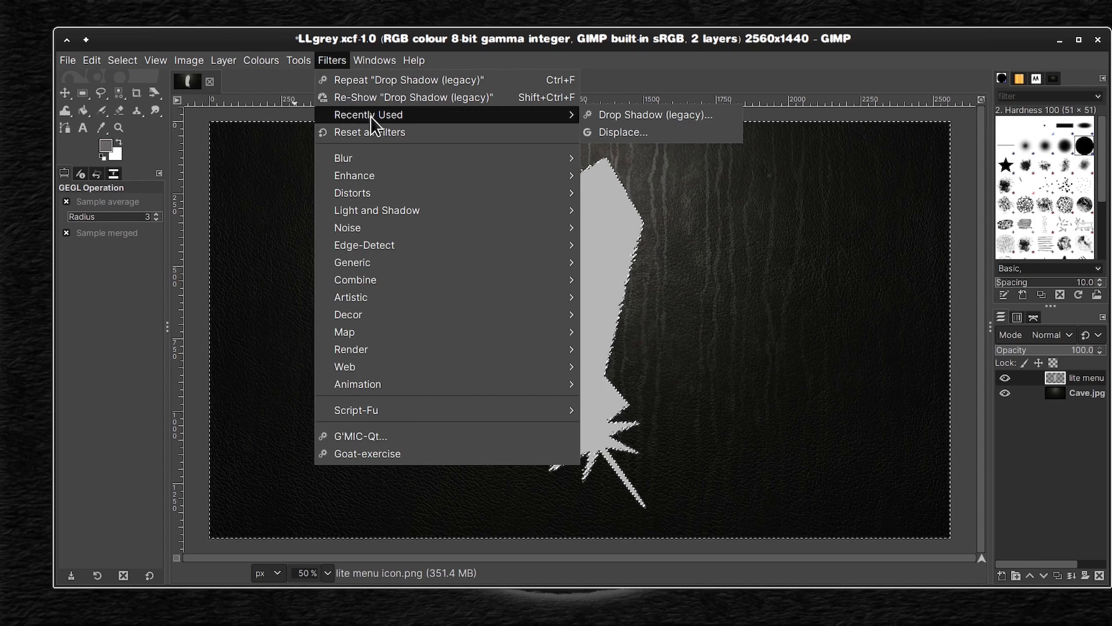
Step: Start a legacy Drop Shadow on the lite menu layer with X and Y offsets of 10 and a blur radius of 15
{"action": "left_click", "coordinate": [637, 111]}
{"action": "left_click", "coordinate": [555, 242]}
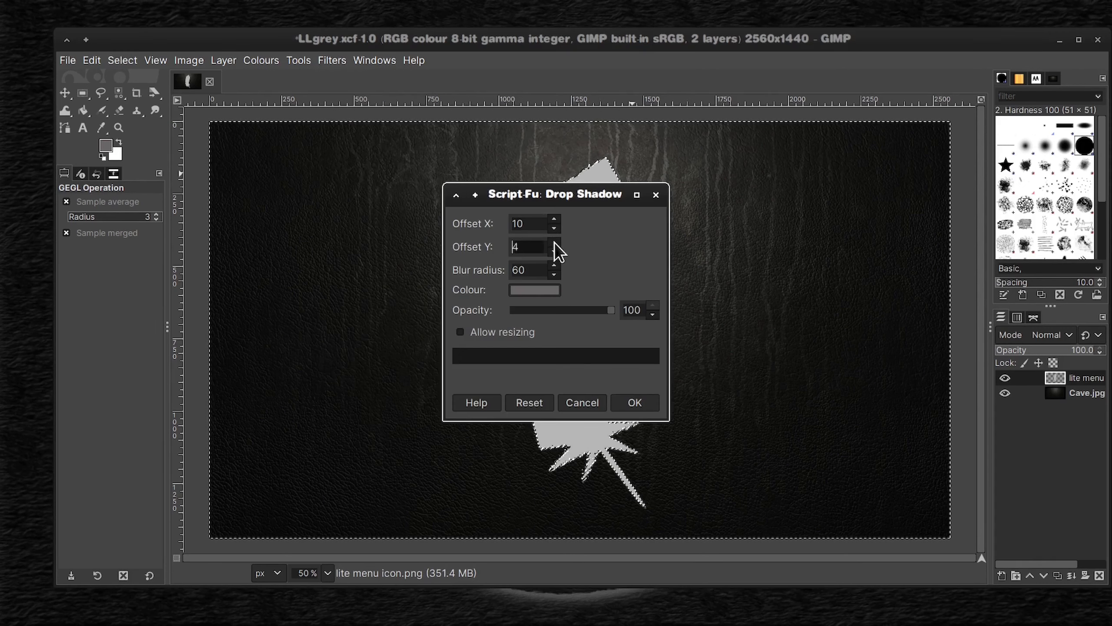
{"action": "left_click", "coordinate": [556, 274]}
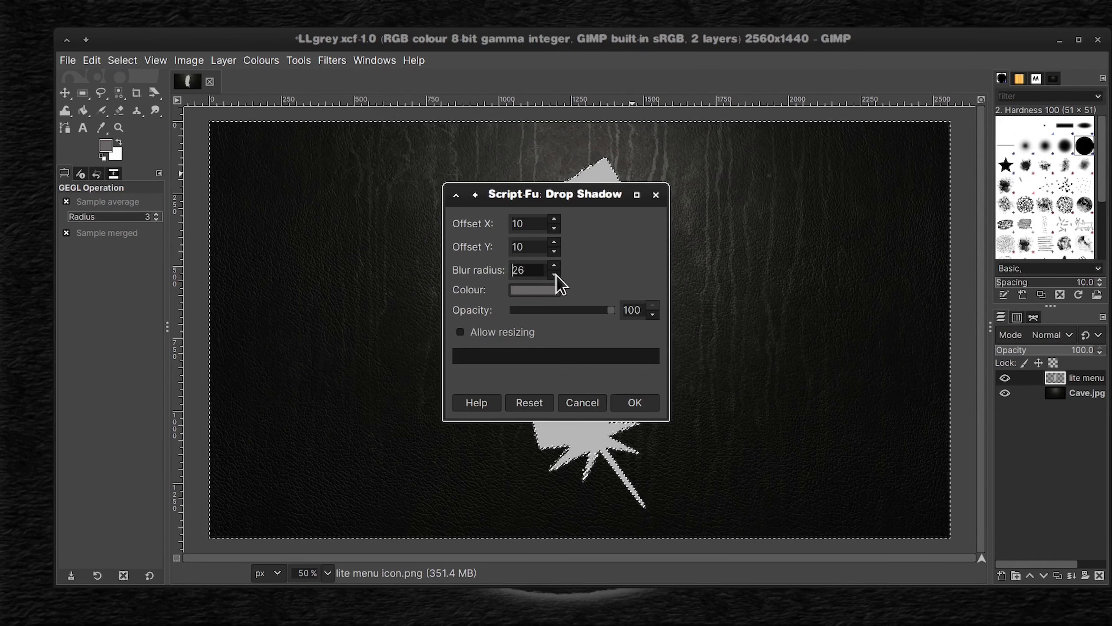
{"action": "left_click", "coordinate": [553, 265]}
{"action": "left_click", "coordinate": [553, 265]}
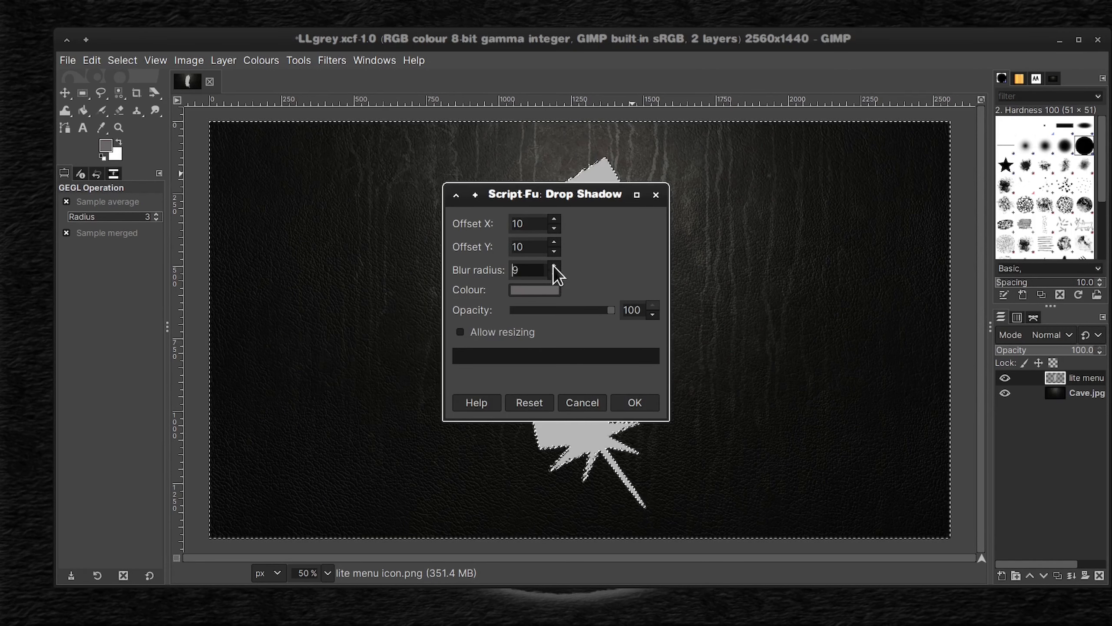
Step: Set the foreground colour to the saved dark brown 501a03 and copy its HTML notation
{"action": "left_click", "coordinate": [538, 291]}
{"action": "left_click", "coordinate": [105, 149]}
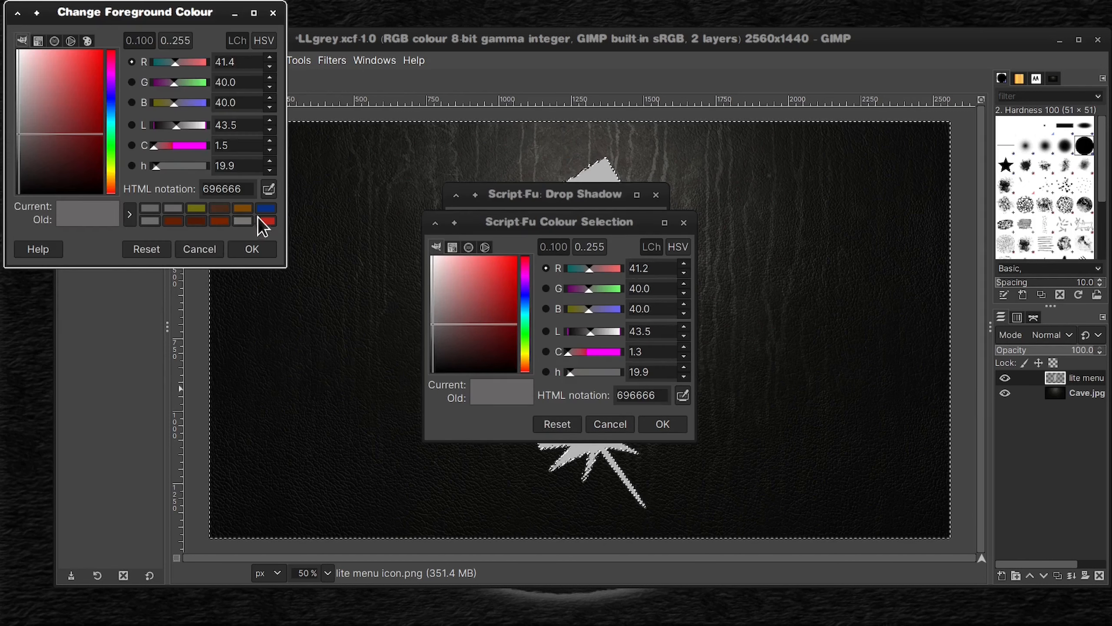
{"action": "left_click", "coordinate": [222, 224]}
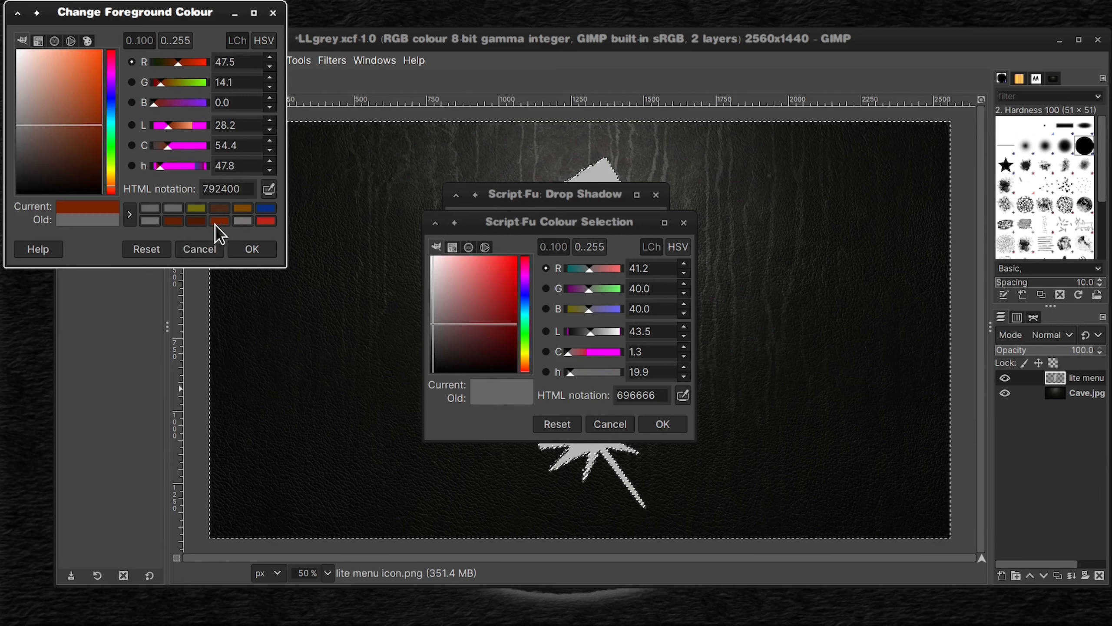
{"action": "left_click", "coordinate": [197, 222]}
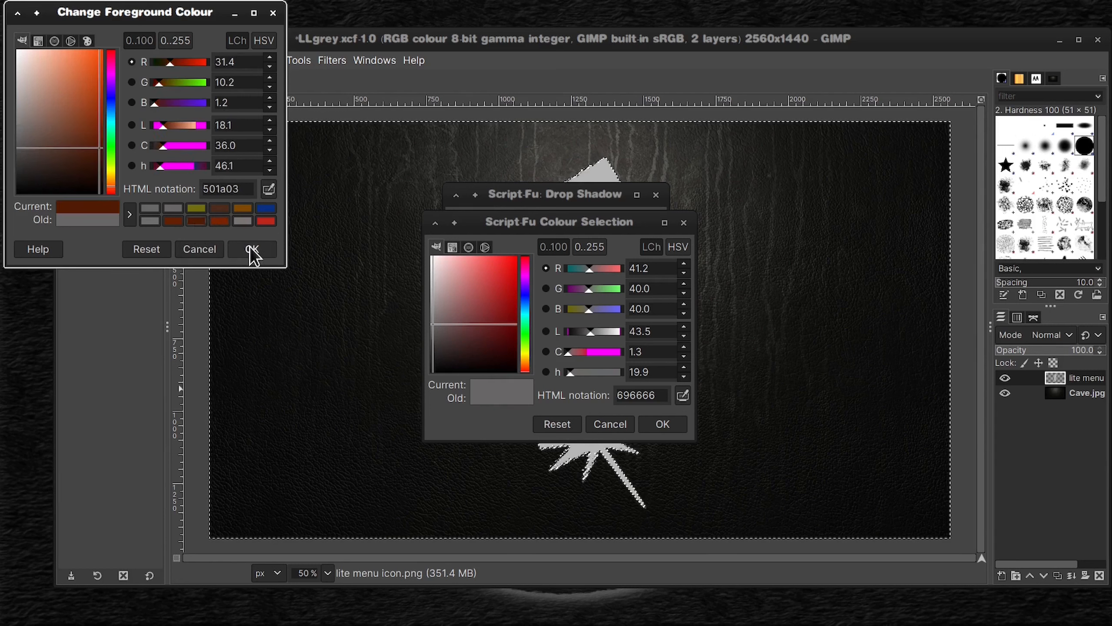
{"action": "left_click", "coordinate": [171, 222]}
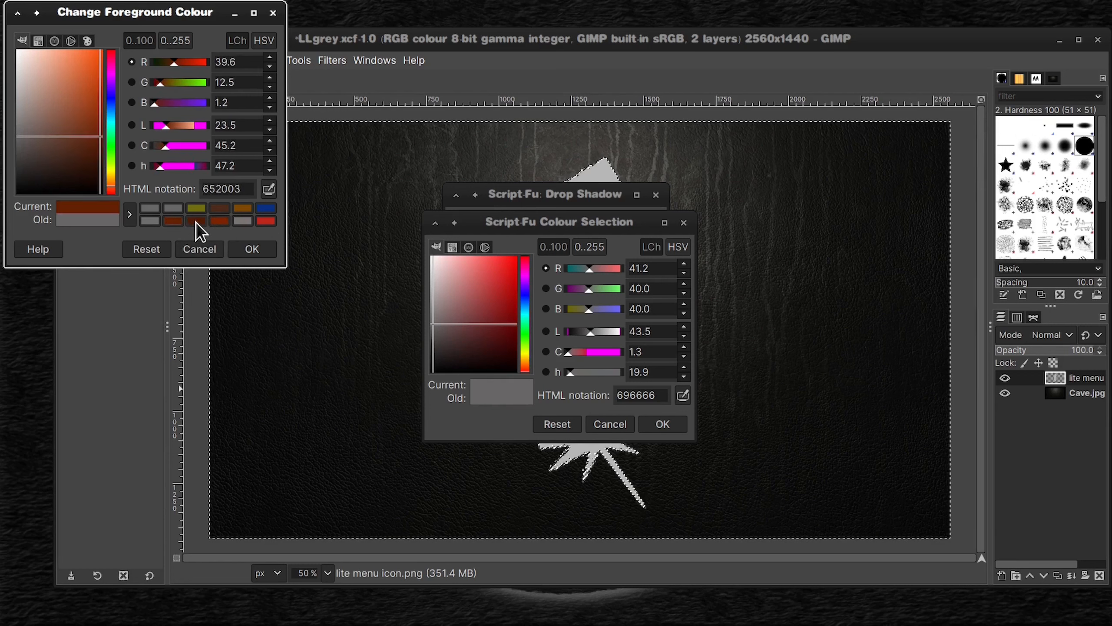
{"action": "left_click", "coordinate": [196, 222]}
{"action": "left_click", "coordinate": [251, 248]}
{"action": "left_click", "coordinate": [106, 145]}
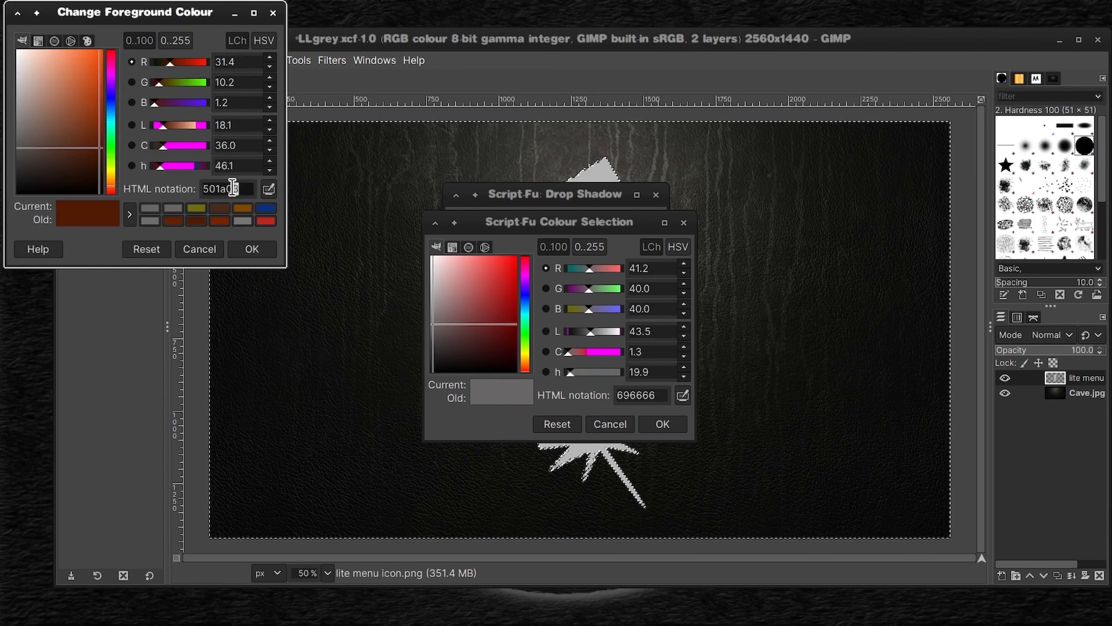
{"action": "right_click", "coordinate": [223, 190]}
{"action": "left_click", "coordinate": [252, 216]}
Step: Set the drop shadow's colour to the copied 501a03 and apply the shadow
{"action": "left_click", "coordinate": [641, 395]}
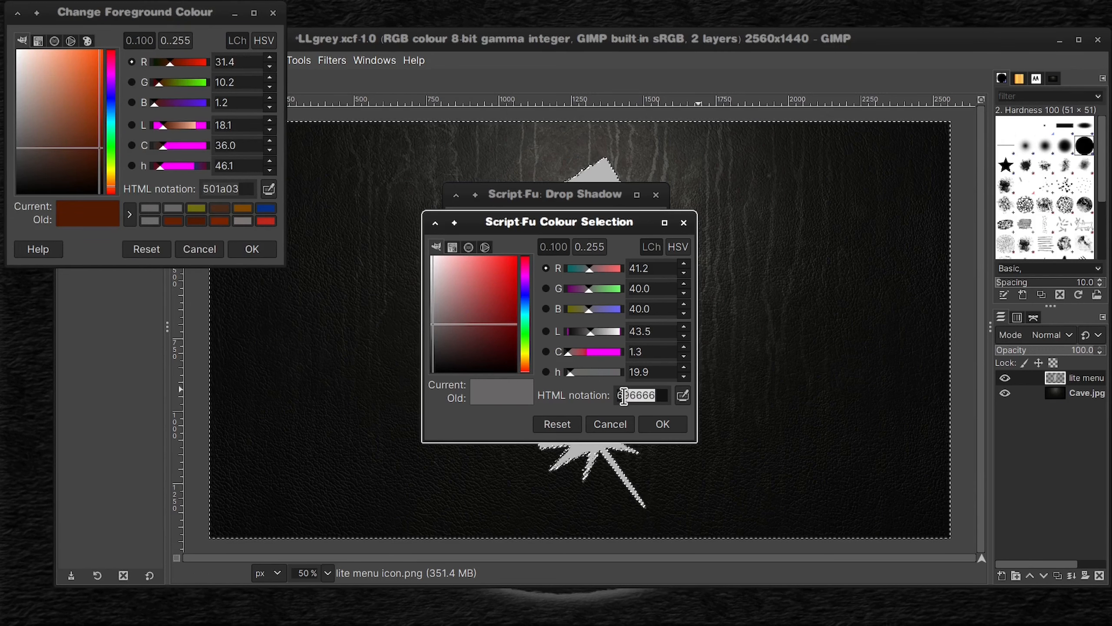
{"action": "right_click", "coordinate": [626, 396]}
{"action": "left_click", "coordinate": [659, 441]}
{"action": "left_click", "coordinate": [268, 249]}
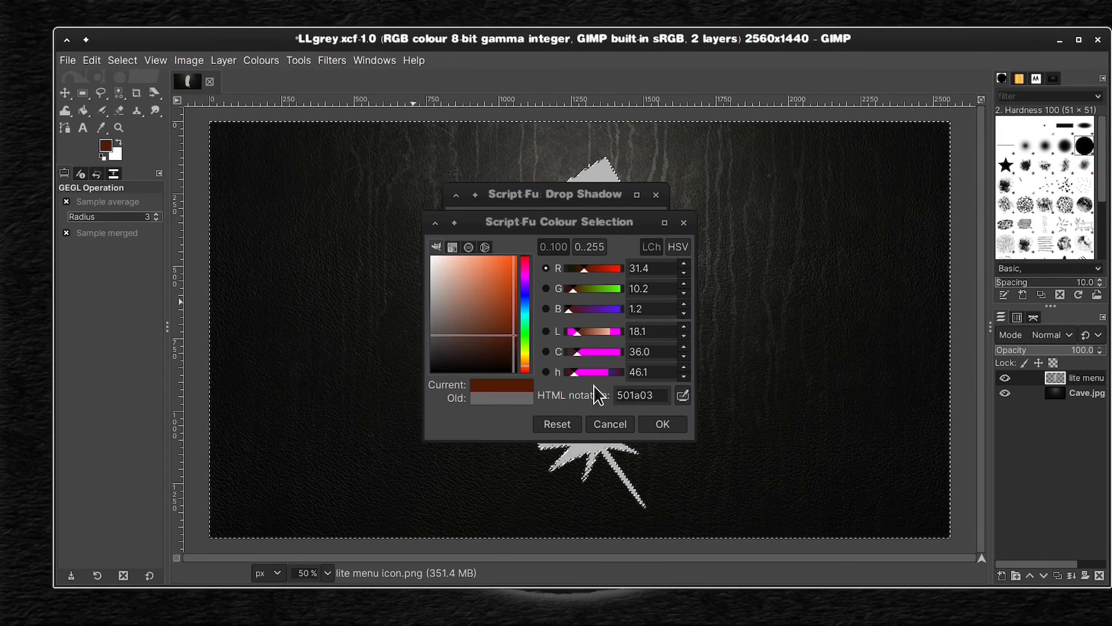
{"action": "left_click", "coordinate": [659, 422]}
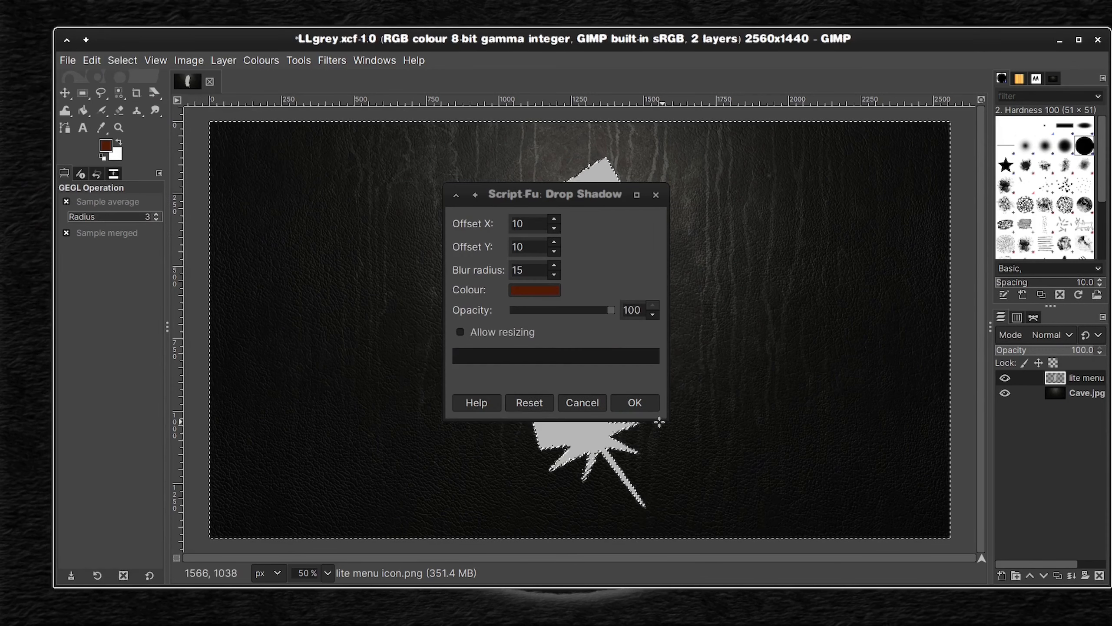
{"action": "left_click", "coordinate": [643, 400]}
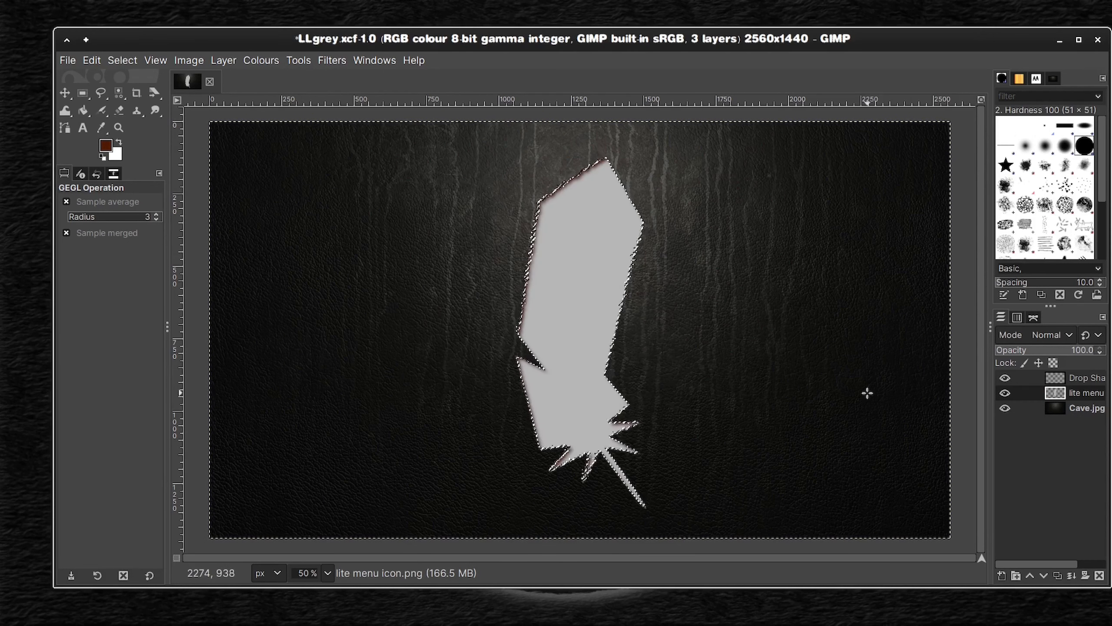
{"action": "left_click", "coordinate": [332, 60]}
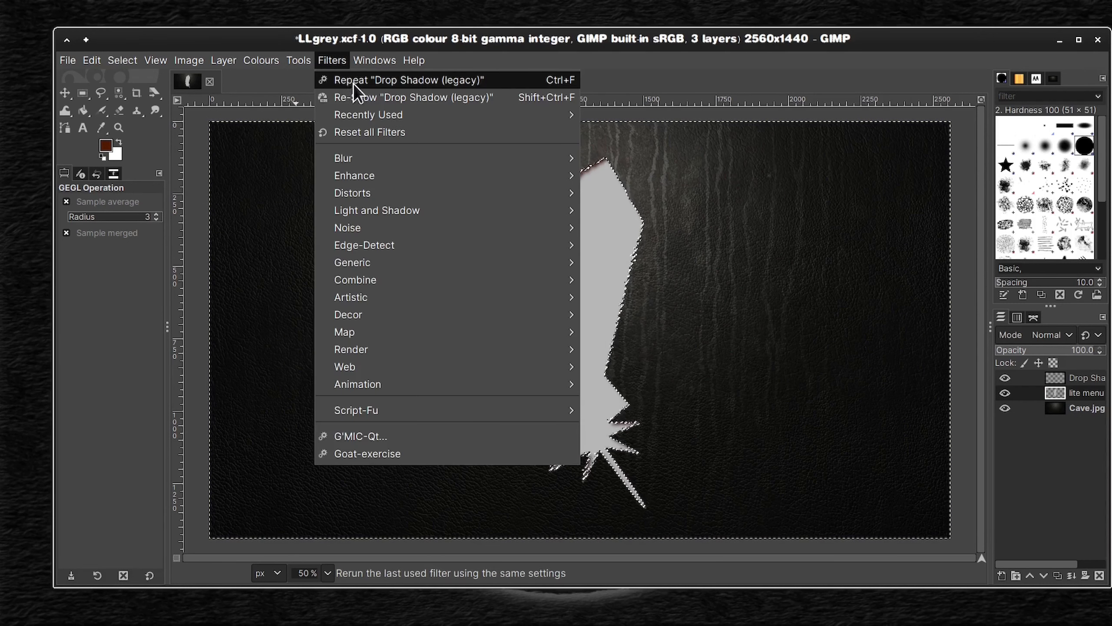
{"action": "left_click", "coordinate": [363, 98]}
{"action": "type", "text": "0"}
{"action": "key", "text": "Tab"}
{"action": "type", "text": "0"}
{"action": "key", "text": "Tab"}
{"action": "type", "text": "60"}
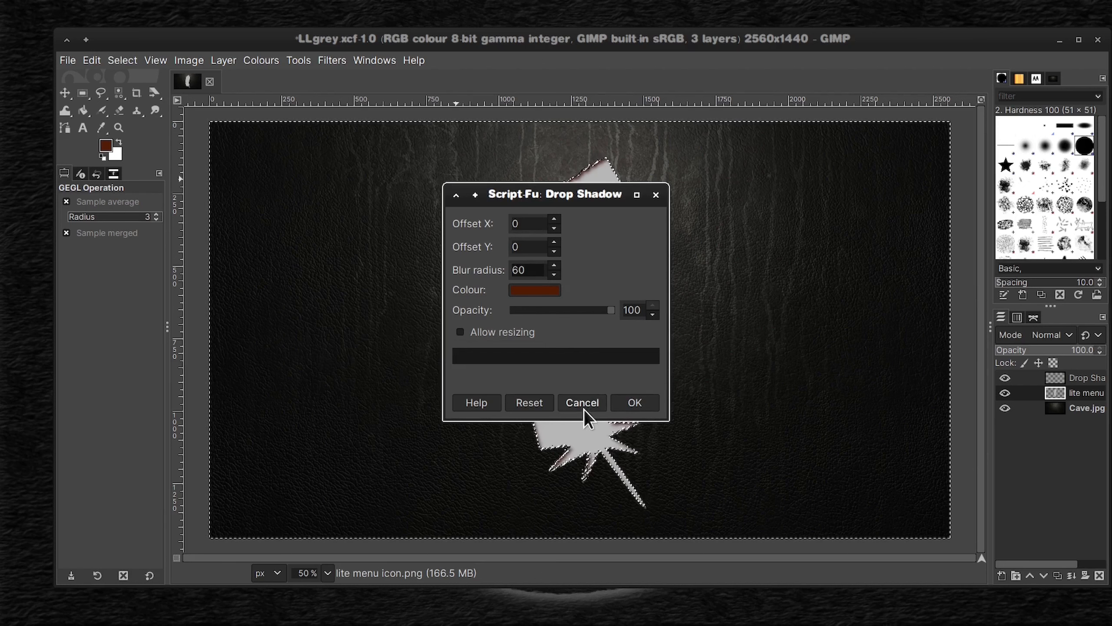
{"action": "scroll", "coordinate": [554, 275], "scroll_direction": "down", "scroll_amount": 9}
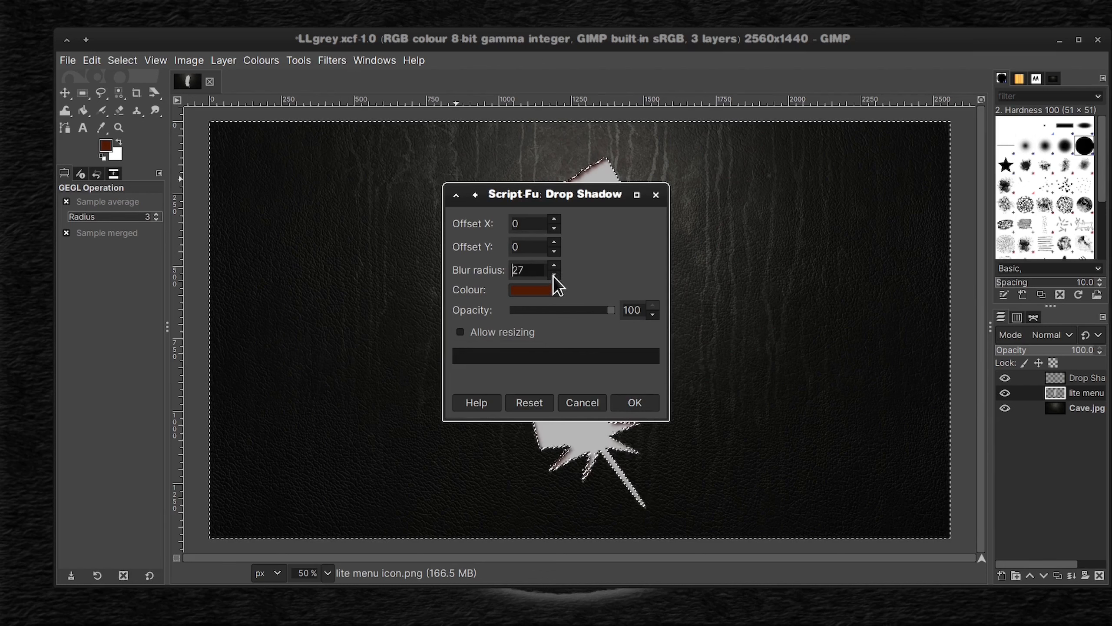
{"action": "scroll", "coordinate": [554, 276], "scroll_direction": "down", "scroll_amount": 7}
{"action": "scroll", "coordinate": [555, 248], "scroll_direction": "up", "scroll_amount": 9}
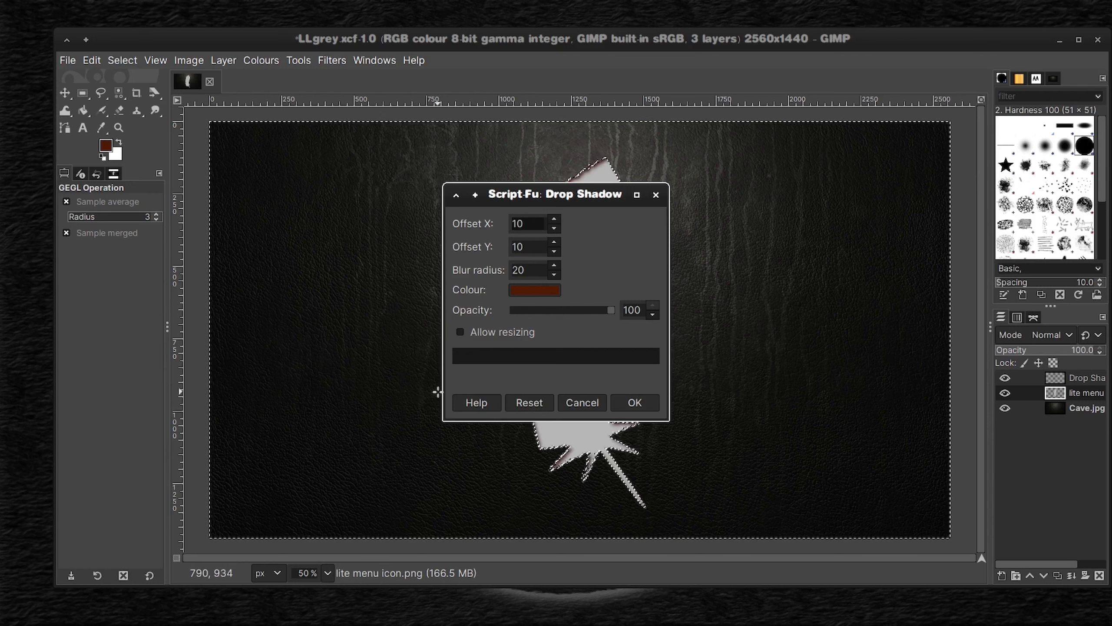
{"action": "left_click", "coordinate": [582, 402]}
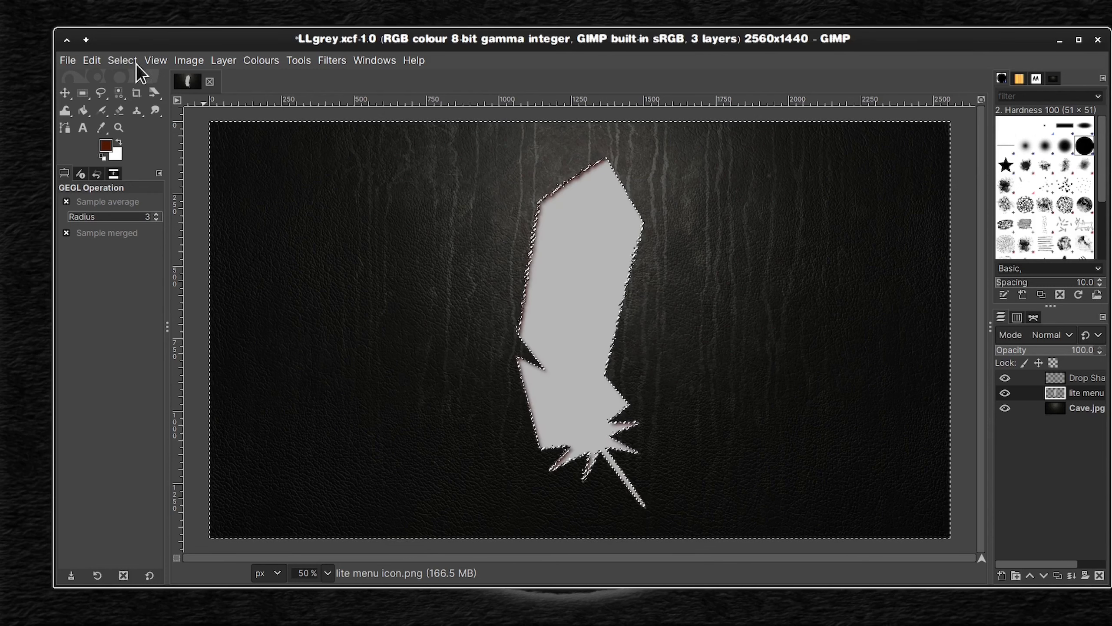
Step: Undo the drop shadow and apply it again with both offsets at 10 and a blur radius of 20
{"action": "key", "text": "ctrl+z"}
{"action": "left_click", "coordinate": [330, 62]}
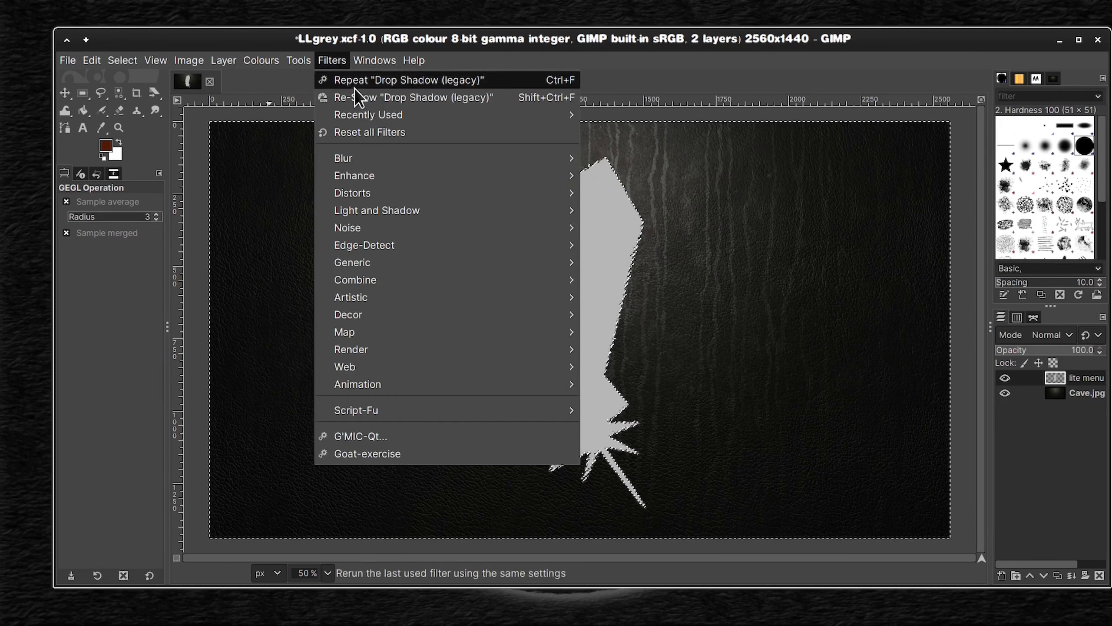
{"action": "left_click", "coordinate": [355, 92]}
{"action": "left_click", "coordinate": [642, 403]}
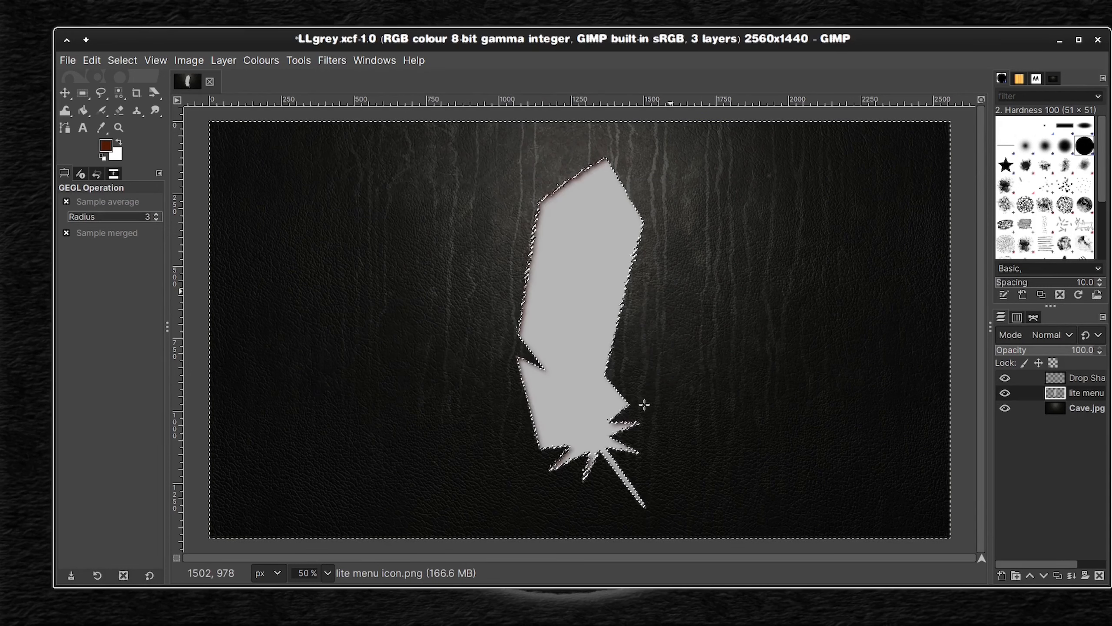
Step: Add a second drop shadow to the lite menu layer with zero offsets and a blur radius of 60
{"action": "left_click", "coordinate": [329, 61]}
{"action": "left_click", "coordinate": [355, 98]}
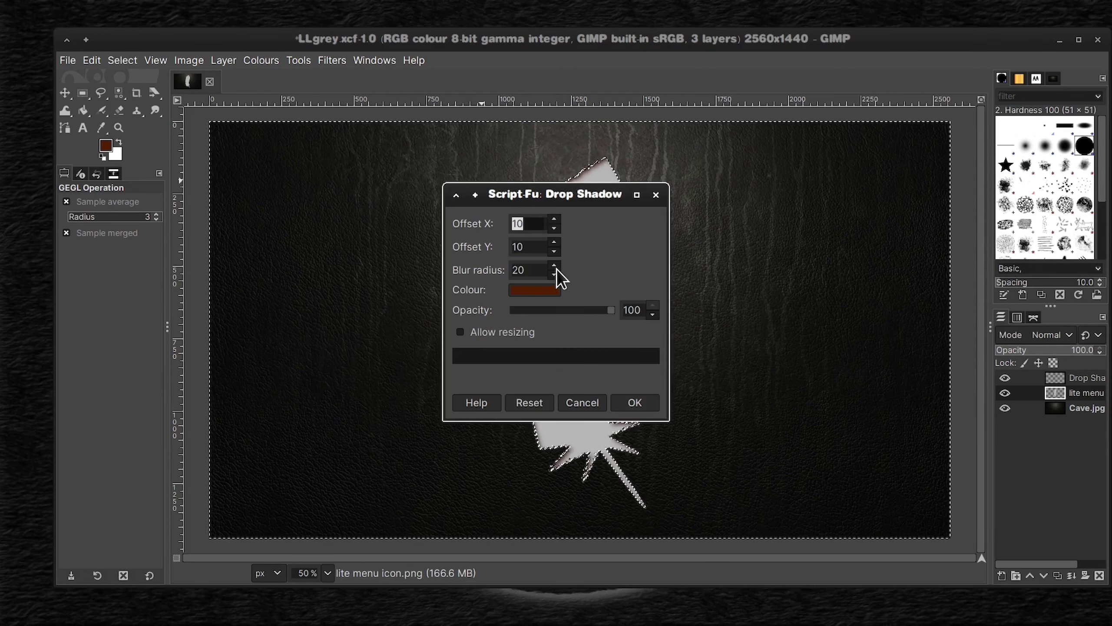
{"action": "scroll", "coordinate": [556, 268], "scroll_direction": "up", "scroll_amount": 20}
{"action": "scroll", "coordinate": [556, 253], "scroll_direction": "down", "scroll_amount": 10}
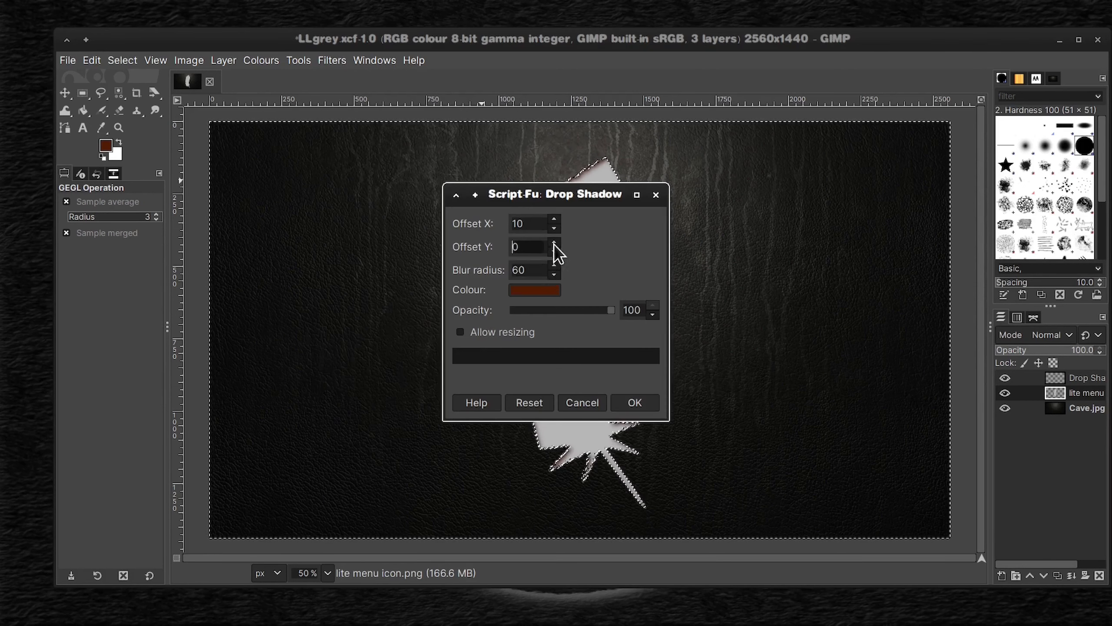
{"action": "scroll", "coordinate": [555, 222], "scroll_direction": "down", "scroll_amount": 10}
{"action": "left_click", "coordinate": [635, 403]}
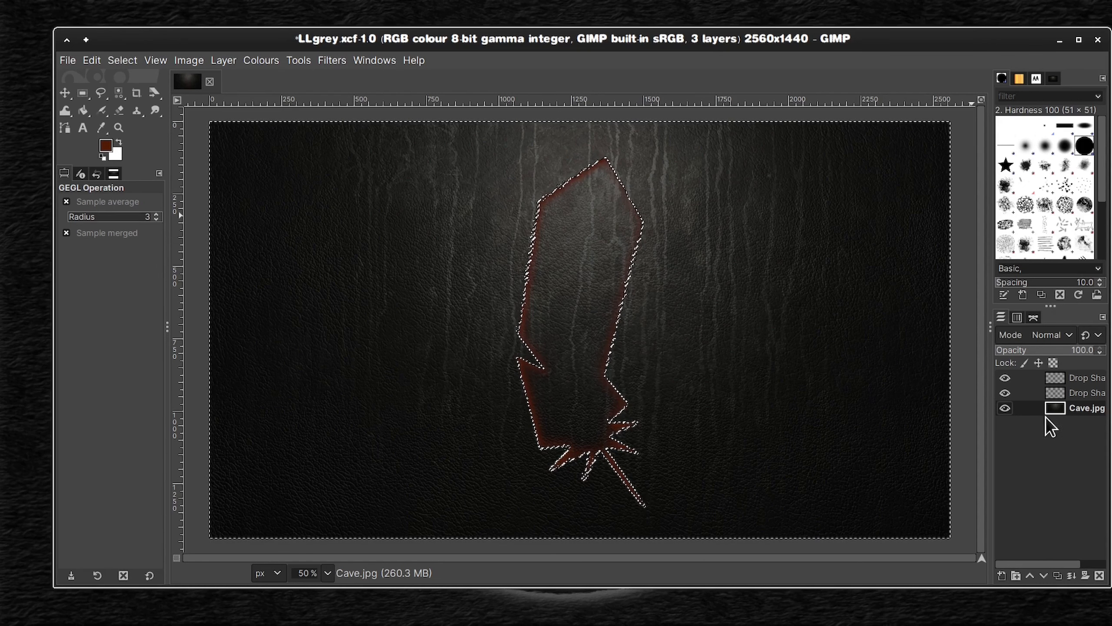
Step: Clear the selection, and undo back to the lite menu layer without any drop shadows
{"action": "left_click", "coordinate": [123, 60]}
{"action": "left_click", "coordinate": [131, 95]}
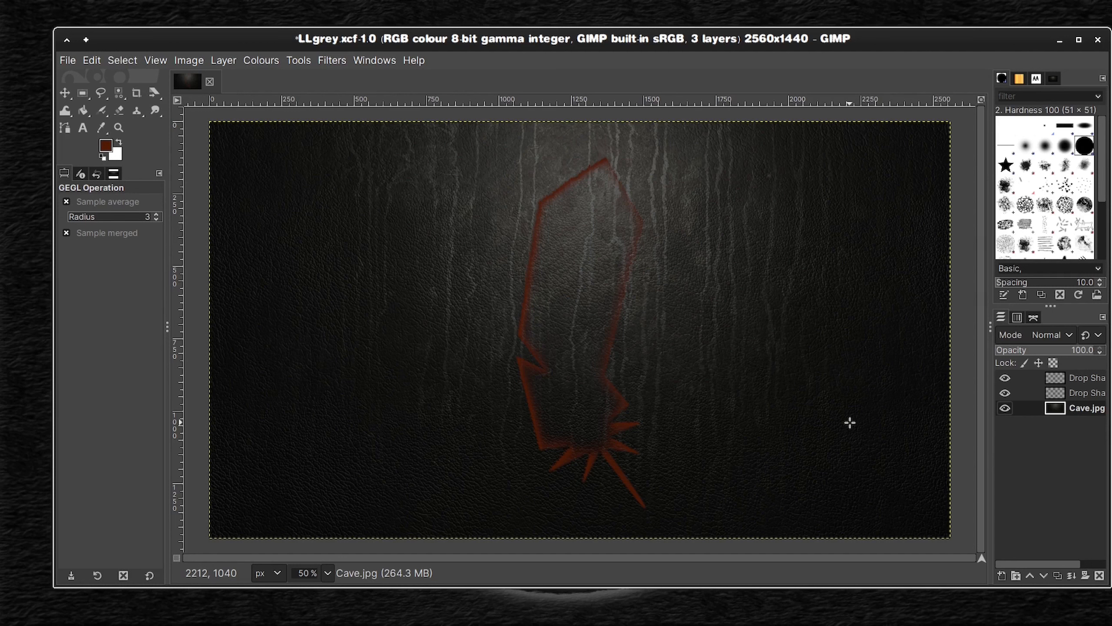
{"action": "key", "text": "ctrl+z"}
{"action": "key", "text": "ctrl+z"}
{"action": "key", "text": "ctrl+z"}
{"action": "key", "text": "ctrl+z"}
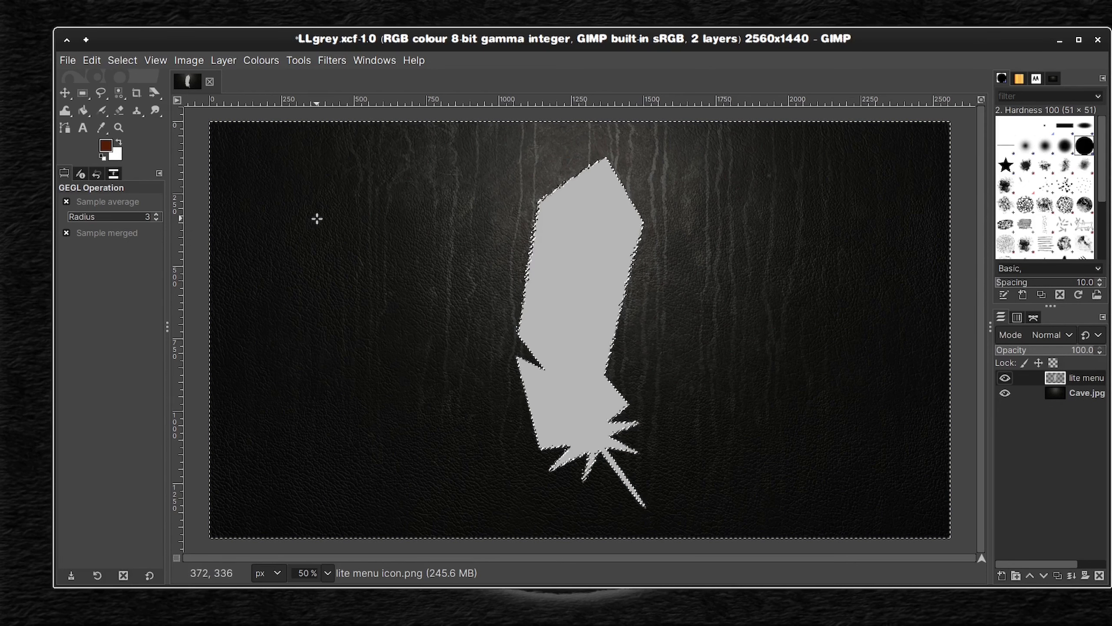
Step: Start a new drop shadow on the lite menu layer and change its colour to a brighter reddish brown
{"action": "left_click", "coordinate": [326, 63]}
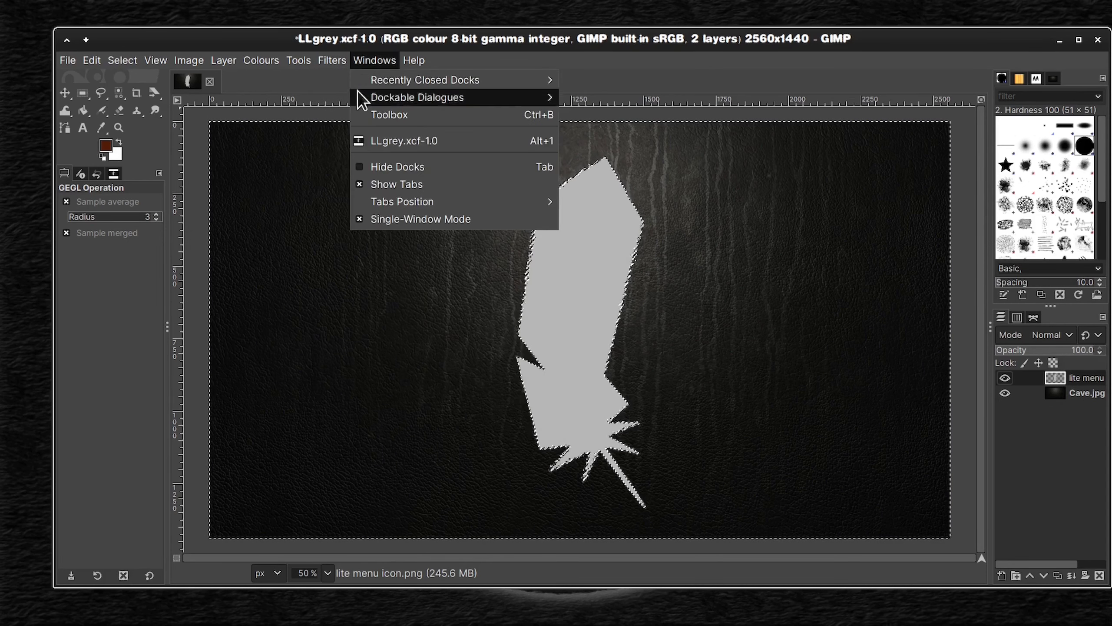
{"action": "left_click", "coordinate": [347, 98]}
{"action": "left_click", "coordinate": [523, 295]}
{"action": "mouse_move", "coordinate": [512, 336]}
{"action": "left_mouse_down"}
{"action": "mouse_move", "coordinate": [514, 323]}
{"action": "mouse_move", "coordinate": [482, 330]}
{"action": "mouse_move", "coordinate": [516, 316]}
{"action": "left_mouse_up"}
{"action": "left_click", "coordinate": [650, 421]}
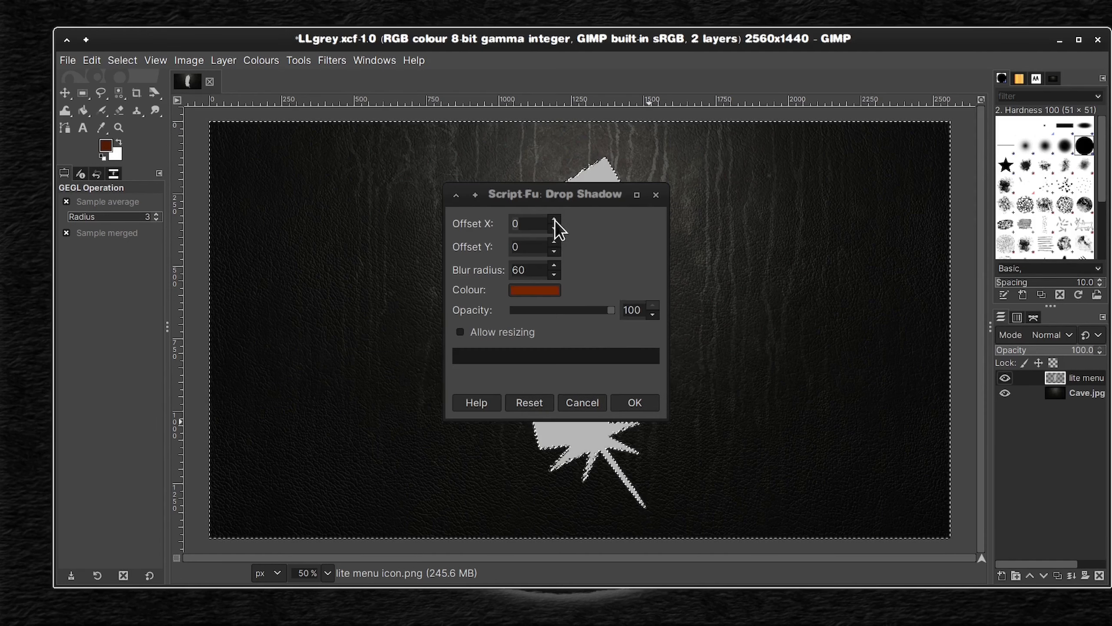
Step: Set the drop shadow's X and Y offsets to 10 and its blur radius to 20, and apply it
{"action": "left_click", "coordinate": [554, 219]}
{"action": "left_click", "coordinate": [555, 228]}
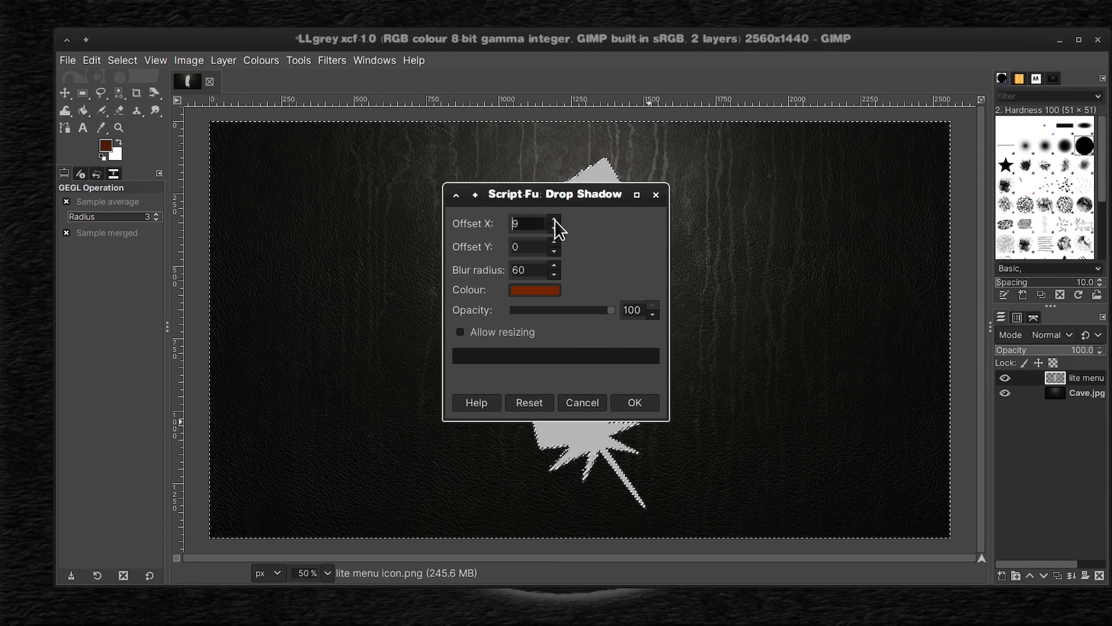
{"action": "middle_click", "coordinate": [555, 220]}
{"action": "middle_click", "coordinate": [554, 243]}
{"action": "left_click", "coordinate": [555, 275]}
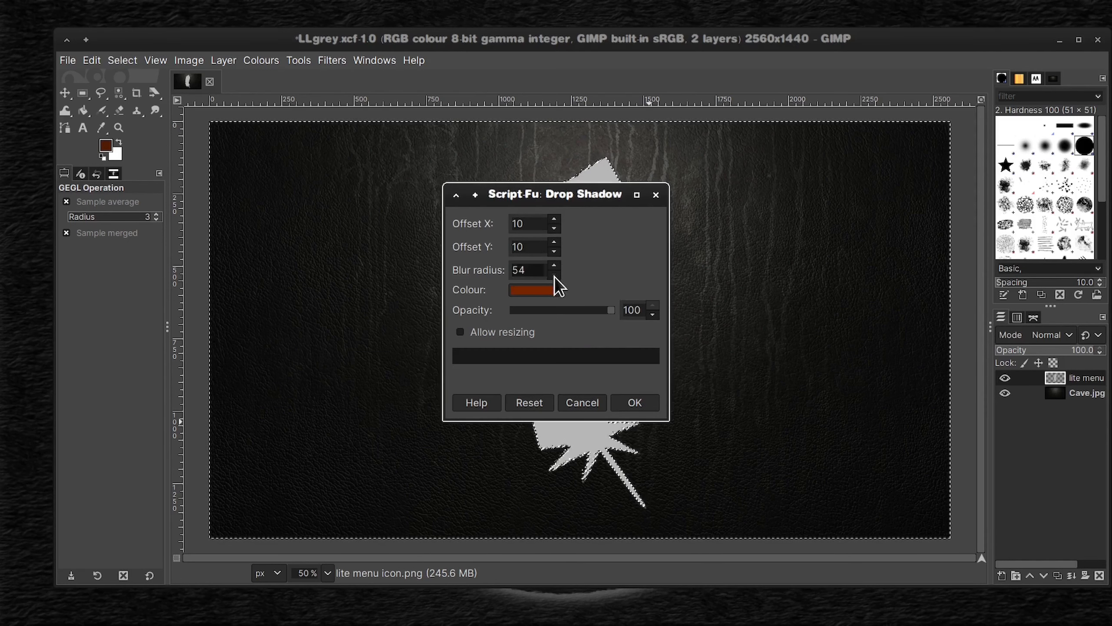
{"action": "left_click", "coordinate": [554, 264]}
{"action": "left_click", "coordinate": [554, 276]}
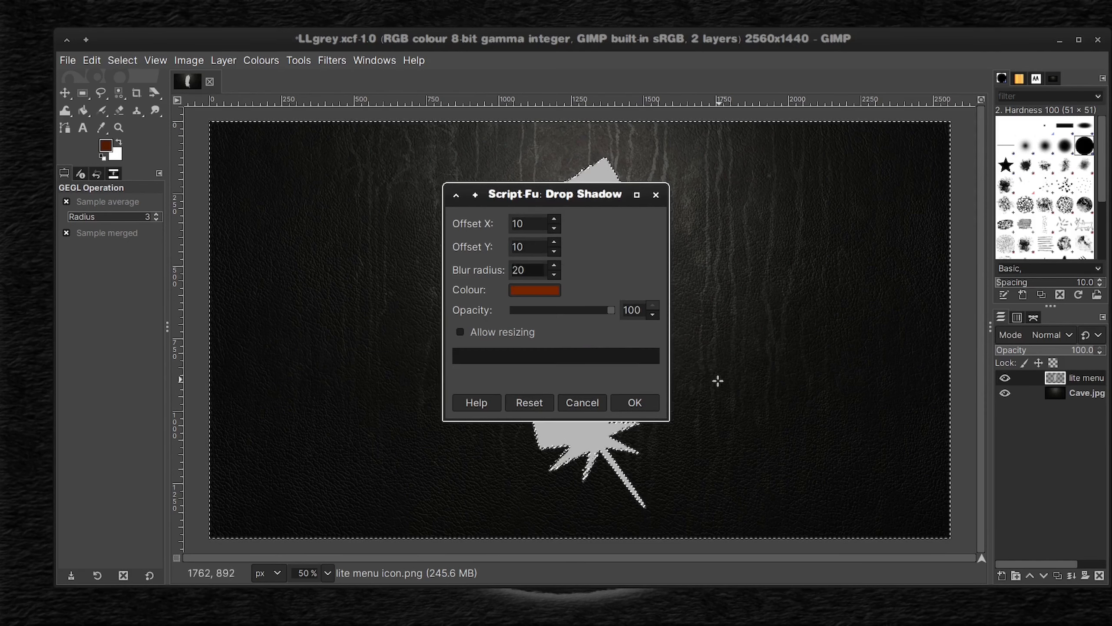
{"action": "left_click", "coordinate": [637, 404]}
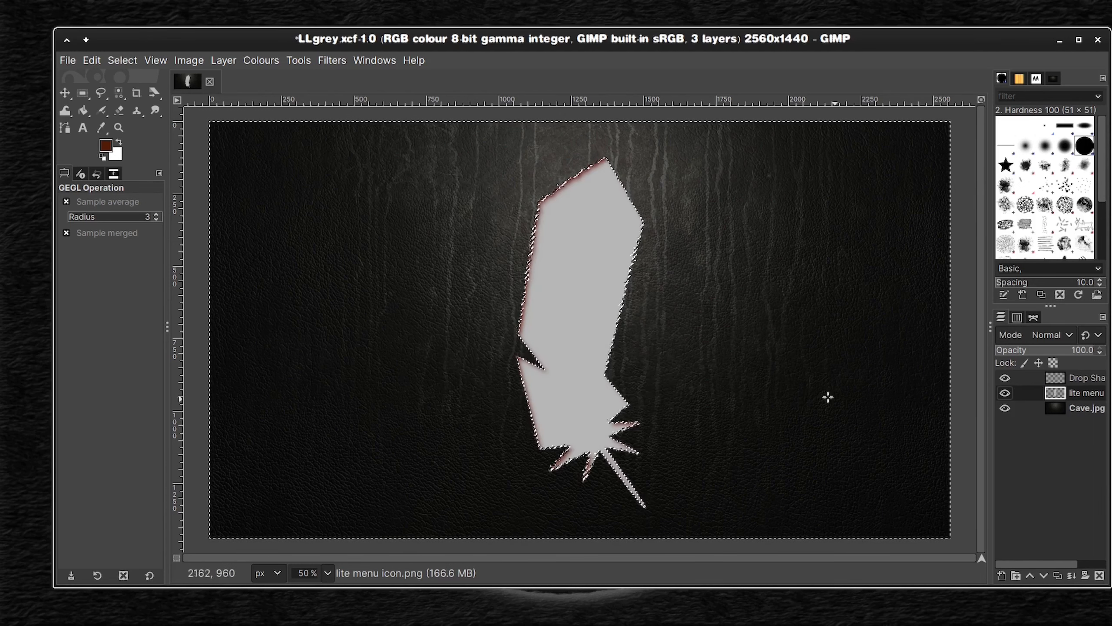
Step: Apply another reddish-brown drop shadow with X and Y offsets of 0 and a blur radius of 60
{"action": "left_click", "coordinate": [332, 60]}
{"action": "left_click", "coordinate": [385, 96]}
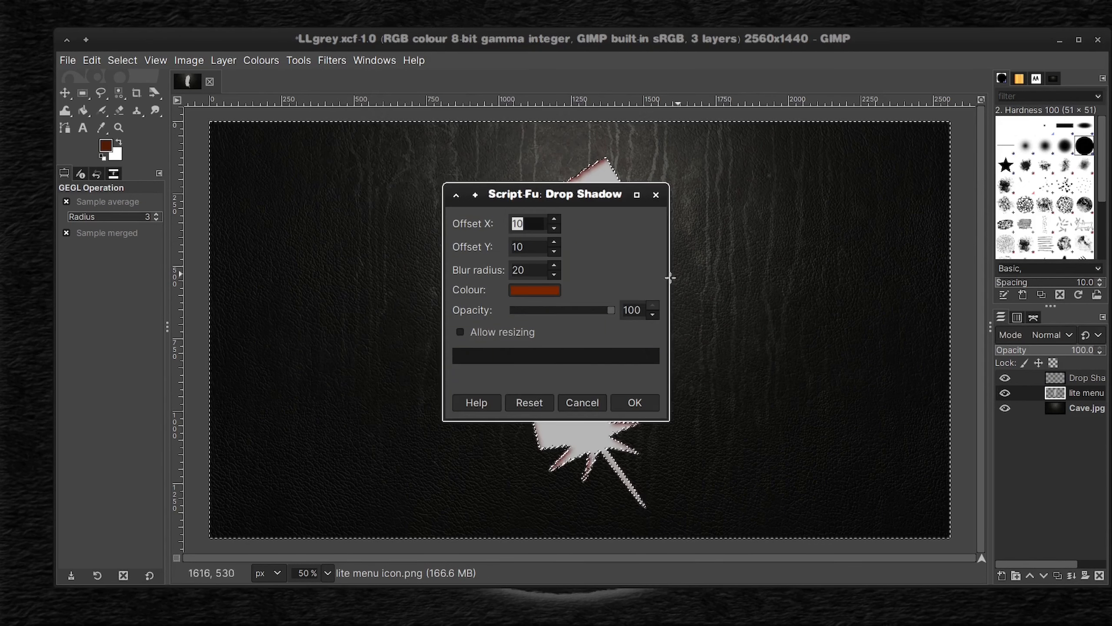
{"action": "left_click", "coordinate": [554, 265]}
{"action": "left_click", "coordinate": [554, 275]}
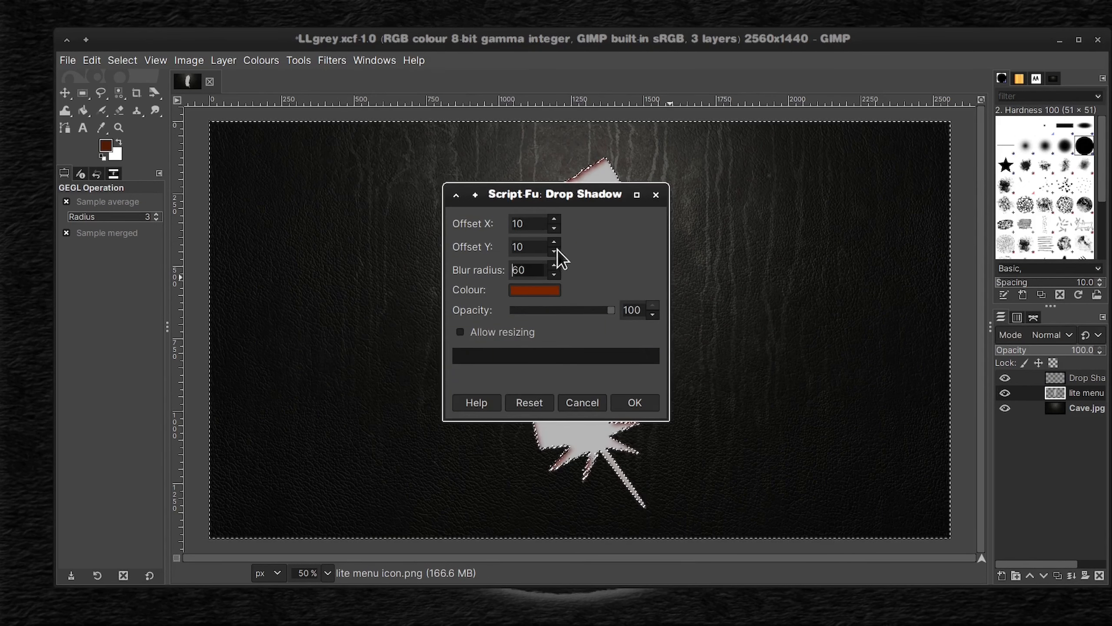
{"action": "left_click", "coordinate": [554, 251]}
{"action": "left_click", "coordinate": [554, 229]}
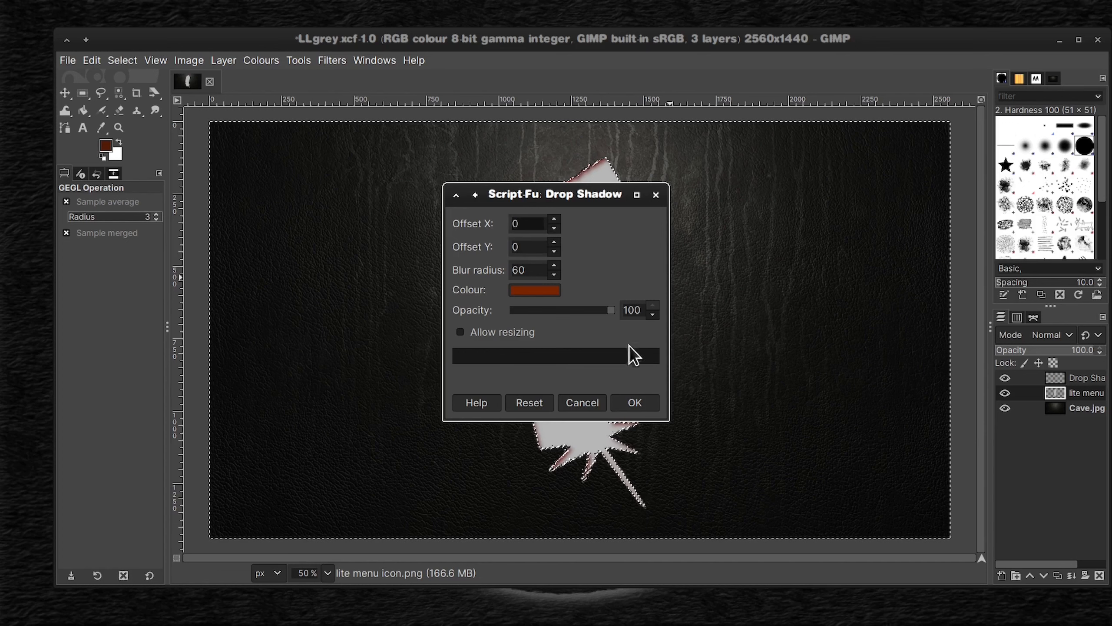
{"action": "left_click", "coordinate": [639, 403]}
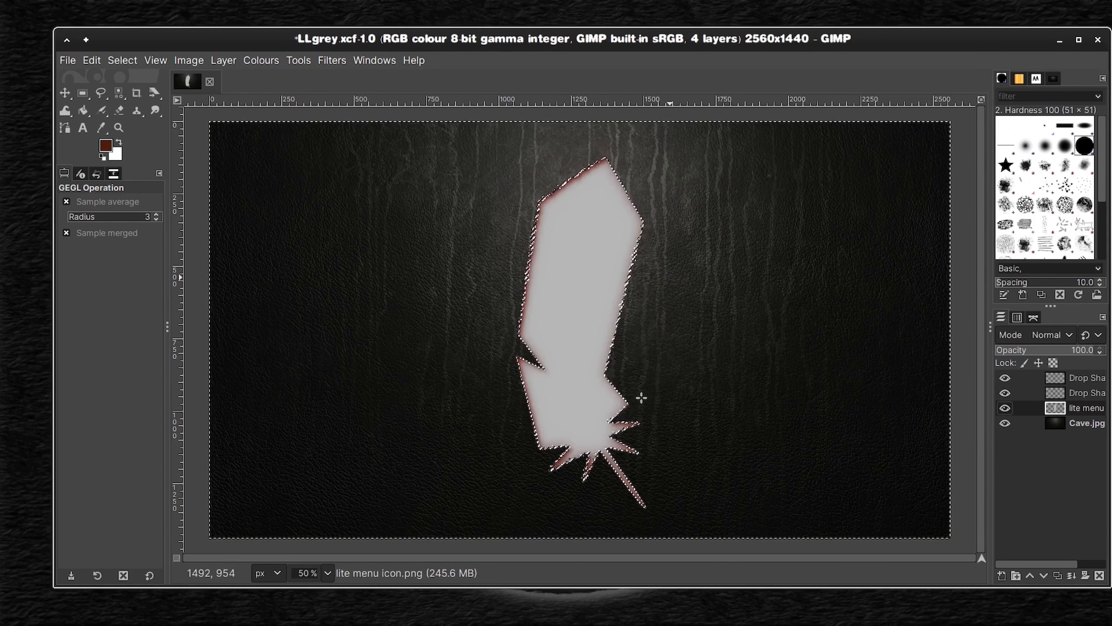
Step: Delete the lite menu layer, keeping both drop shadow layers, and clear the selection
{"action": "right_click", "coordinate": [1042, 413]}
{"action": "left_click", "coordinate": [925, 198]}
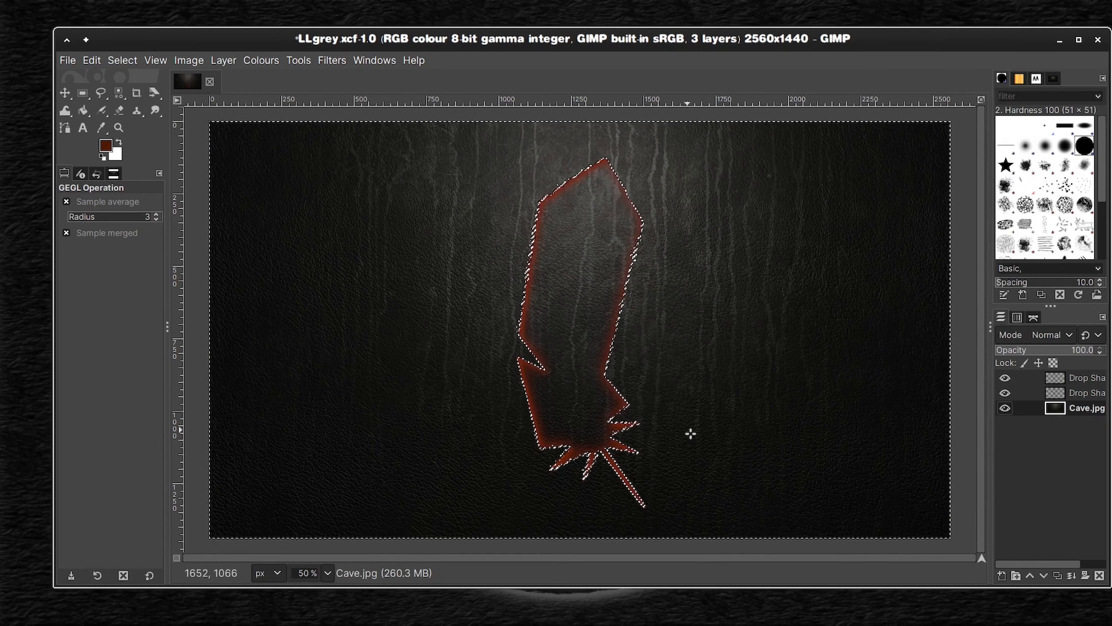
{"action": "key", "text": "shift+ctrl+a"}
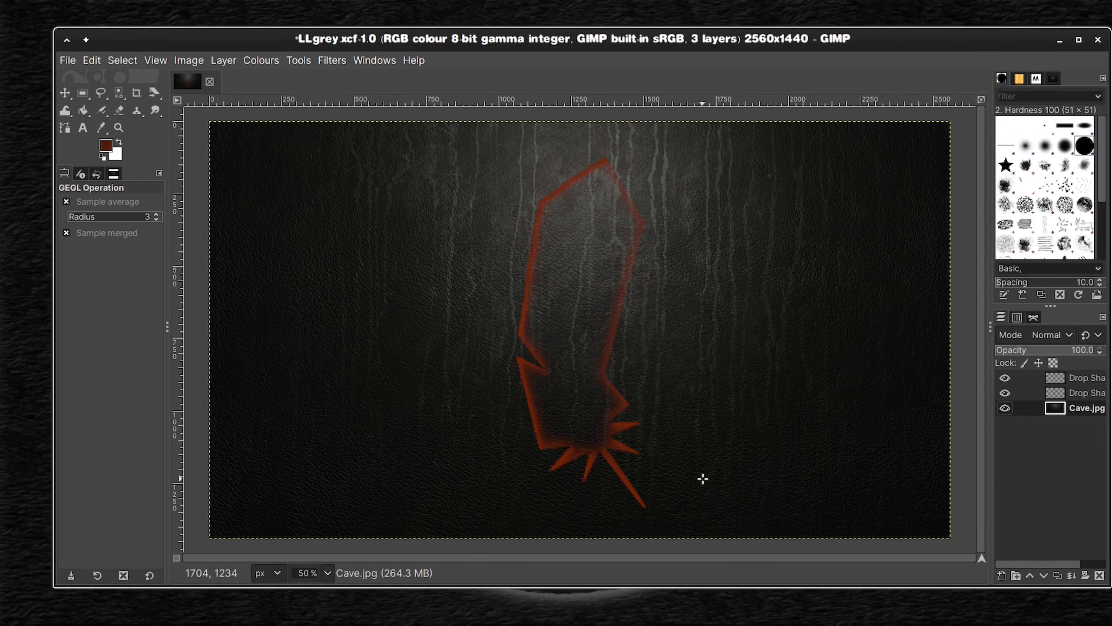
Step: Save the image under the new name LLRed.xcf in the XCF Files folder
{"action": "left_click", "coordinate": [66, 61]}
{"action": "left_click", "coordinate": [94, 209]}
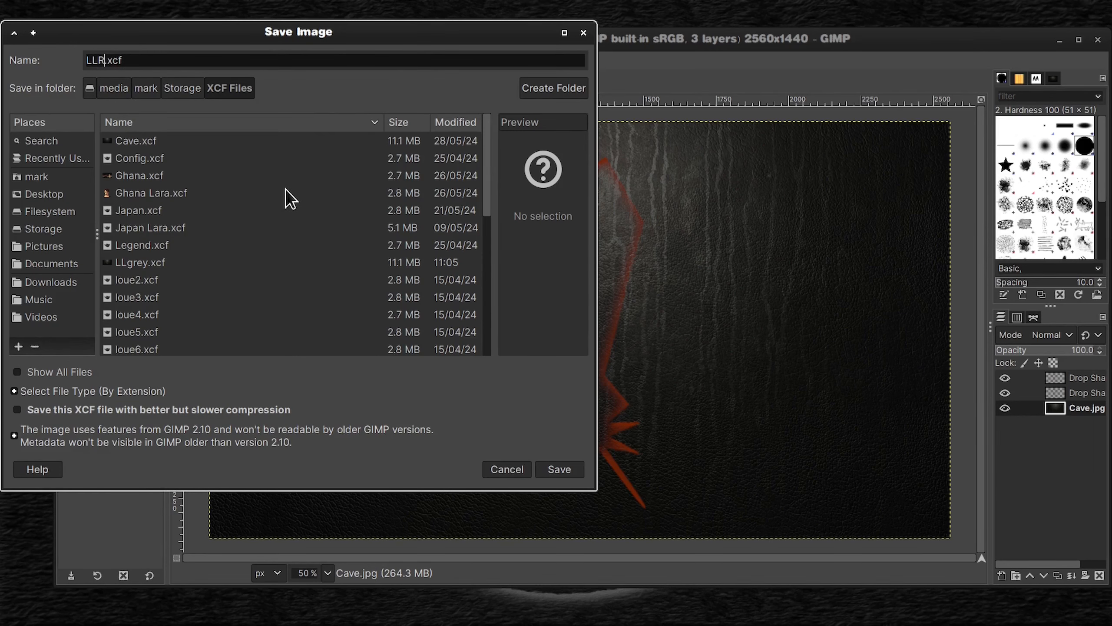
{"action": "left_click", "coordinate": [565, 469]}
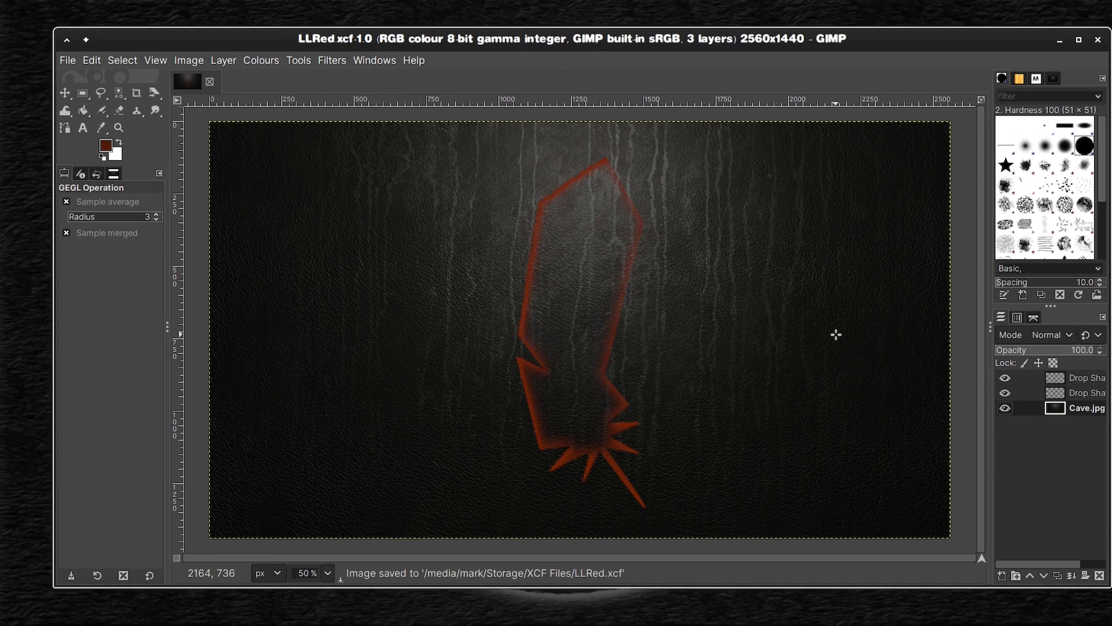
Step: Fit both reddish-brown drop shadow layers to the image size, merge them down into the Cave.jpg layer, and save the file
{"action": "left_click", "coordinate": [1053, 391]}
{"action": "right_click", "coordinate": [1053, 390]}
{"action": "left_click", "coordinate": [988, 237]}
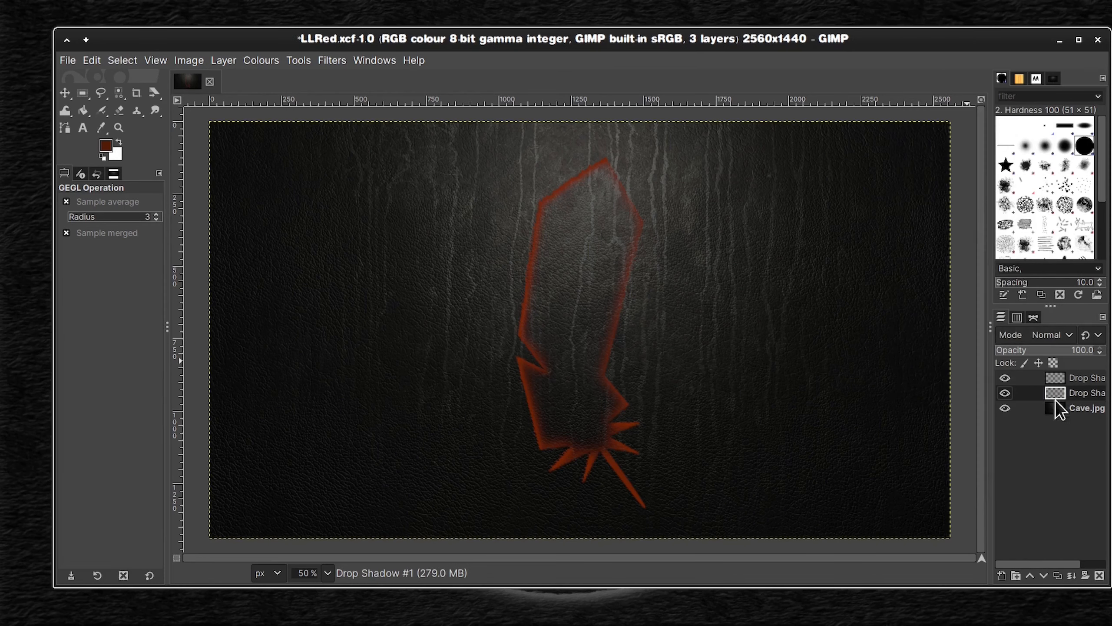
{"action": "right_click", "coordinate": [1036, 391]}
{"action": "left_click", "coordinate": [971, 177]}
{"action": "right_click", "coordinate": [1066, 374]}
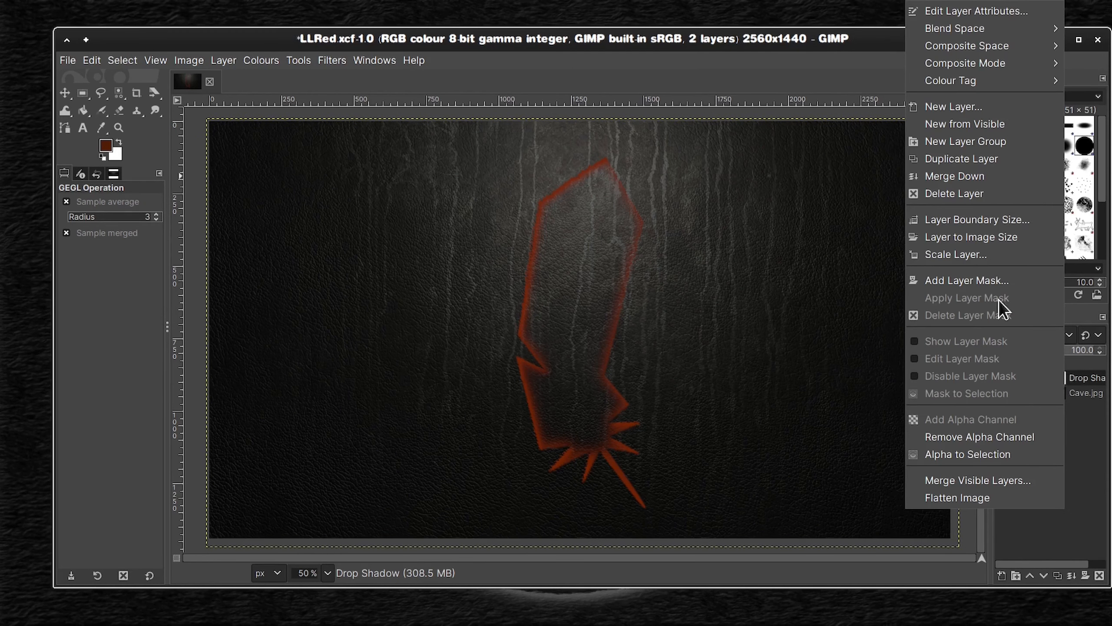
{"action": "left_click", "coordinate": [958, 179]}
{"action": "left_click", "coordinate": [68, 60]}
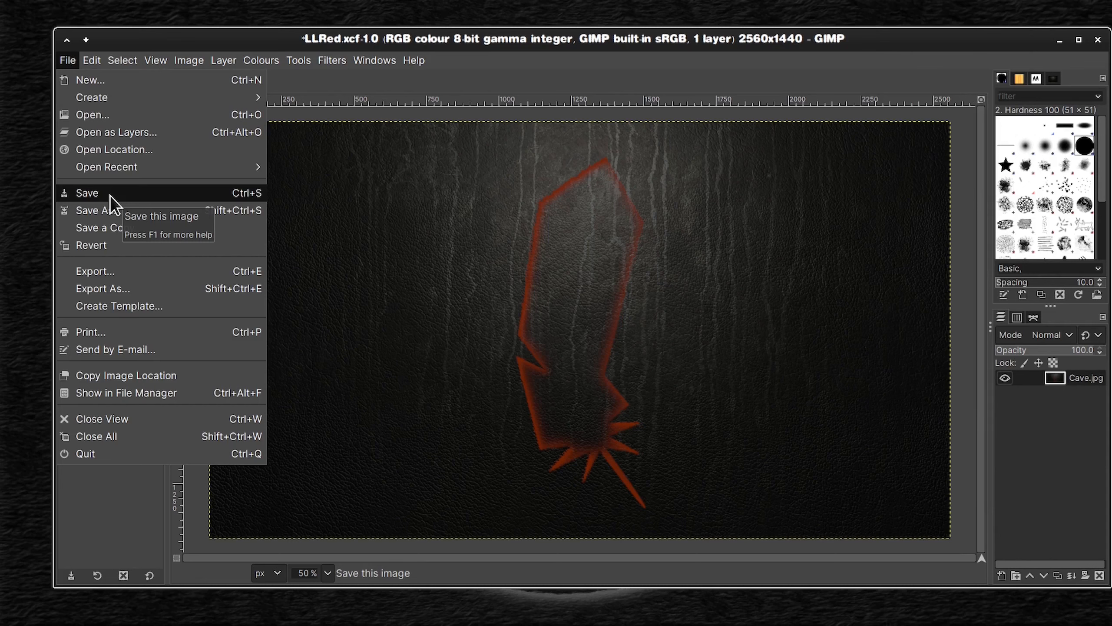
{"action": "left_click", "coordinate": [109, 194]}
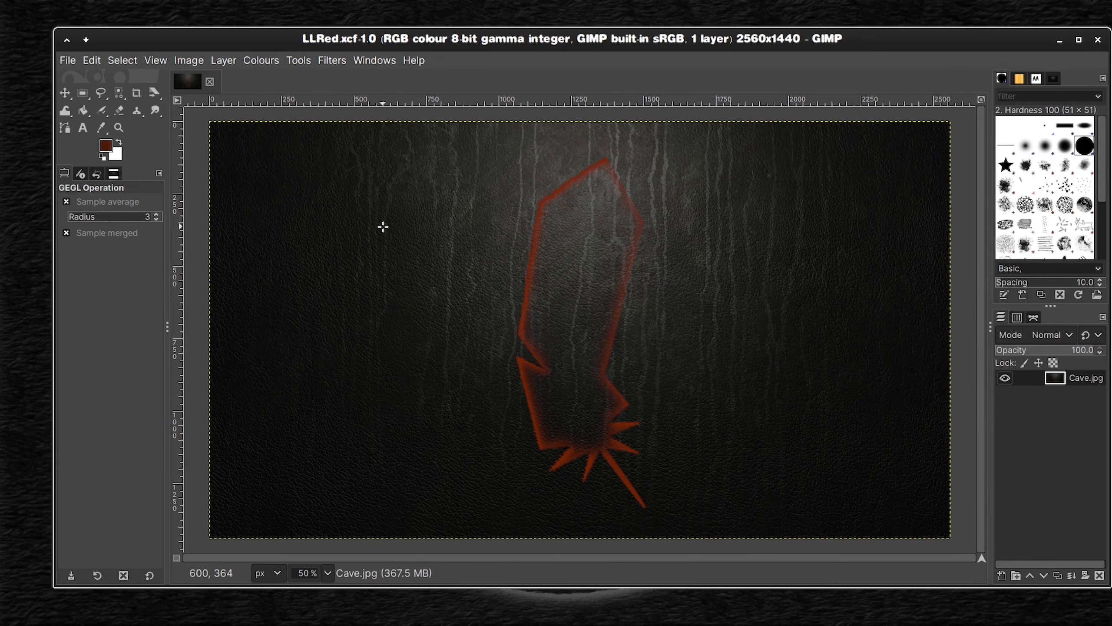
Step: Undo the merges, layer deletion and both red drop shadows, back to the plain lite menu layer with its active selection
{"action": "key", "text": "ctrl+z"}
{"action": "key", "text": "ctrl+z"}
{"action": "key", "text": "ctrl+z"}
{"action": "key", "text": "ctrl+z"}
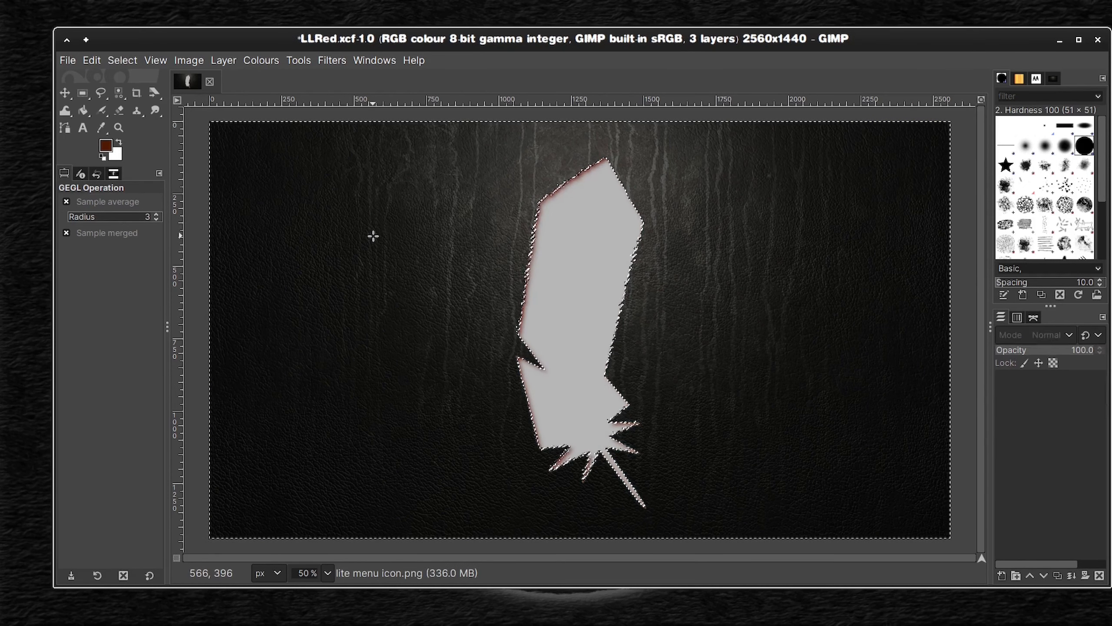
Step: Apply a blue drop shadow, colour 104073, to the lite menu layer with X and Y offsets of 10 and a blur radius of 20
{"action": "key", "text": "ctrl+shift+f"}
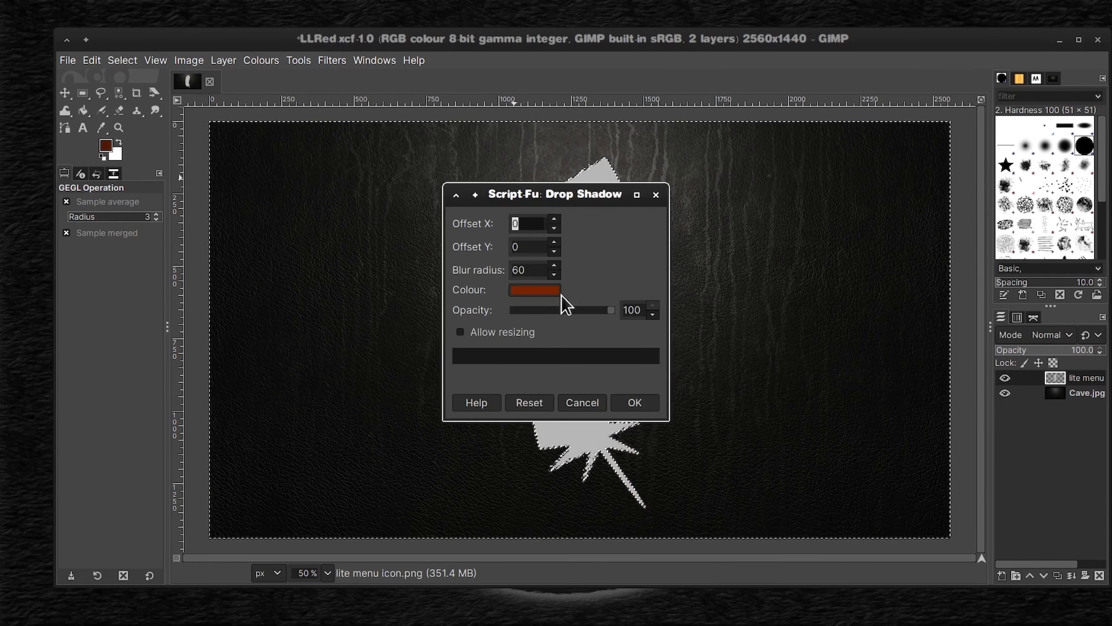
{"action": "left_click", "coordinate": [554, 274]}
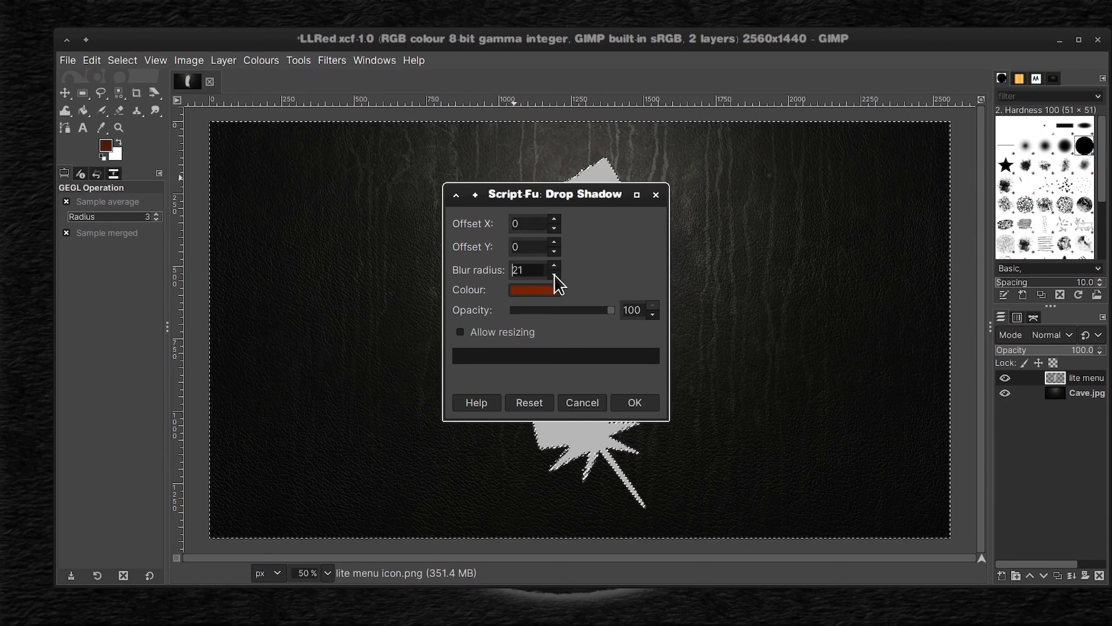
{"action": "left_click", "coordinate": [554, 241]}
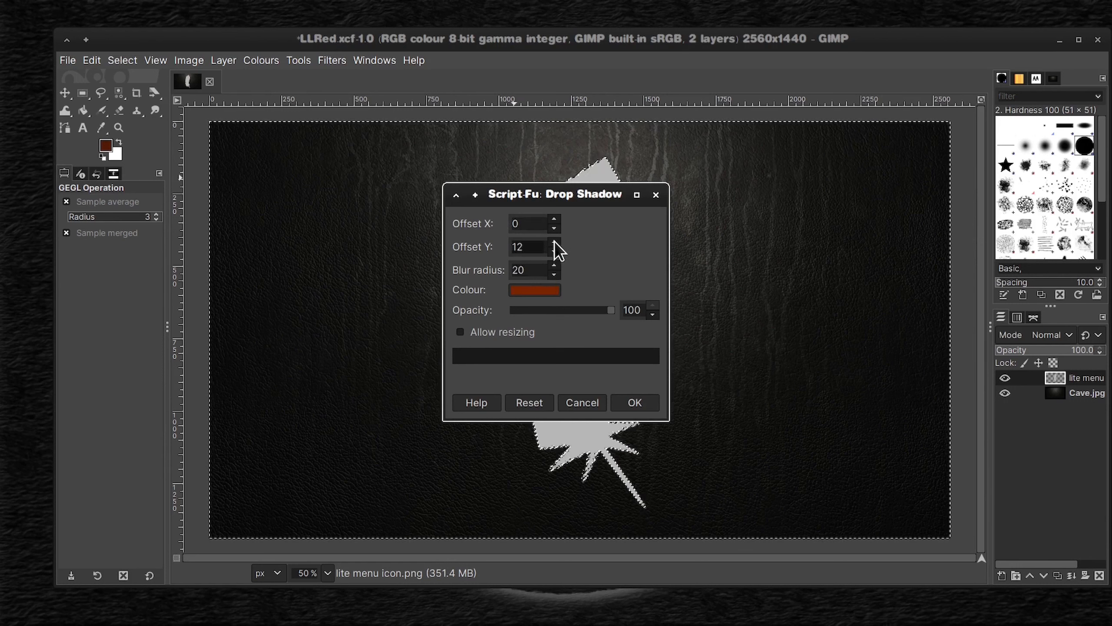
{"action": "left_click", "coordinate": [532, 290]}
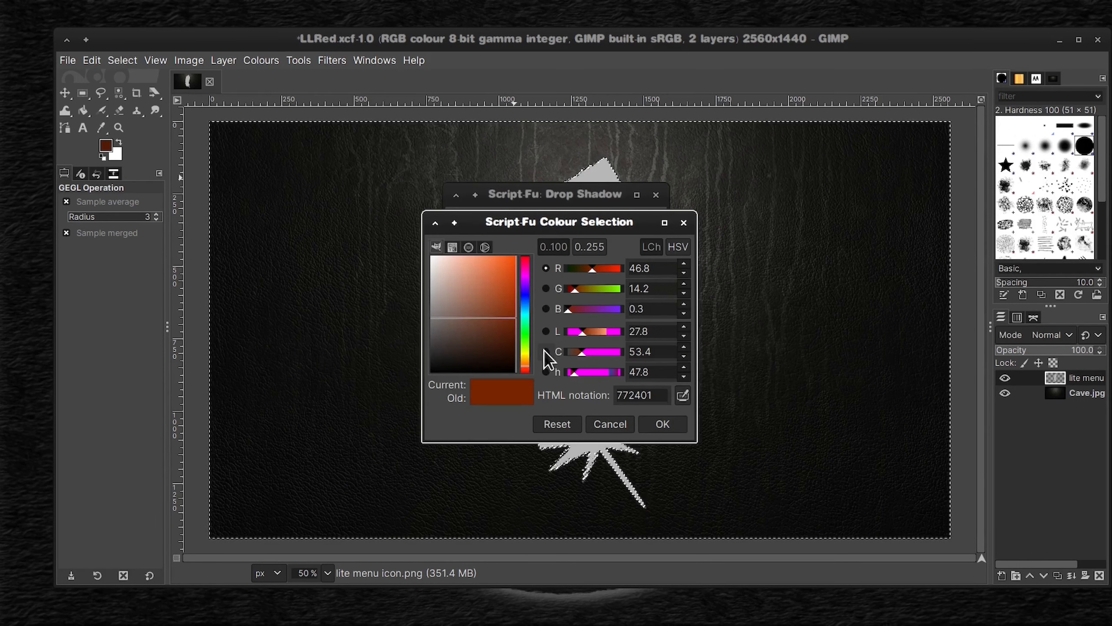
{"action": "mouse_move", "coordinate": [526, 368]}
{"action": "left_mouse_down"}
{"action": "mouse_move", "coordinate": [525, 302]}
{"action": "mouse_move", "coordinate": [504, 320]}
{"action": "left_mouse_up"}
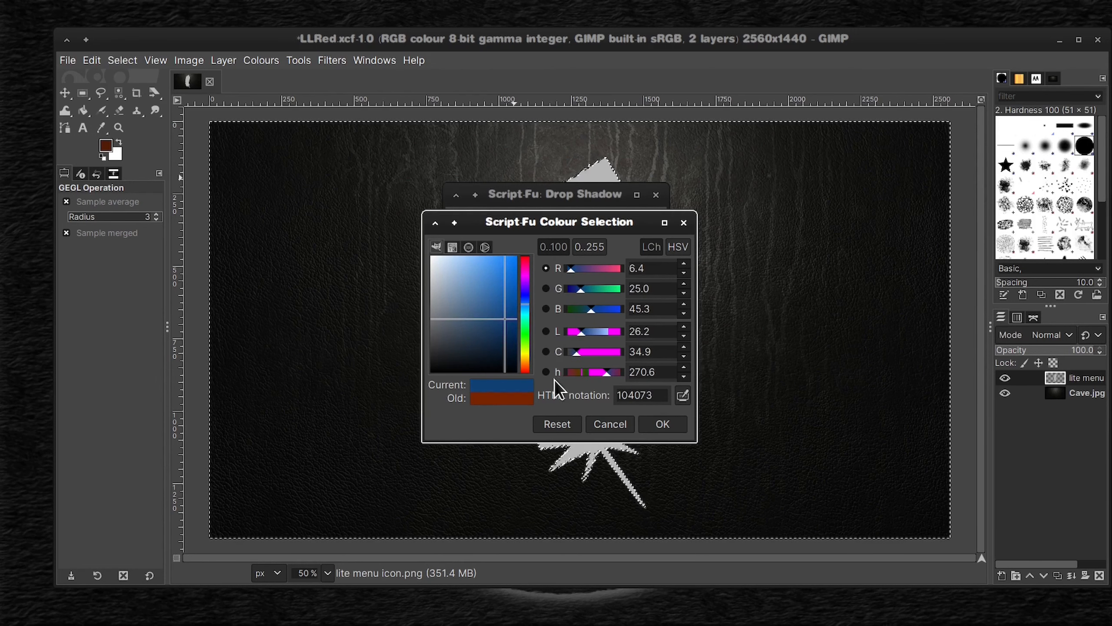
{"action": "left_click", "coordinate": [662, 424]}
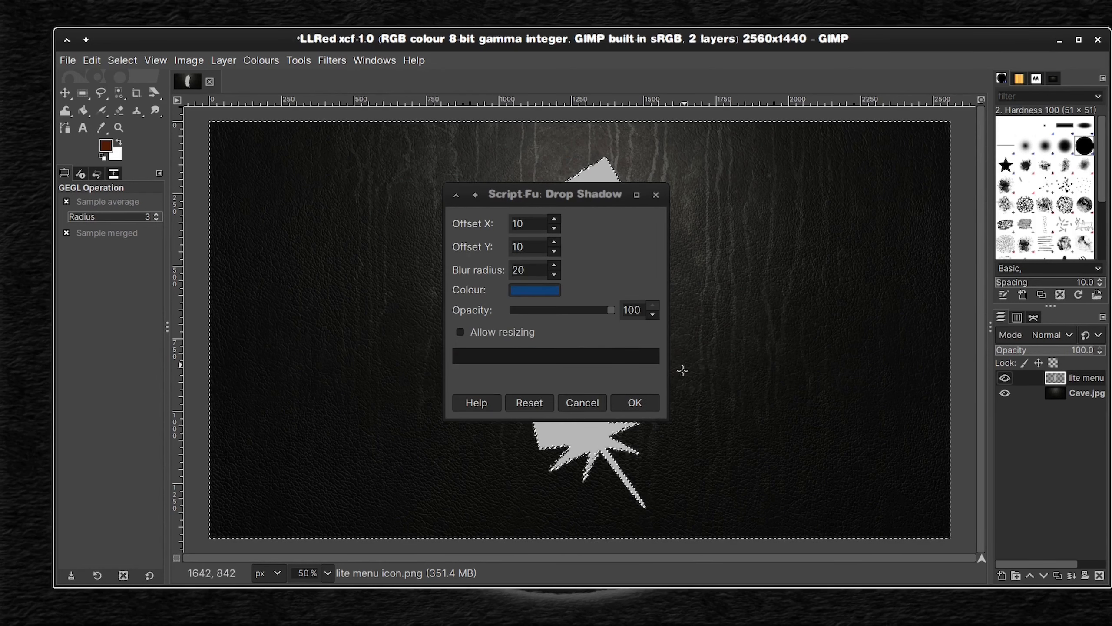
{"action": "left_click", "coordinate": [641, 406]}
Step: Apply another blue drop shadow to the lite menu layer with X and Y offsets of 0 and a blur radius of 60
{"action": "left_click", "coordinate": [553, 275]}
{"action": "left_click", "coordinate": [553, 275]}
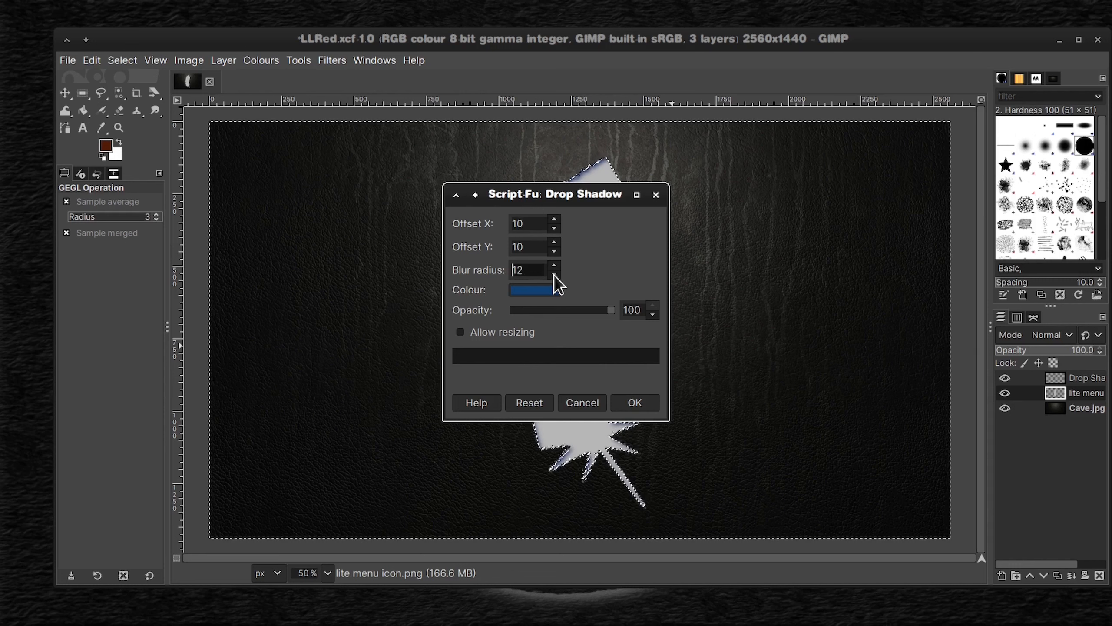
{"action": "left_click", "coordinate": [553, 266]}
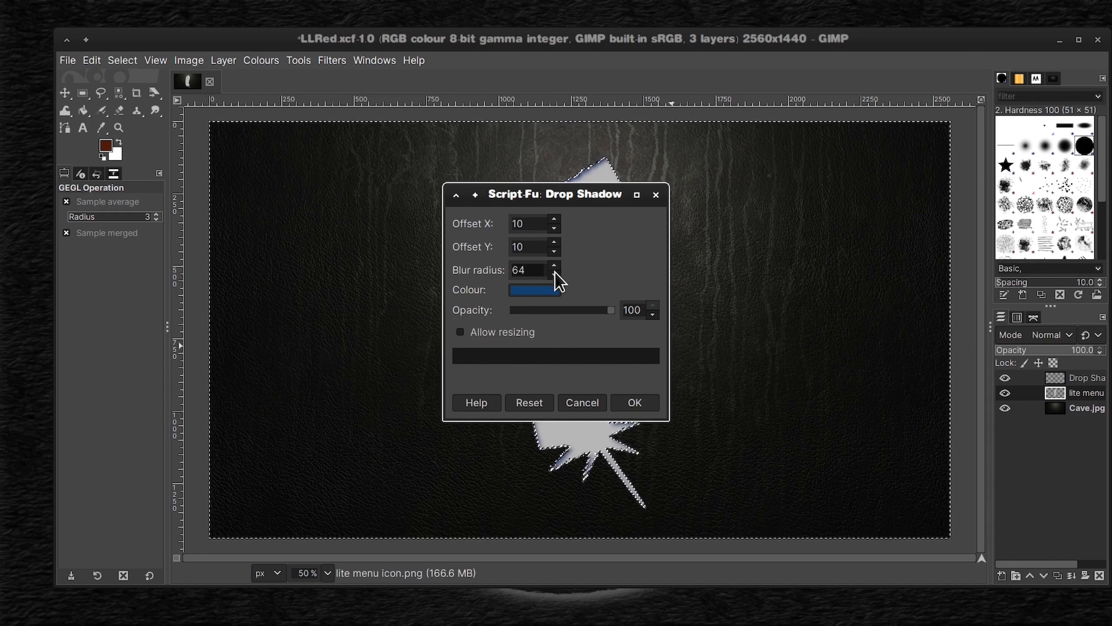
{"action": "left_click", "coordinate": [555, 272]}
{"action": "left_click", "coordinate": [556, 252]}
{"action": "left_click", "coordinate": [556, 232]}
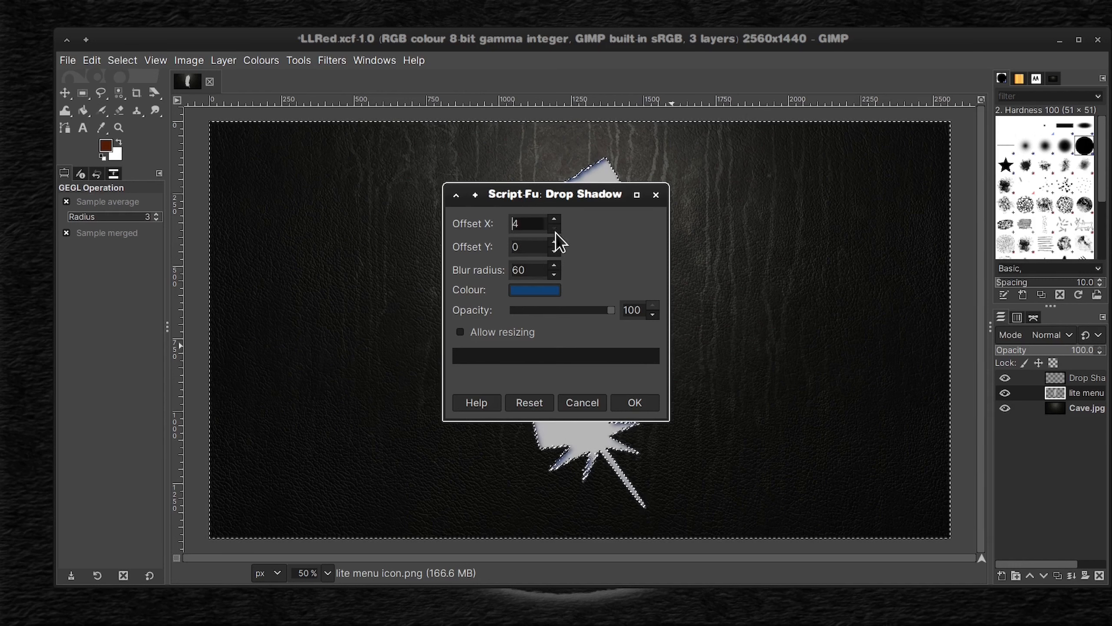
{"action": "left_click", "coordinate": [638, 405]}
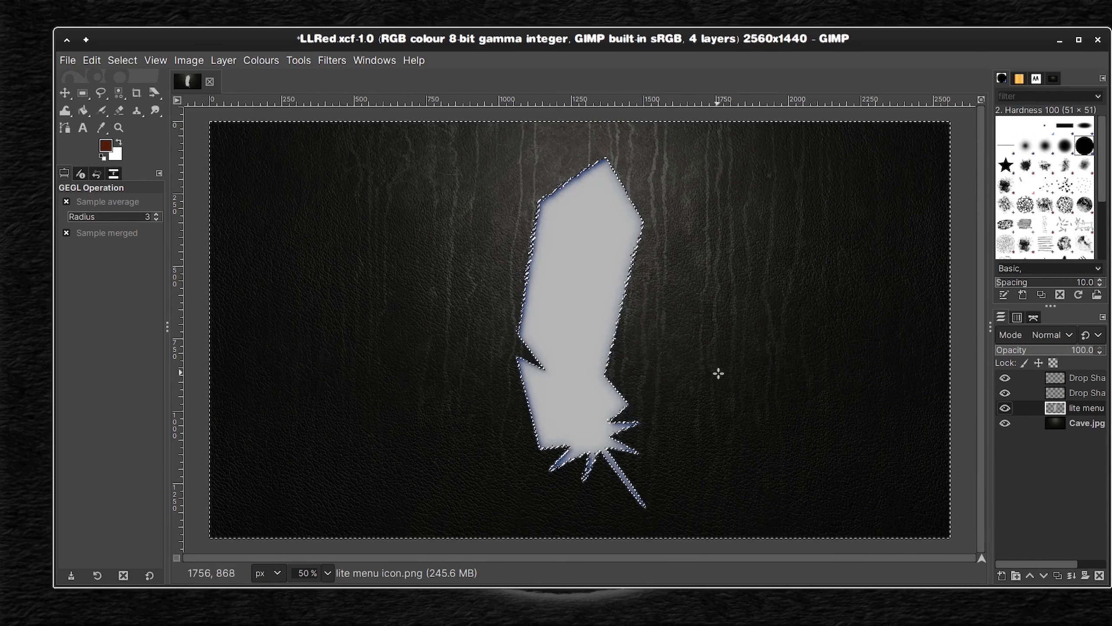
Step: Delete the lite menu layer, keeping both blue drop shadows, and clear the selection
{"action": "right_click", "coordinate": [1036, 409]}
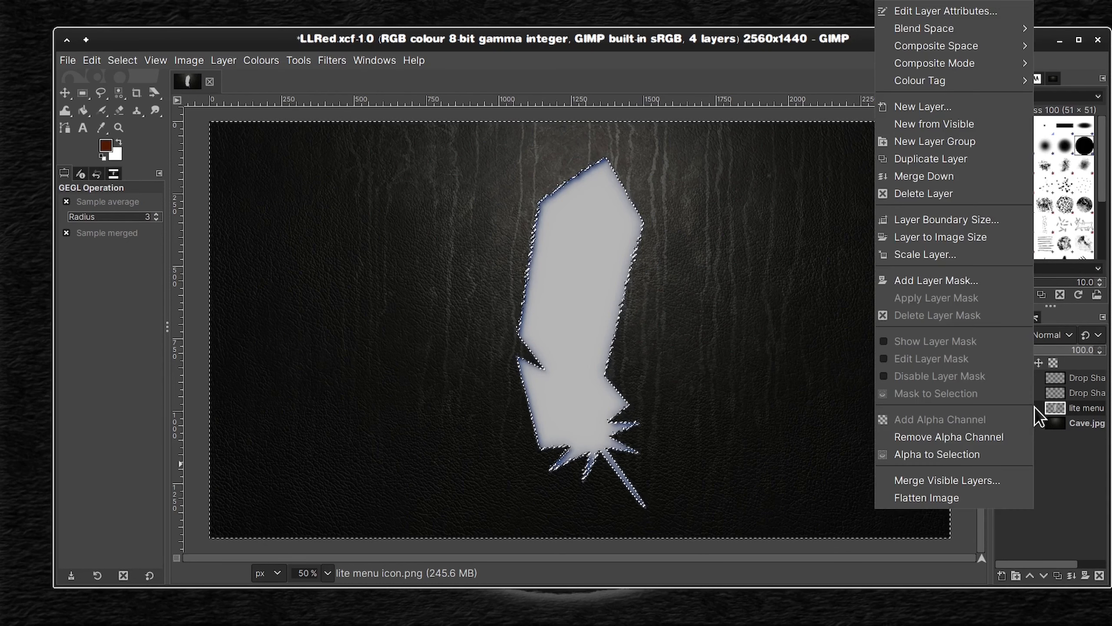
{"action": "left_click", "coordinate": [958, 194]}
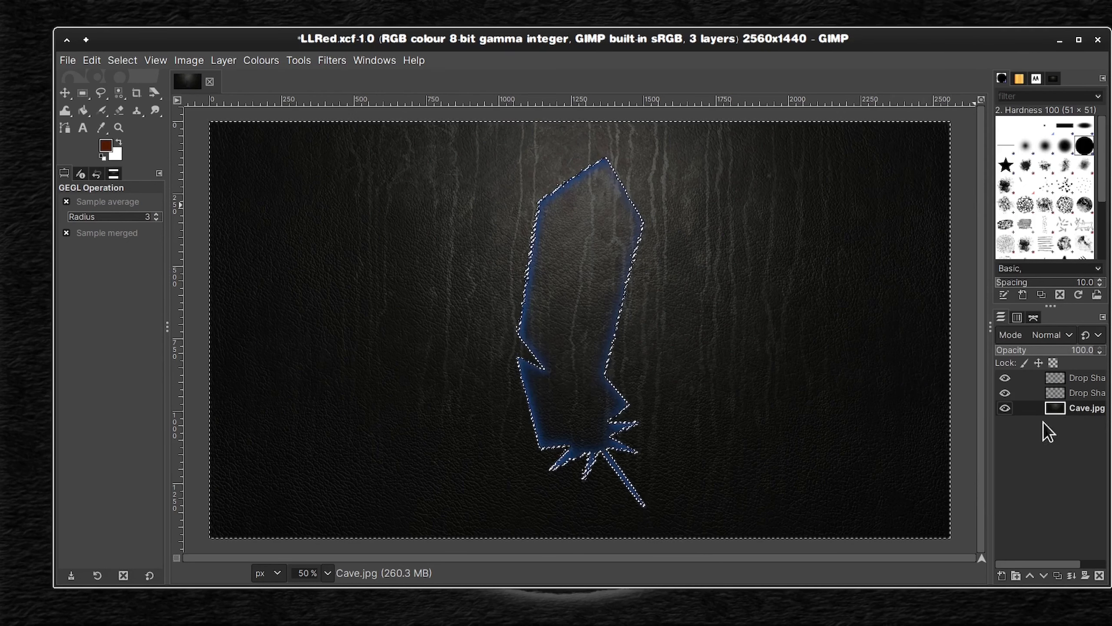
{"action": "left_click", "coordinate": [1089, 393]}
{"action": "left_click", "coordinate": [1068, 408]}
{"action": "key", "text": "ctrl+shift+a"}
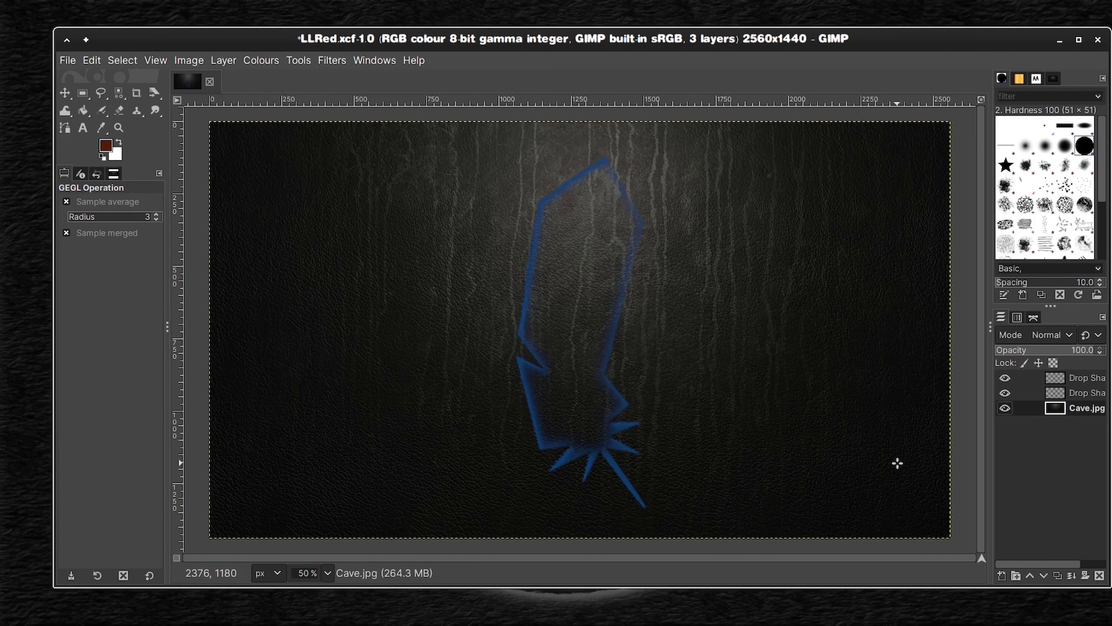
Step: Fit both blue drop shadow layers to the image size and merge them down into the Cave.jpg layer
{"action": "left_click", "coordinate": [1078, 391]}
{"action": "right_click", "coordinate": [1084, 392]}
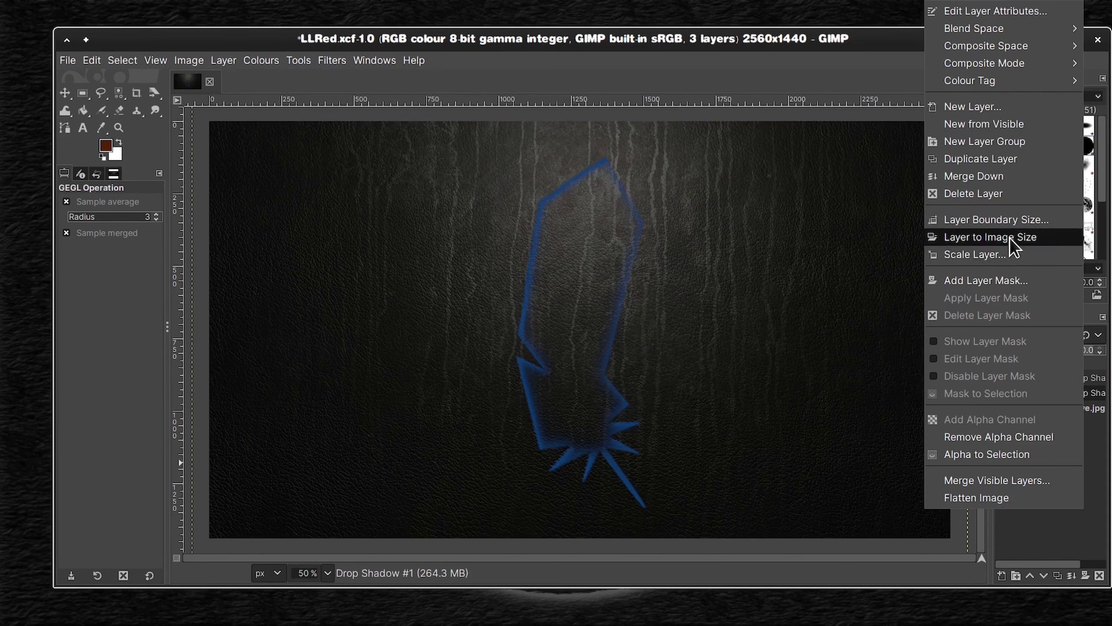
{"action": "left_click", "coordinate": [1009, 238]}
{"action": "right_click", "coordinate": [1030, 376]}
{"action": "left_click", "coordinate": [950, 175]}
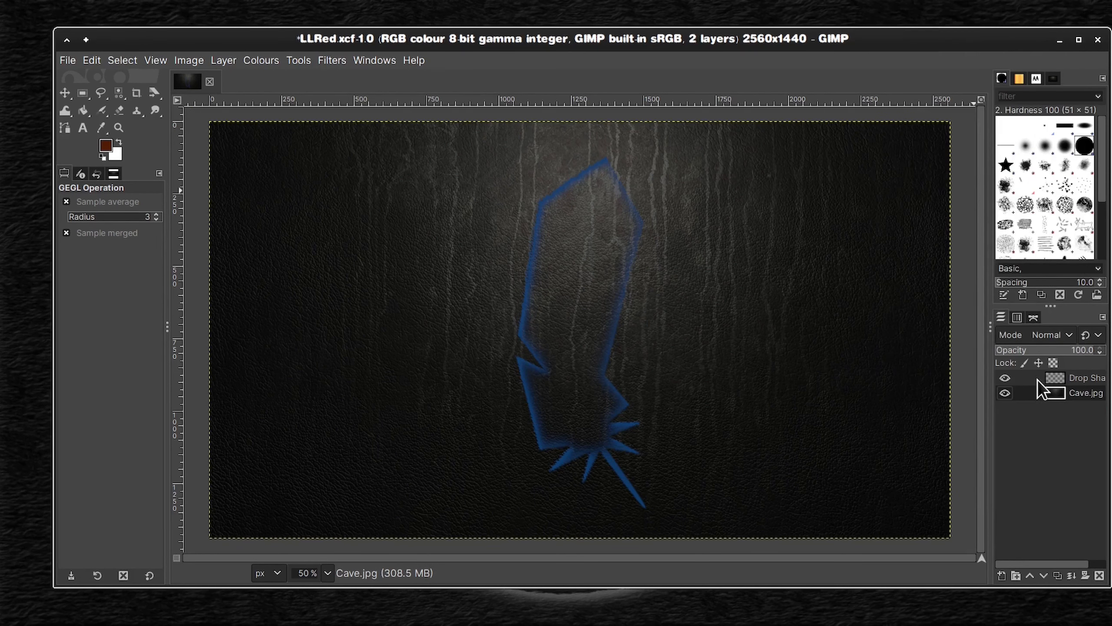
{"action": "right_click", "coordinate": [1037, 379]}
{"action": "left_click", "coordinate": [944, 237]}
{"action": "right_click", "coordinate": [1040, 379]}
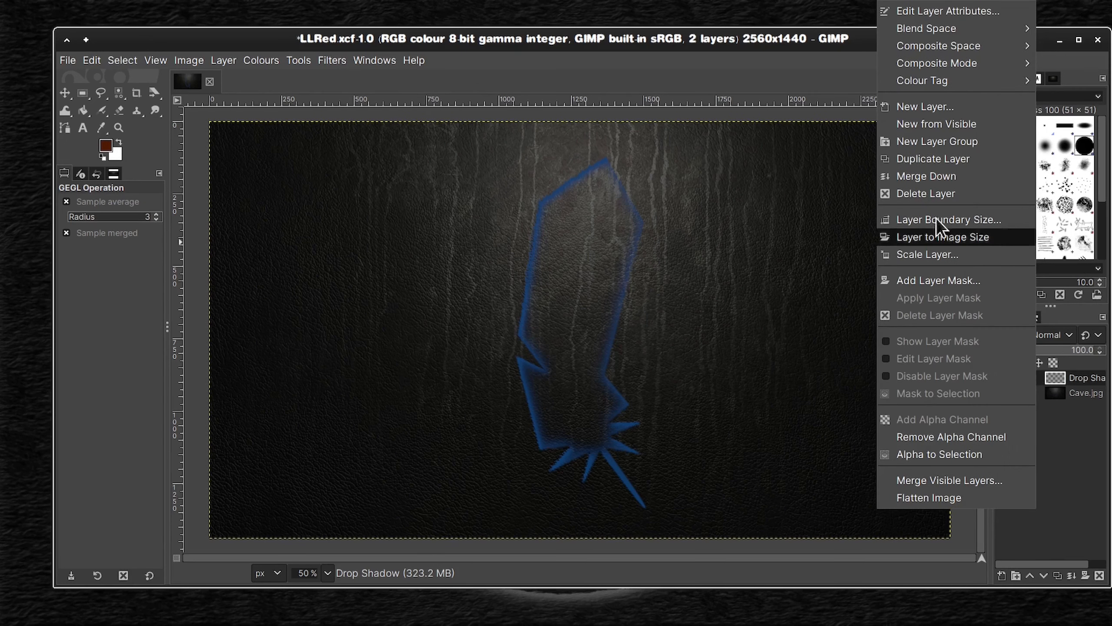
{"action": "left_click", "coordinate": [950, 175]}
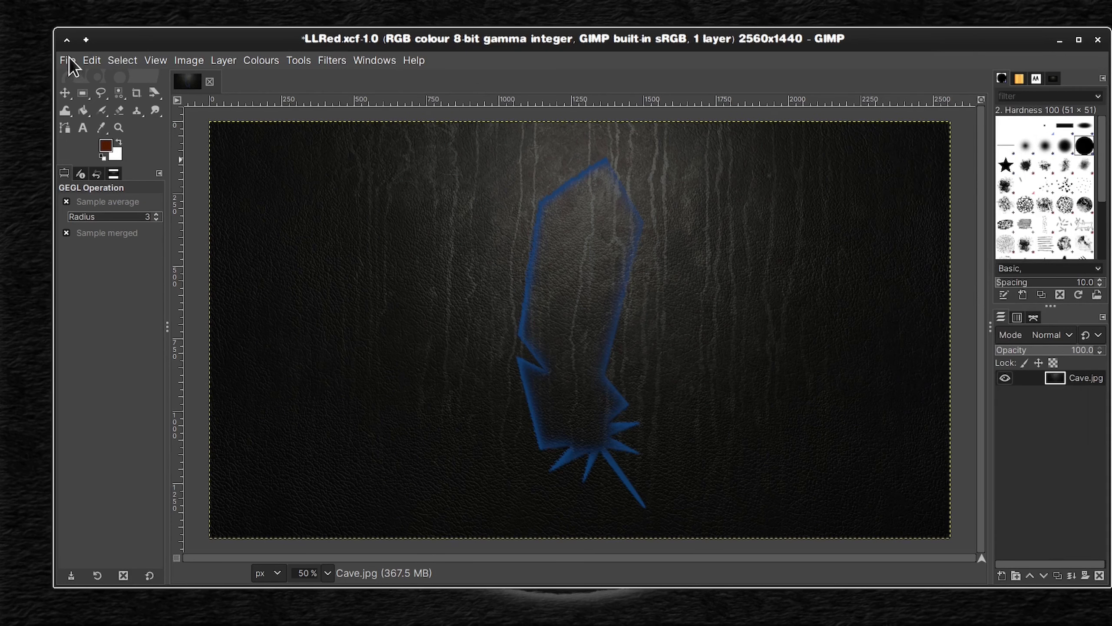
Step: Save the merged image under the new name LLBlue.xcf
{"action": "key", "text": "shift+ctrl+s"}
{"action": "type", "text": "LLBlue.xcf"}
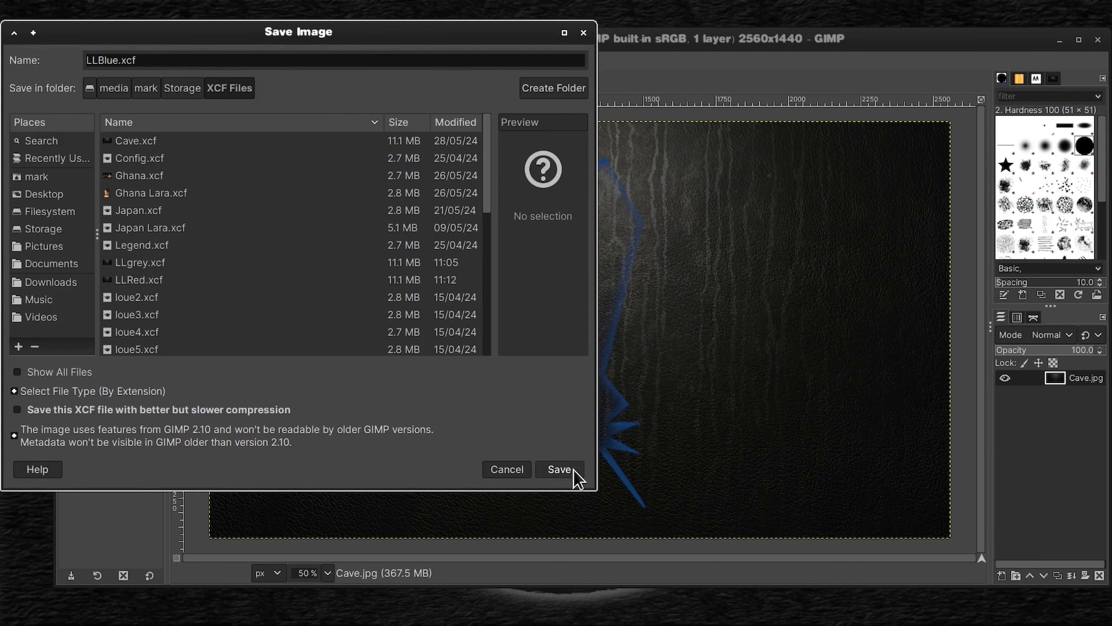
{"action": "left_click", "coordinate": [560, 469]}
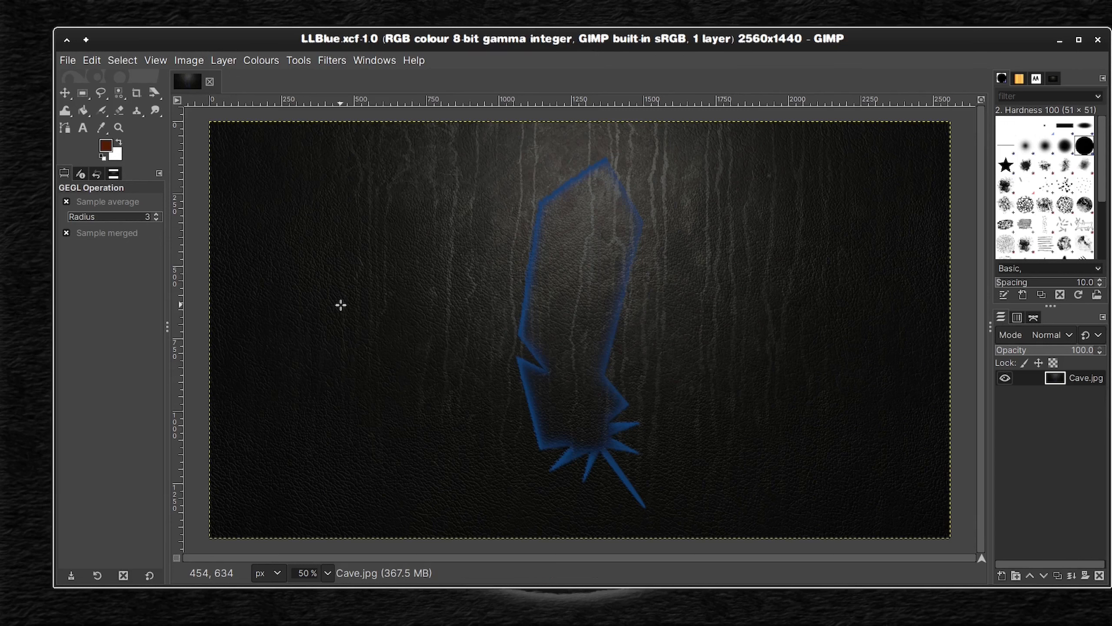
Step: Undo the merges, layer deletion and both blue drop shadows, back to the plain lite menu layer with its active selection
{"action": "key", "text": "ctrl+z"}
{"action": "key", "text": "ctrl+z"}
{"action": "key", "text": "ctrl+z"}
{"action": "key", "text": "ctrl+z"}
{"action": "key", "text": "ctrl+z"}
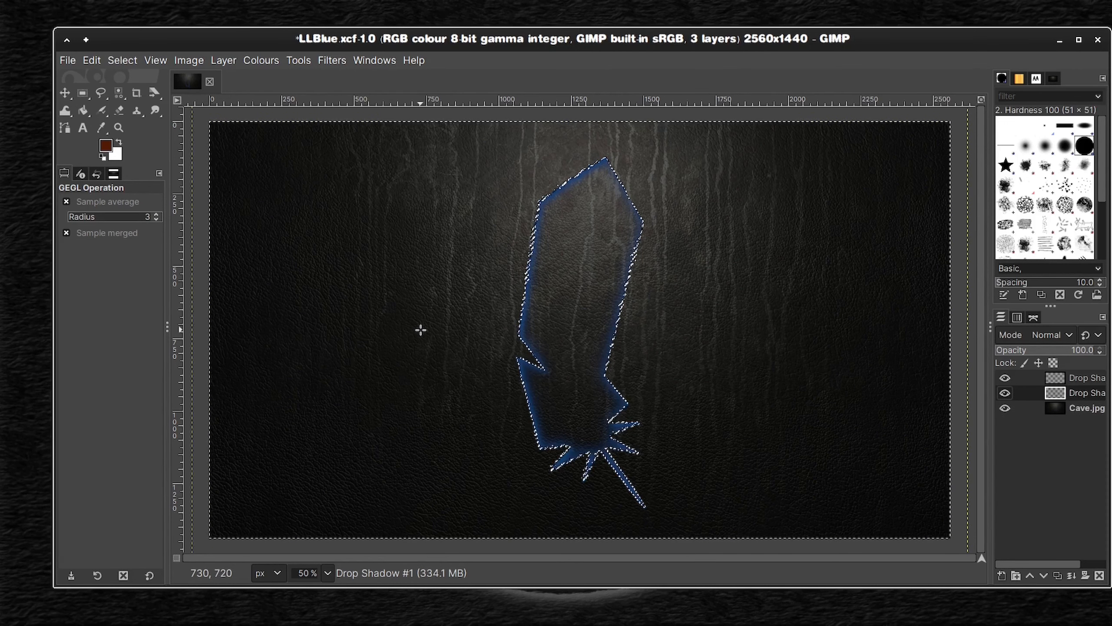
{"action": "left_click", "coordinate": [68, 60]}
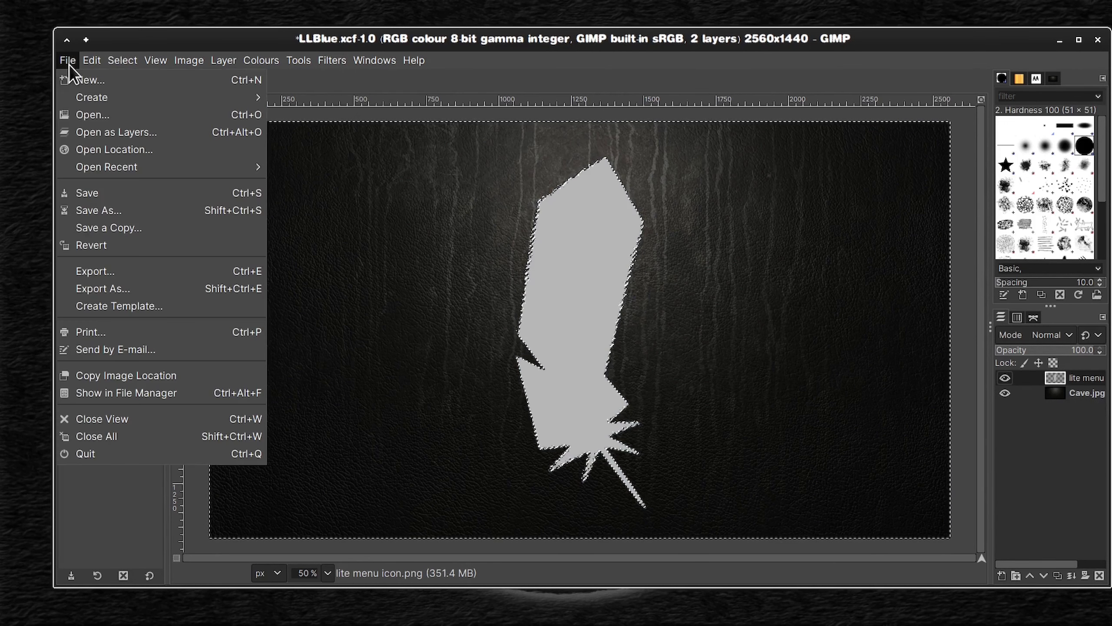
{"action": "left_click", "coordinate": [69, 64]}
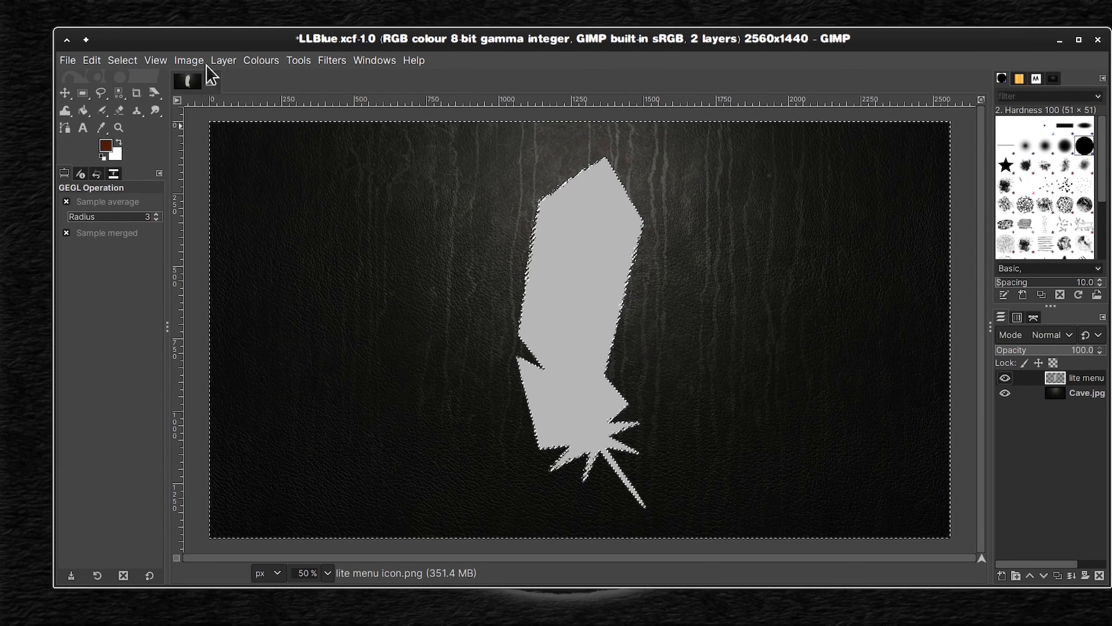
Step: Start a new drop shadow on the lite menu layer and change its colour to orange-brown 773d00
{"action": "left_click", "coordinate": [326, 63]}
{"action": "left_click", "coordinate": [372, 94]}
{"action": "left_click", "coordinate": [534, 291]}
{"action": "left_click_drag", "start_coordinate": [526, 306], "coordinate": [532, 370]}
{"action": "left_click", "coordinate": [506, 321]}
{"action": "left_click_drag", "start_coordinate": [506, 321], "coordinate": [517, 318]}
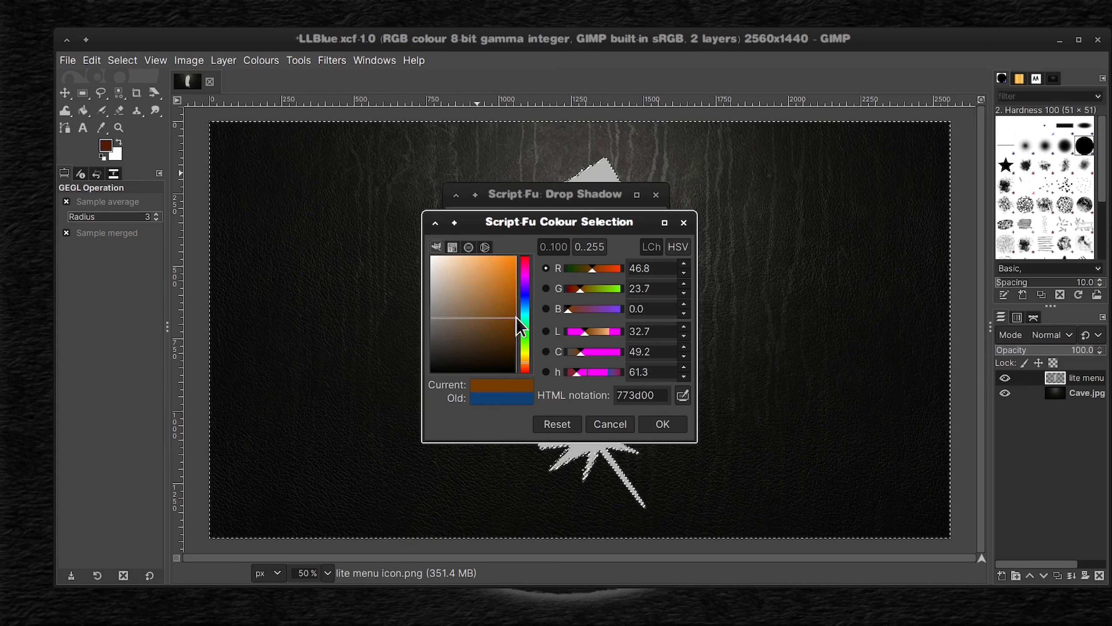
{"action": "left_click", "coordinate": [663, 424]}
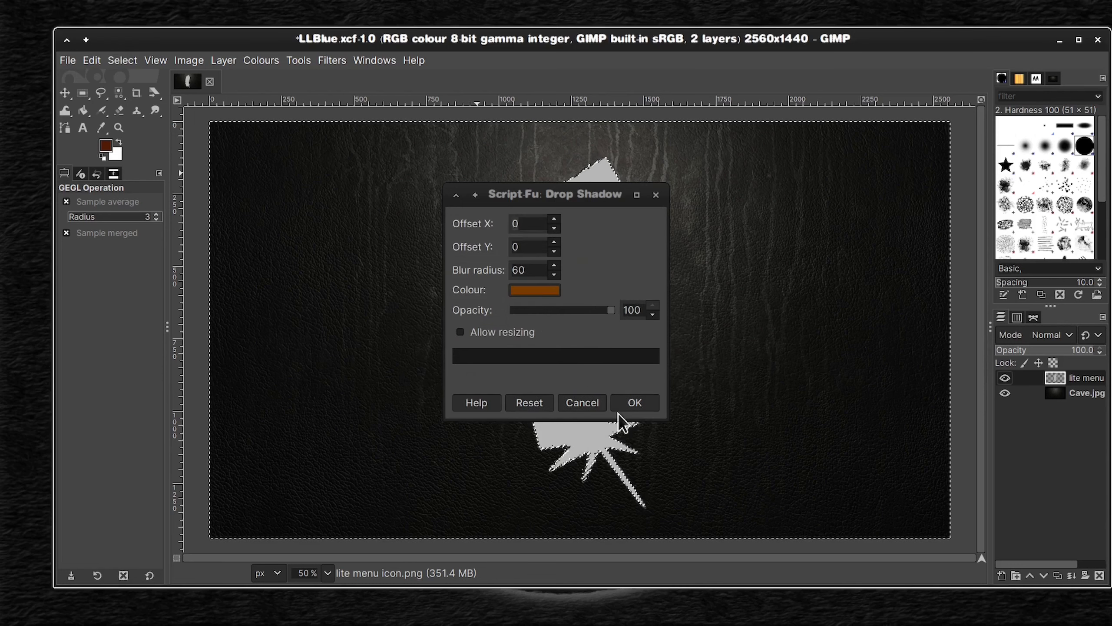
Step: Set the orange-brown drop shadow's X and Y offsets to 10 and its blur radius to 20, and apply it
{"action": "left_click", "coordinate": [554, 276]}
{"action": "left_click", "coordinate": [554, 242]}
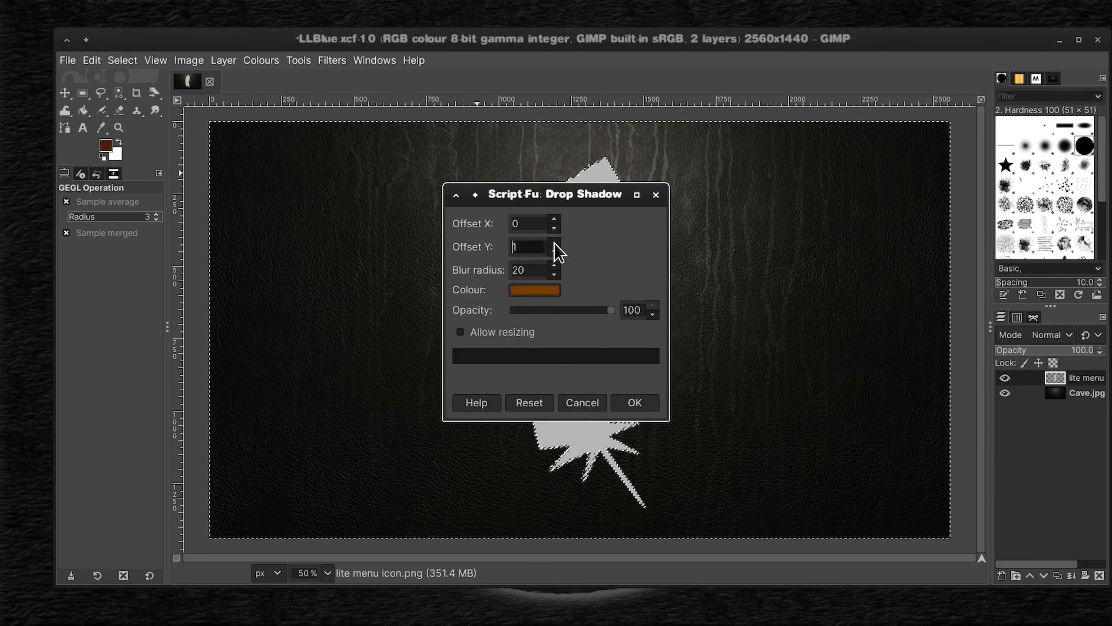
{"action": "left_click", "coordinate": [554, 219]}
{"action": "left_click", "coordinate": [644, 399]}
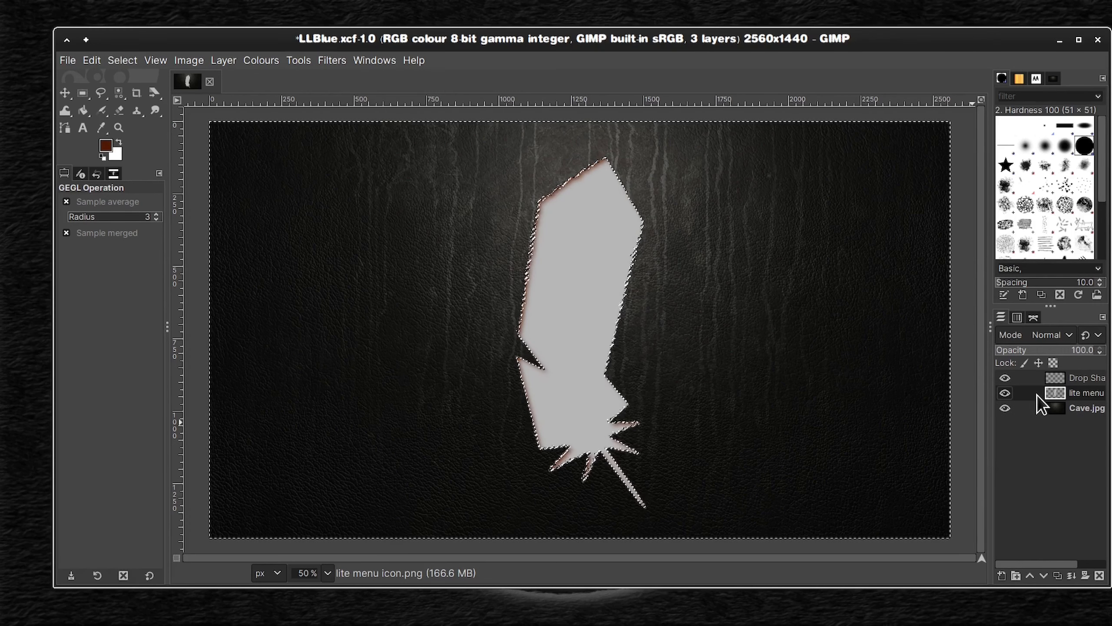
Step: Apply a second orange-brown drop shadow with X and Y offsets of 0 and blur radius 60, and delete the lite menu layer
{"action": "key", "text": "shift+ctrl+f"}
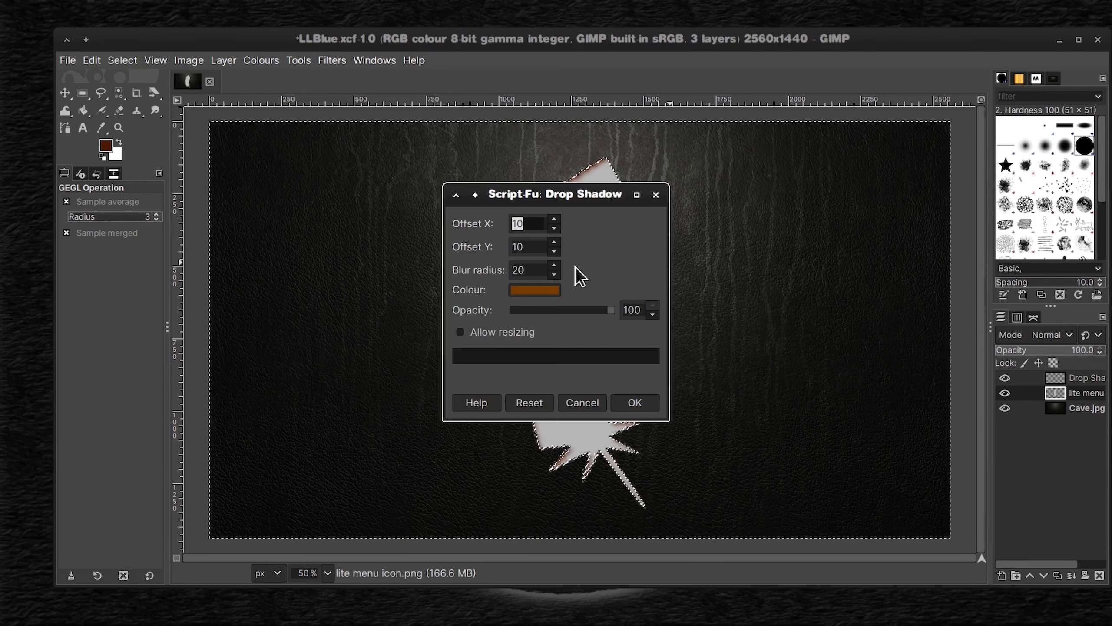
{"action": "left_click", "coordinate": [555, 251]}
{"action": "left_click", "coordinate": [554, 264]}
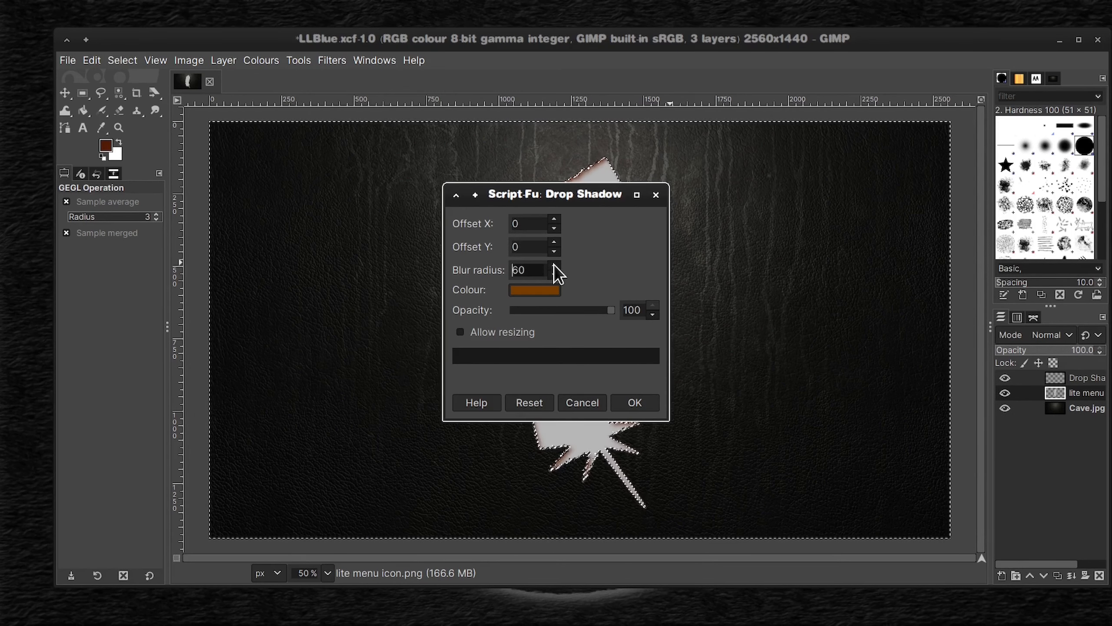
{"action": "left_click", "coordinate": [636, 404]}
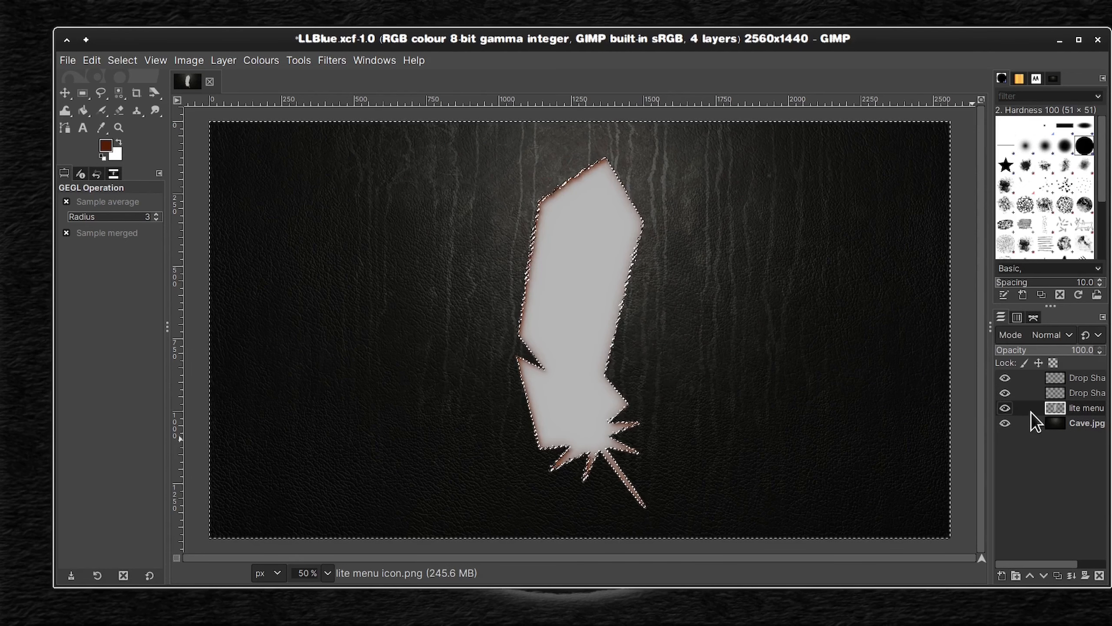
{"action": "right_click", "coordinate": [1031, 413]}
{"action": "left_click", "coordinate": [952, 193]}
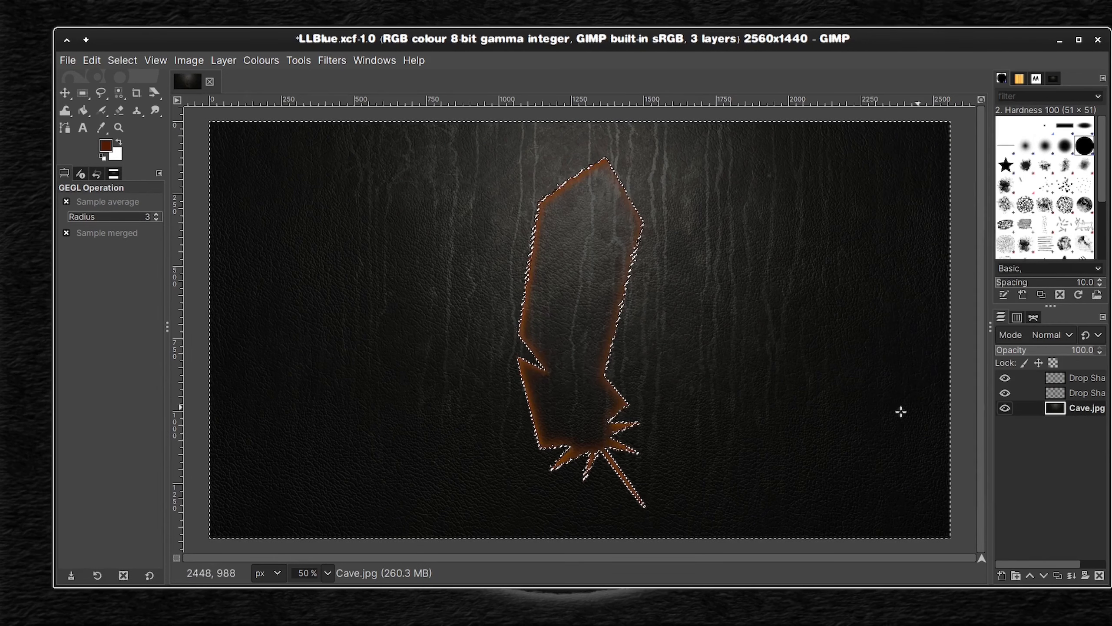
Step: Resize both orange-brown drop shadow layers to the image size and clear the selection
{"action": "right_click", "coordinate": [1081, 378]}
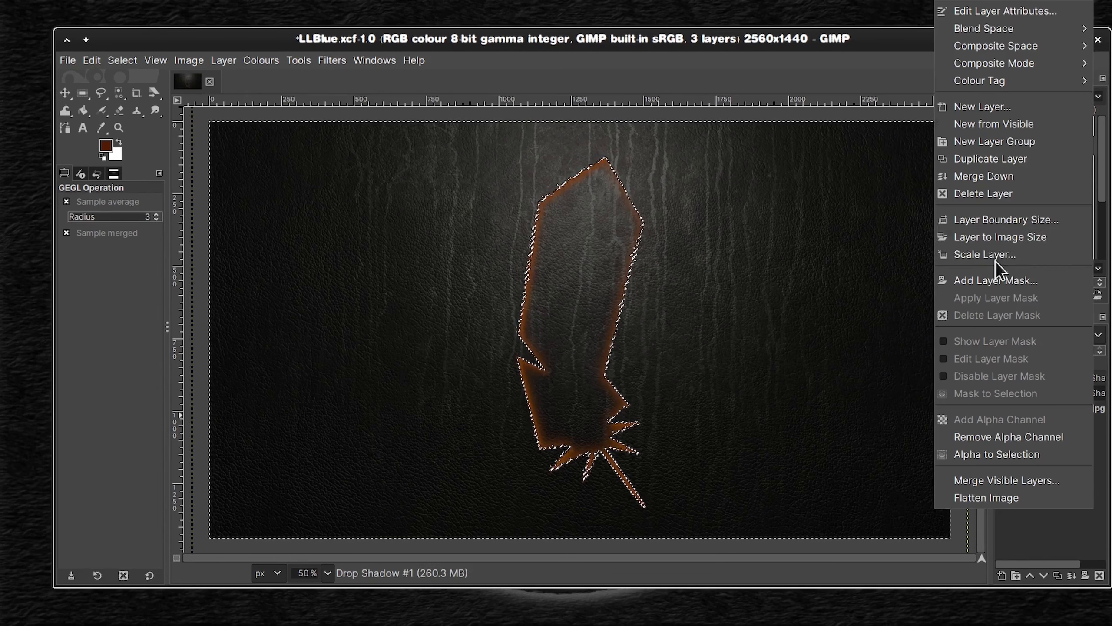
{"action": "left_click", "coordinate": [1022, 238]}
{"action": "right_click", "coordinate": [1059, 391]}
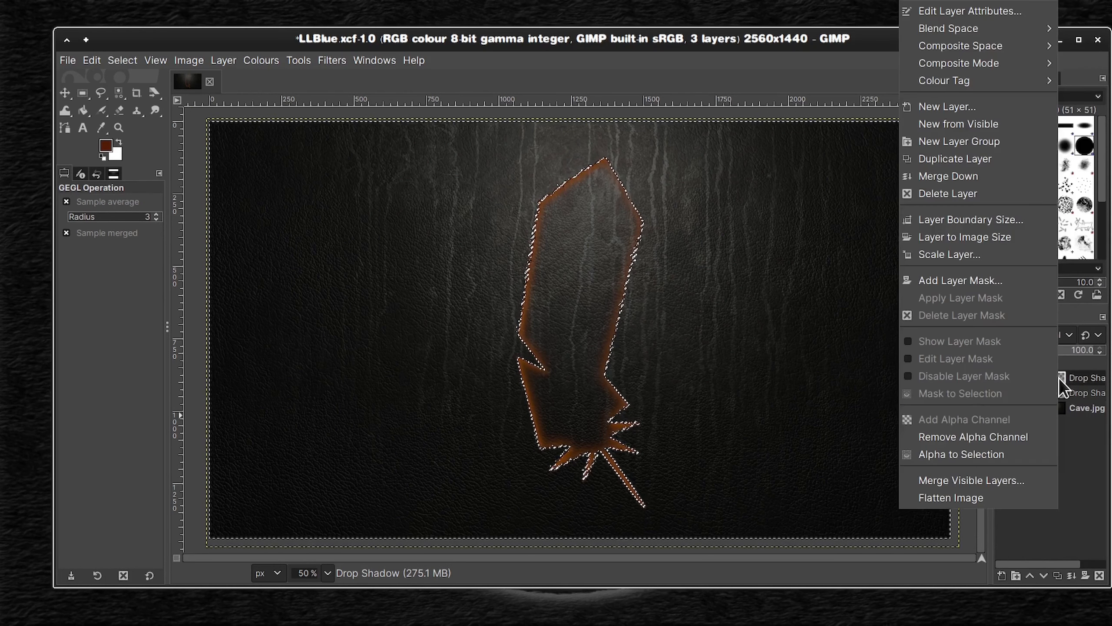
{"action": "left_click", "coordinate": [981, 243]}
{"action": "key", "text": "ctrl+shift+a"}
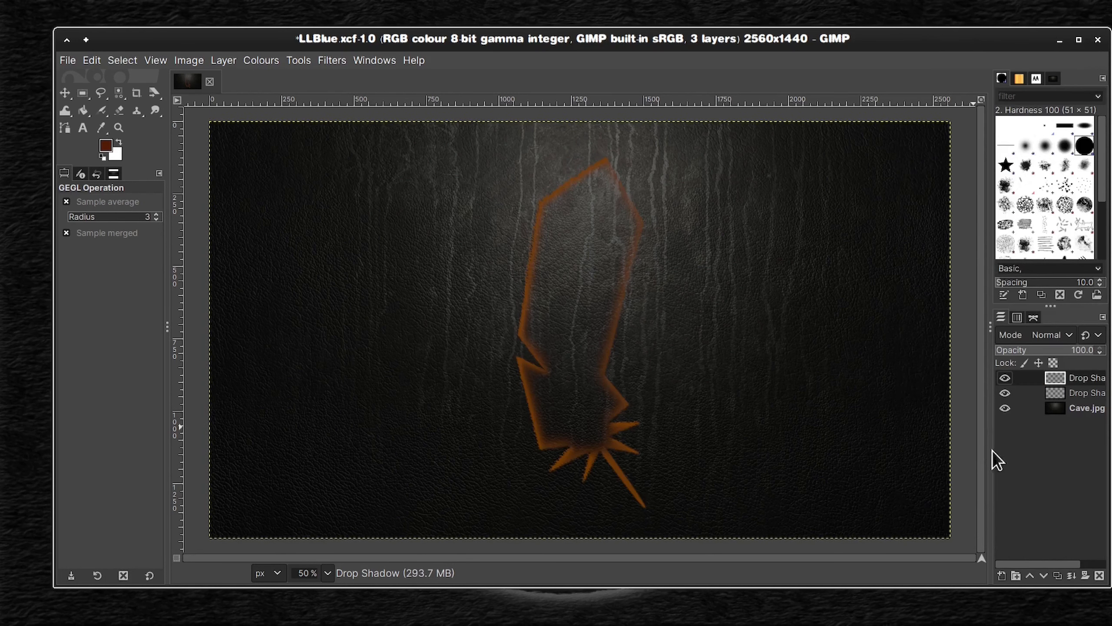
Step: Merge both orange-brown drop shadow layers down into the Cave.jpg layer
{"action": "right_click", "coordinate": [1064, 393]}
{"action": "left_click", "coordinate": [978, 176]}
{"action": "right_click", "coordinate": [1068, 378]}
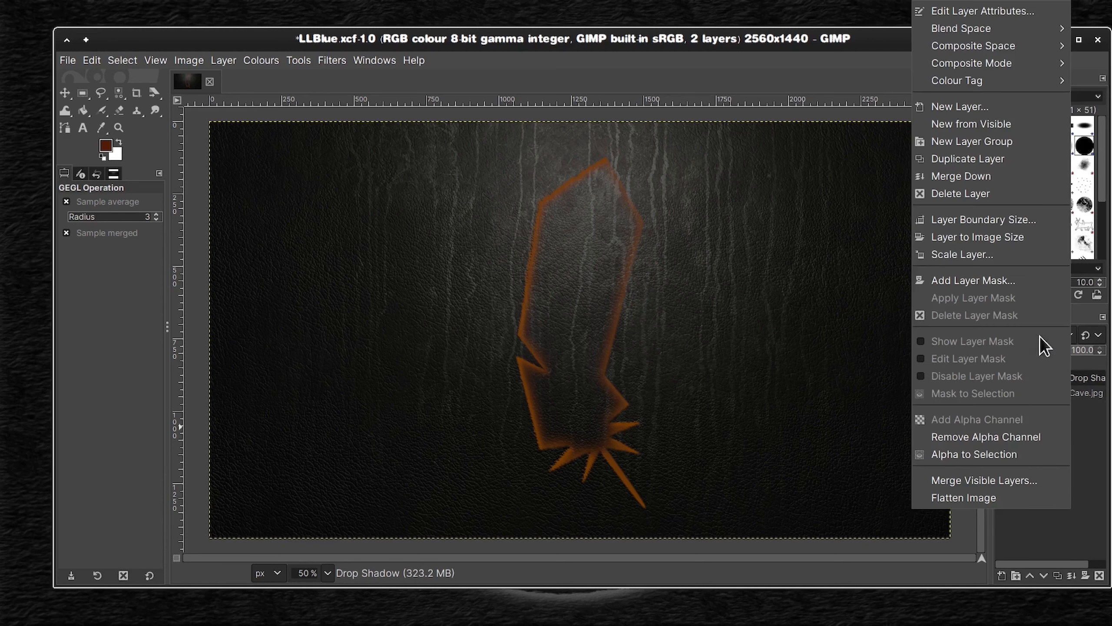
{"action": "left_click", "coordinate": [961, 176]}
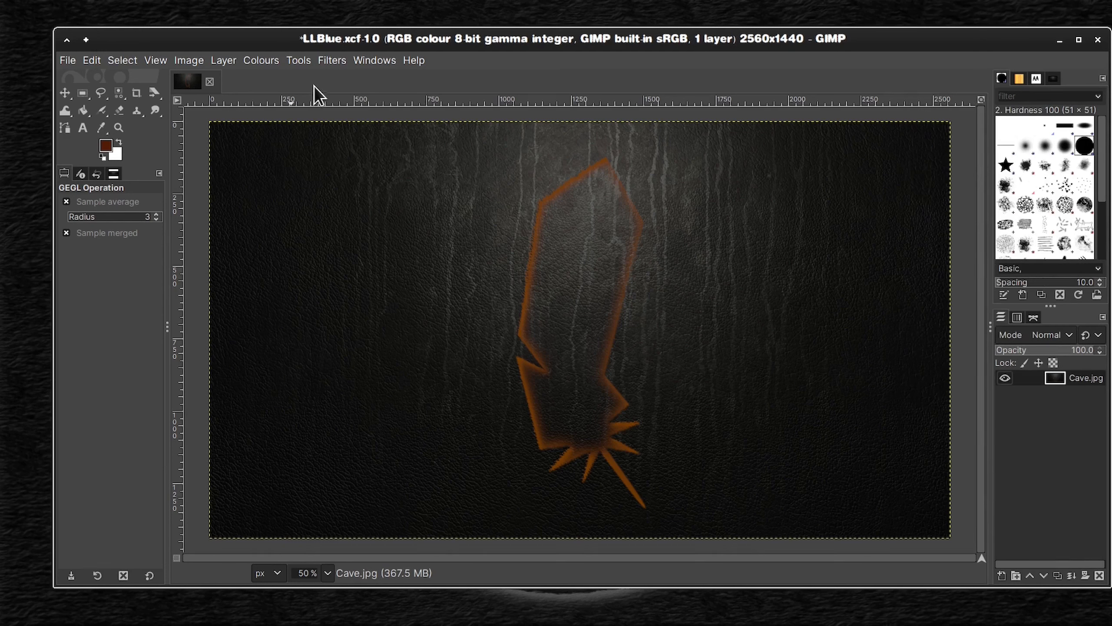
Step: Save the merged orange-brown image under the new name LLOrang.xcf
{"action": "left_click", "coordinate": [68, 61]}
{"action": "left_click", "coordinate": [99, 211]}
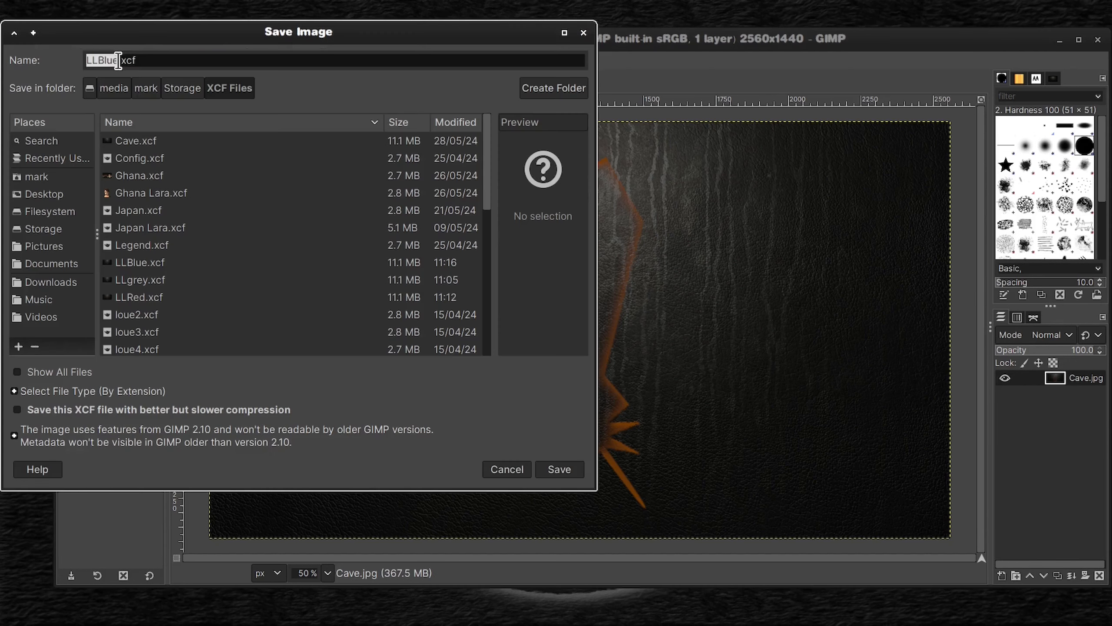
{"action": "left_click_drag", "start_coordinate": [119, 60], "coordinate": [98, 61]}
{"action": "type", "text": "Ora"}
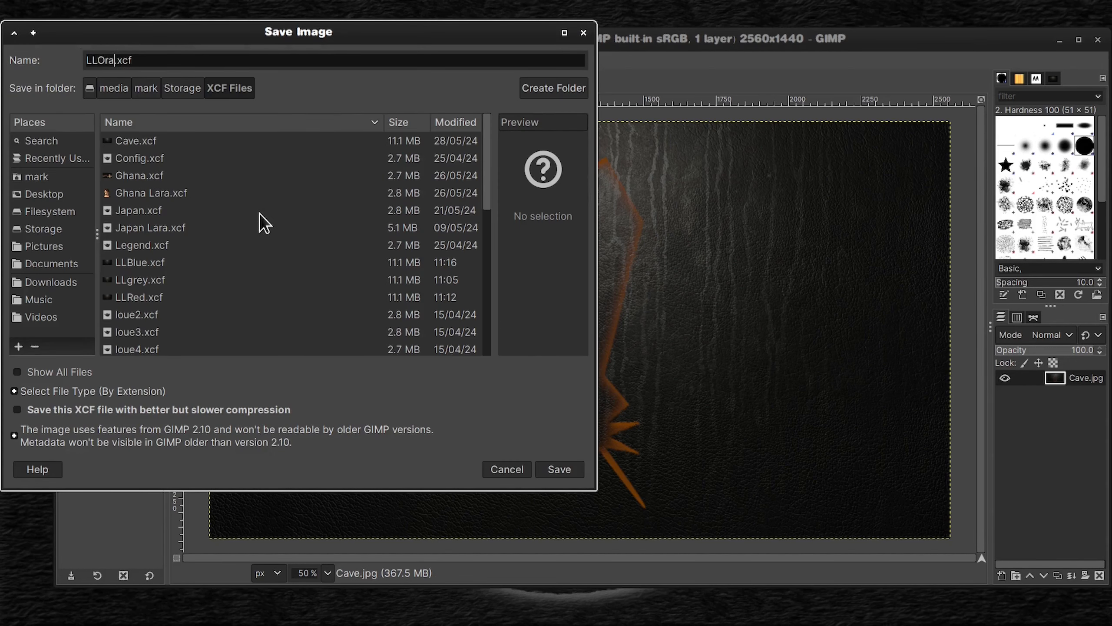
{"action": "type", "text": "ng"}
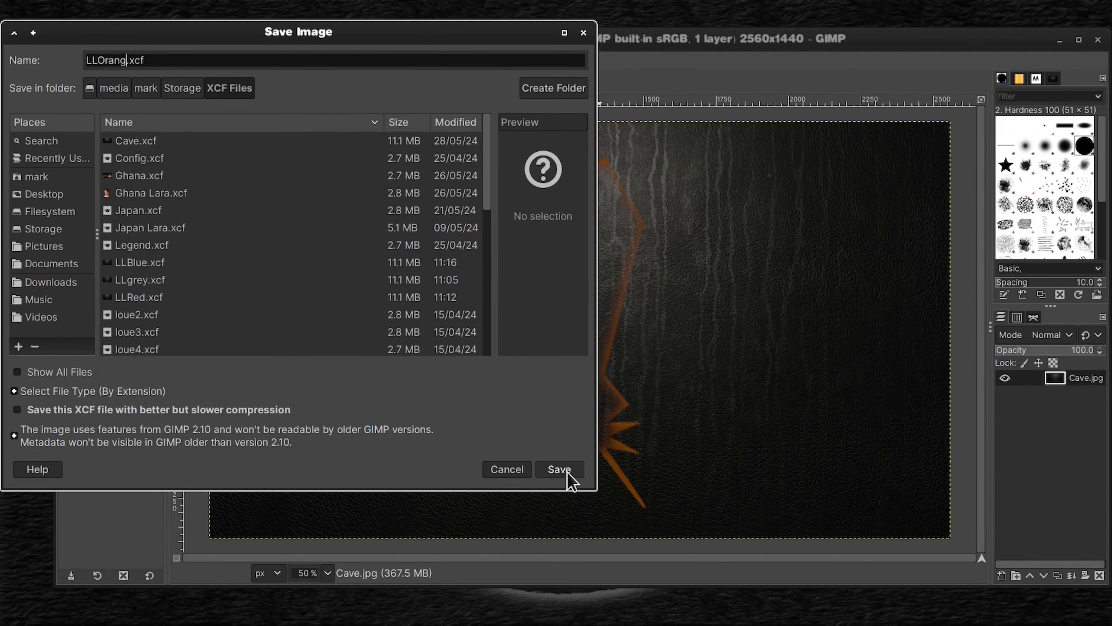
{"action": "left_click", "coordinate": [559, 470]}
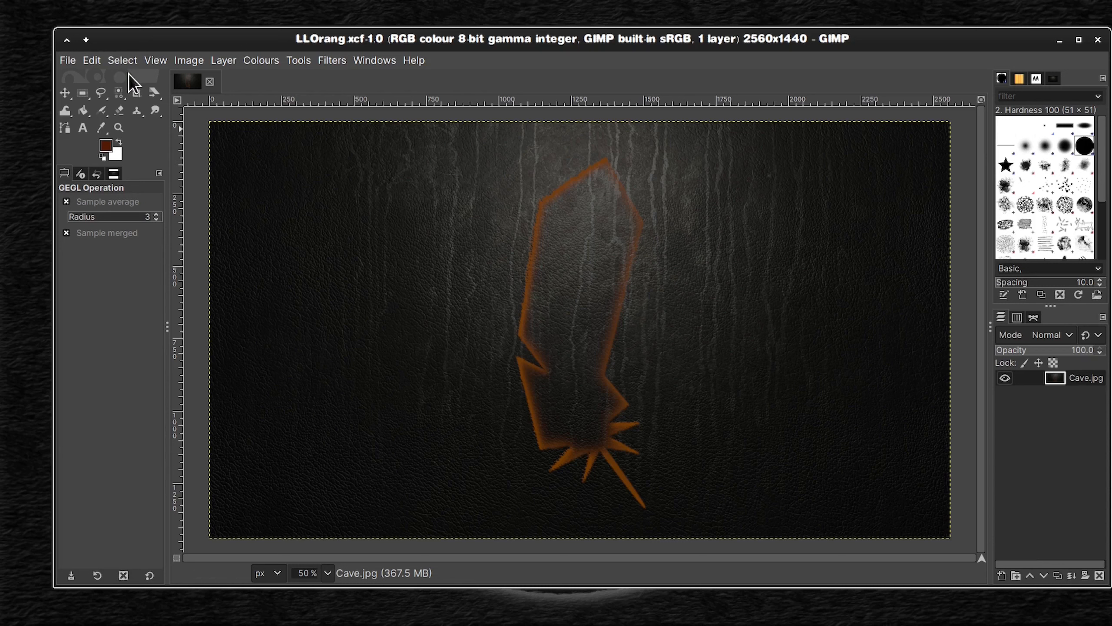
Step: Undo the merges, the layer deletion and both orange-brown drop shadows, back to the plain lite menu layer with its active selection
{"action": "key", "text": "ctrl+z"}
{"action": "key", "text": "ctrl+z"}
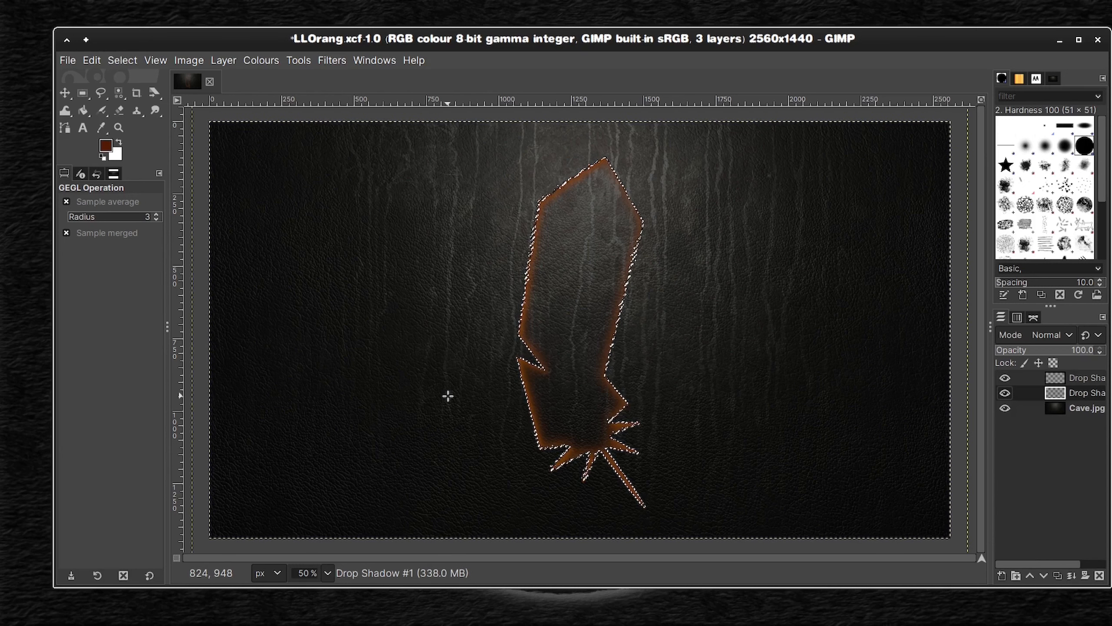
{"action": "key", "text": "ctrl+z"}
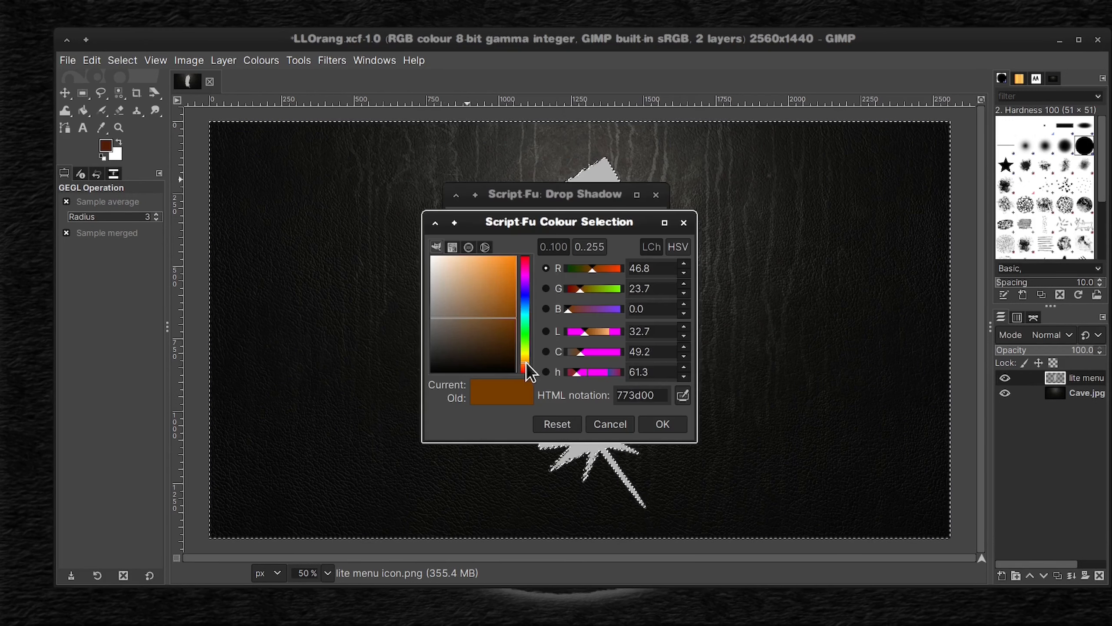
Step: Apply a teal 056258 drop shadow to the lite menu layer with X and Y offsets of 10 and blur radius 20
{"action": "mouse_move", "coordinate": [526, 363]}
{"action": "left_mouse_down"}
{"action": "mouse_move", "coordinate": [532, 316]}
{"action": "mouse_move", "coordinate": [495, 321]}
{"action": "mouse_move", "coordinate": [513, 328]}
{"action": "left_mouse_up"}
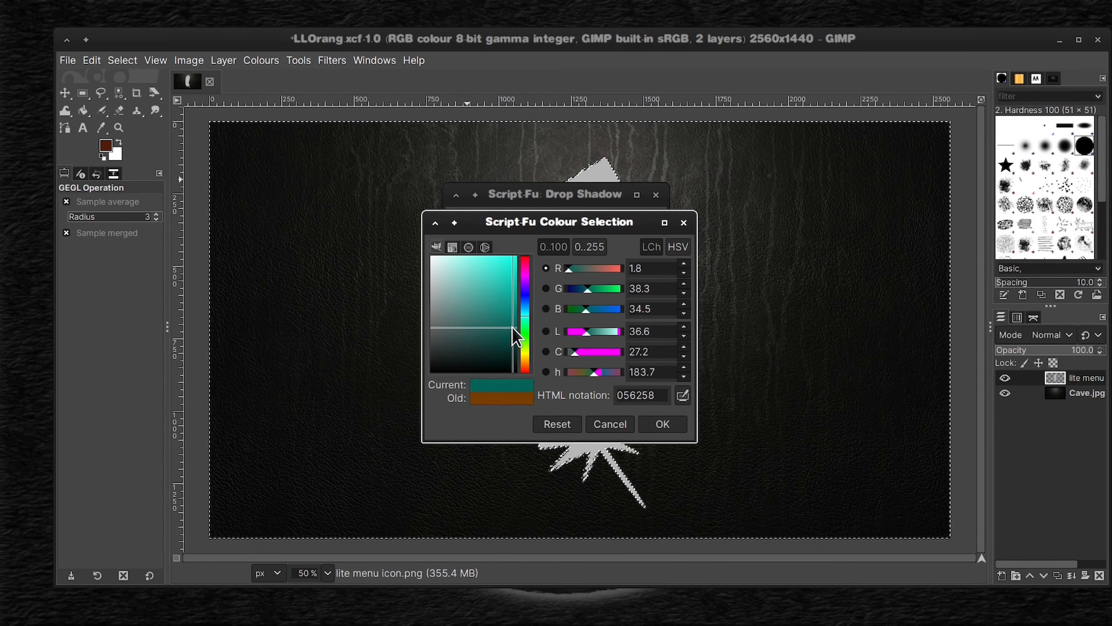
{"action": "left_click", "coordinate": [663, 424]}
{"action": "left_click", "coordinate": [553, 274]}
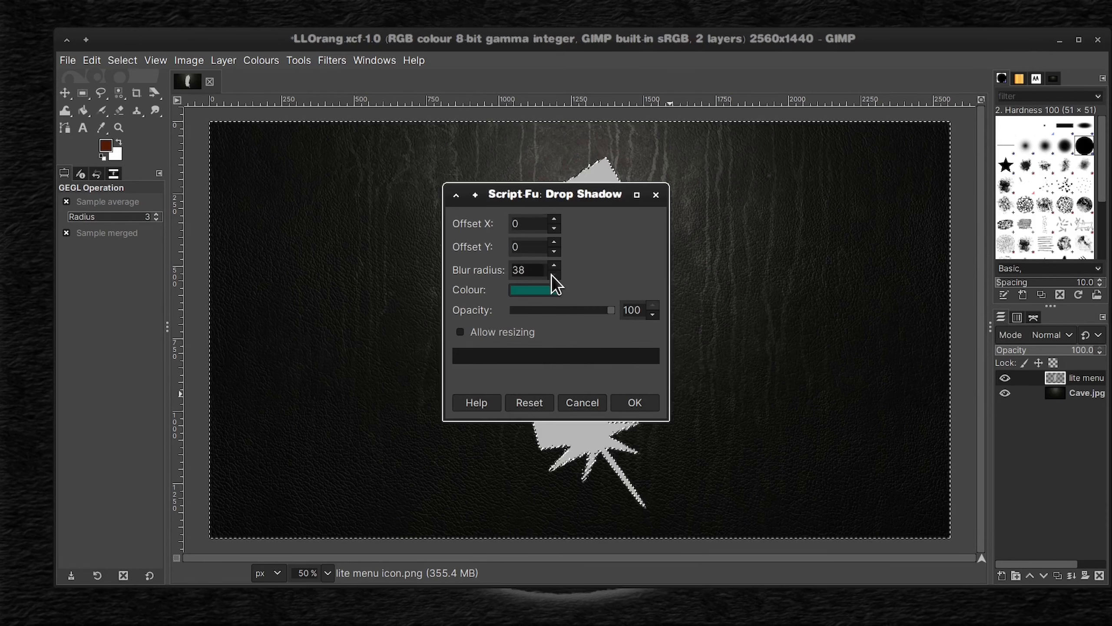
{"action": "left_click", "coordinate": [555, 242]}
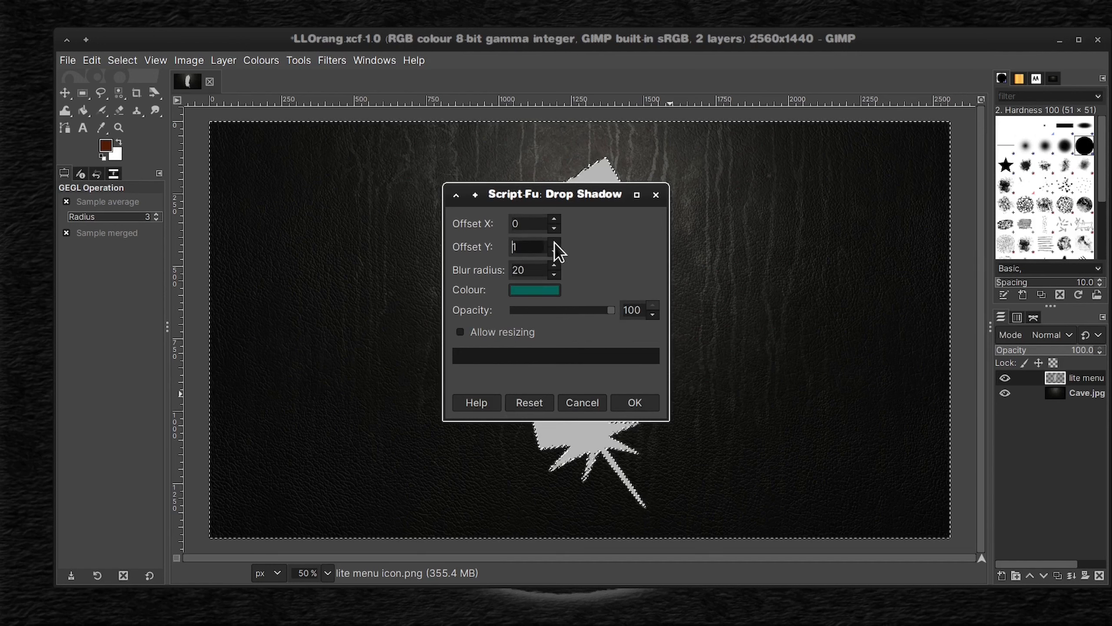
{"action": "left_click", "coordinate": [555, 218]}
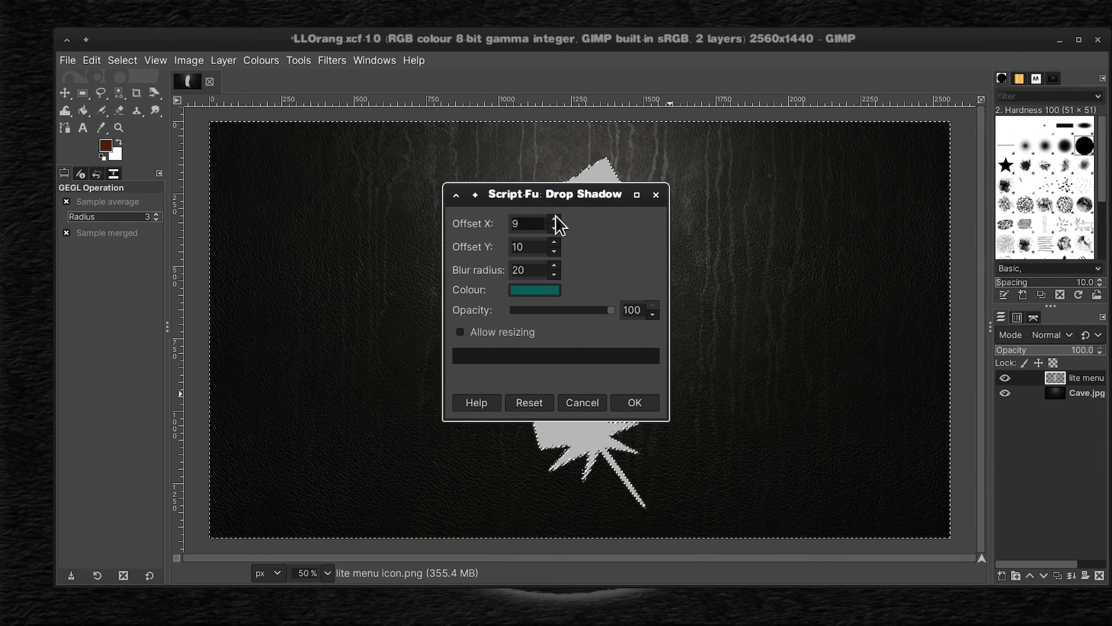
{"action": "left_click", "coordinate": [637, 404]}
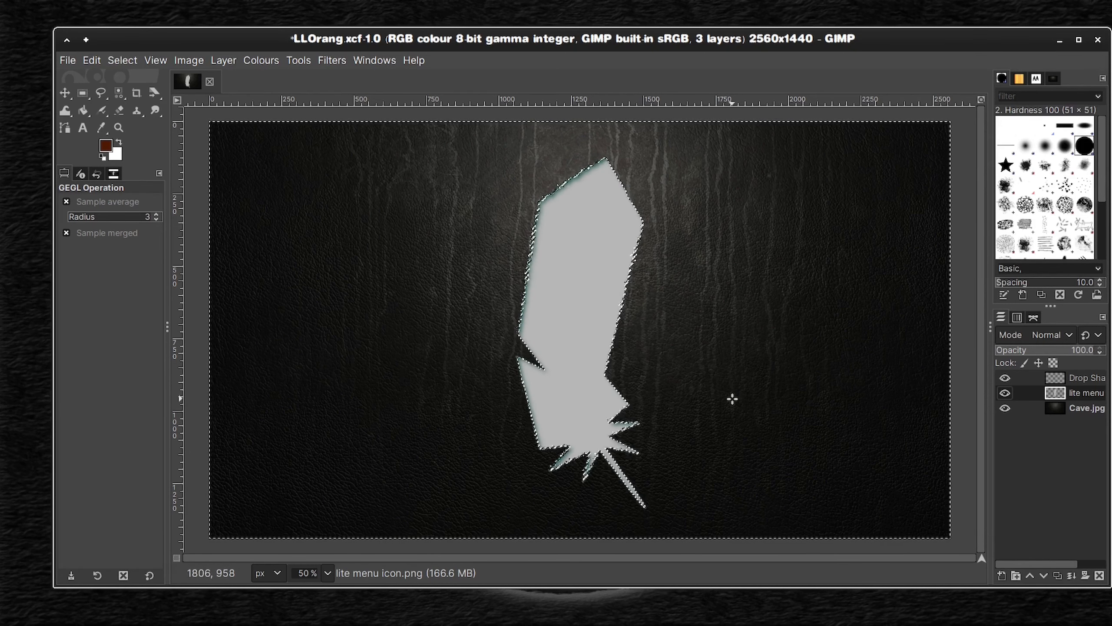
Step: Apply a second teal drop shadow to the lite menu layer with X and Y offsets of 0 and blur radius 60
{"action": "left_click", "coordinate": [332, 60]}
{"action": "left_click", "coordinate": [377, 97]}
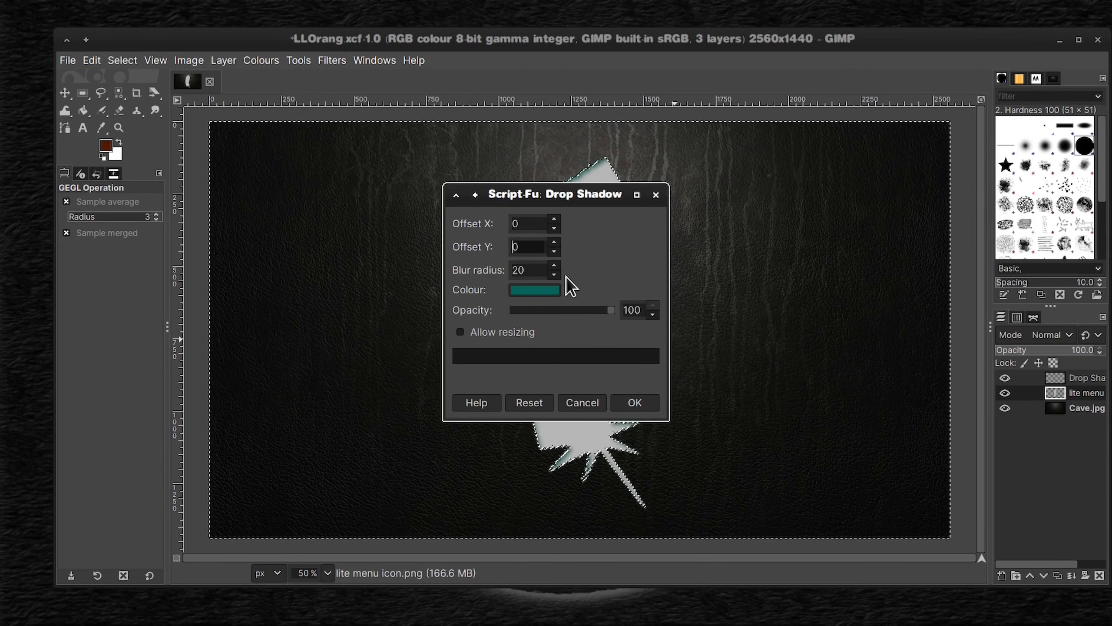
{"action": "left_click", "coordinate": [645, 405]}
{"action": "right_click", "coordinate": [1093, 397]}
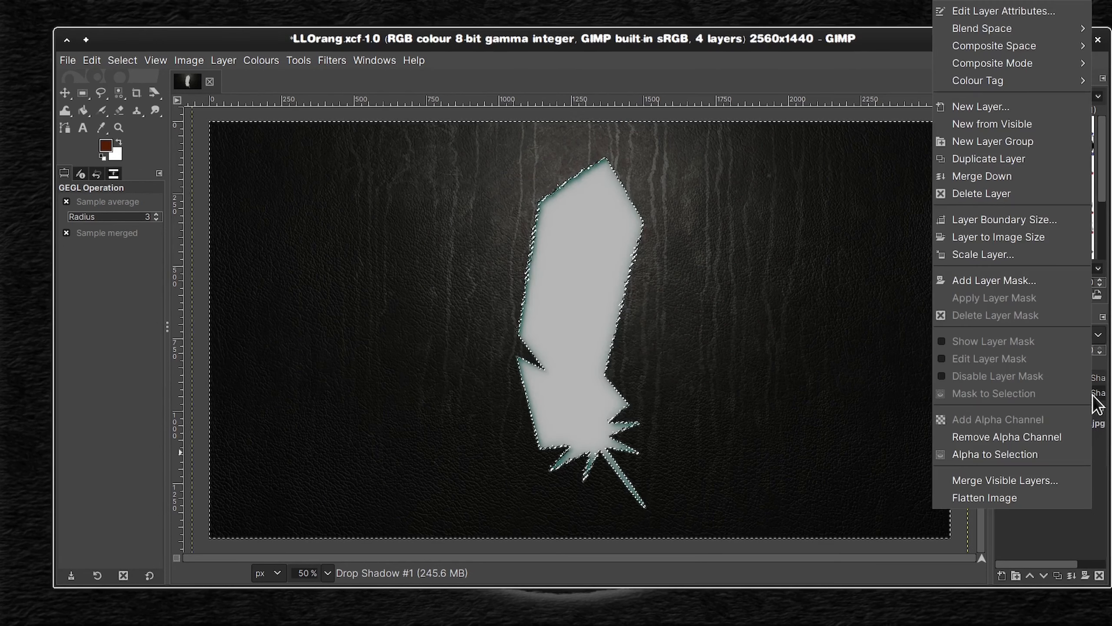
{"action": "left_click", "coordinate": [1034, 237]}
{"action": "right_click", "coordinate": [1095, 337]}
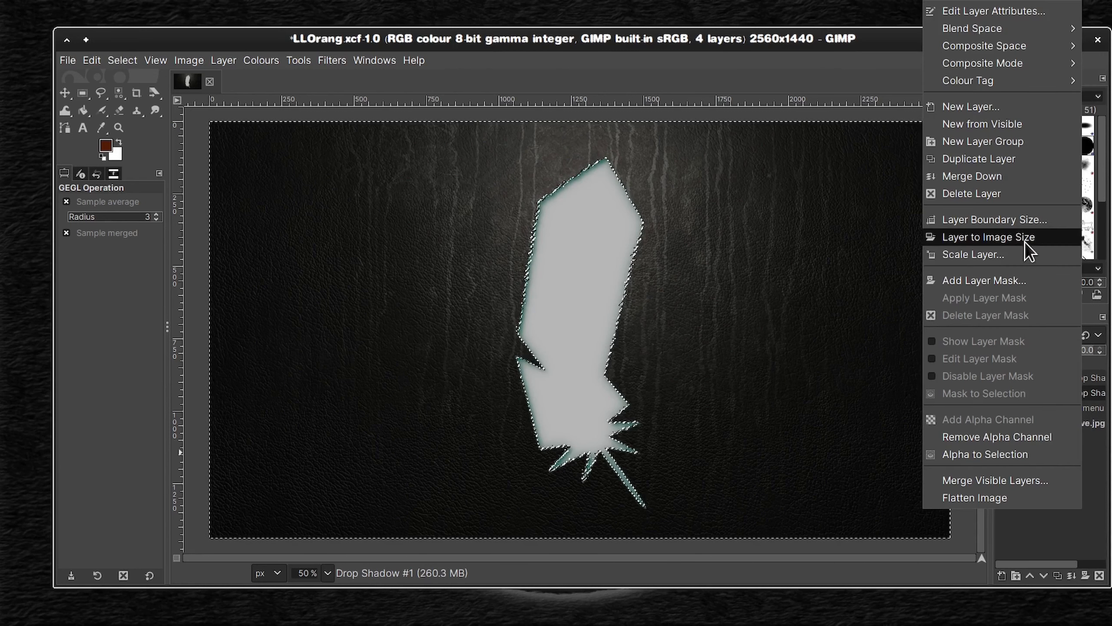
{"action": "left_click", "coordinate": [1003, 176]}
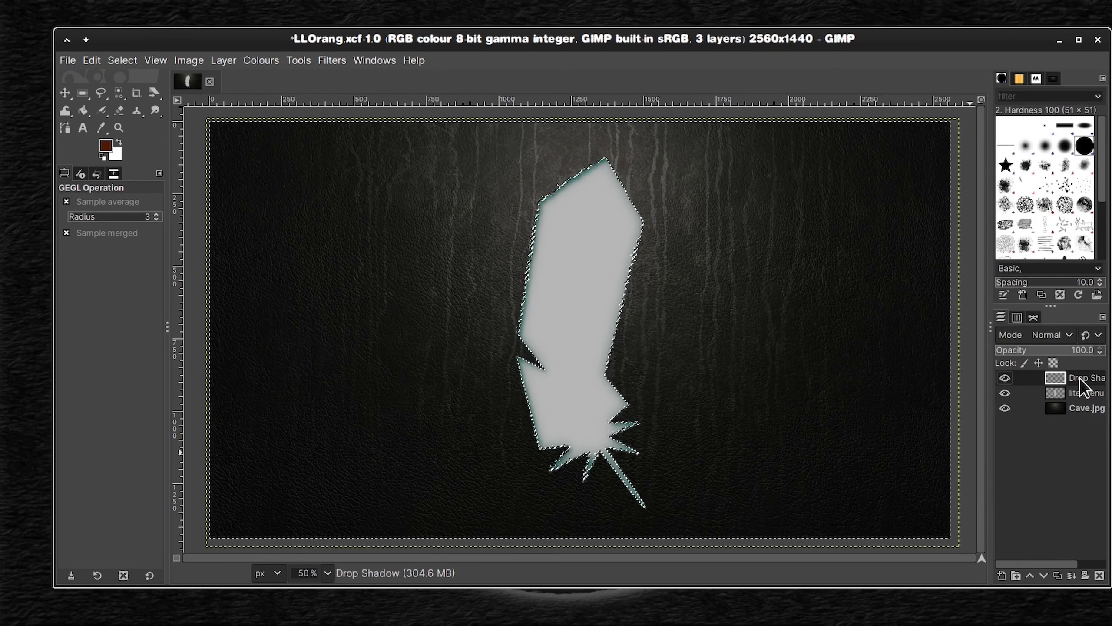
{"action": "right_click", "coordinate": [1050, 386]}
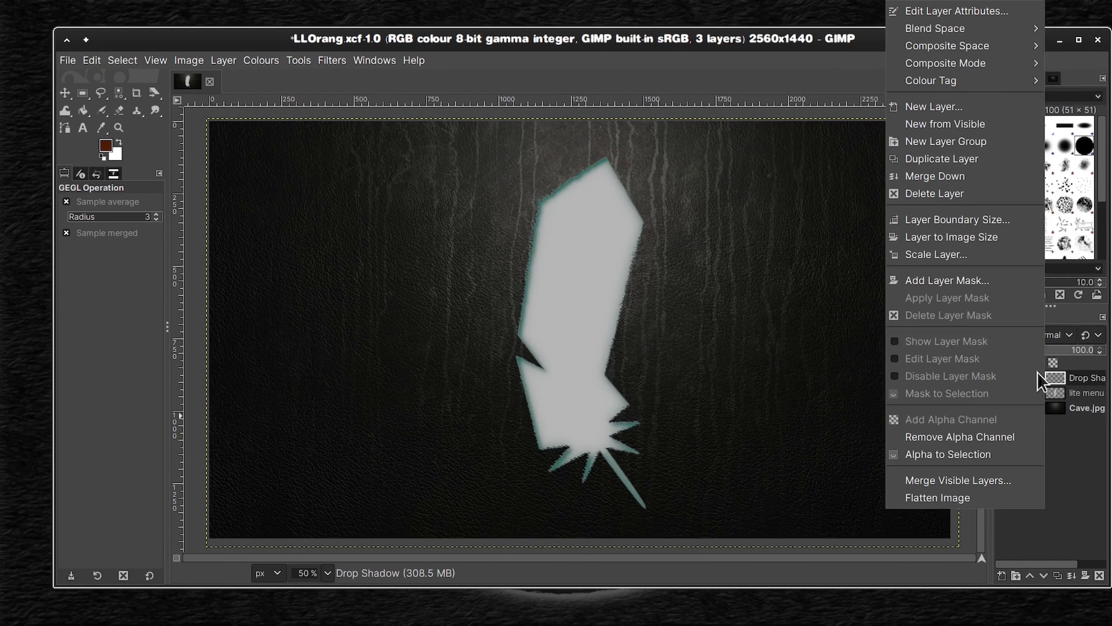
{"action": "left_click", "coordinate": [978, 240]}
{"action": "right_click", "coordinate": [1073, 377]}
{"action": "left_click", "coordinate": [935, 194]}
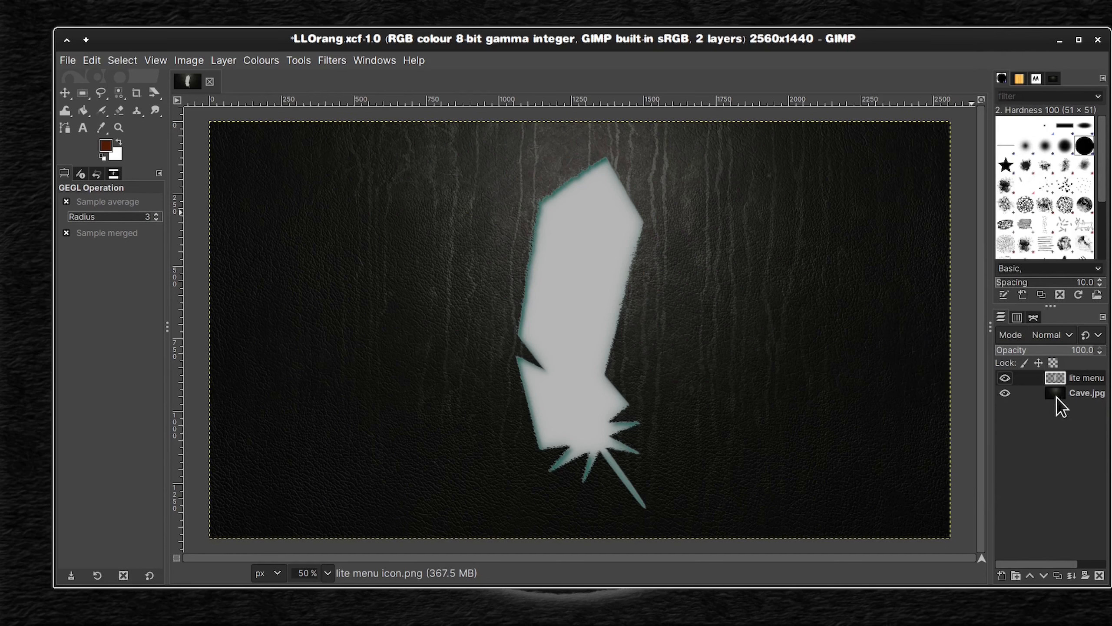
{"action": "right_click", "coordinate": [1064, 378]}
{"action": "left_click", "coordinate": [893, 193]}
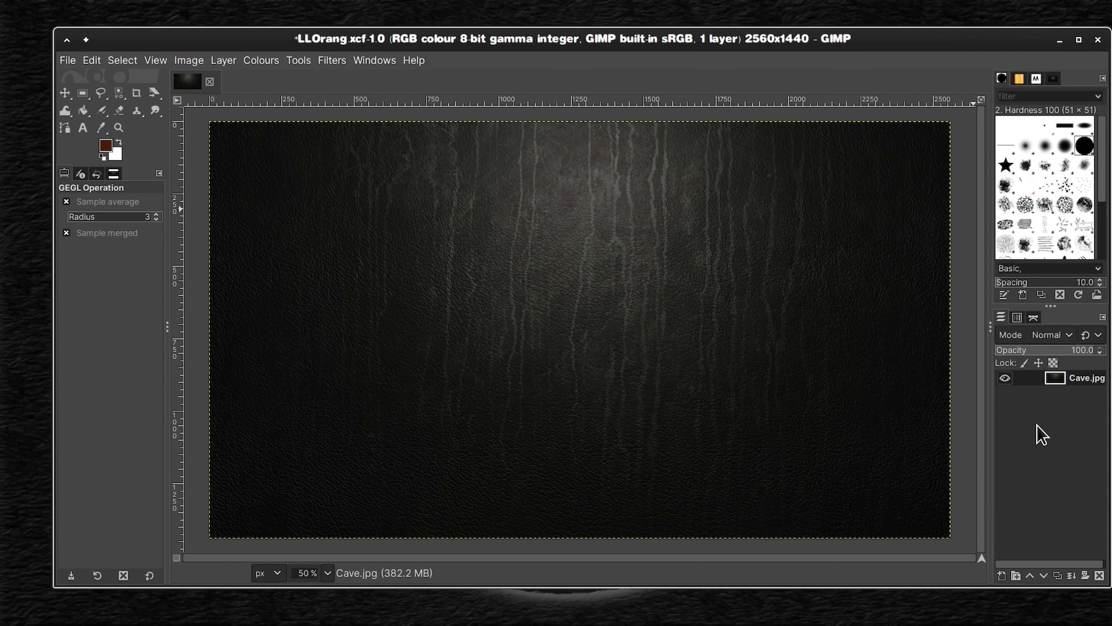
{"action": "key", "text": "ctrl+z"}
{"action": "key", "text": "ctrl+z"}
{"action": "key", "text": "ctrl+z"}
{"action": "key", "text": "ctrl+z"}
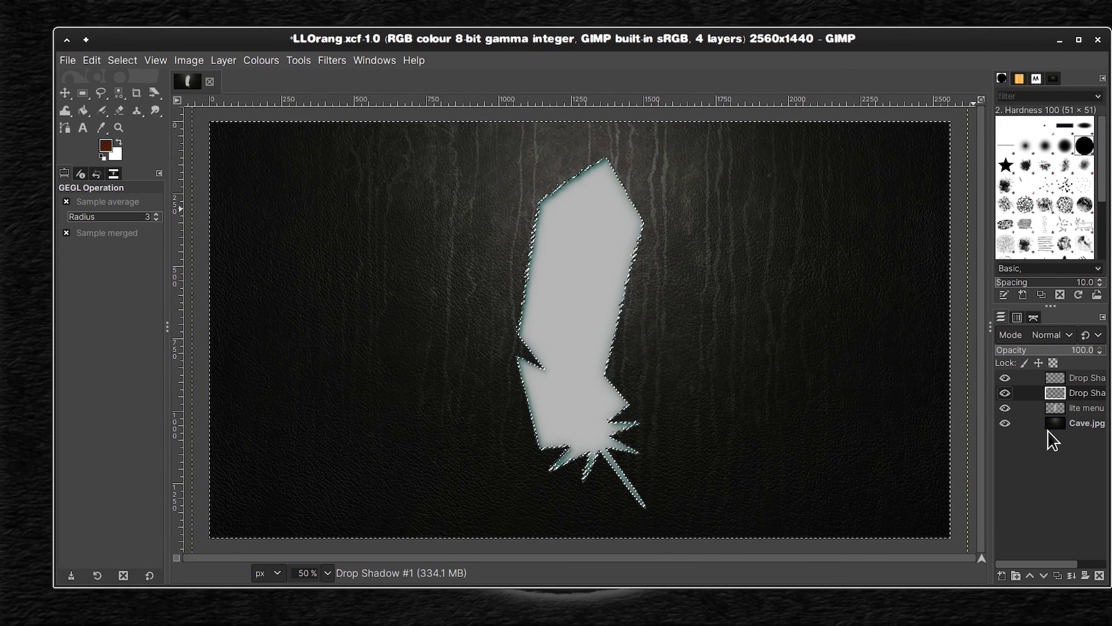
{"action": "key", "text": "ctrl+z"}
Step: Clear the selection and delete the lite menu layer, keeping both teal drop shadow layers
{"action": "left_click", "coordinate": [117, 61]}
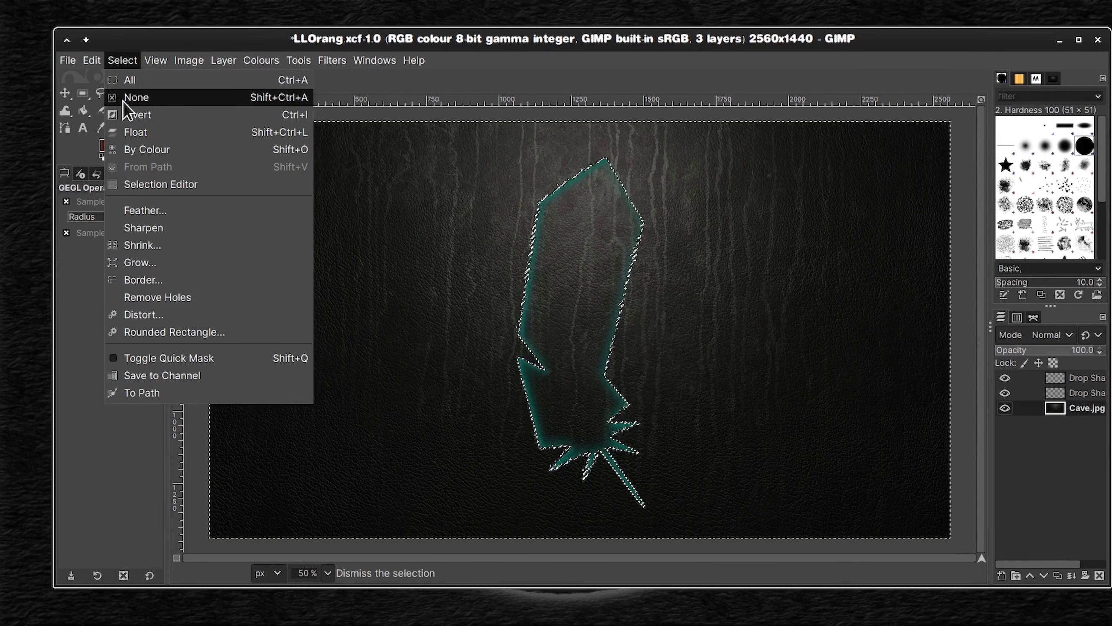
{"action": "left_click", "coordinate": [123, 100]}
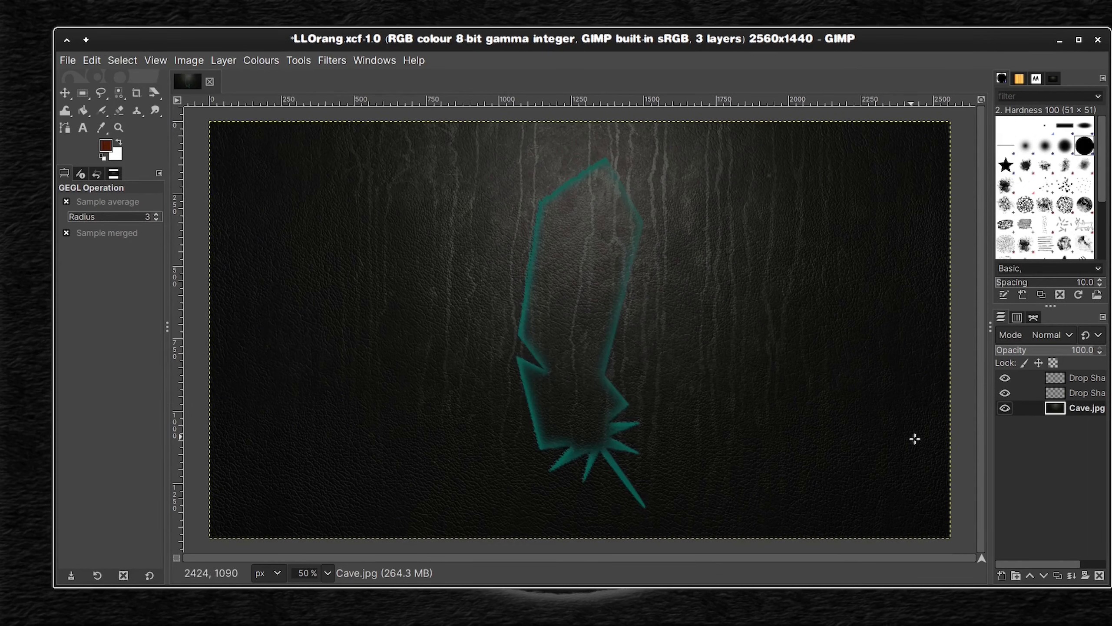
Step: Resize each teal drop shadow layer to the image size and merge both down into the Cave.jpg layer
{"action": "right_click", "coordinate": [1053, 393]}
{"action": "left_click", "coordinate": [991, 242]}
{"action": "right_click", "coordinate": [1050, 390]}
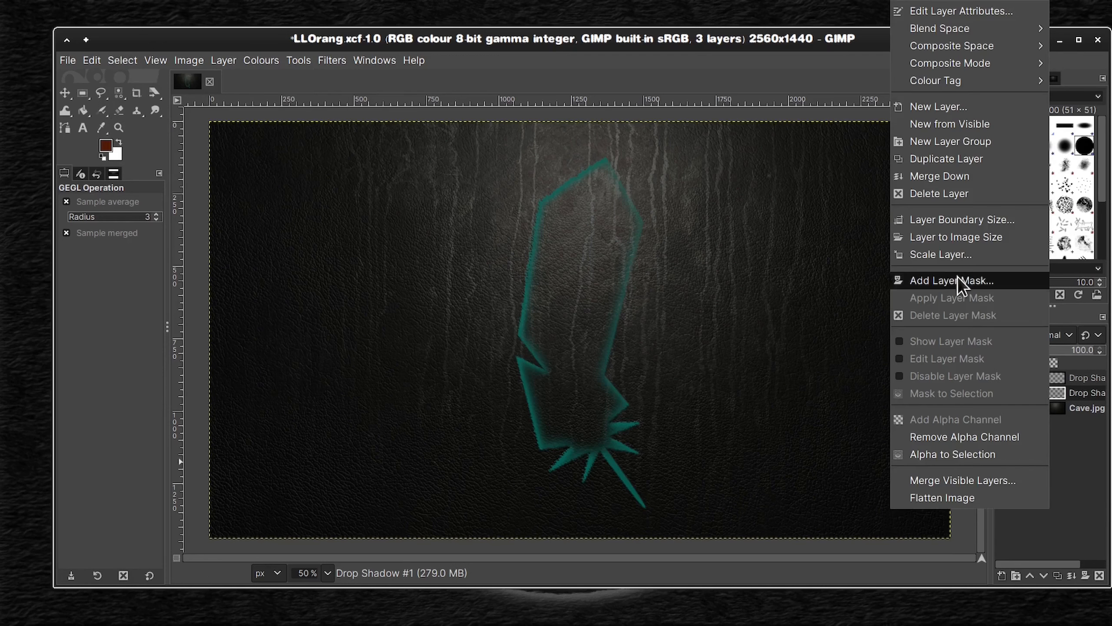
{"action": "left_click", "coordinate": [967, 178]}
{"action": "right_click", "coordinate": [1041, 377]}
{"action": "left_click", "coordinate": [966, 240]}
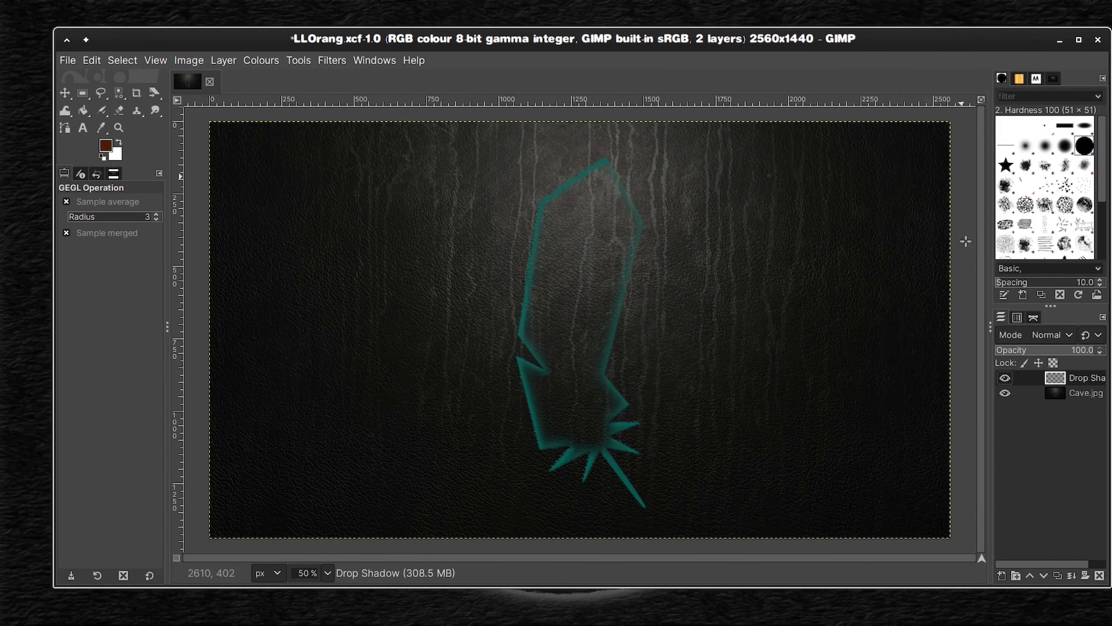
{"action": "right_click", "coordinate": [1030, 378]}
{"action": "left_click", "coordinate": [929, 176]}
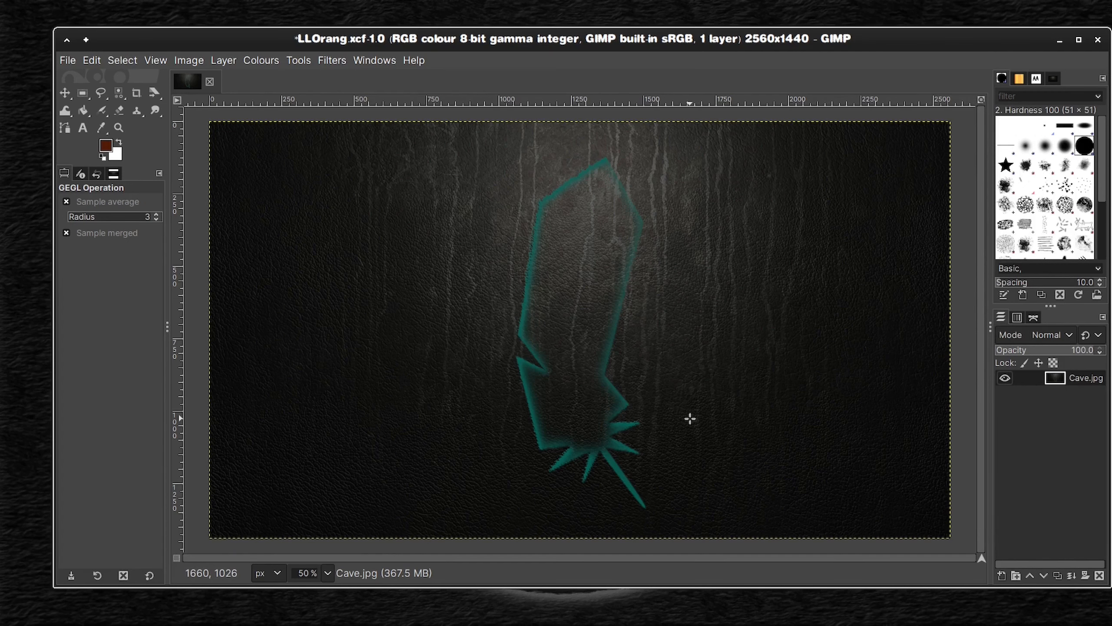
Step: Save the merged teal image under the new name LLPootrid.xcf
{"action": "left_click", "coordinate": [68, 62]}
{"action": "left_click", "coordinate": [116, 219]}
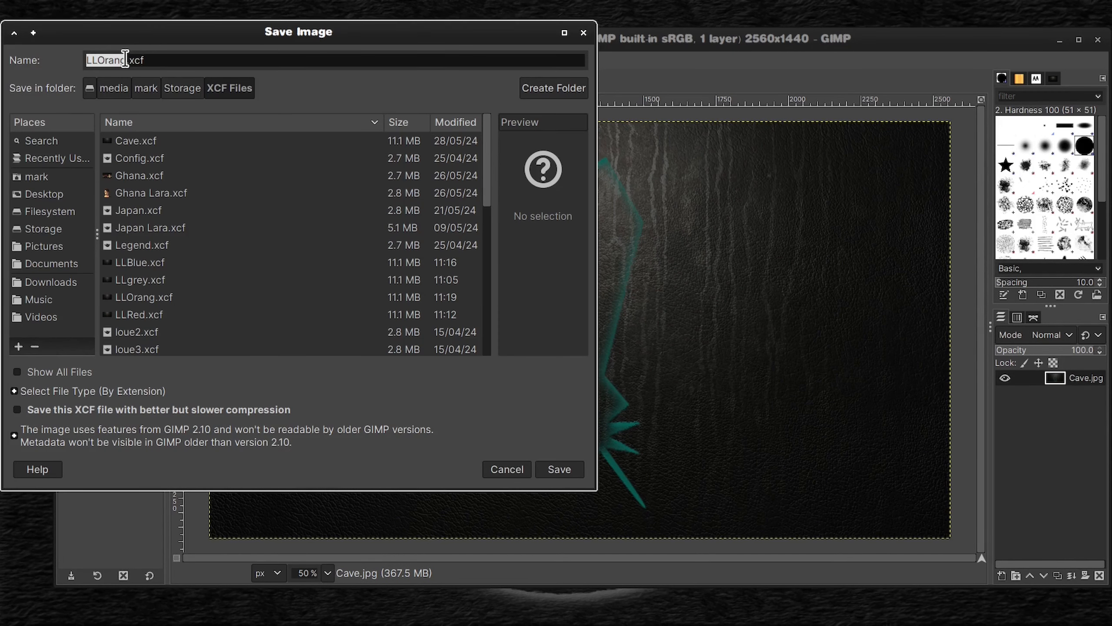
{"action": "left_click_drag", "start_coordinate": [125, 60], "coordinate": [97, 60]}
{"action": "type", "text": "P"}
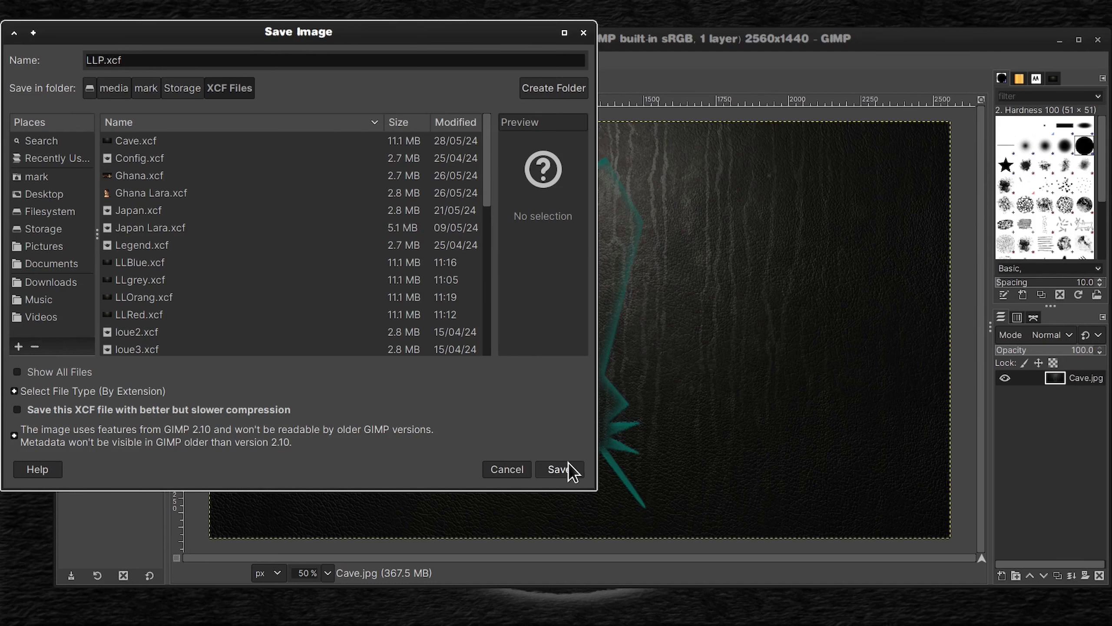
{"action": "type", "text": "ootrid"}
{"action": "left_click", "coordinate": [562, 470]}
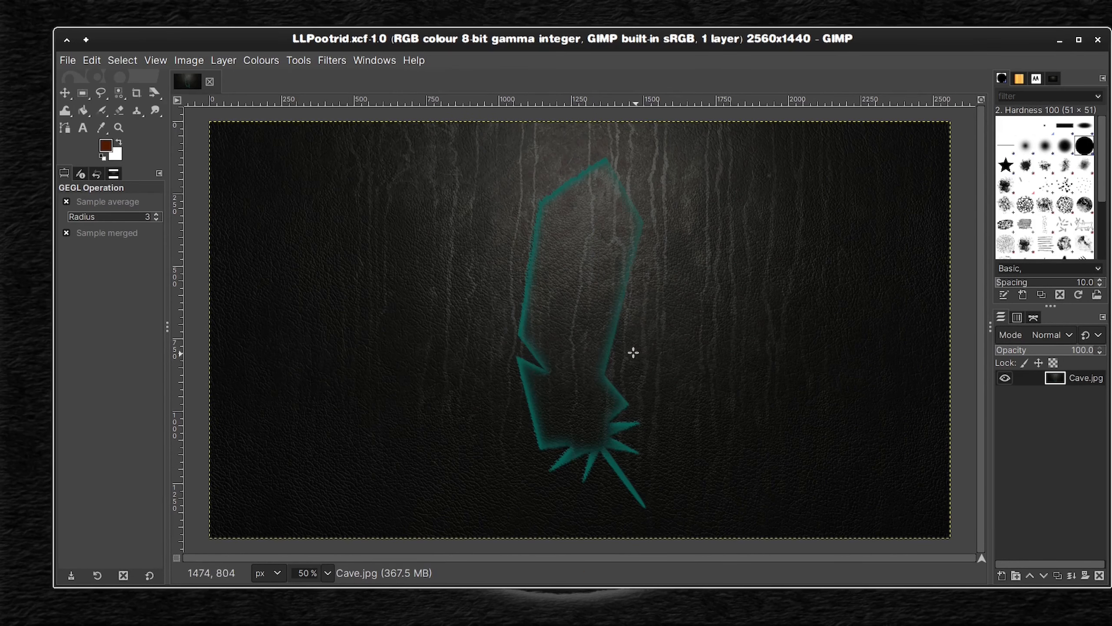
Step: Undo the merges, resizes and both teal drop shadows back to the plain lite menu layer over Cave.jpg
{"action": "key", "text": "ctrl+z"}
{"action": "key", "text": "ctrl+z"}
{"action": "key", "text": "ctrl+z"}
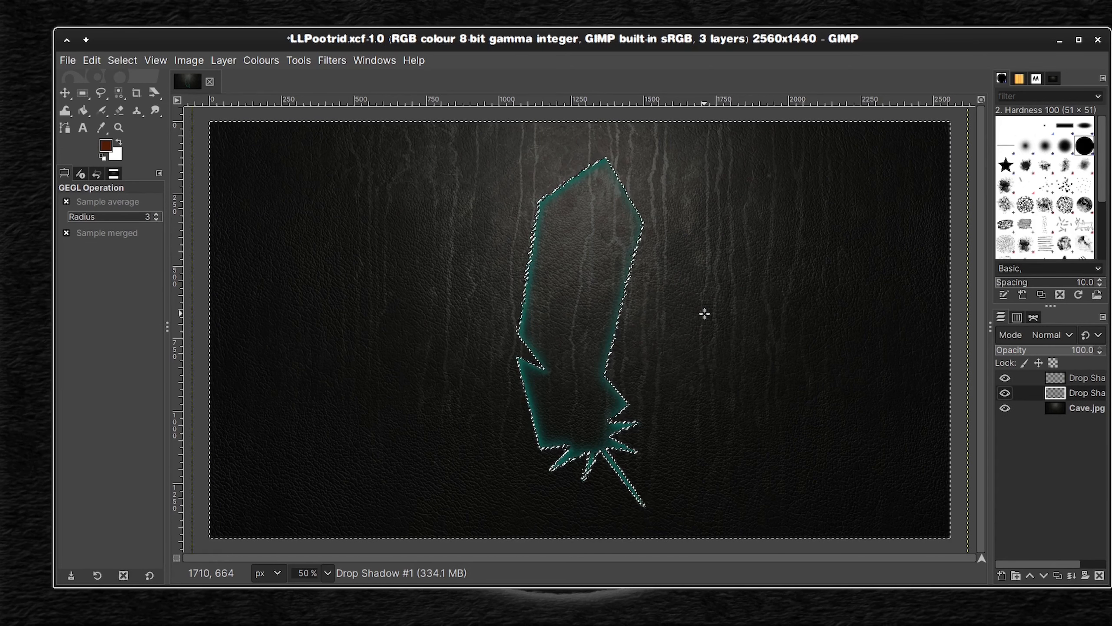
{"action": "key", "text": "ctrl+z"}
{"action": "key", "text": "ctrl+z"}
{"action": "key", "text": "ctrl+z"}
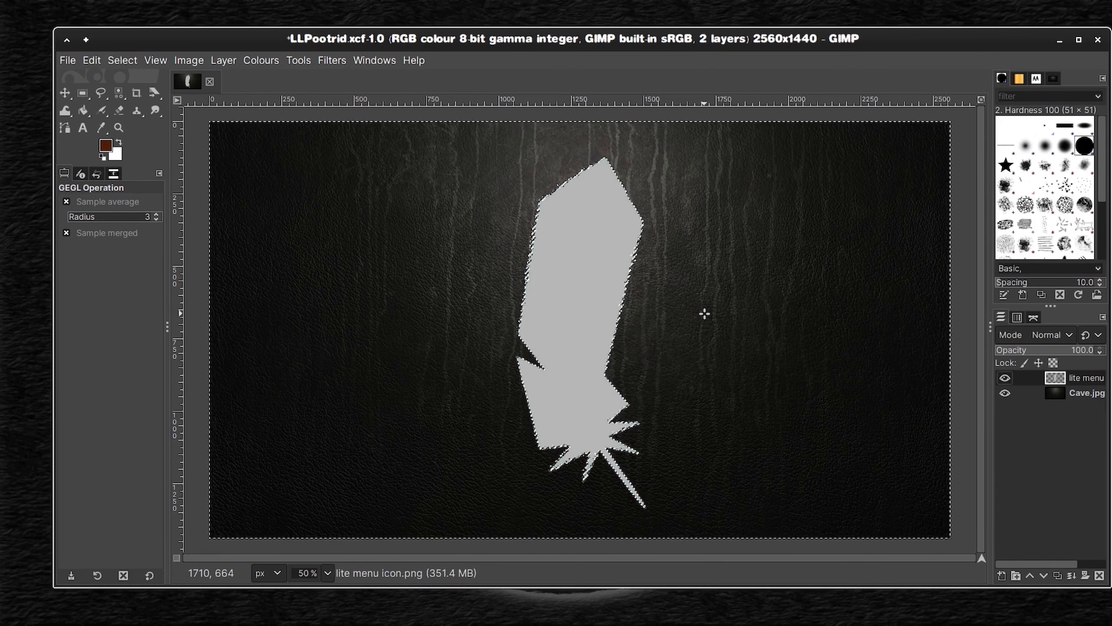
Step: Switch to the file manager, go to the XCF Files folder in Storage and open LLBlue.xcf in GIMP
{"action": "mouse_move", "coordinate": [344, 612]}
{"action": "left_click", "coordinate": [308, 601]}
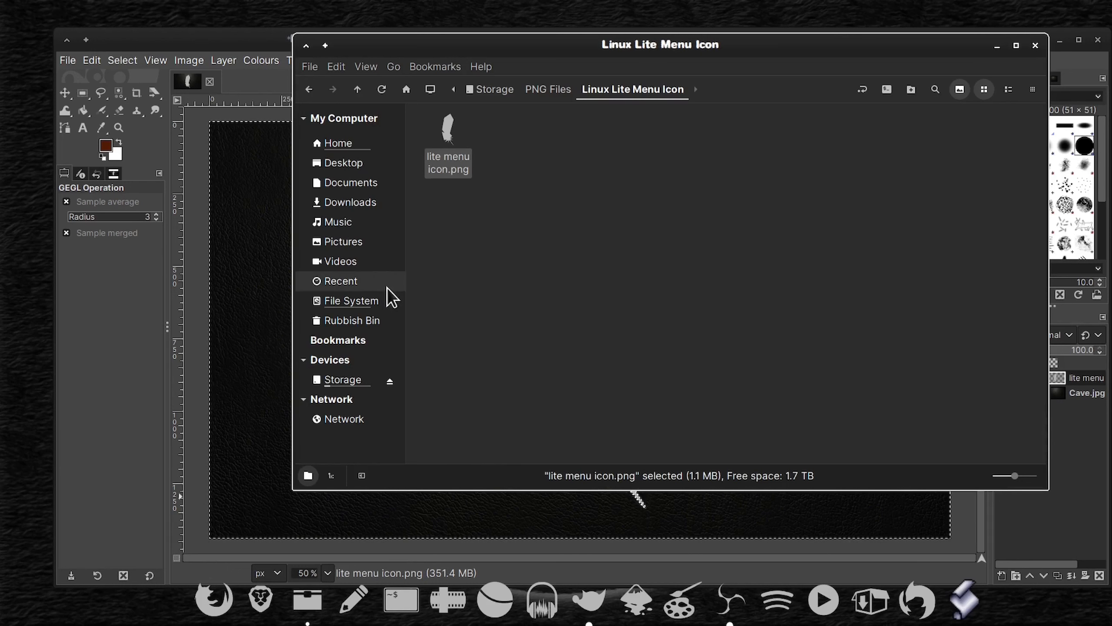
{"action": "left_click", "coordinate": [490, 89]}
{"action": "double_click", "coordinate": [687, 226]}
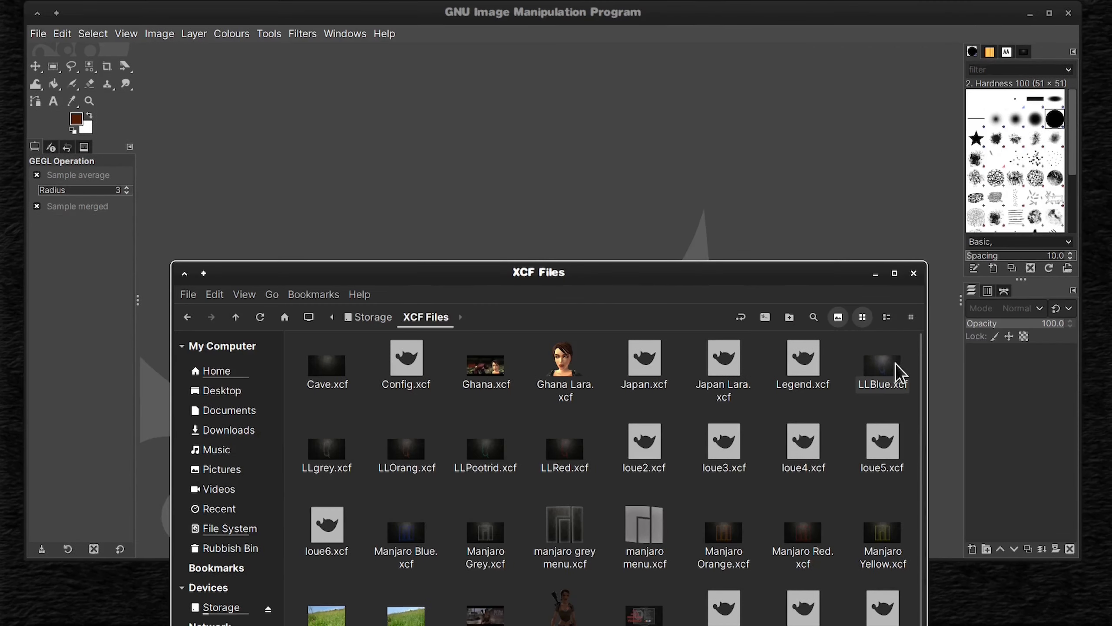
{"action": "double_click", "coordinate": [889, 375]}
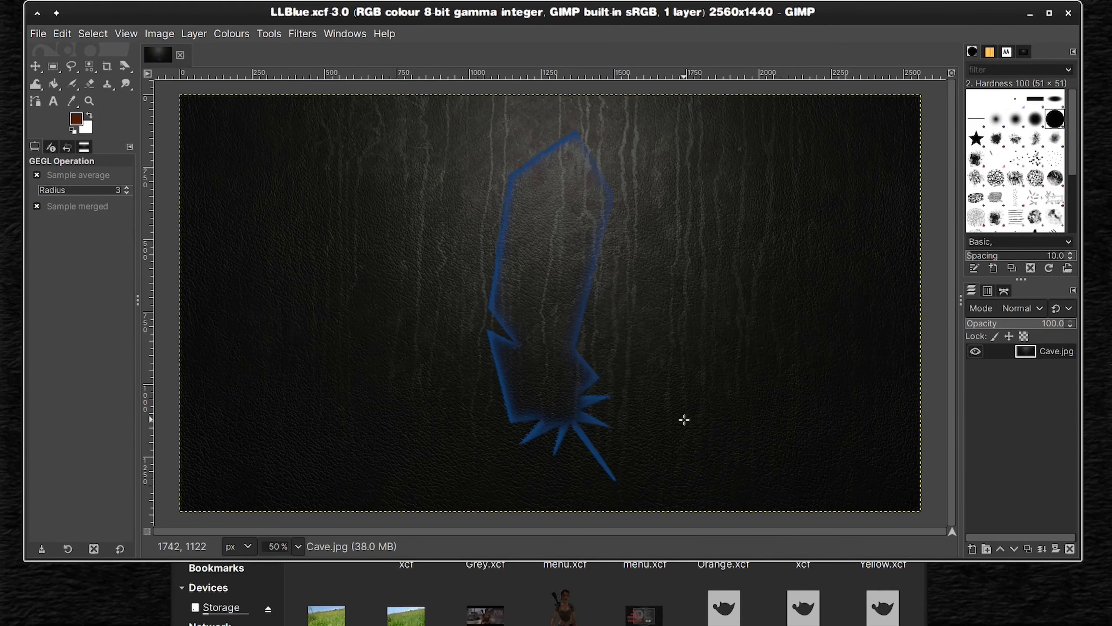
Step: Apply the G'MIC Artistic filter Brushify to the blue feather image with the Star shape and a ratio of 0.438
{"action": "left_click", "coordinate": [300, 34]}
{"action": "left_click", "coordinate": [326, 429]}
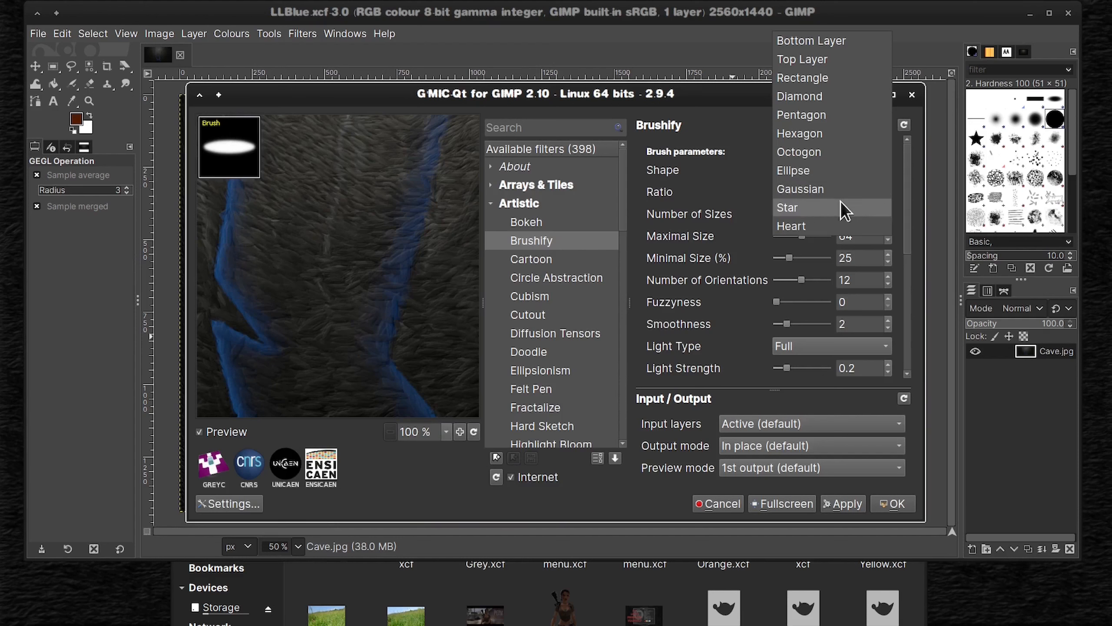
{"action": "left_click", "coordinate": [832, 209]}
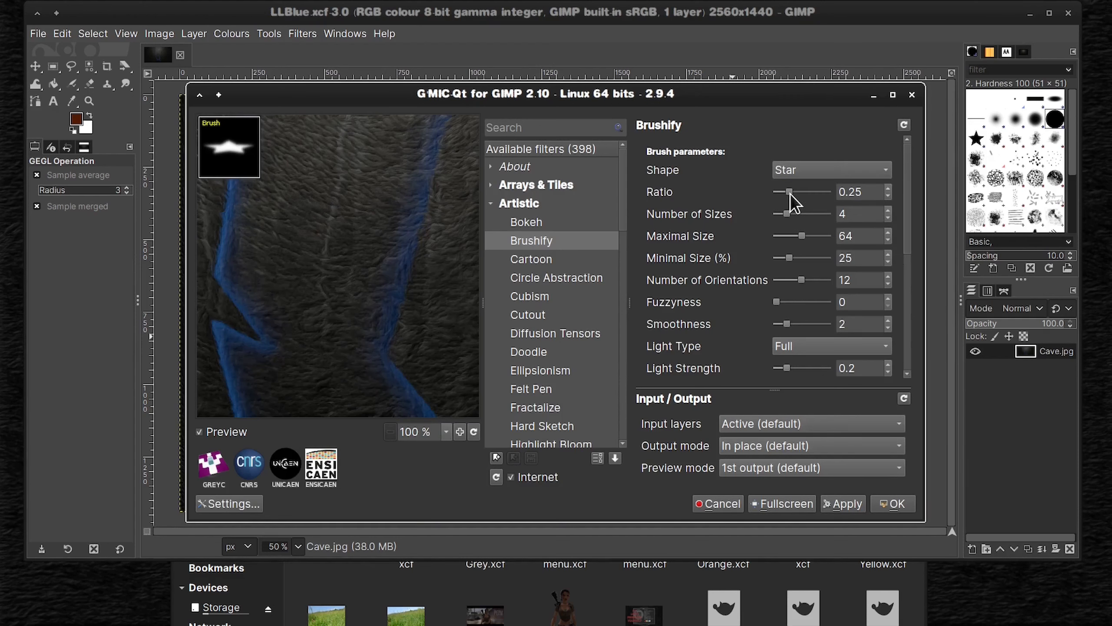
{"action": "left_click_drag", "start_coordinate": [790, 193], "coordinate": [801, 197]}
{"action": "left_click_drag", "start_coordinate": [398, 230], "coordinate": [391, 389]}
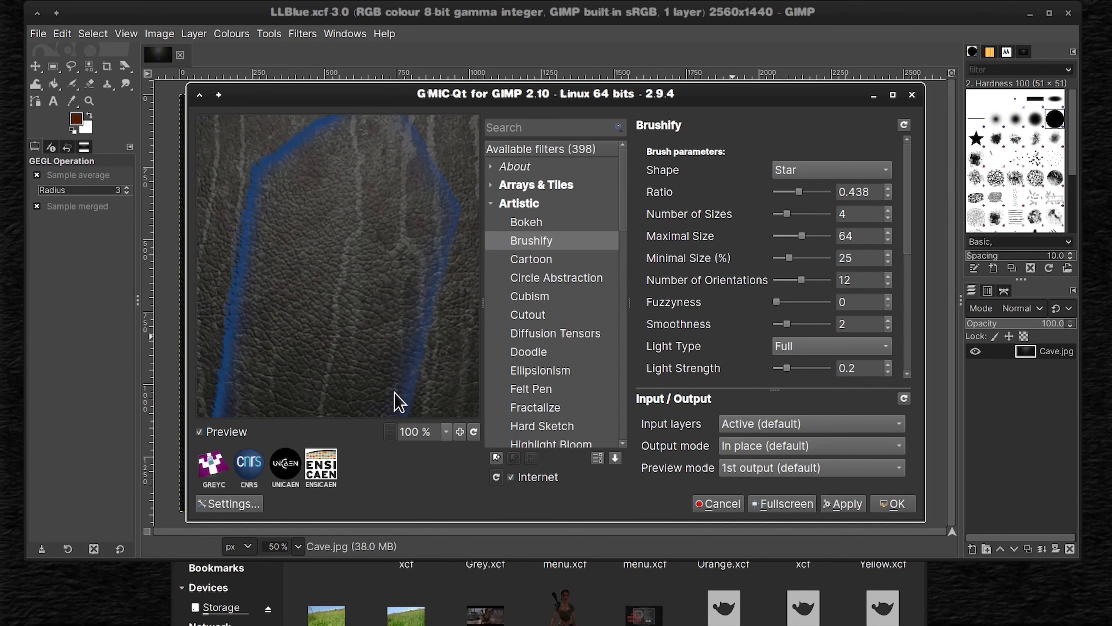
{"action": "left_click_drag", "start_coordinate": [431, 251], "coordinate": [427, 319]}
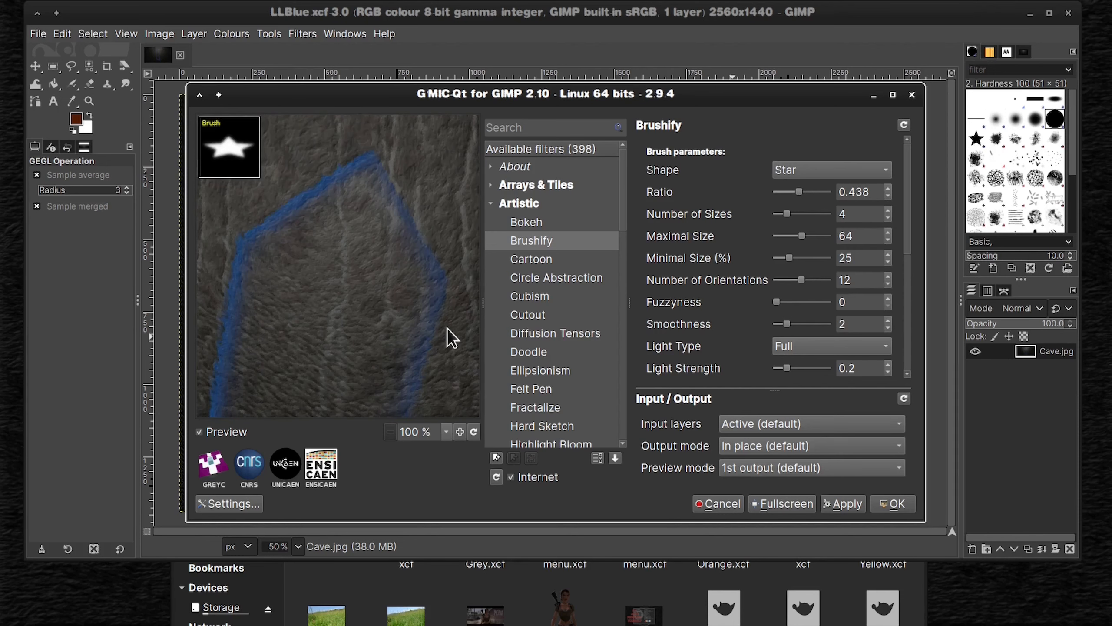
{"action": "left_click", "coordinate": [846, 504]}
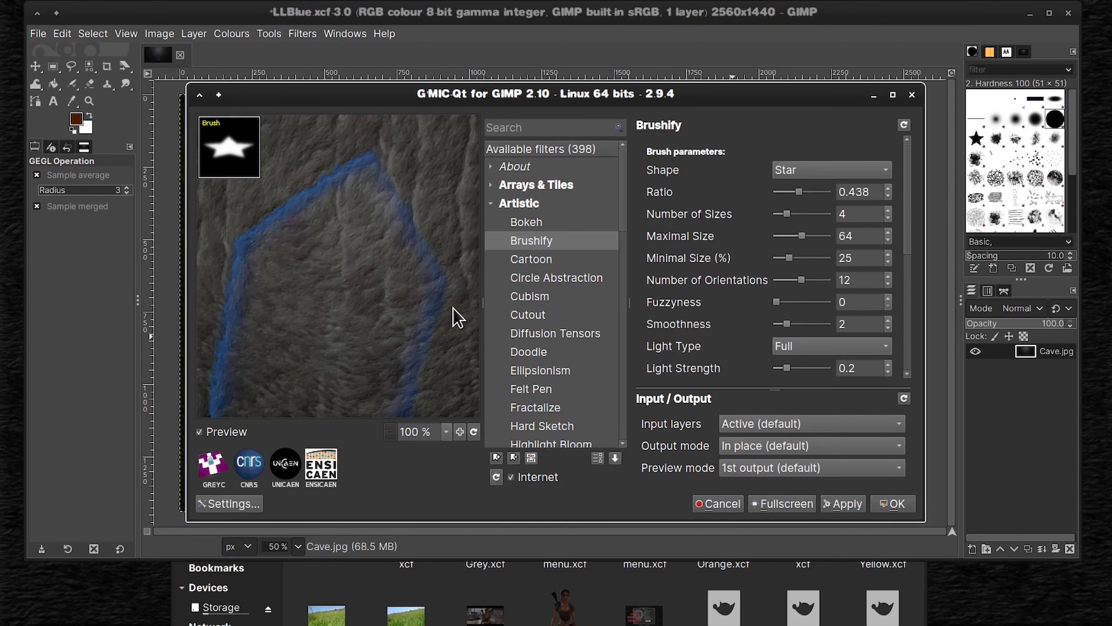
{"action": "left_click", "coordinate": [893, 503]}
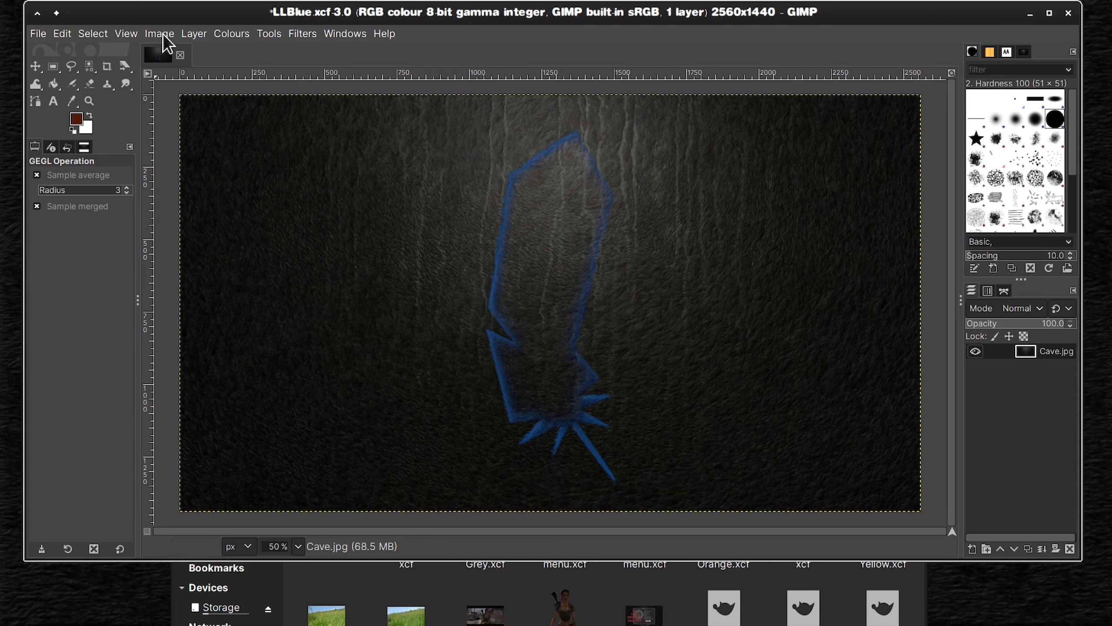
Step: Save the brushed blue image over LLBlue.xcf and close it
{"action": "left_click", "coordinate": [38, 34]}
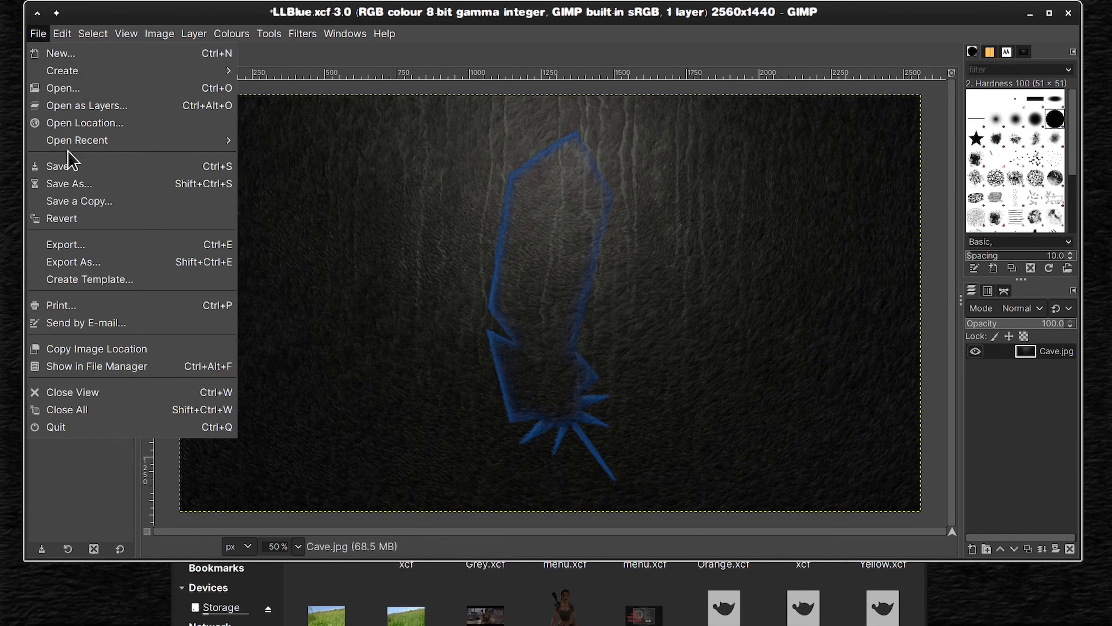
{"action": "left_click", "coordinate": [39, 165]}
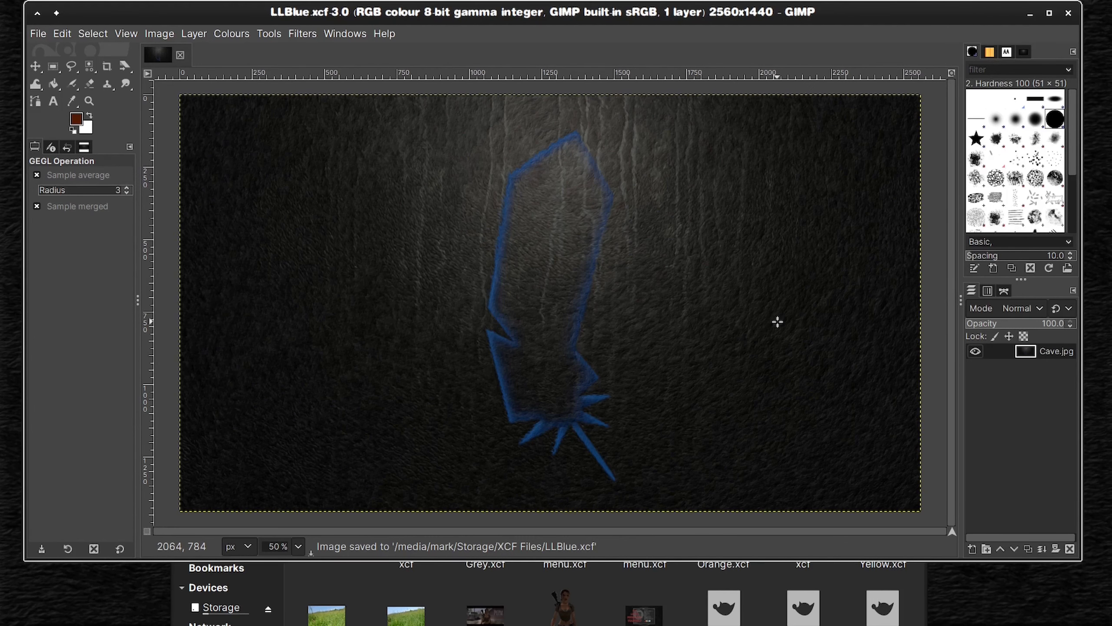
{"action": "left_click", "coordinate": [180, 55]}
Step: Give LLgrey.xcf from the XCF Files folder the same Brushify effect, then save and close it
{"action": "left_click", "coordinate": [693, 583]}
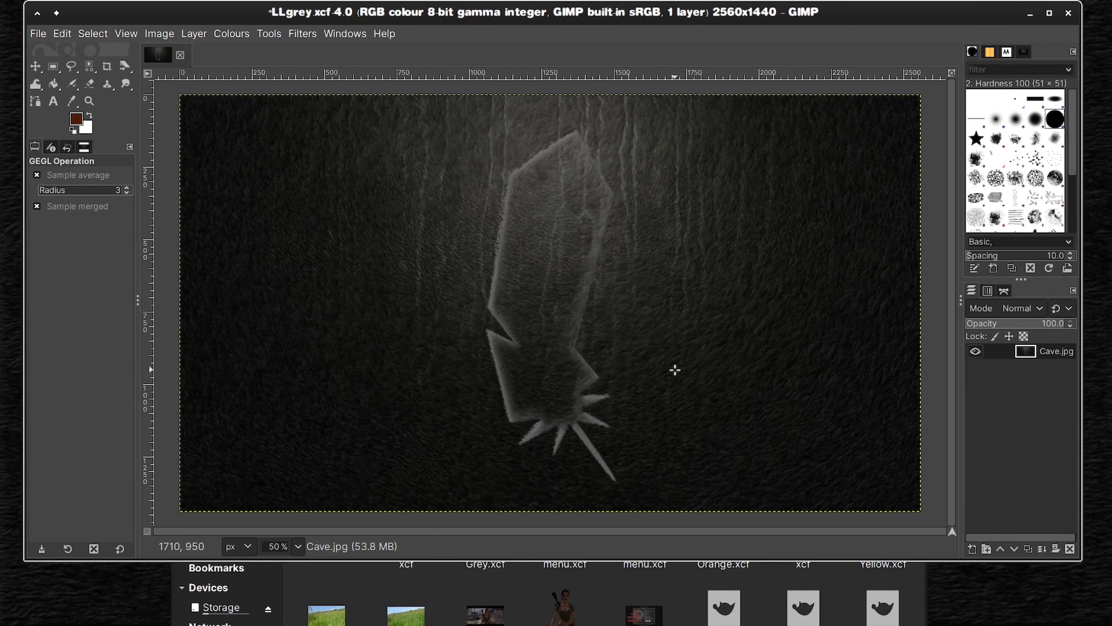
{"action": "left_click", "coordinate": [38, 34]}
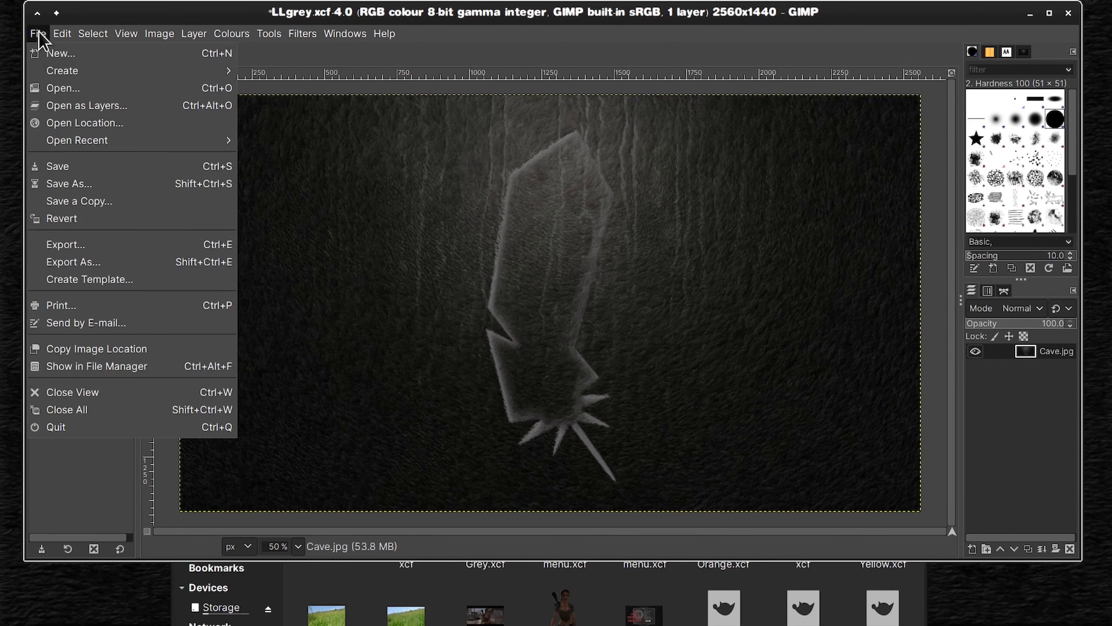
{"action": "left_click", "coordinate": [61, 166]}
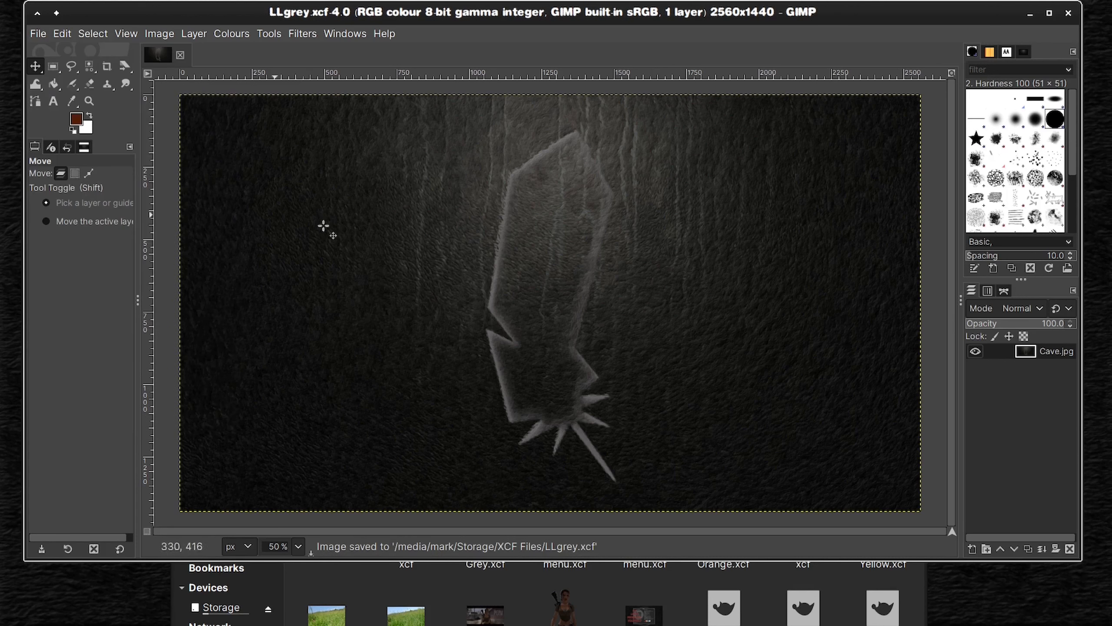
{"action": "left_click", "coordinate": [180, 55]}
Step: Open LLOrang.xcf and repeat the last G'MIC filter on it, saving the image before closing it
{"action": "key", "text": "alt+Tab"}
{"action": "left_click_drag", "start_coordinate": [411, 462], "coordinate": [616, 218]}
{"action": "key", "text": "ctrl+f"}
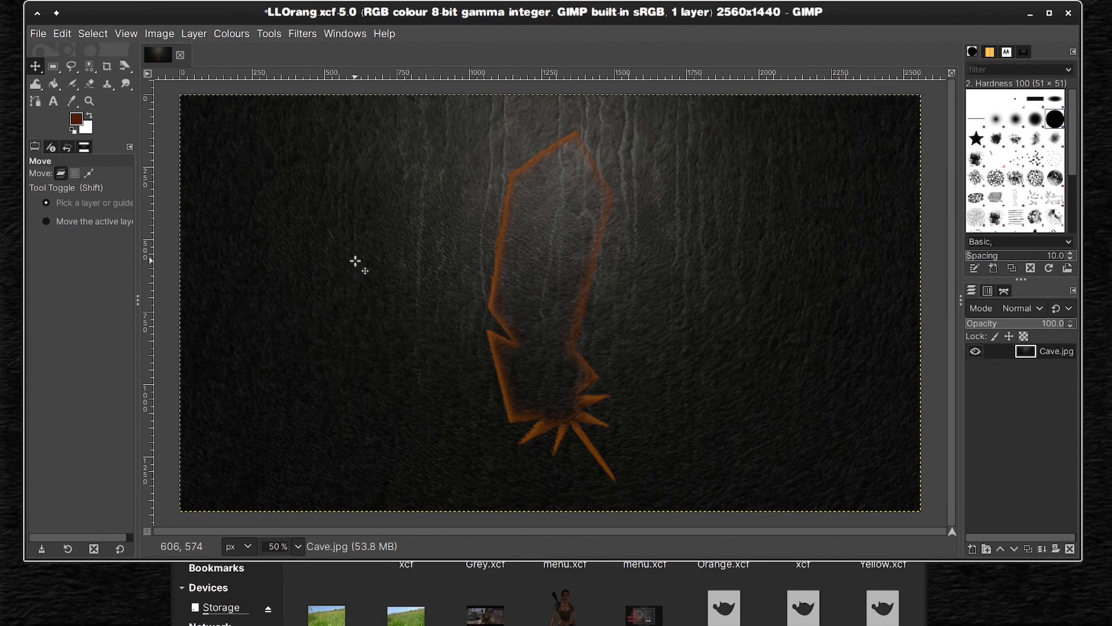
{"action": "key", "text": "ctrl+s"}
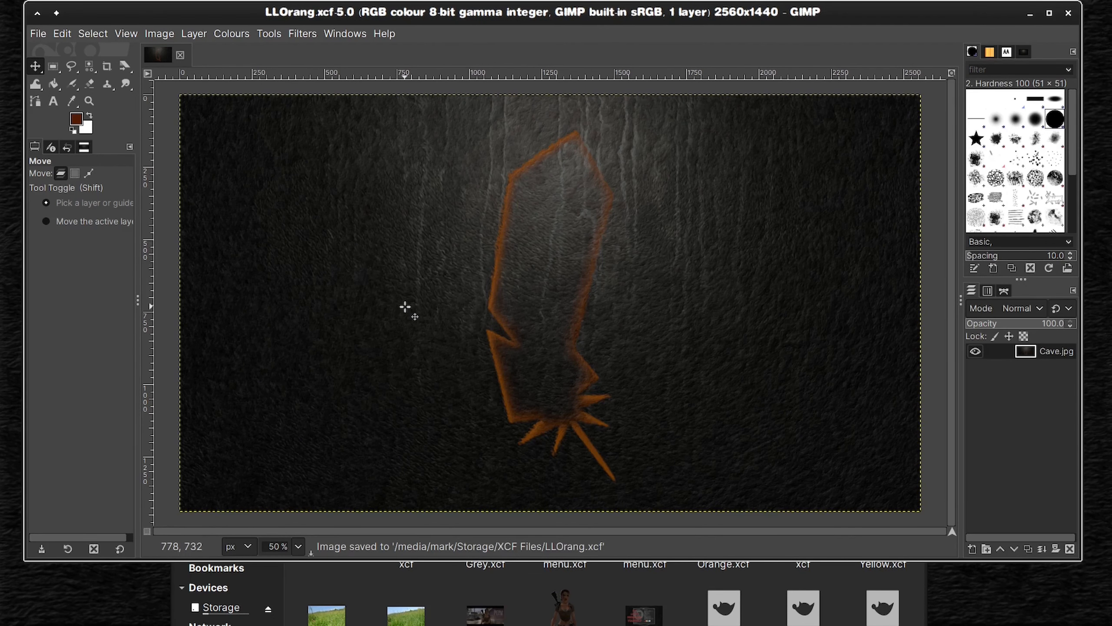
{"action": "left_click", "coordinate": [180, 55]}
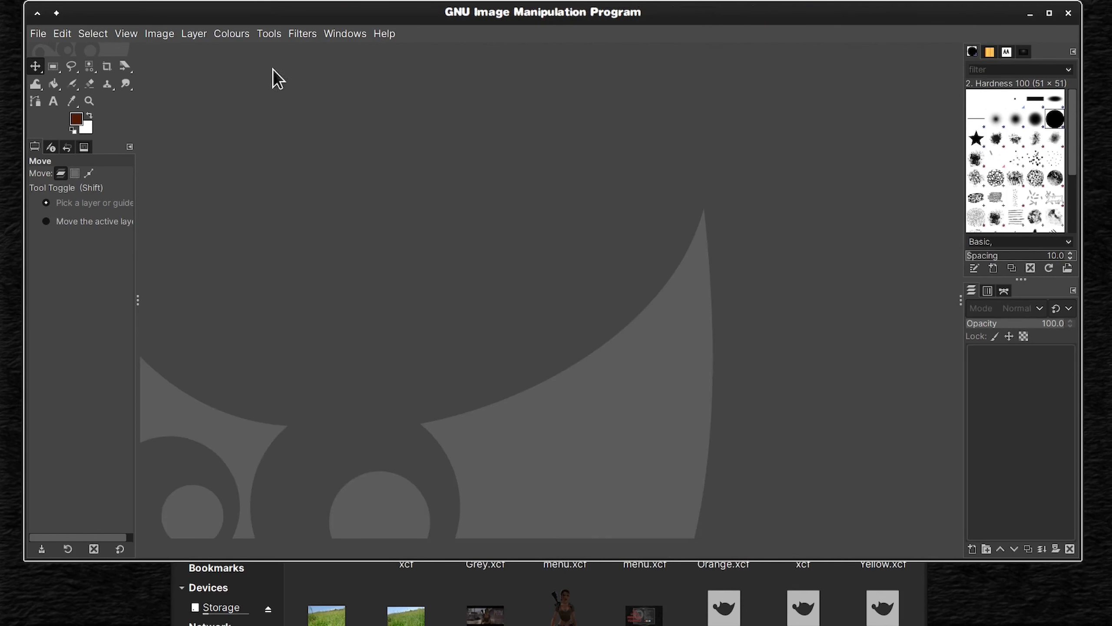
Step: Reapply the Brushify filter to LLPootrid.xcf from the XCF Files folder, then save and close the image
{"action": "left_click", "coordinate": [302, 35]}
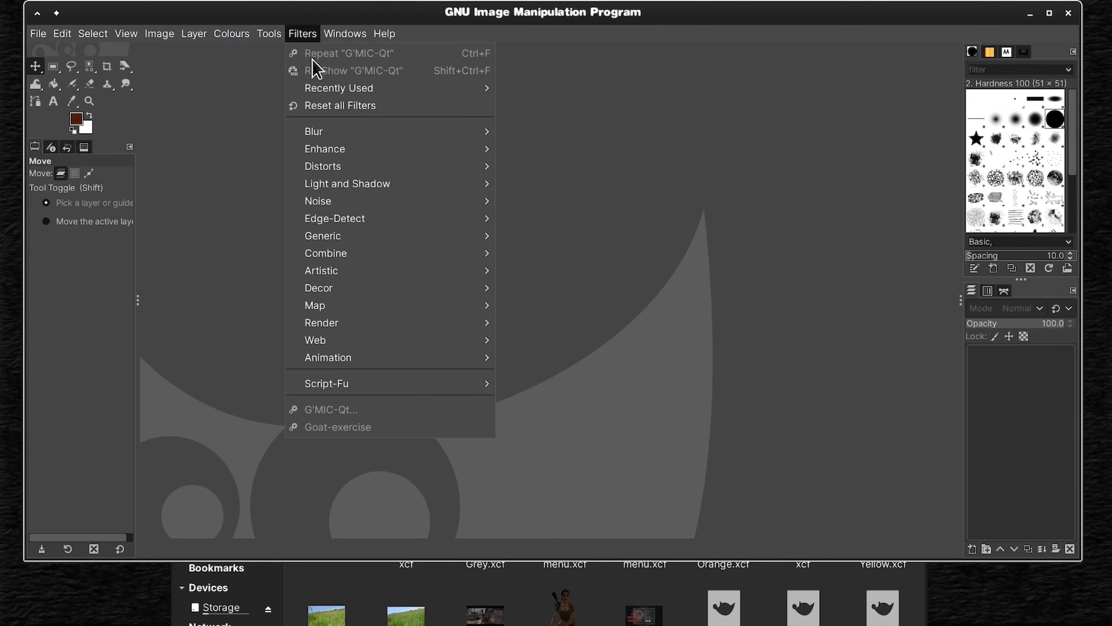
{"action": "left_click", "coordinate": [278, 103]}
{"action": "left_click", "coordinate": [486, 577]}
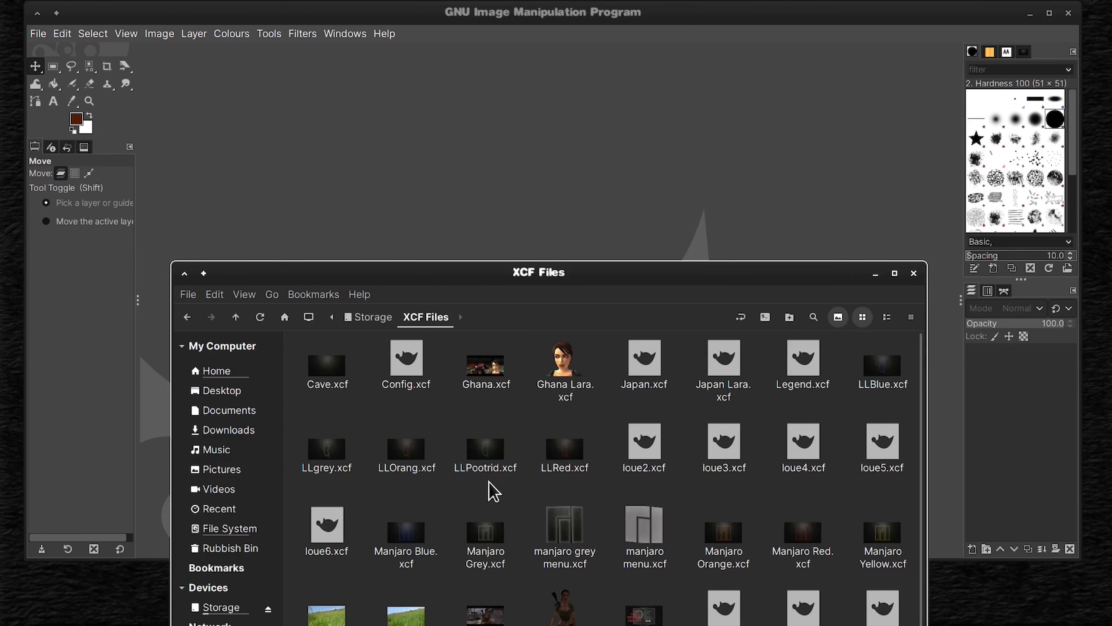
{"action": "double_click", "coordinate": [483, 452]}
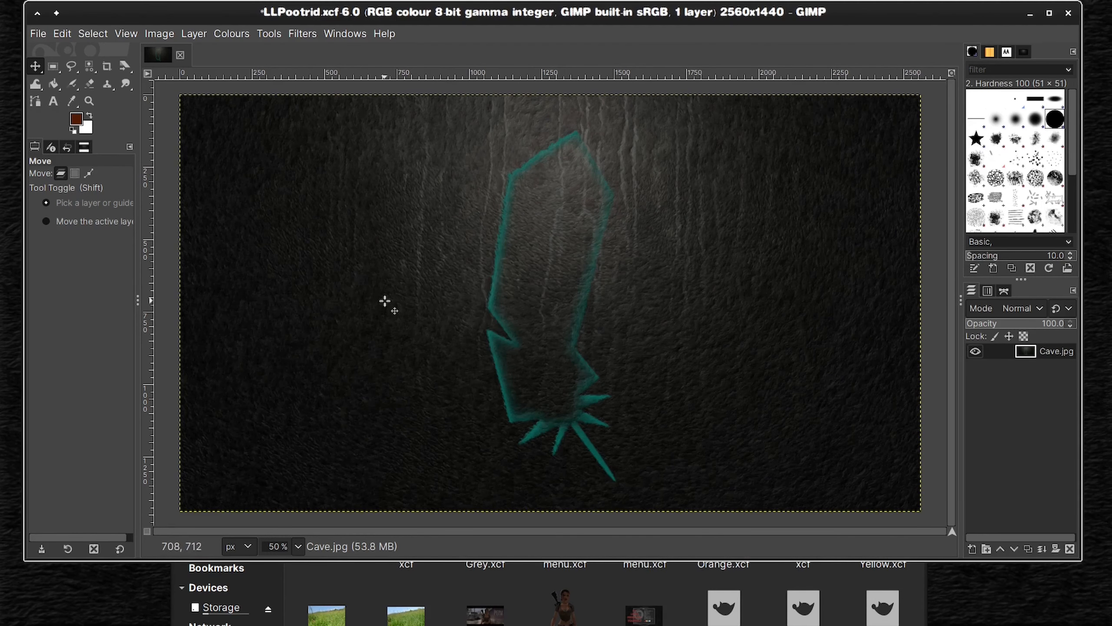
{"action": "key", "text": "ctrl+s"}
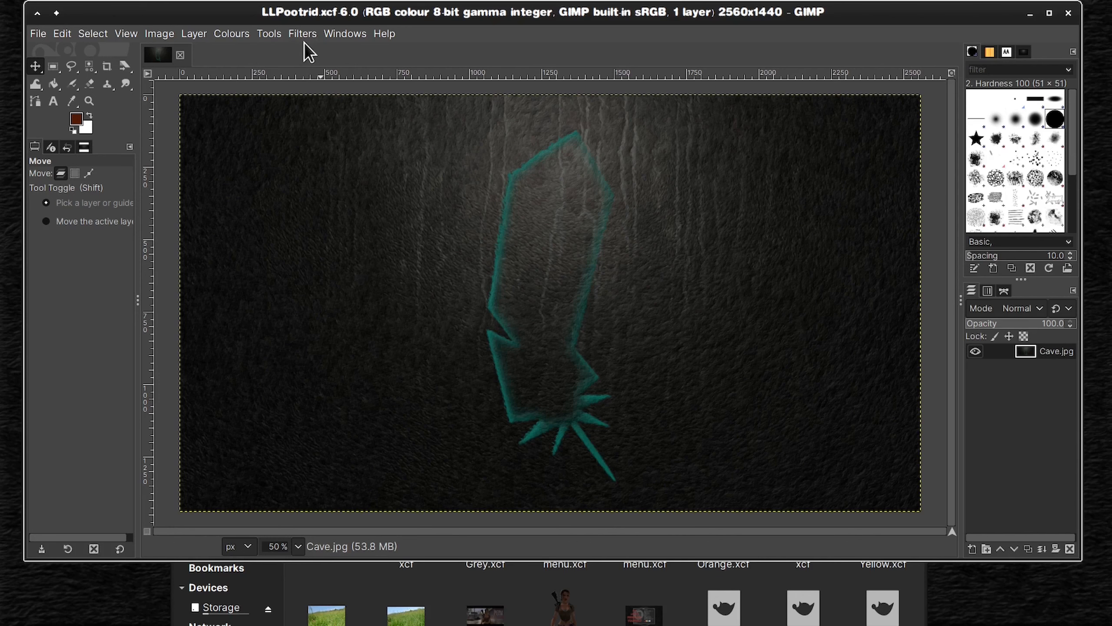
{"action": "left_click", "coordinate": [179, 54]}
Step: Open LLRed.xcf from the XCF Files folder, repeat the Brushify filter on it and save the file
{"action": "left_click", "coordinate": [606, 581]}
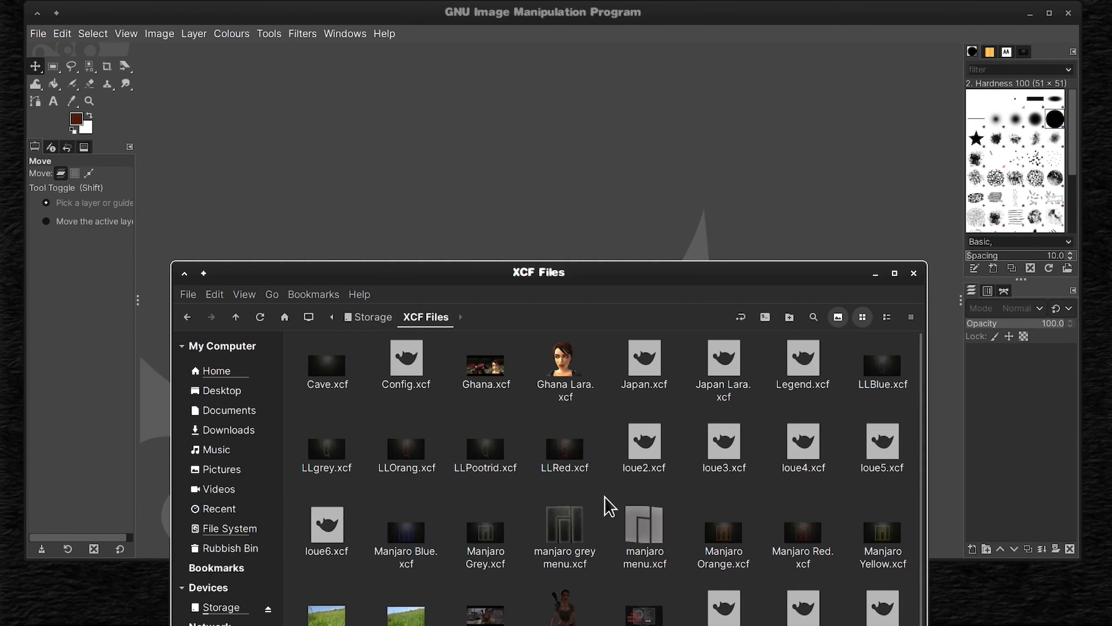
{"action": "left_click_drag", "start_coordinate": [568, 460], "coordinate": [639, 223]}
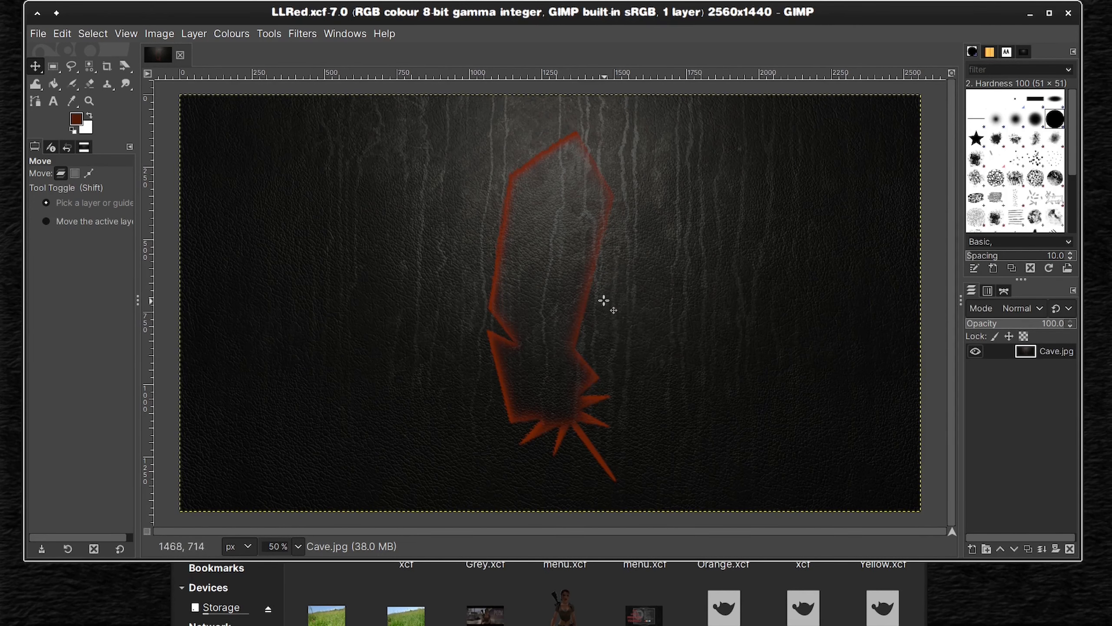
{"action": "key", "text": "ctrl+f"}
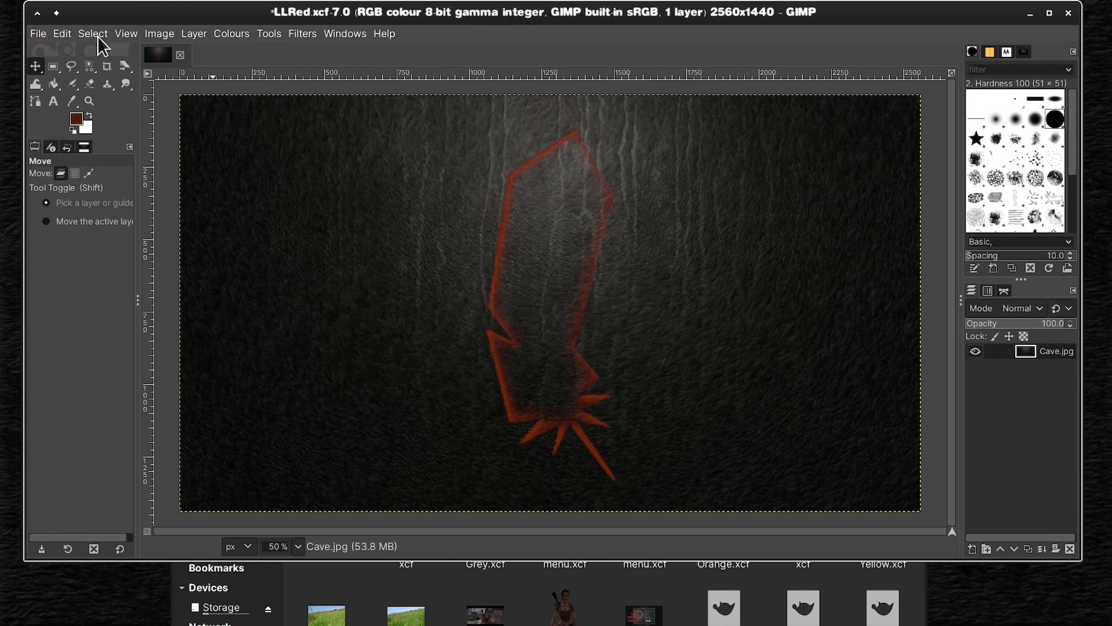
{"action": "key", "text": "ctrl+s"}
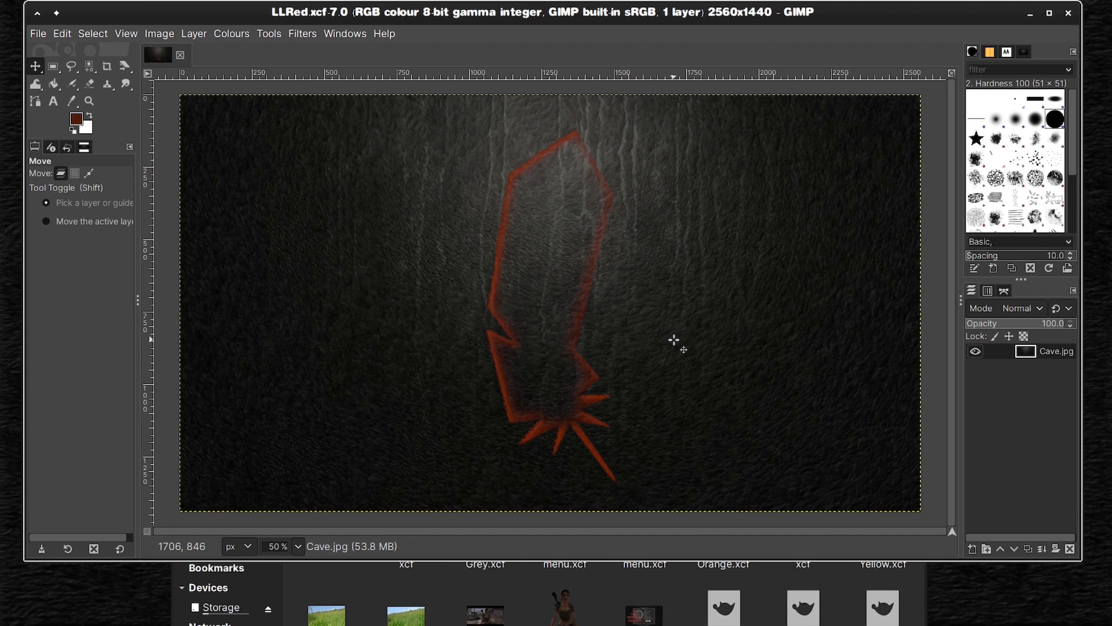
Step: Close the XCF Files folder window and the LLRed.xcf image
{"action": "left_click", "coordinate": [530, 602]}
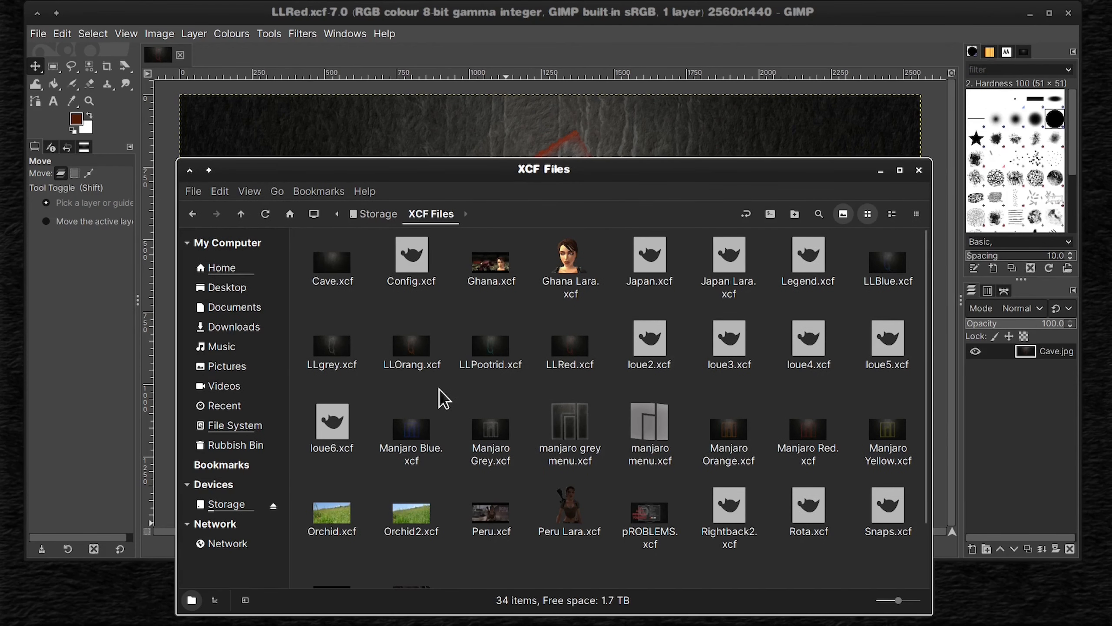
{"action": "left_click", "coordinate": [919, 169]}
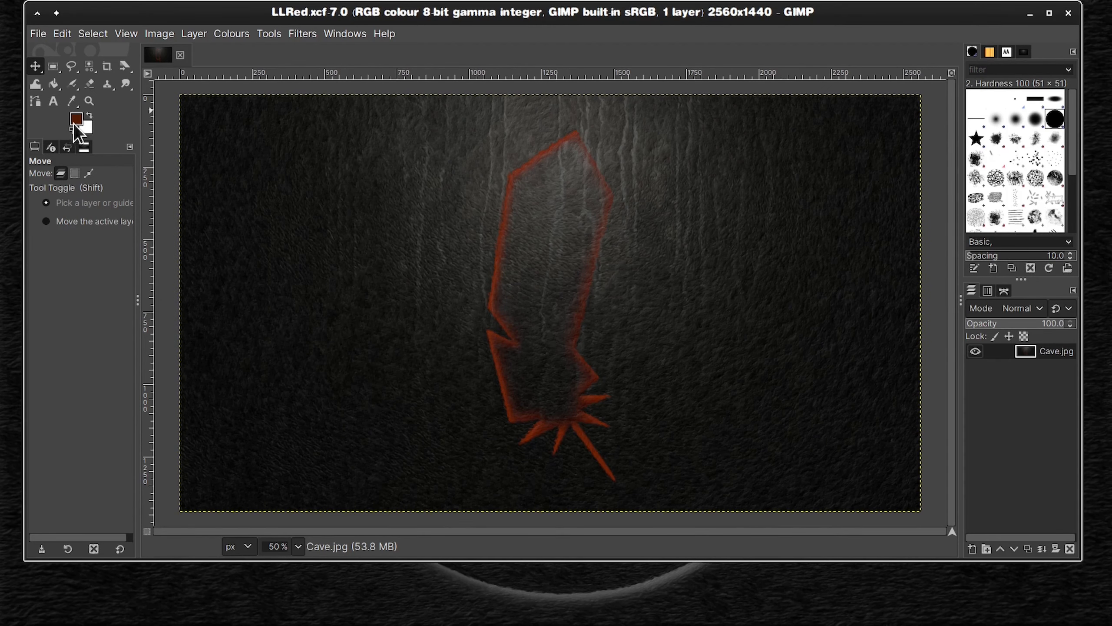
{"action": "left_click", "coordinate": [180, 55]}
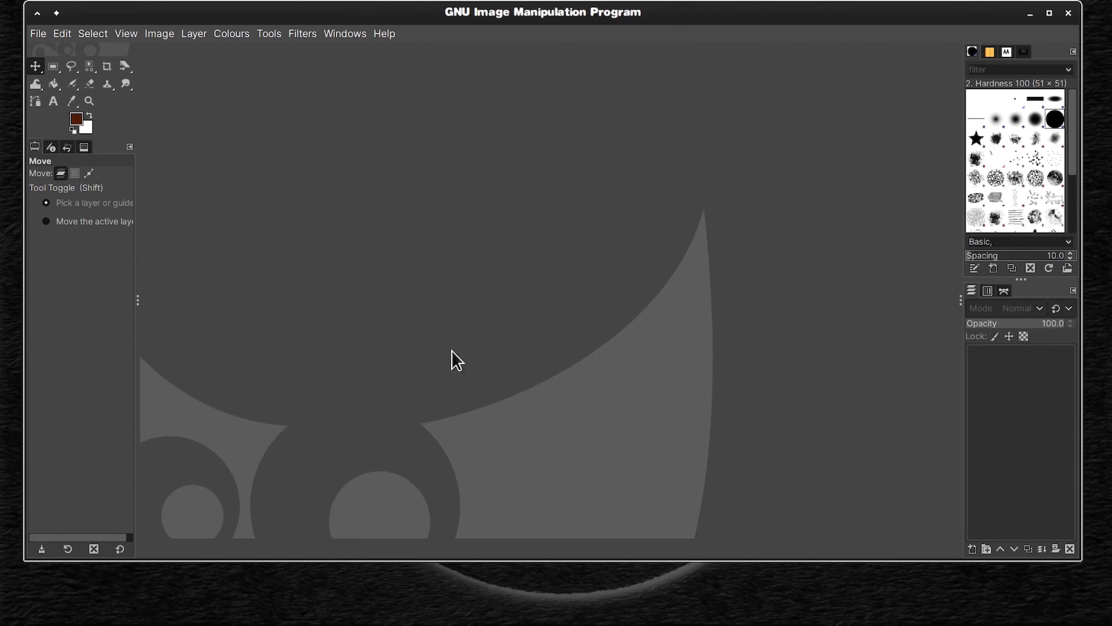
Step: Open the plain background image Cave.xcf in GIMP
{"action": "left_click", "coordinate": [39, 34]}
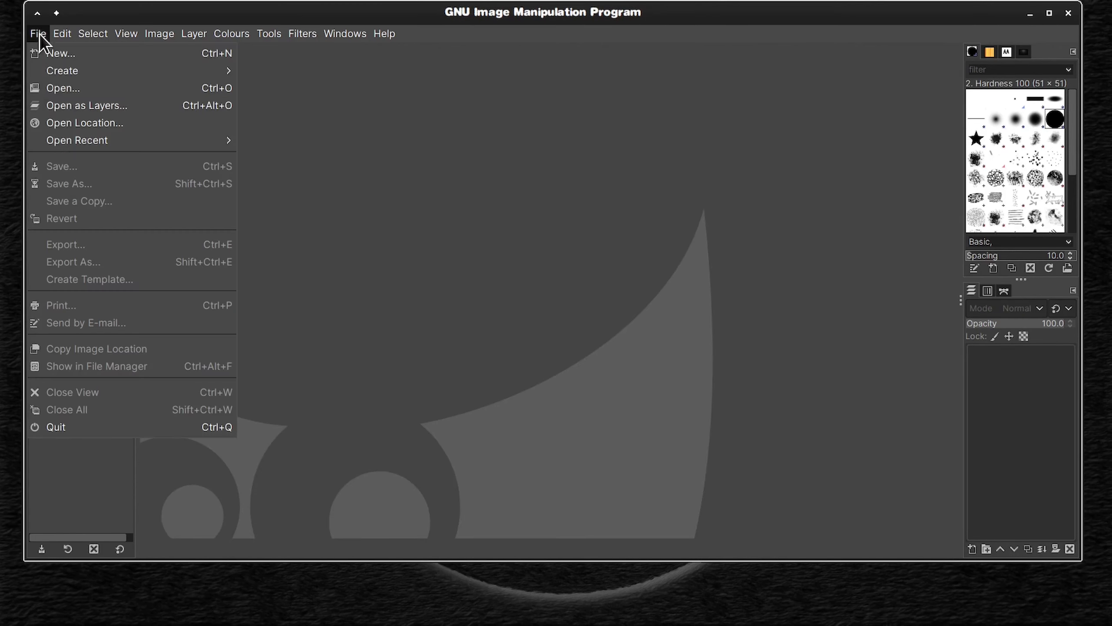
{"action": "left_click", "coordinate": [66, 88]}
{"action": "key", "text": "Return"}
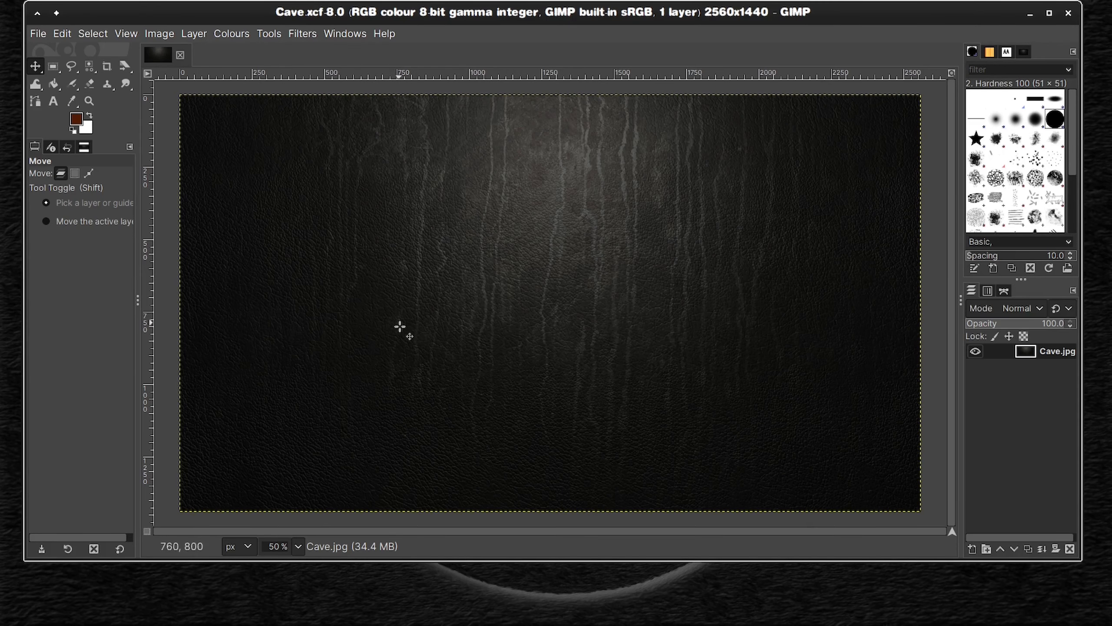
Step: Add lite menu icon.png from the storage drive's files as a new layer above Cave.jpg
{"action": "left_click", "coordinate": [307, 599]}
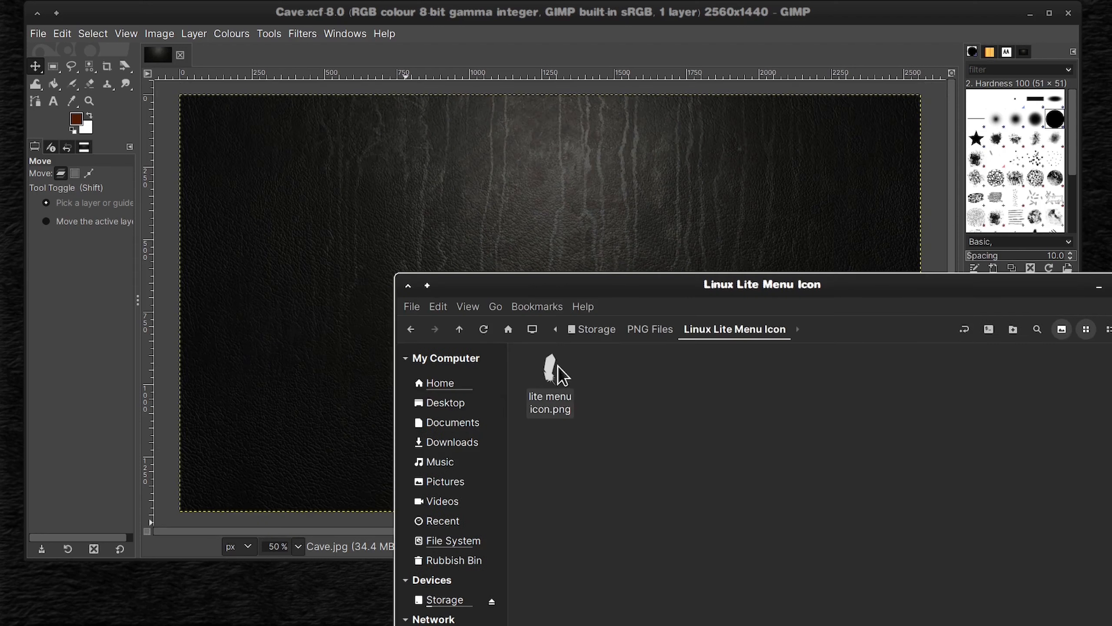
{"action": "left_click_drag", "start_coordinate": [557, 371], "coordinate": [706, 395]}
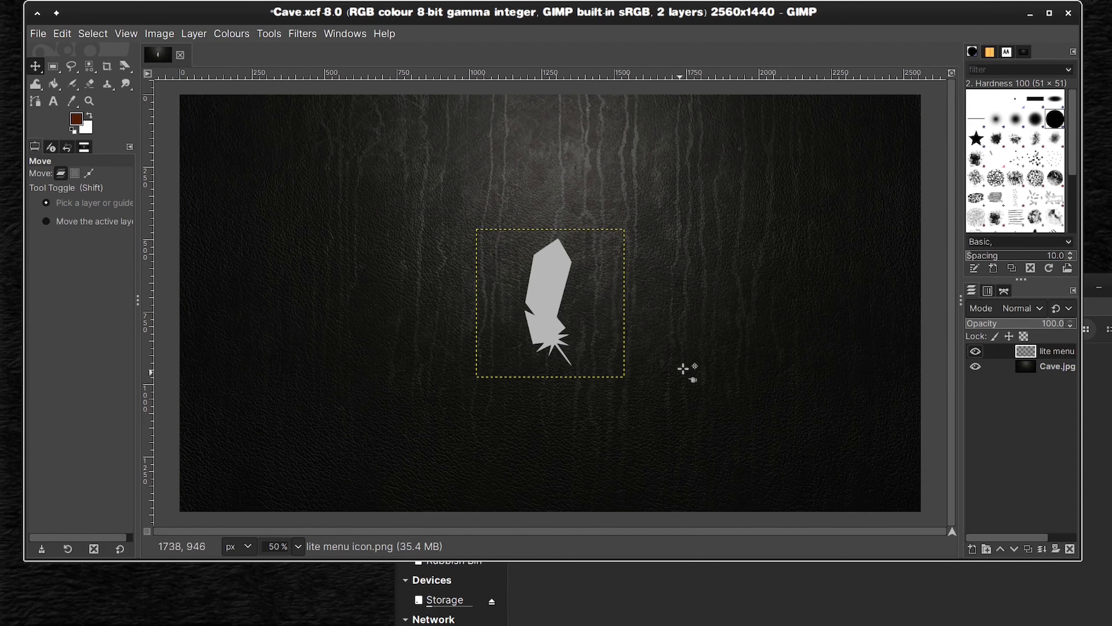
{"action": "right_click", "coordinate": [1001, 354]}
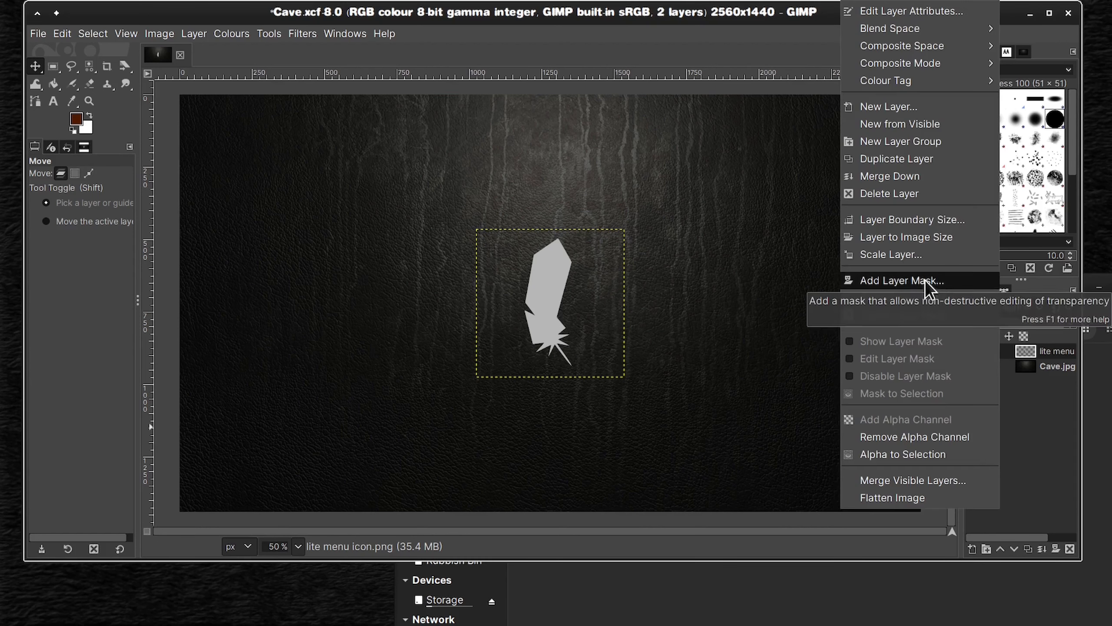
{"action": "left_click", "coordinate": [907, 256]}
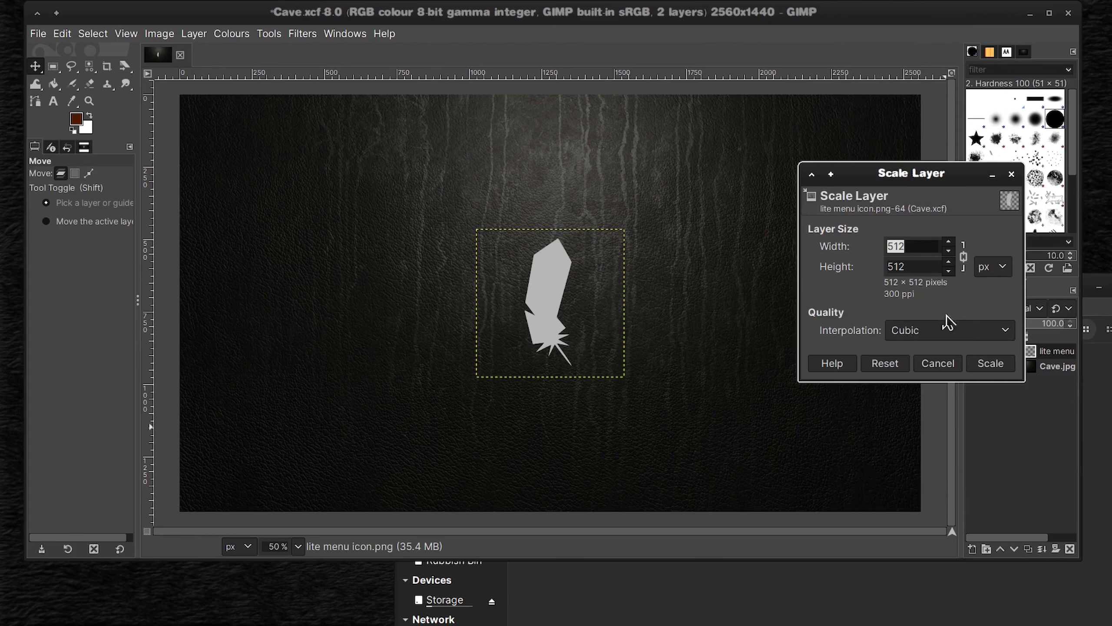
{"action": "left_click", "coordinate": [949, 244]}
{"action": "left_click", "coordinate": [949, 252]}
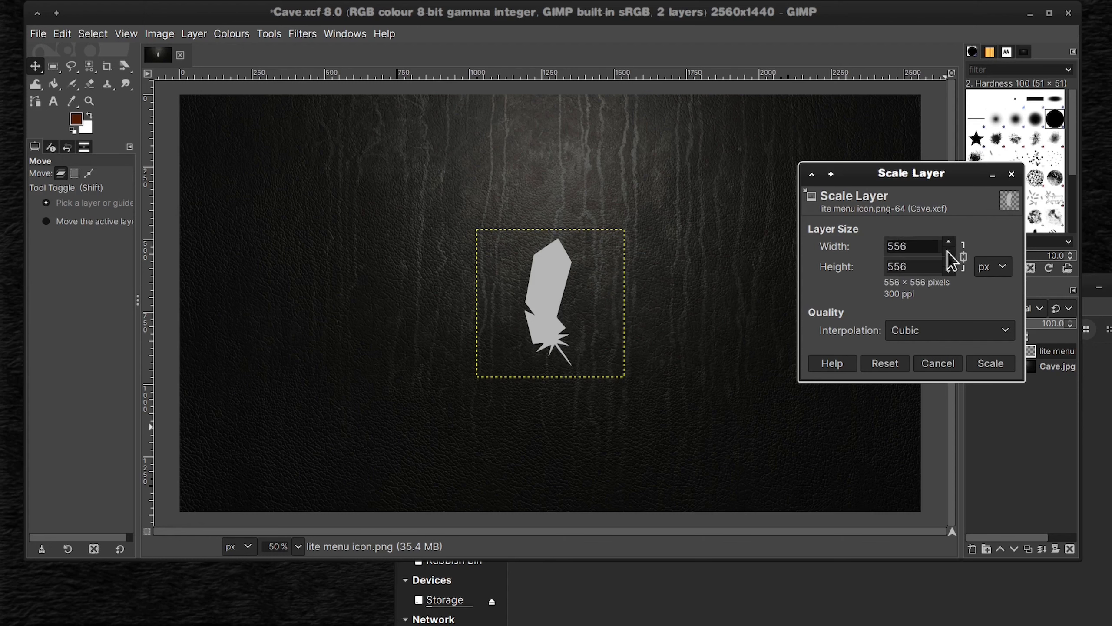
{"action": "left_click", "coordinate": [949, 252]}
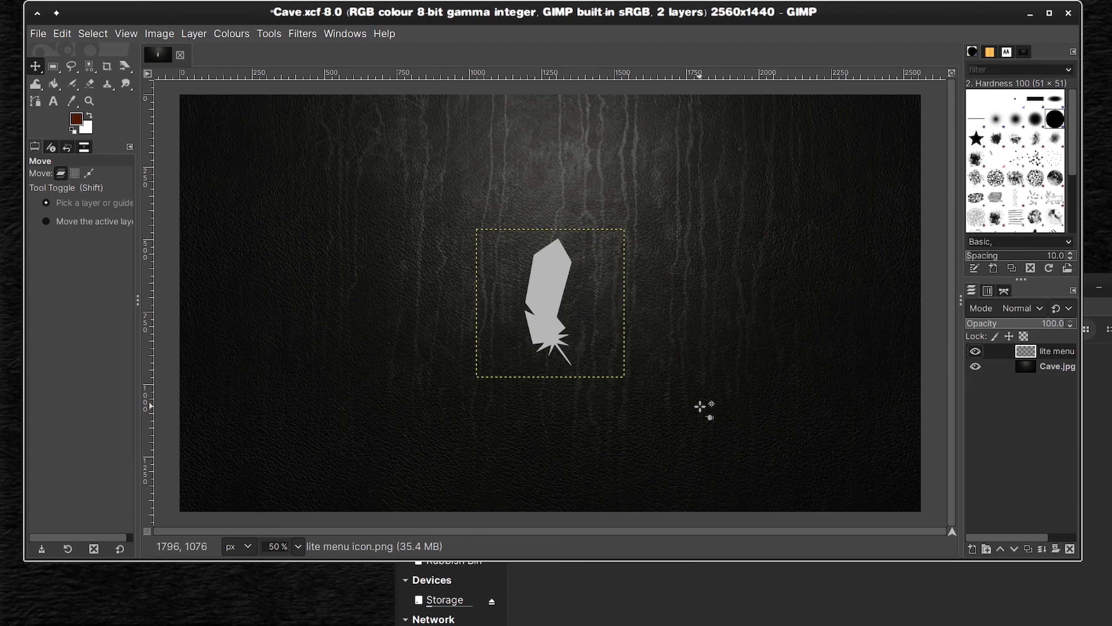
Step: Delete the Cave.jpg background layer from the image
{"action": "right_click", "coordinate": [1002, 367]}
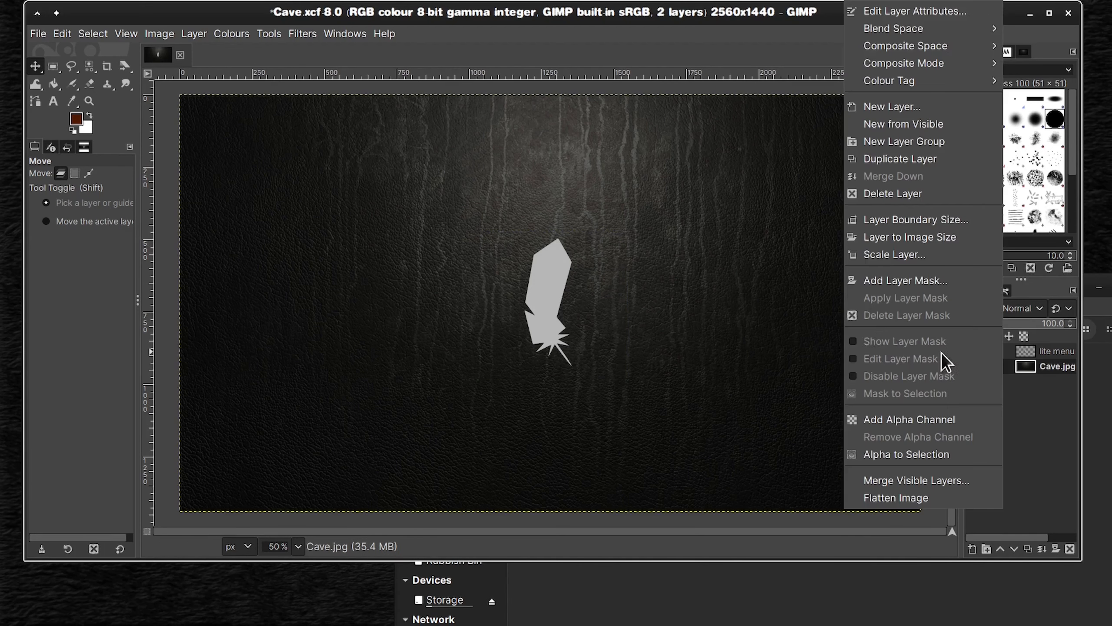
{"action": "left_click", "coordinate": [937, 195]}
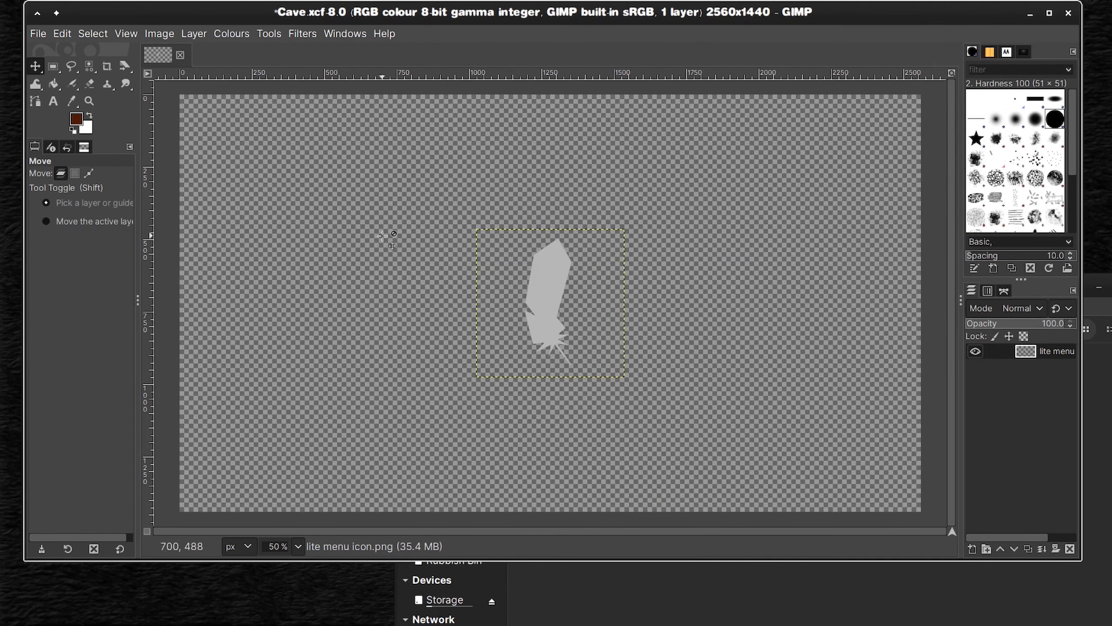
Step: Try a 3D Transform on the feather layer at angles of about X 22, Y 25 and Z -18, and undo it
{"action": "right_click", "coordinate": [124, 68]}
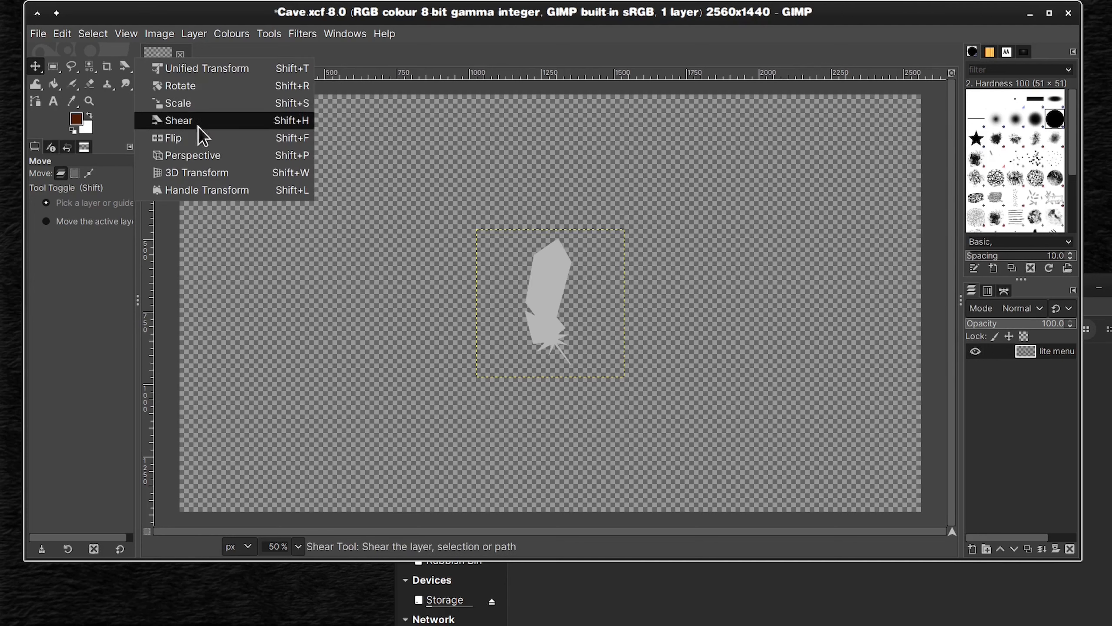
{"action": "left_click", "coordinate": [229, 175]}
{"action": "left_click", "coordinate": [558, 263]}
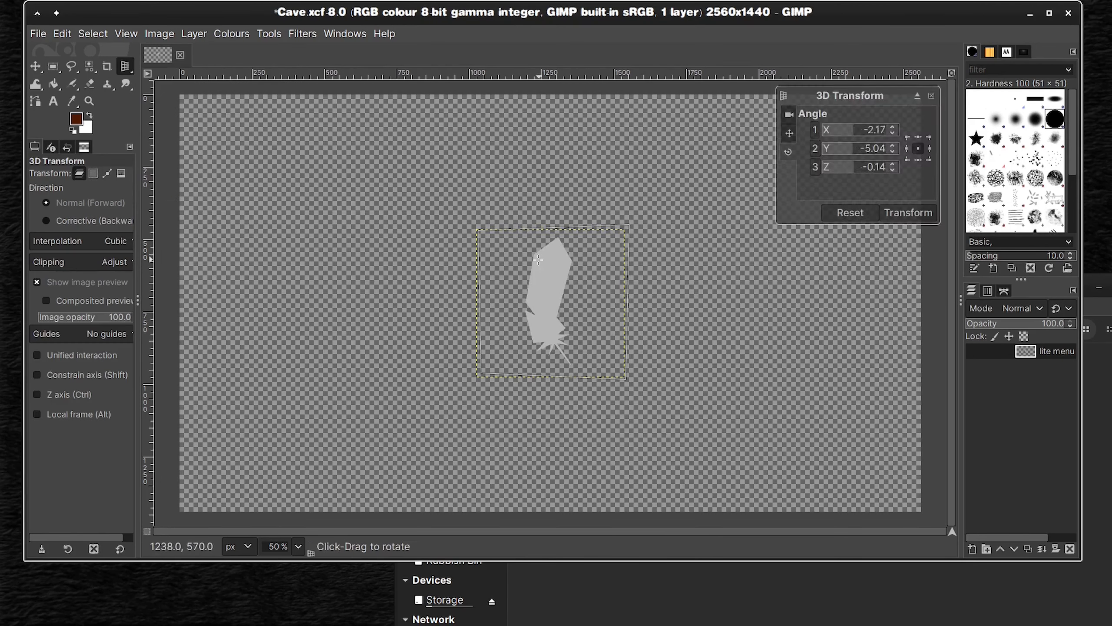
{"action": "left_click_drag", "start_coordinate": [558, 263], "coordinate": [598, 233]}
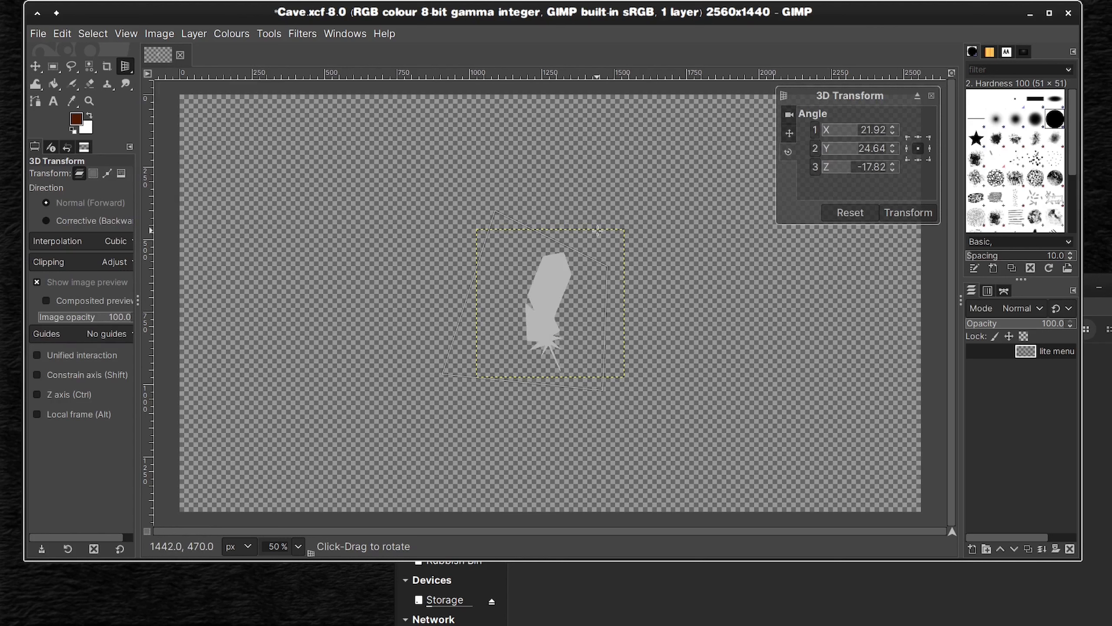
{"action": "left_click", "coordinate": [919, 217]}
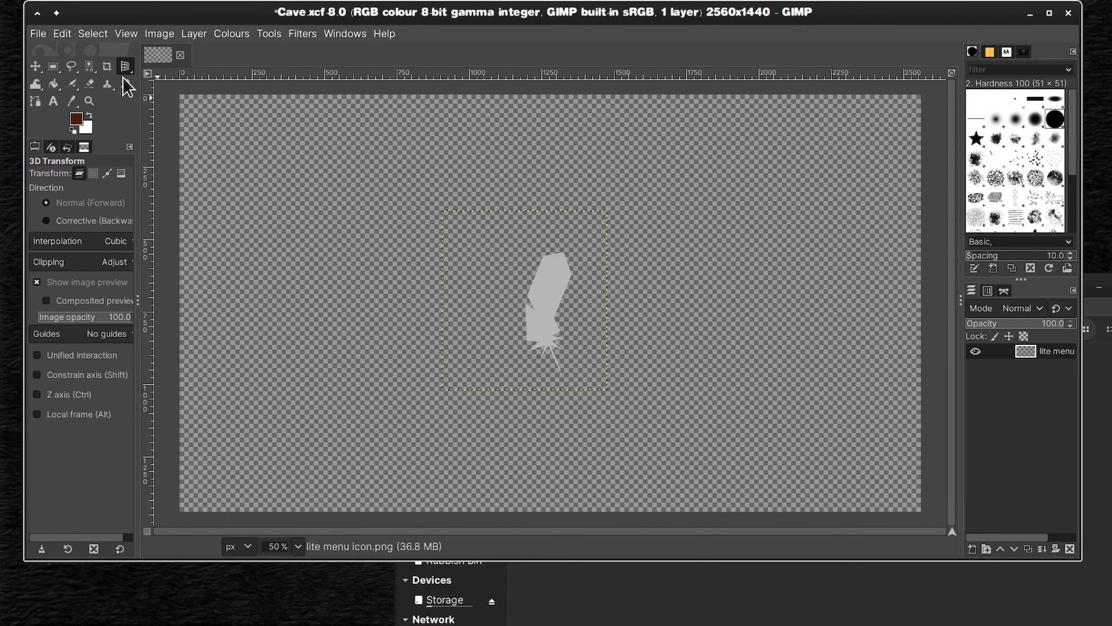
{"action": "left_click", "coordinate": [63, 34]}
{"action": "left_click", "coordinate": [63, 53]}
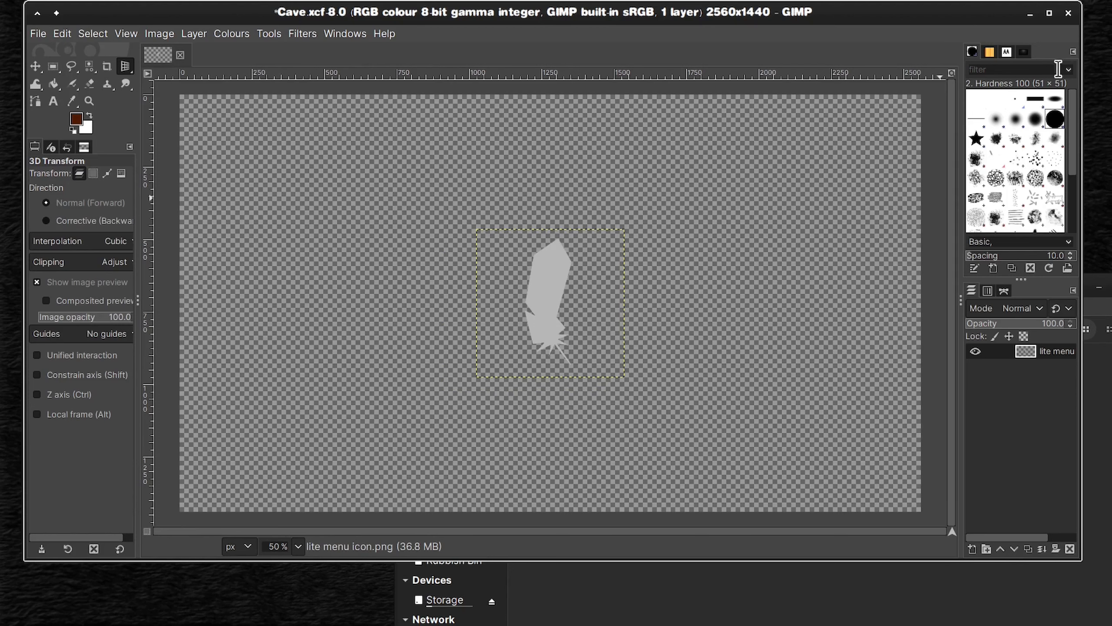
Step: Quit GIMP discarding the changes to Cave.xcf, and open lite menu icon.png on its own in GIMP
{"action": "left_click", "coordinate": [1069, 13]}
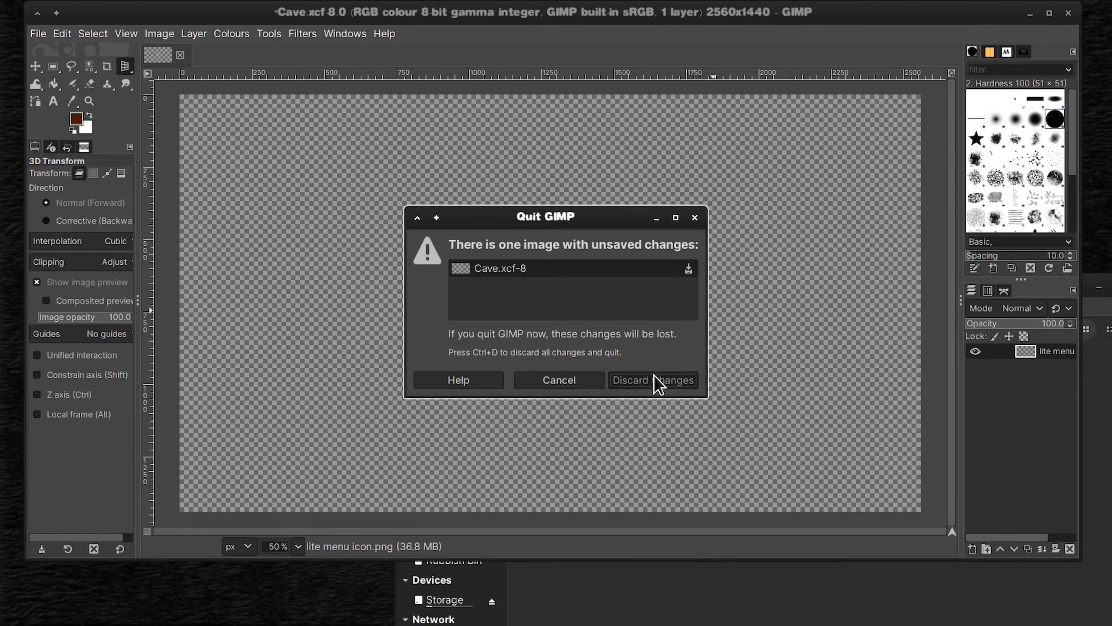
{"action": "left_click", "coordinate": [653, 378]}
{"action": "right_click", "coordinate": [554, 373]}
{"action": "mouse_move", "coordinate": [668, 124]}
{"action": "left_click", "coordinate": [790, 169]}
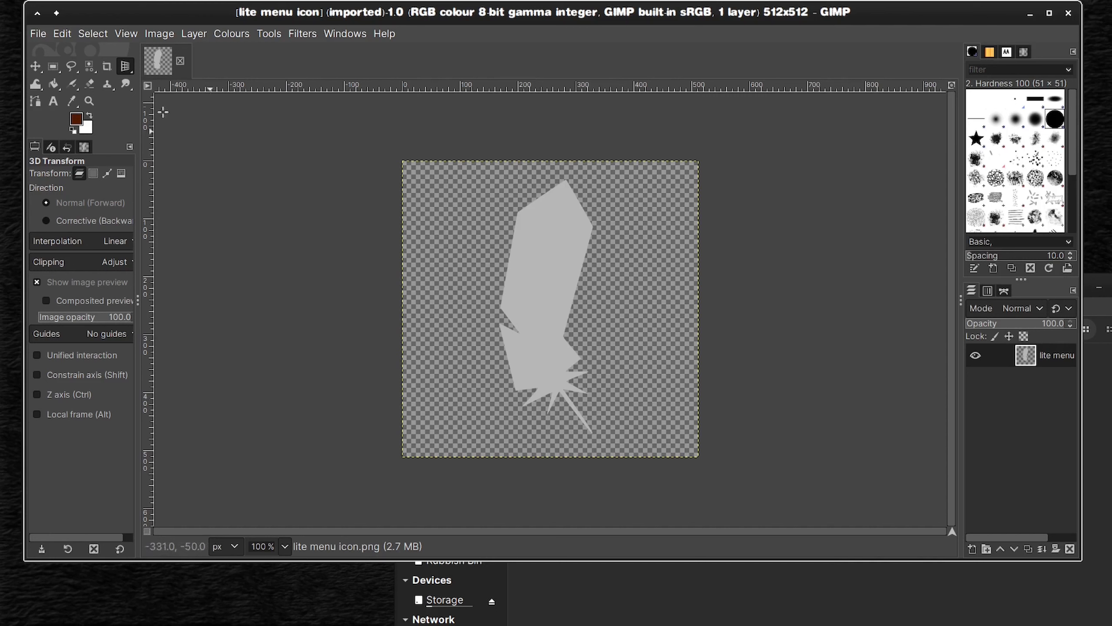
Step: Try a Perspective distortion of the feather by pulling its upper-left and lower-right corners, and reset the distortion
{"action": "left_click", "coordinate": [125, 66]}
{"action": "left_click", "coordinate": [188, 151]}
{"action": "left_click", "coordinate": [389, 164]}
{"action": "left_click_drag", "start_coordinate": [389, 164], "coordinate": [255, 93]}
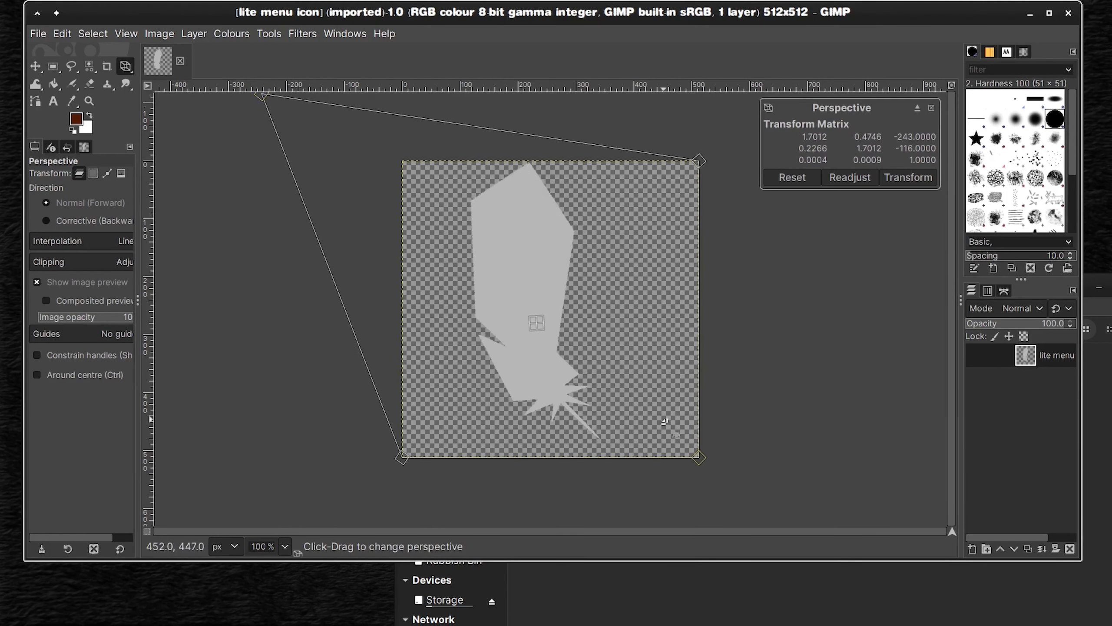
{"action": "left_click_drag", "start_coordinate": [699, 458], "coordinate": [833, 488]}
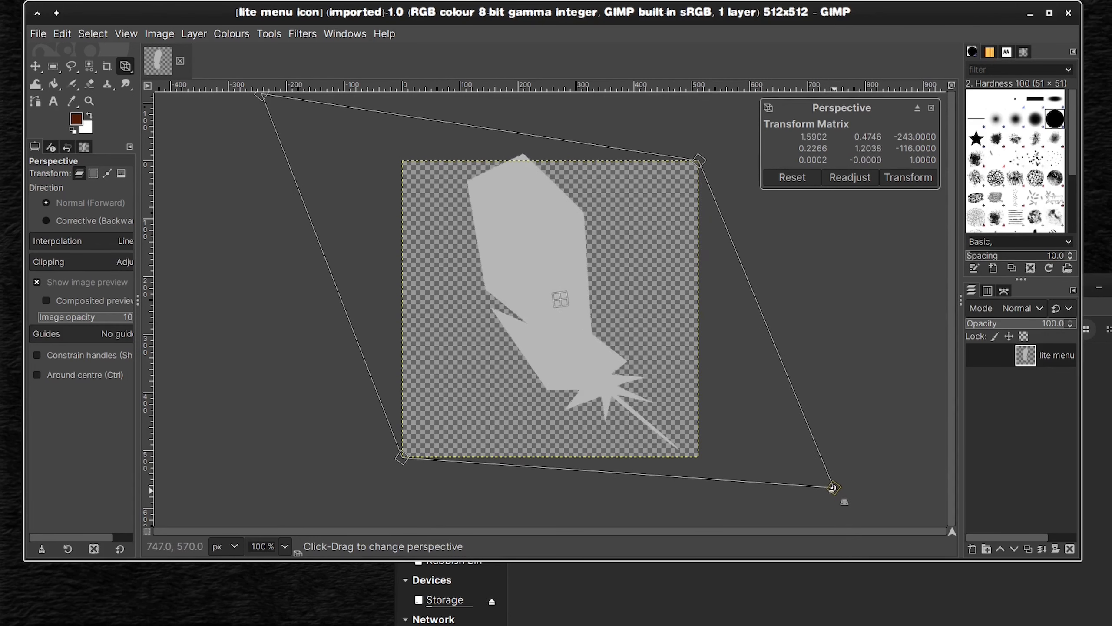
{"action": "left_click_drag", "start_coordinate": [261, 94], "coordinate": [135, 114]}
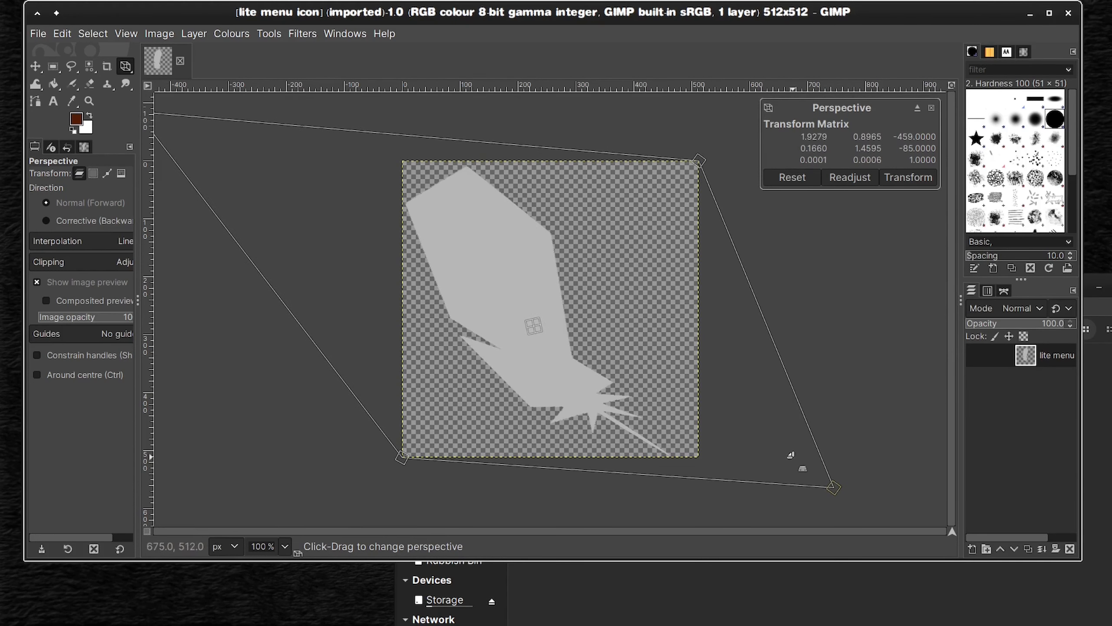
{"action": "left_click_drag", "start_coordinate": [834, 488], "coordinate": [686, 439]}
{"action": "left_click", "coordinate": [792, 178]}
Step: Apply a Perspective distortion that slants the feather from upper left to lower right, and fit the layer to the image size
{"action": "left_click_drag", "start_coordinate": [702, 167], "coordinate": [630, 141]}
{"action": "left_click_drag", "start_coordinate": [402, 162], "coordinate": [265, 152]}
{"action": "left_click_drag", "start_coordinate": [699, 457], "coordinate": [822, 469]}
{"action": "left_click_drag", "start_coordinate": [399, 458], "coordinate": [414, 536]}
{"action": "key", "text": "Return"}
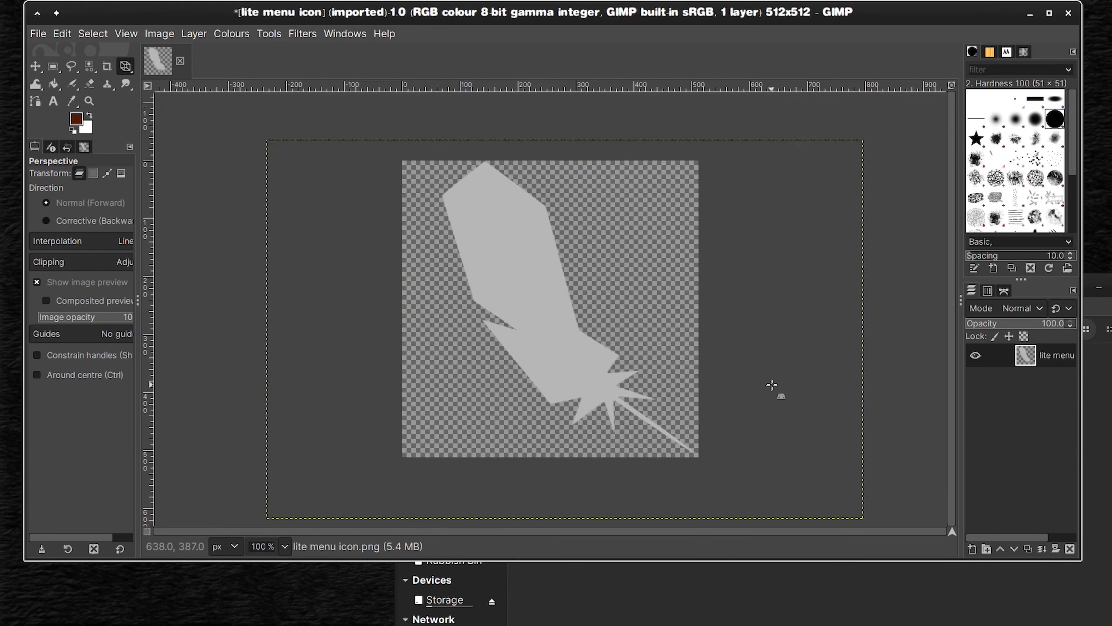
{"action": "right_click", "coordinate": [1005, 354]}
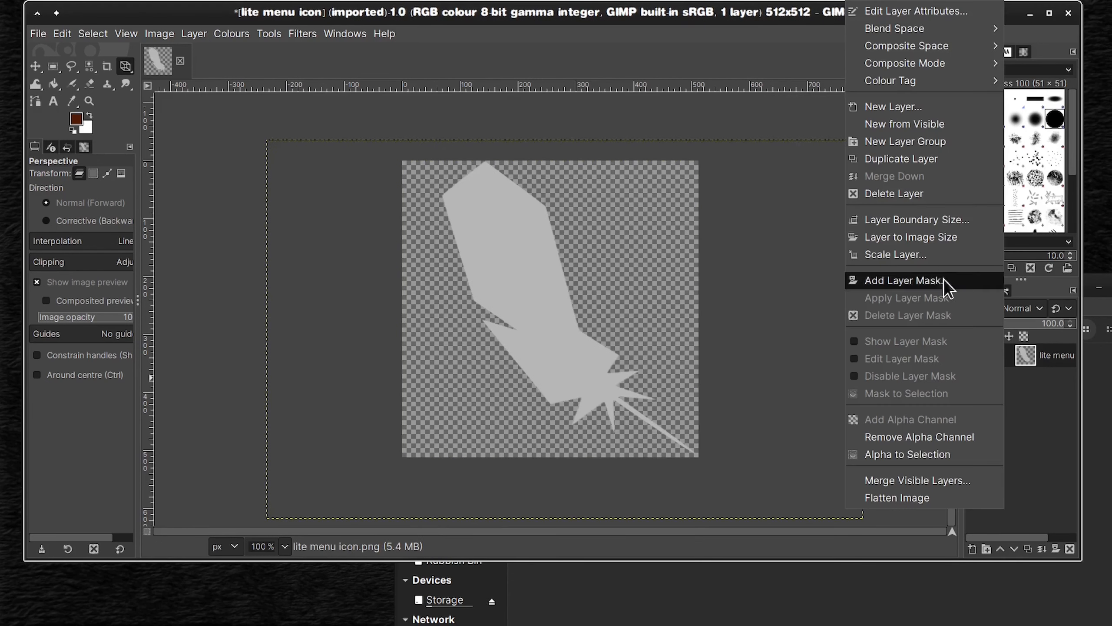
{"action": "left_click", "coordinate": [950, 241]}
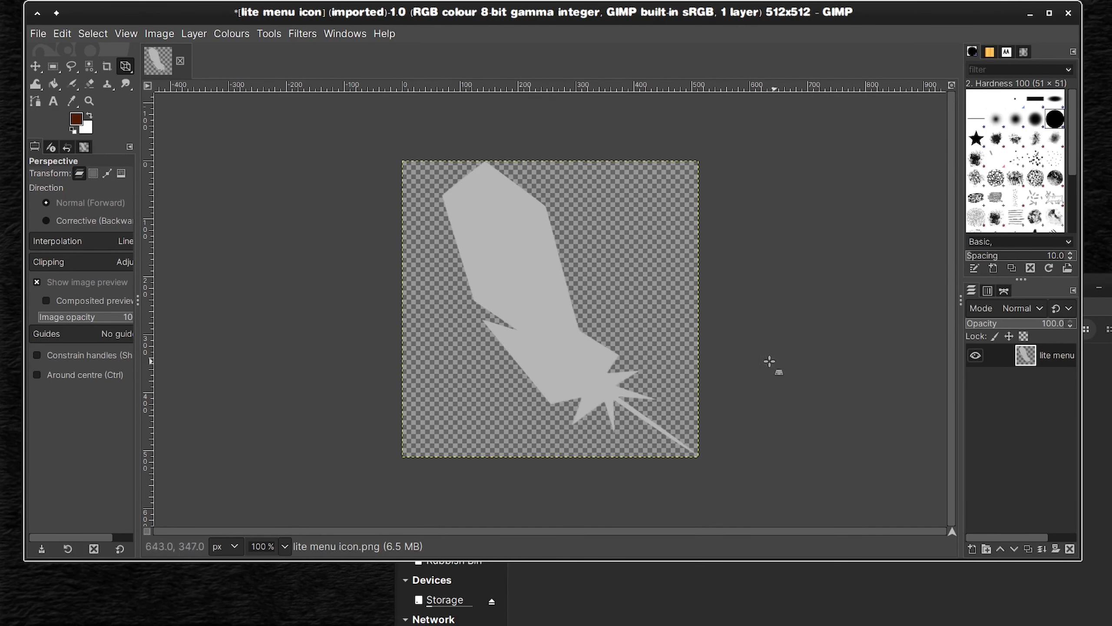
Step: Apply Shadows-Highlights to the feather layer with its default settings
{"action": "left_click", "coordinate": [159, 33]}
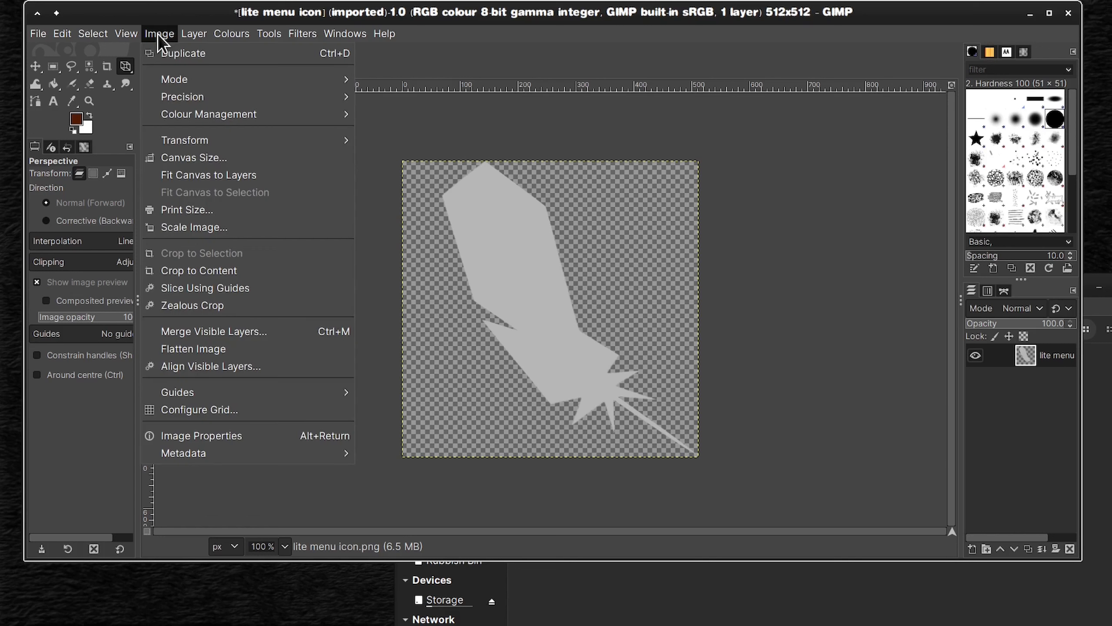
{"action": "mouse_move", "coordinate": [183, 113]}
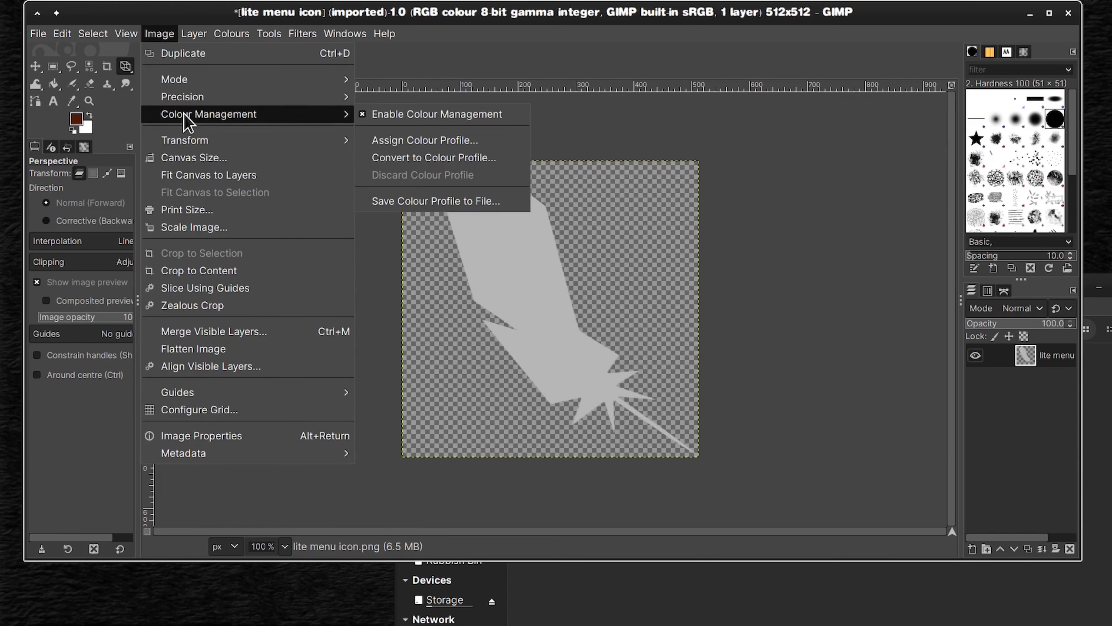
{"action": "mouse_move", "coordinate": [235, 32]}
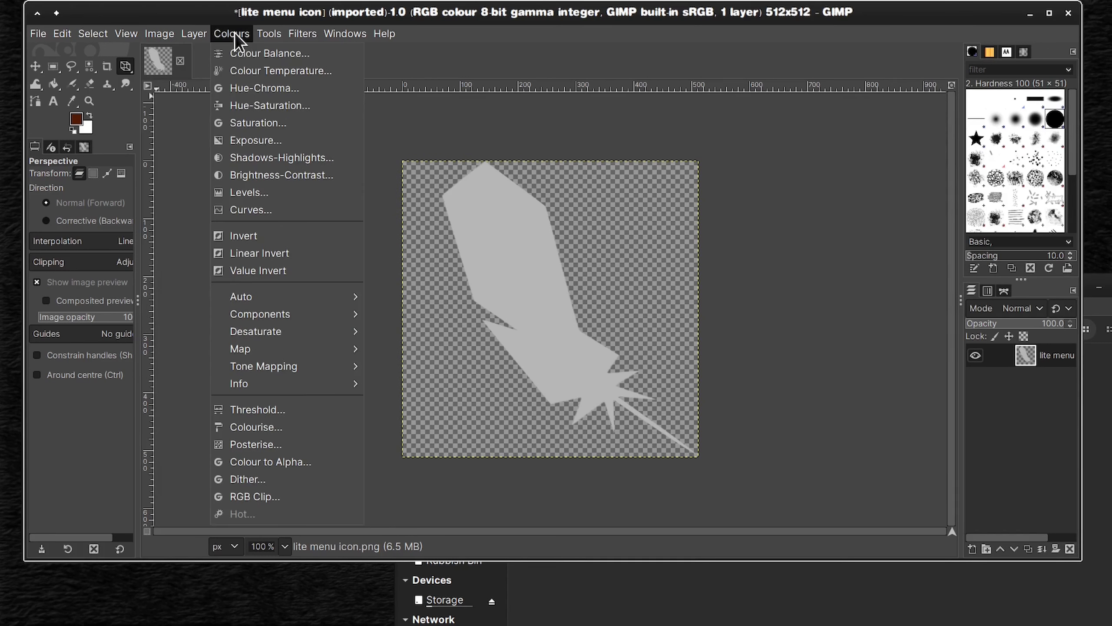
{"action": "left_click", "coordinate": [294, 163]}
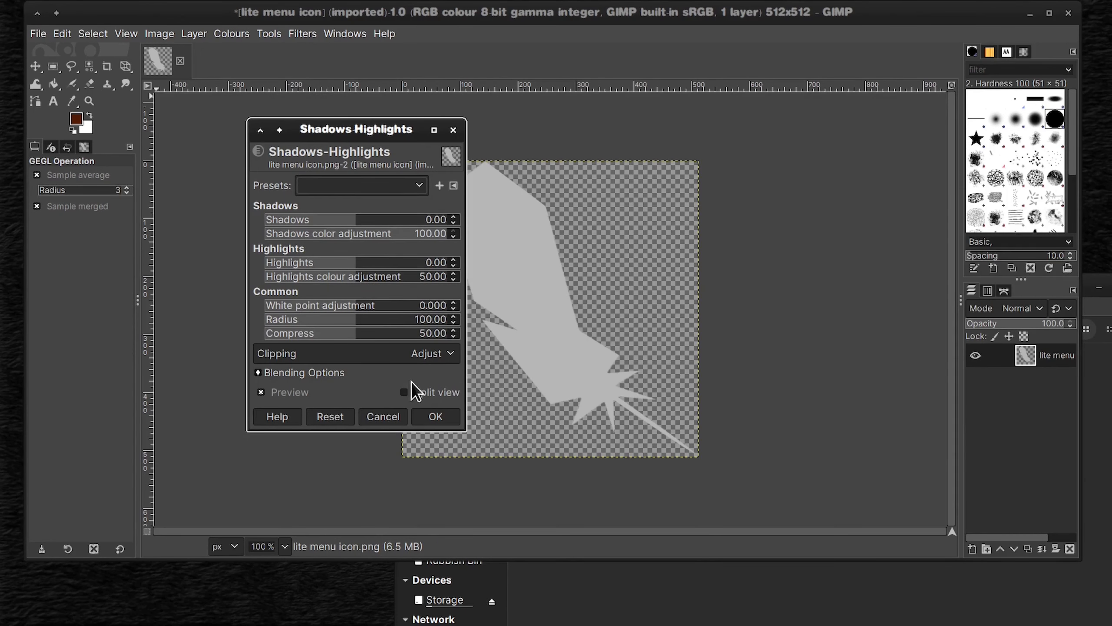
{"action": "left_click", "coordinate": [435, 417]}
Step: Try Lighting Effects on the feather with the light placed at its upper-left end, and undo the effect
{"action": "left_click", "coordinate": [304, 37]}
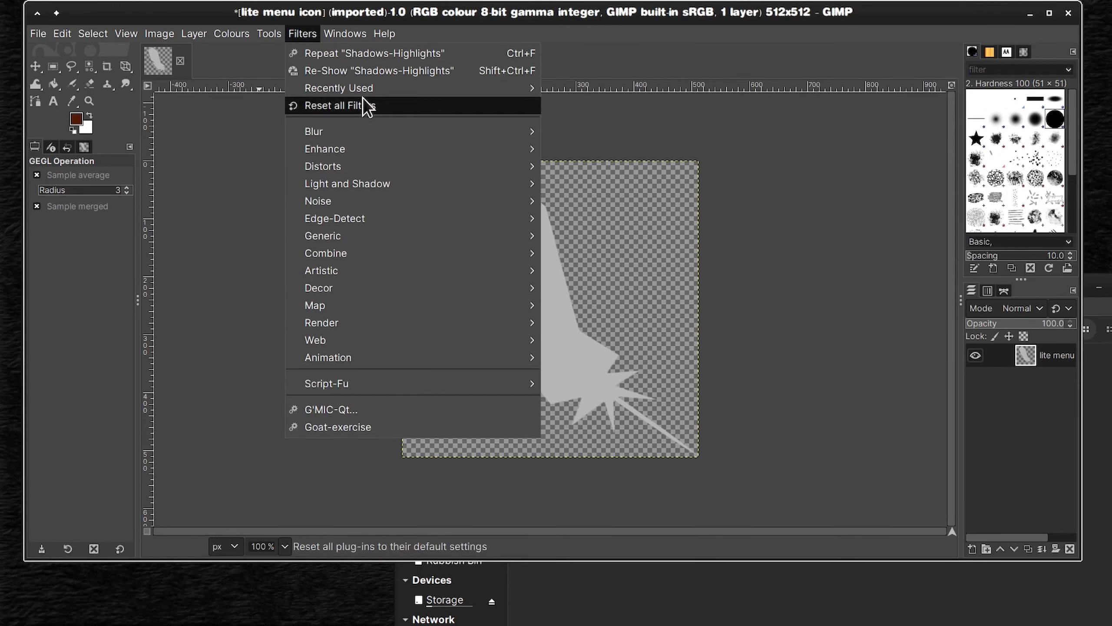
{"action": "mouse_move", "coordinate": [438, 183]}
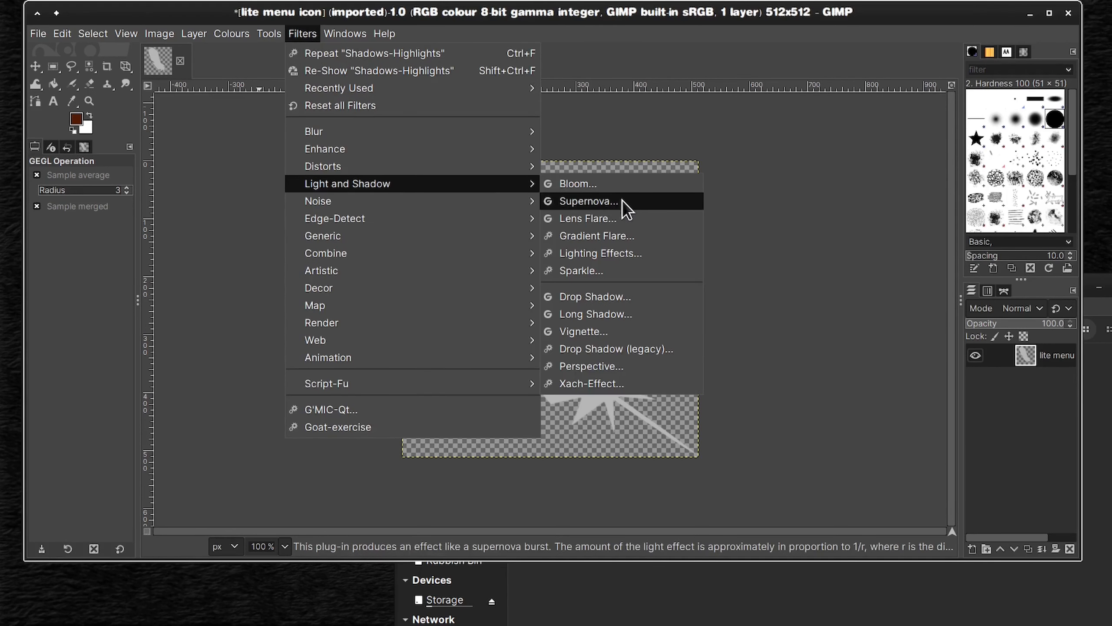
{"action": "left_click", "coordinate": [637, 254]}
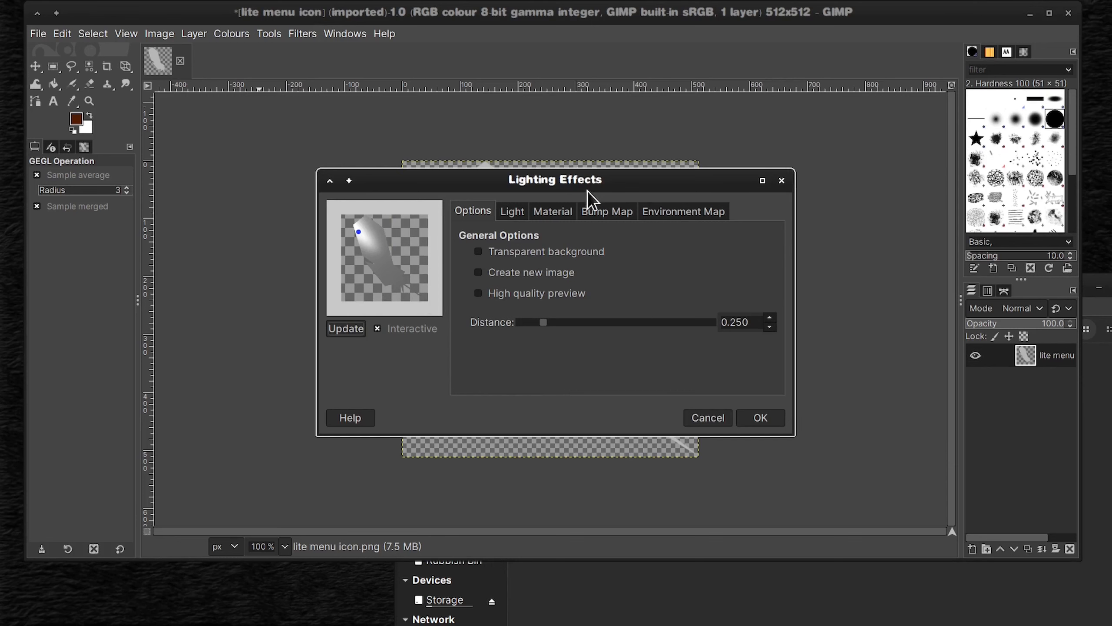
{"action": "left_click_drag", "start_coordinate": [588, 192], "coordinate": [779, 325]}
{"action": "mouse_move", "coordinate": [554, 362]}
{"action": "left_mouse_down"}
{"action": "mouse_move", "coordinate": [541, 365]}
{"action": "mouse_move", "coordinate": [551, 366]}
{"action": "mouse_move", "coordinate": [539, 355]}
{"action": "mouse_move", "coordinate": [549, 362]}
{"action": "mouse_move", "coordinate": [548, 352]}
{"action": "left_mouse_up"}
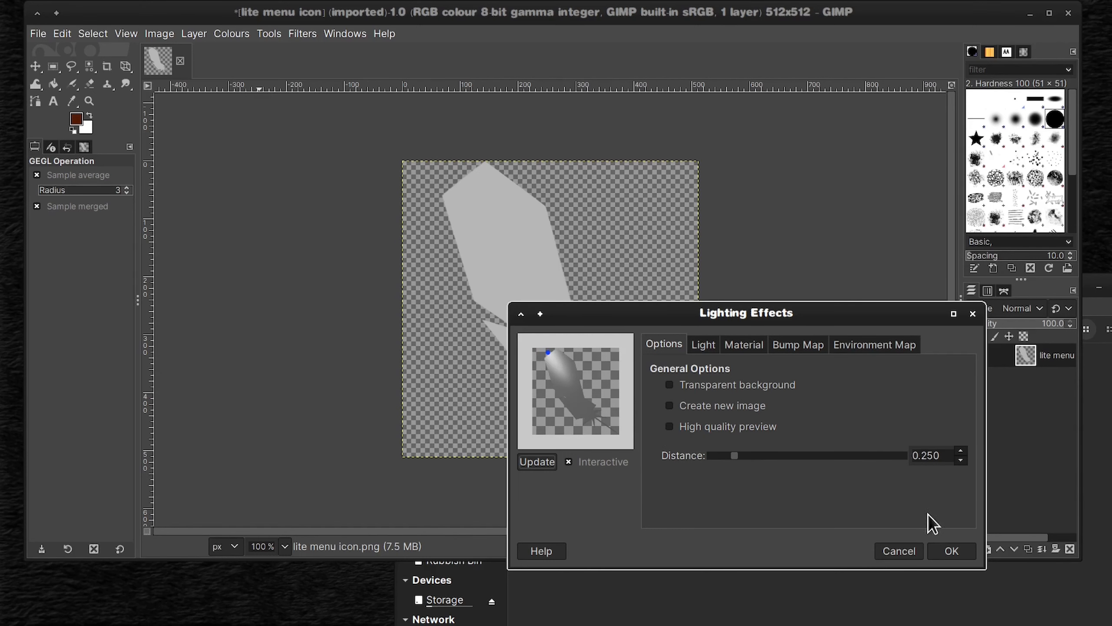
{"action": "left_click", "coordinate": [951, 551]}
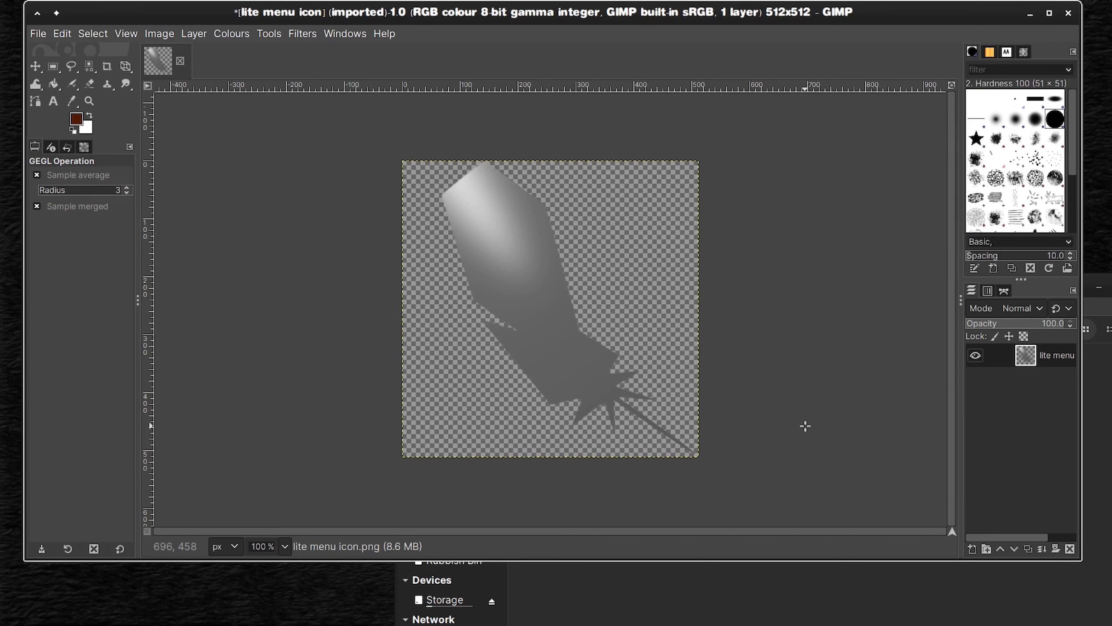
{"action": "left_click", "coordinate": [62, 34]}
{"action": "left_click", "coordinate": [59, 49]}
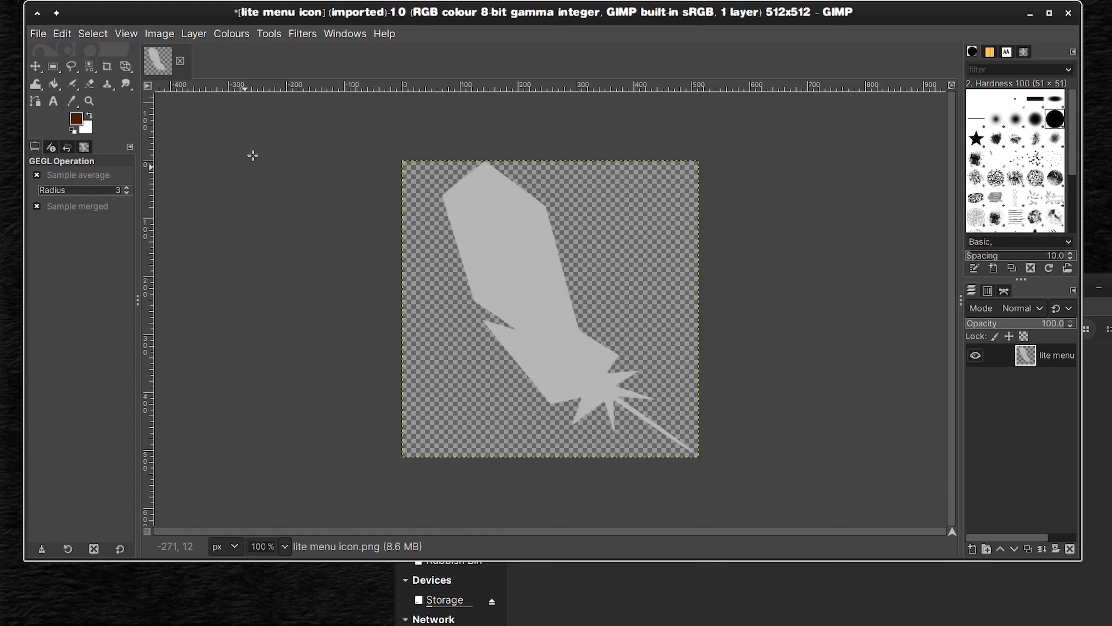
Step: Reopen Lighting Effects for the feather layer and enable bump mapping
{"action": "left_click", "coordinate": [302, 34]}
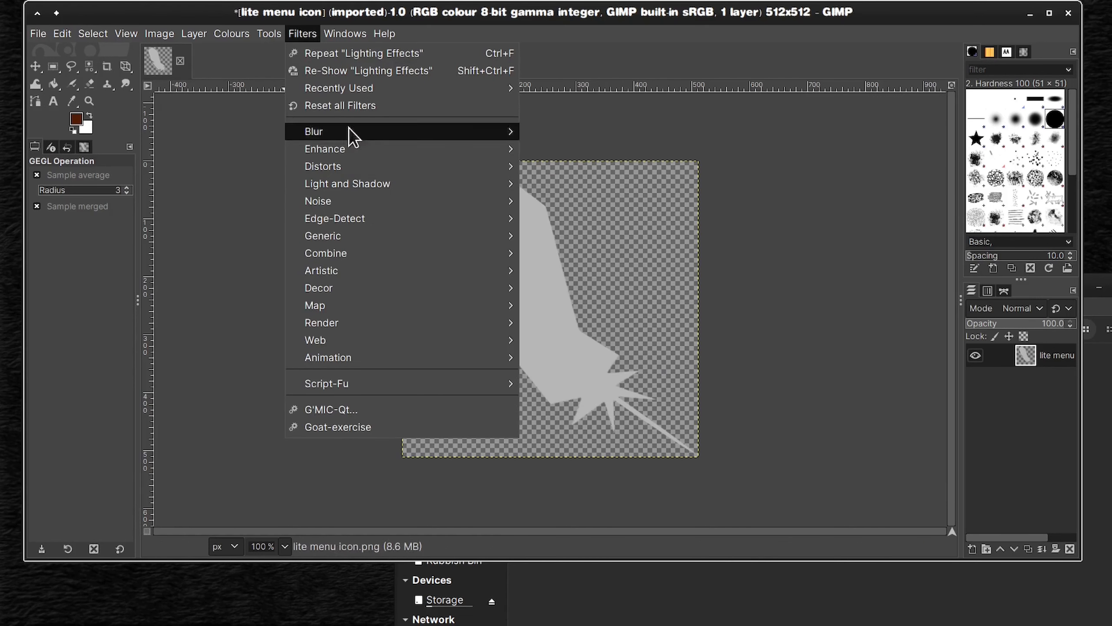
{"action": "left_click", "coordinate": [365, 71]}
{"action": "left_click", "coordinate": [553, 211]}
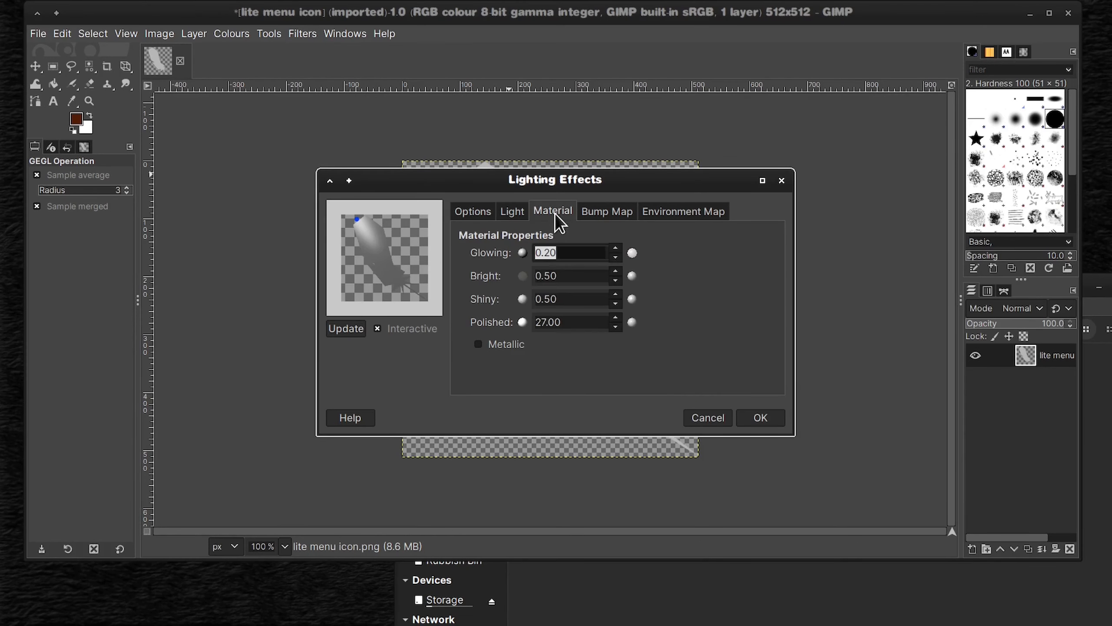
{"action": "left_click", "coordinate": [630, 214]}
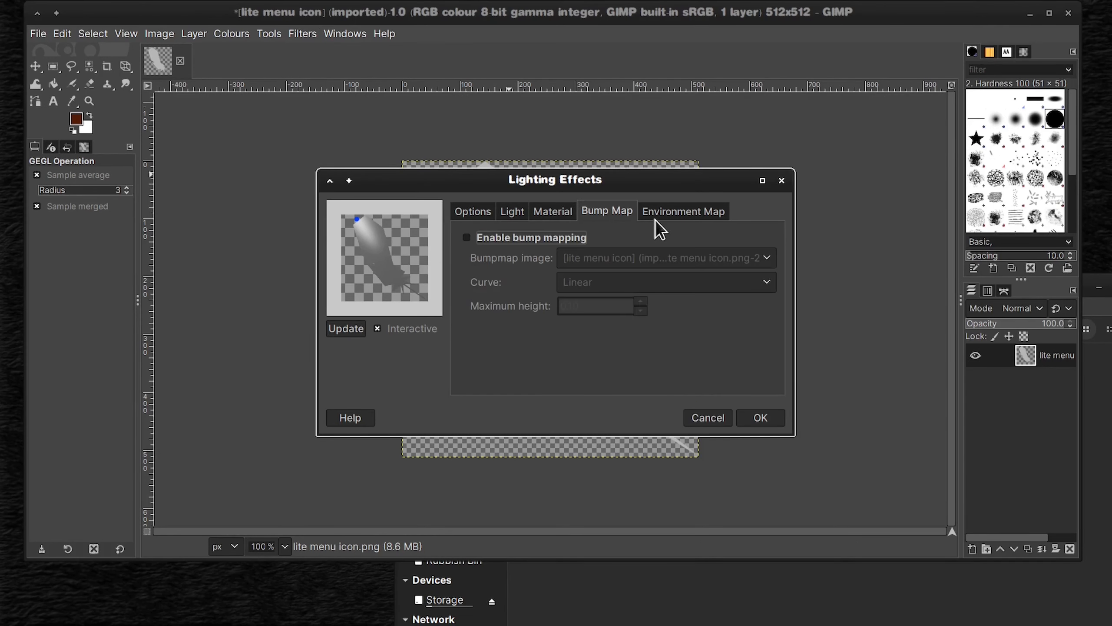
{"action": "left_click", "coordinate": [690, 213]}
{"action": "left_click", "coordinate": [607, 211]}
{"action": "left_click", "coordinate": [482, 240]}
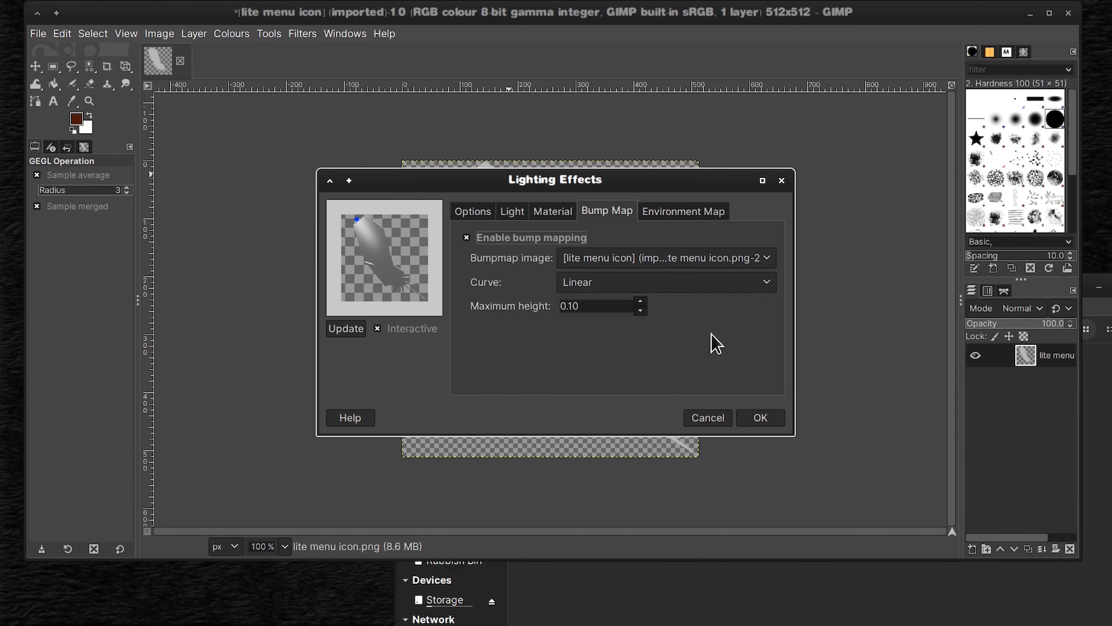
Step: Try different bump map curves, including Sinusoidal, and set the curve to Logarithmic
{"action": "left_click", "coordinate": [769, 284]}
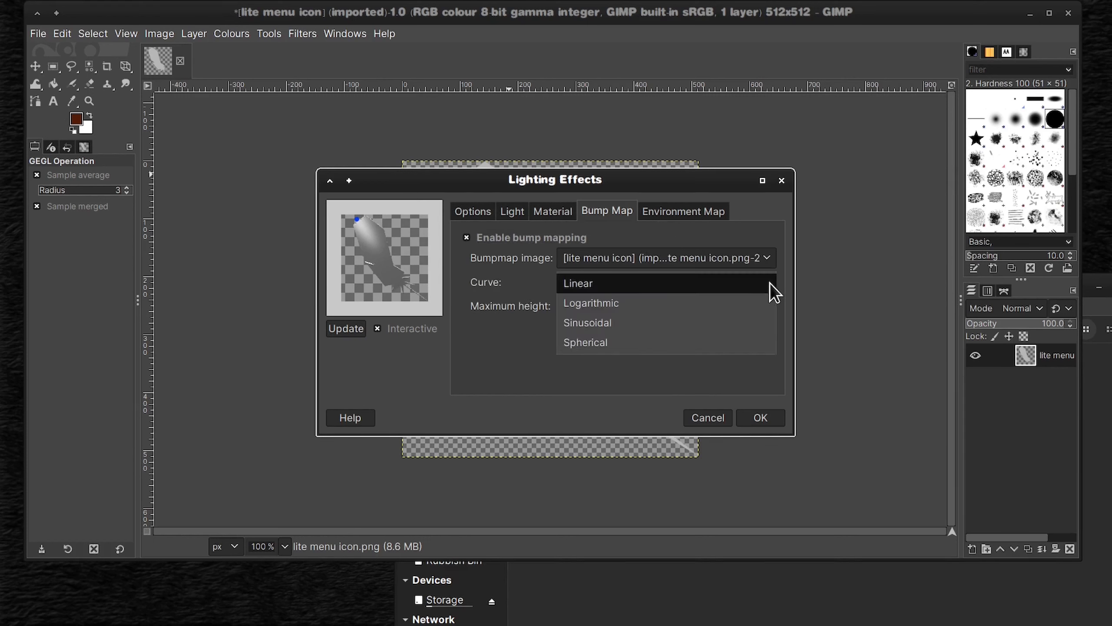
{"action": "left_click", "coordinate": [744, 303]}
{"action": "left_click", "coordinate": [762, 282]}
{"action": "left_click", "coordinate": [753, 303]}
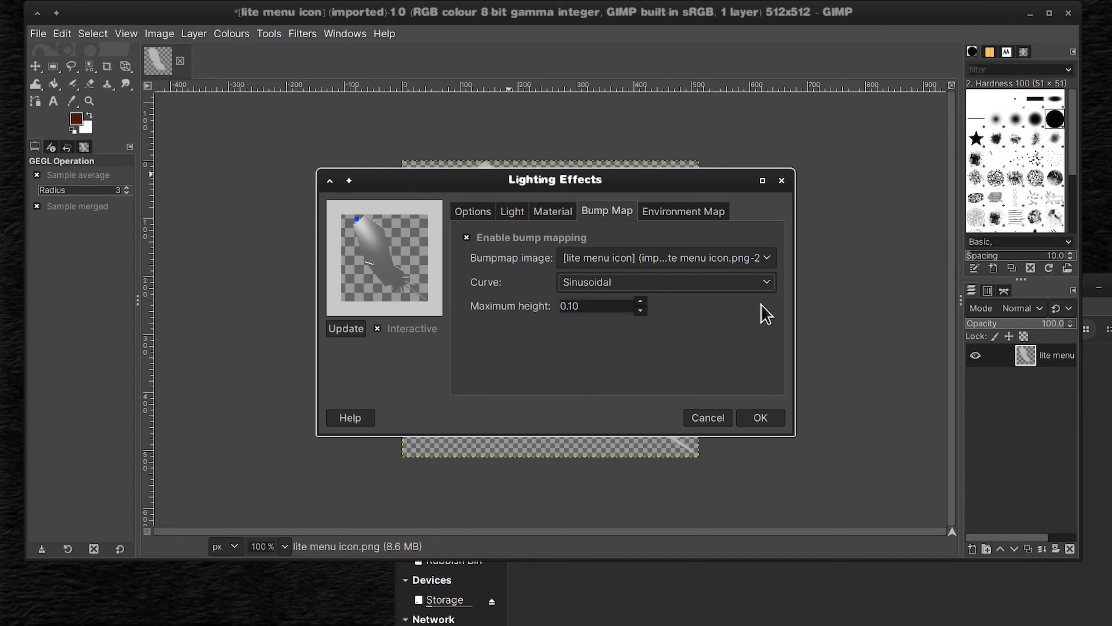
{"action": "left_click", "coordinate": [768, 285]}
{"action": "left_click", "coordinate": [758, 309]}
{"action": "left_click", "coordinate": [766, 286]}
{"action": "left_click", "coordinate": [687, 225]}
{"action": "left_click", "coordinate": [766, 282]}
{"action": "left_click", "coordinate": [745, 301]}
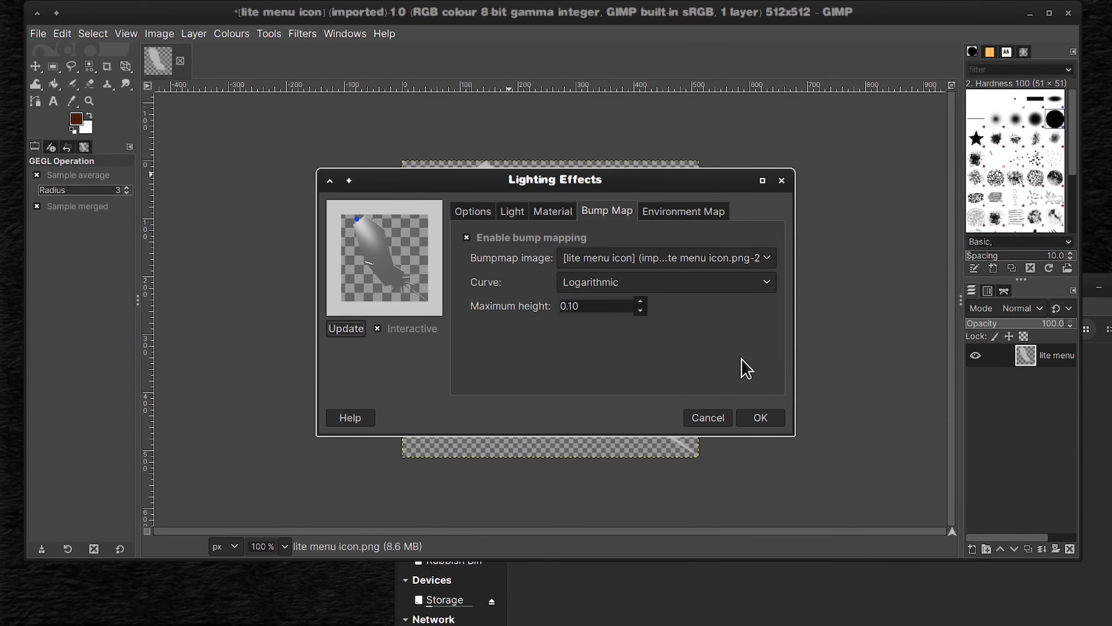
Step: Place Light 1 at the feather's left edge and set its colour to grey bdbdbd
{"action": "left_click_drag", "start_coordinate": [601, 289], "coordinate": [605, 289]}
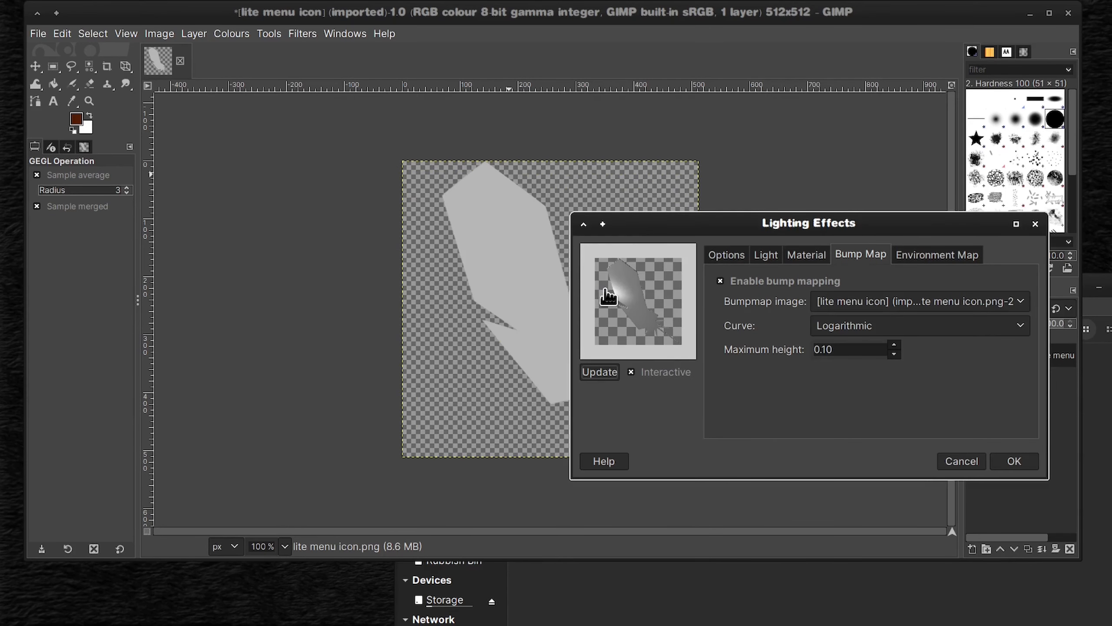
{"action": "left_click", "coordinate": [766, 254]}
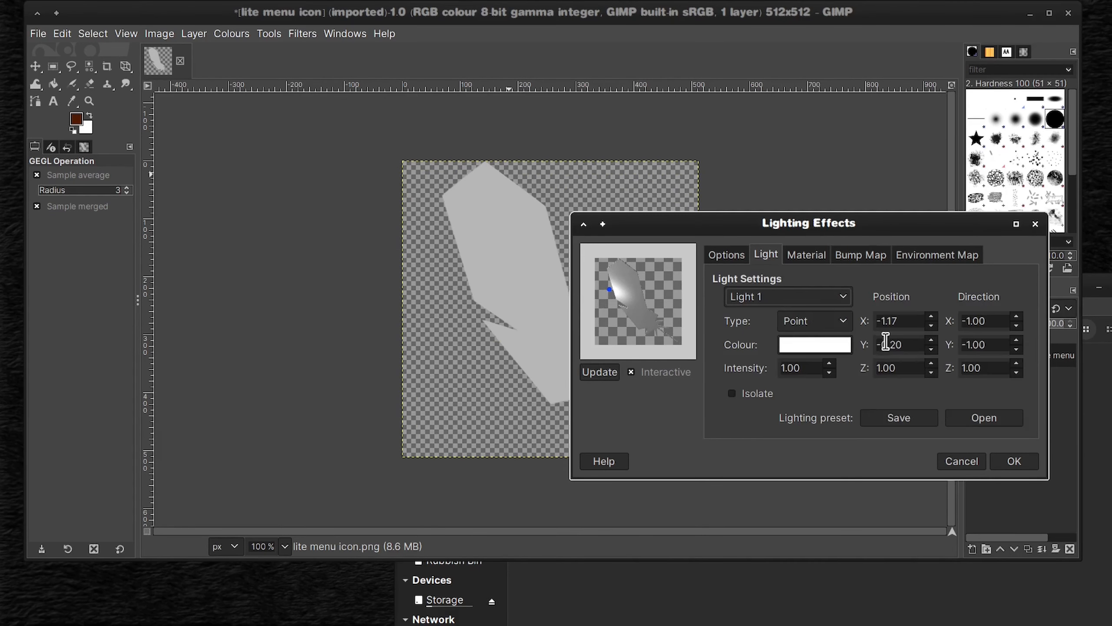
{"action": "left_click", "coordinate": [830, 355]}
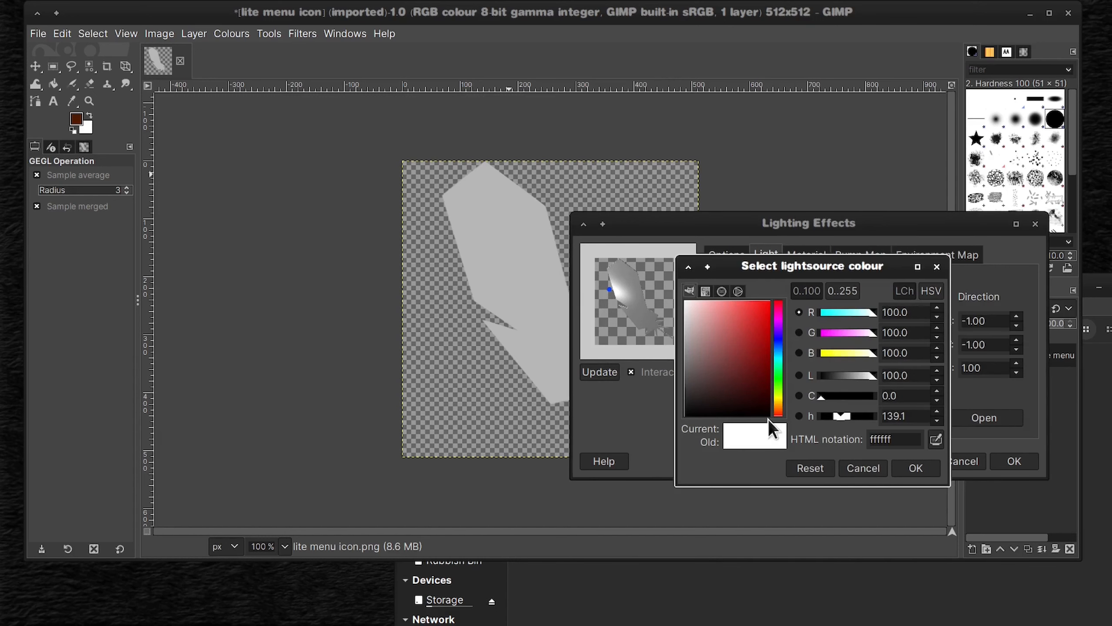
{"action": "left_click_drag", "start_coordinate": [705, 399], "coordinate": [683, 330]}
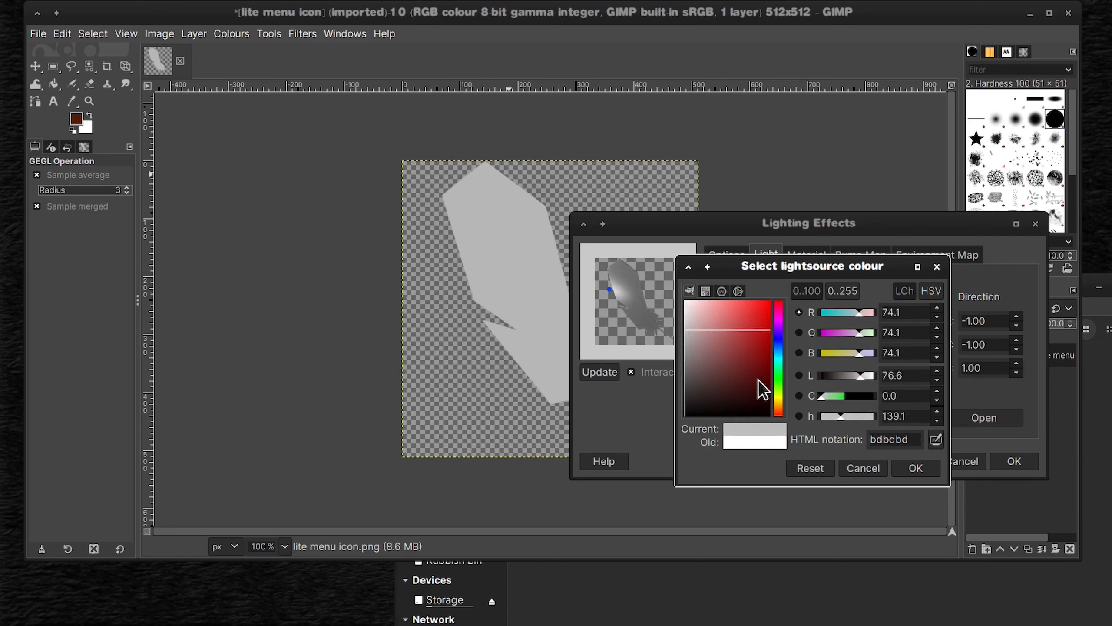
{"action": "left_click", "coordinate": [916, 468]}
Step: Move Light 1 beside the feather's upper-left end, at about X -1.40, Y -1.73, and apply the lighting effect
{"action": "mouse_move", "coordinate": [616, 290]}
{"action": "left_mouse_down"}
{"action": "mouse_move", "coordinate": [631, 273]}
{"action": "mouse_move", "coordinate": [620, 294]}
{"action": "mouse_move", "coordinate": [607, 269]}
{"action": "left_mouse_up"}
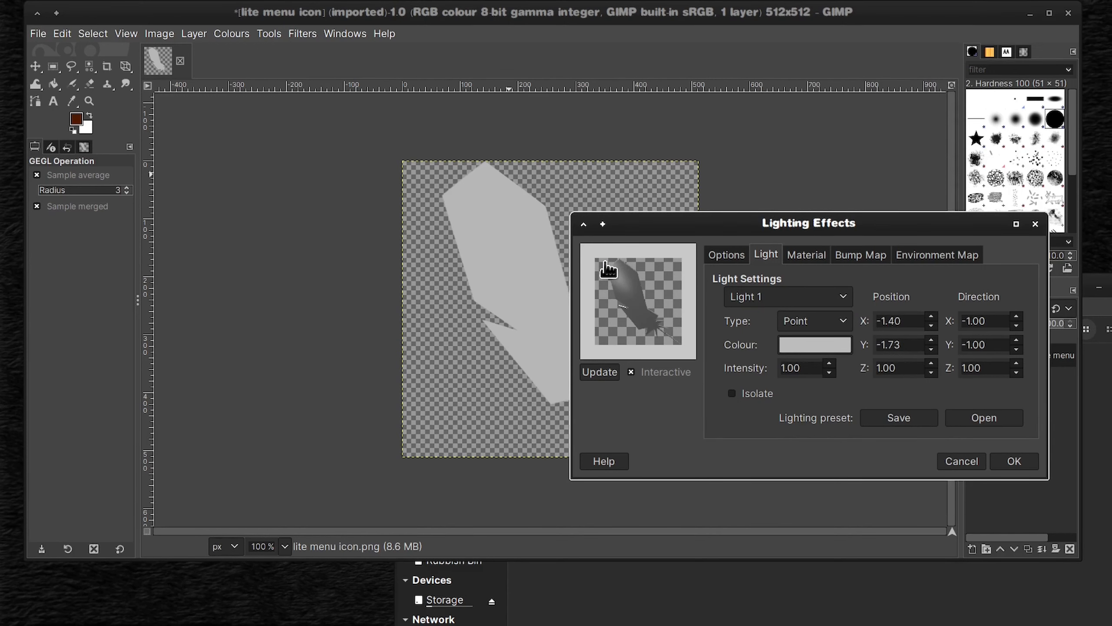
{"action": "left_click", "coordinate": [909, 419]}
{"action": "left_click", "coordinate": [1022, 581]}
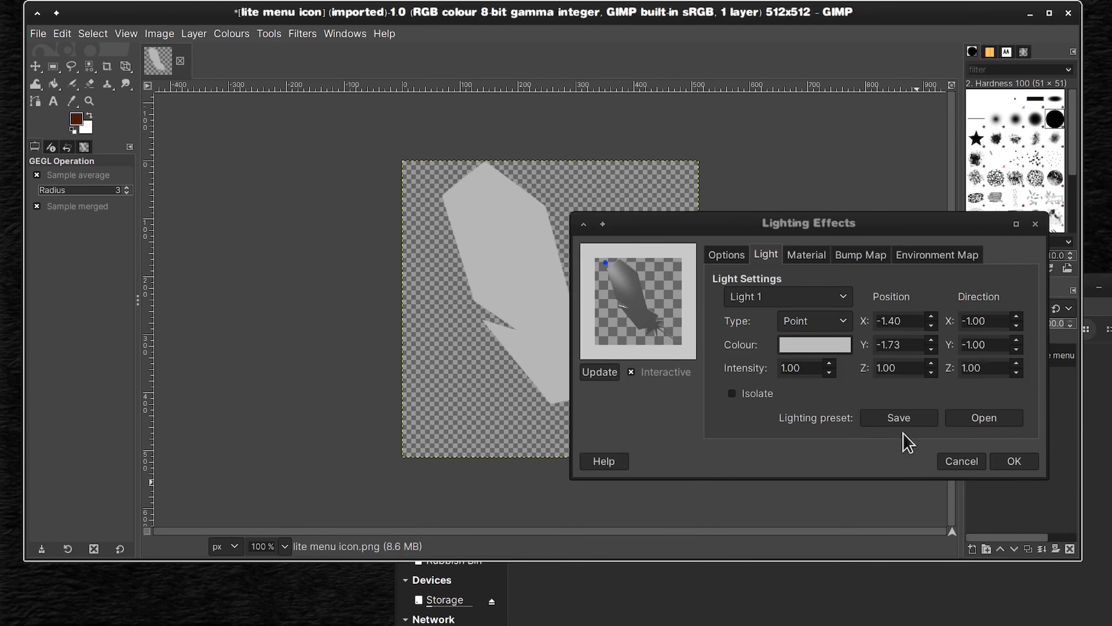
{"action": "left_click", "coordinate": [1021, 466]}
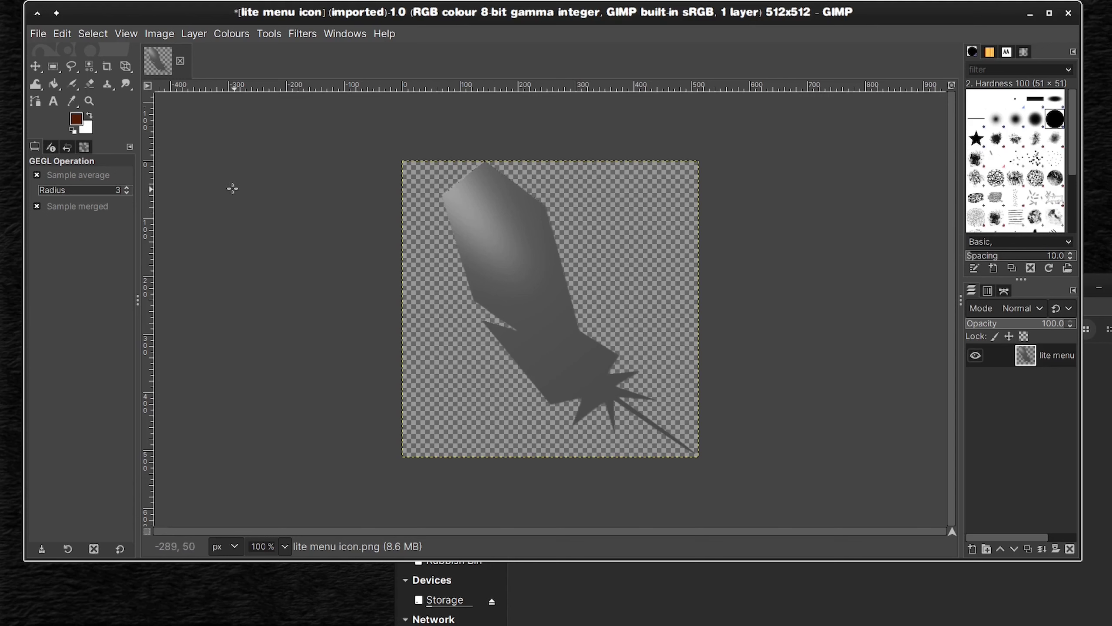
Step: Save the image as lite menu.xcf in the XCF Files folder on Storage
{"action": "left_click", "coordinate": [38, 34]}
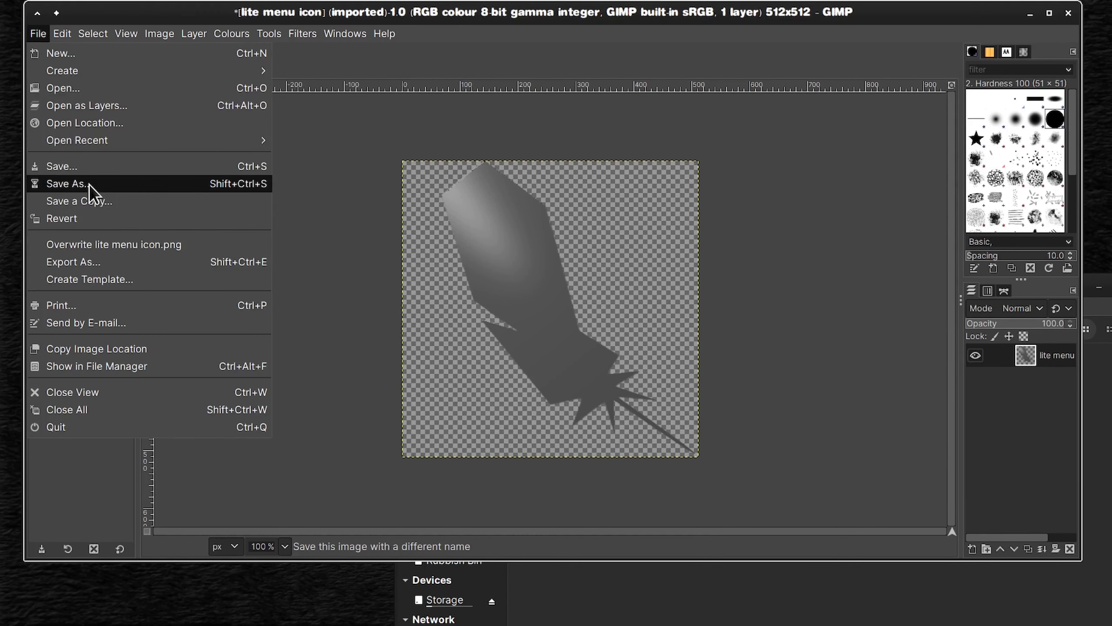
{"action": "left_click", "coordinate": [89, 184]}
{"action": "left_click", "coordinate": [182, 88]}
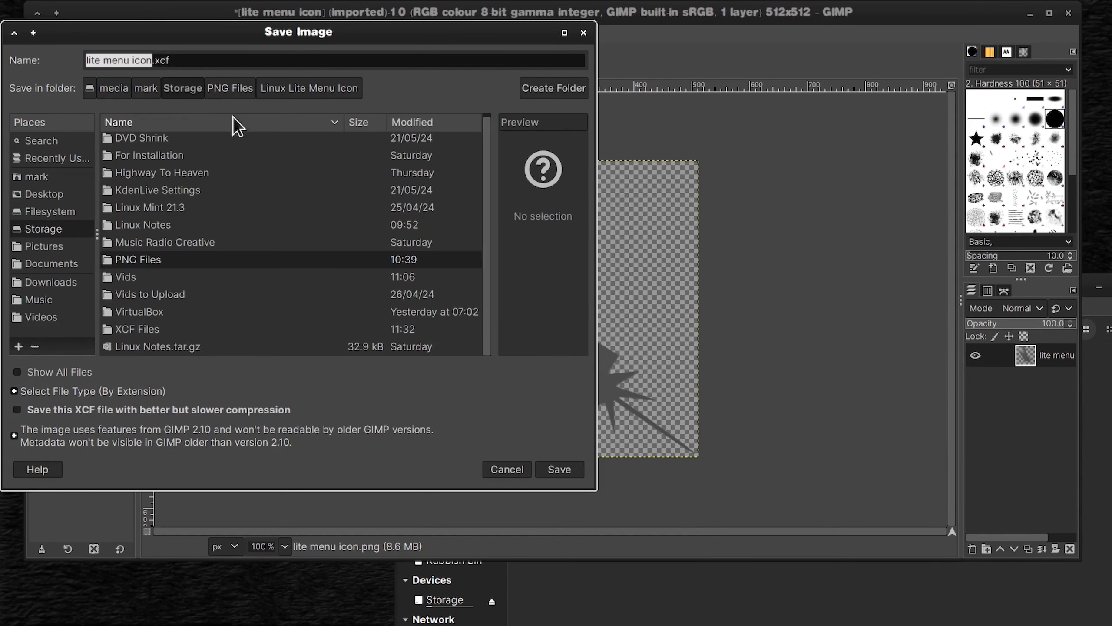
{"action": "double_click", "coordinate": [142, 329]}
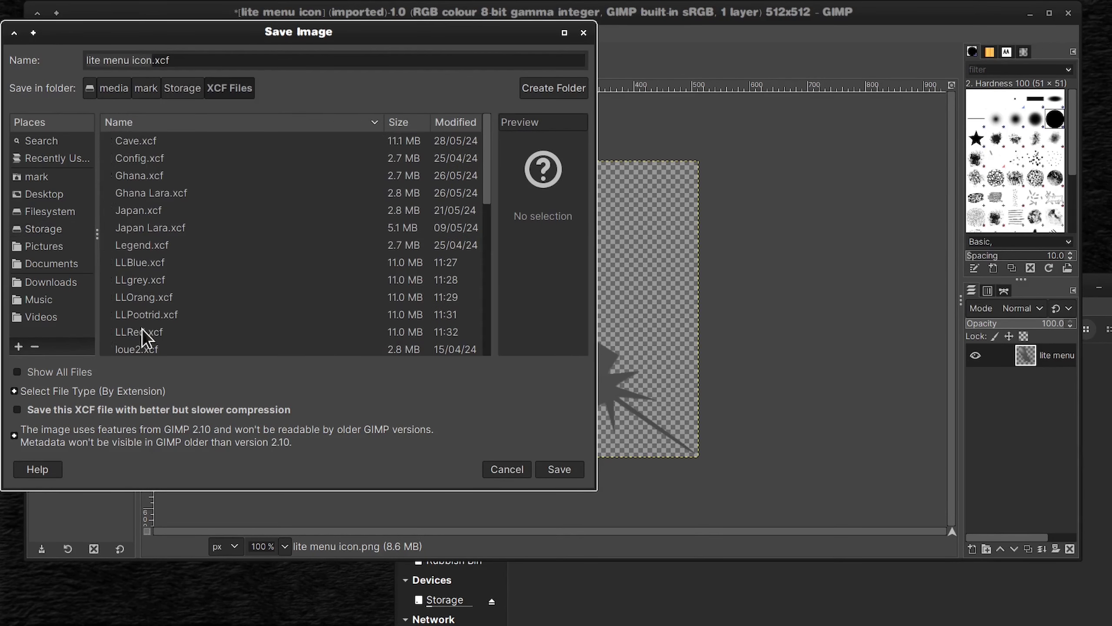
{"action": "double_click", "coordinate": [152, 62]}
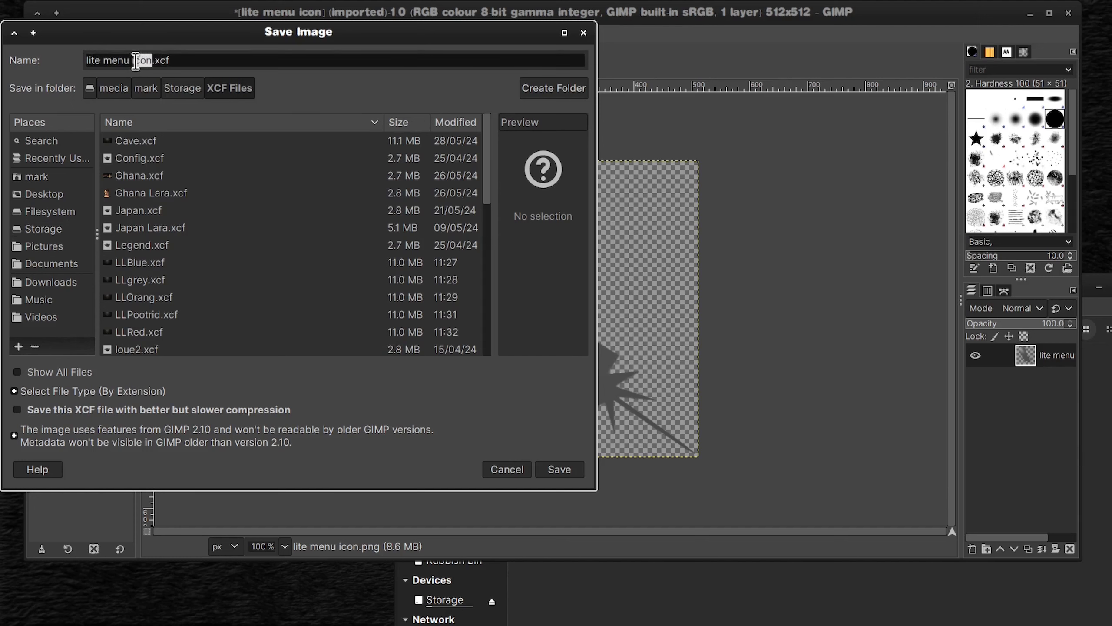
{"action": "key", "text": "BackSpace"}
{"action": "key", "text": "BackSpace"}
{"action": "left_click", "coordinate": [565, 469]}
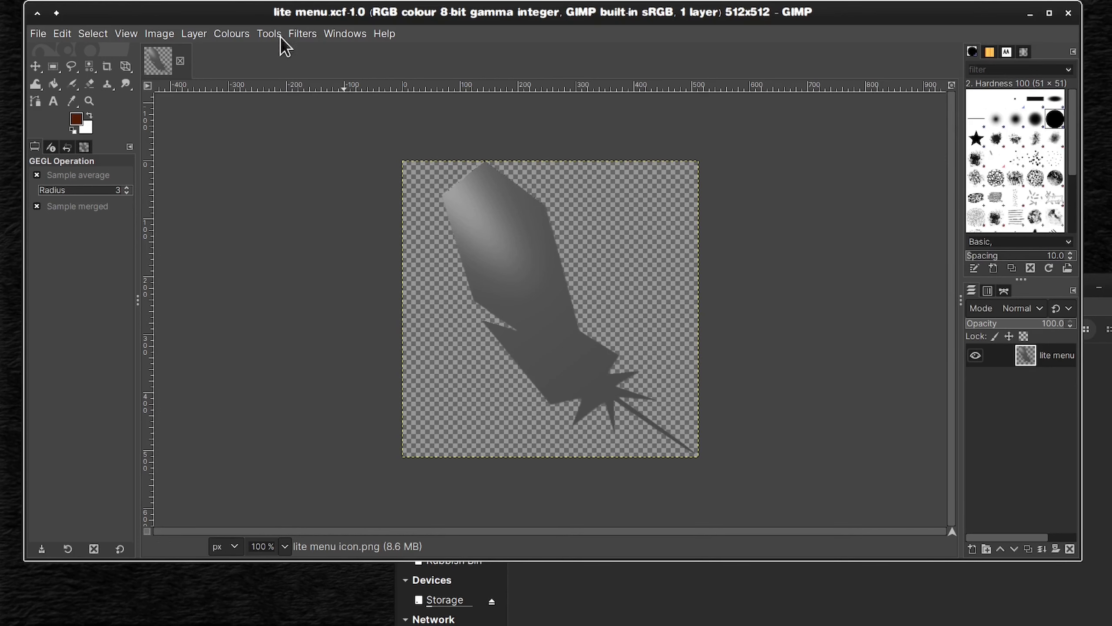
Step: Reopen Lighting Effects, place Light 1 left of the feather at about X -1.63, Y 0.03, and enable high quality preview and transparent background
{"action": "left_click", "coordinate": [302, 34]}
{"action": "left_click", "coordinate": [307, 72]}
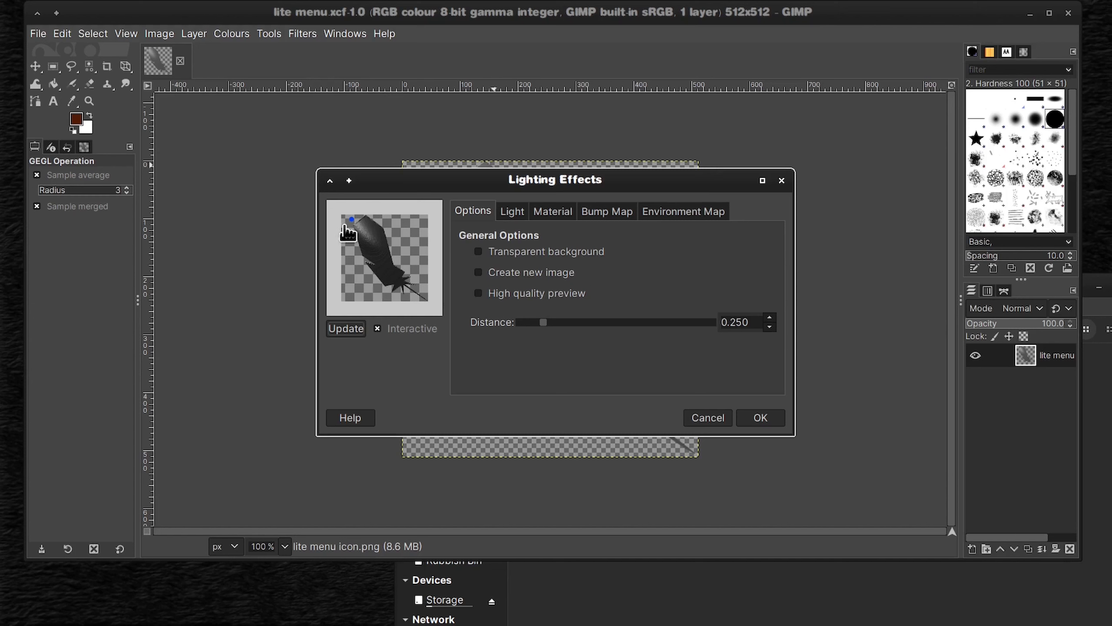
{"action": "mouse_move", "coordinate": [351, 219]}
{"action": "left_mouse_down"}
{"action": "mouse_move", "coordinate": [345, 267]}
{"action": "mouse_move", "coordinate": [344, 250]}
{"action": "mouse_move", "coordinate": [357, 255]}
{"action": "left_mouse_up"}
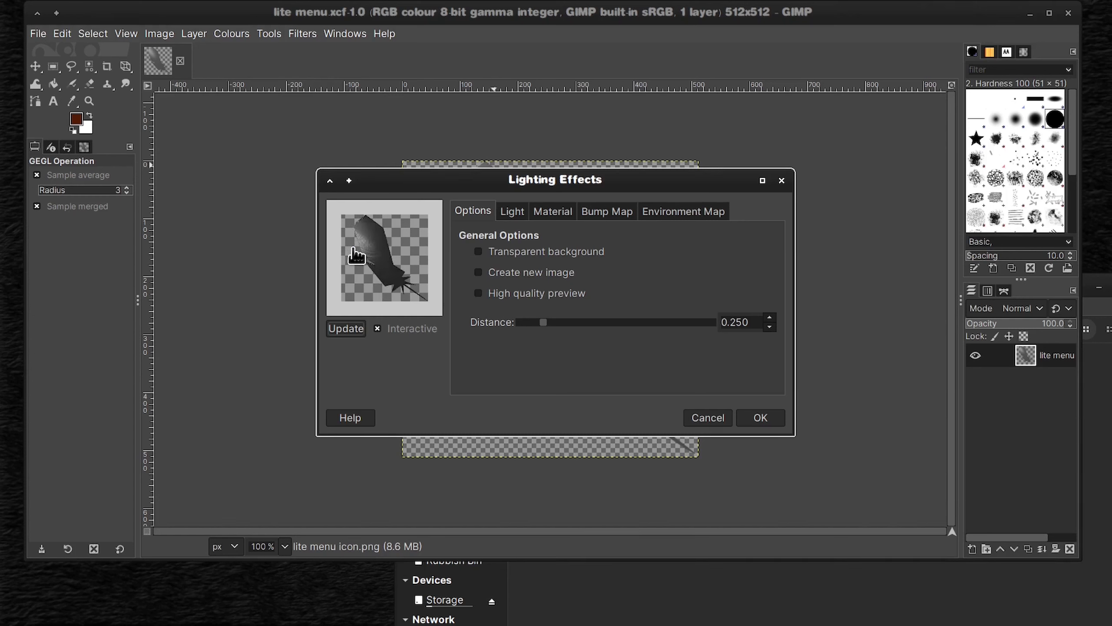
{"action": "left_click", "coordinate": [479, 294]}
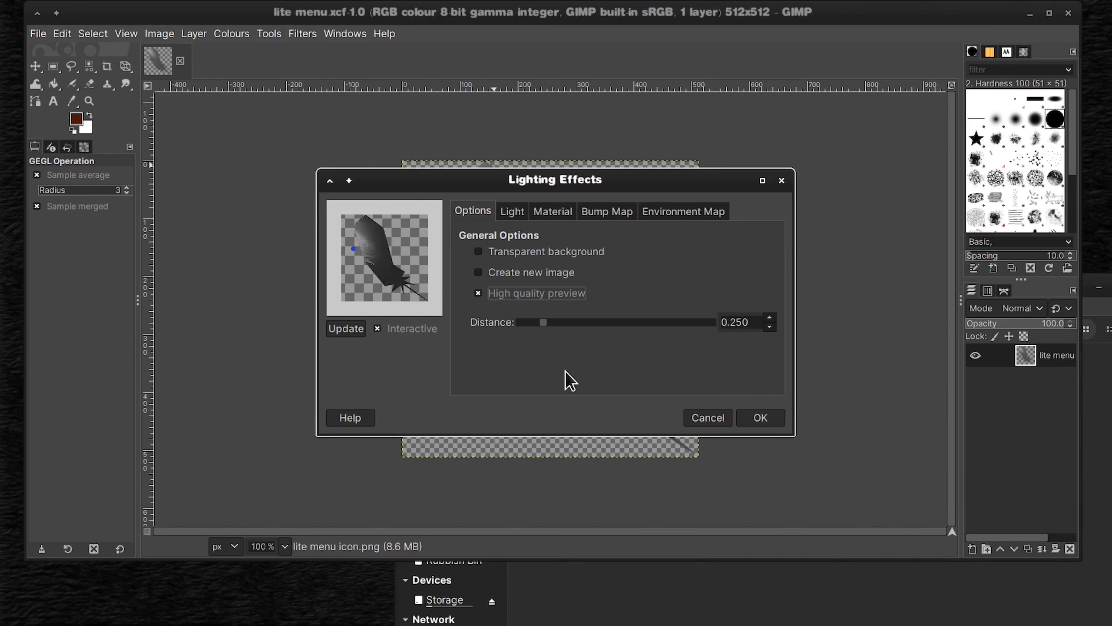
{"action": "mouse_move", "coordinate": [353, 249]}
{"action": "left_mouse_down"}
{"action": "mouse_move", "coordinate": [344, 235]}
{"action": "mouse_move", "coordinate": [352, 244]}
{"action": "mouse_move", "coordinate": [389, 226]}
{"action": "mouse_move", "coordinate": [415, 254]}
{"action": "mouse_move", "coordinate": [360, 235]}
{"action": "mouse_move", "coordinate": [348, 249]}
{"action": "left_mouse_up"}
{"action": "left_click", "coordinate": [517, 252]}
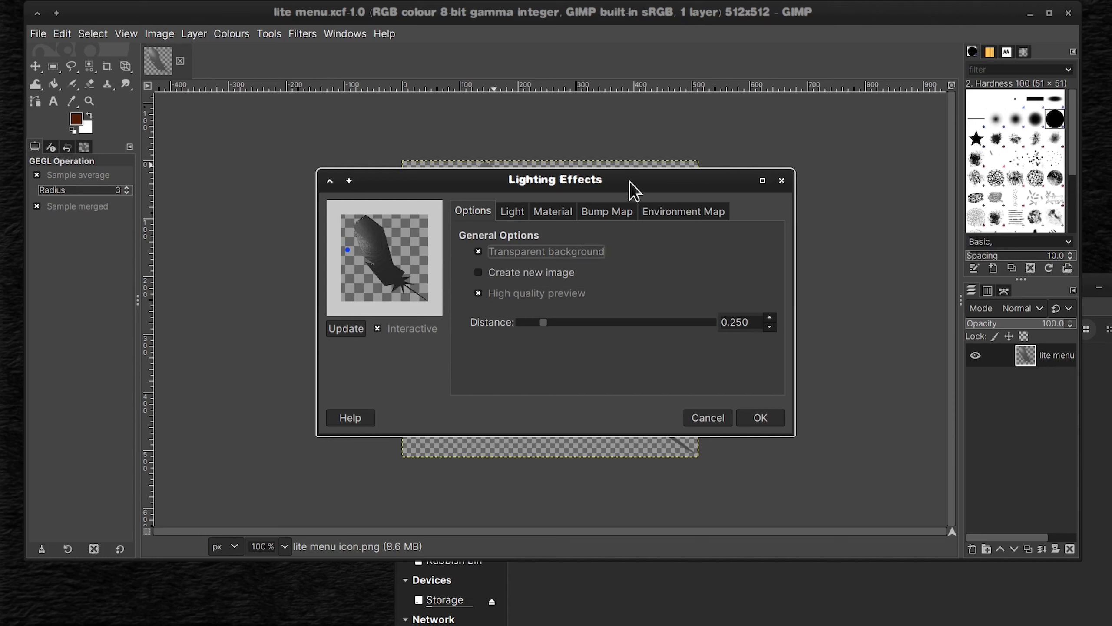
Step: Select Light 6, set its intensity to 1.60, and try isolating it in the preview
{"action": "left_click_drag", "start_coordinate": [629, 180], "coordinate": [782, 241]}
{"action": "left_click", "coordinate": [665, 271]}
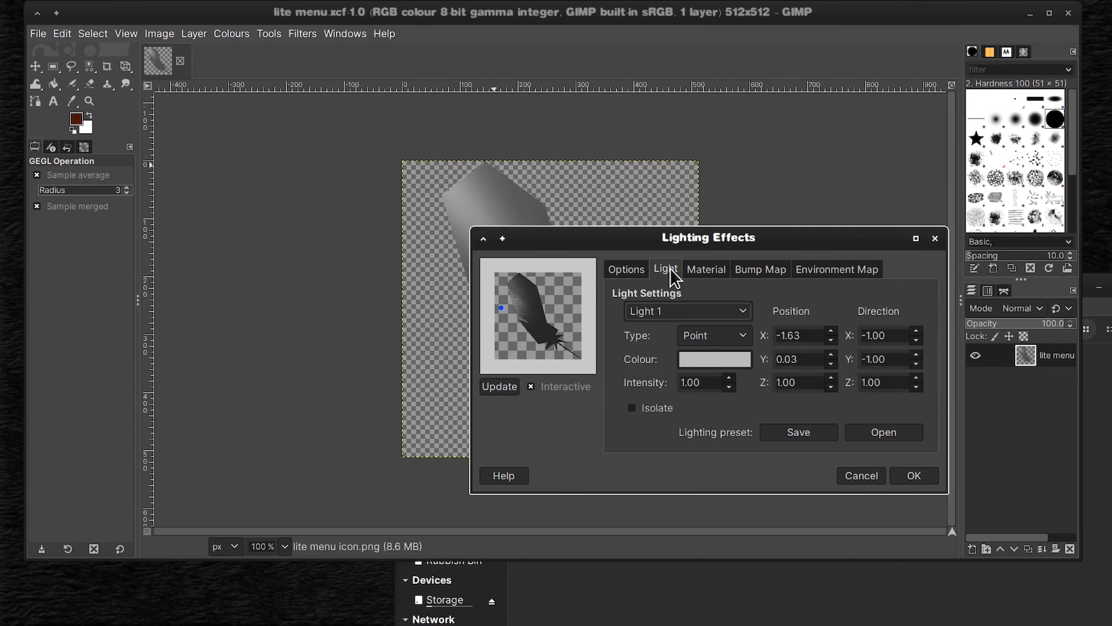
{"action": "left_click", "coordinate": [737, 313]}
{"action": "left_click", "coordinate": [723, 329]}
{"action": "left_click", "coordinate": [737, 316]}
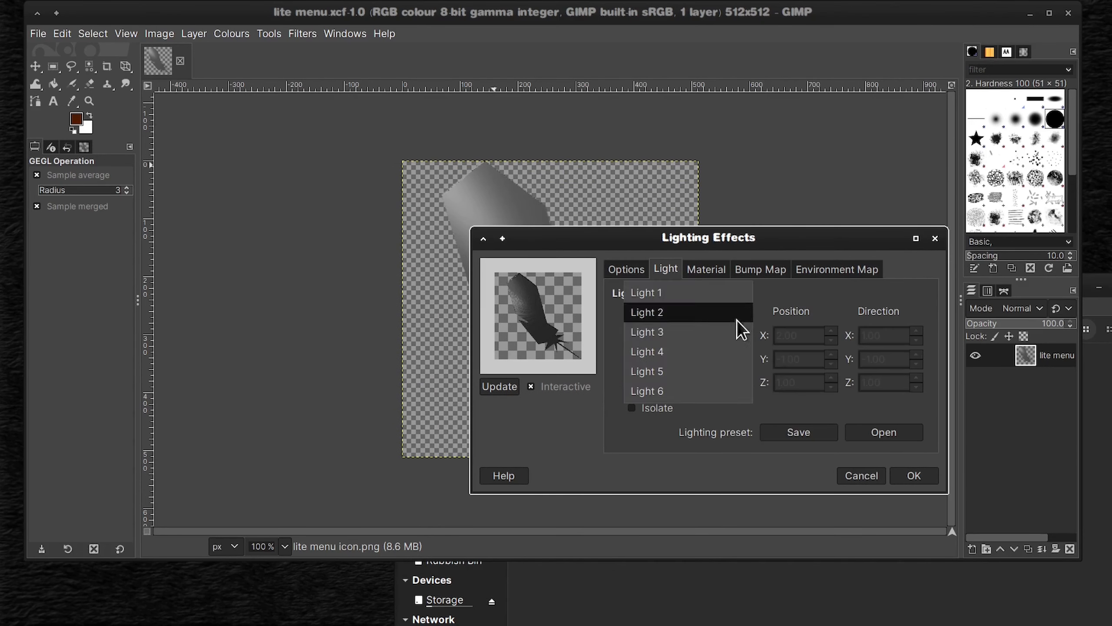
{"action": "left_click", "coordinate": [738, 329]}
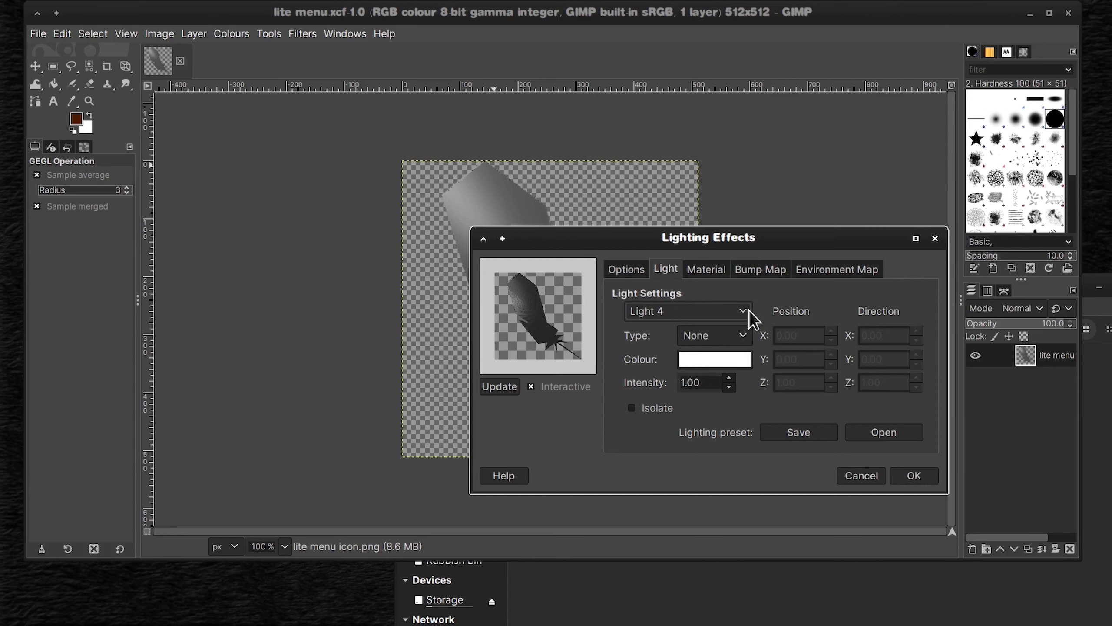
{"action": "left_click", "coordinate": [749, 309]}
{"action": "left_click", "coordinate": [735, 330]}
{"action": "left_click", "coordinate": [744, 311]}
{"action": "left_click", "coordinate": [737, 331]}
{"action": "left_click", "coordinate": [729, 378]}
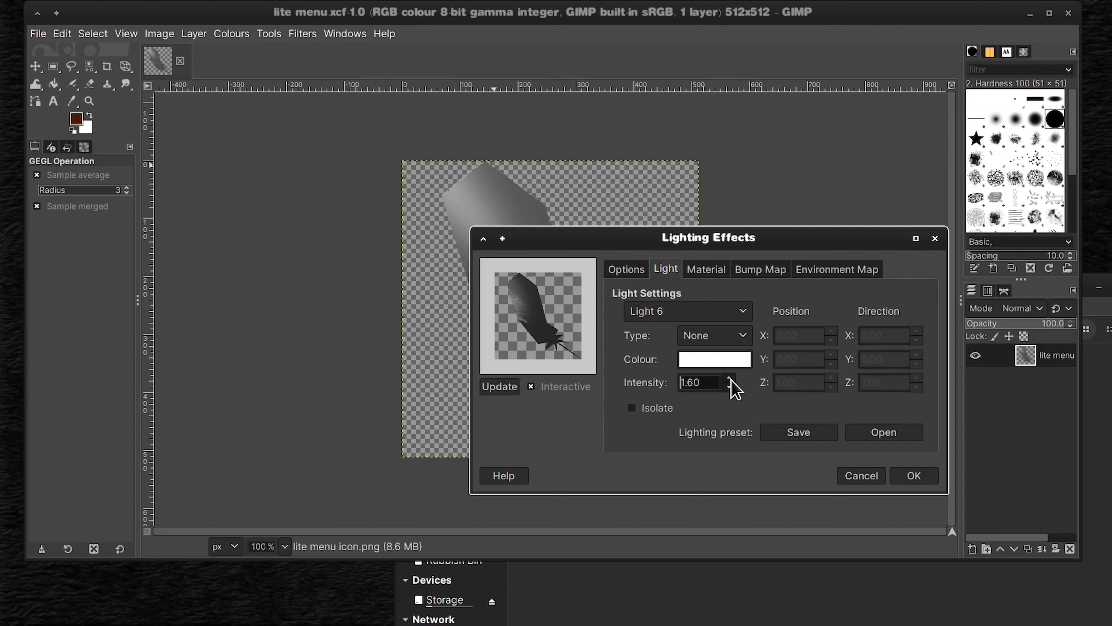
{"action": "left_click", "coordinate": [631, 408]}
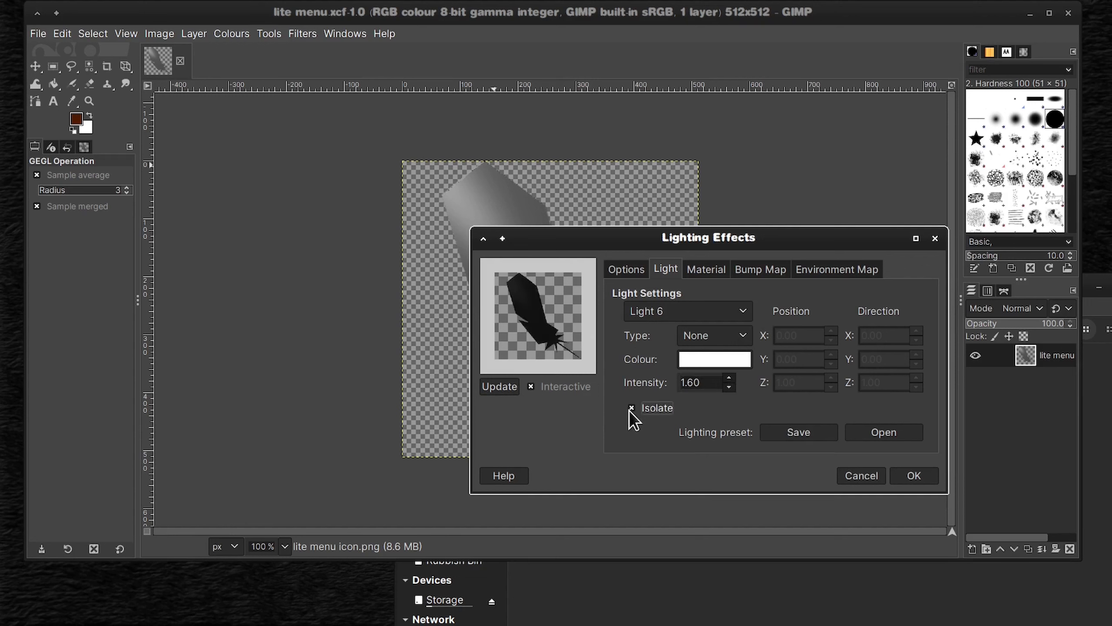
{"action": "left_click", "coordinate": [631, 408]}
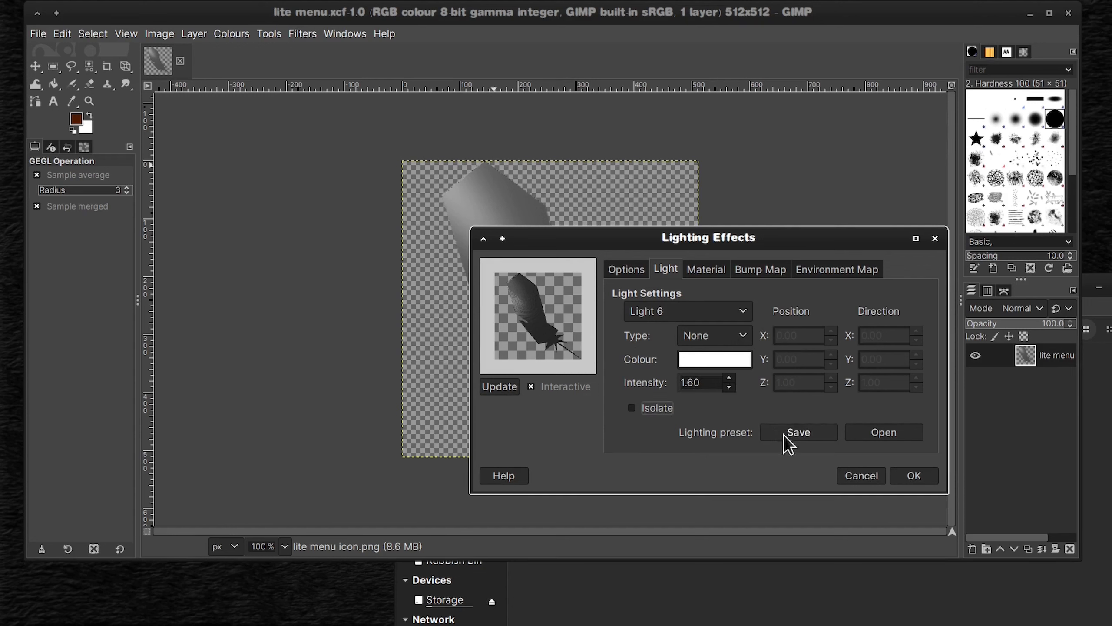
Step: Save the current lighting settings as a preset named light
{"action": "left_click", "coordinate": [810, 436]}
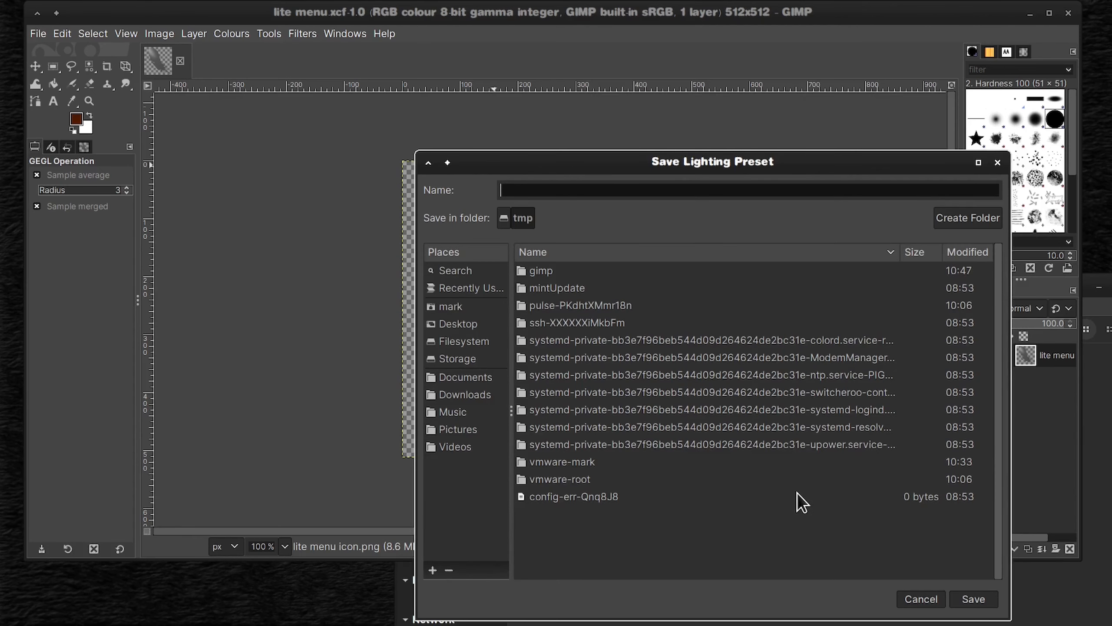
{"action": "type", "text": "light"}
{"action": "left_click", "coordinate": [966, 598]}
Step: Make Light 6 a Point light and place it on the feather's left side at about X -1.30, Y 0.13
{"action": "left_click", "coordinate": [744, 335]}
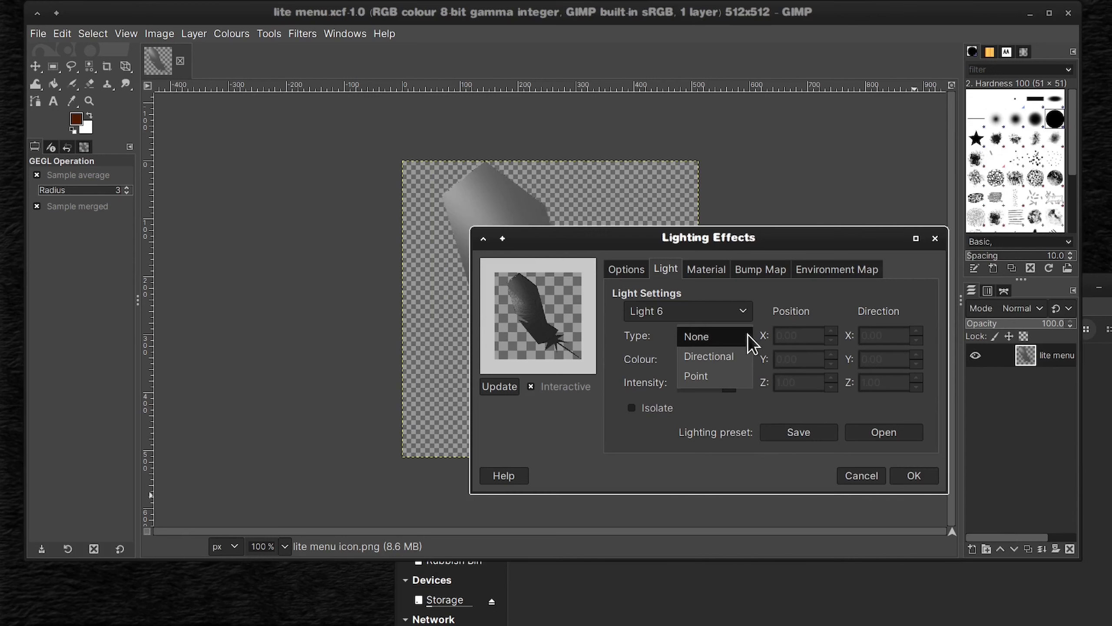
{"action": "left_click", "coordinate": [718, 355]}
{"action": "left_click", "coordinate": [744, 335]}
{"action": "left_click", "coordinate": [718, 355]}
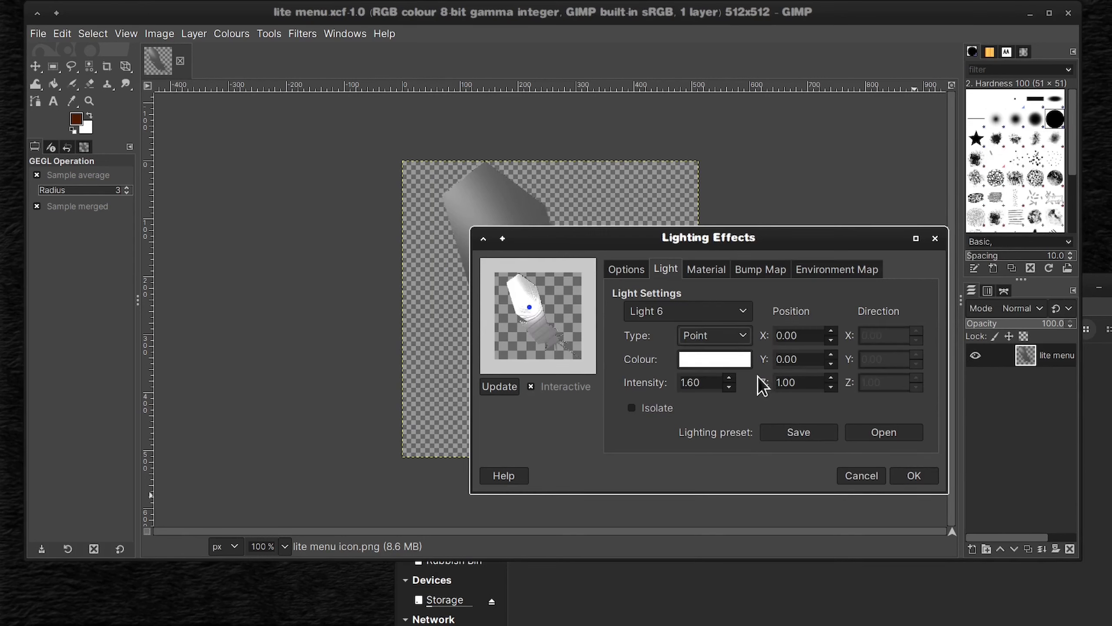
{"action": "left_click_drag", "start_coordinate": [530, 307], "coordinate": [507, 310]}
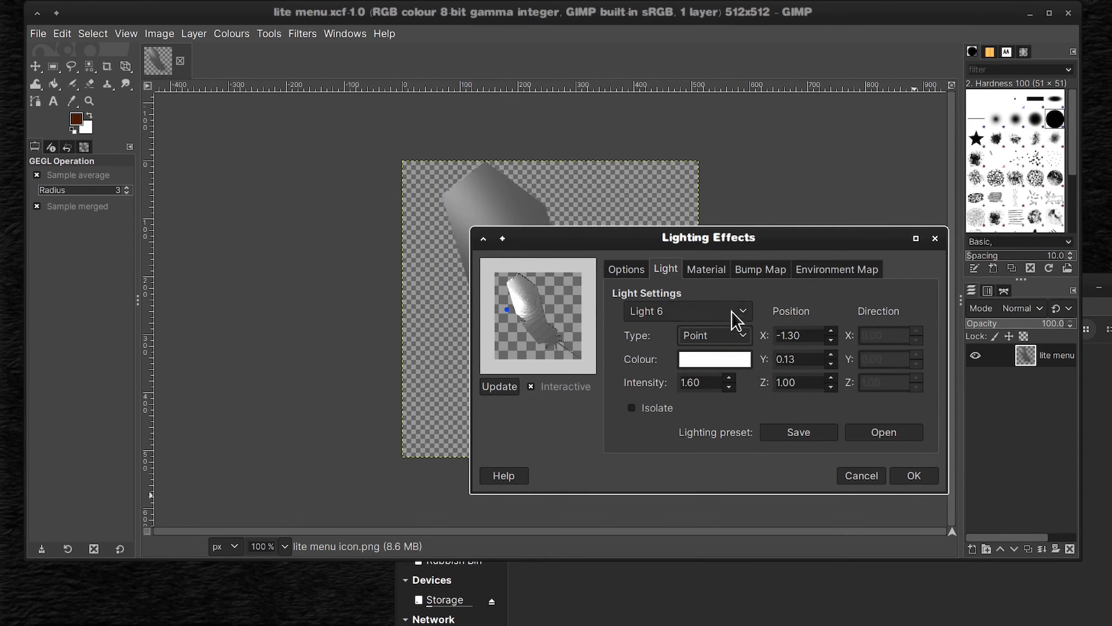
Step: Check the material properties and turn off bump mapping for the feather
{"action": "left_click", "coordinate": [727, 271]}
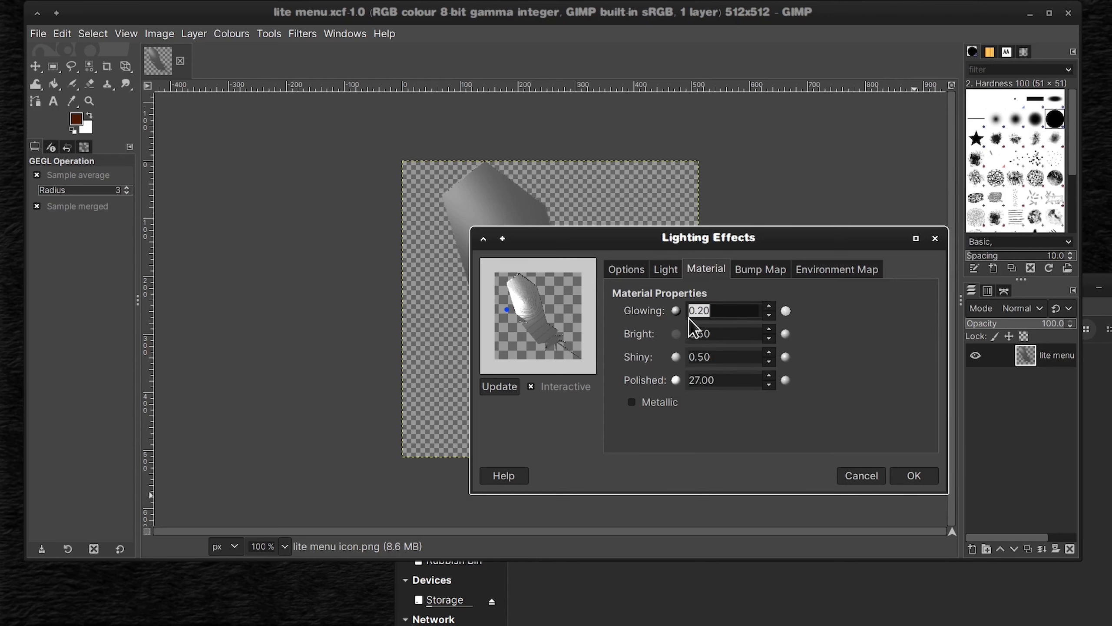
{"action": "left_click", "coordinate": [754, 269]}
{"action": "left_click", "coordinate": [620, 295]}
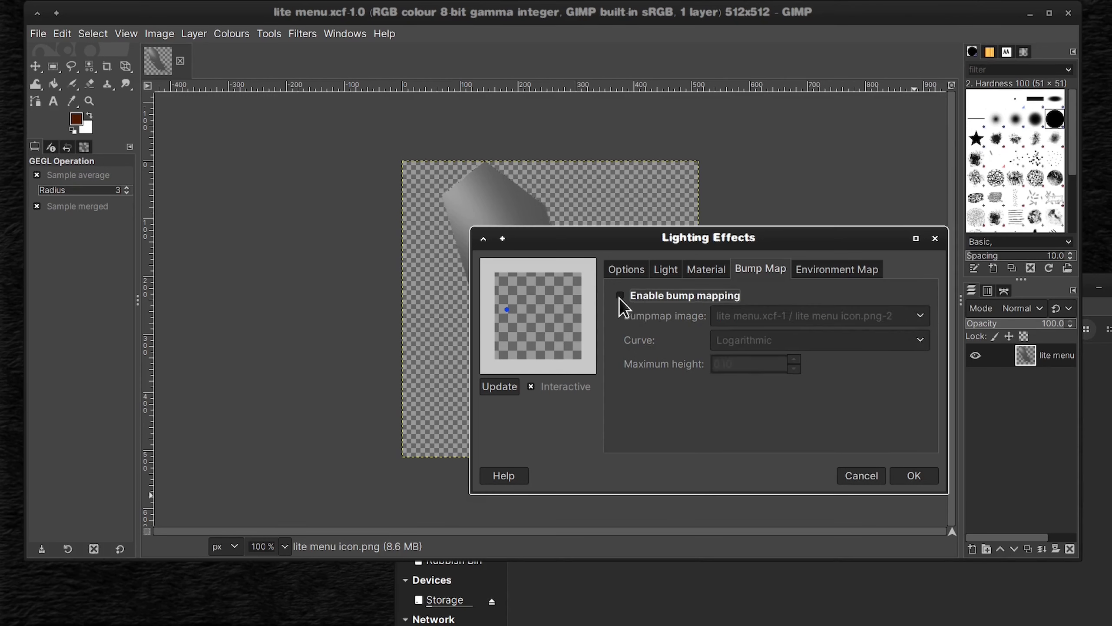
Step: Enable bump mapping for the feather and set its curve to Linear
{"action": "left_click", "coordinate": [620, 295]}
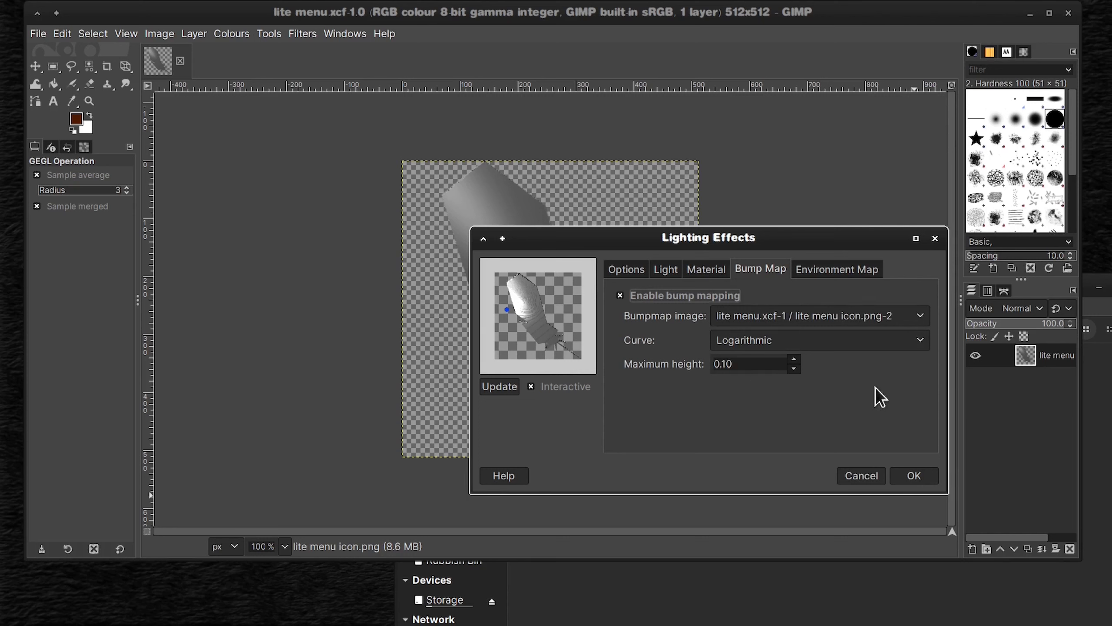
{"action": "left_click", "coordinate": [920, 340]}
{"action": "left_click", "coordinate": [800, 323]}
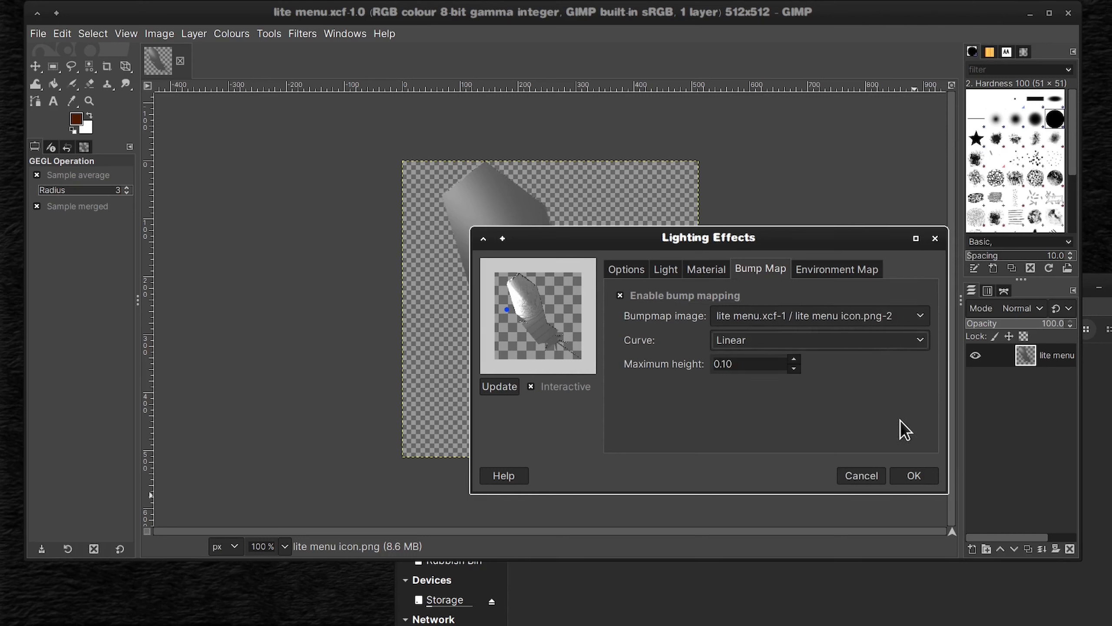
Step: Try environment mapping on the feather, check the environment image choices, and turn it off
{"action": "left_click", "coordinate": [834, 271]}
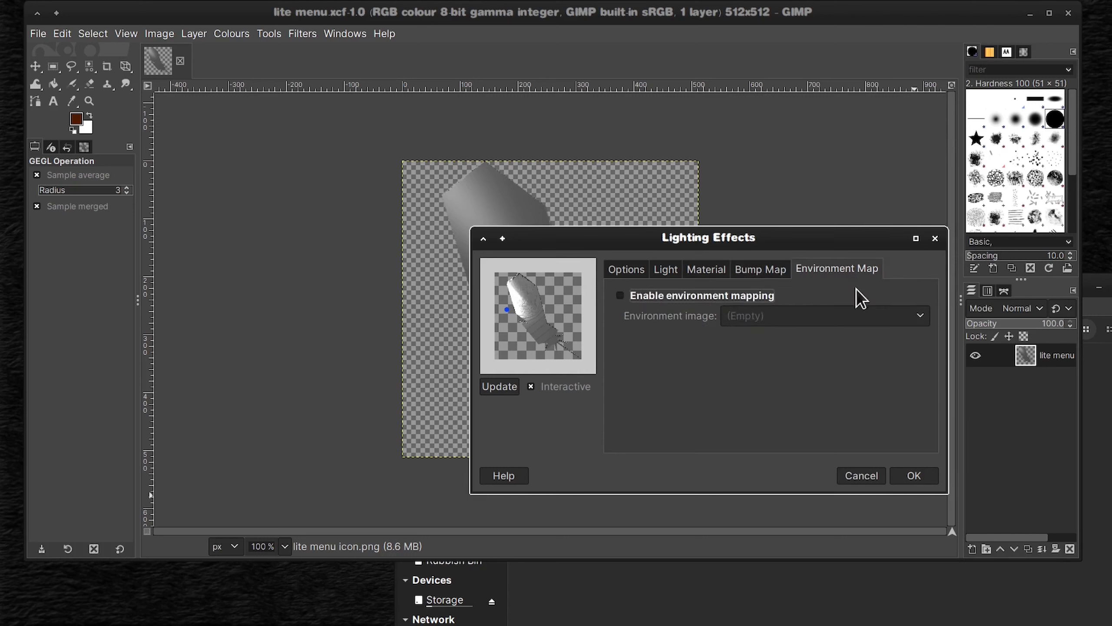
{"action": "left_click", "coordinate": [620, 299]}
{"action": "left_click", "coordinate": [918, 318]}
{"action": "left_click", "coordinate": [850, 318]}
{"action": "left_click", "coordinate": [714, 297]}
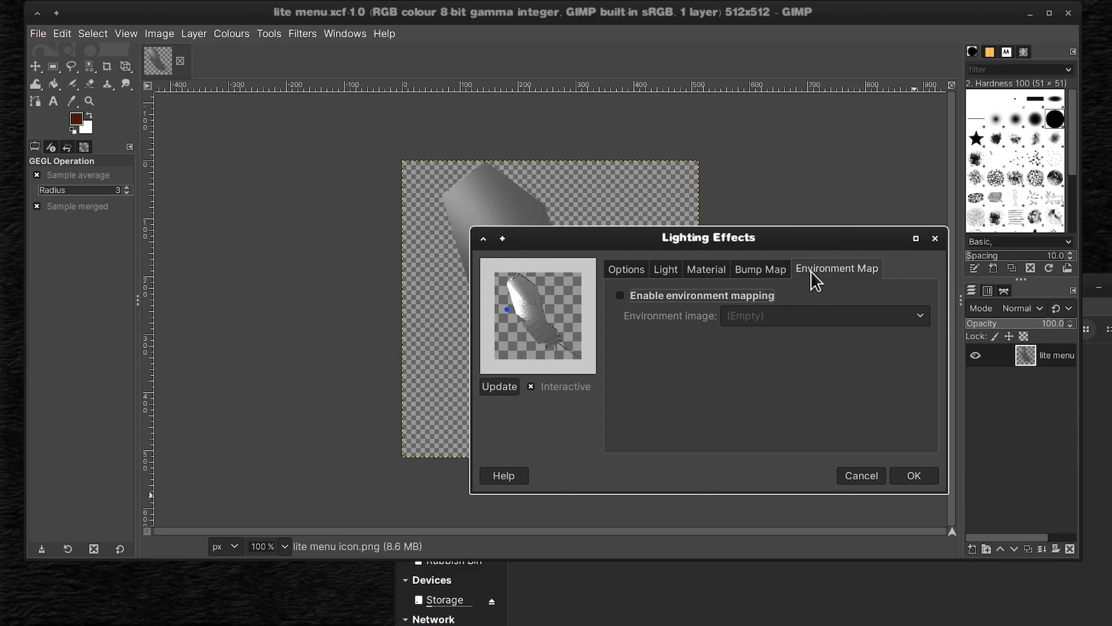
Step: Render the lighting effect into a new image, and close that image without saving it
{"action": "left_click", "coordinate": [626, 270]}
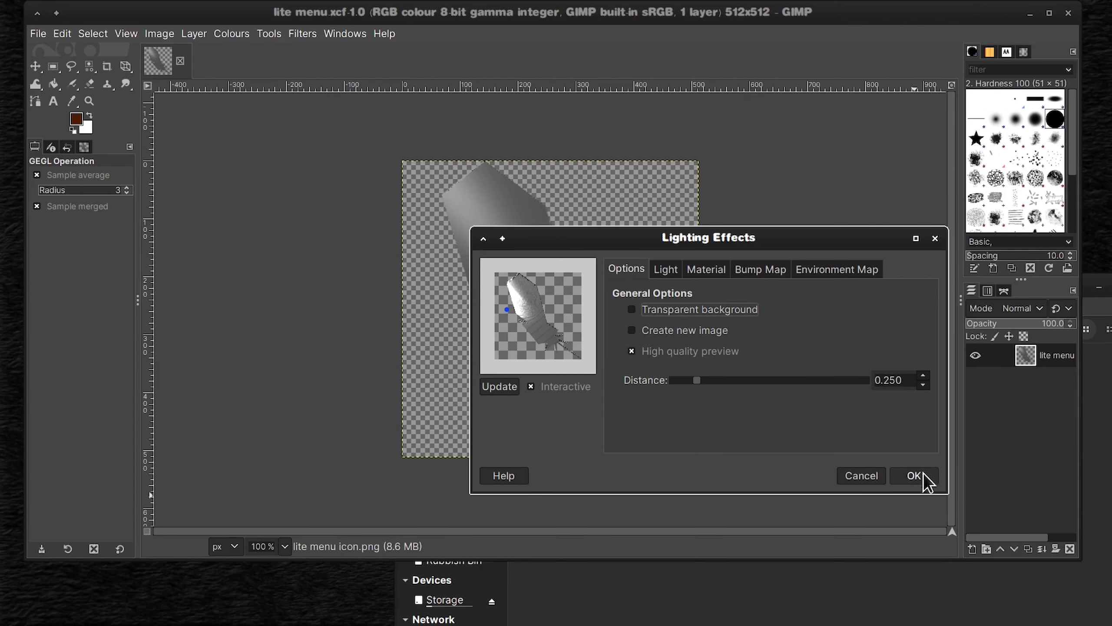
{"action": "left_click", "coordinate": [631, 329]}
{"action": "left_click", "coordinate": [914, 475]}
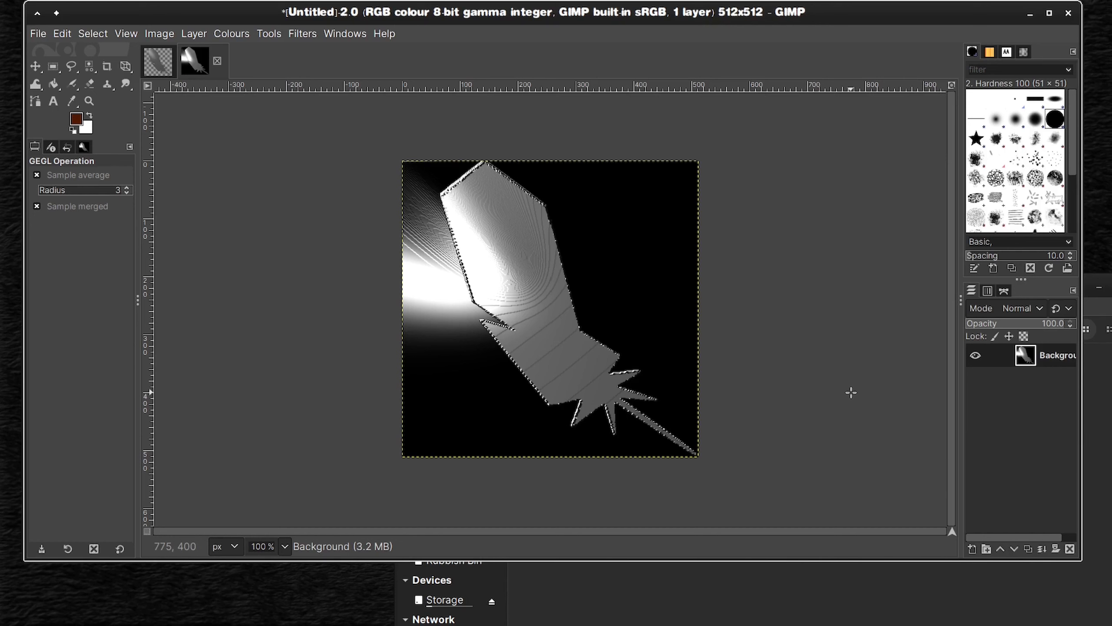
{"action": "left_click", "coordinate": [217, 61]}
{"action": "left_click", "coordinate": [634, 364]}
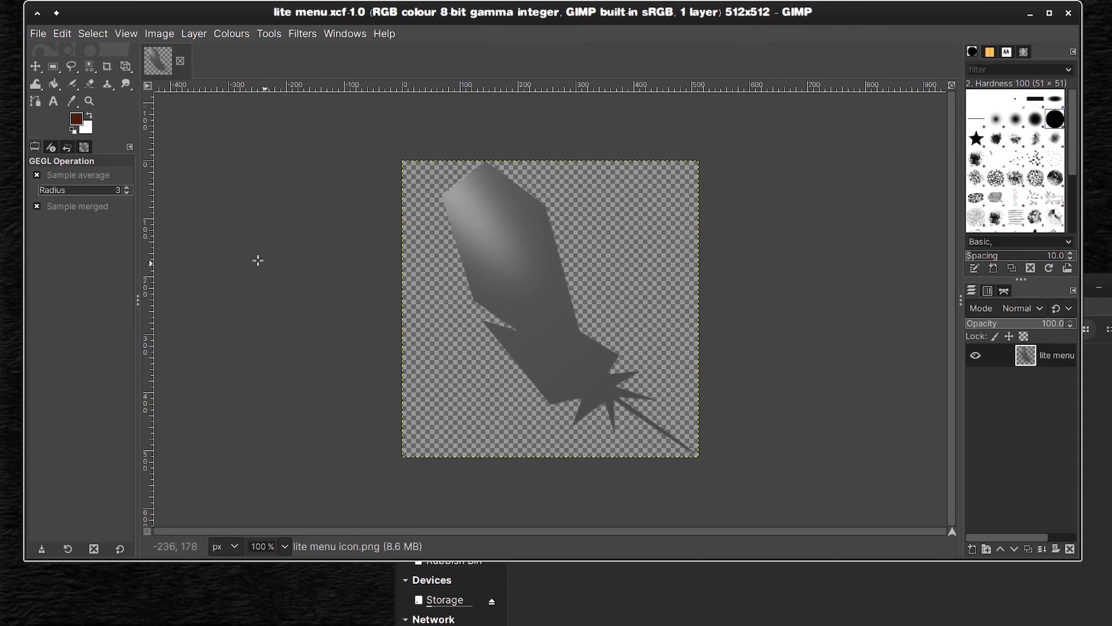
Step: Reopen Lighting Effects, set the distance to 0.336, and turn off new image creation and the high quality preview
{"action": "left_click", "coordinate": [301, 34]}
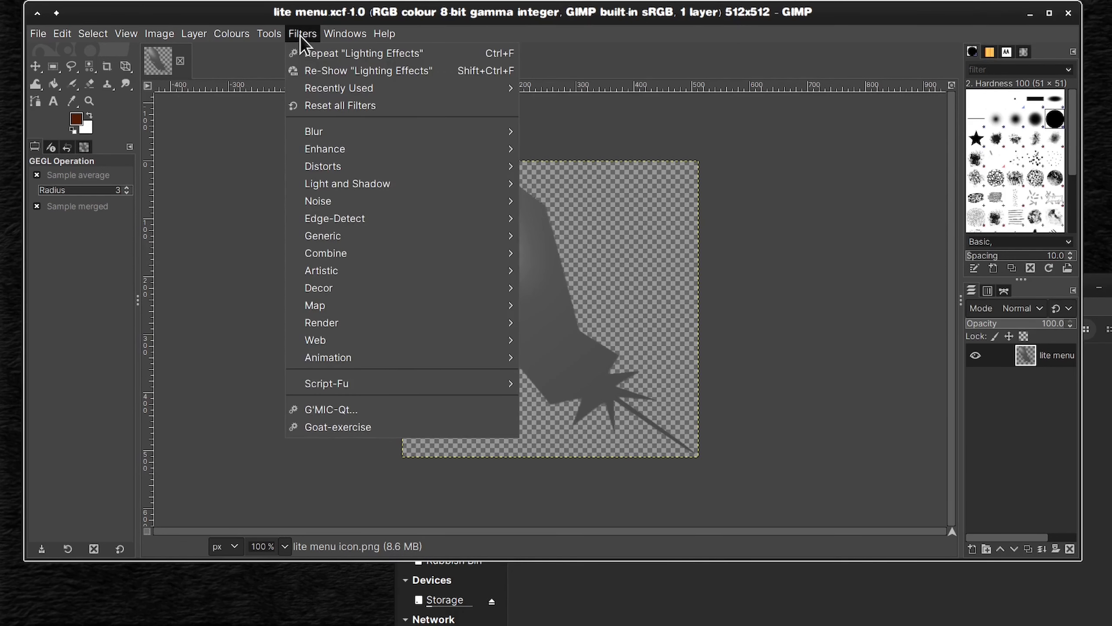
{"action": "left_click", "coordinate": [314, 70]}
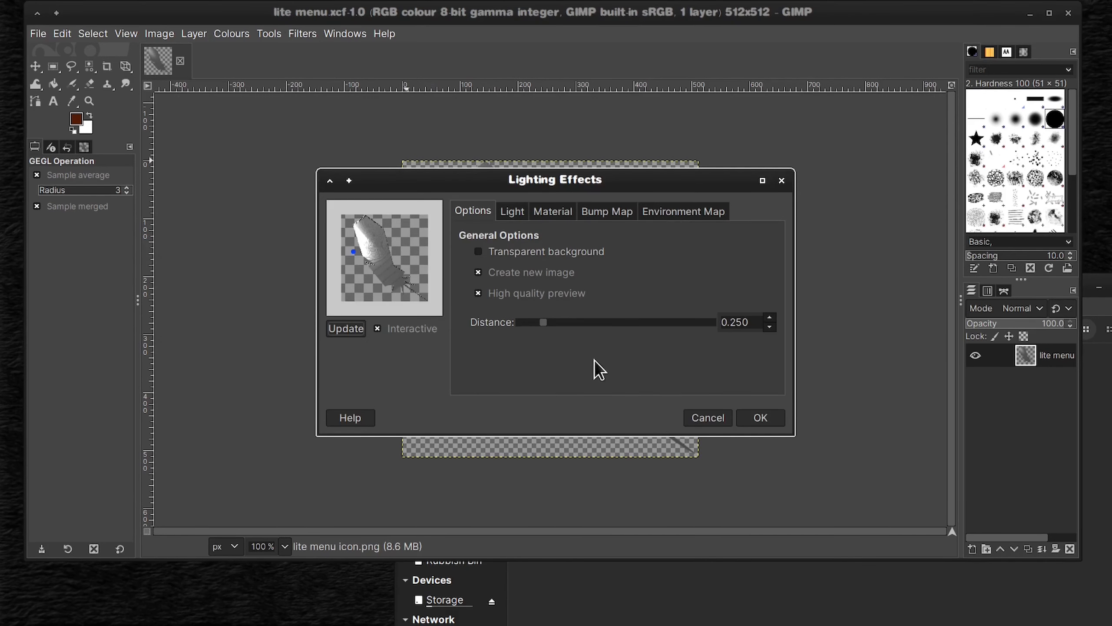
{"action": "left_click_drag", "start_coordinate": [543, 322], "coordinate": [558, 323]}
{"action": "left_click_drag", "start_coordinate": [542, 322], "coordinate": [552, 322]}
{"action": "left_click", "coordinate": [479, 293]}
{"action": "left_click", "coordinate": [478, 272]}
Step: Move the light to the upper-left of the feather's tip and disable bump mapping
{"action": "mouse_move", "coordinate": [361, 253]}
{"action": "left_mouse_down"}
{"action": "mouse_move", "coordinate": [335, 213]}
{"action": "mouse_move", "coordinate": [347, 216]}
{"action": "left_mouse_up"}
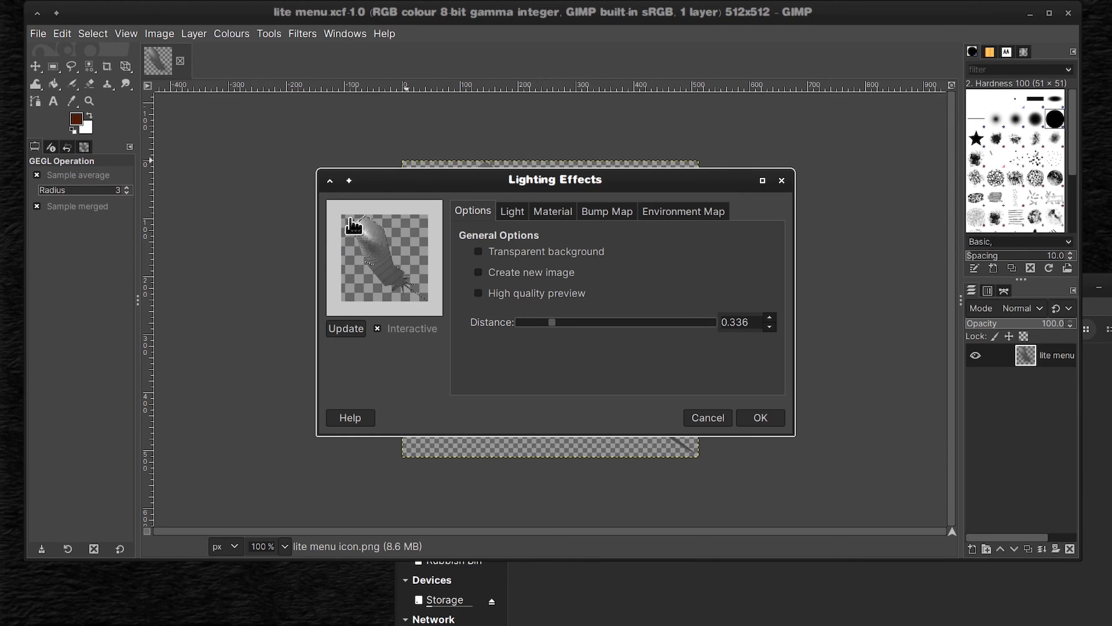
{"action": "left_click", "coordinate": [607, 211]}
{"action": "left_click", "coordinate": [495, 242]}
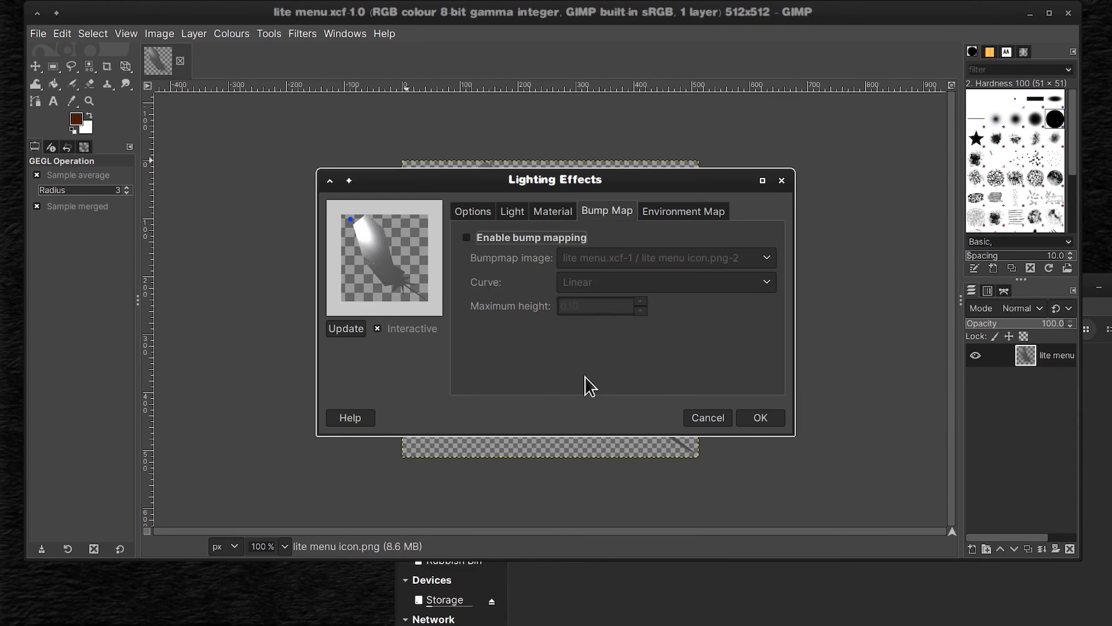
{"action": "left_click", "coordinate": [472, 211]}
{"action": "left_click_drag", "start_coordinate": [355, 225], "coordinate": [349, 227]}
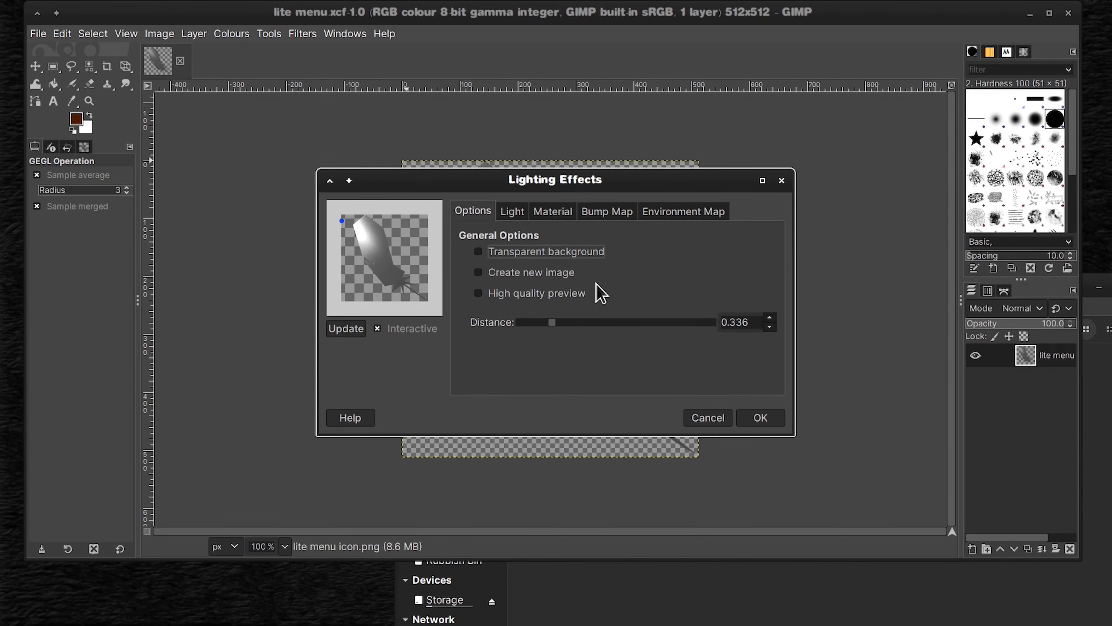
Step: Apply the lighting effect to the feather and undo it
{"action": "key", "text": "Return"}
{"action": "left_click", "coordinate": [61, 33]}
{"action": "left_click", "coordinate": [121, 53]}
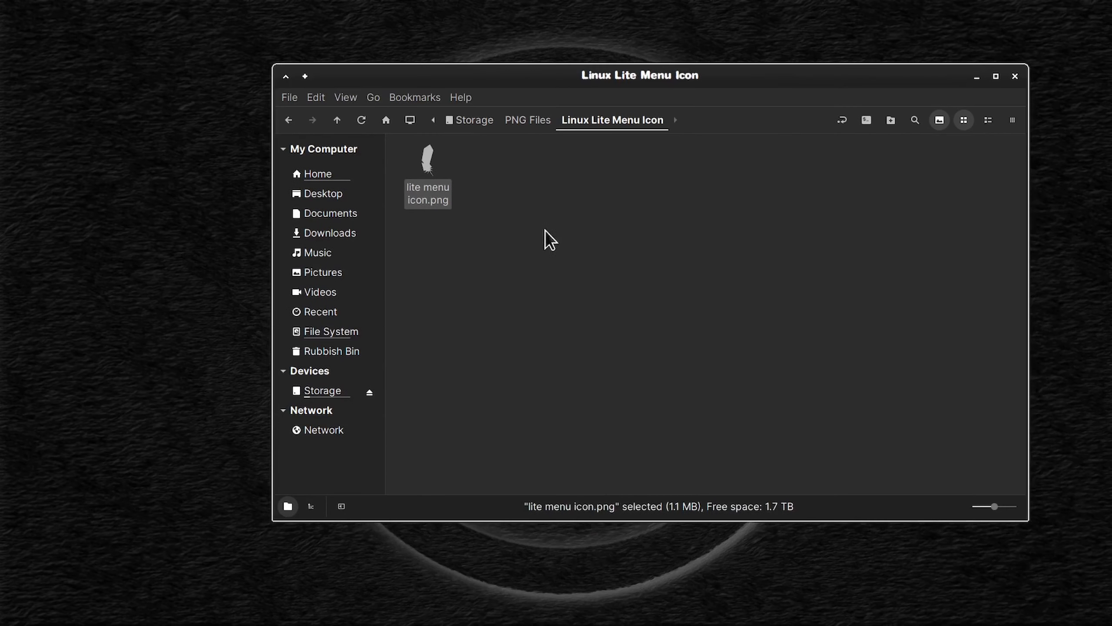
Step: Export the feather as lite menu.png to PNG Files/Linux Lite Menu Icon with compression level 0
{"action": "left_click", "coordinate": [546, 238]}
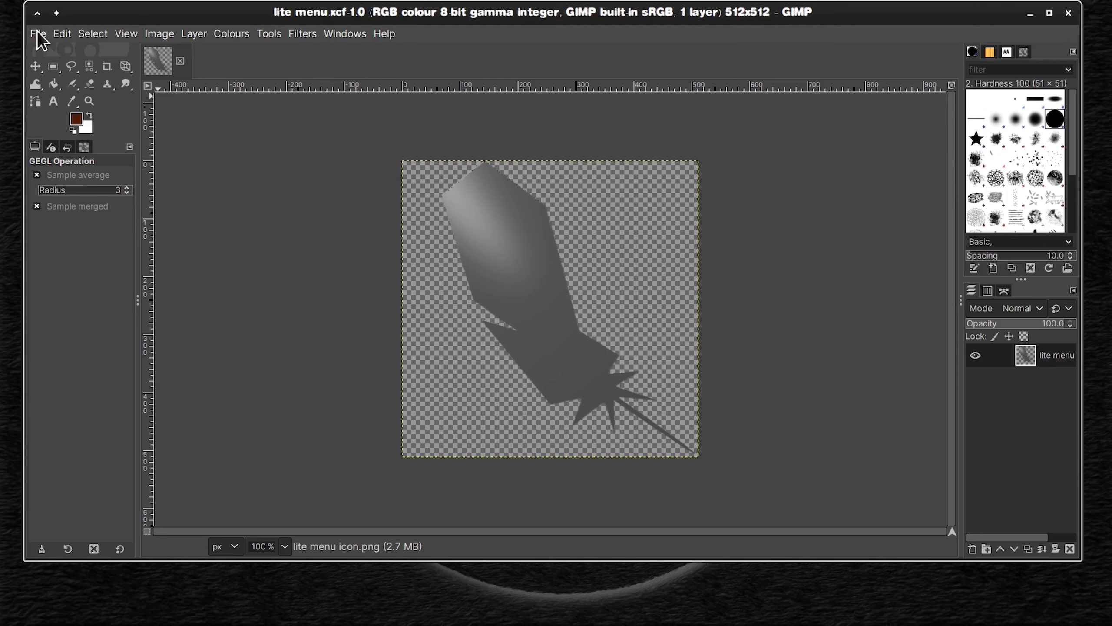
{"action": "left_click", "coordinate": [38, 33]}
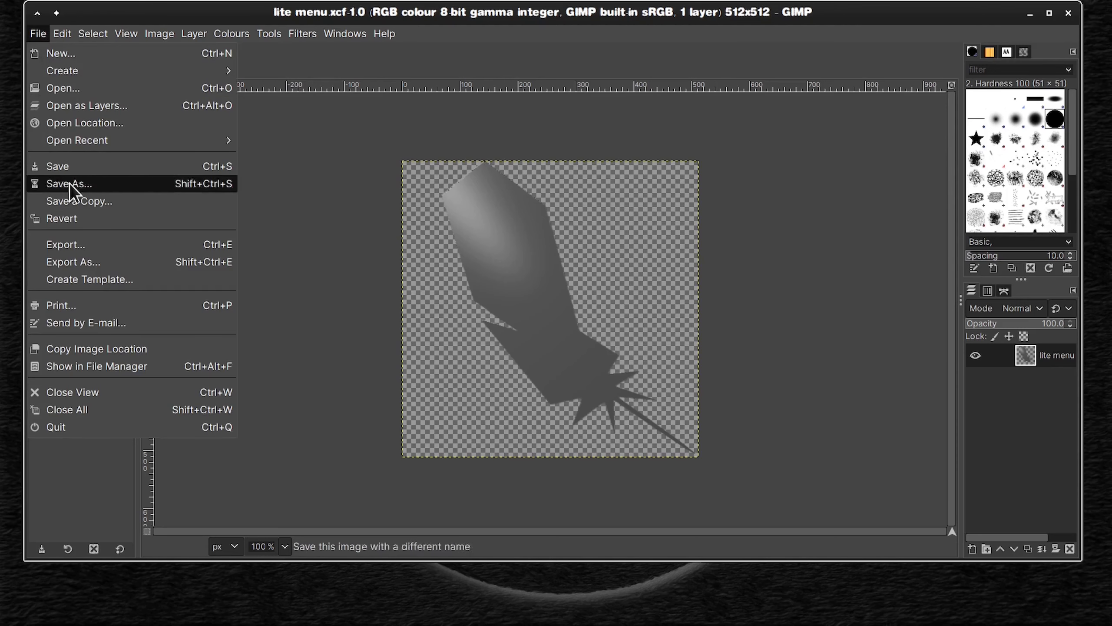
{"action": "left_click", "coordinate": [99, 262]}
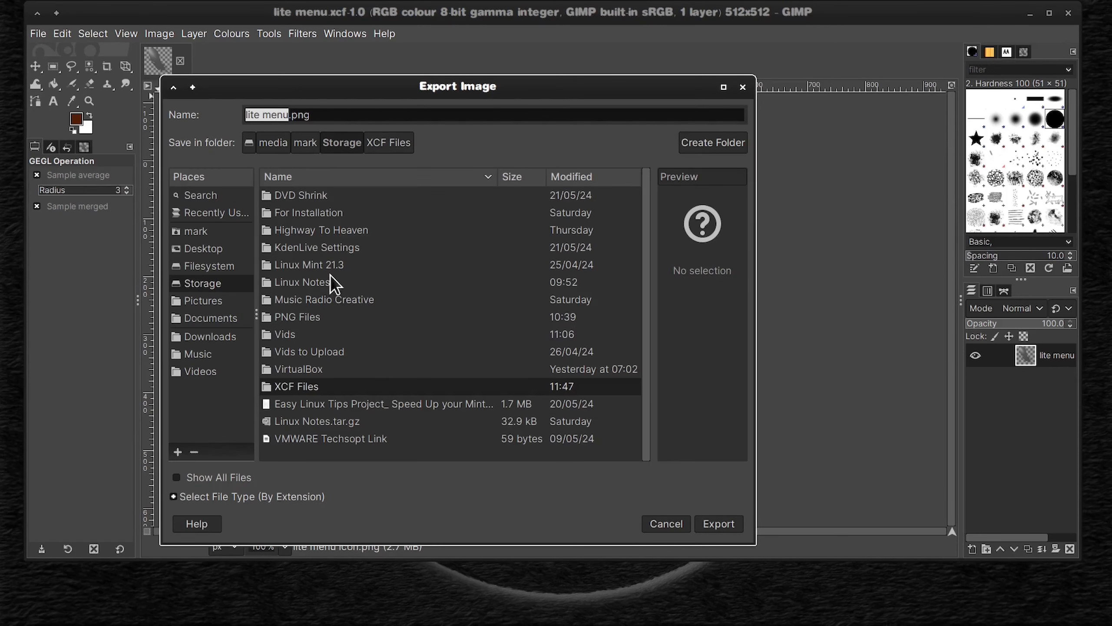
{"action": "double_click", "coordinate": [297, 318]}
{"action": "double_click", "coordinate": [324, 194]}
{"action": "left_click", "coordinate": [715, 522]}
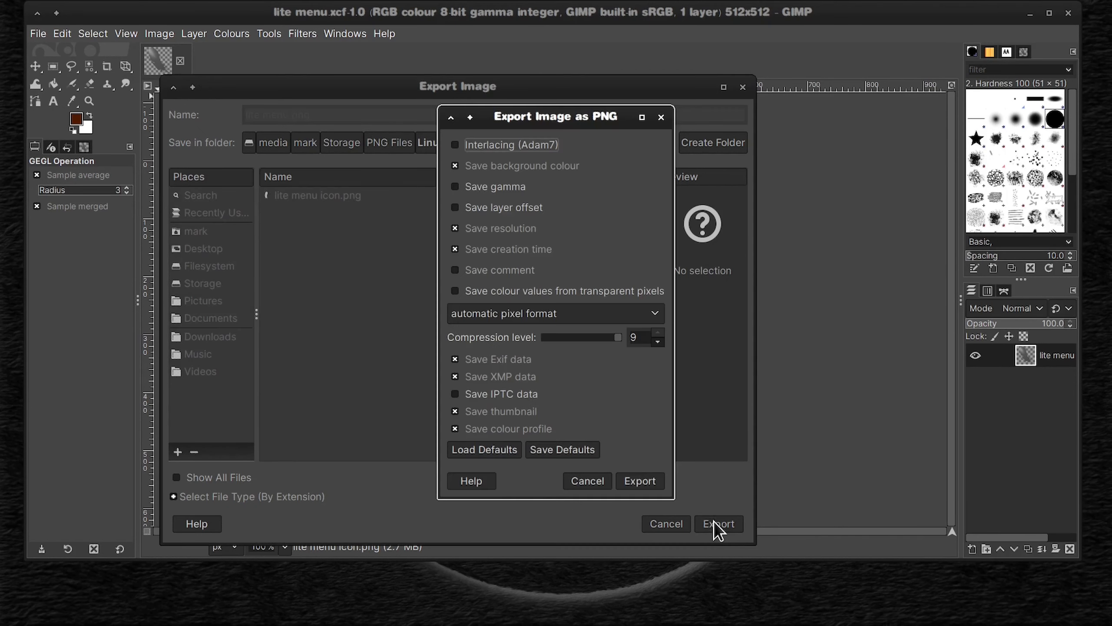
{"action": "left_click_drag", "start_coordinate": [619, 338], "coordinate": [501, 341]}
{"action": "left_click", "coordinate": [641, 480]}
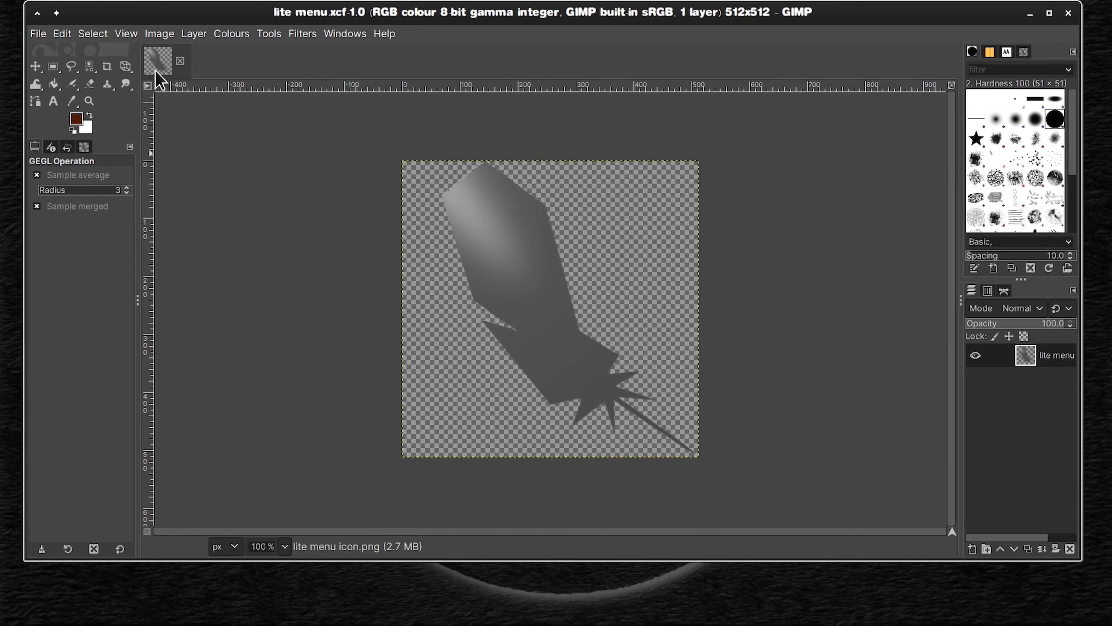
Step: Close the feather image and open LLBlue.xcf from the XCF Files folder in GIMP
{"action": "left_click", "coordinate": [180, 61]}
{"action": "mouse_move", "coordinate": [318, 604]}
{"action": "left_click", "coordinate": [305, 533]}
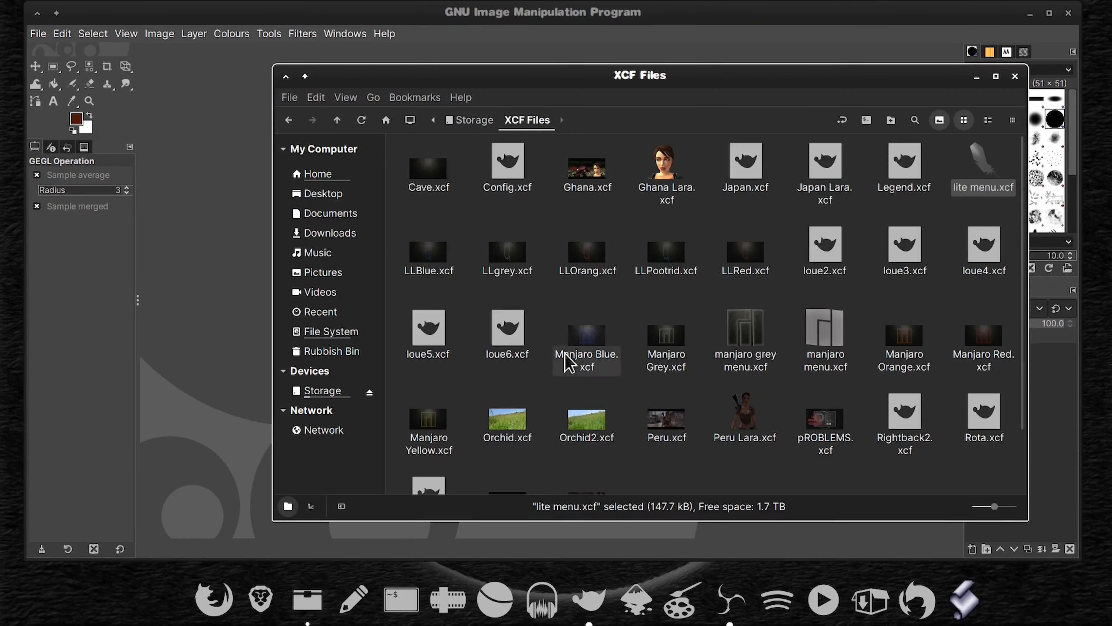
{"action": "left_click_drag", "start_coordinate": [671, 81], "coordinate": [809, 123]}
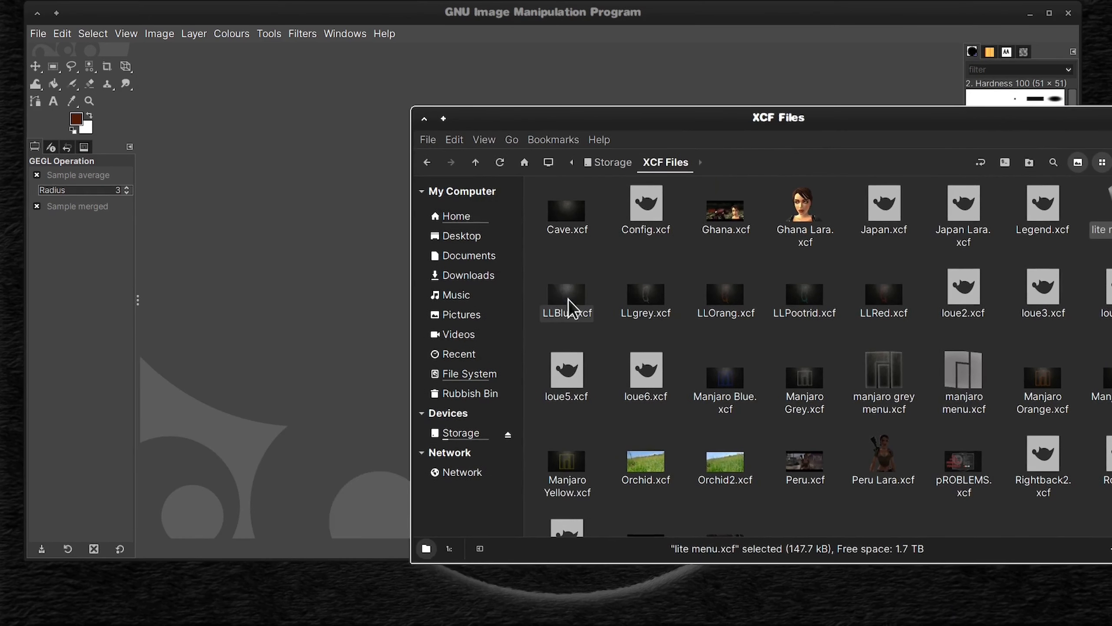
{"action": "left_click_drag", "start_coordinate": [569, 307], "coordinate": [370, 238]}
Step: Export the blue feather wallpaper as LLBlue.png to PNG Files/Linux Lite Menu Icon with compression level 0
{"action": "left_click", "coordinate": [38, 34]}
{"action": "left_click", "coordinate": [79, 260]}
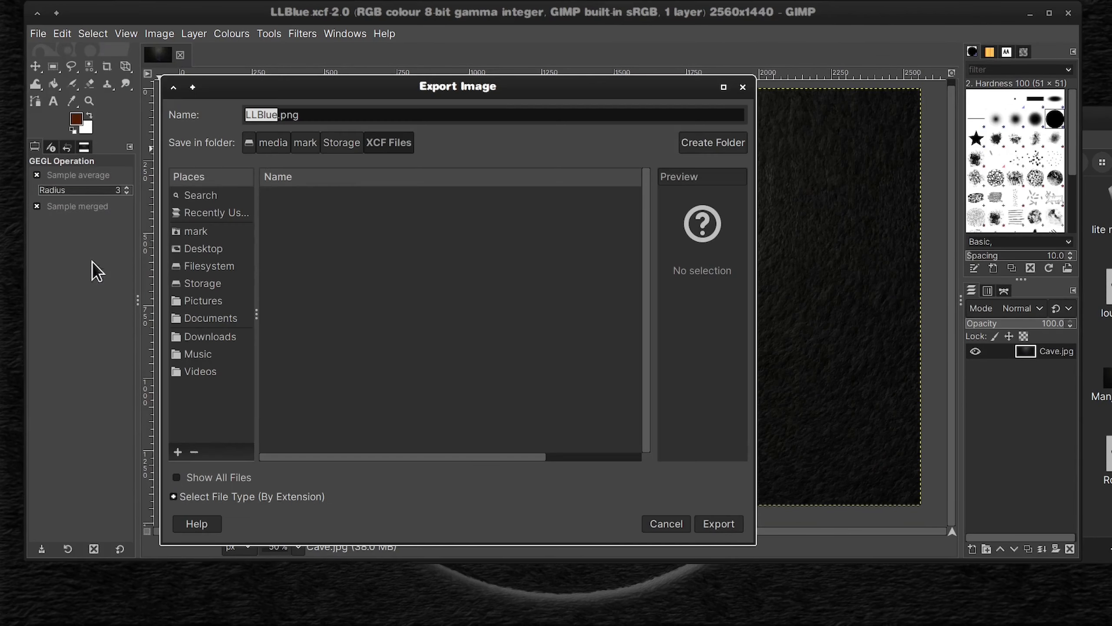
{"action": "left_click", "coordinate": [341, 144]}
{"action": "double_click", "coordinate": [315, 317]}
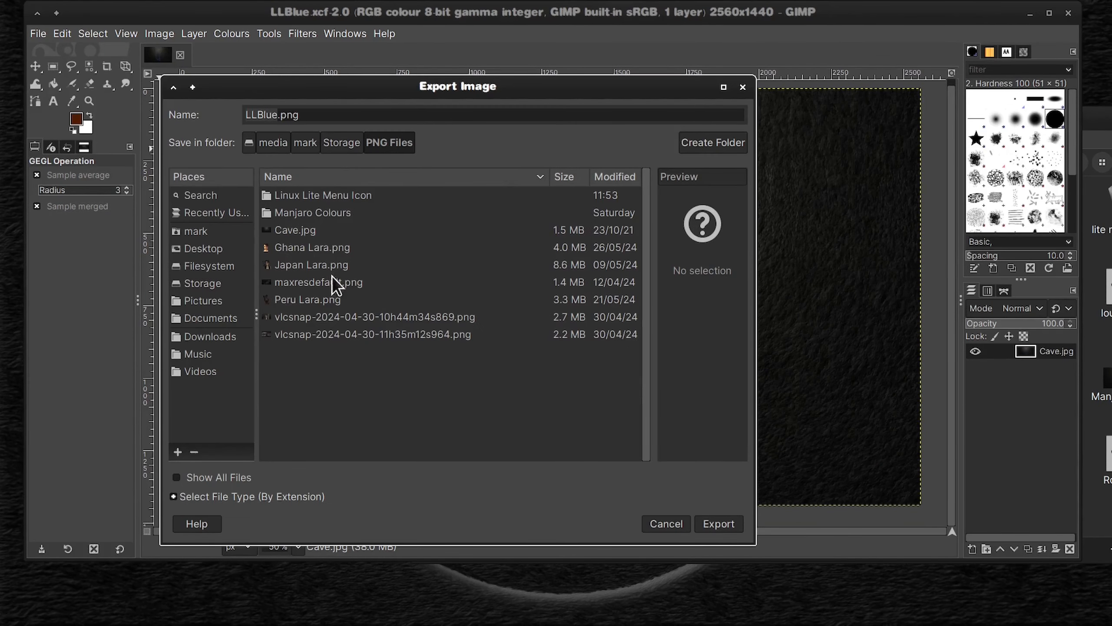
{"action": "double_click", "coordinate": [323, 196]}
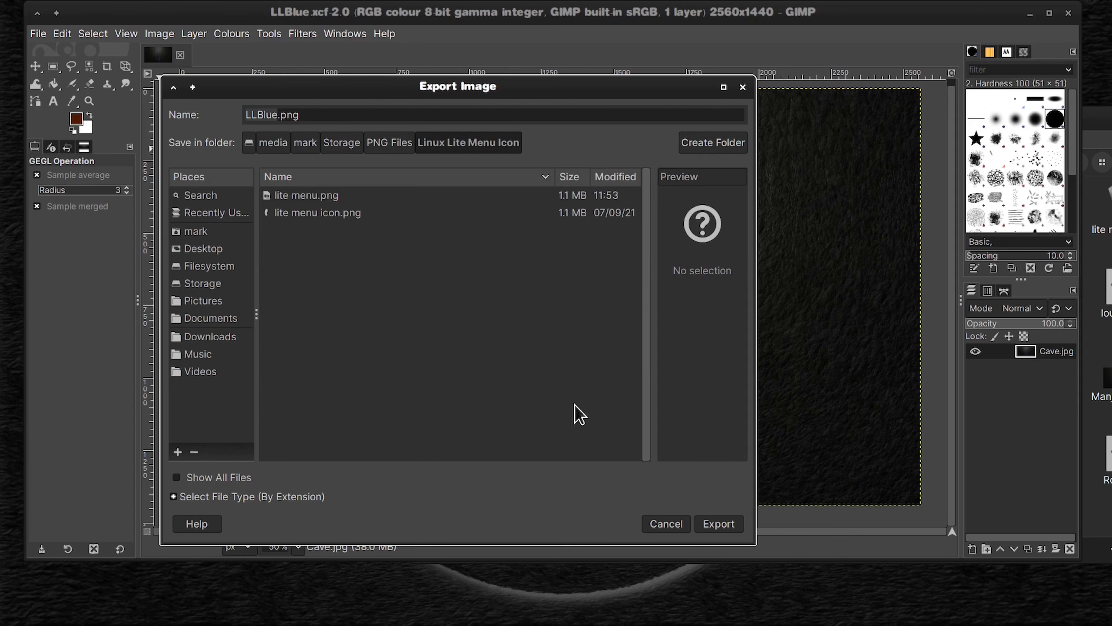
{"action": "left_click", "coordinate": [720, 524]}
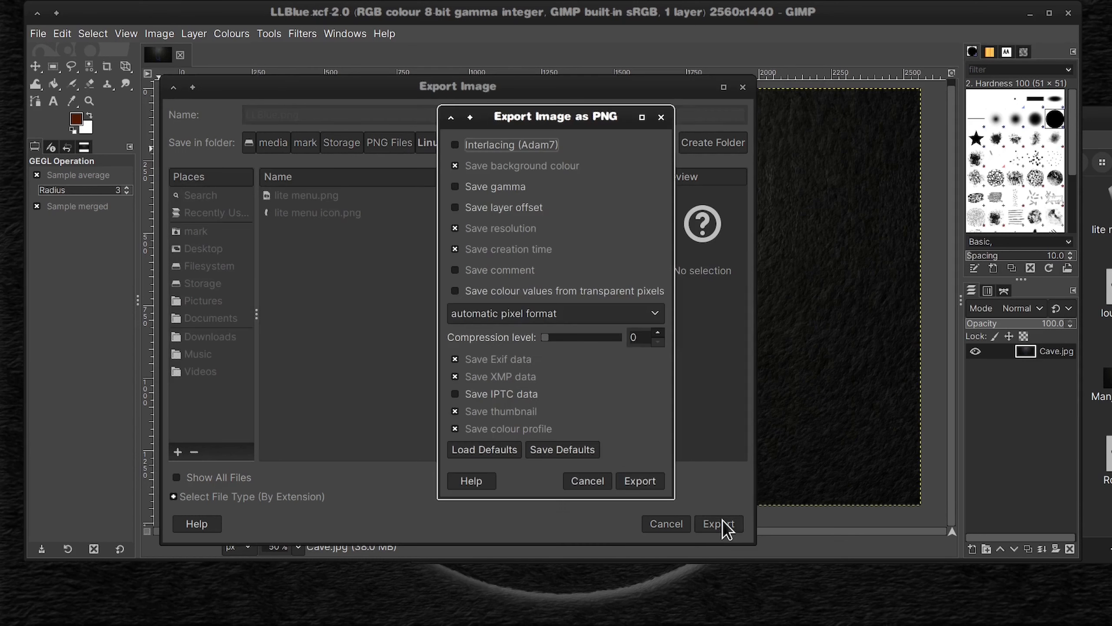
{"action": "left_click", "coordinate": [641, 481]}
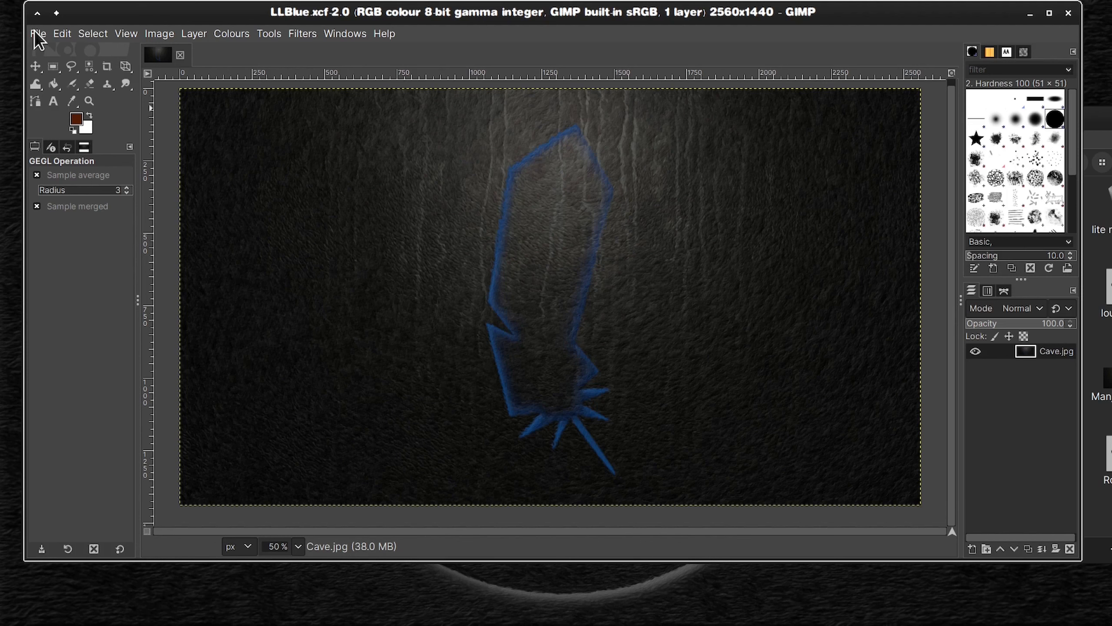
Step: Close the blue feather wallpaper and open LLgrey.xcf from the XCF Files folder
{"action": "left_click", "coordinate": [180, 55]}
{"action": "left_click", "coordinate": [307, 613]}
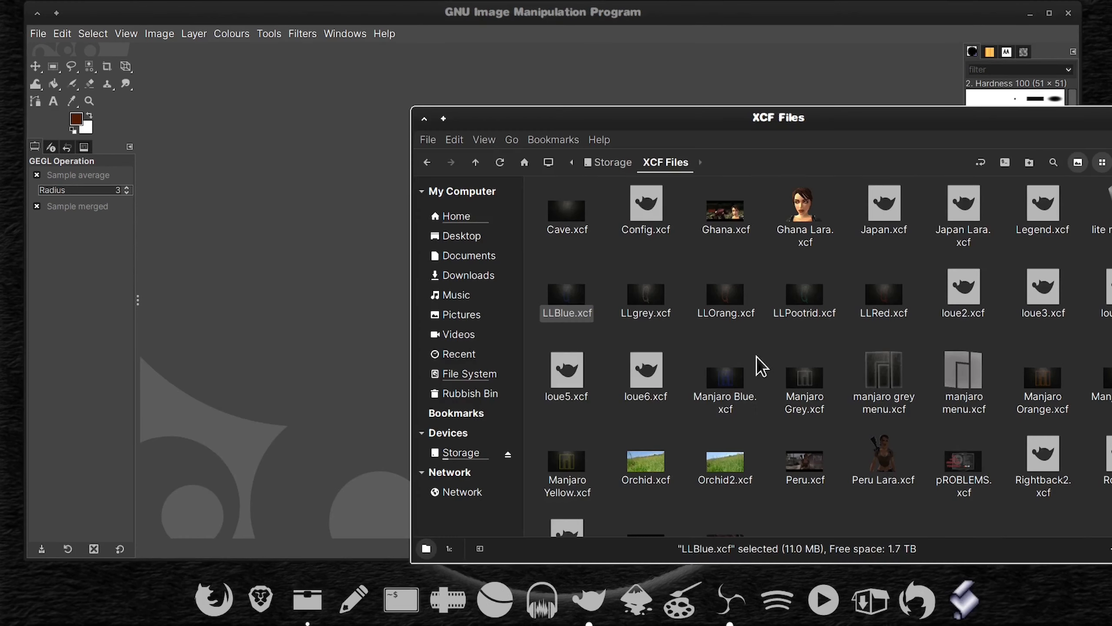
{"action": "double_click", "coordinate": [662, 302]}
Step: Export the grey feather wallpaper as LLgrey.png to PNG Files/Linux Lite Menu Icon
{"action": "left_click", "coordinate": [37, 34]}
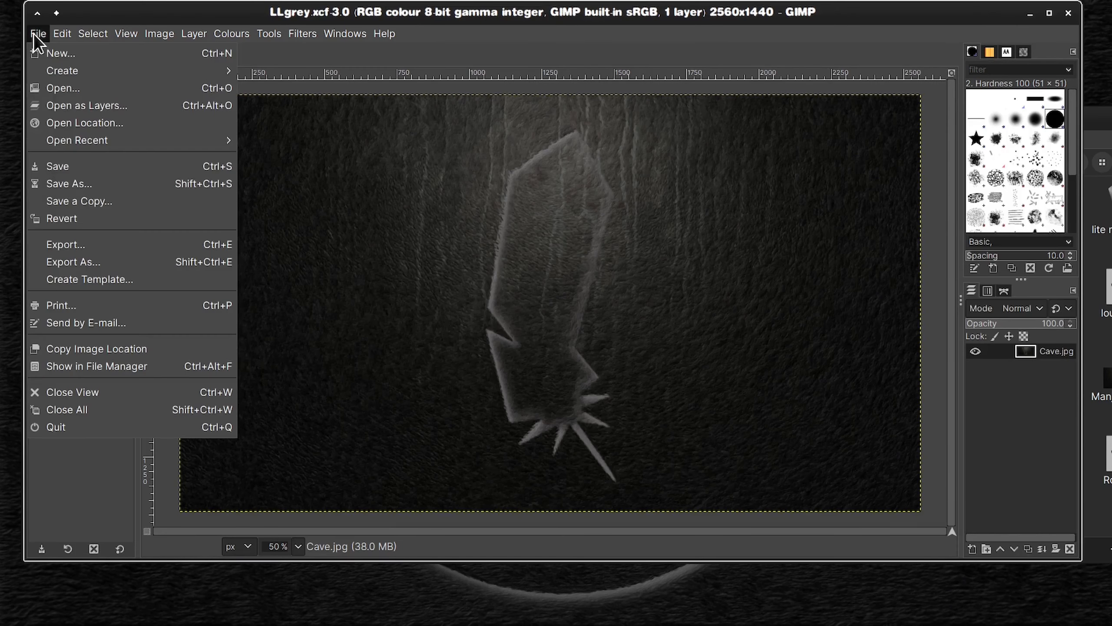
{"action": "left_click", "coordinate": [113, 263]}
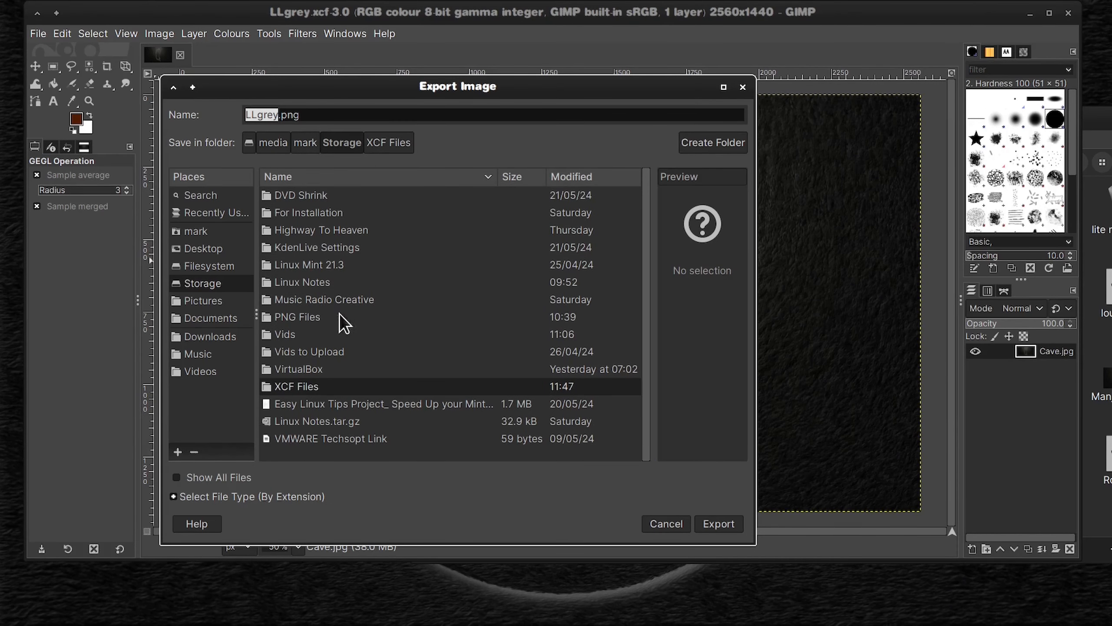
{"action": "double_click", "coordinate": [311, 316]}
{"action": "double_click", "coordinate": [325, 197]}
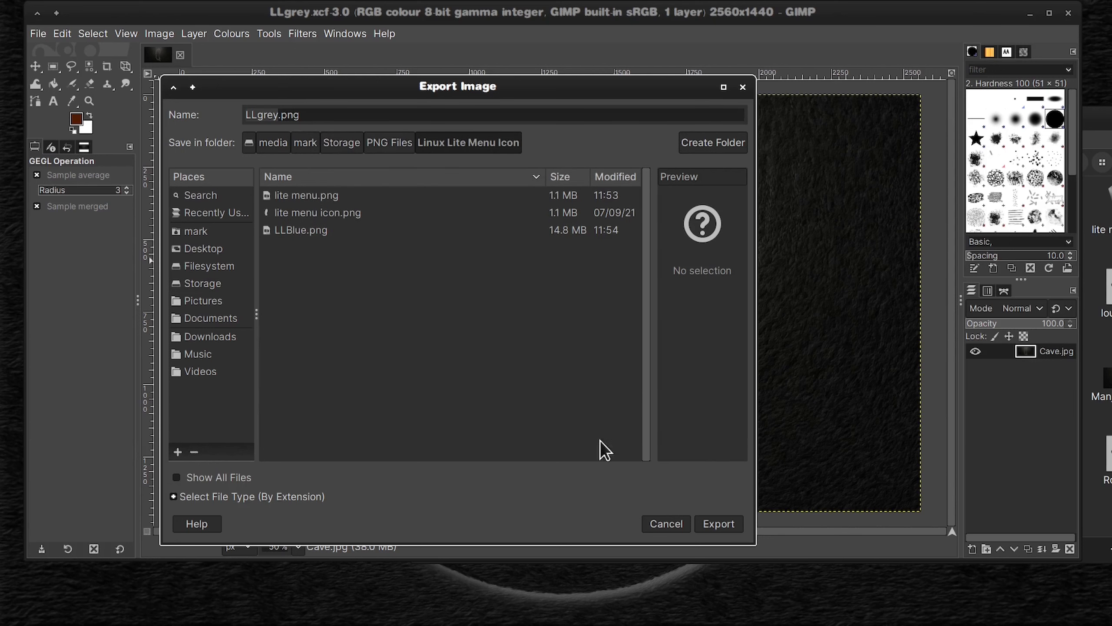
{"action": "left_click", "coordinate": [715, 525]}
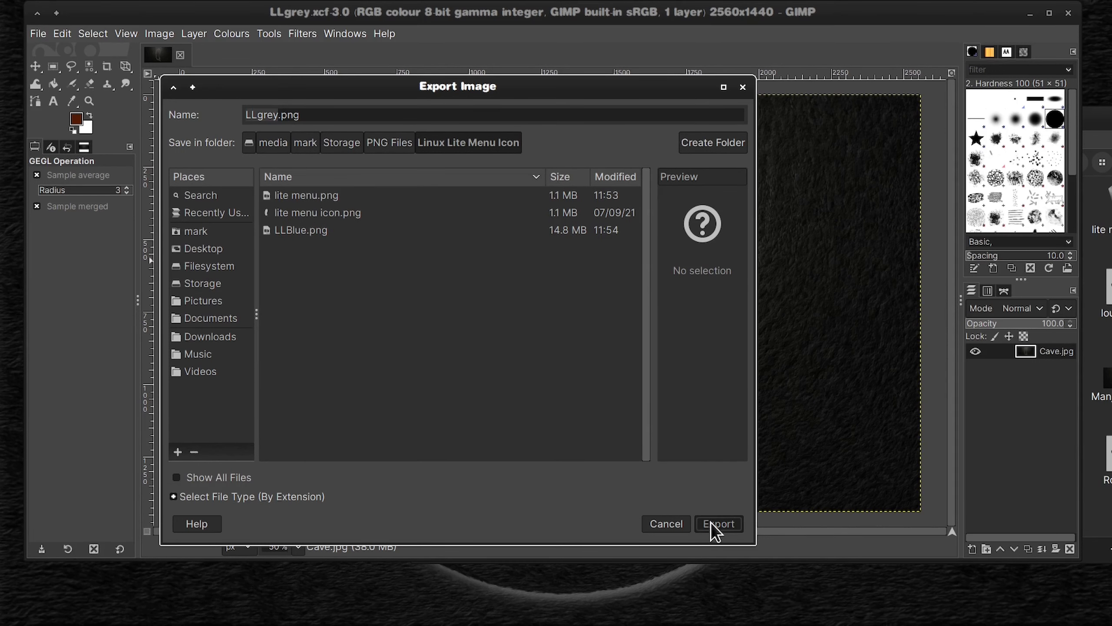
{"action": "key", "text": "Return"}
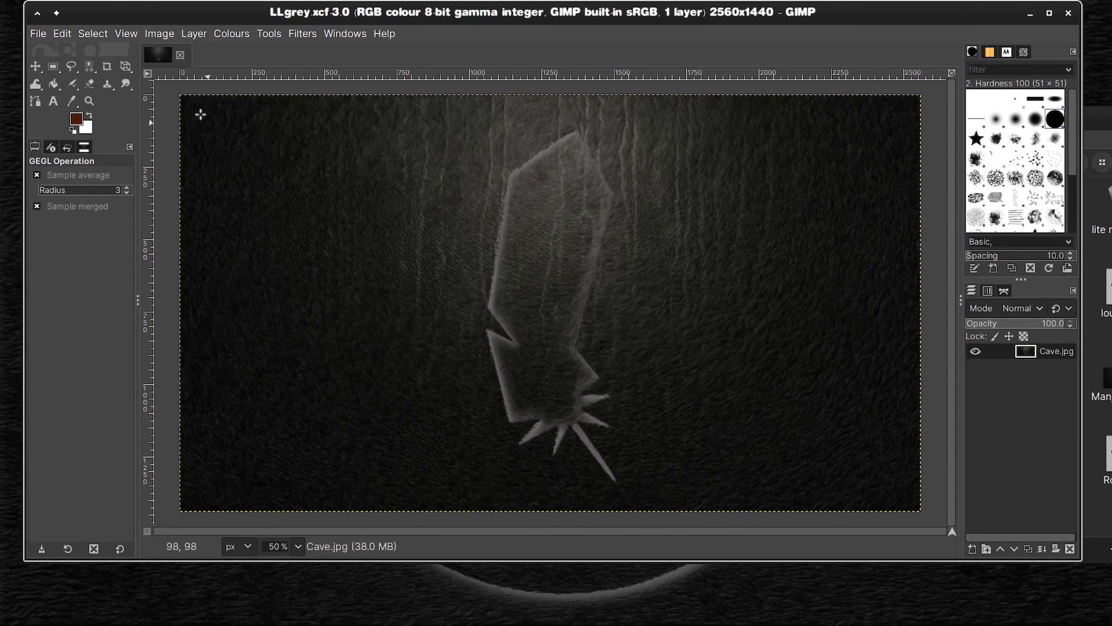
Step: Close the grey feather wallpaper and open LLOrang.xcf from the XCF Files folder in GIMP
{"action": "left_click", "coordinate": [39, 35]}
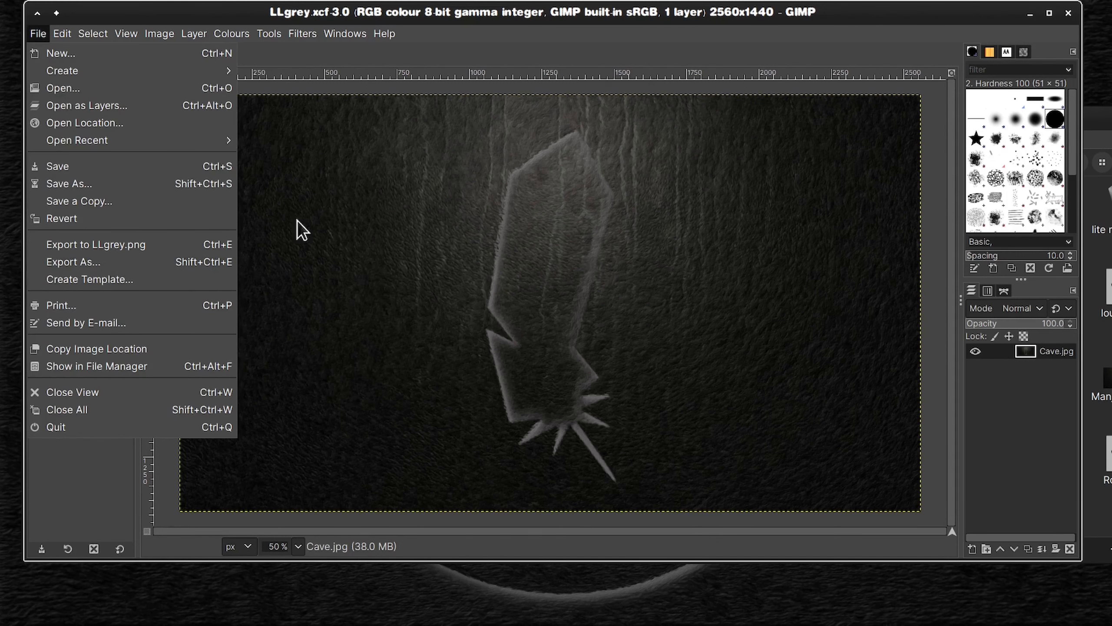
{"action": "left_click", "coordinate": [452, 17]}
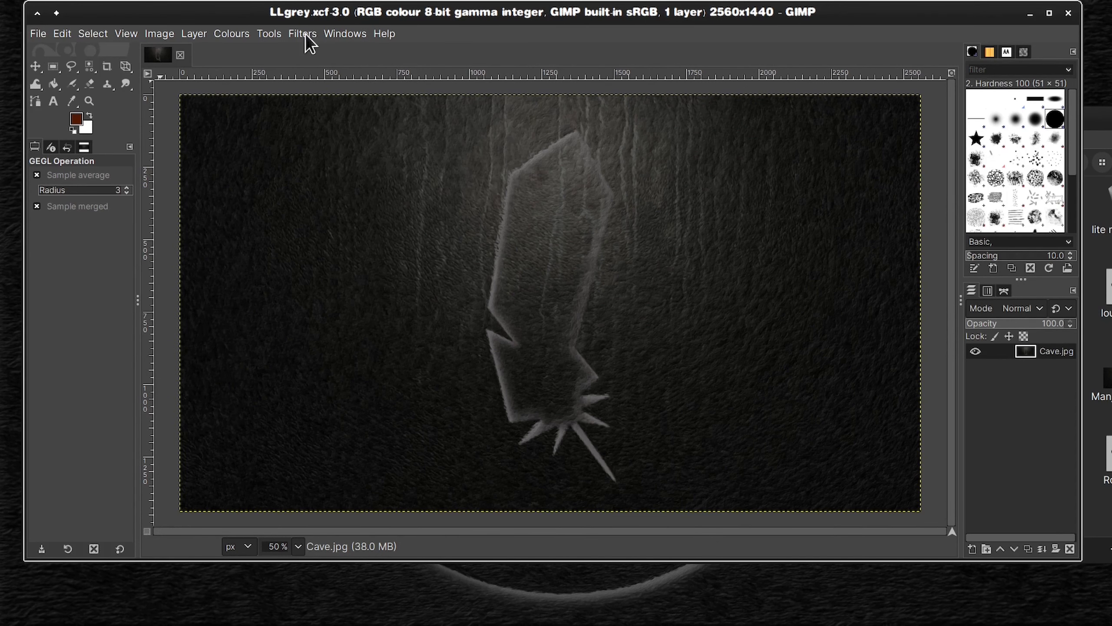
{"action": "left_click", "coordinate": [180, 56]}
{"action": "mouse_move", "coordinate": [364, 619]}
{"action": "left_click", "coordinate": [308, 599]}
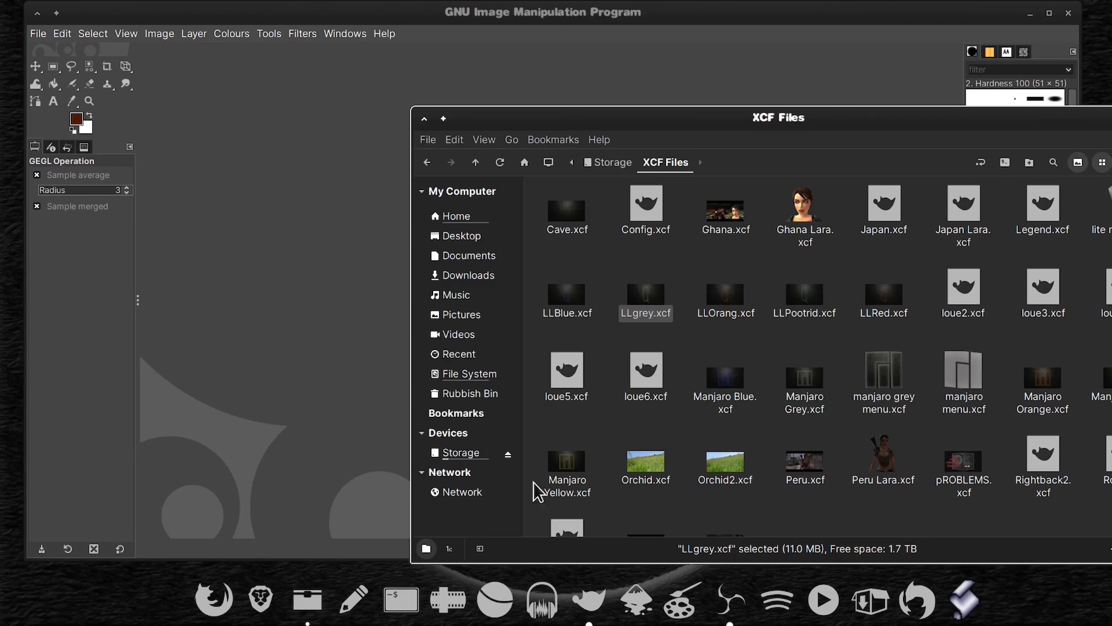
{"action": "left_click_drag", "start_coordinate": [725, 295], "coordinate": [360, 250]}
Step: Export the orange feather wallpaper as LLOrang.png to the PNG Files/Linux Lite Menu Icon folder on the Storage drive
{"action": "left_click", "coordinate": [38, 34]}
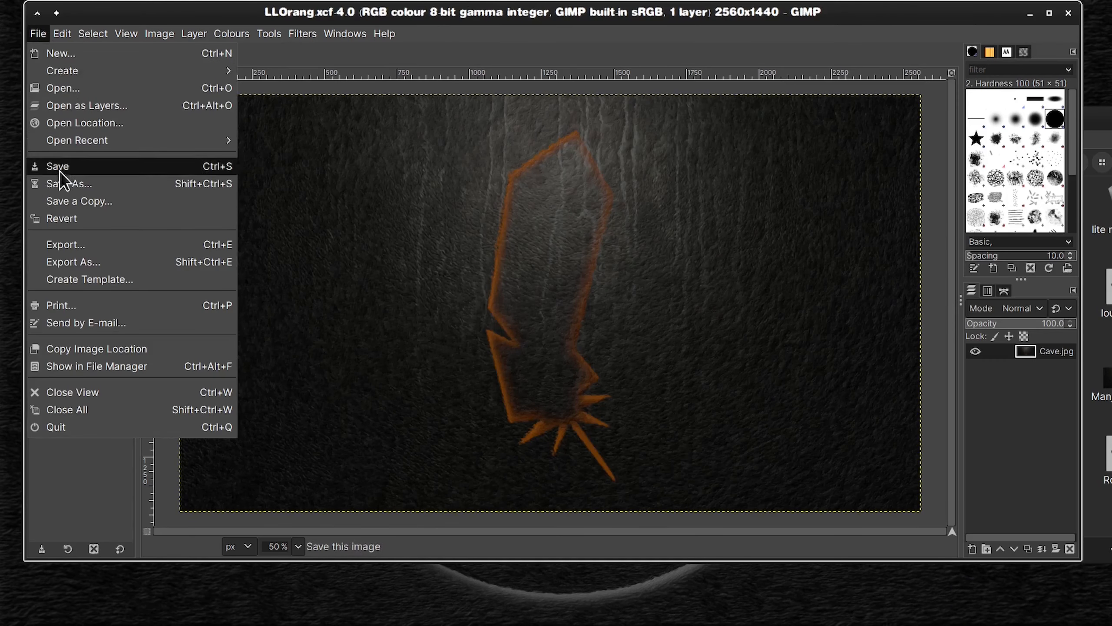
{"action": "left_click", "coordinate": [61, 260]}
{"action": "left_click", "coordinate": [341, 143]}
{"action": "left_click", "coordinate": [305, 142]}
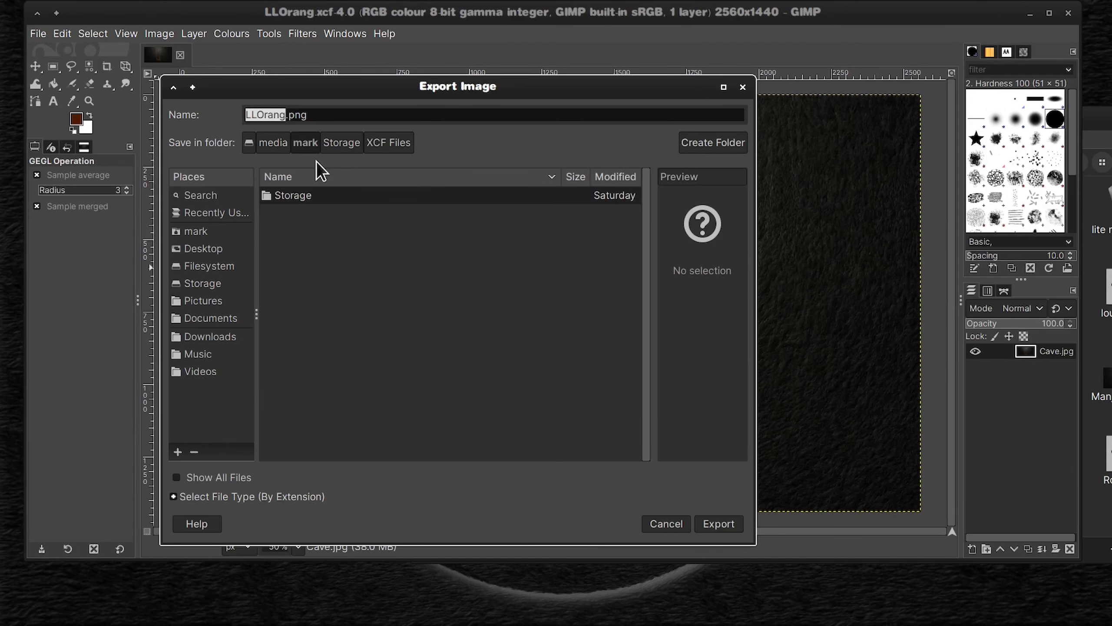
{"action": "double_click", "coordinate": [306, 195]}
{"action": "double_click", "coordinate": [307, 316]}
{"action": "double_click", "coordinate": [324, 196]}
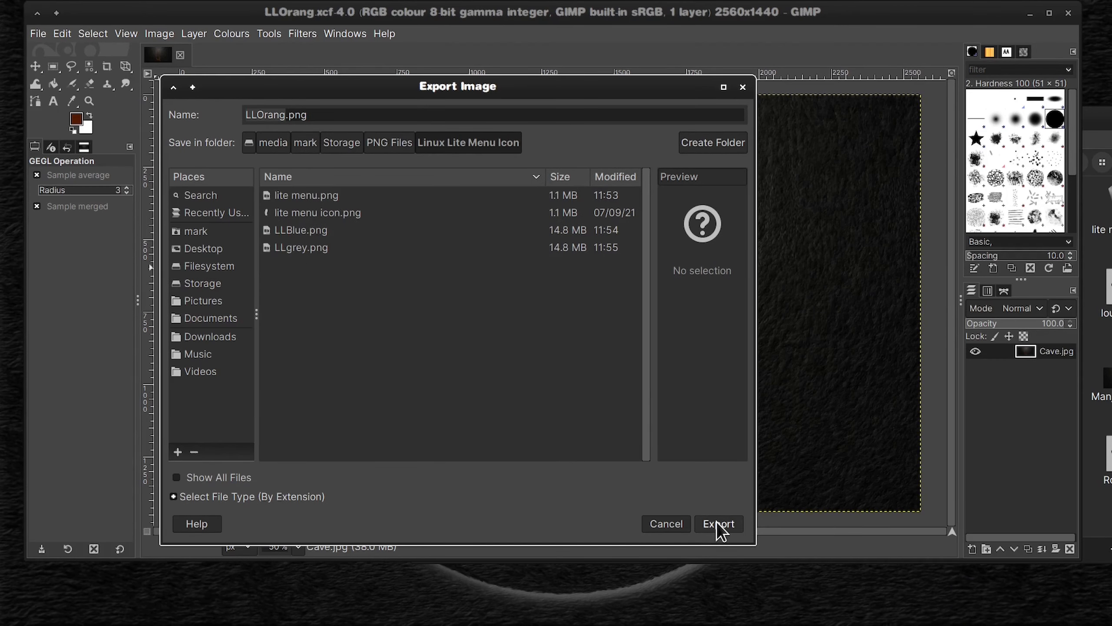
{"action": "left_click", "coordinate": [716, 524]}
{"action": "key", "text": "Return"}
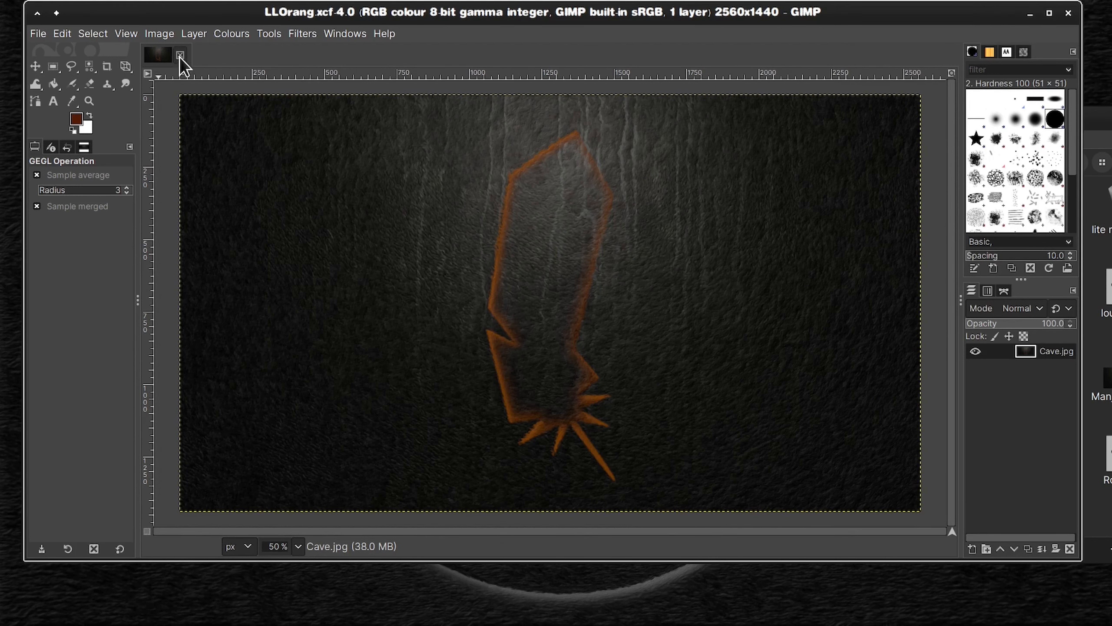
Step: Close the orange feather wallpaper and open LLPootrid.xcf from the XCF Files folder in GIMP
{"action": "left_click", "coordinate": [180, 55]}
{"action": "left_click", "coordinate": [399, 598]}
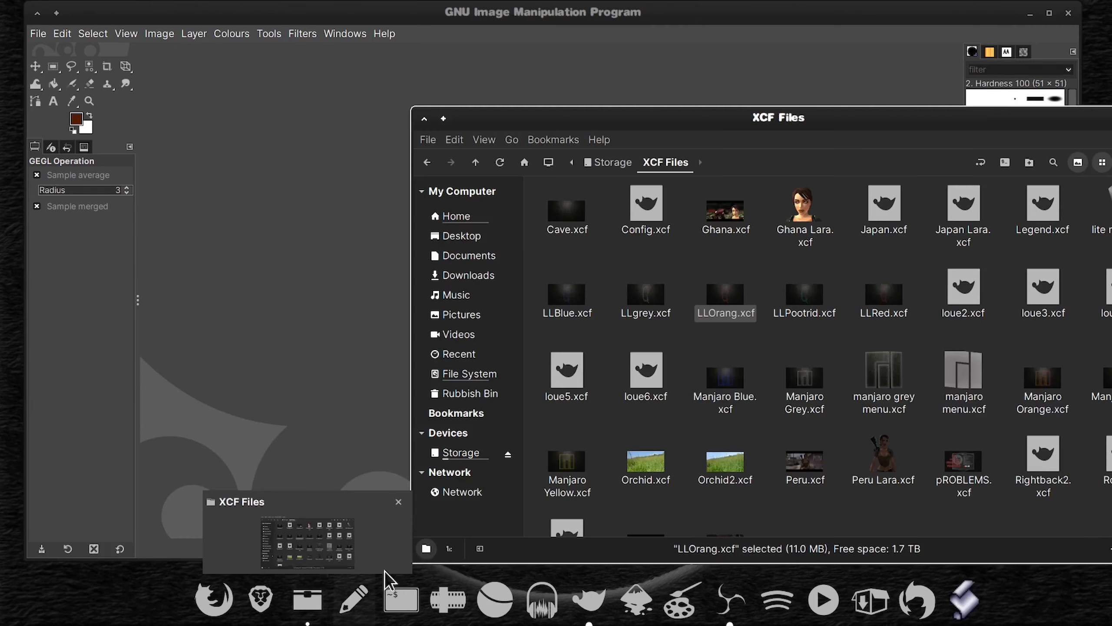
{"action": "left_click_drag", "start_coordinate": [803, 303], "coordinate": [553, 330]}
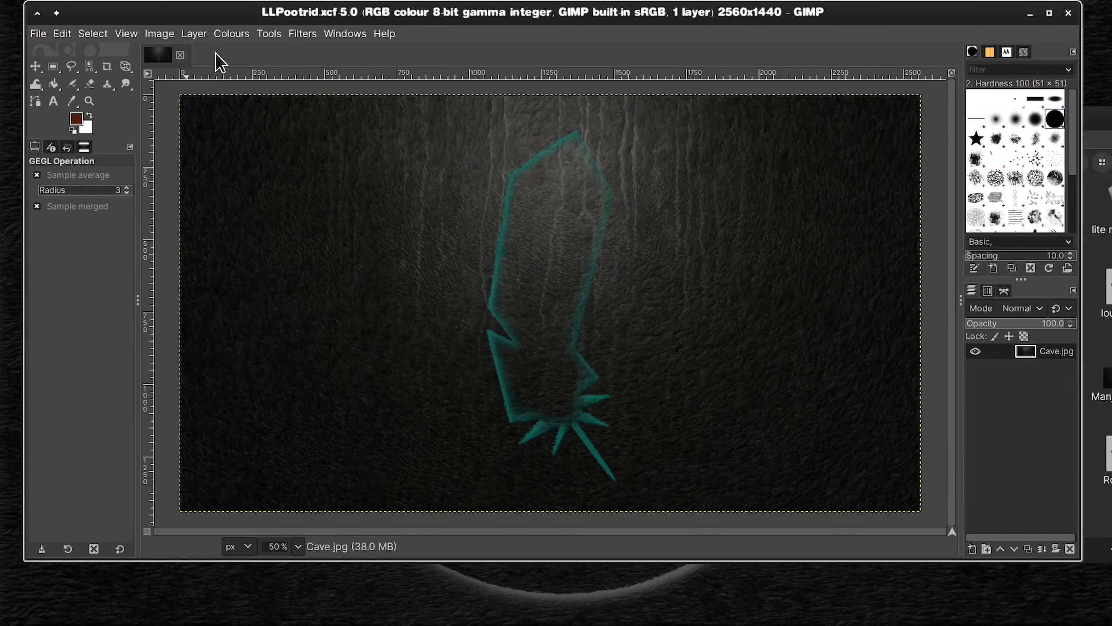
Step: Export the teal feather wallpaper as LLPootrid.png to PNG Files/Linux Lite Menu Icon
{"action": "left_click", "coordinate": [38, 34]}
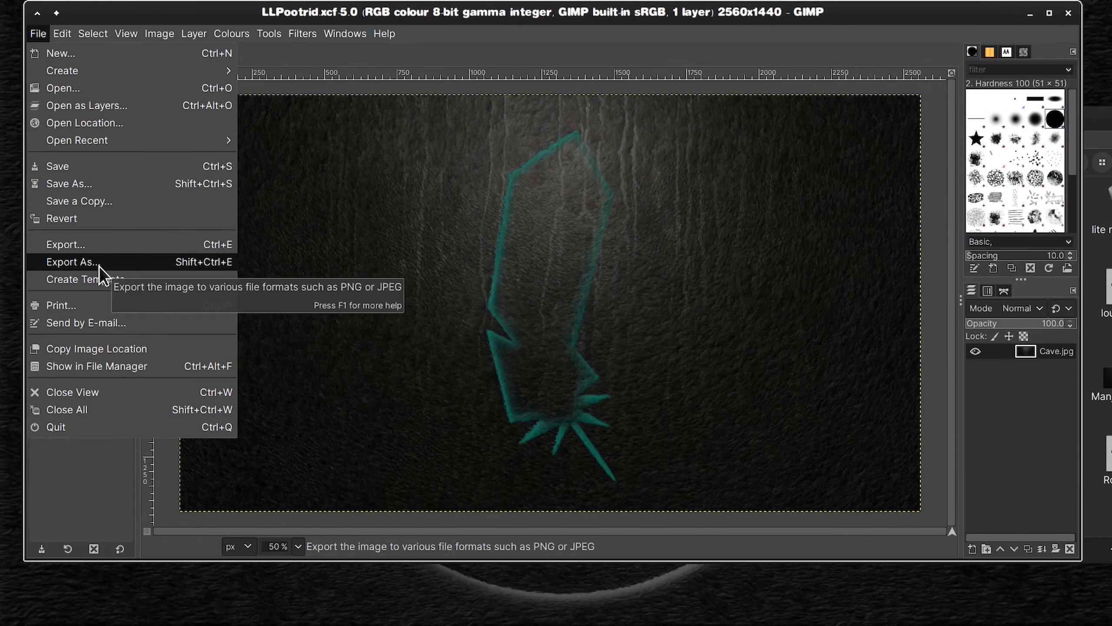
{"action": "left_click", "coordinate": [61, 258]}
{"action": "double_click", "coordinate": [315, 316]}
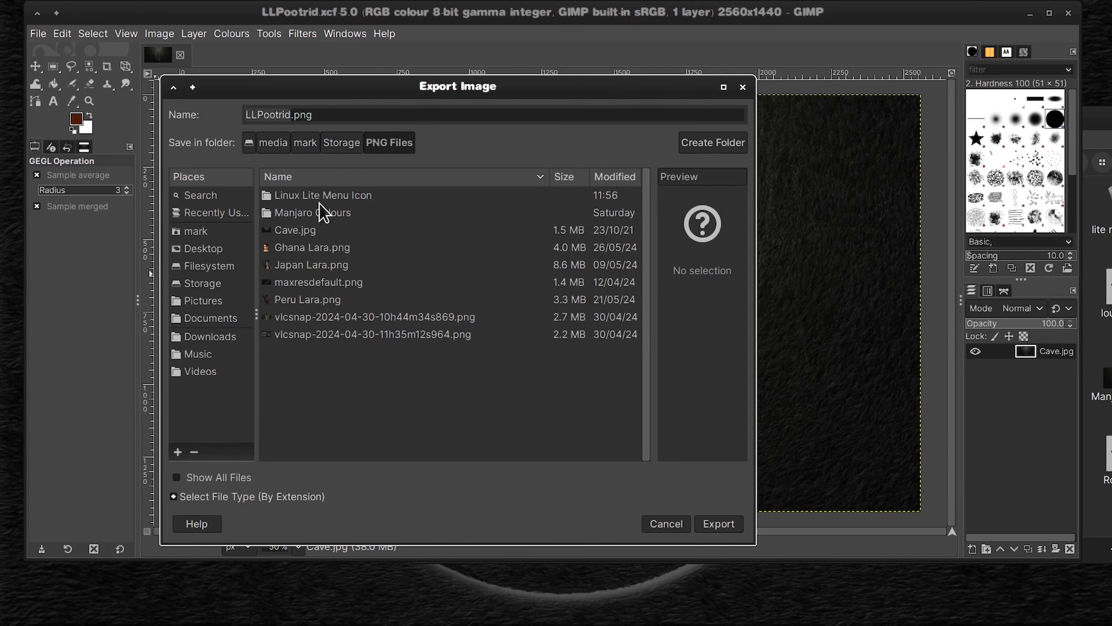
{"action": "double_click", "coordinate": [318, 197]}
{"action": "left_click", "coordinate": [719, 523]}
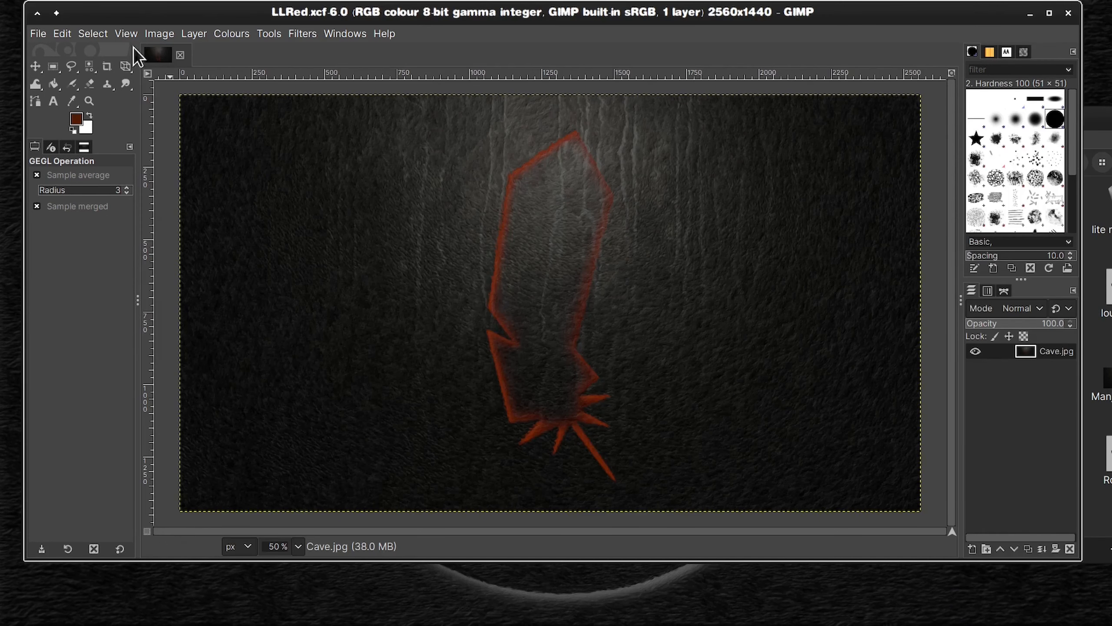
{"action": "key", "text": "ctrl+e"}
Step: Close the red feather wallpaper LLRed.xcf
{"action": "left_click", "coordinate": [180, 56]}
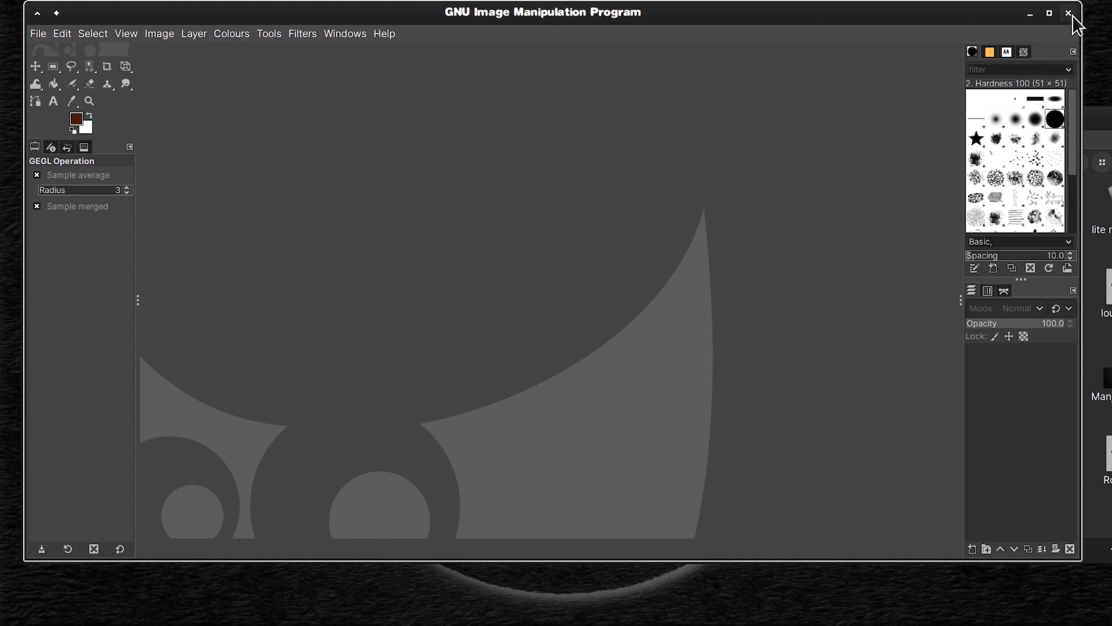
Step: Close GIMP and the XCF Files folder window, and switch to the Linux Lite virtual machine
{"action": "left_click", "coordinate": [1073, 15]}
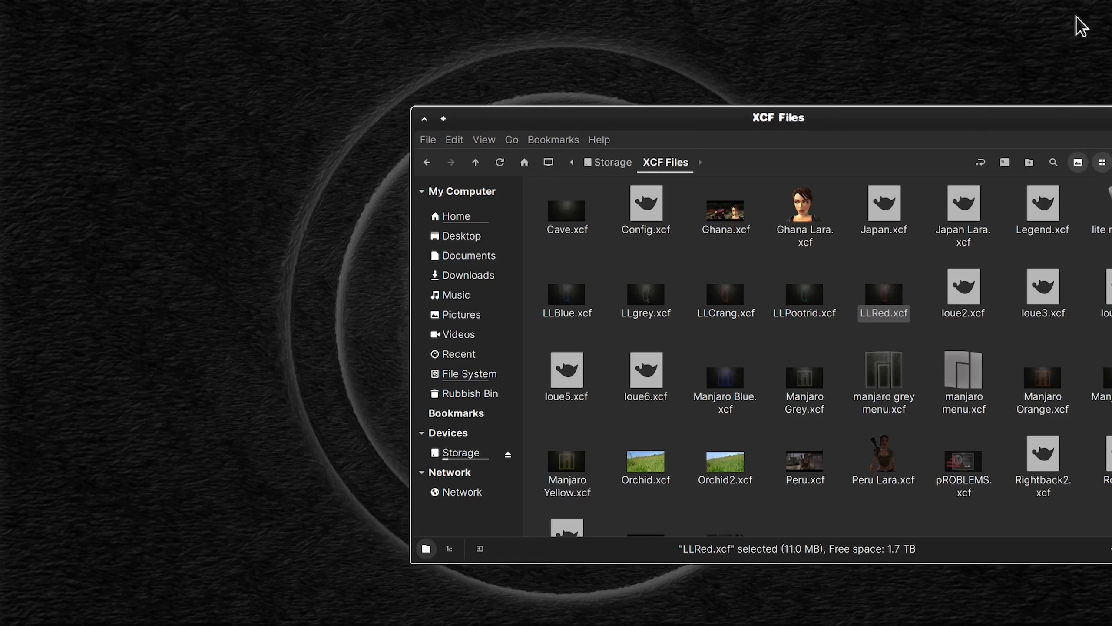
{"action": "left_click_drag", "start_coordinate": [912, 120], "coordinate": [697, 70]}
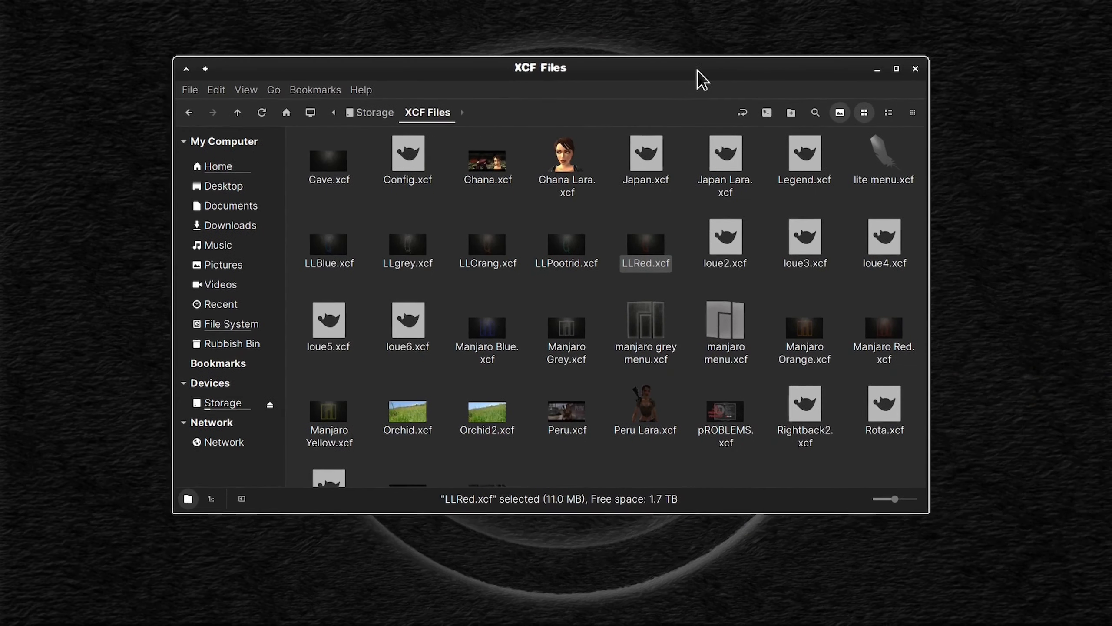
{"action": "left_click", "coordinate": [915, 70]}
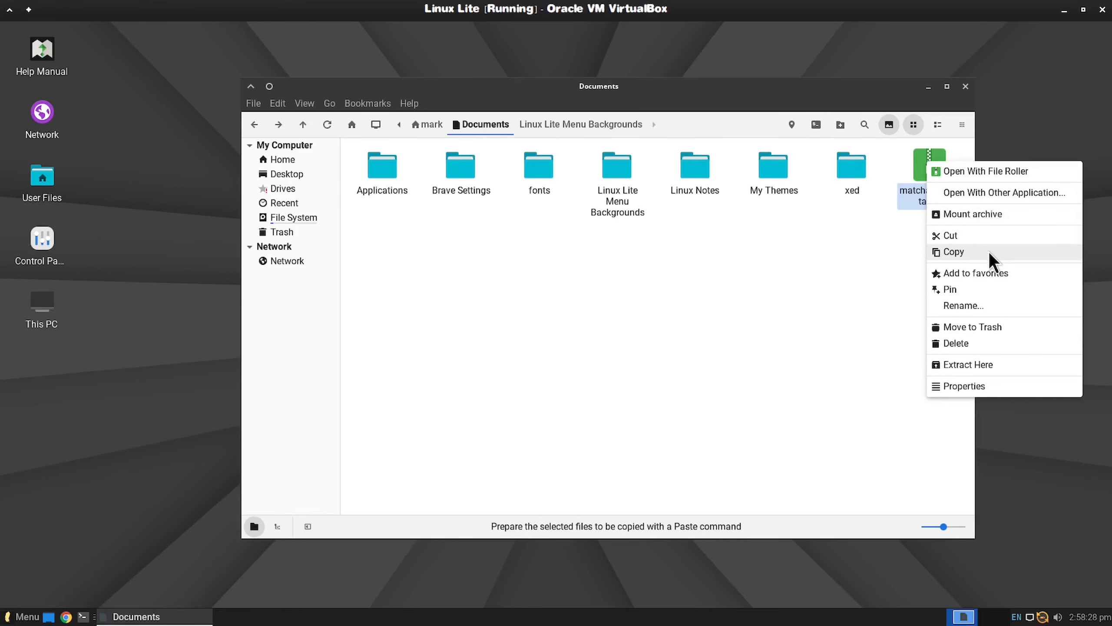
{"action": "left_click", "coordinate": [988, 251]}
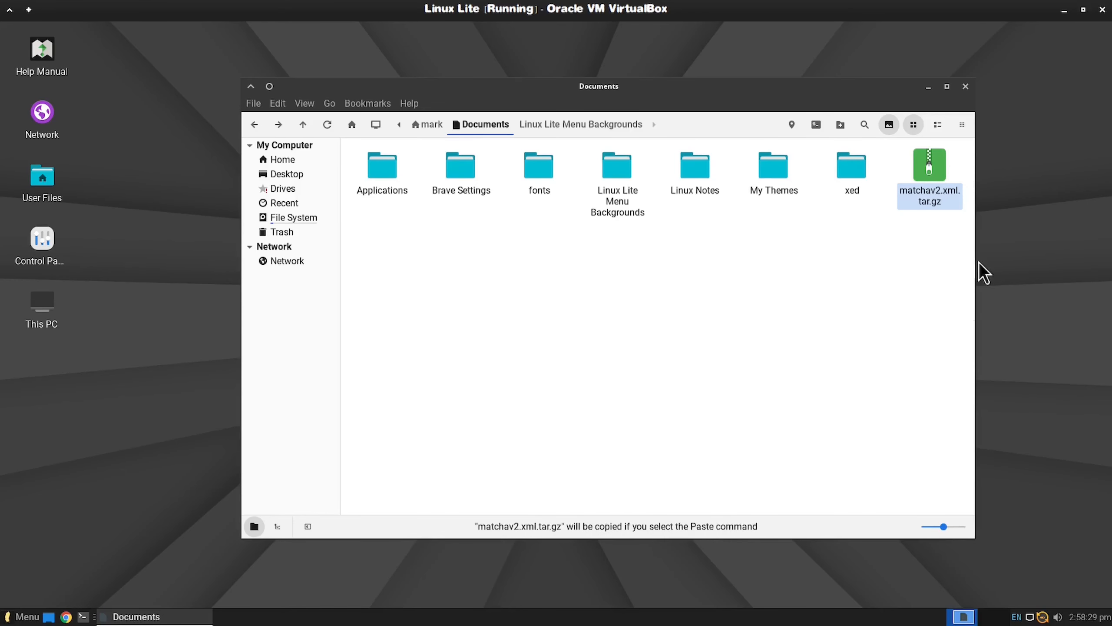
Step: Cut matchav2.xml.tar.gz from Documents and go to the /usr/share folder
{"action": "right_click", "coordinate": [934, 161]}
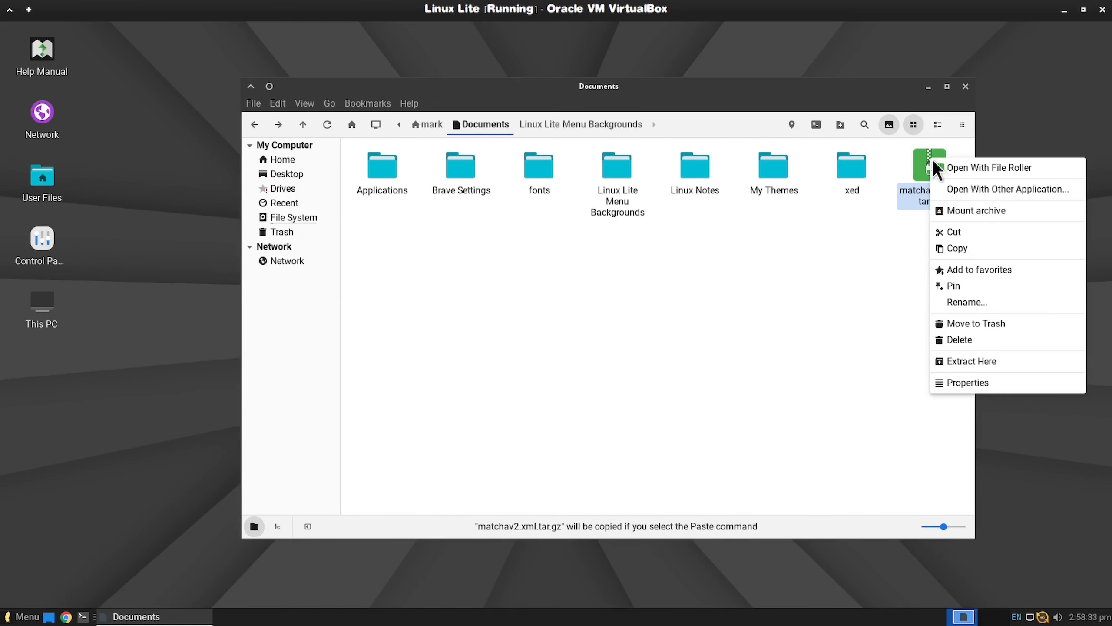
{"action": "left_click", "coordinate": [965, 232]}
{"action": "left_click", "coordinate": [292, 217]}
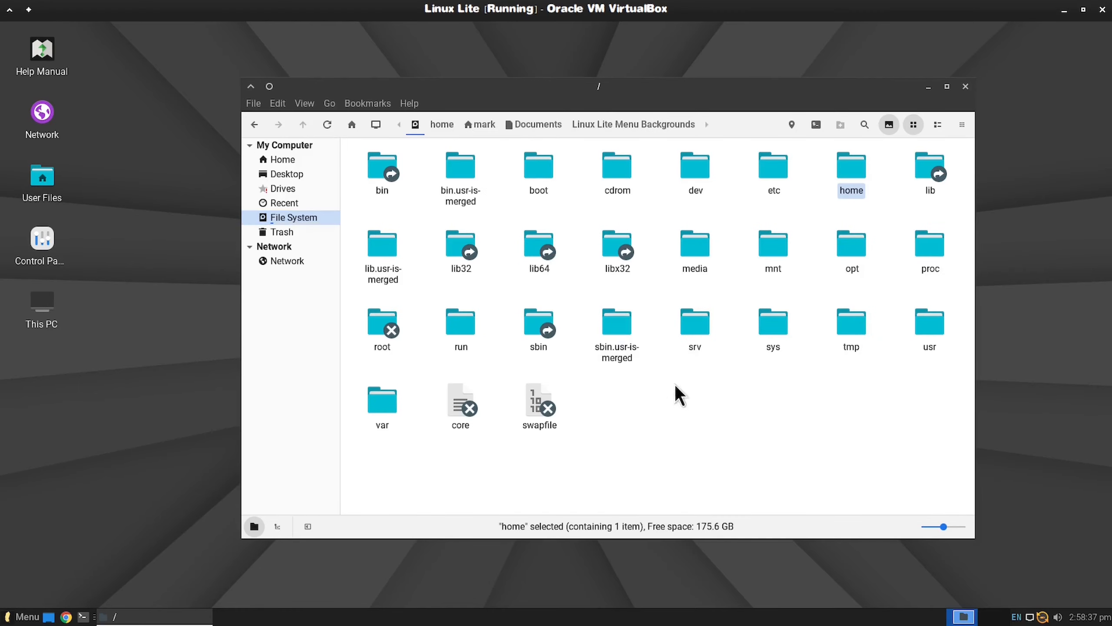
{"action": "double_click", "coordinate": [928, 333]}
{"action": "double_click", "coordinate": [530, 256]}
{"action": "left_click_drag", "start_coordinate": [969, 149], "coordinate": [981, 304]}
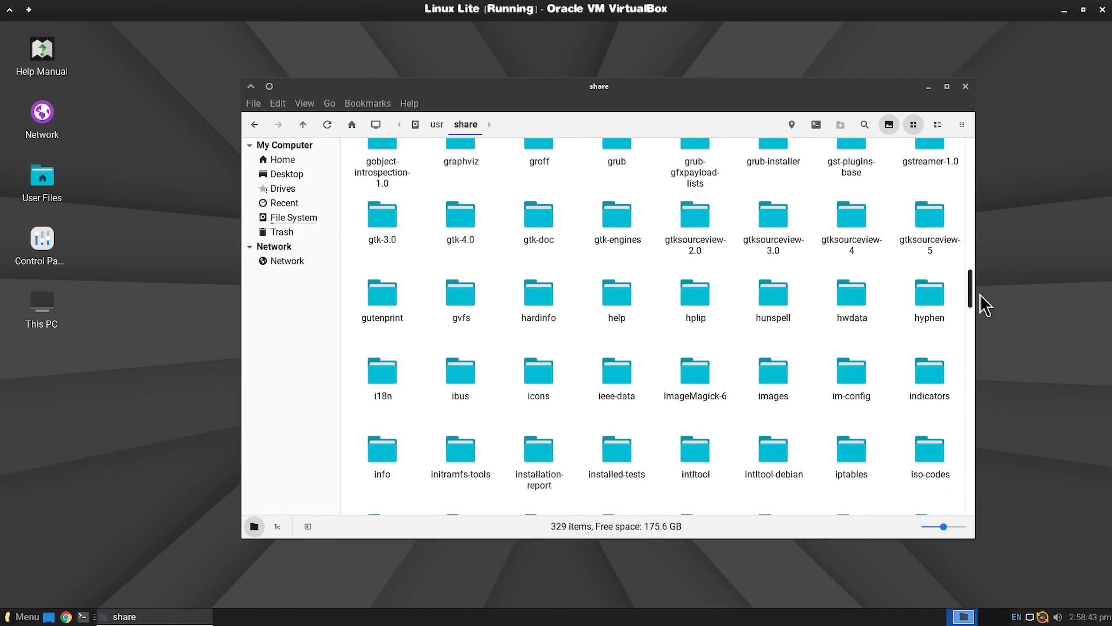
{"action": "double_click", "coordinate": [773, 223]}
{"action": "double_click", "coordinate": [382, 169]}
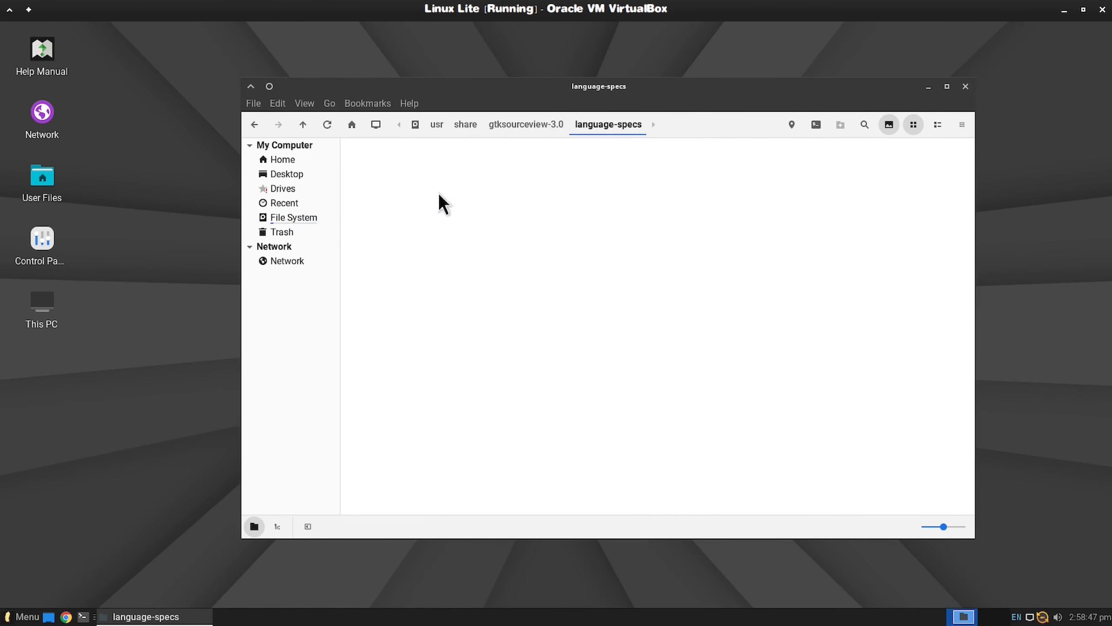
{"action": "left_click", "coordinate": [250, 126]}
Step: Open the /usr/share/gtksourceview-4/styles folder as root, authenticating with the account password
{"action": "double_click", "coordinate": [836, 263]}
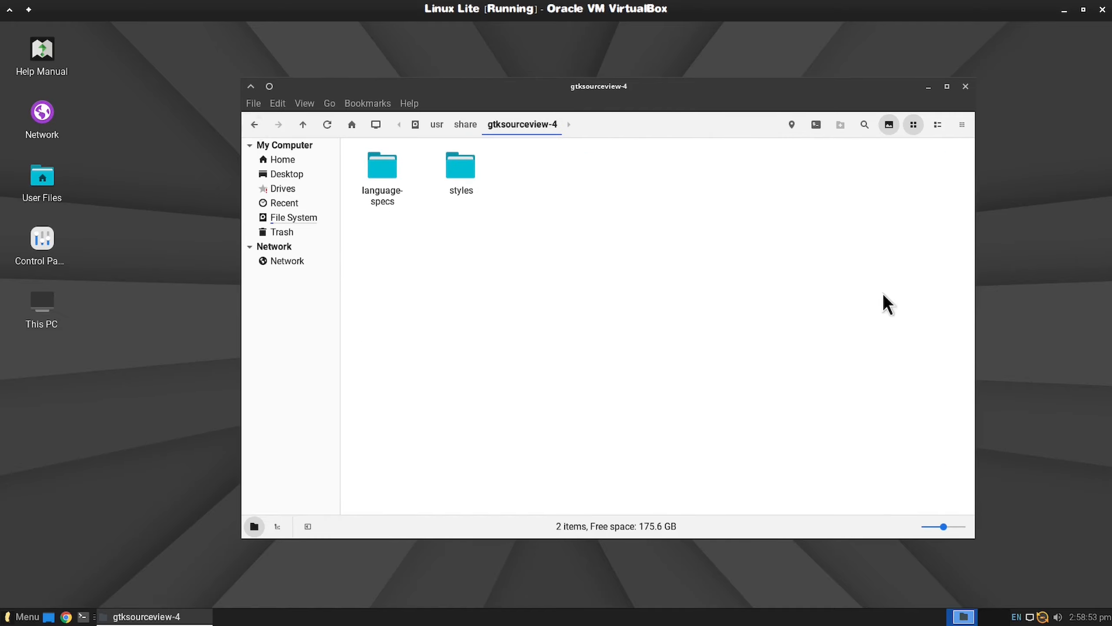
{"action": "left_click", "coordinate": [453, 166]}
{"action": "double_click", "coordinate": [453, 167]}
{"action": "right_click", "coordinate": [542, 239]}
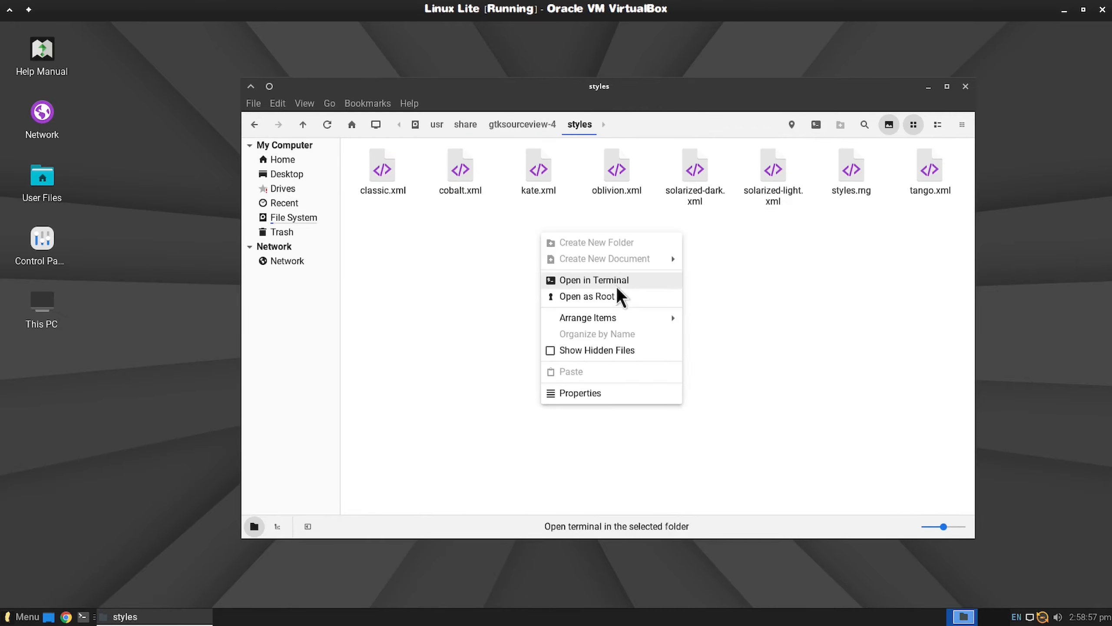
{"action": "left_click", "coordinate": [553, 296]}
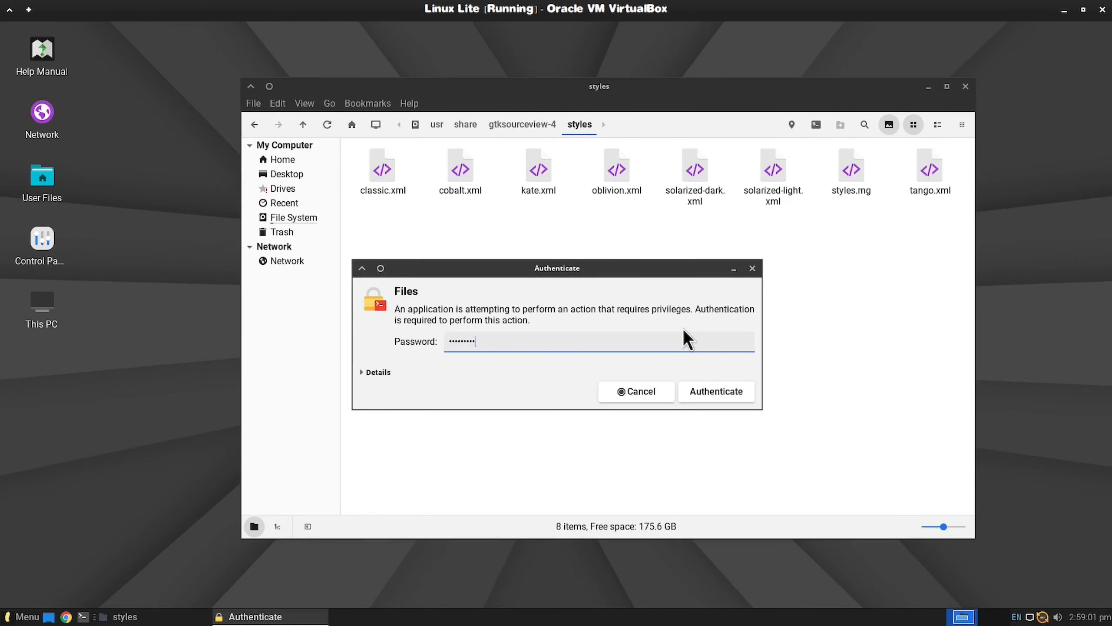
{"action": "key", "text": "Return"}
Step: Paste matchav2.xml.tar.gz into the root styles folder and extract it there
{"action": "right_click", "coordinate": [670, 333]}
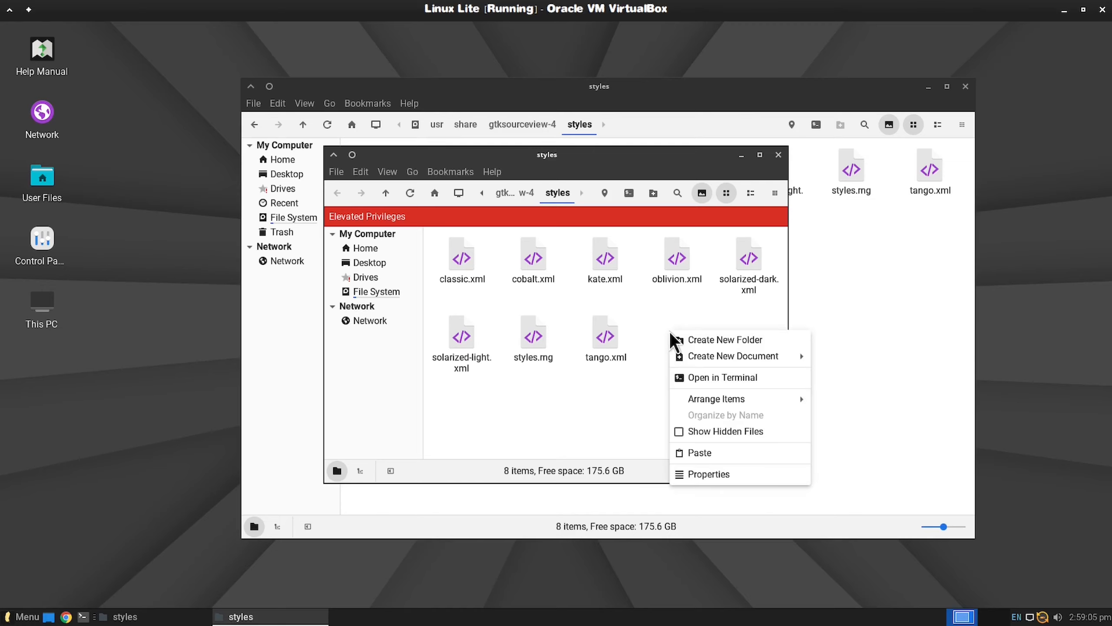
{"action": "left_click", "coordinate": [734, 449]}
{"action": "right_click", "coordinate": [678, 253]}
{"action": "left_click", "coordinate": [767, 507]}
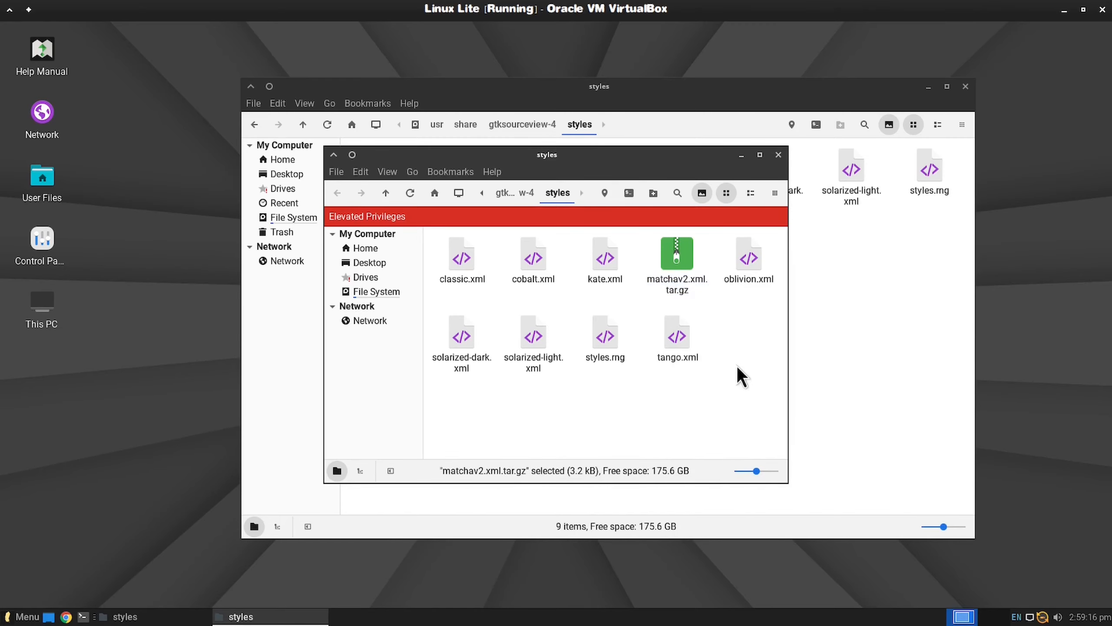
Step: Delete matchav2.xml.tar.gz from the styles folder, and reposition and enlarge the root file manager window
{"action": "right_click", "coordinate": [750, 252]}
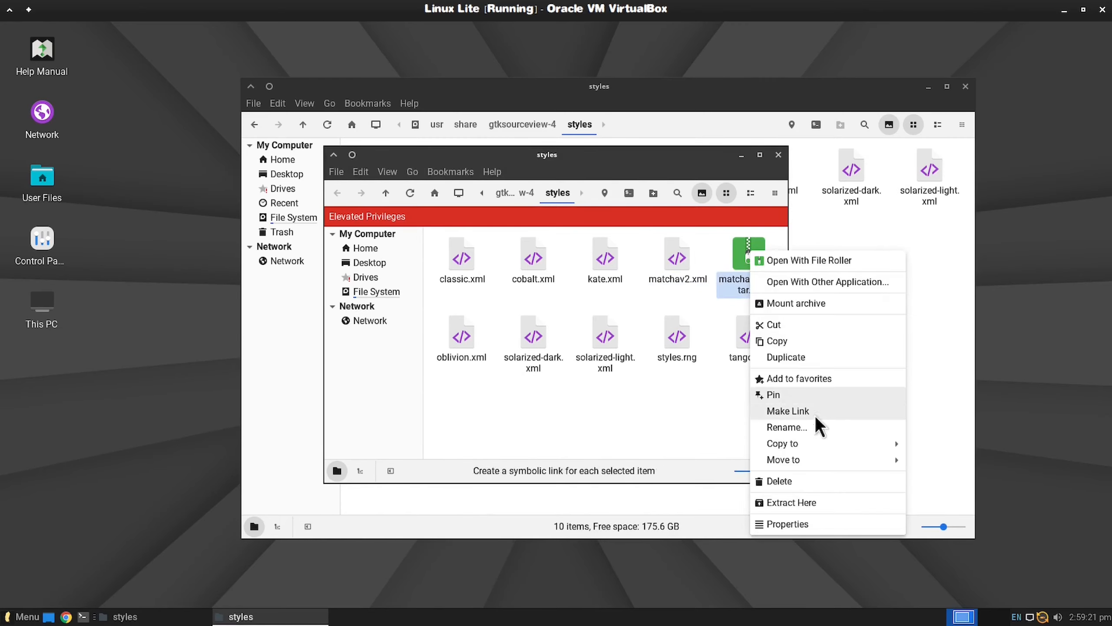
{"action": "left_click", "coordinate": [814, 480]}
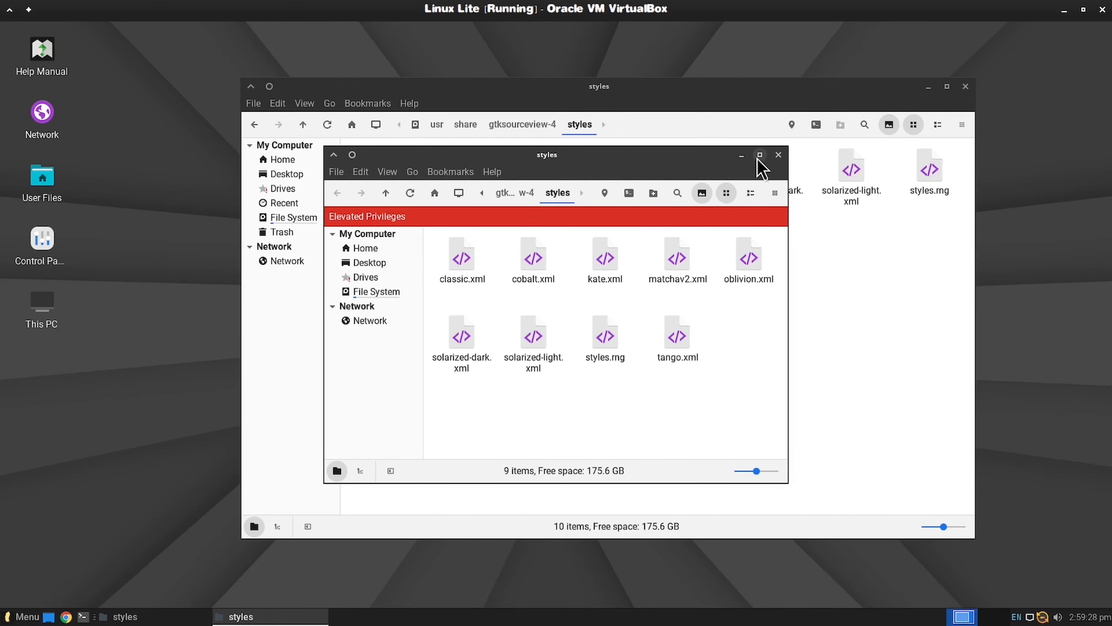
{"action": "left_click_drag", "start_coordinate": [757, 159], "coordinate": [958, 122]}
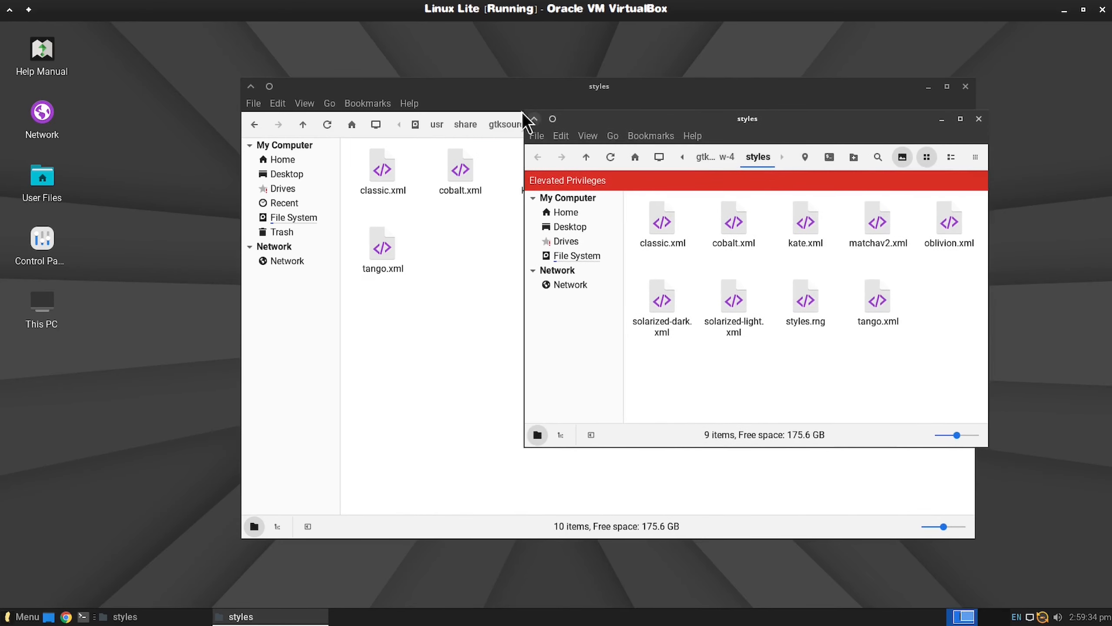
{"action": "left_click_drag", "start_coordinate": [524, 112], "coordinate": [374, 60]}
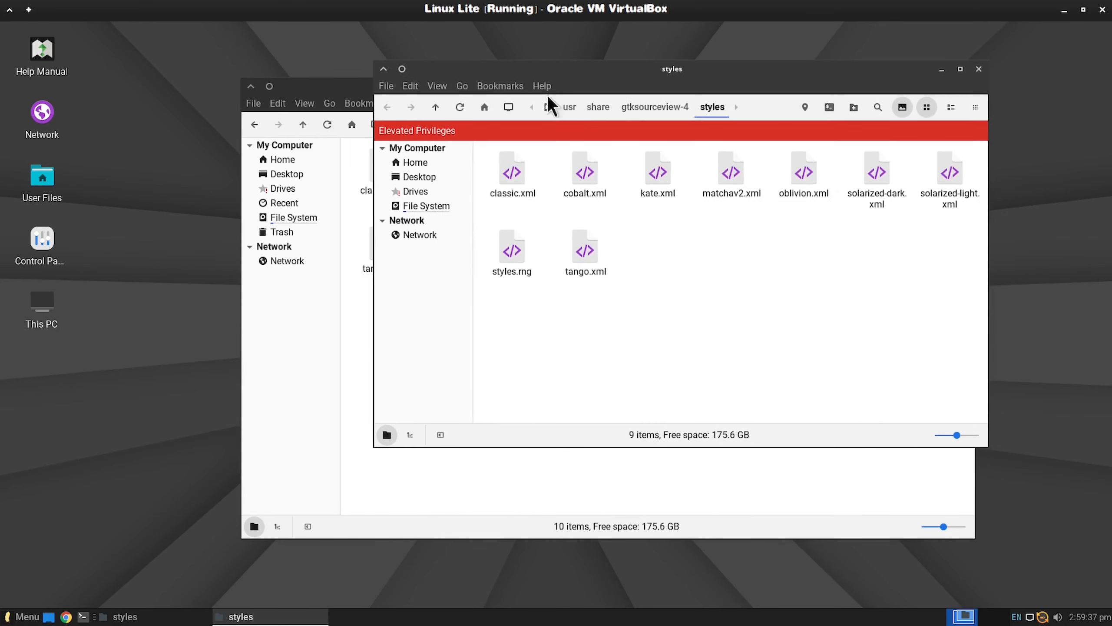
Step: Go to /usr/share/fonts/truetype in the root file manager window
{"action": "left_click", "coordinate": [609, 109]}
{"action": "left_click_drag", "start_coordinate": [798, 71], "coordinate": [890, 64]}
{"action": "scroll", "coordinate": [979, 263], "scroll_direction": "down", "scroll_amount": 5}
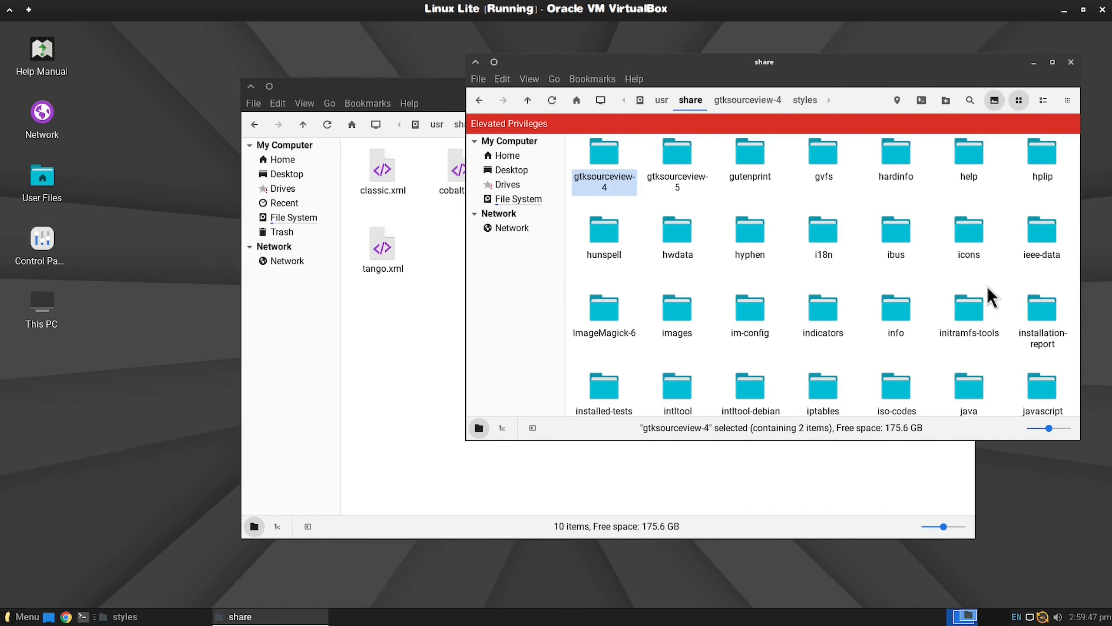
{"action": "scroll", "coordinate": [989, 289], "scroll_direction": "up", "scroll_amount": 15}
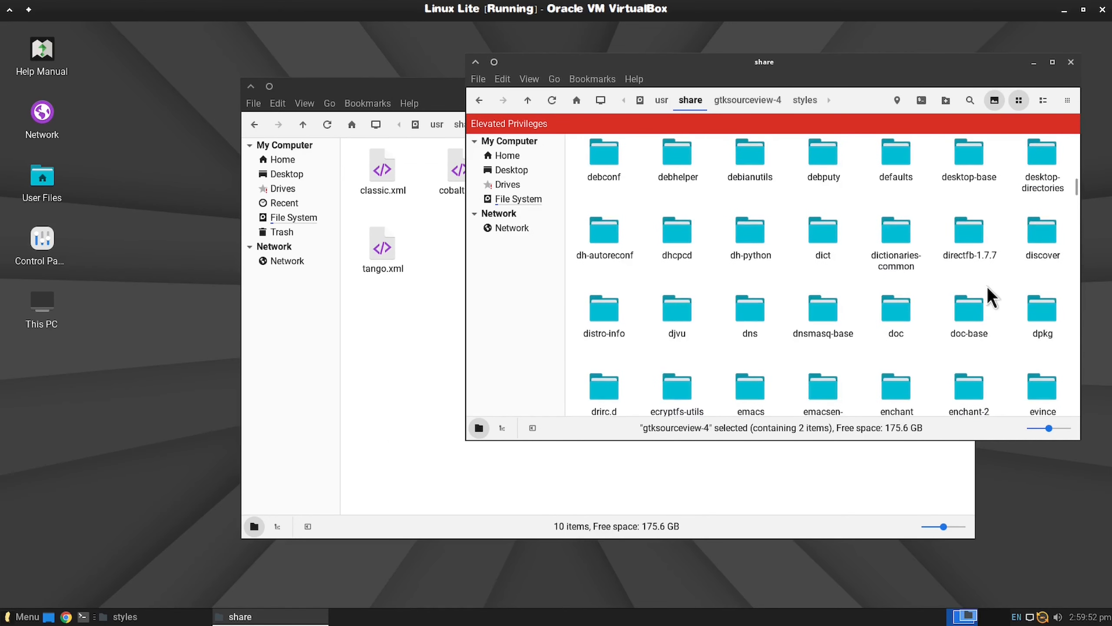
{"action": "scroll", "coordinate": [988, 288], "scroll_direction": "down", "scroll_amount": 3}
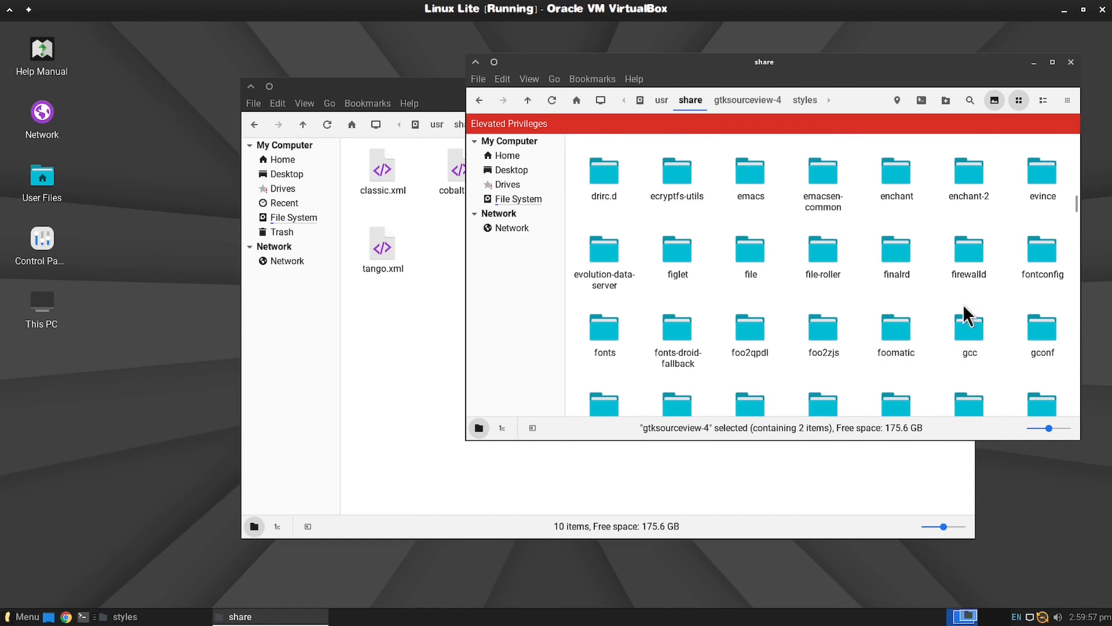
{"action": "double_click", "coordinate": [609, 329]}
{"action": "double_click", "coordinate": [829, 164]}
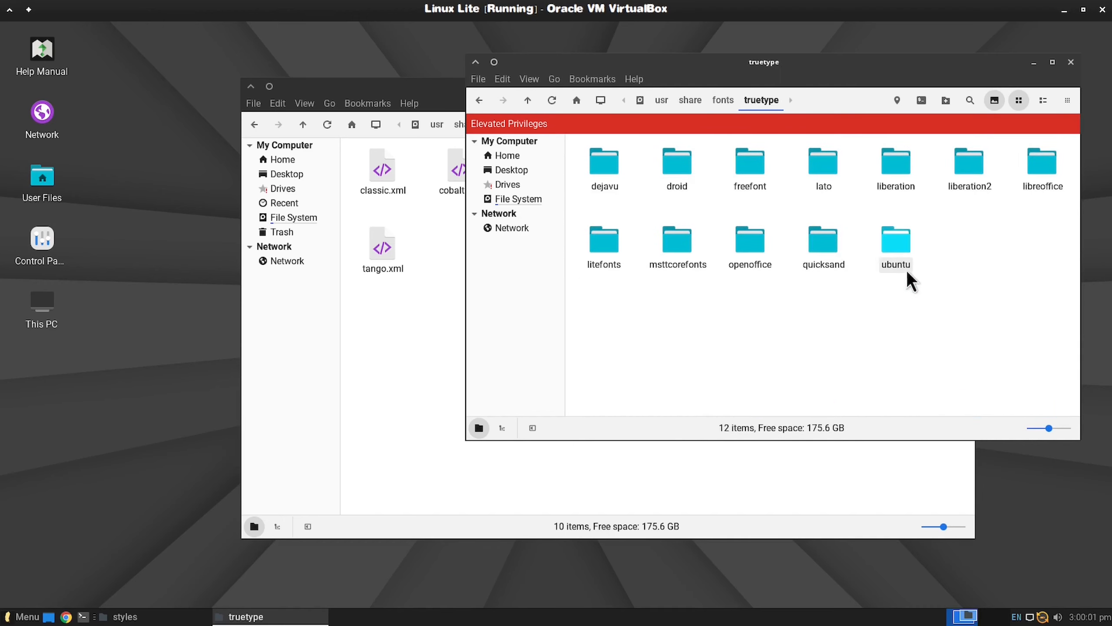
Step: Copy dephunked_brk.tar.gz, monaco.tar.gz and Vibrocentric Fonts.tar.gz from Documents/fonts into the root truetype folder
{"action": "left_click", "coordinate": [391, 87]}
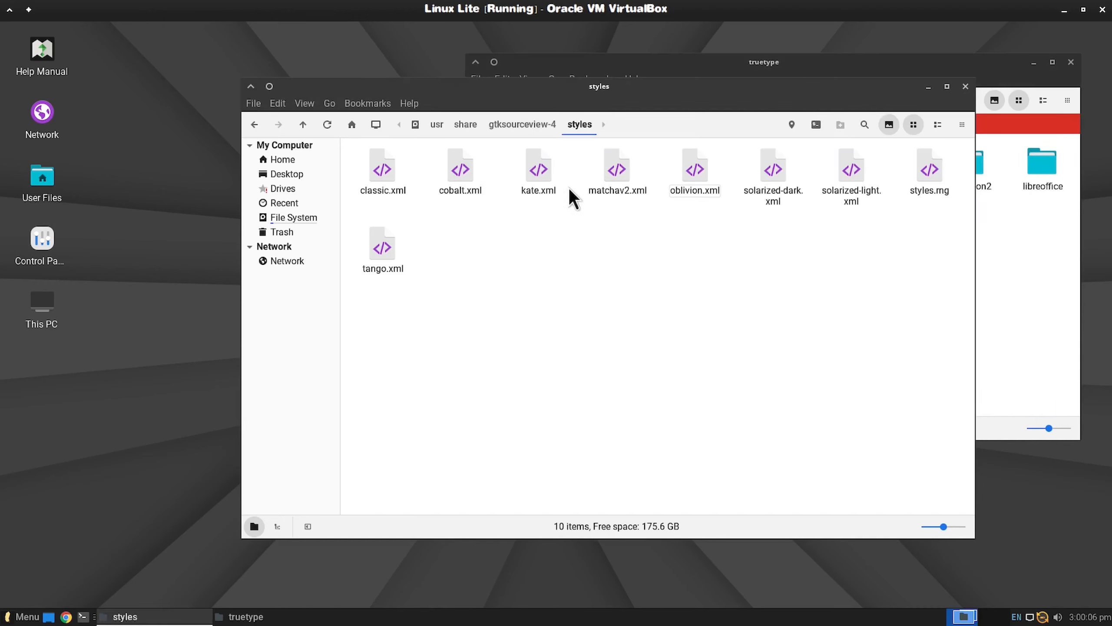
{"action": "left_click", "coordinate": [295, 160]}
{"action": "double_click", "coordinate": [462, 168]}
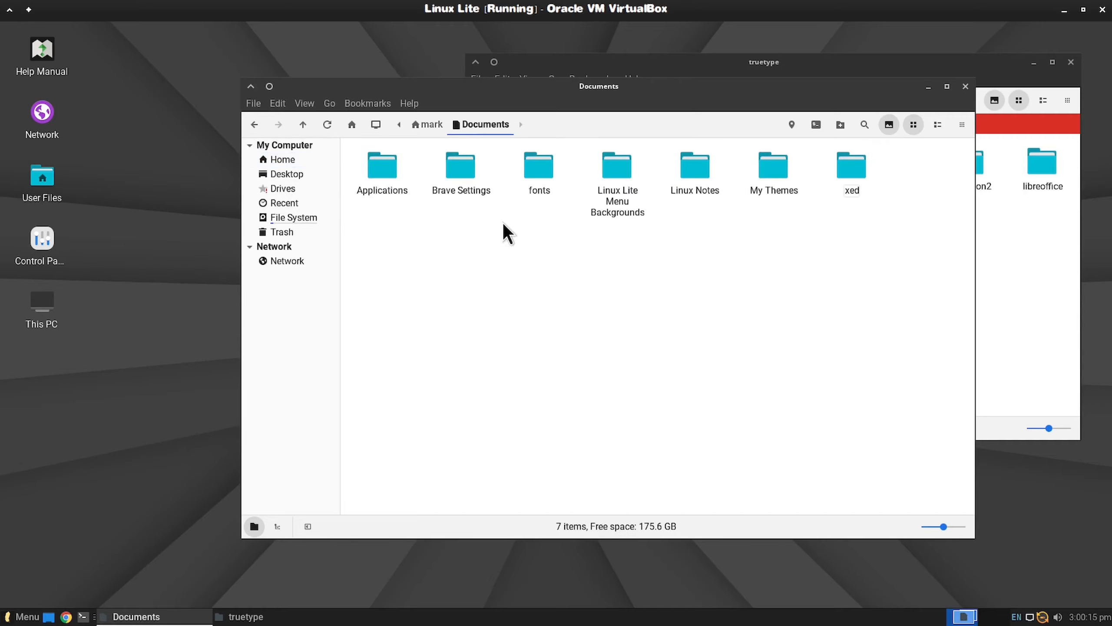
{"action": "double_click", "coordinate": [539, 169]}
{"action": "left_click", "coordinate": [376, 189]}
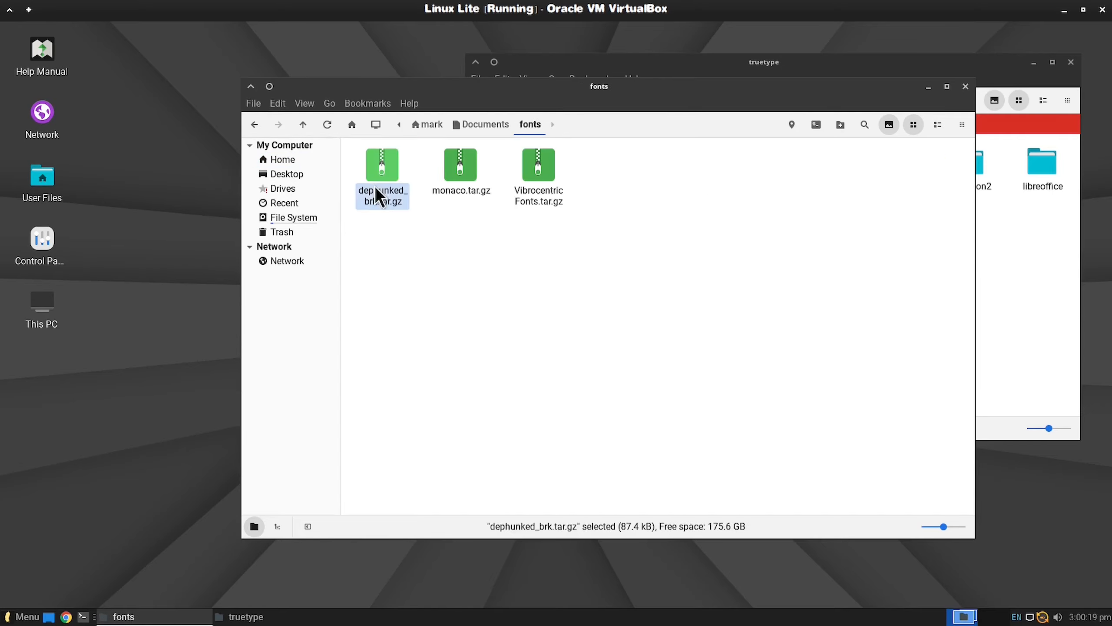
{"action": "left_click", "coordinate": [451, 192], "text": "ctrl"}
{"action": "left_click", "coordinate": [533, 199], "text": "ctrl"}
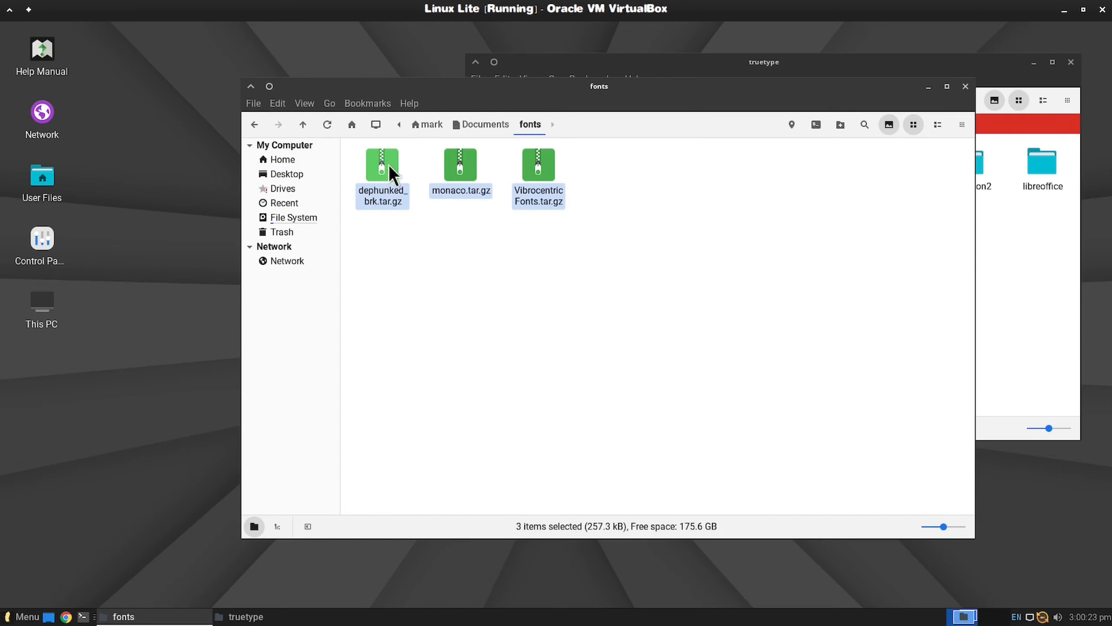
{"action": "left_click_drag", "start_coordinate": [388, 171], "coordinate": [1007, 303]}
{"action": "left_click_drag", "start_coordinate": [724, 86], "coordinate": [602, 70]}
Step: Extract the three copied font archives in the truetype folder and delete the archives from it
{"action": "left_click", "coordinate": [941, 105]}
{"action": "right_click", "coordinate": [962, 237]}
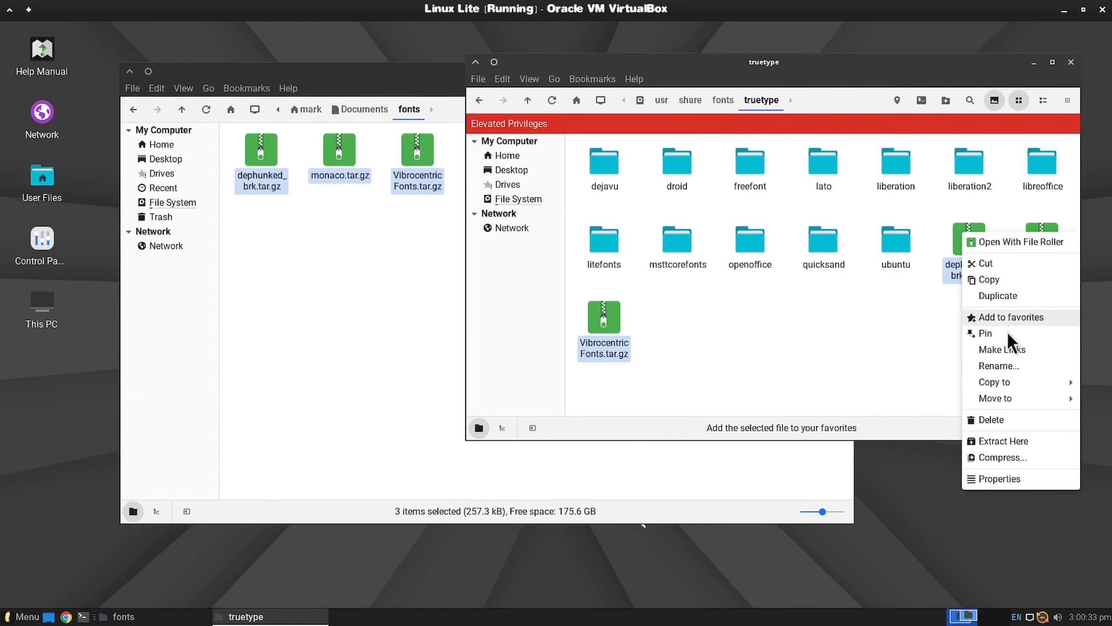
{"action": "left_click", "coordinate": [1014, 438]}
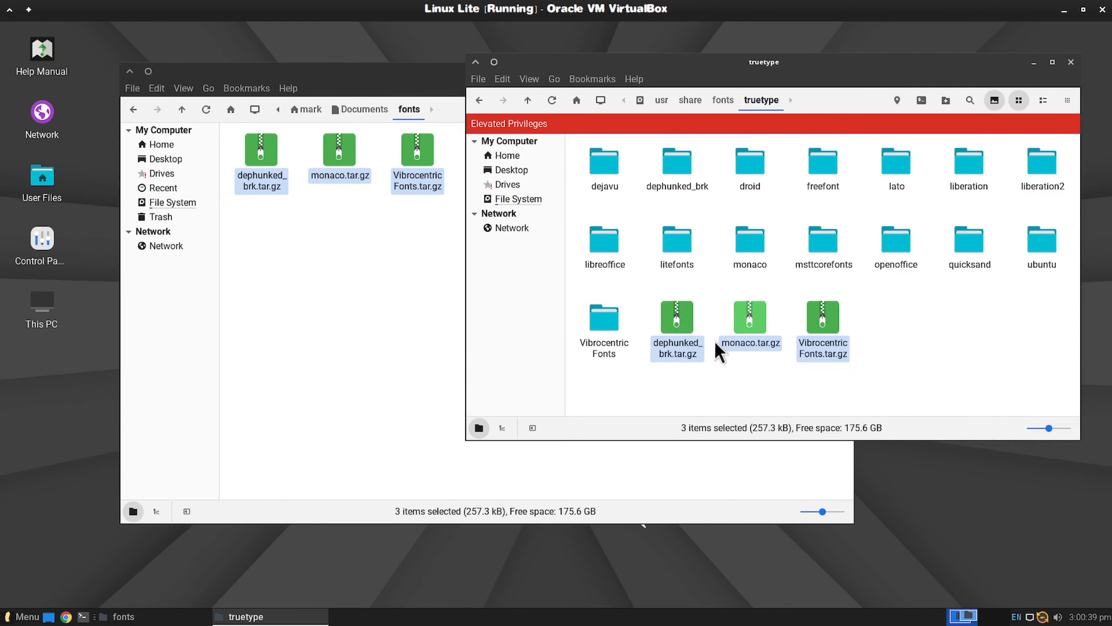
{"action": "right_click", "coordinate": [679, 315]}
{"action": "left_click", "coordinate": [709, 501]}
{"action": "left_click", "coordinate": [799, 300]}
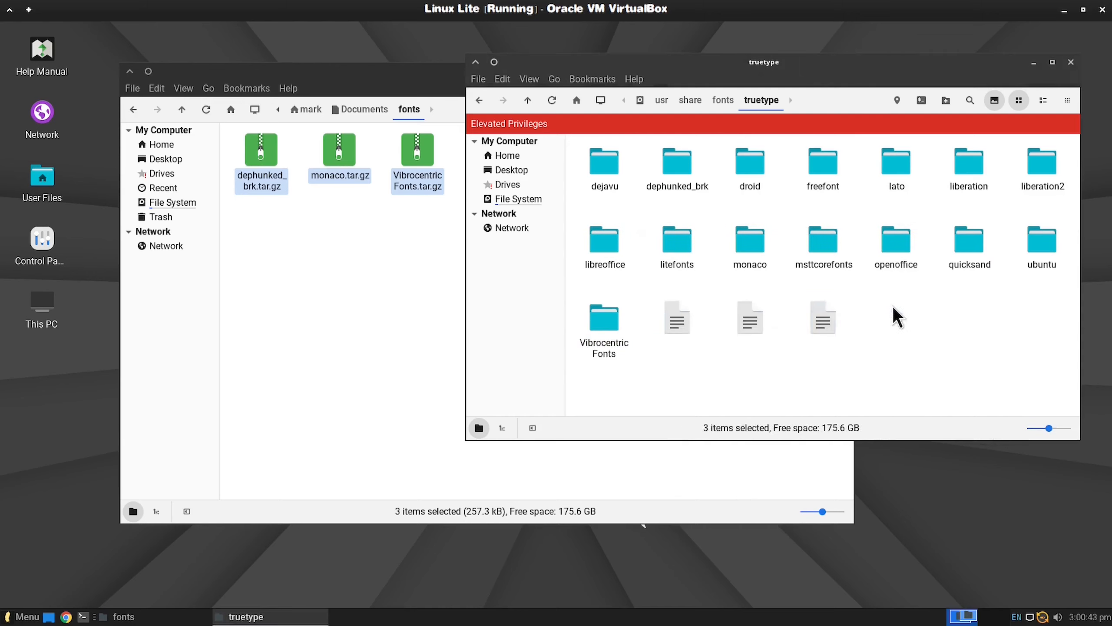
Step: Check the contents of the extracted monaco, Vibrocentric Fonts and dephunked_brk folders
{"action": "double_click", "coordinate": [745, 244]}
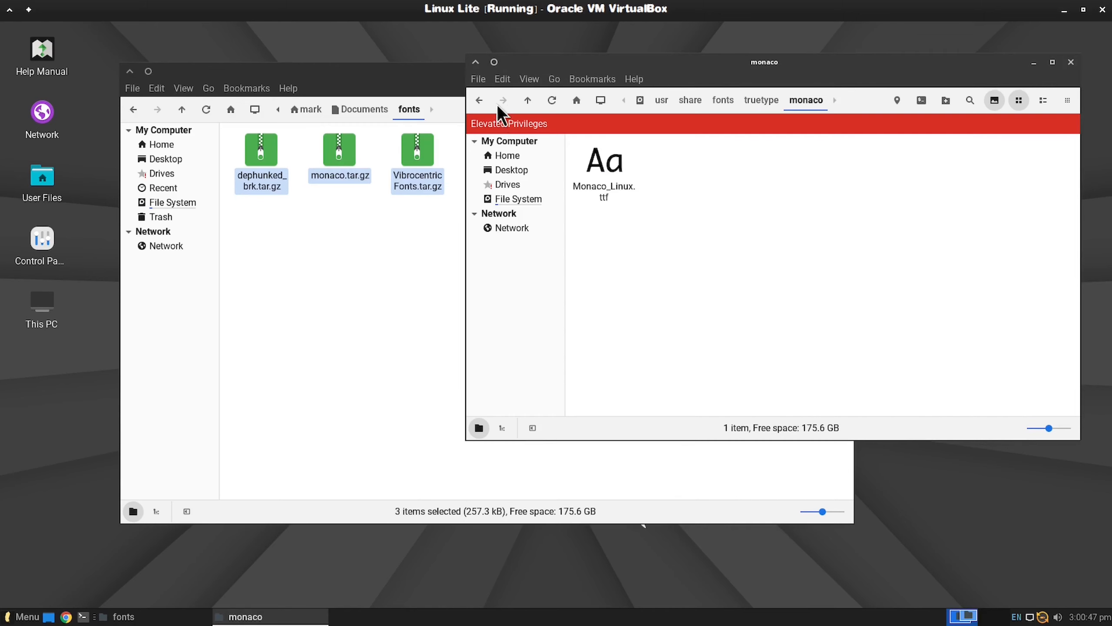
{"action": "left_click", "coordinate": [479, 100]}
{"action": "double_click", "coordinate": [614, 324]}
{"action": "key", "text": "alt+Left"}
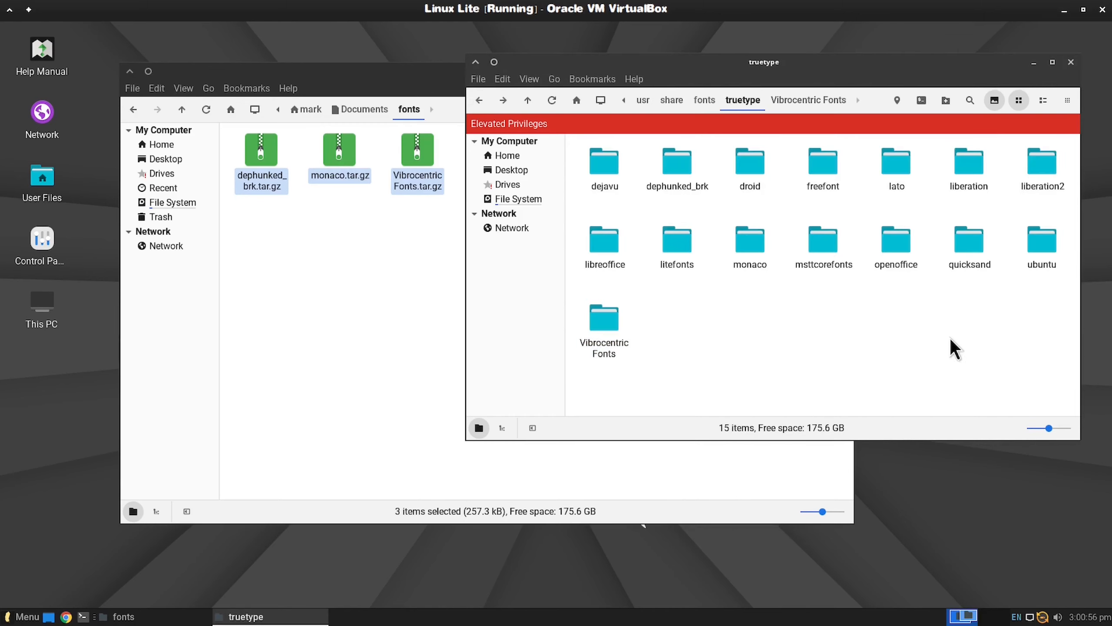
{"action": "double_click", "coordinate": [679, 159]}
{"action": "left_click", "coordinate": [479, 100]}
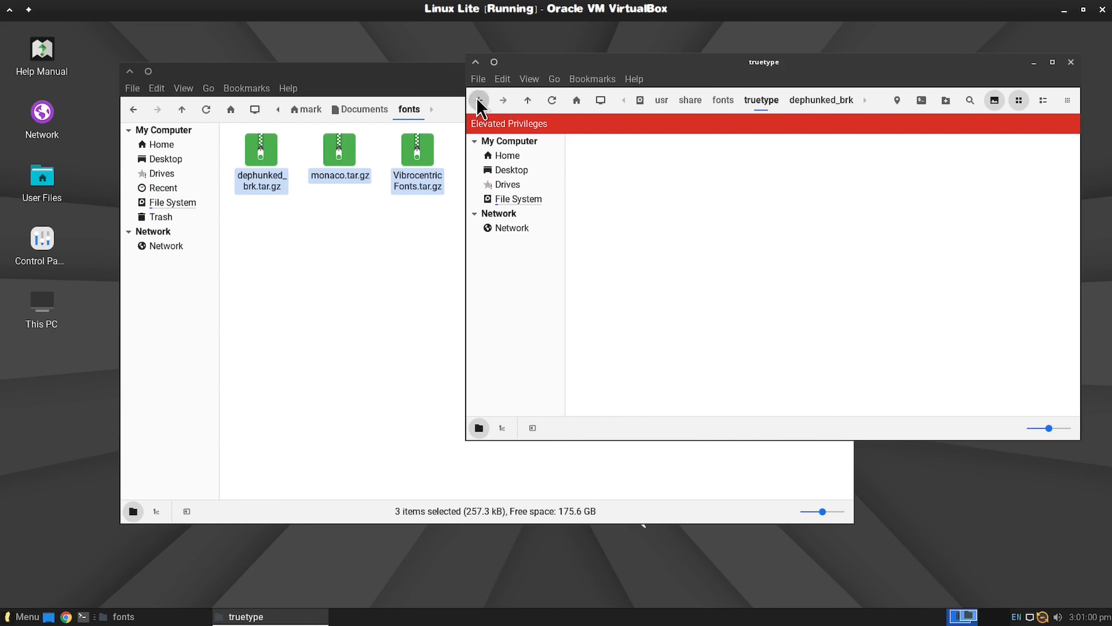
{"action": "double_click", "coordinate": [599, 315]}
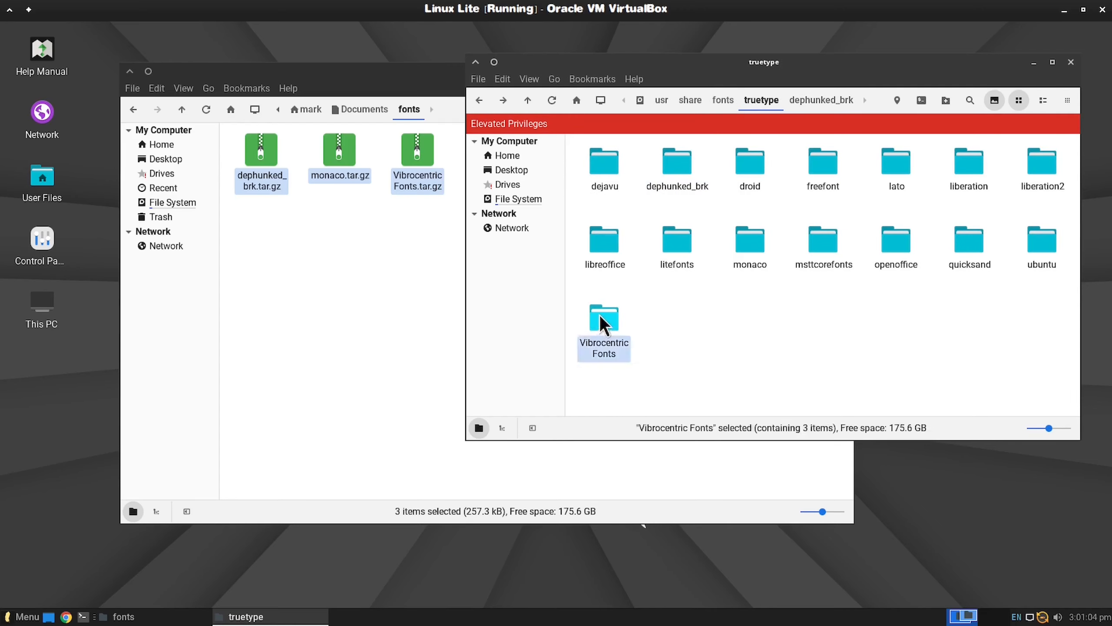
{"action": "key", "text": "alt+Left"}
Step: Return to the /usr/share folder in the root file manager window
{"action": "left_click", "coordinate": [671, 100]}
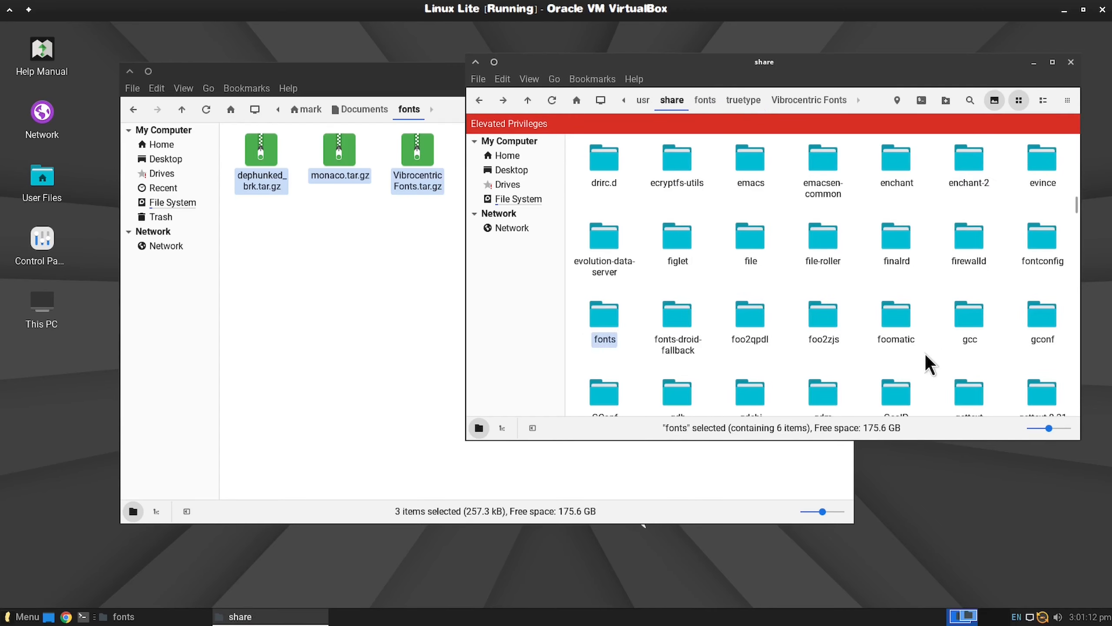
{"action": "left_click", "coordinate": [927, 352]}
{"action": "scroll", "coordinate": [928, 351], "scroll_direction": "down", "scroll_amount": 2}
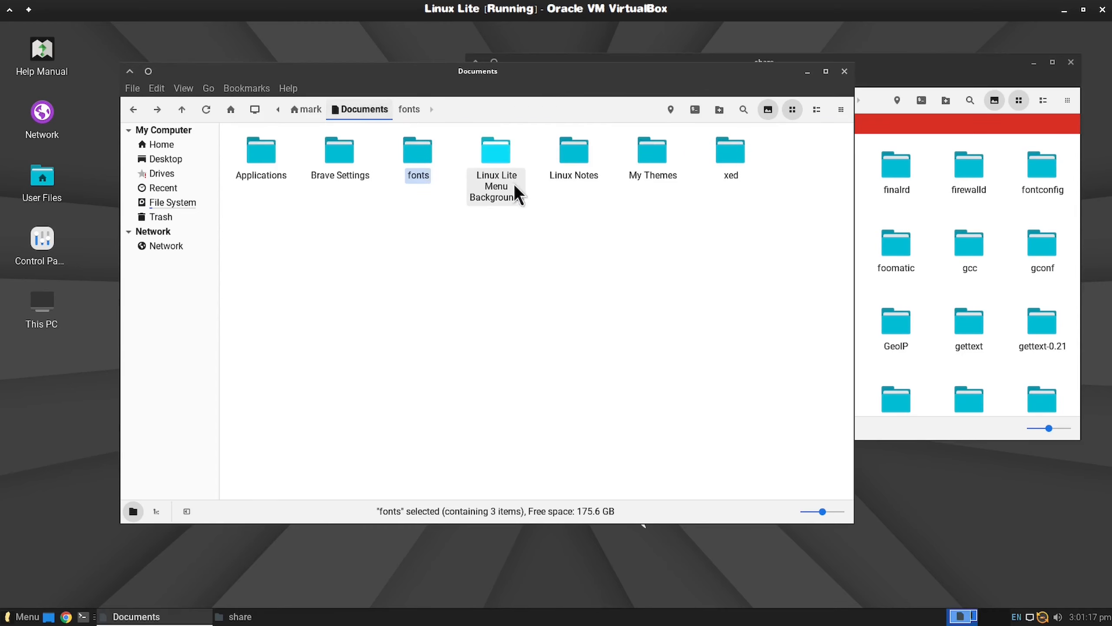
Step: Permanently delete the fonts folder from Documents
{"action": "key", "text": "shift+Delete"}
{"action": "left_click", "coordinate": [593, 343]}
Step: Permanently delete the xed folder from Documents
{"action": "right_click", "coordinate": [653, 149]}
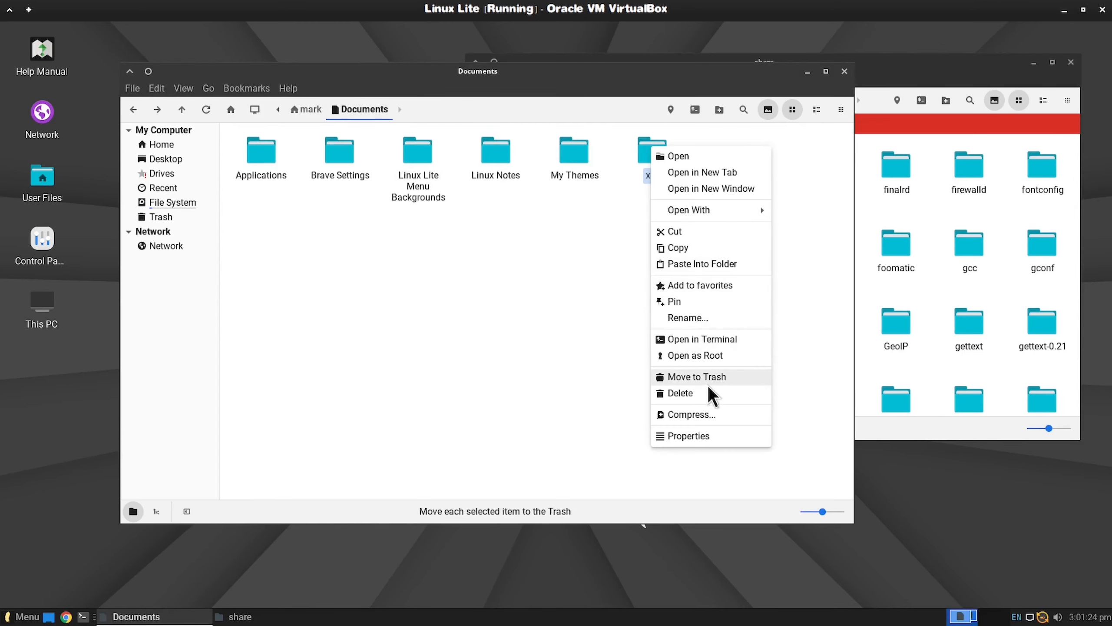
{"action": "left_click", "coordinate": [707, 393]}
{"action": "key", "text": "Return"}
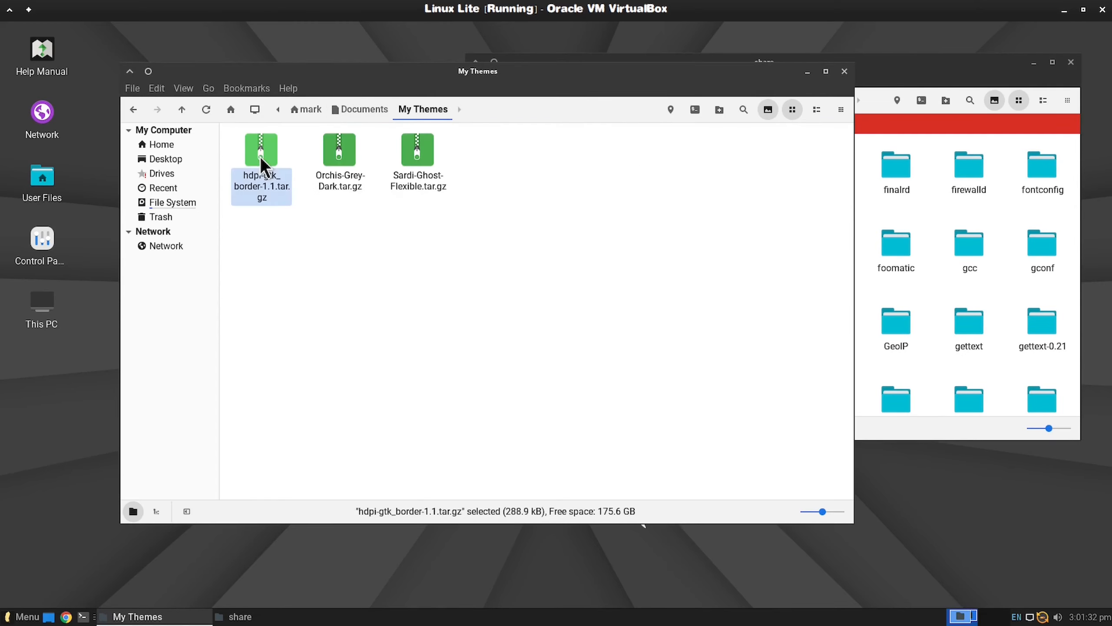
Step: Move hdpi-gtk_border-1.1.tar.gz and Orchis-Grey-Dark.tar.gz from the My Themes folder into /usr/share/themes
{"action": "left_click", "coordinate": [339, 152], "text": "ctrl"}
{"action": "right_click", "coordinate": [268, 153]}
{"action": "left_click", "coordinate": [291, 182]}
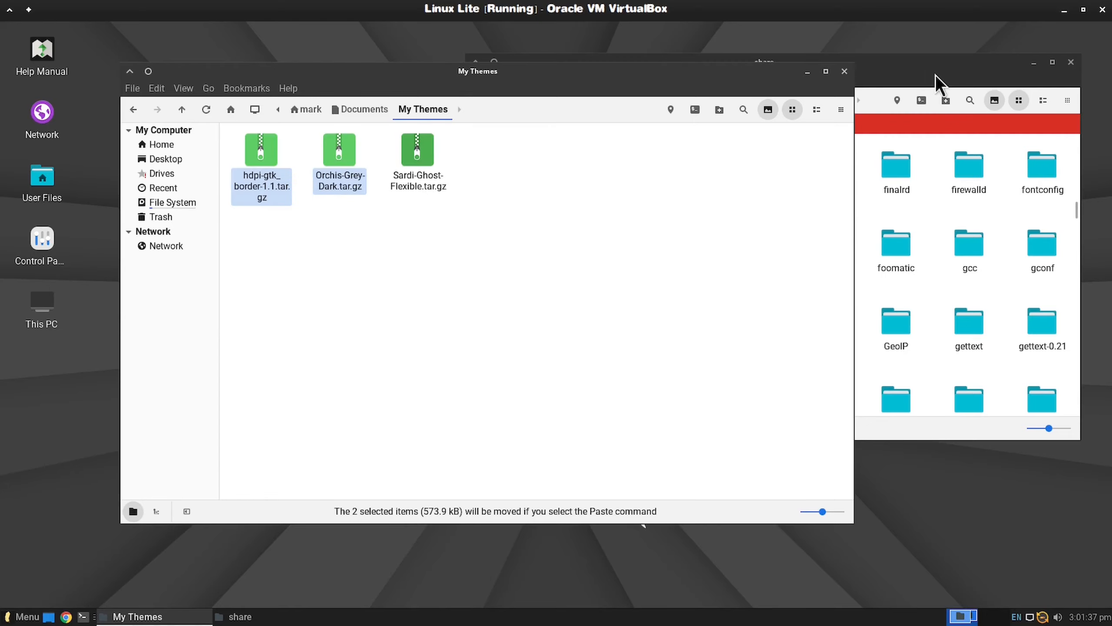
{"action": "left_click", "coordinate": [936, 75]}
{"action": "scroll", "coordinate": [873, 262], "scroll_direction": "down", "scroll_amount": 20}
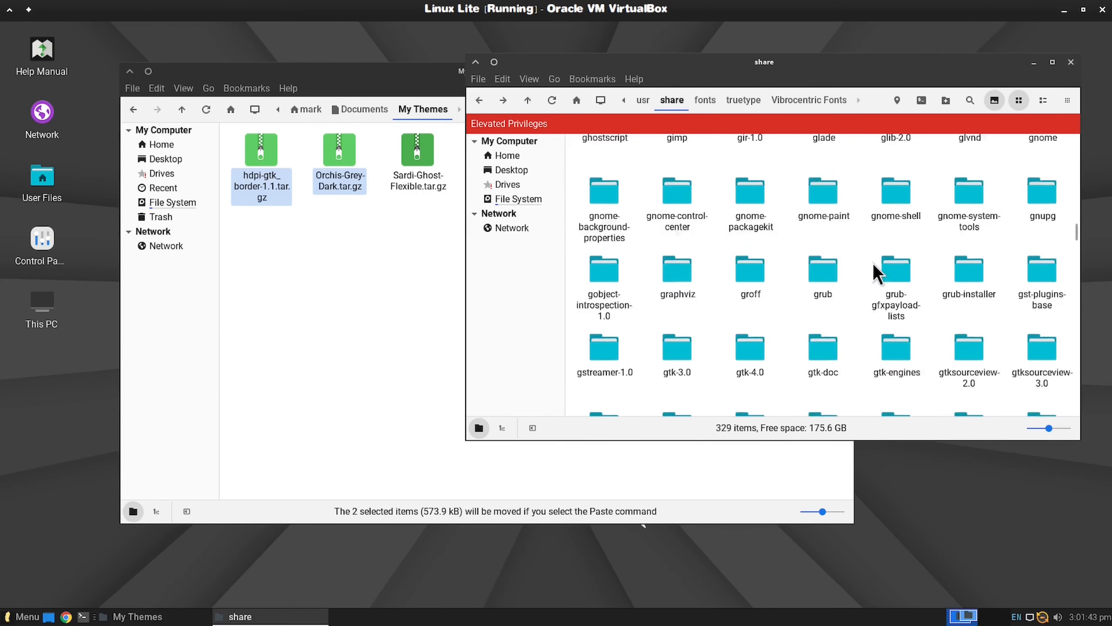
{"action": "scroll", "coordinate": [874, 264], "scroll_direction": "down", "scroll_amount": 5}
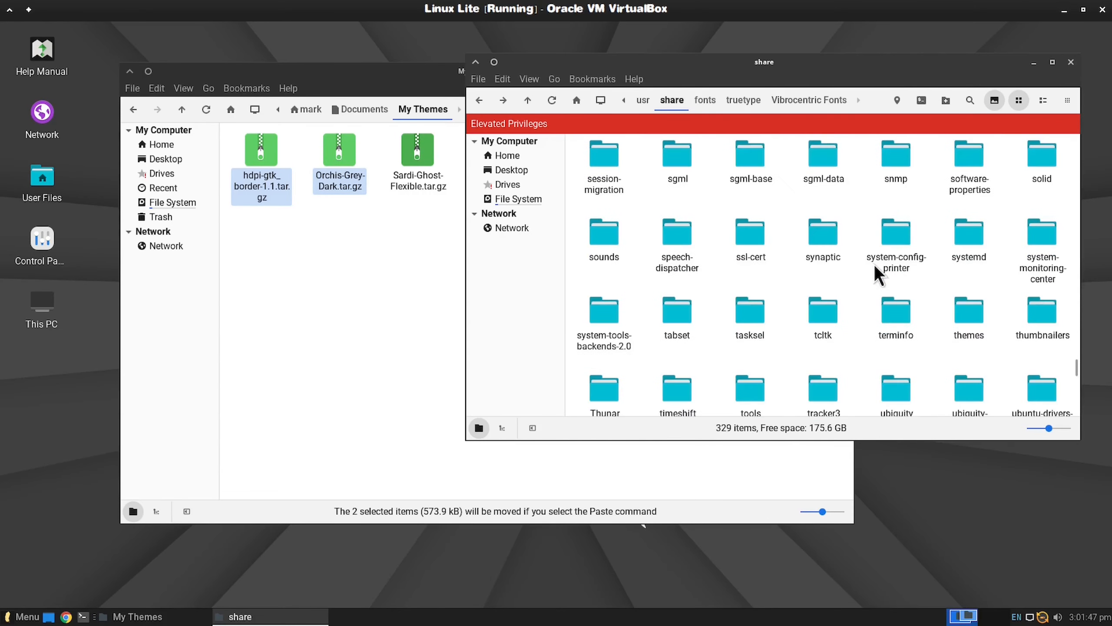
{"action": "double_click", "coordinate": [970, 237]}
{"action": "right_click", "coordinate": [844, 284]}
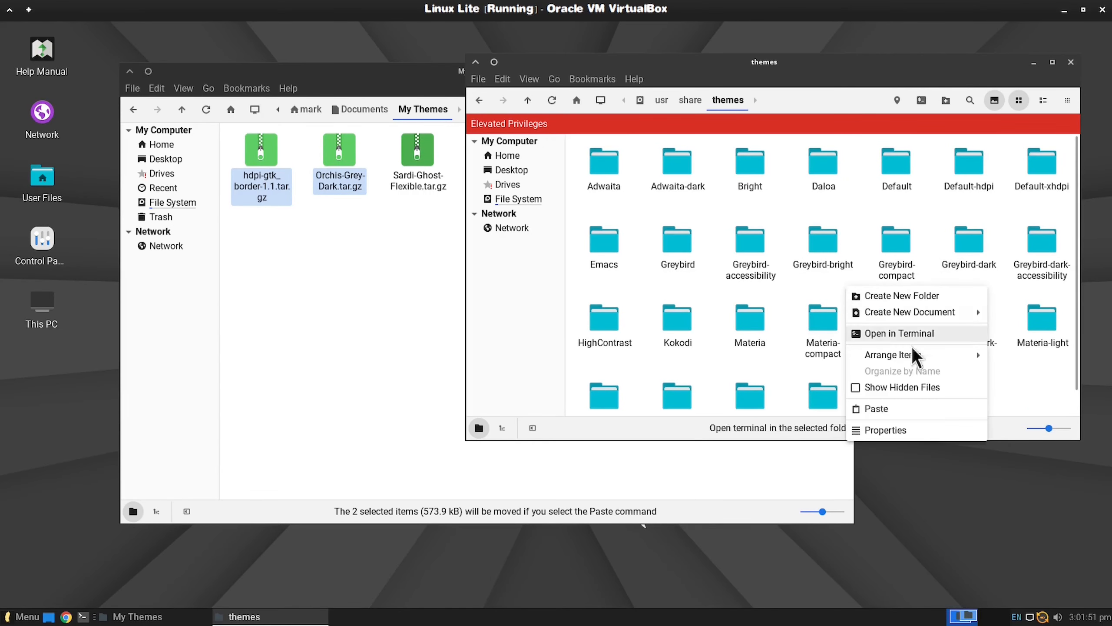
{"action": "left_click", "coordinate": [910, 408]}
Step: Extract the two theme archives inside /usr/share/themes and delete the archives from it
{"action": "right_click", "coordinate": [1041, 292]}
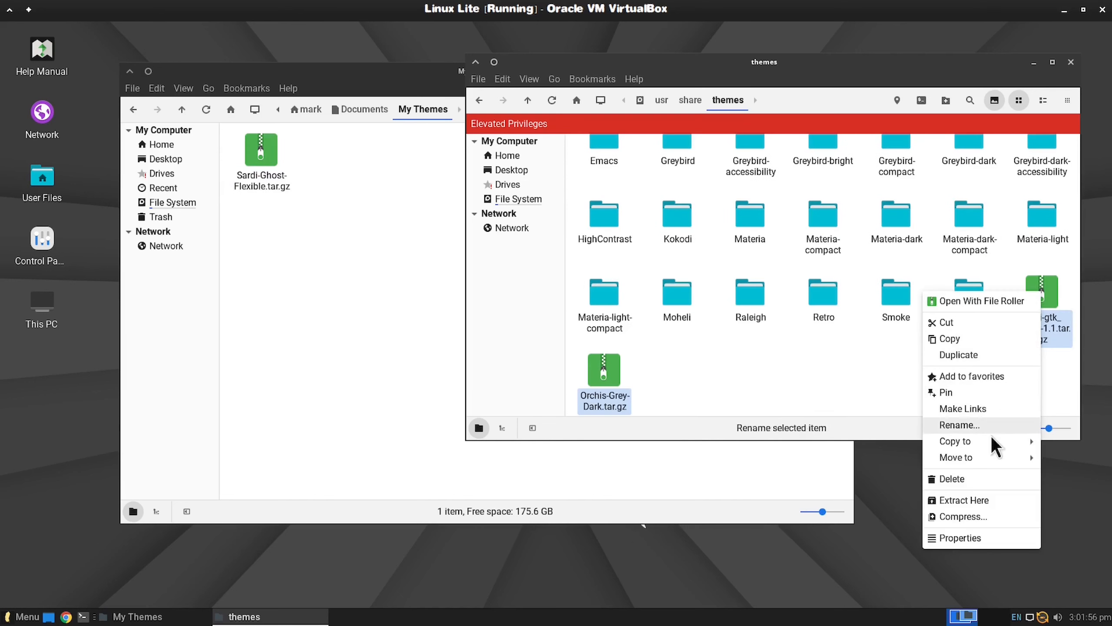
{"action": "left_click", "coordinate": [988, 500]}
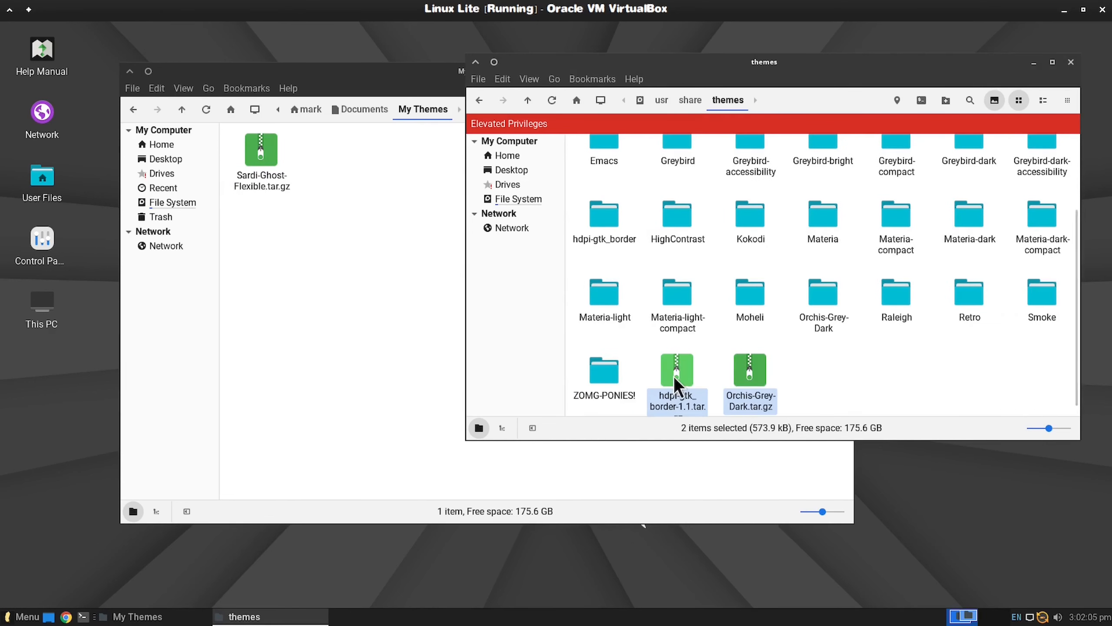
{"action": "right_click", "coordinate": [679, 366]}
{"action": "left_click", "coordinate": [866, 296]}
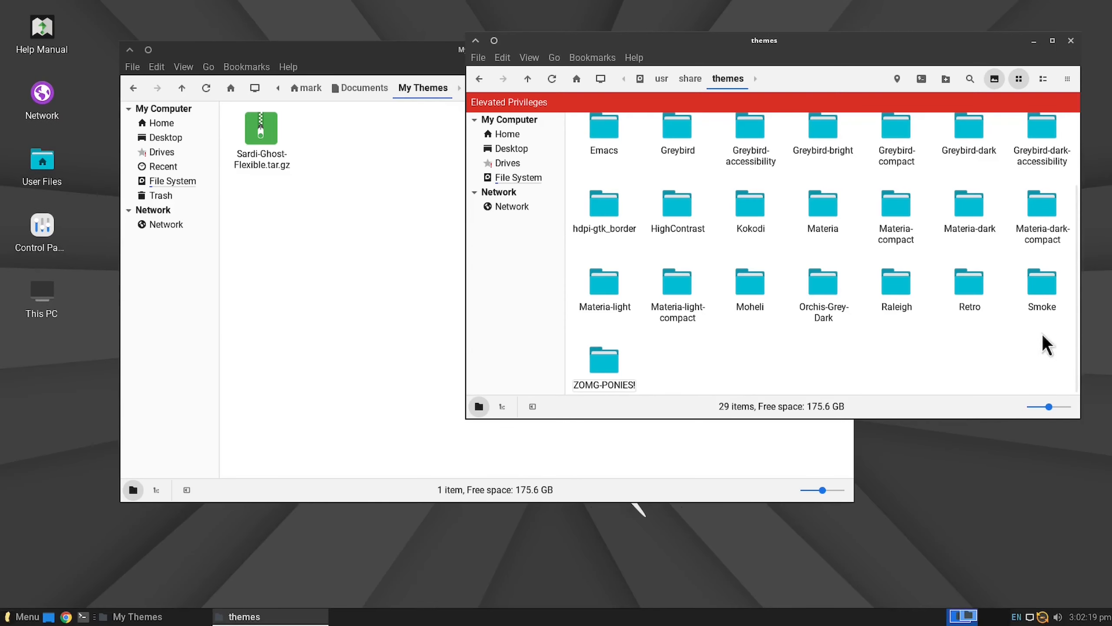
Step: Return the root file manager window to /usr/share and cut Sardi-Ghost-Flexible.tar.gz from the My Themes folder
{"action": "left_click_drag", "start_coordinate": [907, 40], "coordinate": [834, 49]}
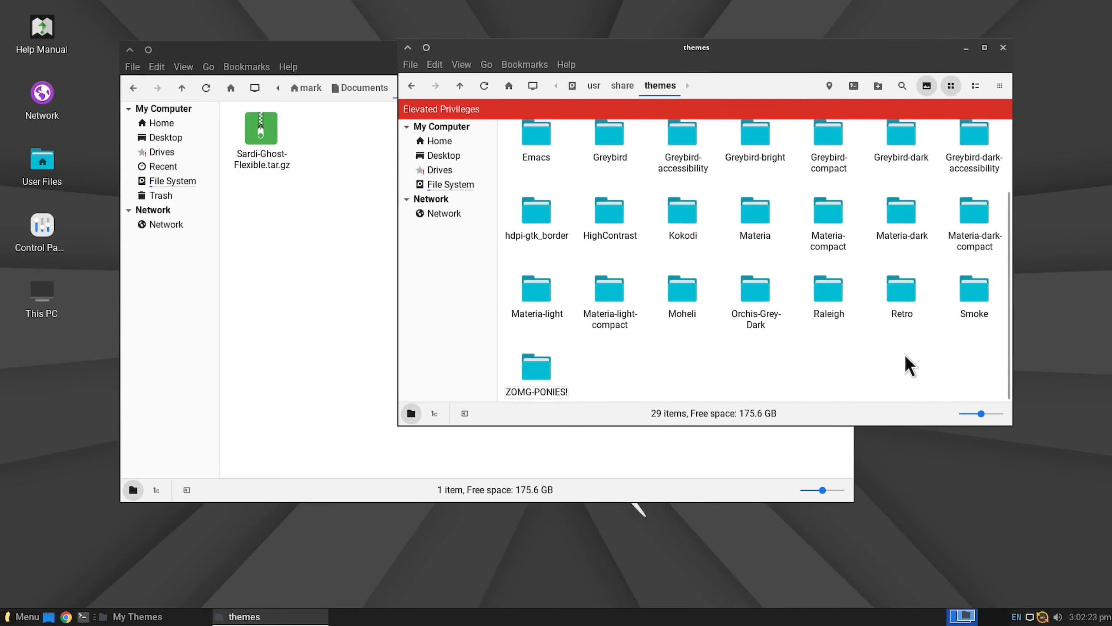
{"action": "scroll", "coordinate": [904, 355], "scroll_direction": "up", "scroll_amount": 3}
{"action": "left_click_drag", "start_coordinate": [739, 54], "coordinate": [859, 45]}
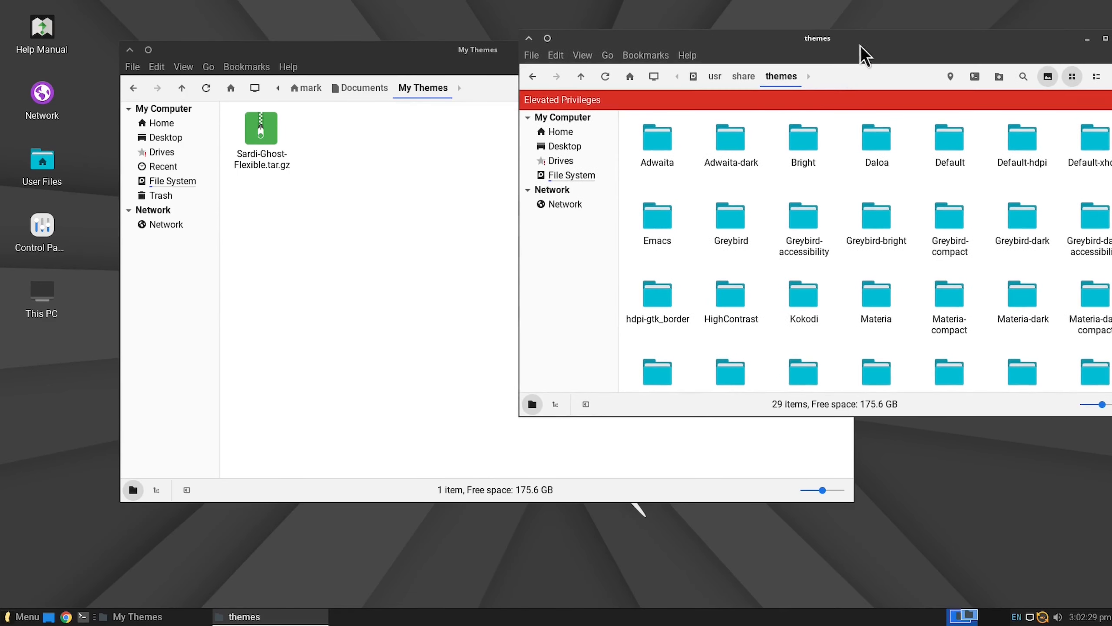
{"action": "left_click", "coordinate": [740, 77]}
{"action": "right_click", "coordinate": [259, 133]}
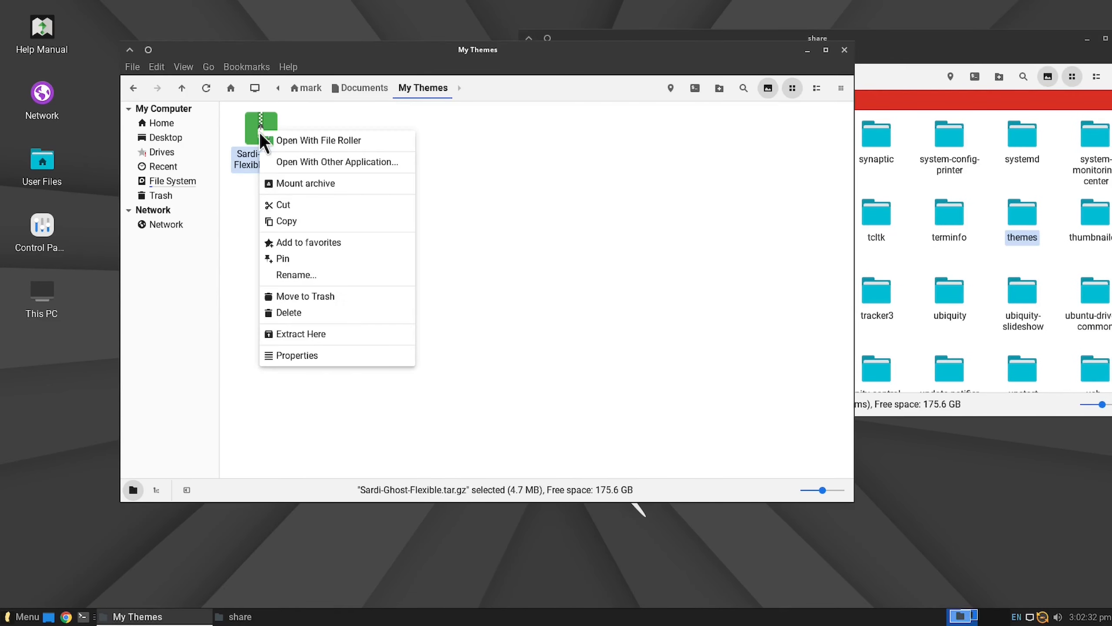
{"action": "left_click", "coordinate": [304, 205]}
Step: Paste the cut Sardi-Ghost-Flexible.tar.gz archive into the /usr/share/icons folder
{"action": "left_click_drag", "start_coordinate": [967, 39], "coordinate": [832, 31]}
{"action": "scroll", "coordinate": [703, 209], "scroll_direction": "up", "scroll_amount": 8}
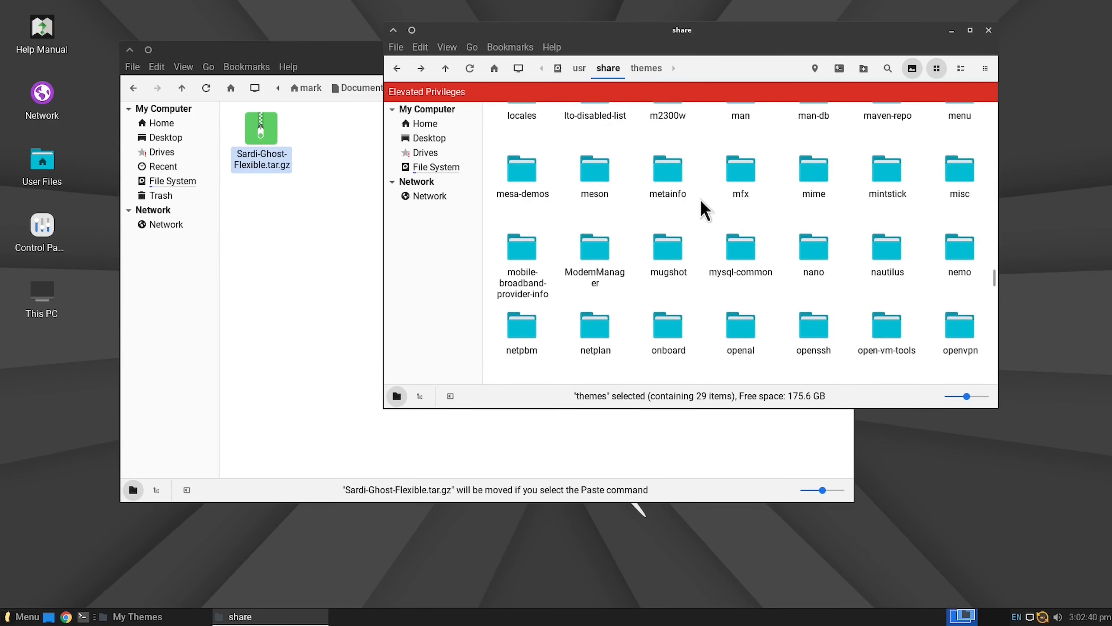
{"action": "scroll", "coordinate": [700, 199], "scroll_direction": "up", "scroll_amount": 10}
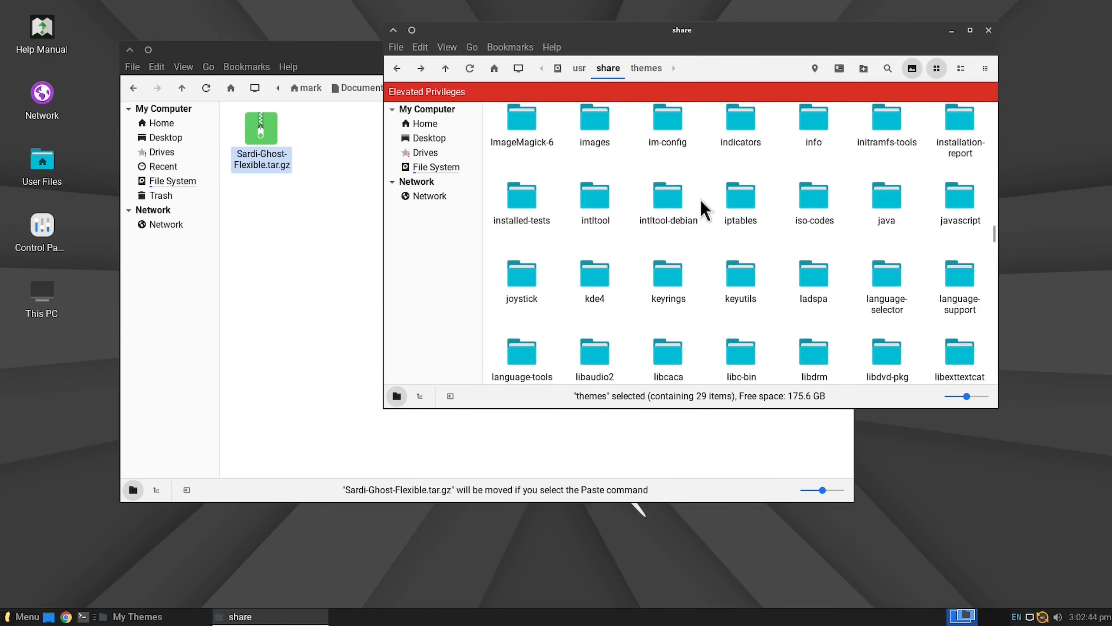
{"action": "scroll", "coordinate": [701, 199], "scroll_direction": "up", "scroll_amount": 2}
{"action": "scroll", "coordinate": [722, 206], "scroll_direction": "up", "scroll_amount": 2}
{"action": "double_click", "coordinate": [880, 214]}
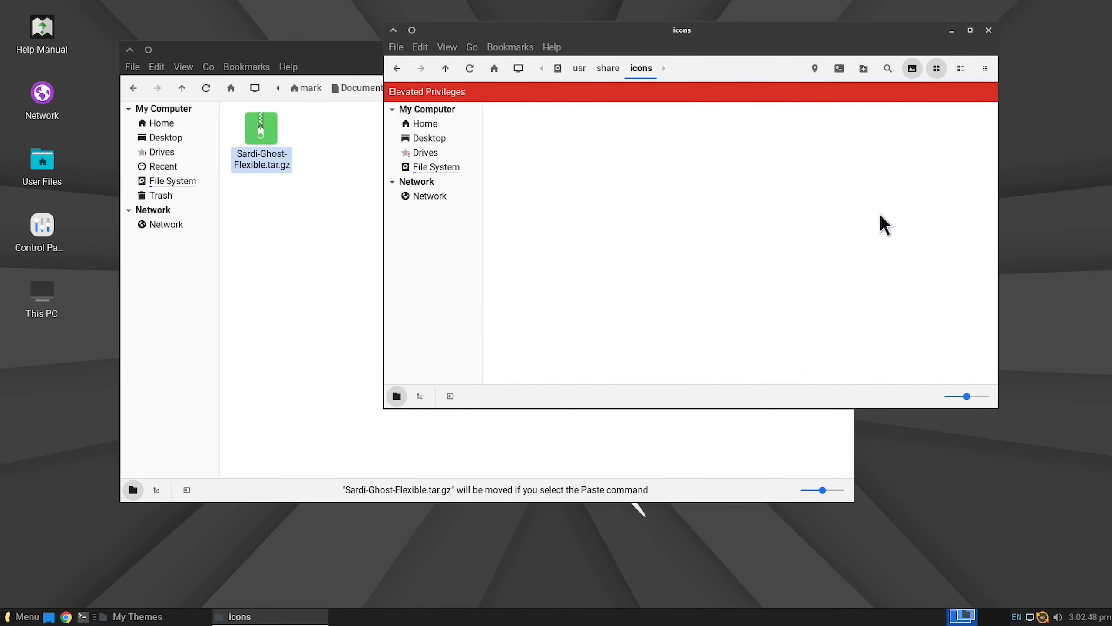
{"action": "right_click", "coordinate": [764, 262]}
{"action": "left_click", "coordinate": [817, 377]}
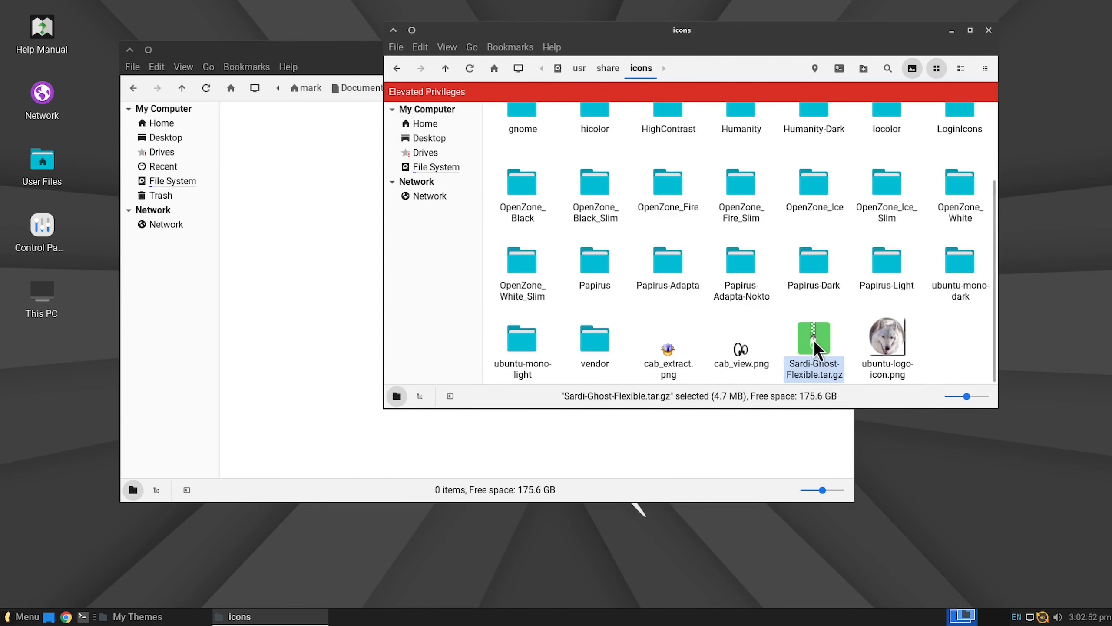
Step: Extract Sardi-Ghost-Flexible.tar.gz in the icons folder and delete the archive from it
{"action": "right_click", "coordinate": [813, 340]}
{"action": "left_click", "coordinate": [826, 302]}
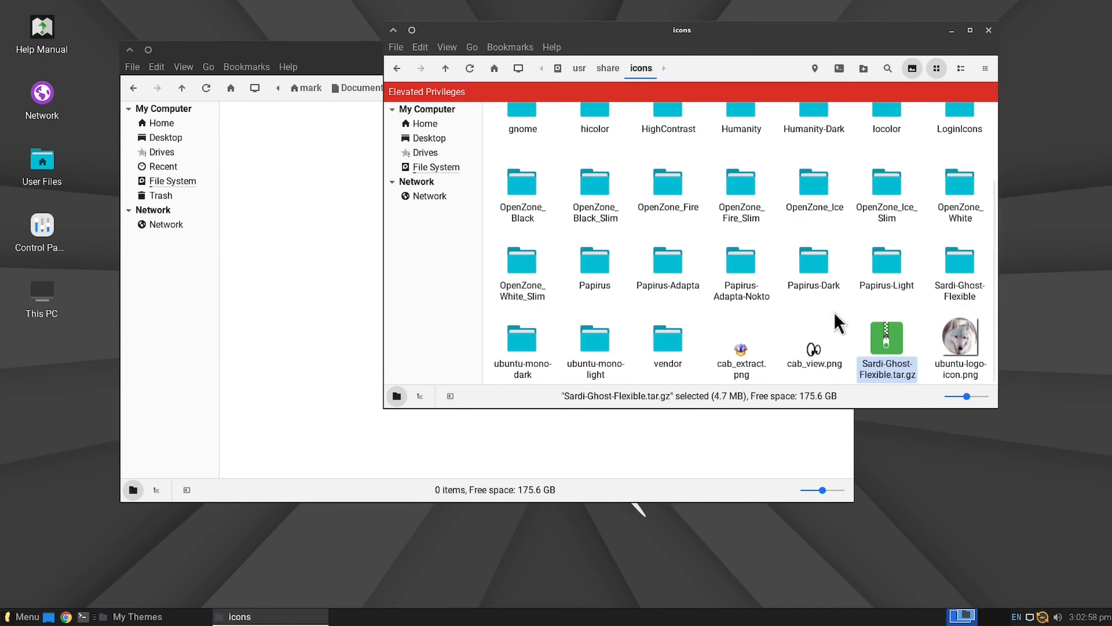
{"action": "right_click", "coordinate": [893, 338]}
{"action": "left_click", "coordinate": [953, 279]}
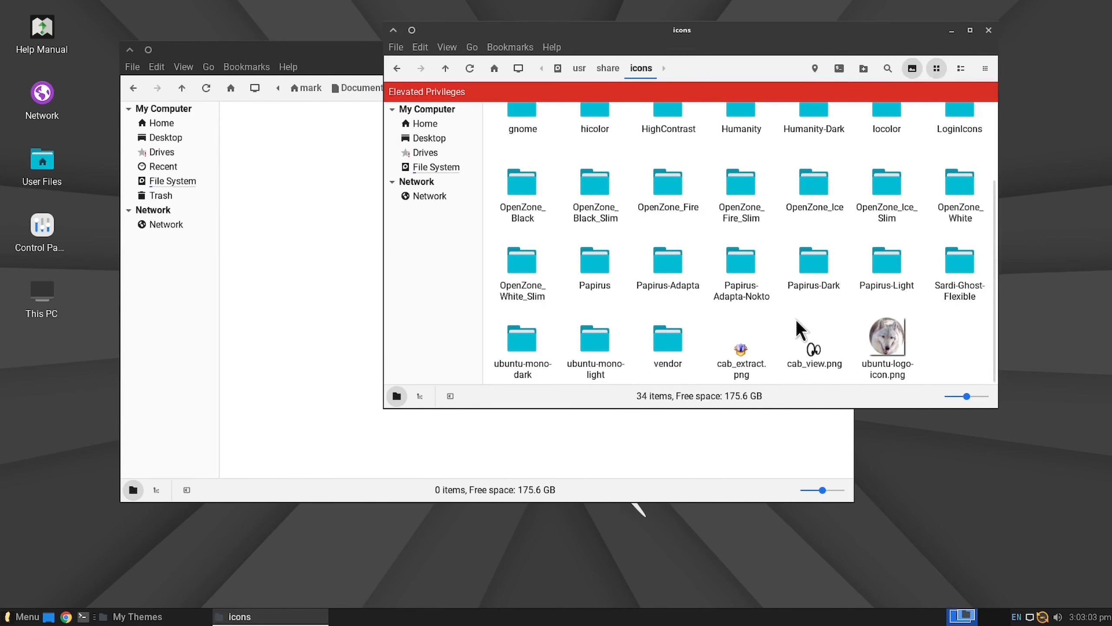
{"action": "scroll", "coordinate": [797, 320], "scroll_direction": "up", "scroll_amount": 3}
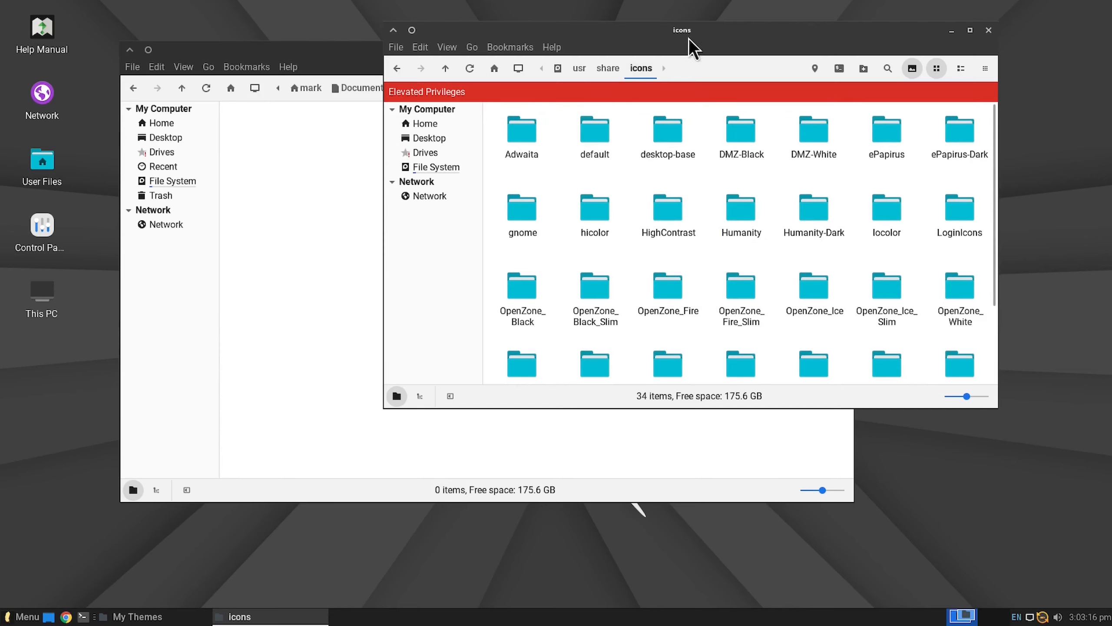
Step: Go back to Documents and permanently delete the emptied My Themes folder
{"action": "left_click_drag", "start_coordinate": [688, 39], "coordinate": [749, 50]}
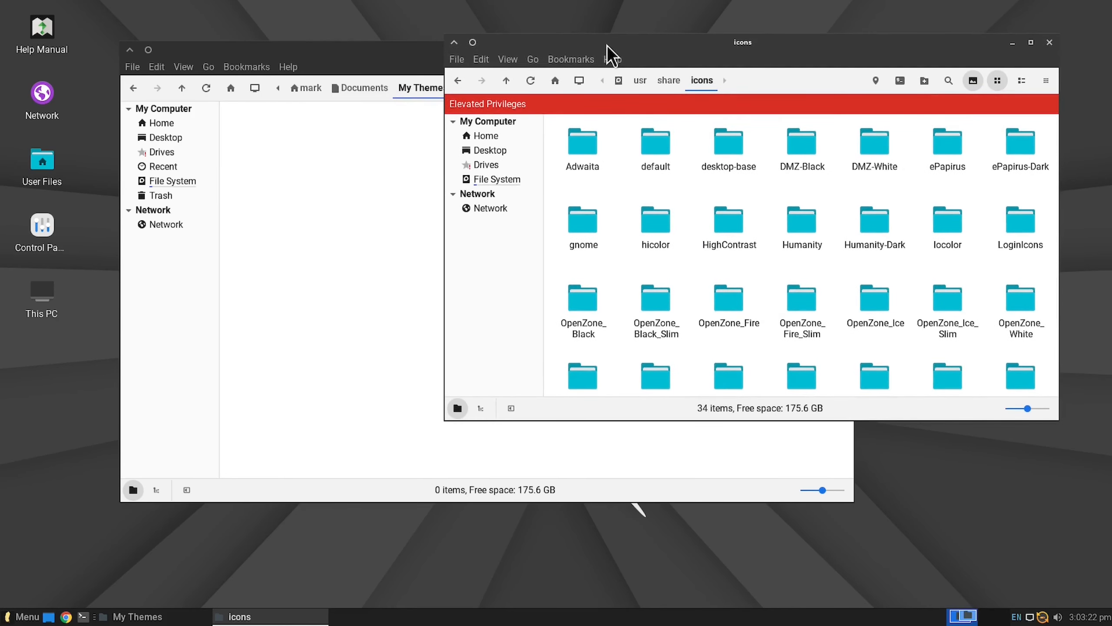
{"action": "left_click", "coordinate": [359, 88]}
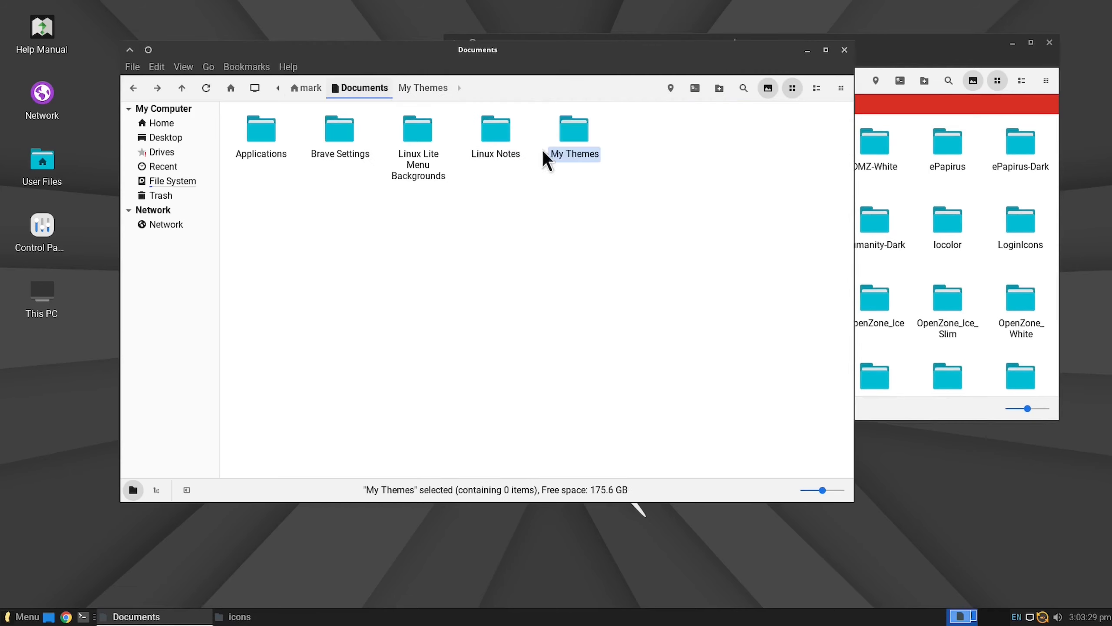
{"action": "right_click", "coordinate": [566, 135]}
{"action": "left_click", "coordinate": [634, 370]}
{"action": "left_click", "coordinate": [674, 318]}
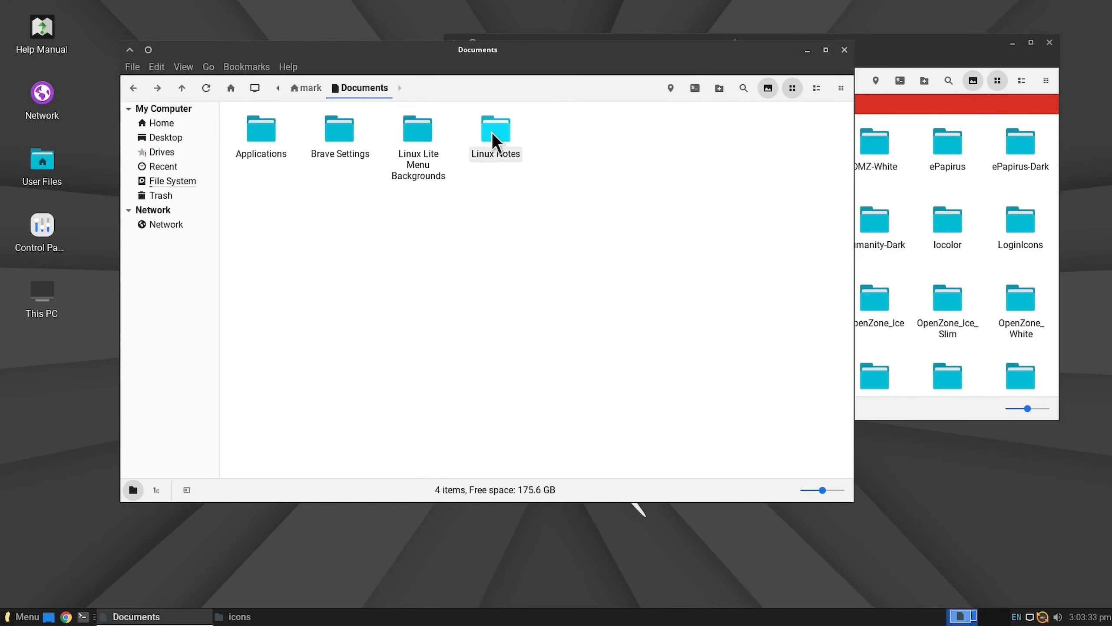
Step: Move lite menu.zip from the Linux Lite Menu Backgrounds folder in Documents into /usr/share/pixmaps
{"action": "double_click", "coordinate": [416, 137]}
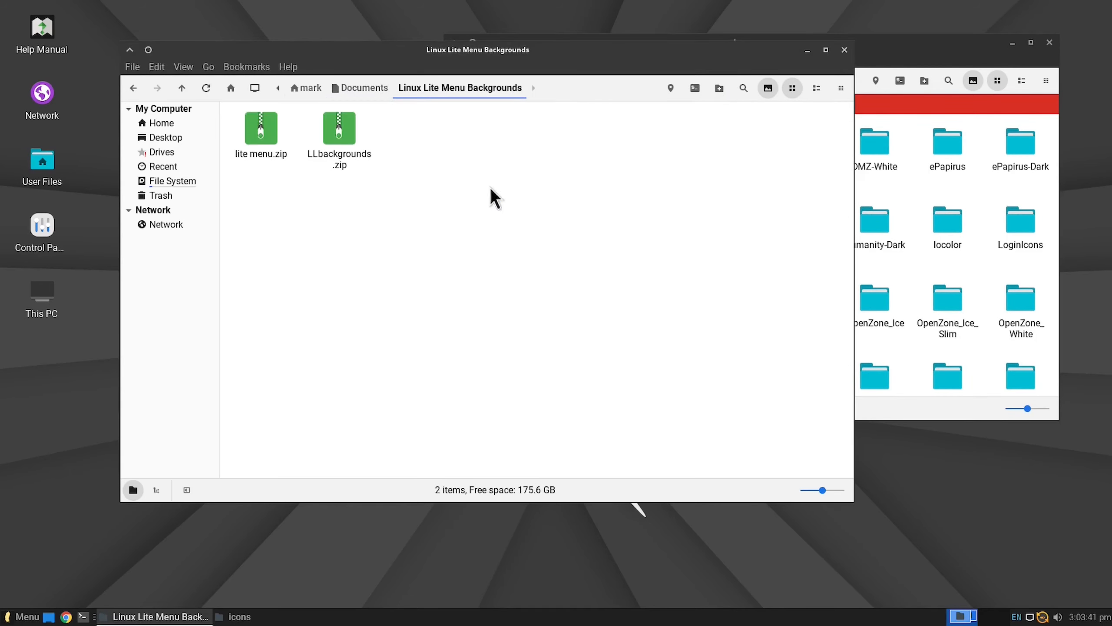
{"action": "right_click", "coordinate": [250, 134]}
{"action": "left_click", "coordinate": [304, 209]}
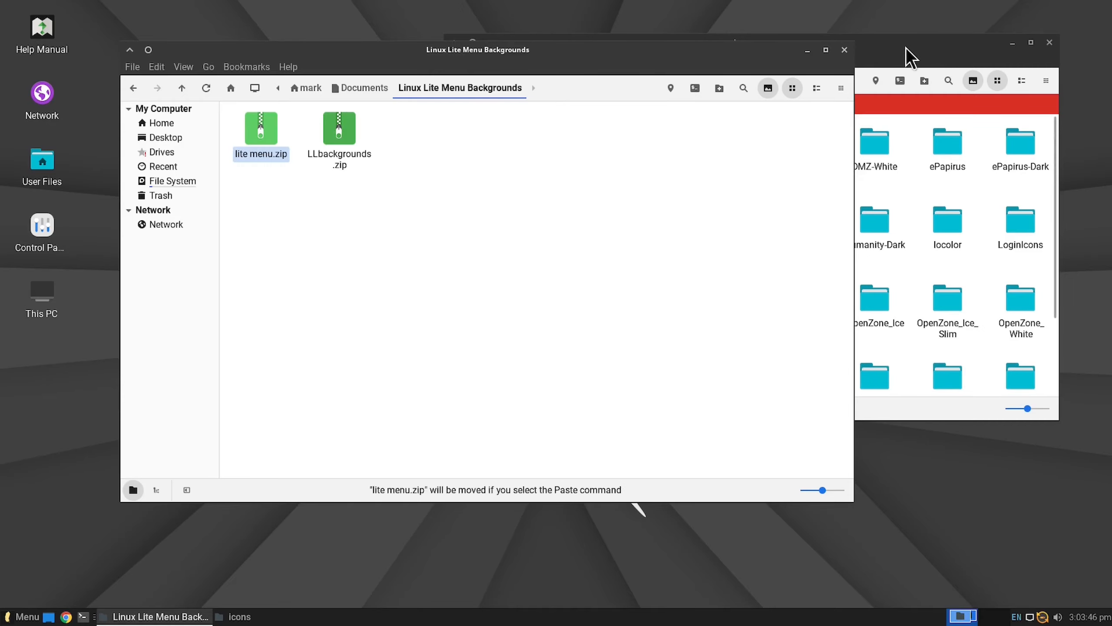
{"action": "left_click_drag", "start_coordinate": [906, 48], "coordinate": [798, 69]}
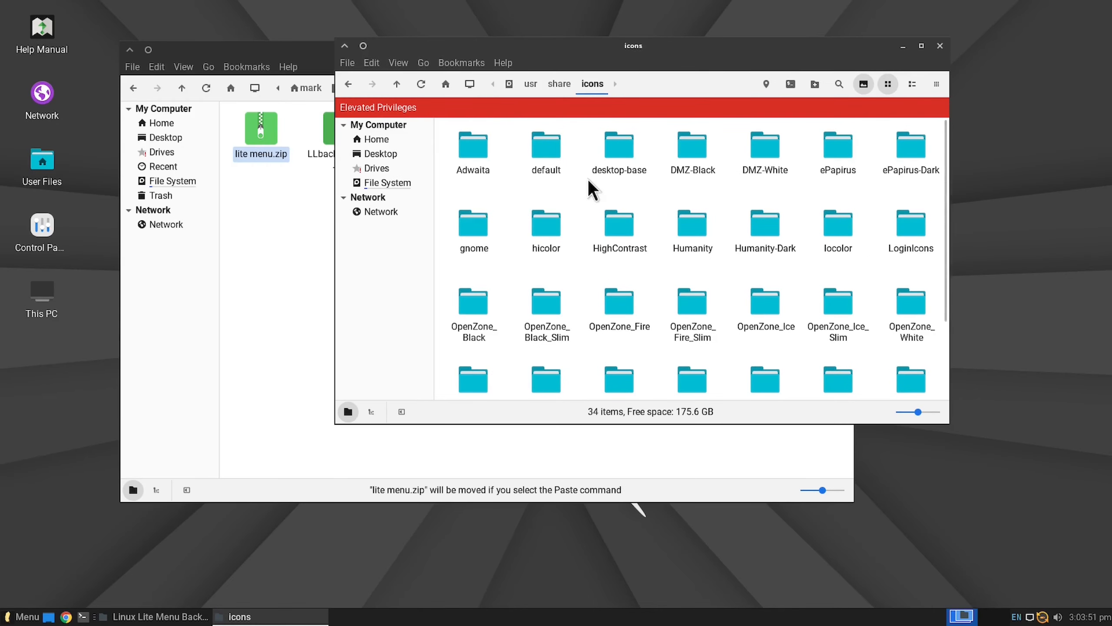
{"action": "left_click", "coordinate": [563, 85]}
{"action": "scroll", "coordinate": [623, 186], "scroll_direction": "down", "scroll_amount": 3}
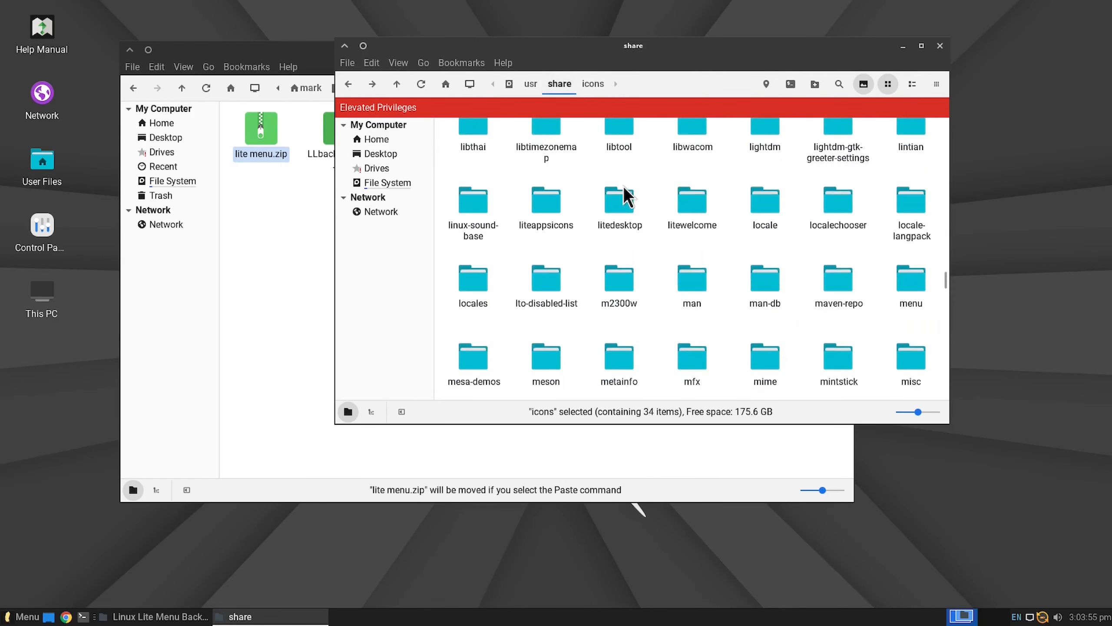
{"action": "scroll", "coordinate": [623, 187], "scroll_direction": "down", "scroll_amount": 10}
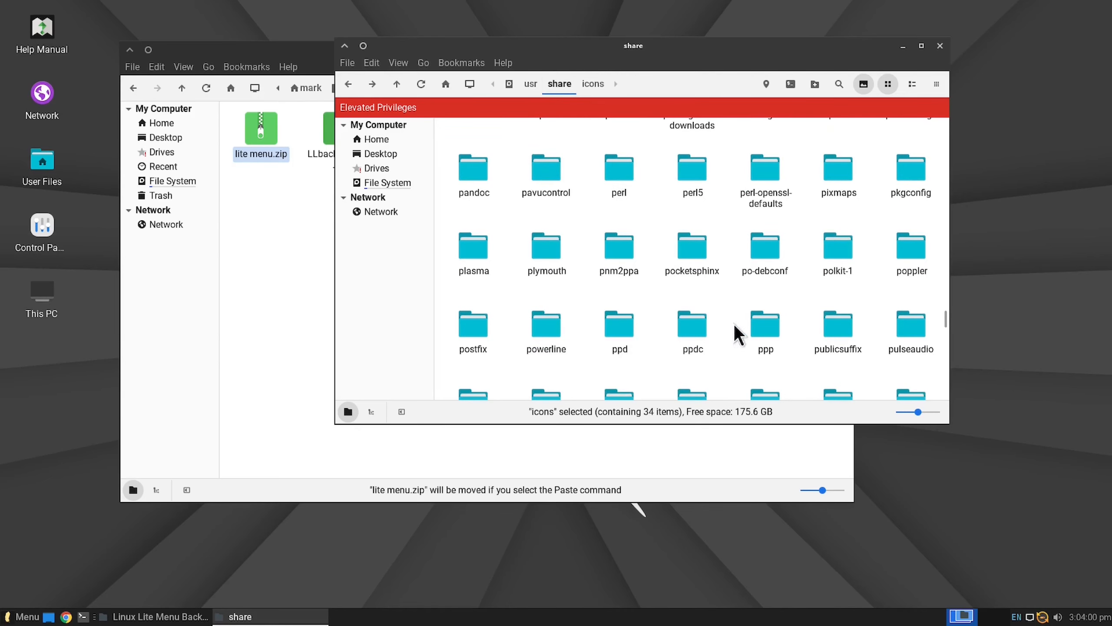
{"action": "double_click", "coordinate": [838, 172]}
{"action": "right_click", "coordinate": [725, 277]}
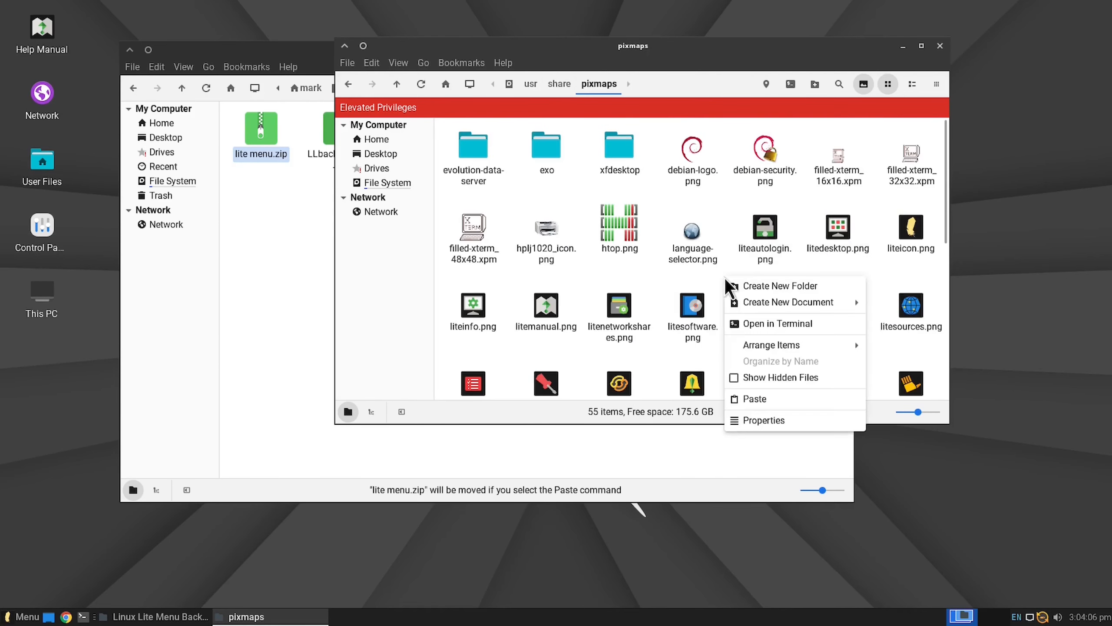
{"action": "left_click", "coordinate": [783, 398]}
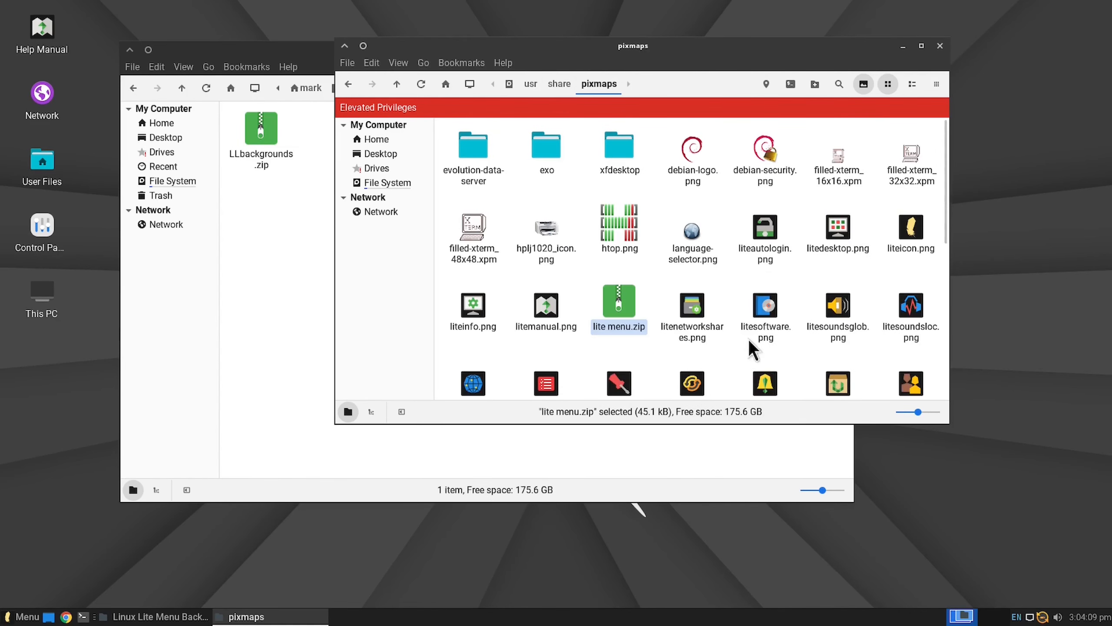
Step: Extract lite menu.zip in the pixmaps folder and delete the archive from it
{"action": "right_click", "coordinate": [616, 304]}
{"action": "left_click", "coordinate": [702, 555]}
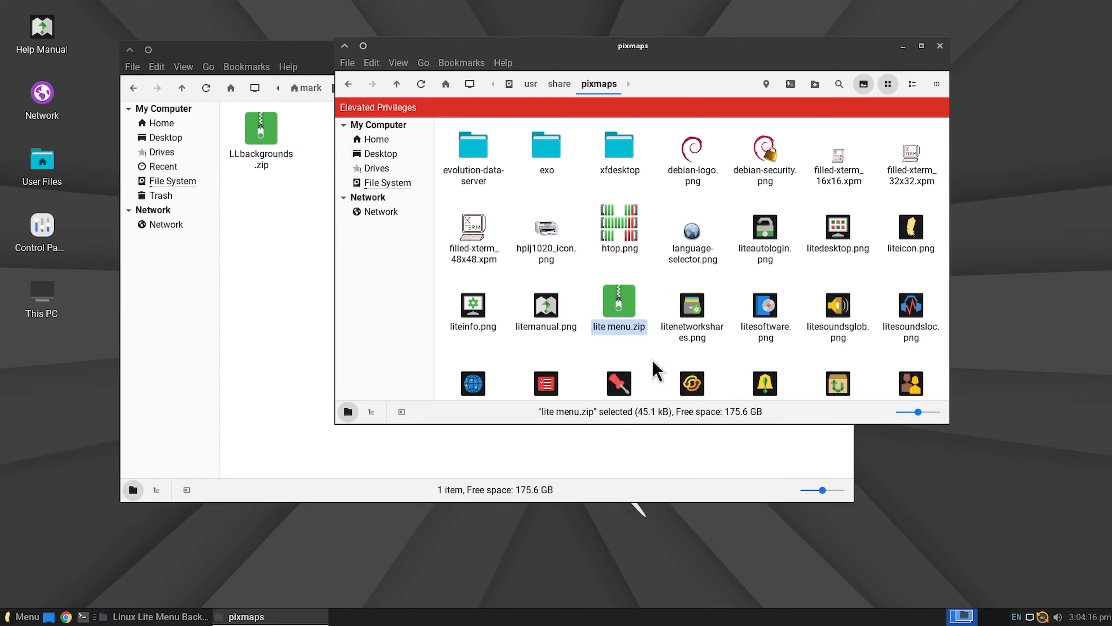
{"action": "key", "text": "Delete"}
{"action": "left_click", "coordinate": [764, 281]}
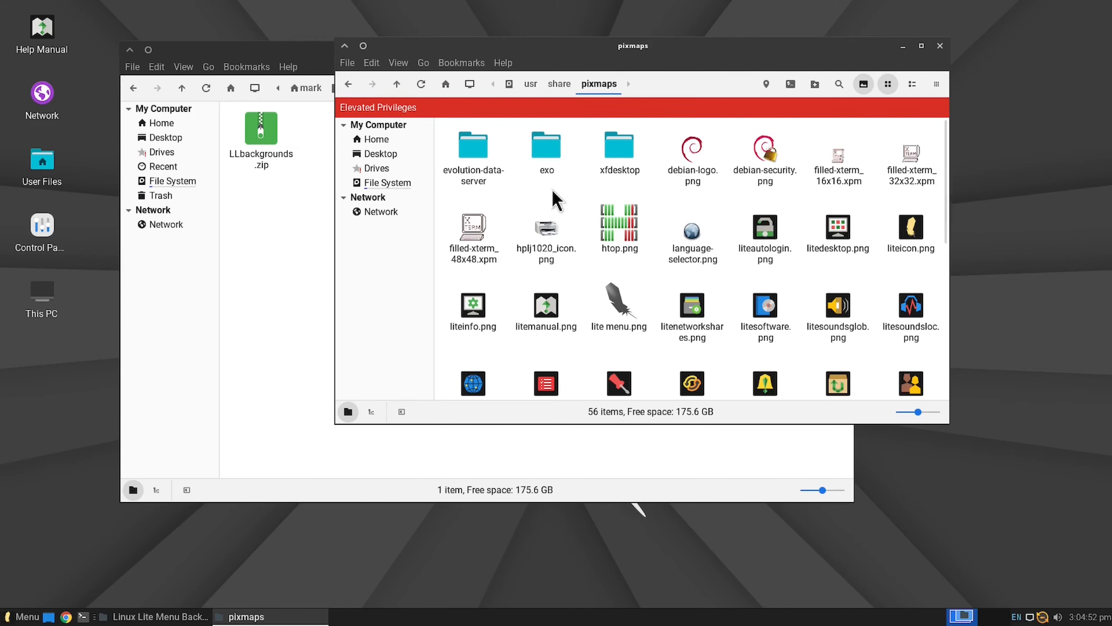
Step: Move LLbackgrounds.zip from the Linux Lite Menu Backgrounds folder in Documents into /usr/share/xfce4/backdrops
{"action": "left_click", "coordinate": [258, 132]}
{"action": "right_click", "coordinate": [258, 132]}
{"action": "left_click", "coordinate": [307, 201]}
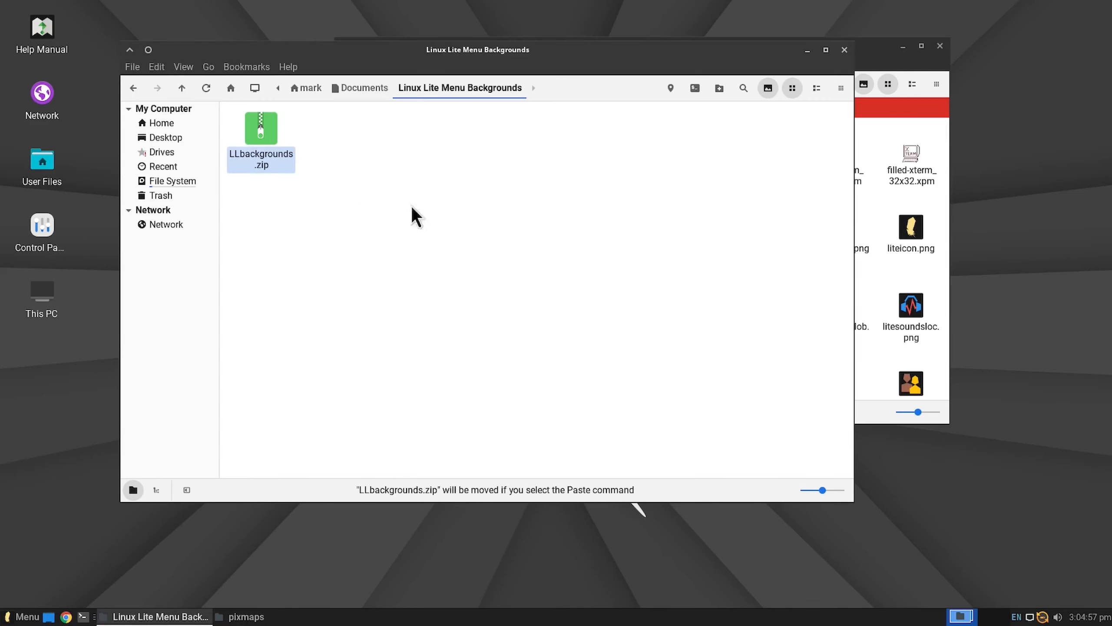
{"action": "left_click", "coordinate": [881, 59]}
{"action": "left_click", "coordinate": [553, 85]}
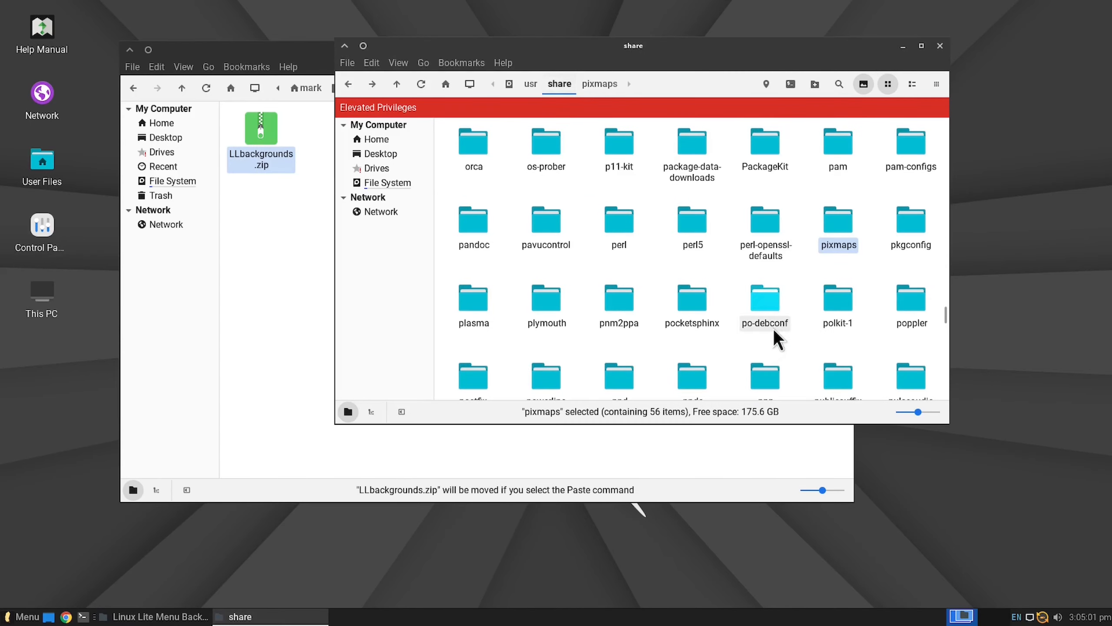
{"action": "scroll", "coordinate": [782, 324], "scroll_direction": "up", "scroll_amount": 5}
{"action": "scroll", "coordinate": [782, 323], "scroll_direction": "down", "scroll_amount": 10}
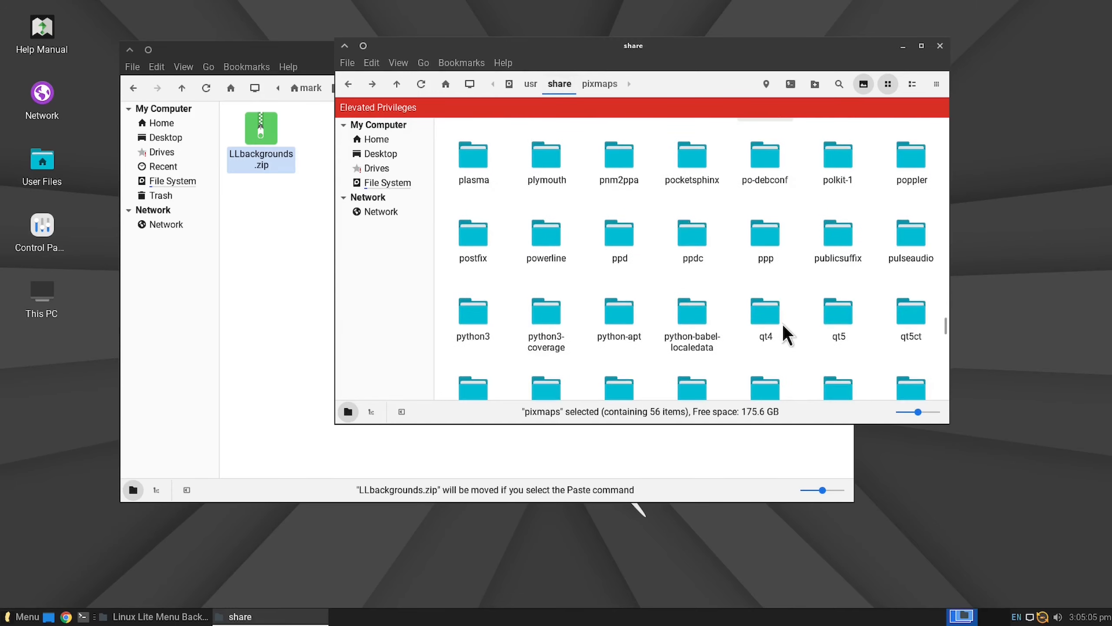
{"action": "scroll", "coordinate": [783, 325], "scroll_direction": "down", "scroll_amount": 8}
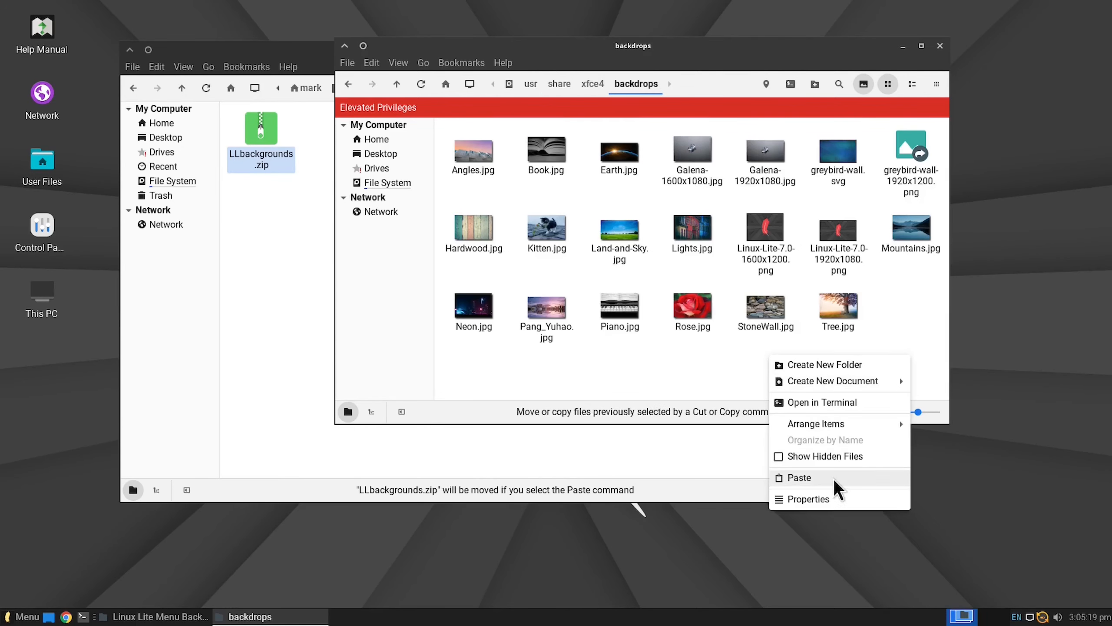
{"action": "left_click", "coordinate": [832, 478]}
Step: Extract LLbackgrounds.zip in the backdrops folder and move all images from the extracted LLbackgrounds folder up into backdrops
{"action": "right_click", "coordinate": [912, 214]}
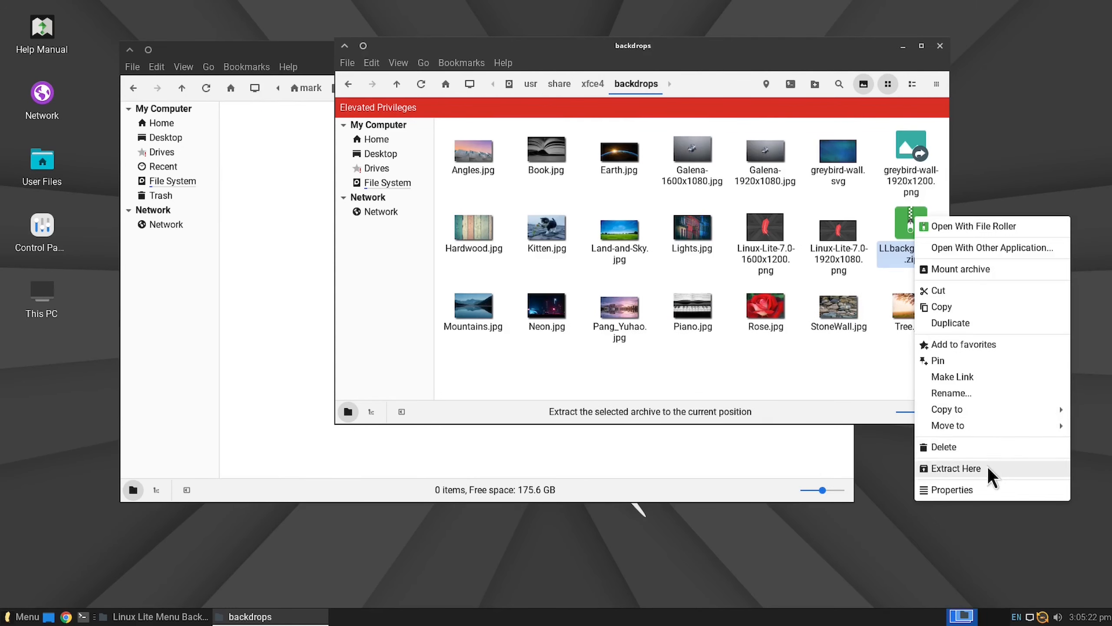
{"action": "left_click", "coordinate": [986, 467]}
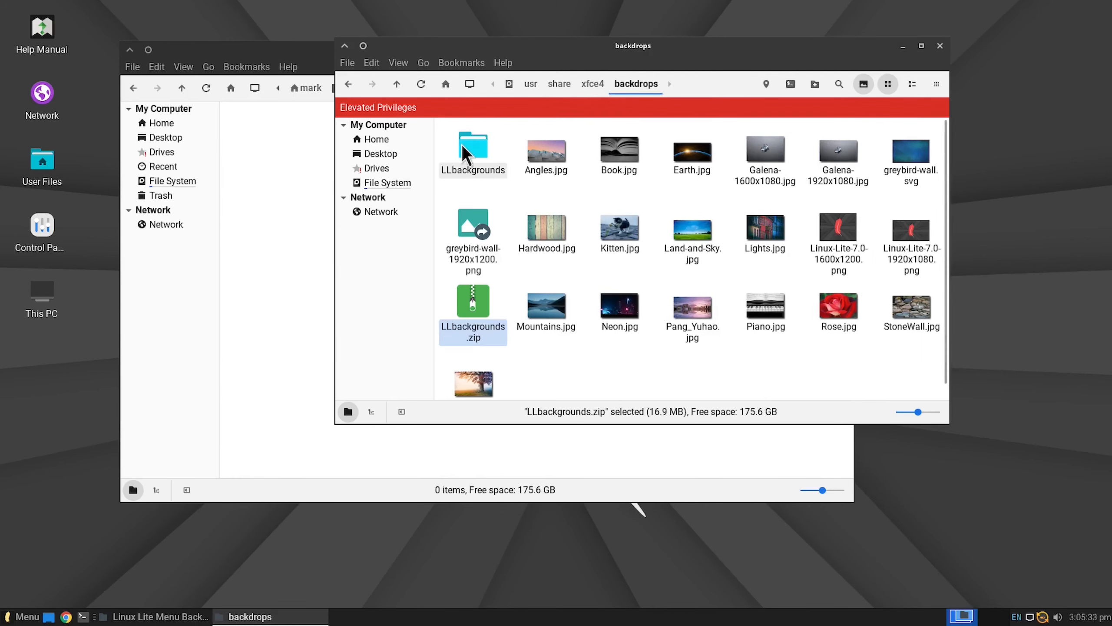
{"action": "double_click", "coordinate": [462, 142]}
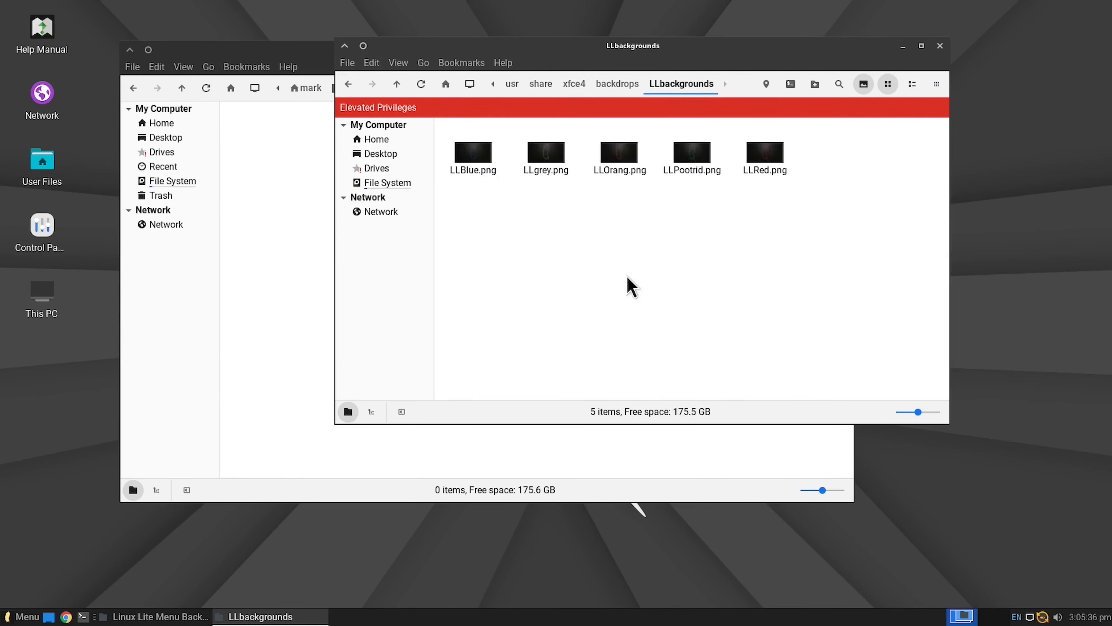
{"action": "key", "text": "ctrl+a"}
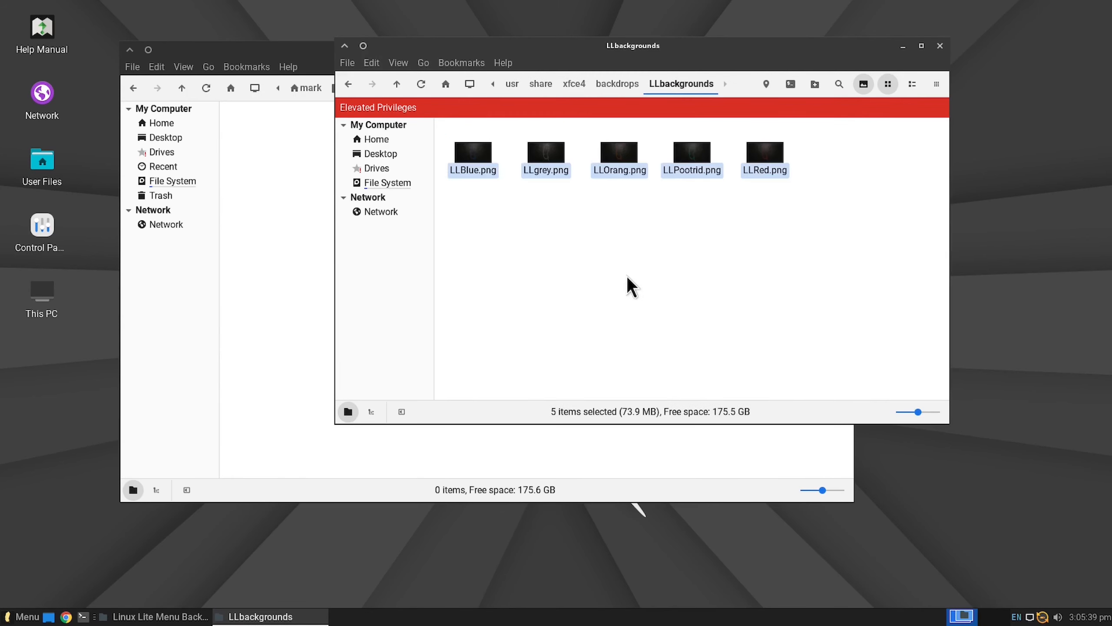
{"action": "key", "text": "ctrl+x"}
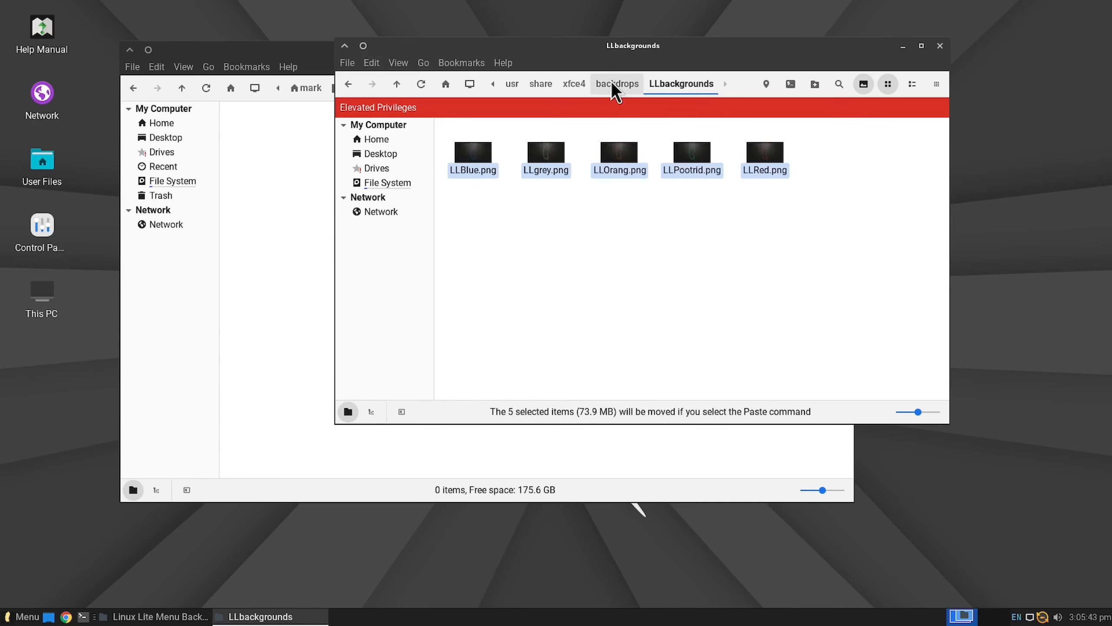
{"action": "left_click", "coordinate": [618, 84]}
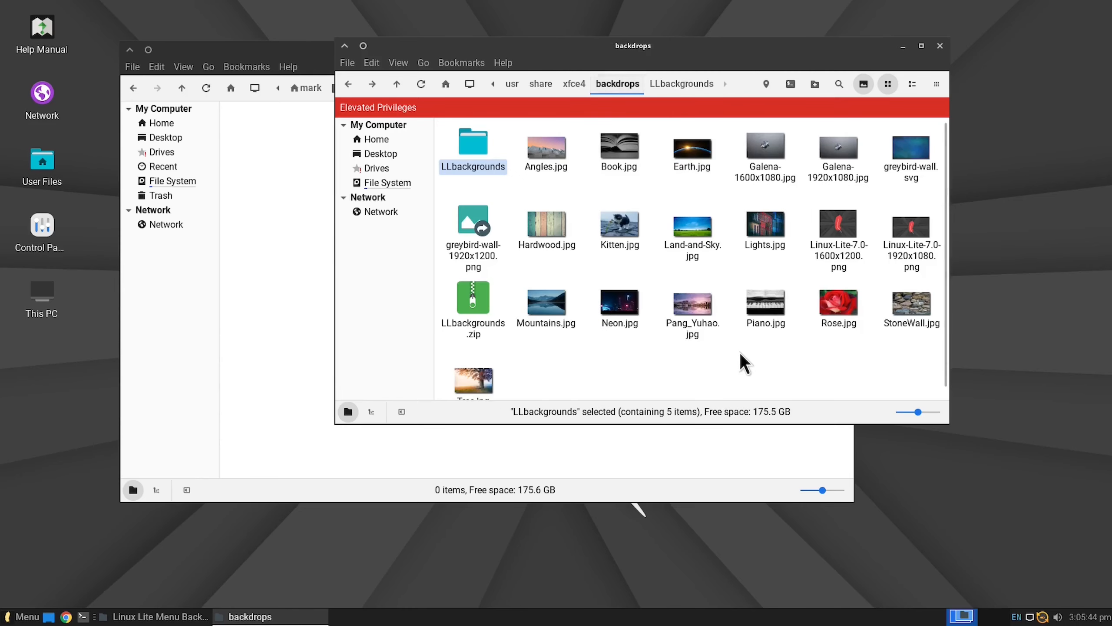
{"action": "right_click", "coordinate": [743, 353]}
{"action": "left_click", "coordinate": [805, 478]}
{"action": "left_click", "coordinate": [754, 335]}
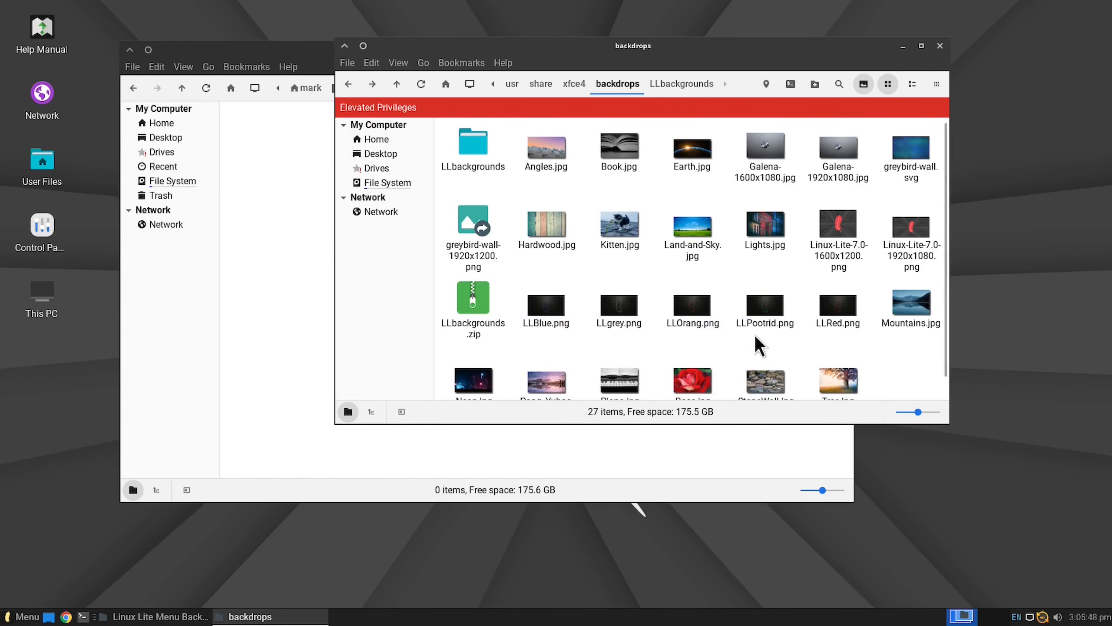
Step: Delete the emptied LLbackgrounds folder from backdrops and cut LLbackgrounds.zip for moving
{"action": "right_click", "coordinate": [466, 138]}
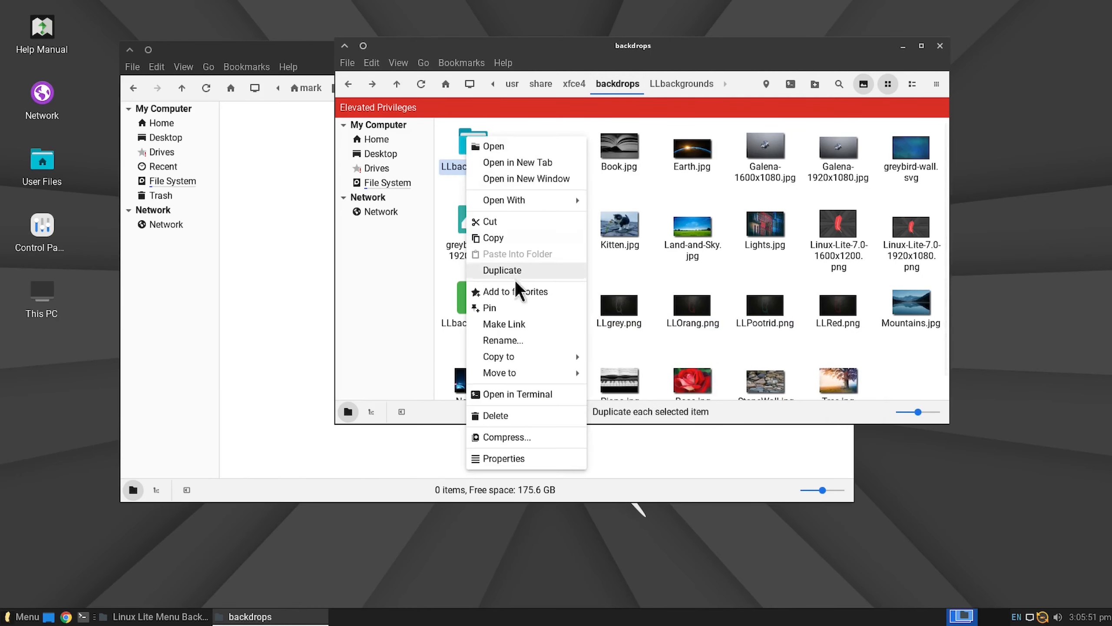
{"action": "left_click", "coordinate": [527, 414]}
{"action": "left_click", "coordinate": [712, 284]}
{"action": "right_click", "coordinate": [890, 231]}
{"action": "left_click", "coordinate": [960, 282]}
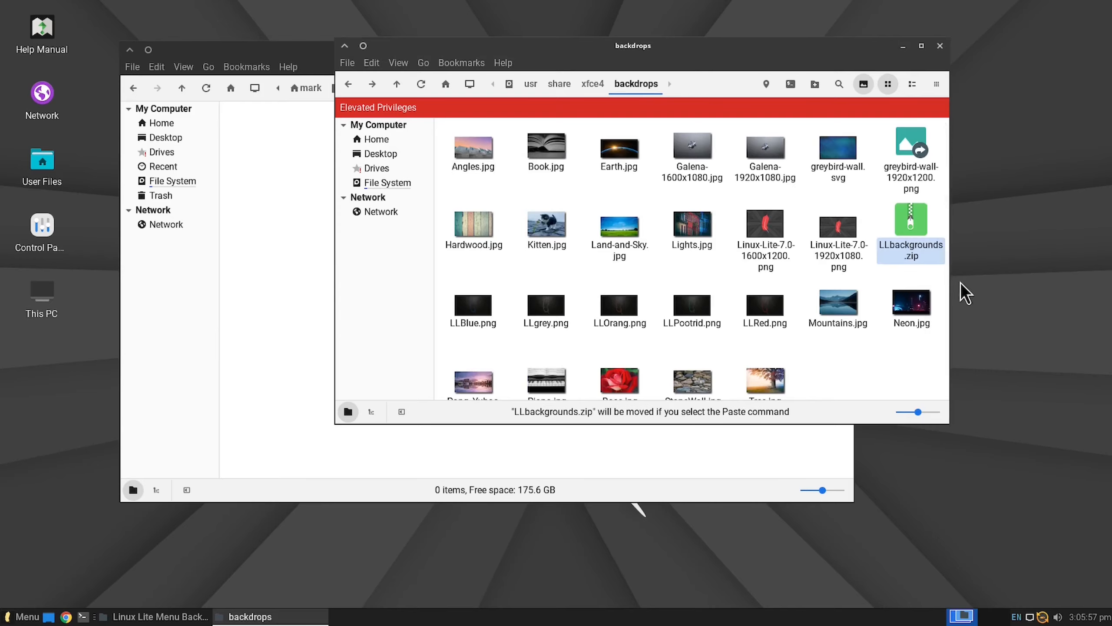
Step: Examine the contents of /usr/share/backgrounds and its xfce subfolder, and return to the share folder
{"action": "left_click", "coordinate": [560, 83]}
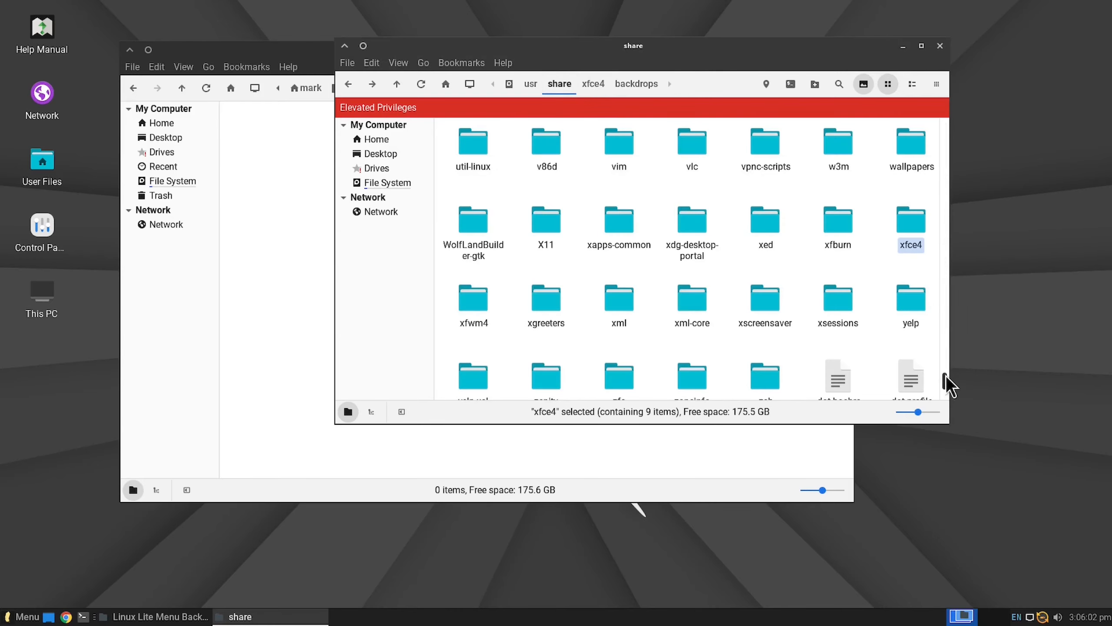
{"action": "left_click_drag", "start_coordinate": [946, 376], "coordinate": [936, 141]}
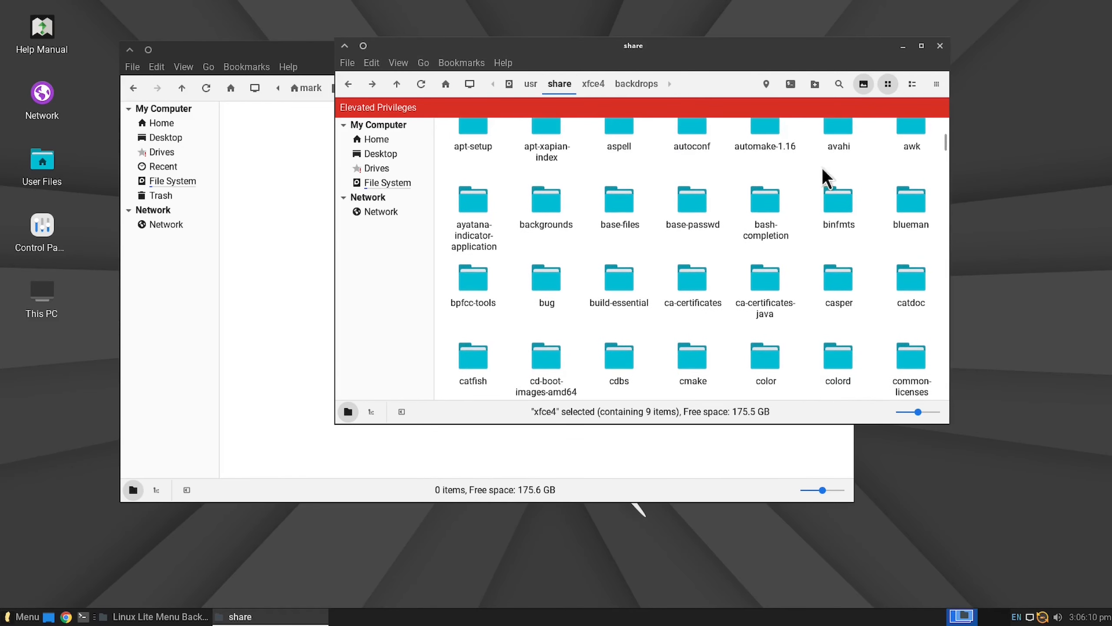
{"action": "double_click", "coordinate": [545, 202]}
{"action": "left_click", "coordinate": [462, 145]}
{"action": "double_click", "coordinate": [463, 149]}
{"action": "left_click", "coordinate": [348, 83]}
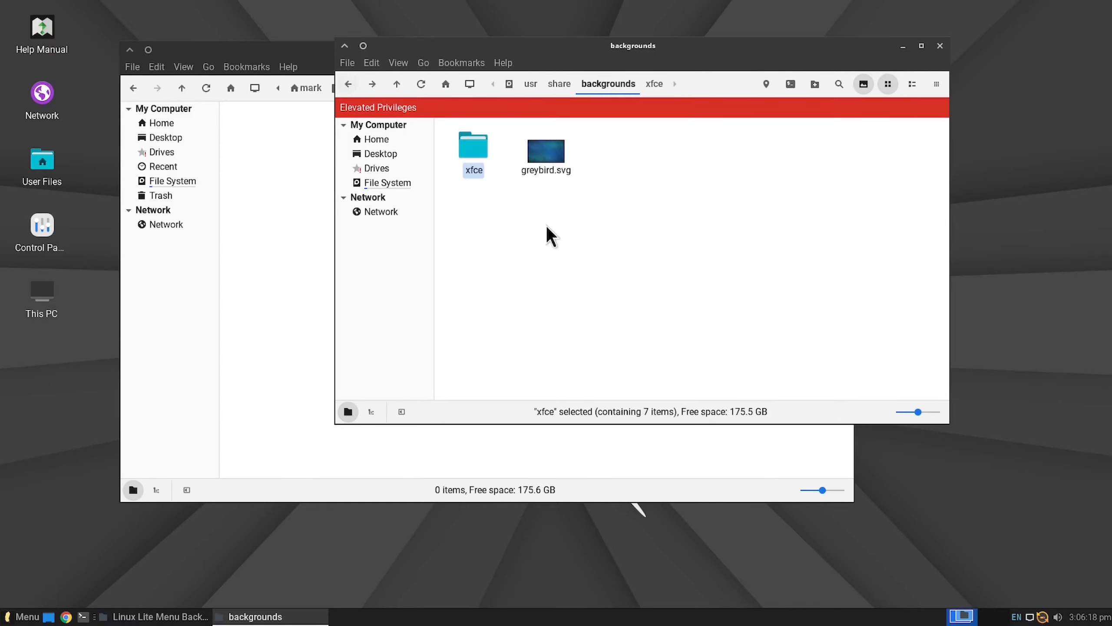
{"action": "left_click", "coordinate": [524, 204]}
{"action": "left_click", "coordinate": [358, 88]}
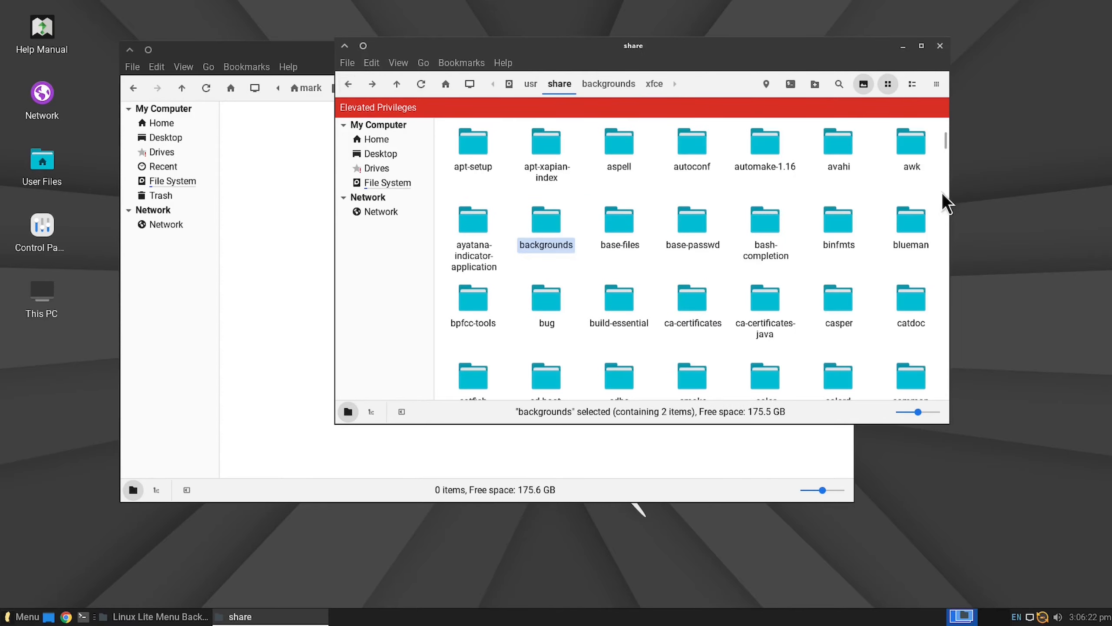
Step: Examine the wallpapers folder in /usr/share, including the images stored inside its moonlight folder
{"action": "left_click_drag", "start_coordinate": [943, 194], "coordinate": [955, 395]}
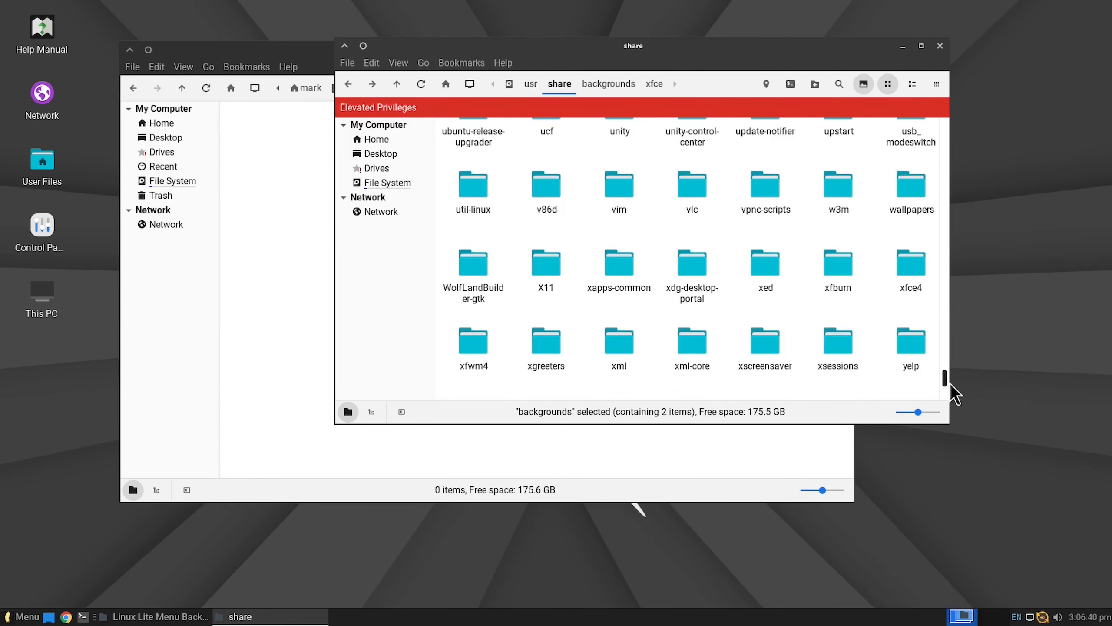
{"action": "double_click", "coordinate": [915, 198]}
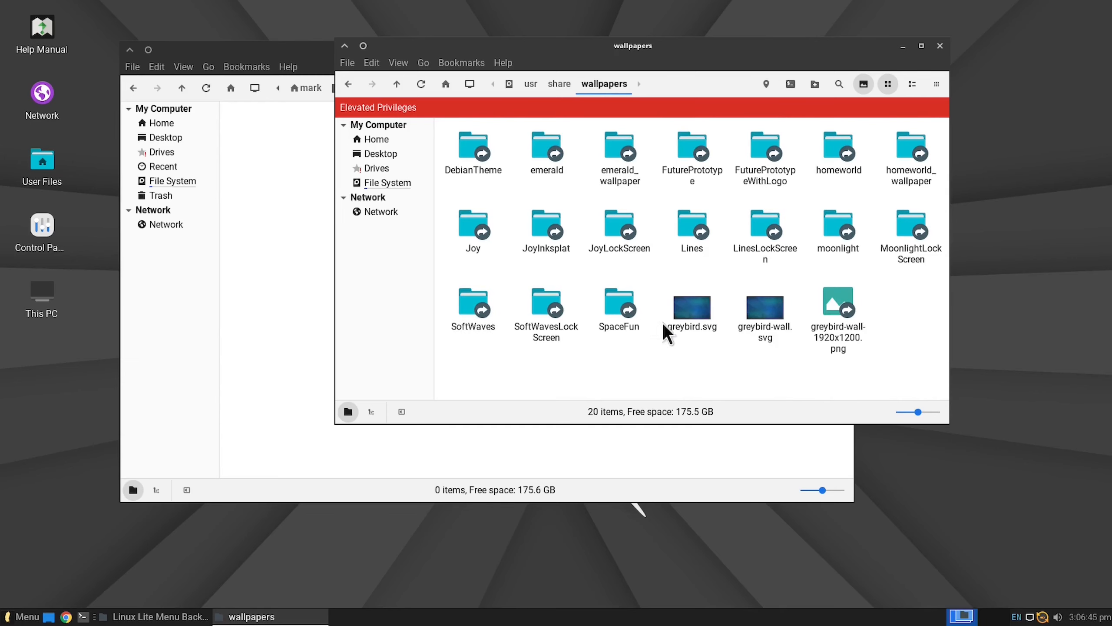
{"action": "double_click", "coordinate": [838, 234]}
{"action": "double_click", "coordinate": [467, 147]}
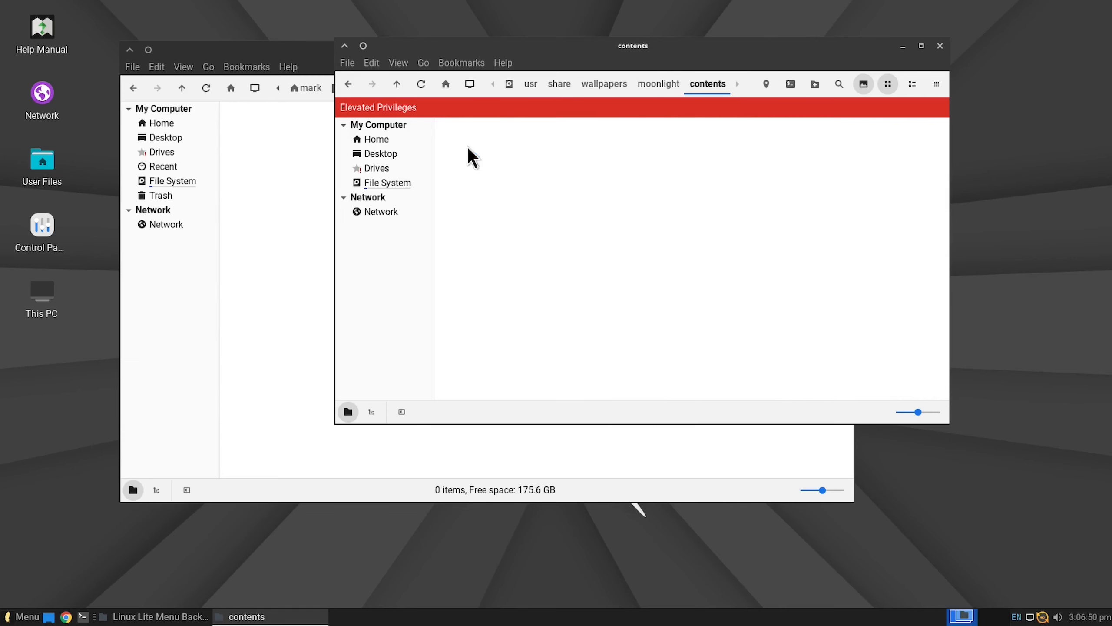
{"action": "double_click", "coordinate": [478, 155]}
{"action": "left_click", "coordinate": [345, 86]}
{"action": "left_click", "coordinate": [344, 85]}
{"action": "left_click", "coordinate": [345, 85]}
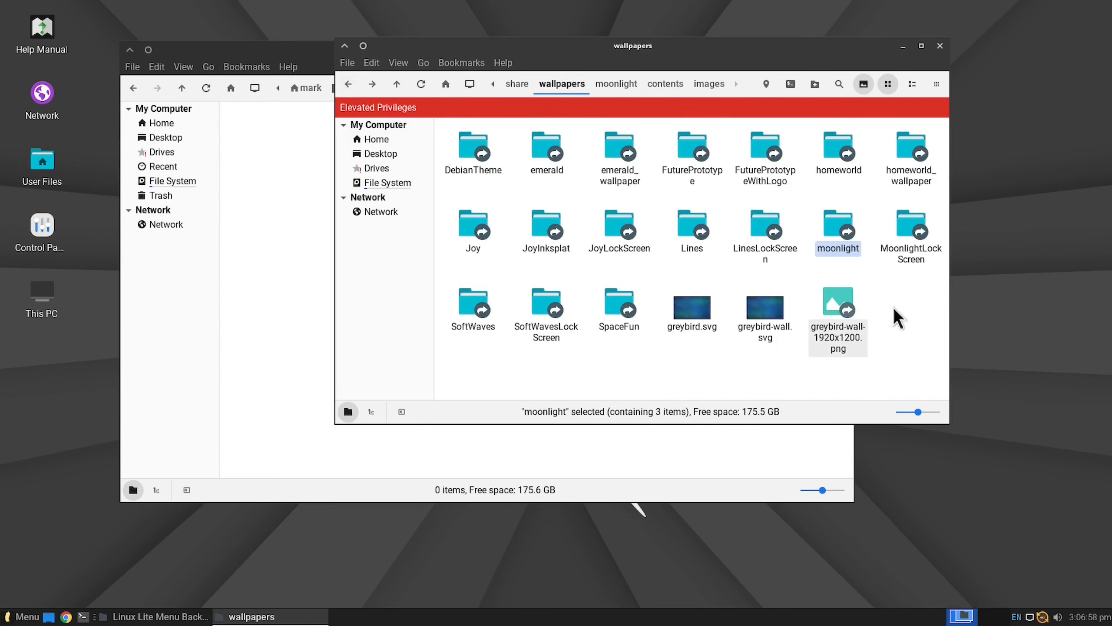
Step: Examine the images inside the contents folder of MoonlightLockScreen in wallpapers
{"action": "double_click", "coordinate": [909, 246]}
{"action": "double_click", "coordinate": [472, 147]}
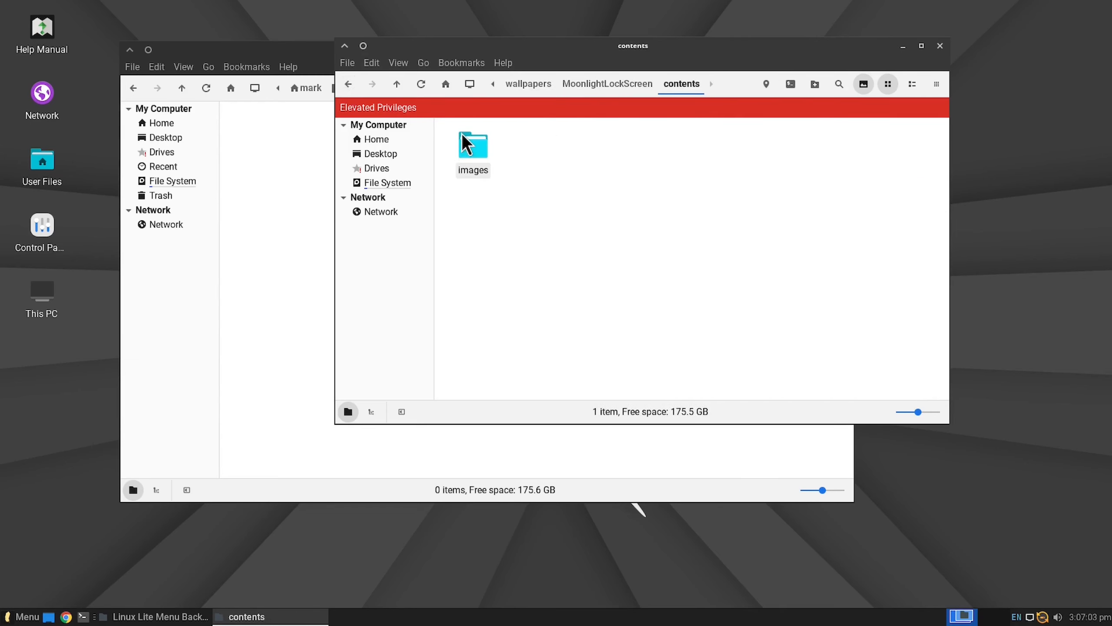
{"action": "double_click", "coordinate": [474, 149]}
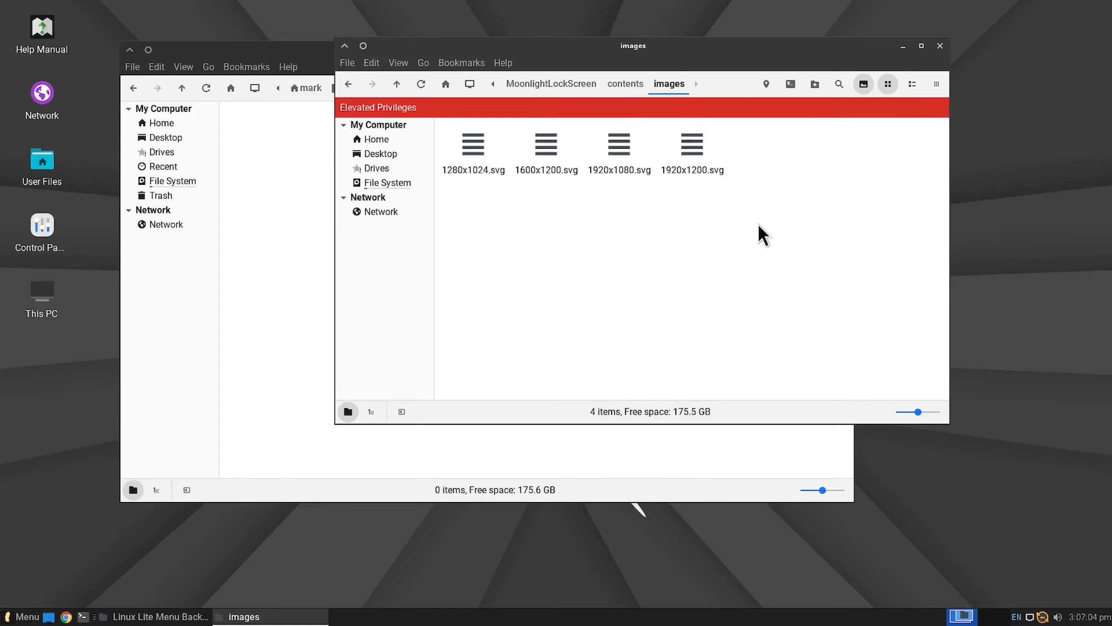
{"action": "right_click", "coordinate": [452, 149]}
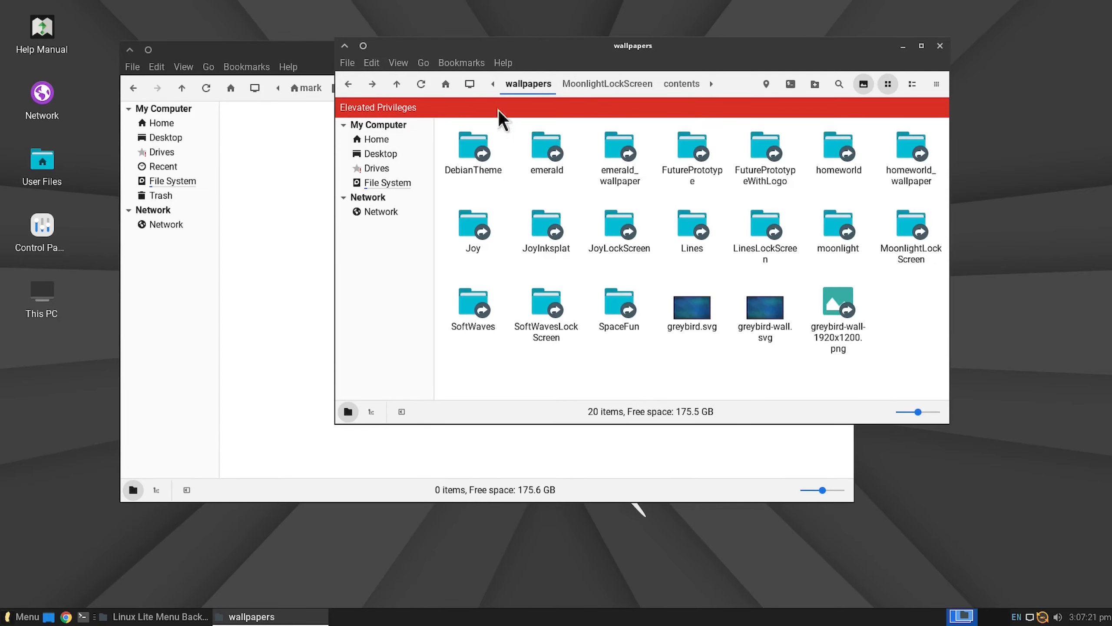
{"action": "left_click", "coordinate": [613, 83]}
{"action": "left_click", "coordinate": [667, 84]}
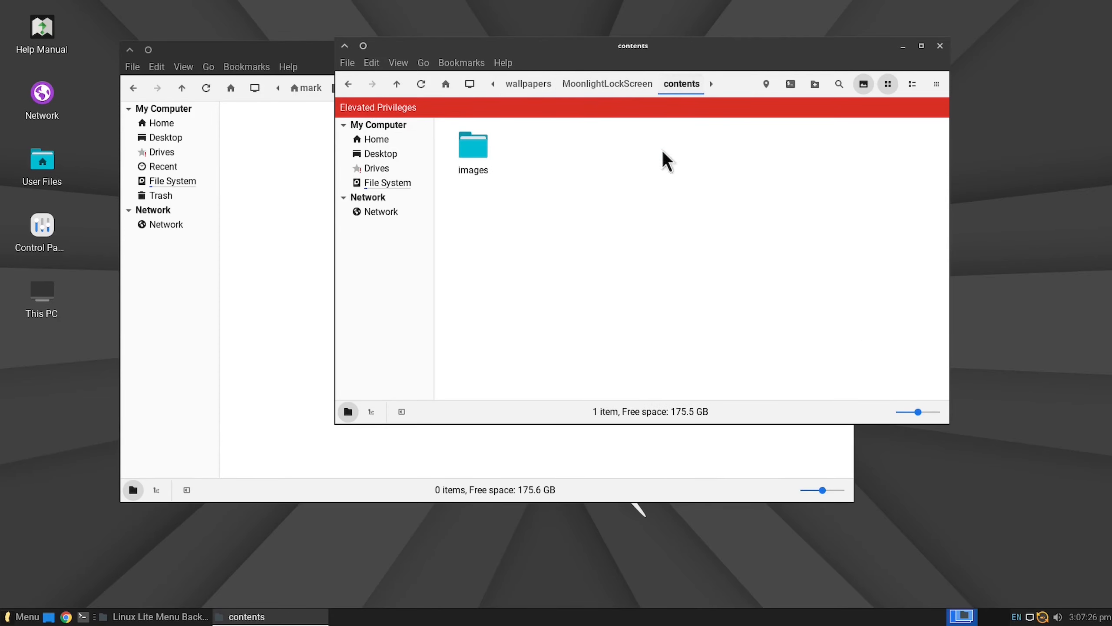
Step: Close the elevated file manager window and delete the emptied Linux Lite Menu Backgrounds folder from Documents
{"action": "left_click", "coordinate": [940, 46]}
{"action": "left_click", "coordinate": [500, 100]}
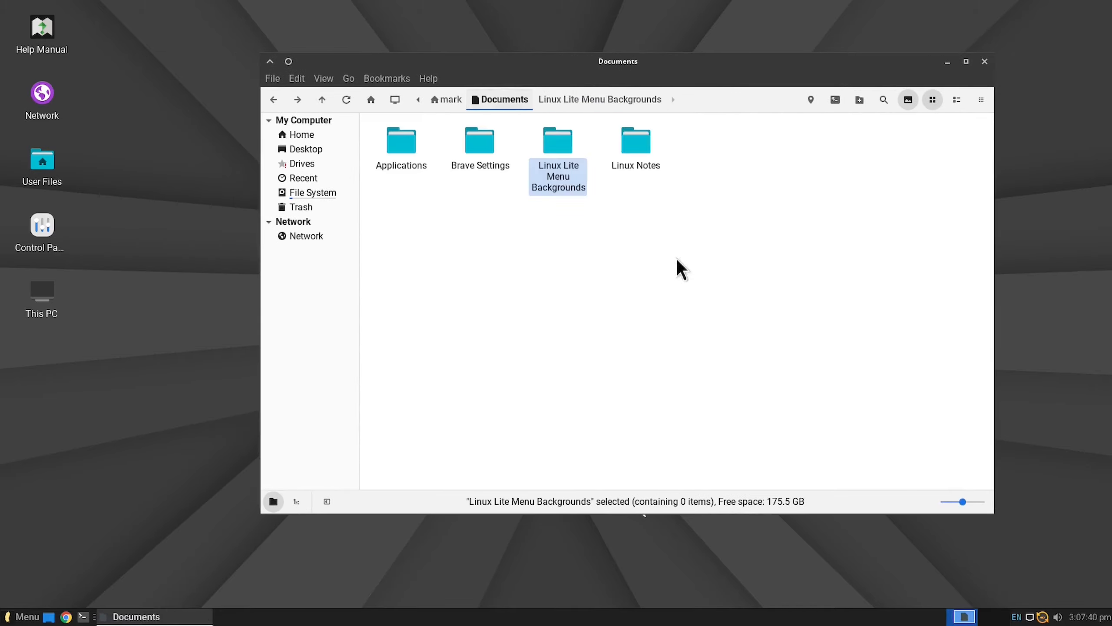
{"action": "key", "text": "Delete"}
Step: Move BraveSoftware.tar.gz from the Brave Settings folder in Documents into the hidden .config folder in Home
{"action": "double_click", "coordinate": [474, 151]}
{"action": "right_click", "coordinate": [395, 136]}
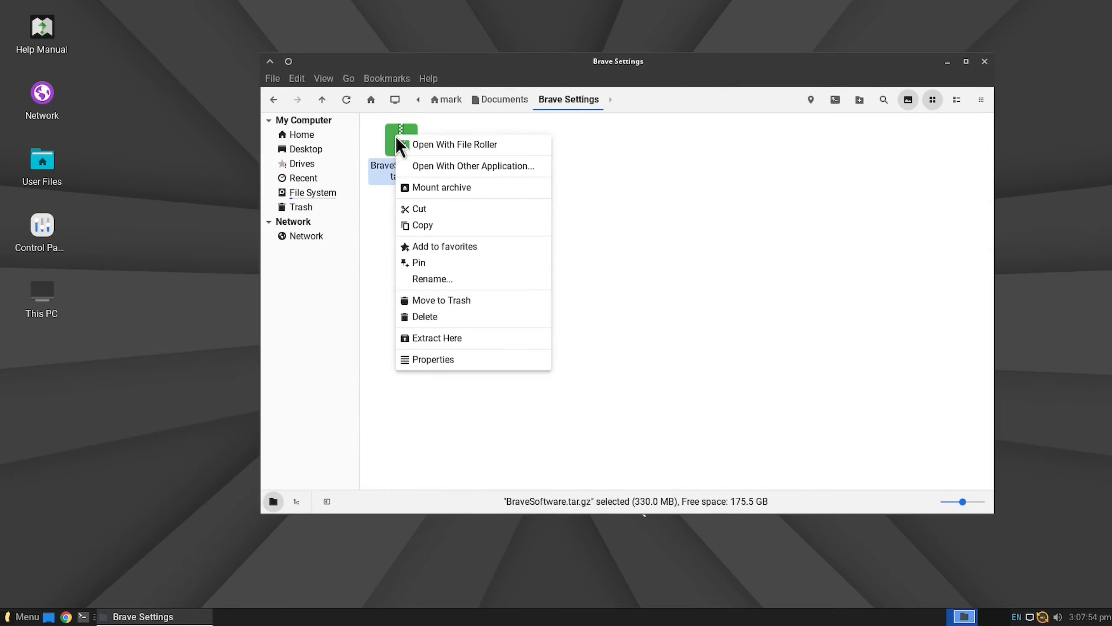
{"action": "left_click", "coordinate": [452, 212]}
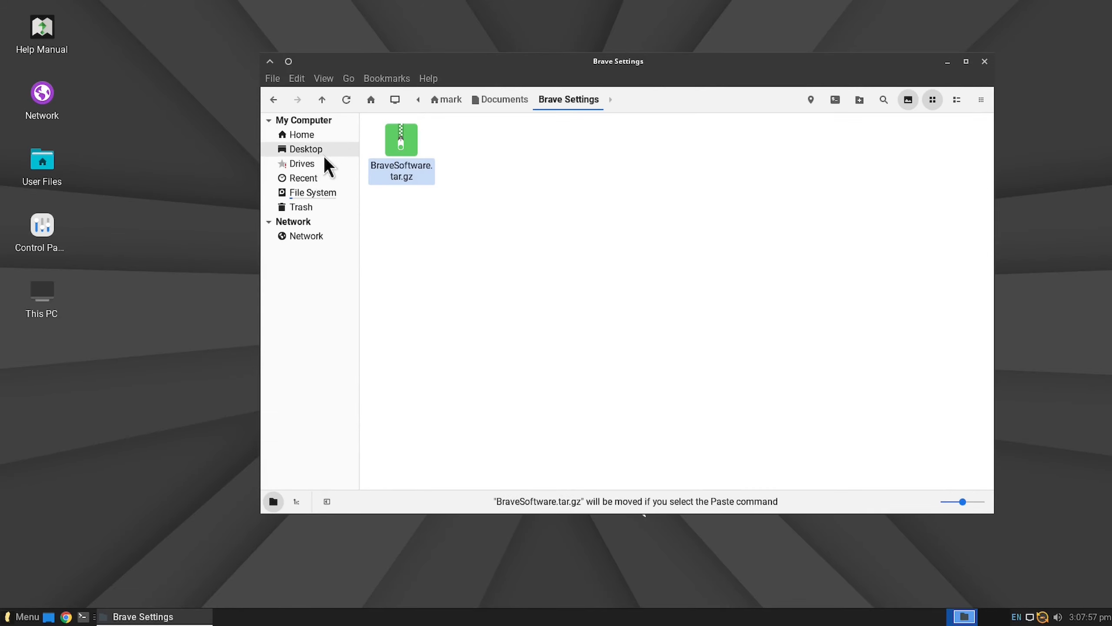
{"action": "left_click", "coordinate": [319, 134]}
{"action": "left_click", "coordinate": [793, 322]}
{"action": "key", "text": "ctrl+h"}
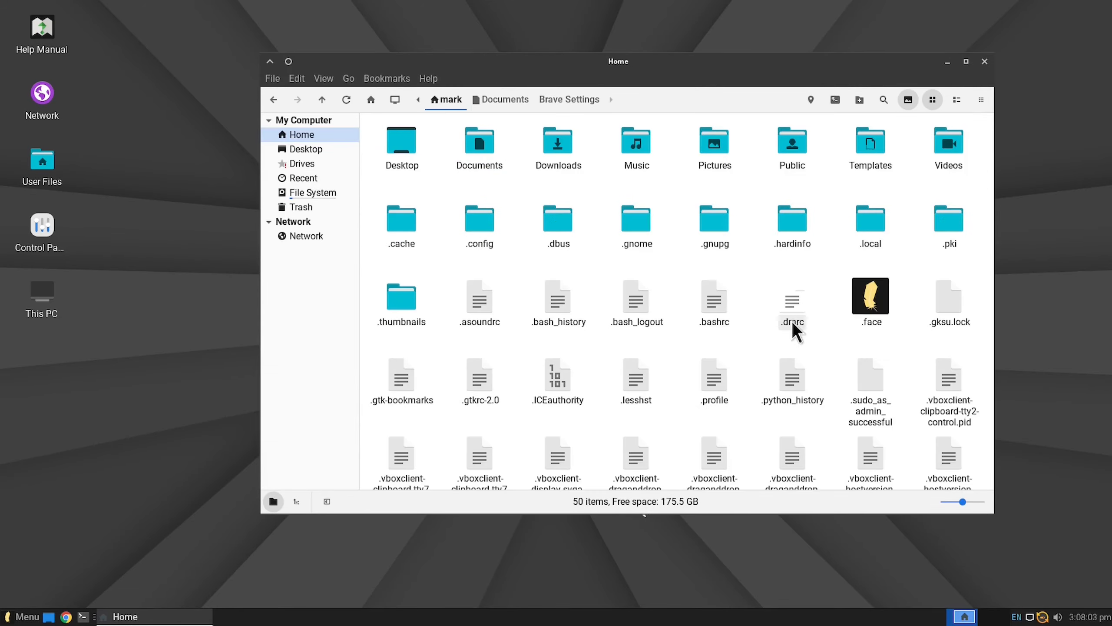
{"action": "double_click", "coordinate": [464, 226]}
{"action": "right_click", "coordinate": [715, 436]}
{"action": "left_click", "coordinate": [776, 573]}
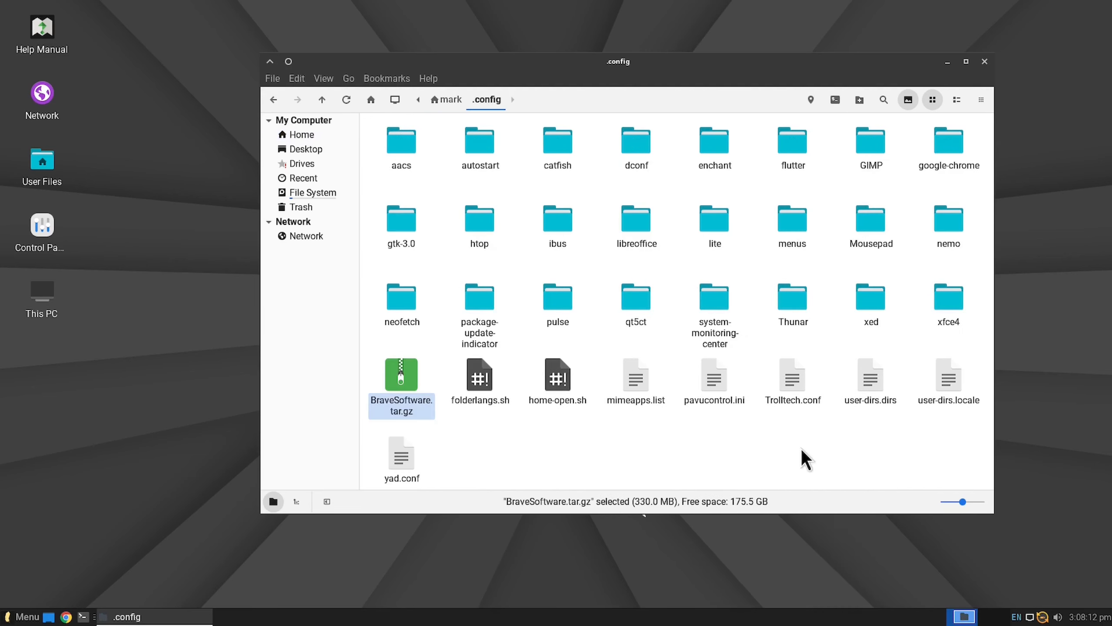
Step: Extract BraveSoftware.tar.gz in the .config folder and permanently delete the archive
{"action": "right_click", "coordinate": [399, 372]}
{"action": "left_click", "coordinate": [440, 574]}
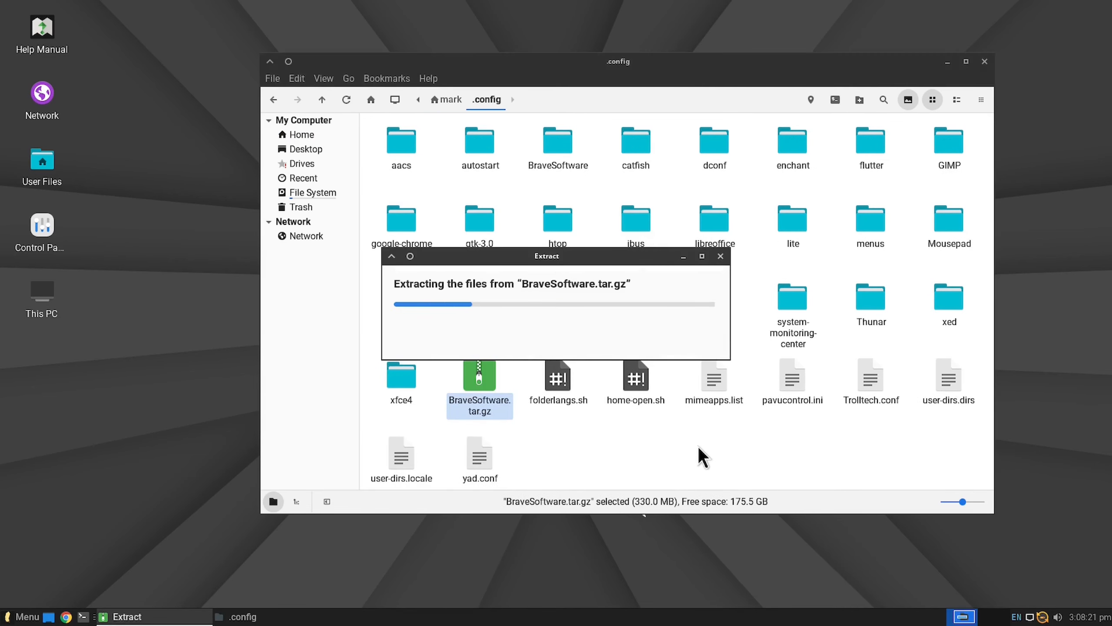
{"action": "right_click", "coordinate": [480, 375]}
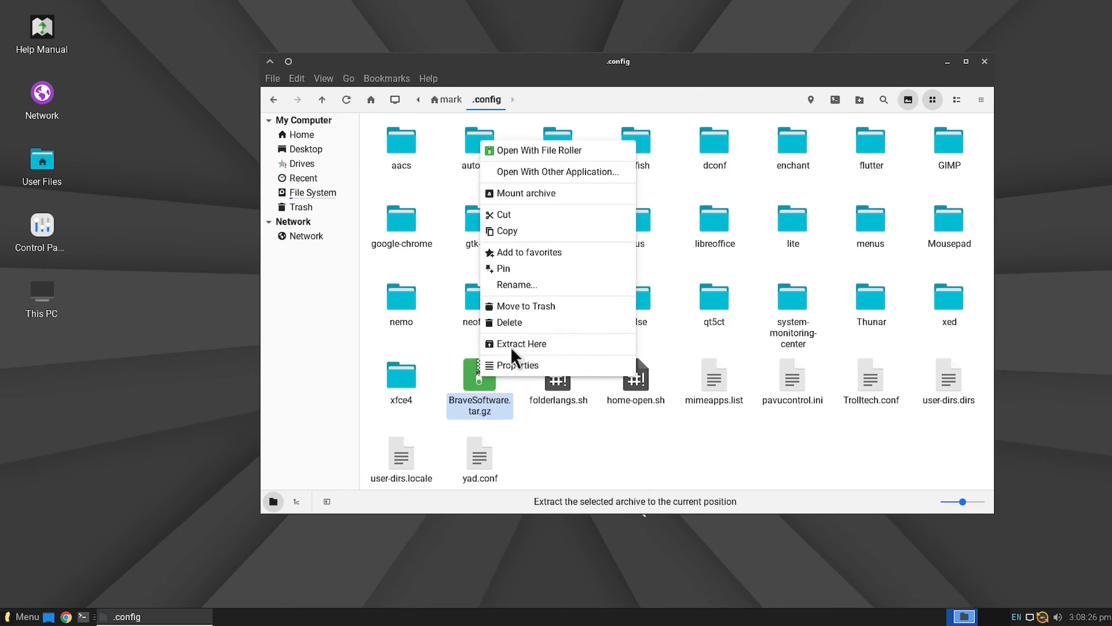
{"action": "left_click", "coordinate": [509, 321]}
{"action": "left_click", "coordinate": [710, 337]}
Step: Open homepage.html from BraveSoftware/Brave-Browser/homepage in the Text Editor to examine its code
{"action": "double_click", "coordinate": [565, 147]}
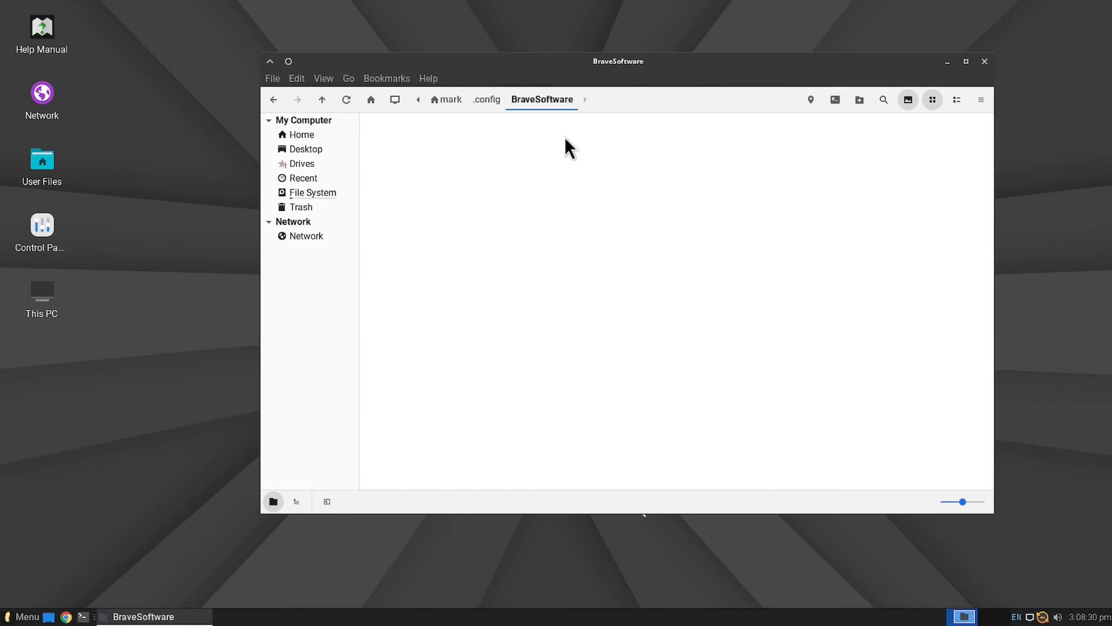
{"action": "double_click", "coordinate": [402, 142]}
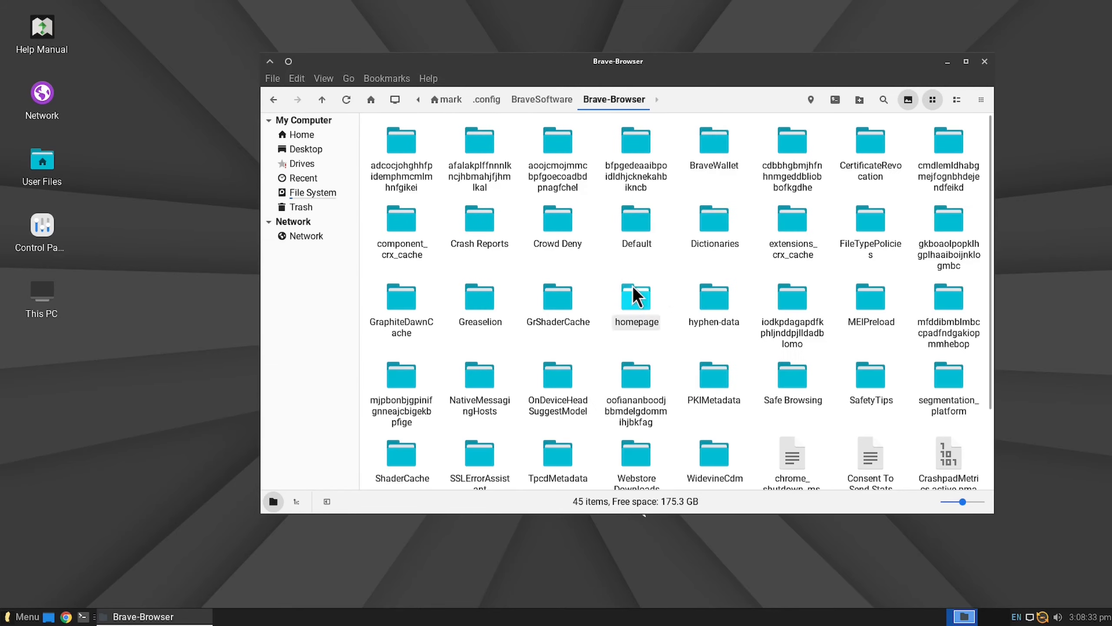
{"action": "double_click", "coordinate": [634, 292]}
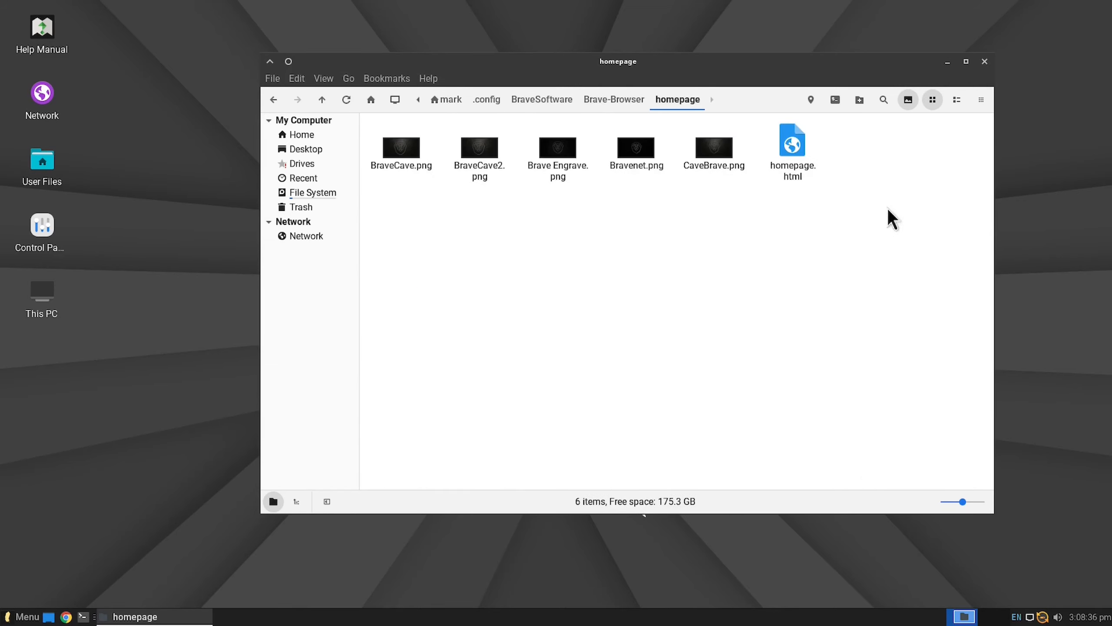
{"action": "right_click", "coordinate": [791, 145]}
{"action": "mouse_move", "coordinate": [853, 177]}
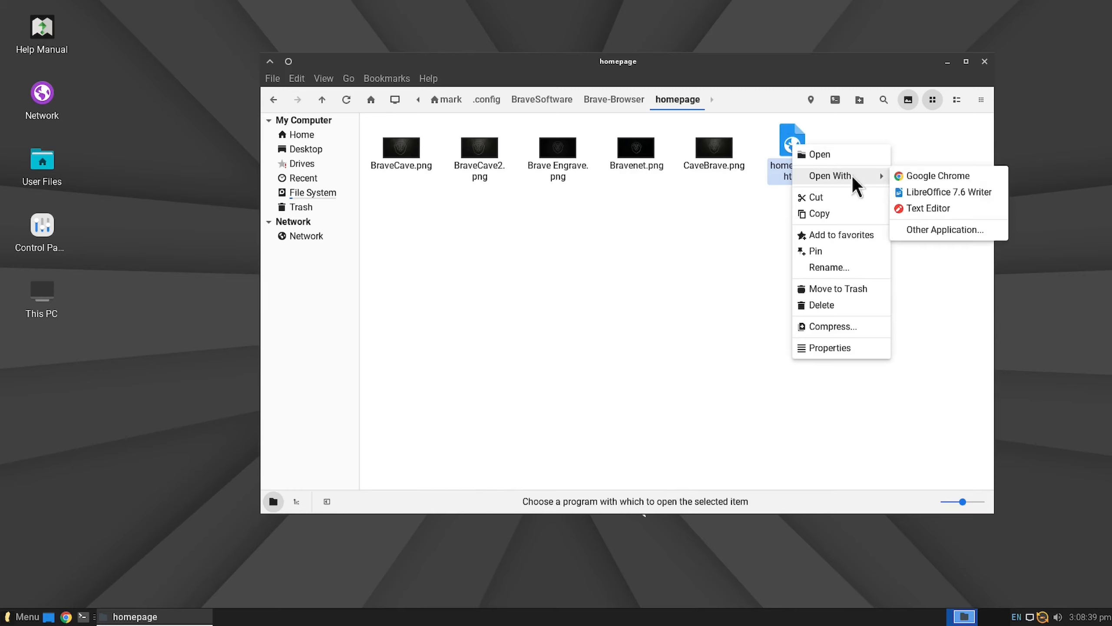
{"action": "left_click", "coordinate": [957, 196]}
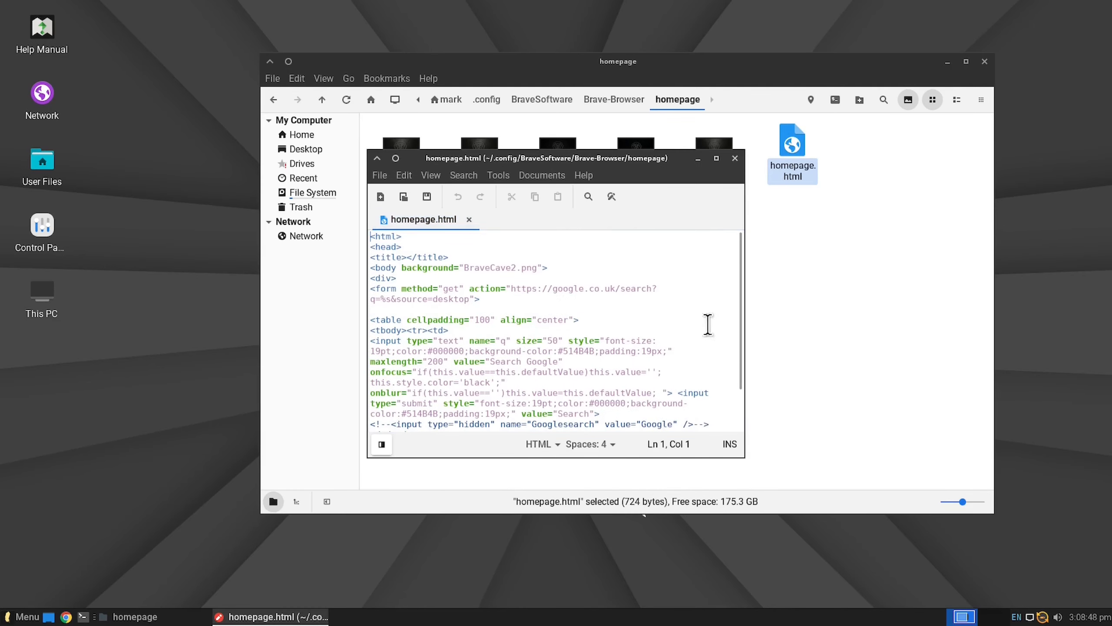
Step: Close homepage.html and go back to the Brave-Browser folder
{"action": "left_click", "coordinate": [735, 159]}
{"action": "left_click", "coordinate": [776, 265]}
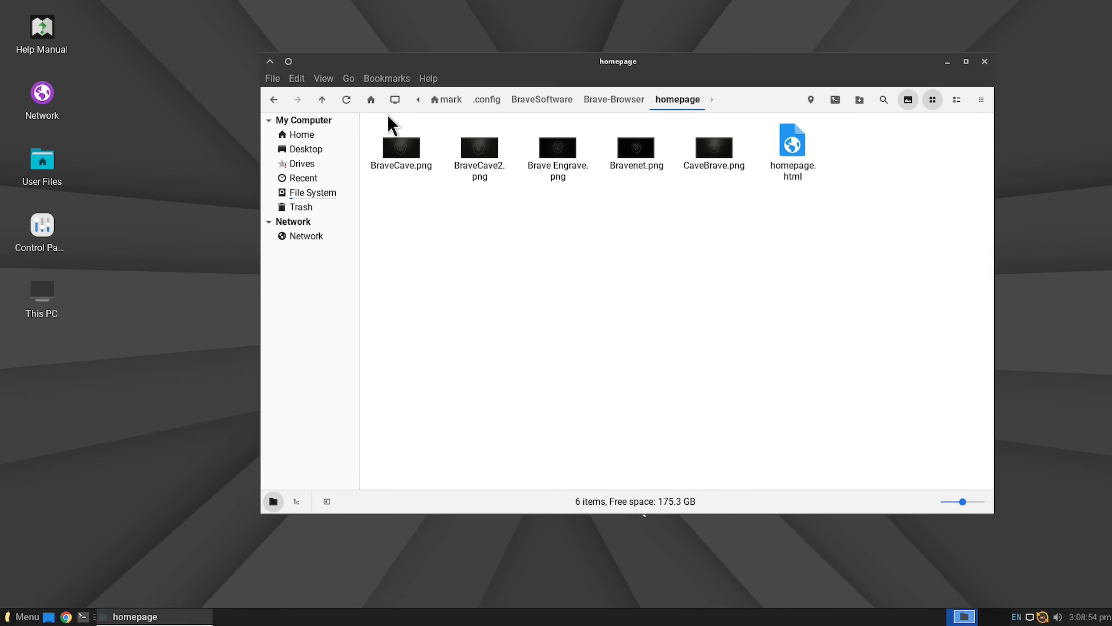
{"action": "left_click", "coordinate": [273, 101]}
{"action": "left_click", "coordinate": [672, 269]}
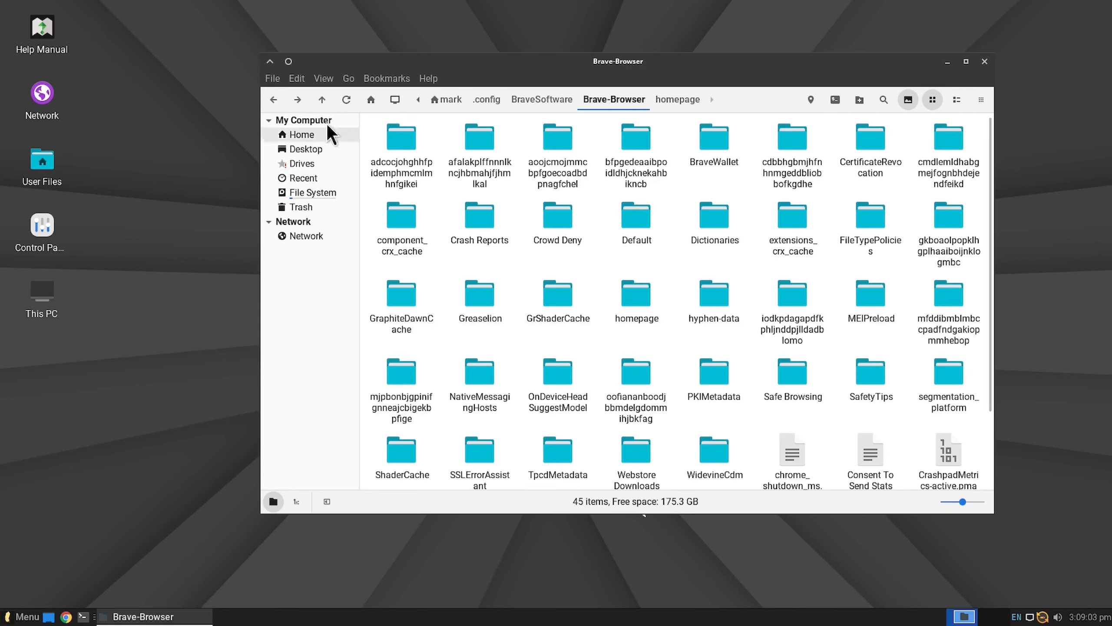
Step: Leave the .config folder for Home and open the Applications folder inside Documents
{"action": "left_click", "coordinate": [273, 100]}
{"action": "left_click", "coordinate": [273, 100]}
{"action": "left_click", "coordinate": [585, 217]}
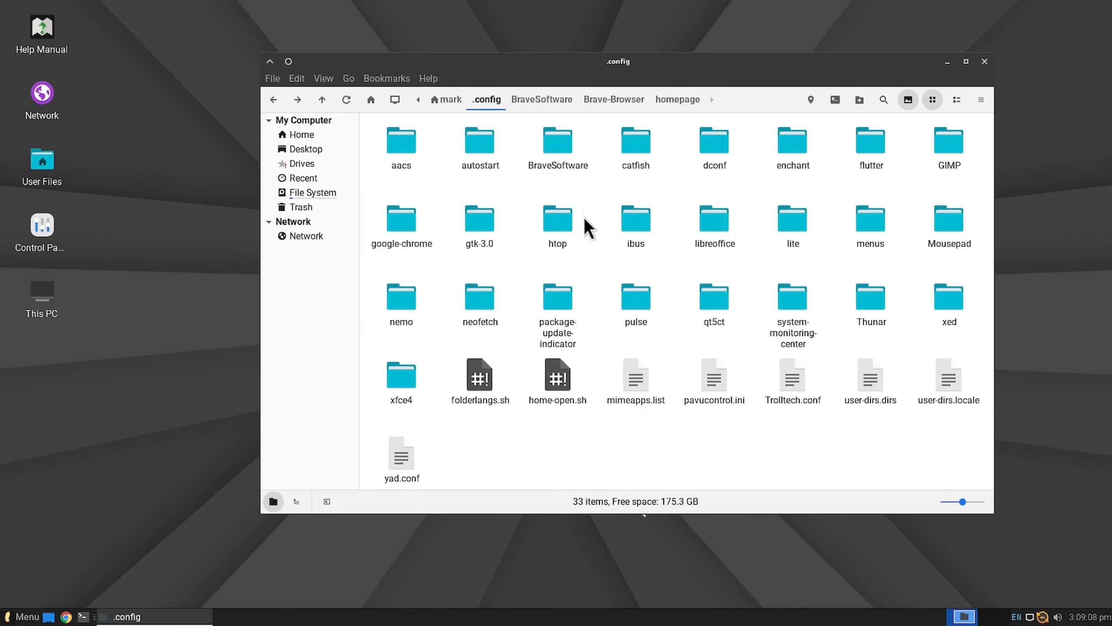
{"action": "left_click", "coordinate": [448, 100]}
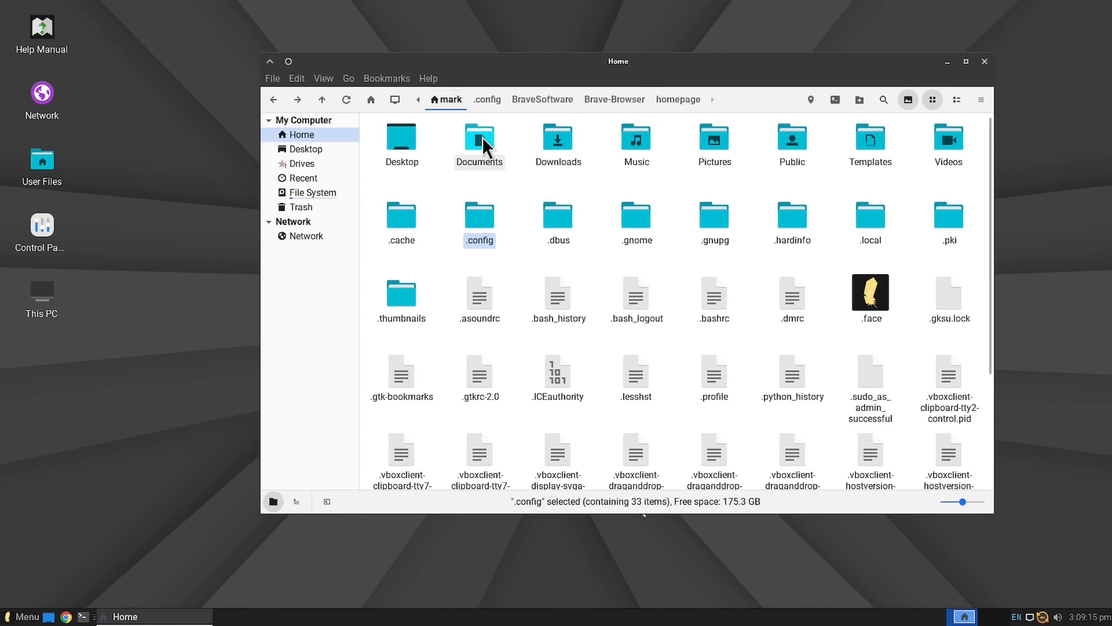
{"action": "double_click", "coordinate": [482, 142]}
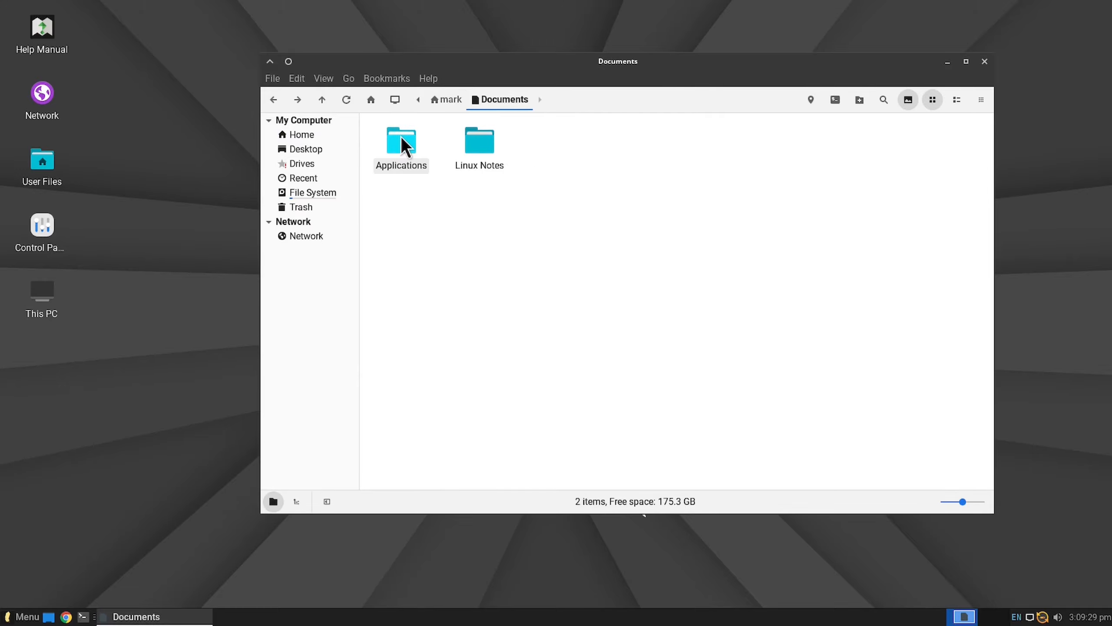
{"action": "double_click", "coordinate": [401, 139]}
Step: Check the contents of .local/share in Home and return to the Applications folder in Documents
{"action": "left_click", "coordinate": [296, 134]}
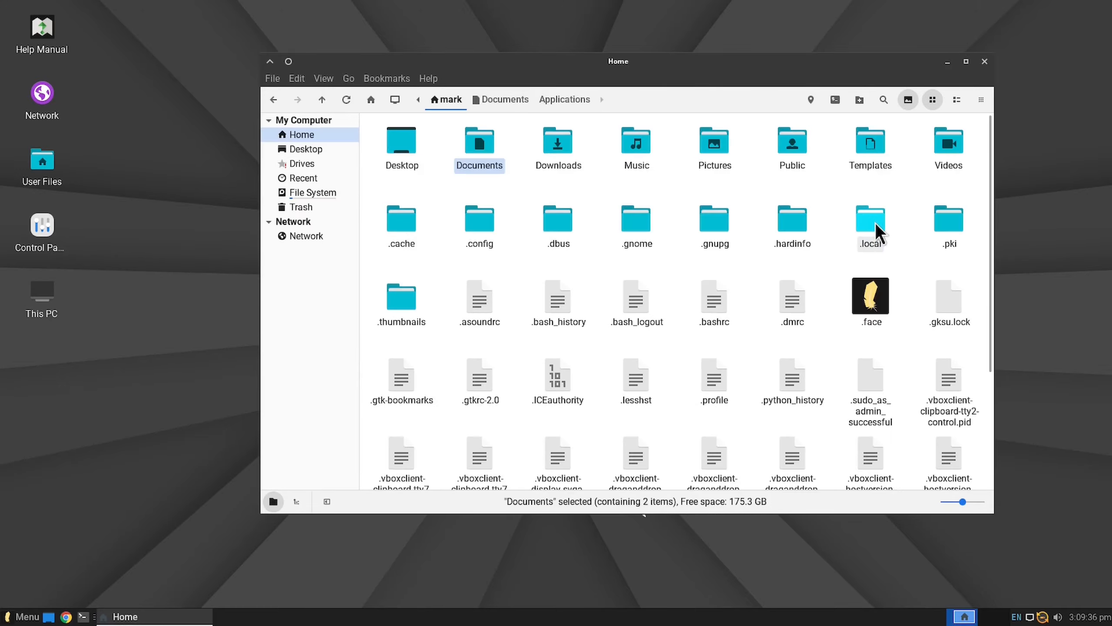
{"action": "double_click", "coordinate": [873, 221]}
{"action": "double_click", "coordinate": [401, 145]}
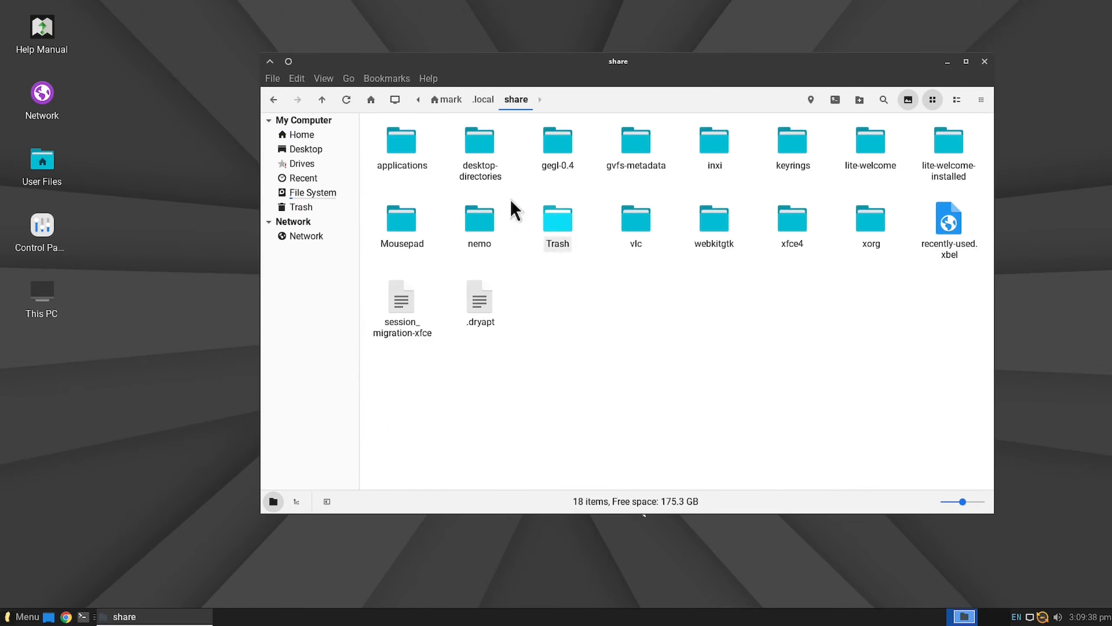
{"action": "left_click", "coordinate": [273, 99]}
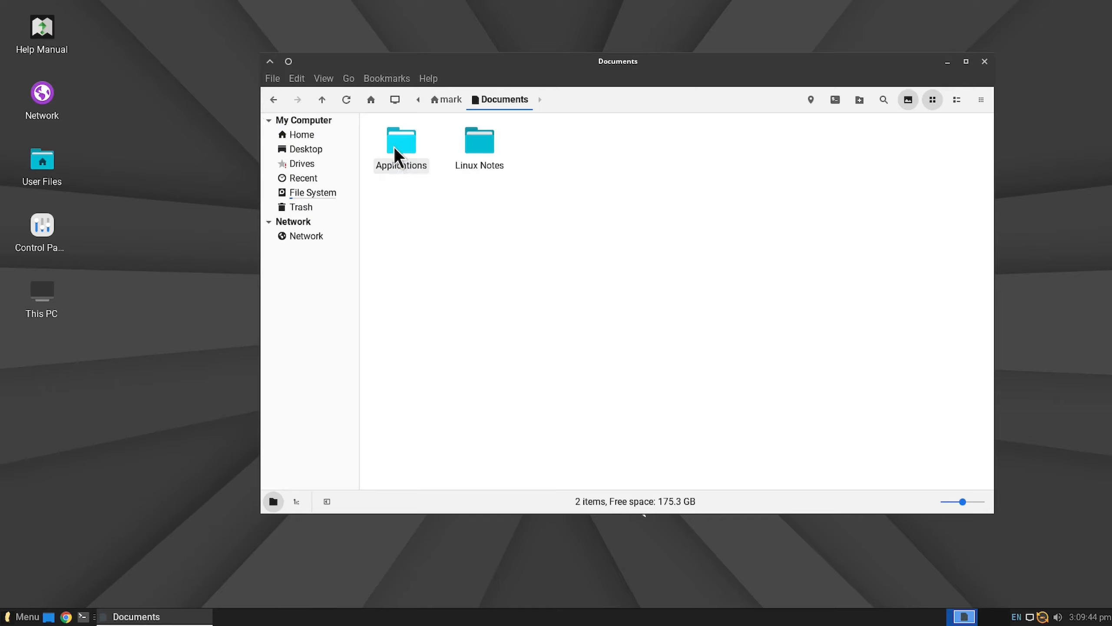
{"action": "double_click", "coordinate": [394, 147]}
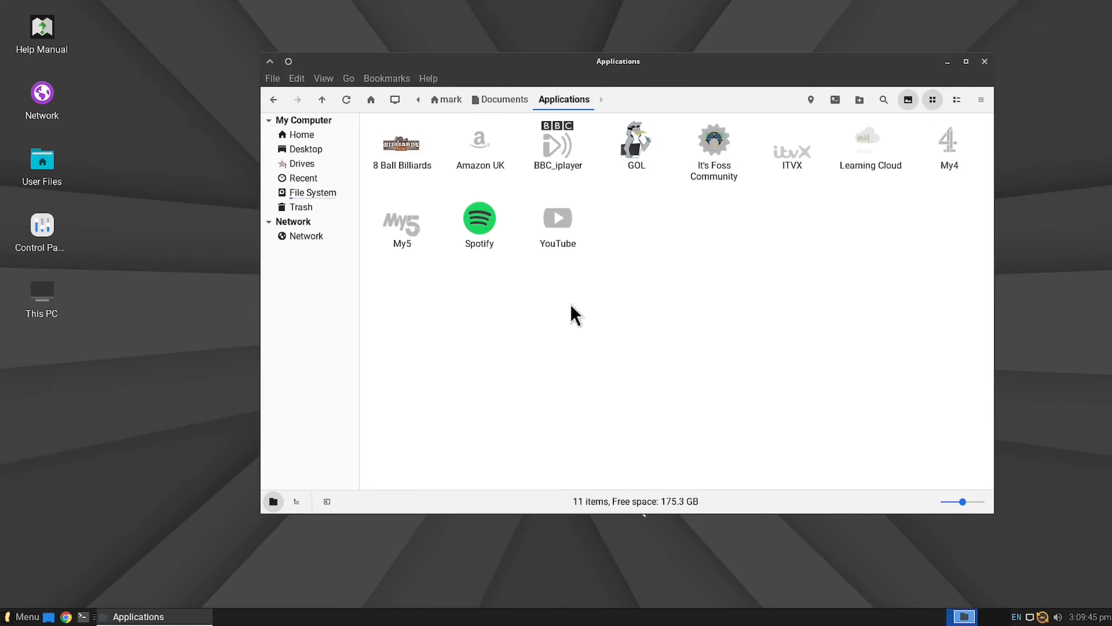
Step: Move all the launchers from Documents/Applications into the .local/share/applications folder in Home
{"action": "key", "text": "ctrl+a"}
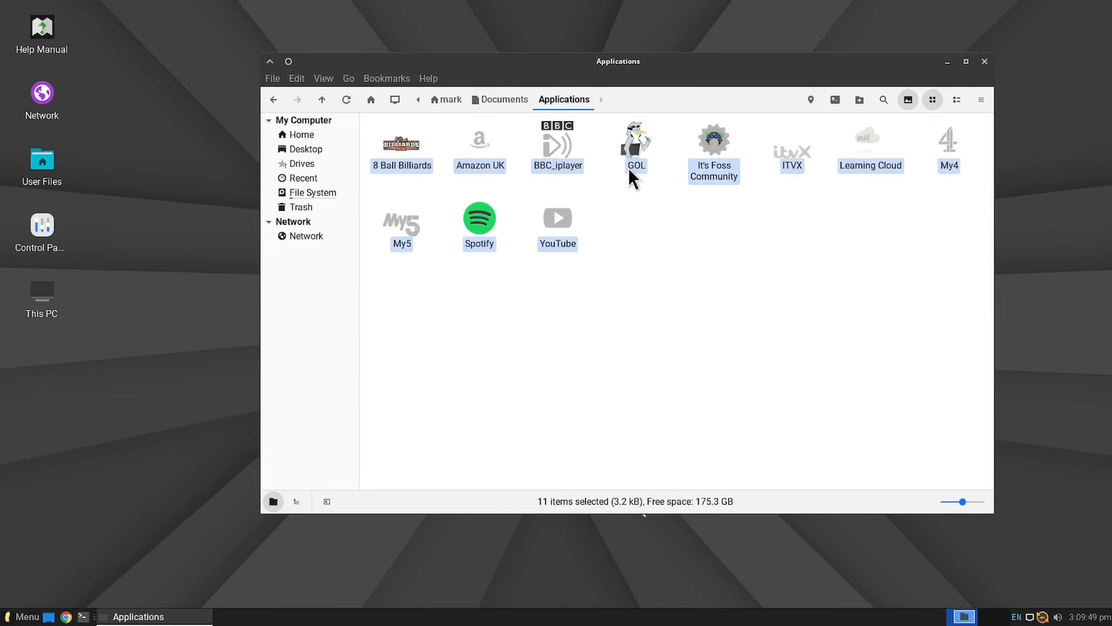
{"action": "right_click", "coordinate": [395, 140]}
{"action": "left_click", "coordinate": [418, 188]}
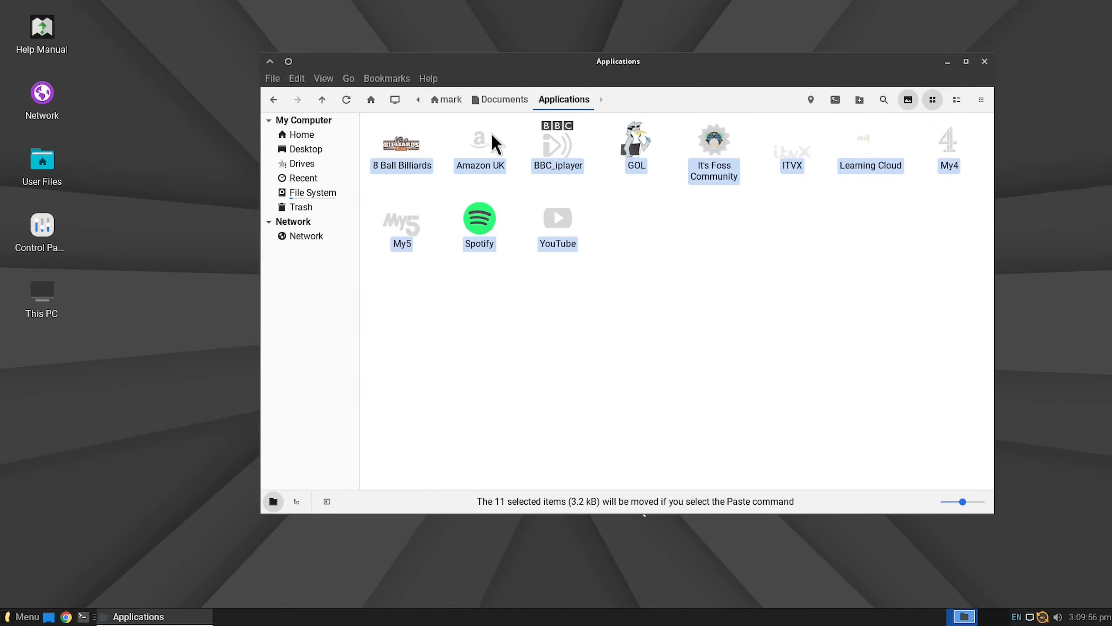
{"action": "left_click", "coordinate": [309, 133]}
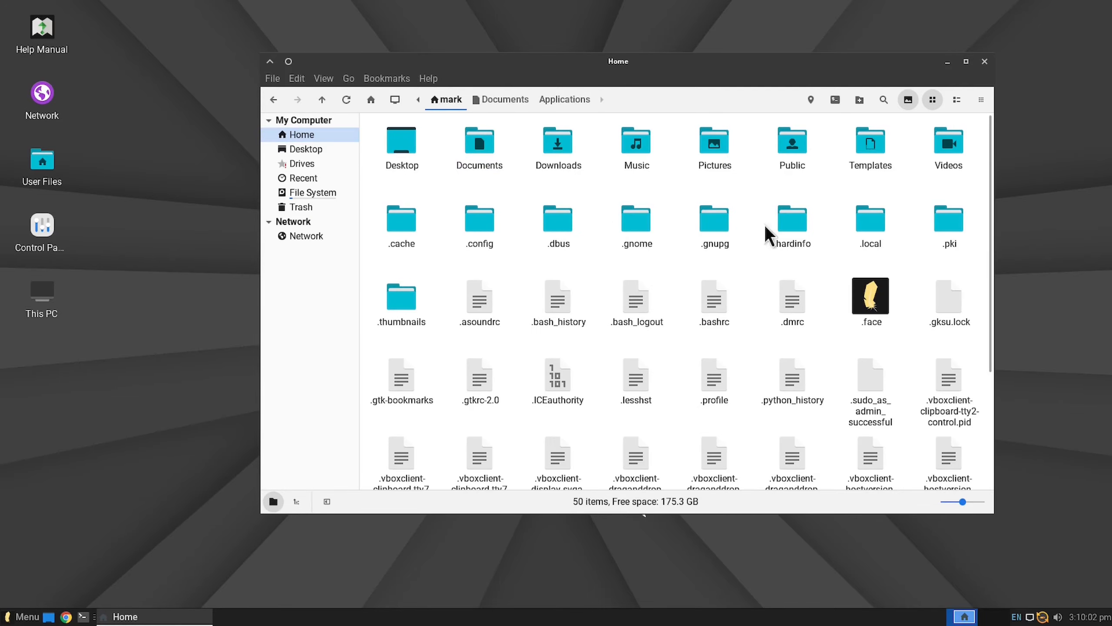
{"action": "double_click", "coordinate": [879, 218]}
{"action": "double_click", "coordinate": [400, 145]}
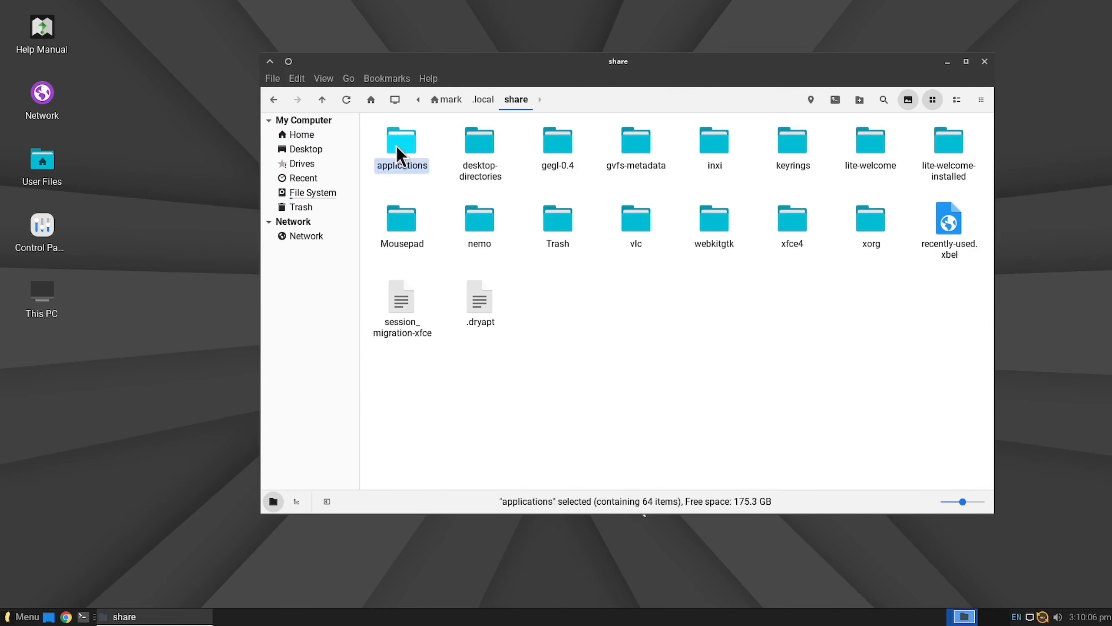
{"action": "double_click", "coordinate": [396, 145]}
{"action": "key", "text": "ctrl+v"}
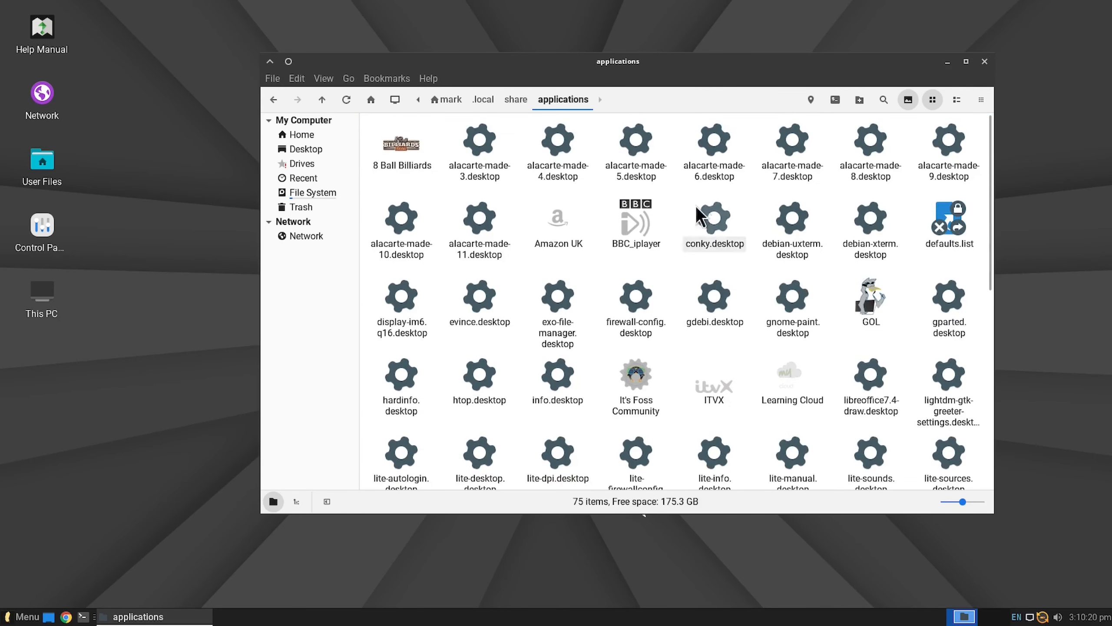
Step: Check that the Applications folder in Documents is empty and move it to the trash
{"action": "left_click", "coordinate": [273, 101]}
{"action": "left_click", "coordinate": [273, 100]}
{"action": "left_click", "coordinate": [273, 101]}
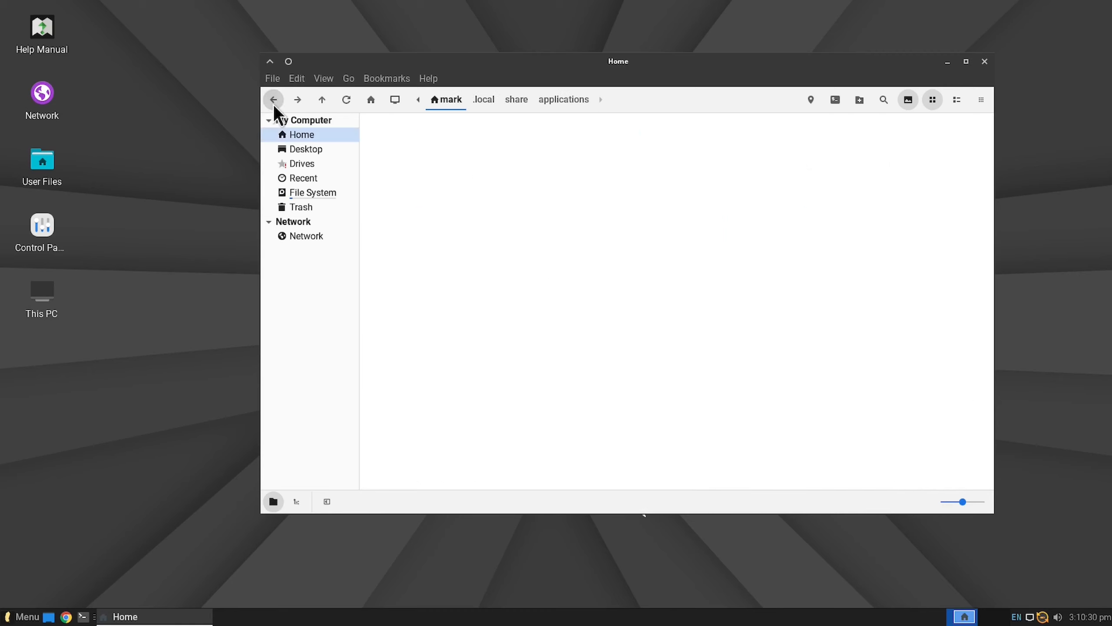
{"action": "double_click", "coordinate": [486, 147]}
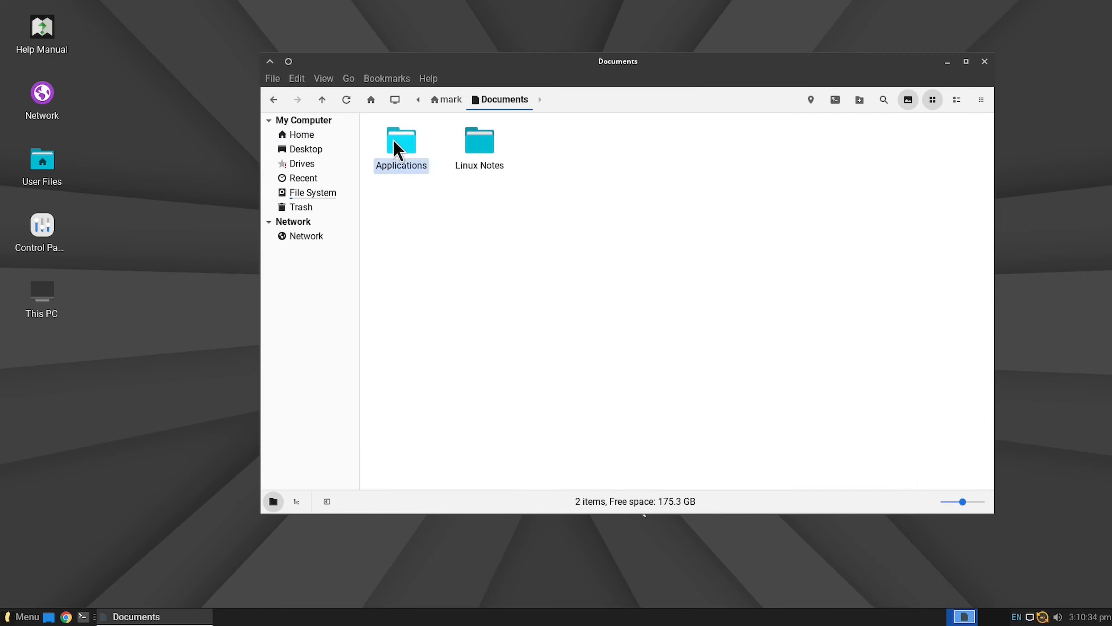
{"action": "double_click", "coordinate": [393, 139]}
{"action": "left_click", "coordinate": [273, 100]}
{"action": "right_click", "coordinate": [398, 139]}
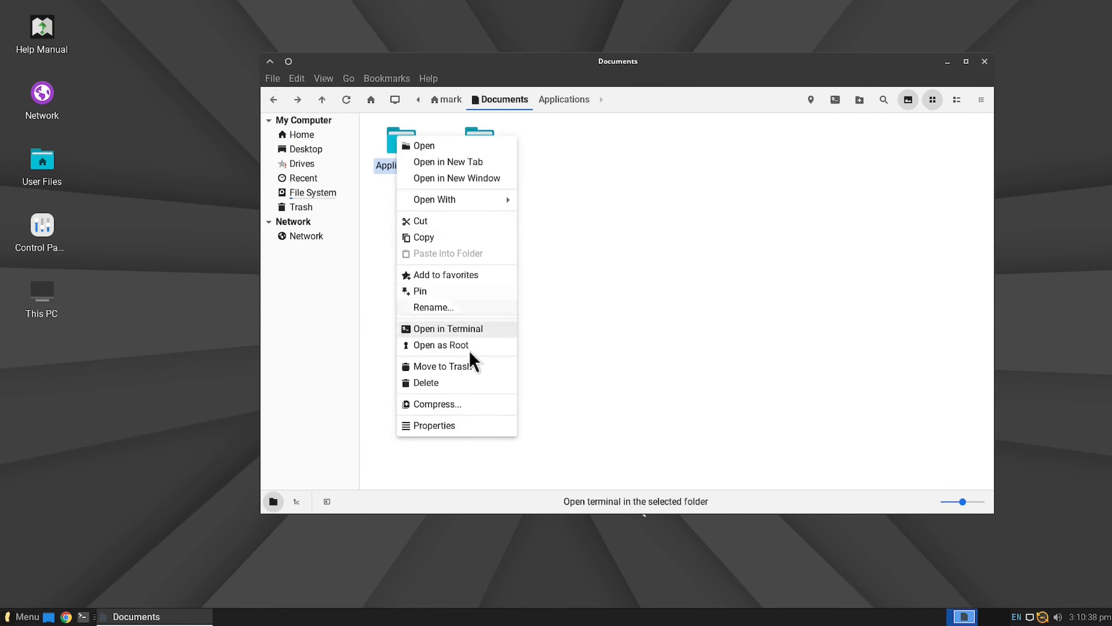
{"action": "left_click", "coordinate": [443, 366]}
Step: Open the Brave Browser install note from the Linux Notes folder in the Text Editor
{"action": "double_click", "coordinate": [397, 143]}
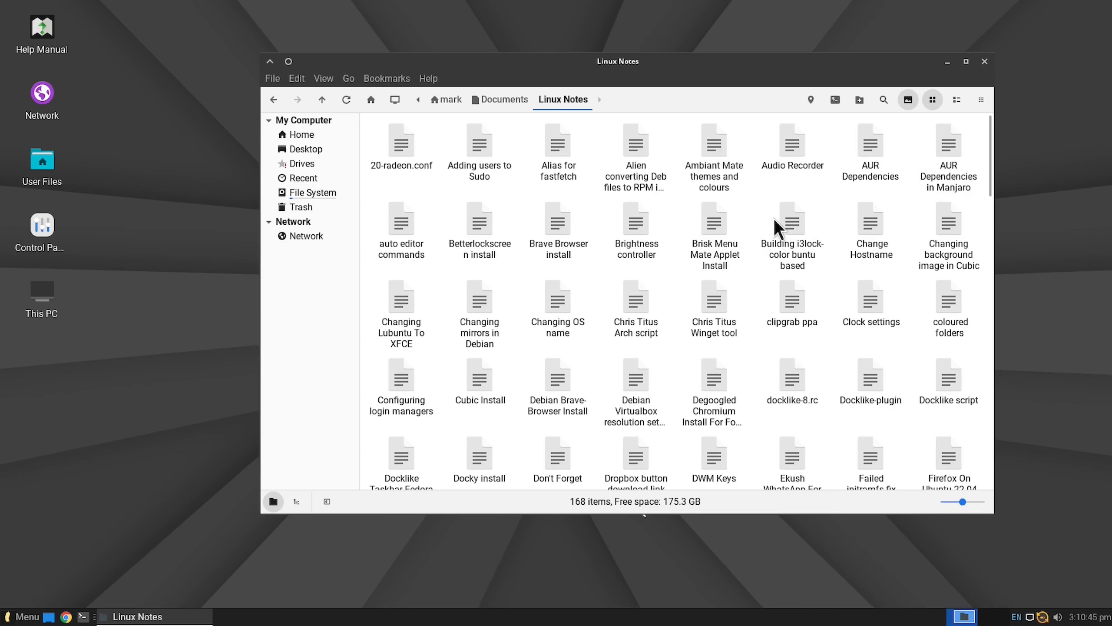
{"action": "right_click", "coordinate": [551, 224]}
{"action": "mouse_move", "coordinate": [628, 251]}
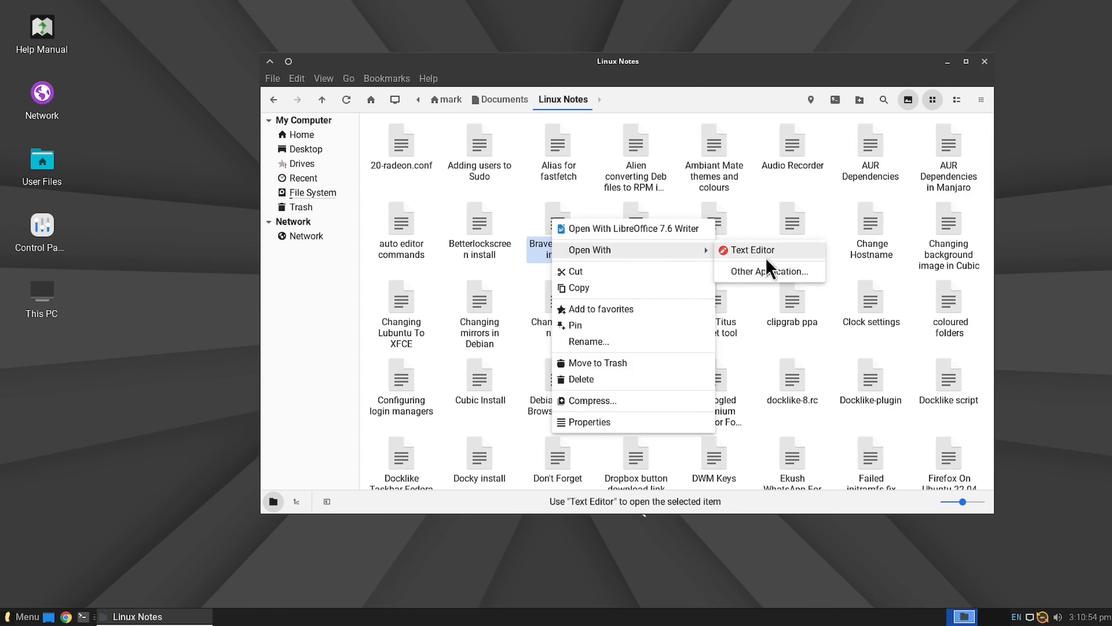
{"action": "left_click", "coordinate": [768, 271]}
{"action": "double_click", "coordinate": [396, 240]}
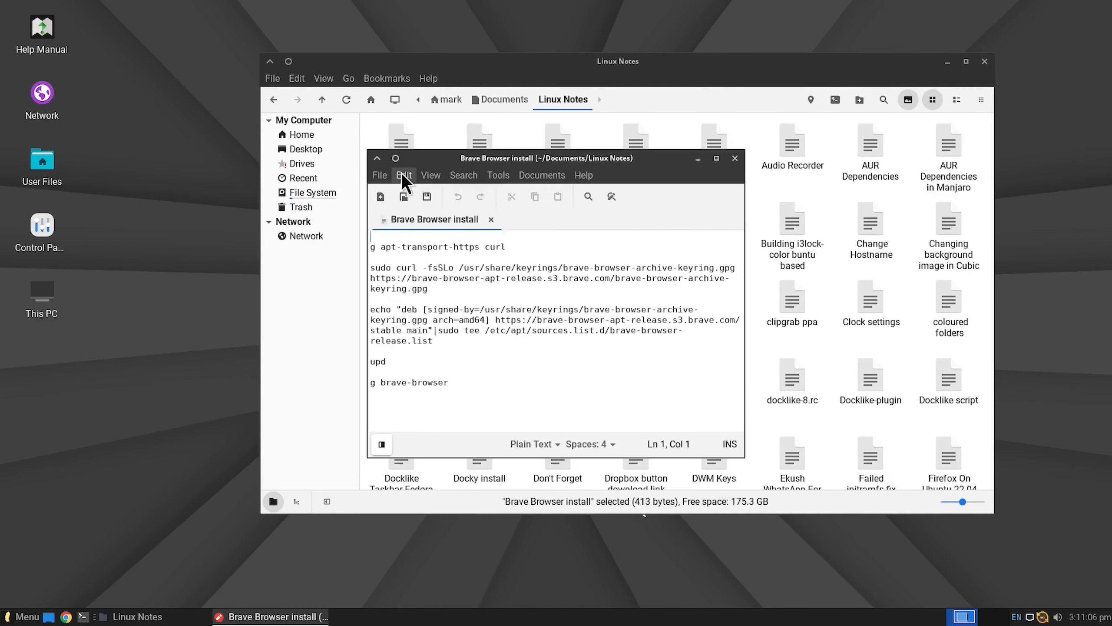
Step: Set the Text Editor's font to Monaco Regular at size 16 in its preferences
{"action": "left_click", "coordinate": [404, 175]}
{"action": "left_click", "coordinate": [449, 394]}
{"action": "left_click", "coordinate": [635, 197]}
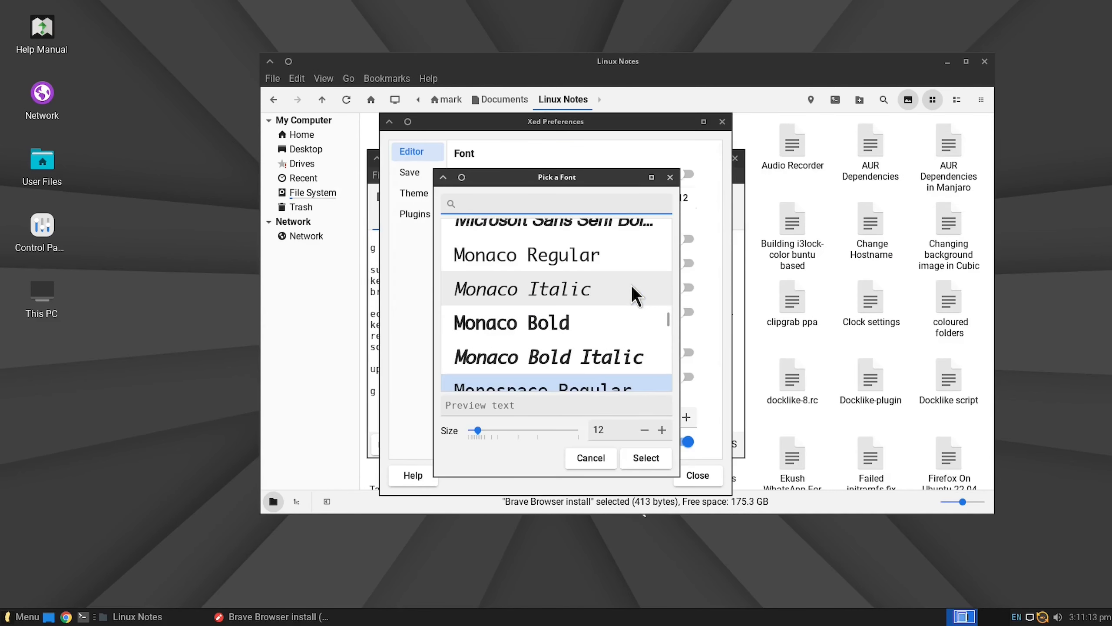
{"action": "left_click", "coordinate": [560, 257]}
{"action": "left_click", "coordinate": [662, 429]}
{"action": "left_click", "coordinate": [661, 430]}
{"action": "left_click", "coordinate": [662, 429]}
{"action": "left_click", "coordinate": [662, 429]}
Step: Apply a dark style to the desktop in the Appearance settings
{"action": "left_click", "coordinate": [15, 617]}
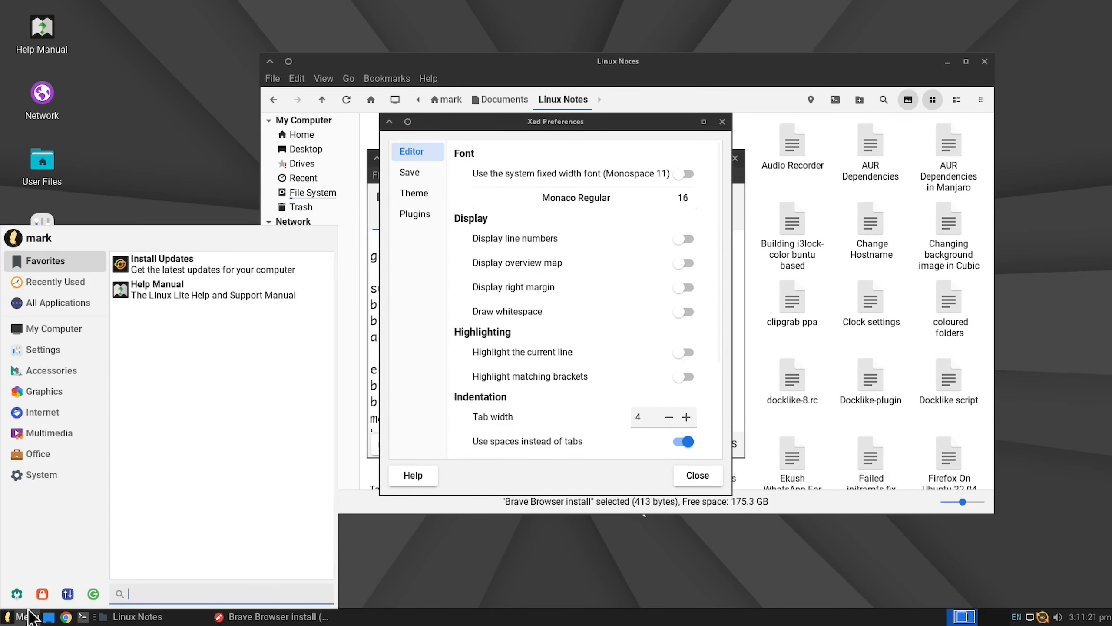
{"action": "left_click", "coordinate": [175, 340]}
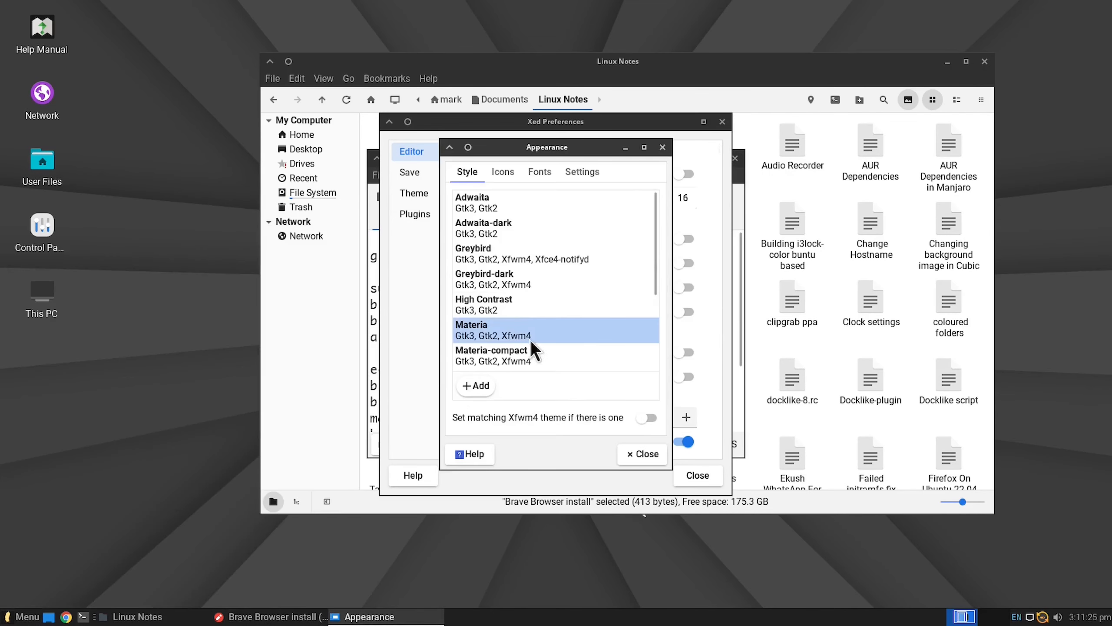
{"action": "scroll", "coordinate": [551, 307], "scroll_direction": "down", "scroll_amount": 3}
{"action": "left_click", "coordinate": [570, 317]}
Step: Set the icon theme to Sardi Ghost Flexible and close the Appearance settings
{"action": "left_click", "coordinate": [504, 173]}
{"action": "scroll", "coordinate": [526, 307], "scroll_direction": "down", "scroll_amount": 3}
{"action": "left_click", "coordinate": [523, 334]}
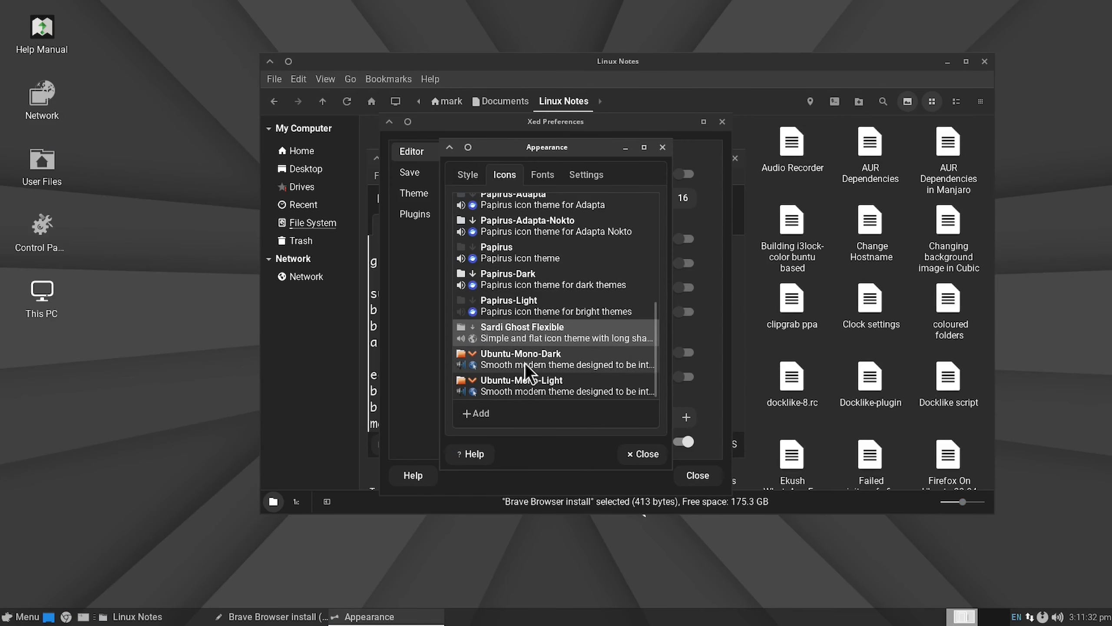
{"action": "left_click", "coordinate": [653, 454]}
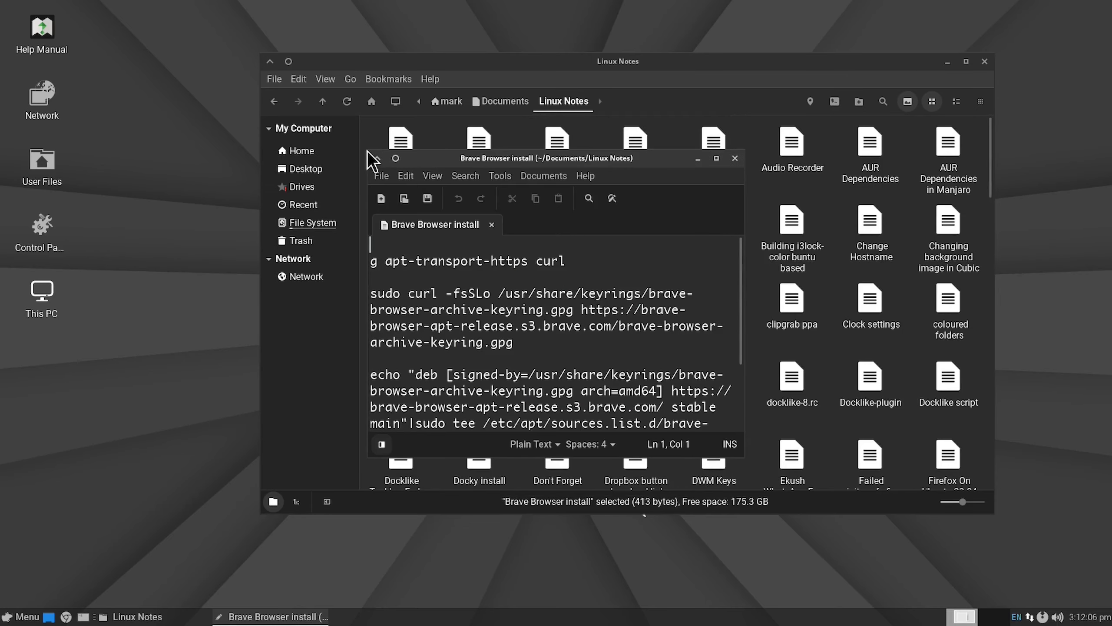
Step: Enlarge the Brave Browser install editor window and look through the Settings category of the main menu with the new theme
{"action": "left_click_drag", "start_coordinate": [368, 152], "coordinate": [170, 36]}
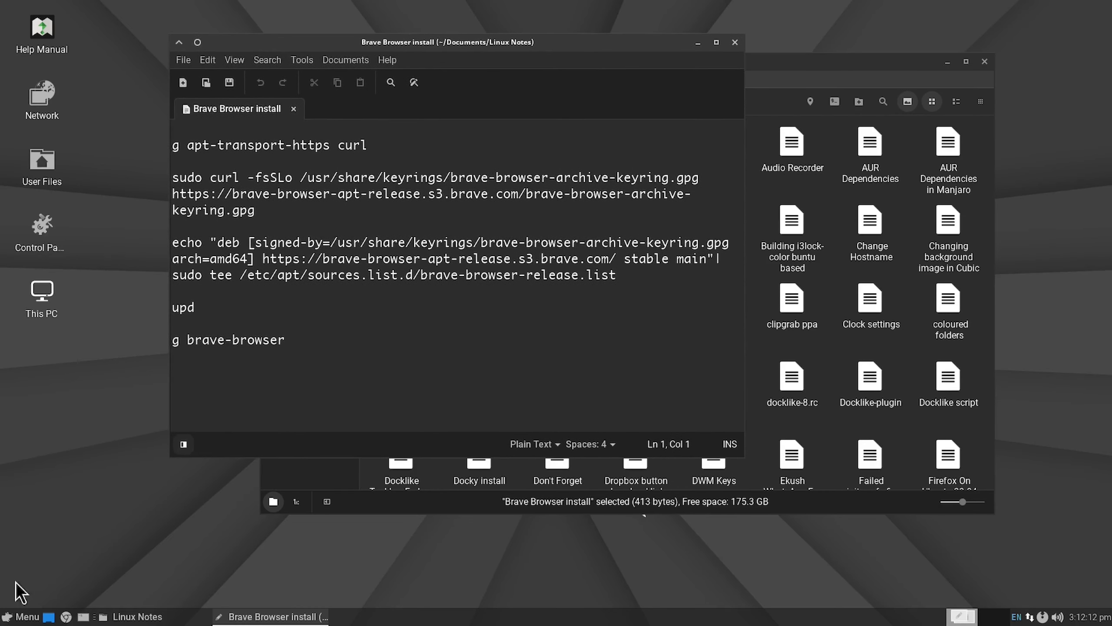
{"action": "left_click", "coordinate": [21, 616]}
{"action": "left_click", "coordinate": [66, 345]}
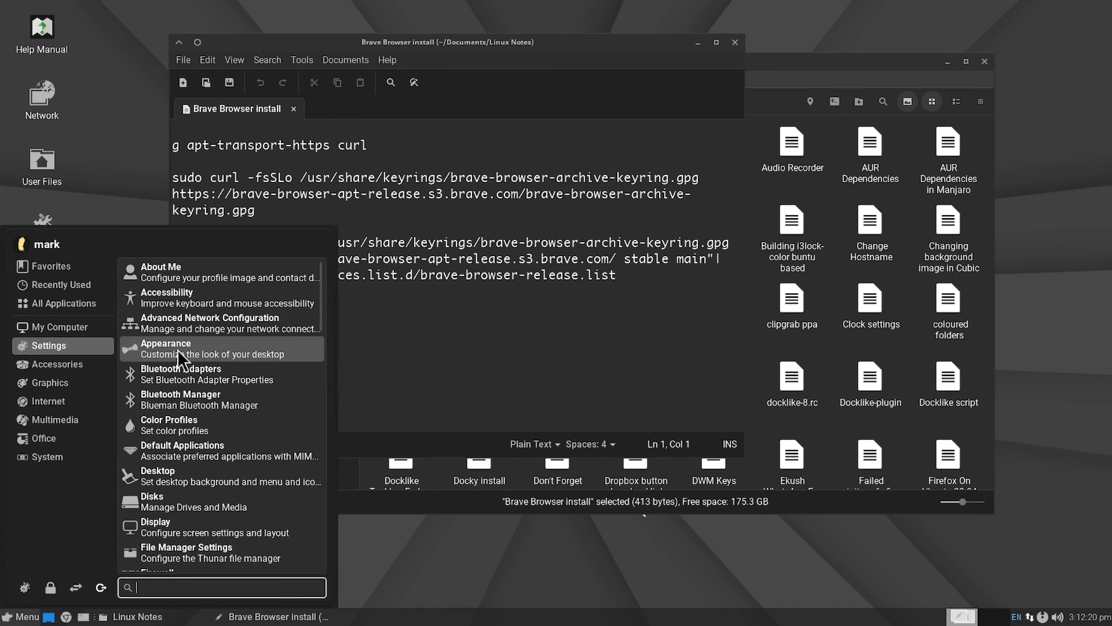
{"action": "scroll", "coordinate": [211, 458], "scroll_direction": "down", "scroll_amount": 5}
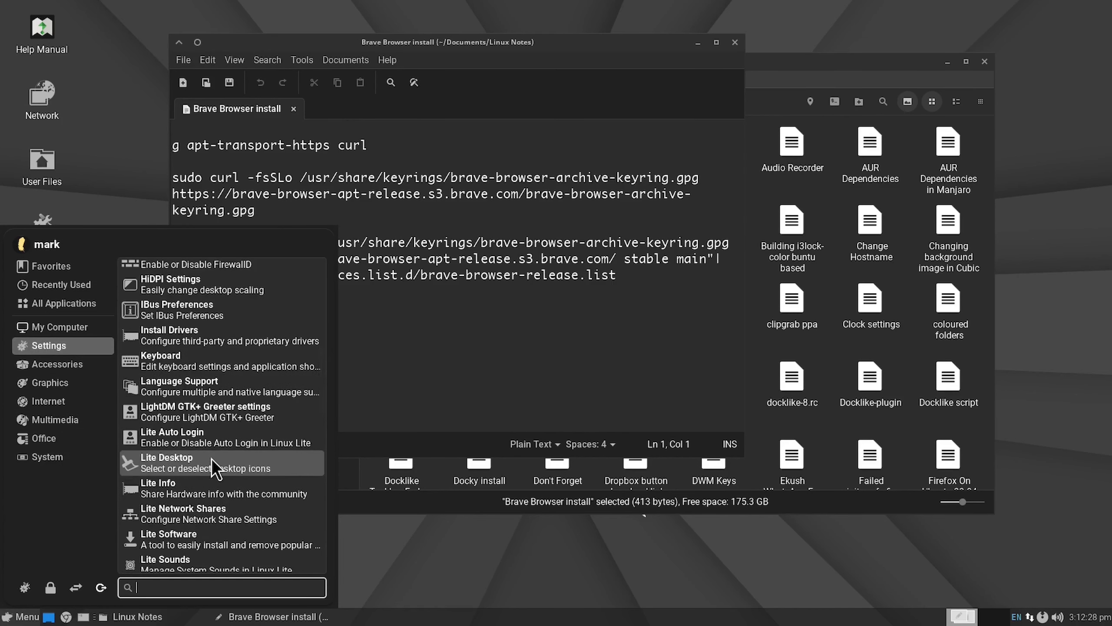
{"action": "scroll", "coordinate": [212, 459], "scroll_direction": "down", "scroll_amount": 5}
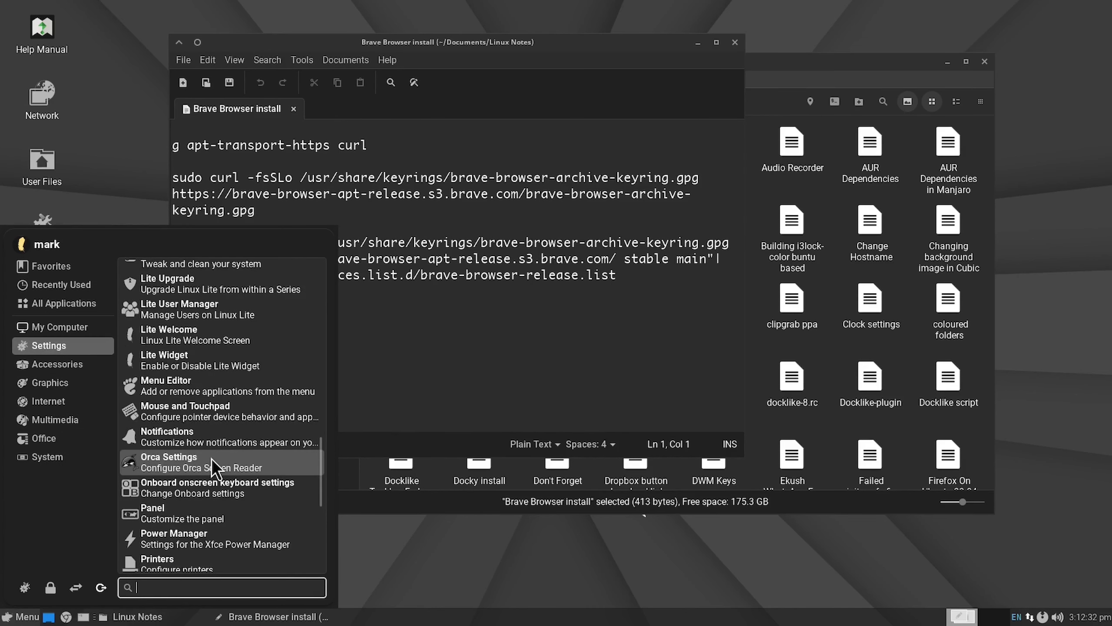
{"action": "left_click", "coordinate": [20, 616]}
Step: Set the Whisker Menu panel icon to lite menu from Uncategorized Icons and turn off positioning the search entry on bottom
{"action": "right_click", "coordinate": [19, 617]}
{"action": "left_click", "coordinate": [55, 523]}
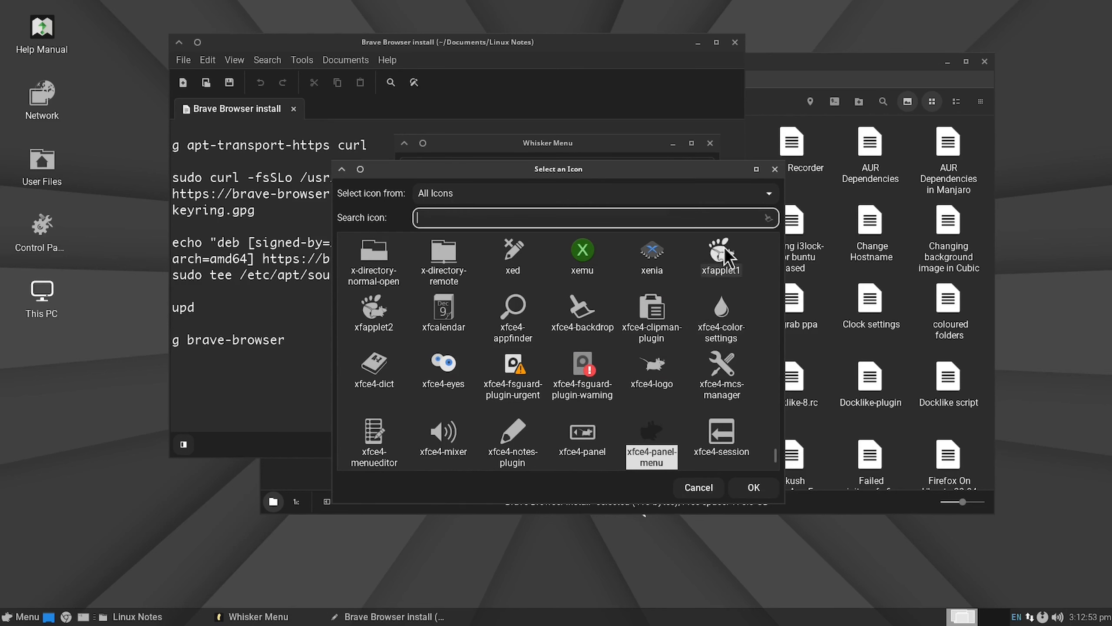
{"action": "left_click", "coordinate": [770, 197]}
{"action": "left_click", "coordinate": [566, 175]}
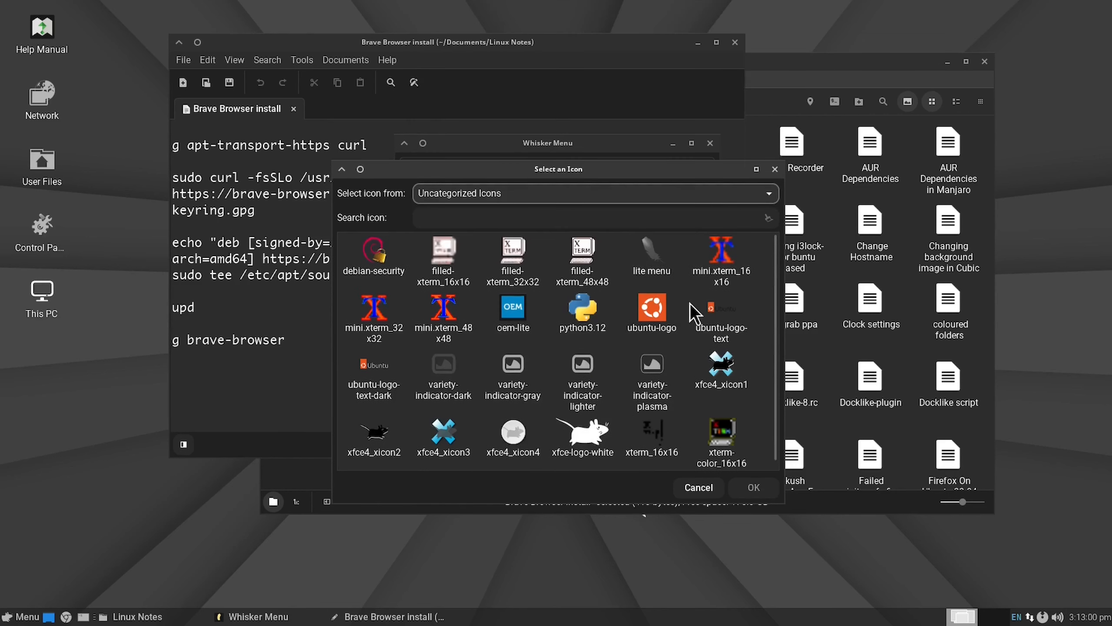
{"action": "left_click", "coordinate": [681, 272]}
{"action": "left_click", "coordinate": [755, 487]}
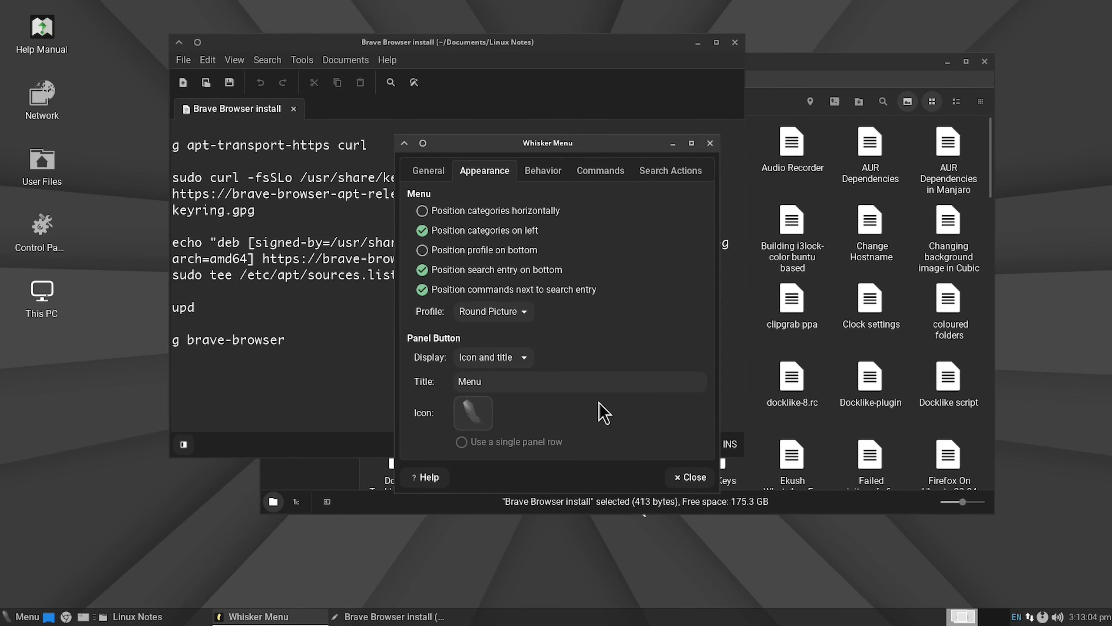
{"action": "left_click", "coordinate": [422, 269]}
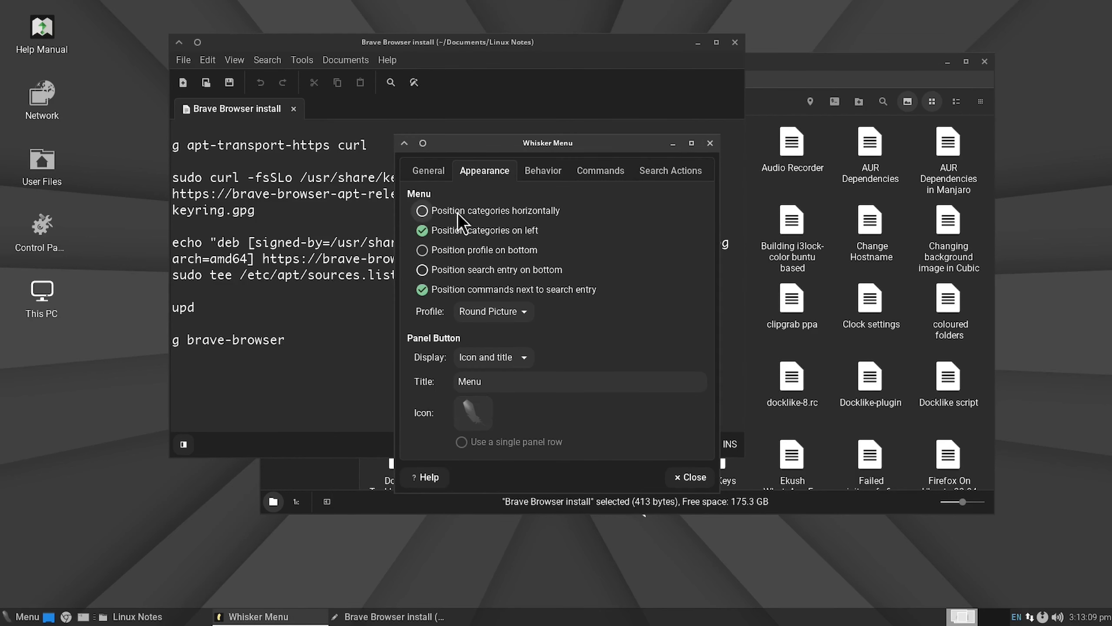
{"action": "left_click", "coordinate": [10, 620]}
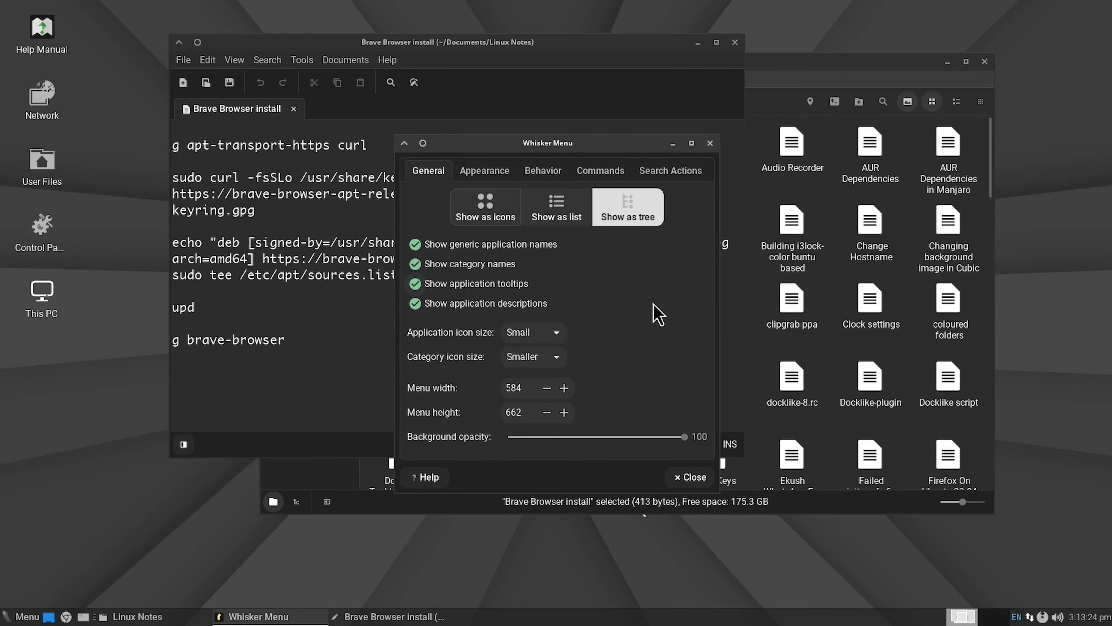
Step: Set the Whisker Menu's category icon size to Small and application icon size to Normal, and check the menu
{"action": "left_click", "coordinate": [562, 356]}
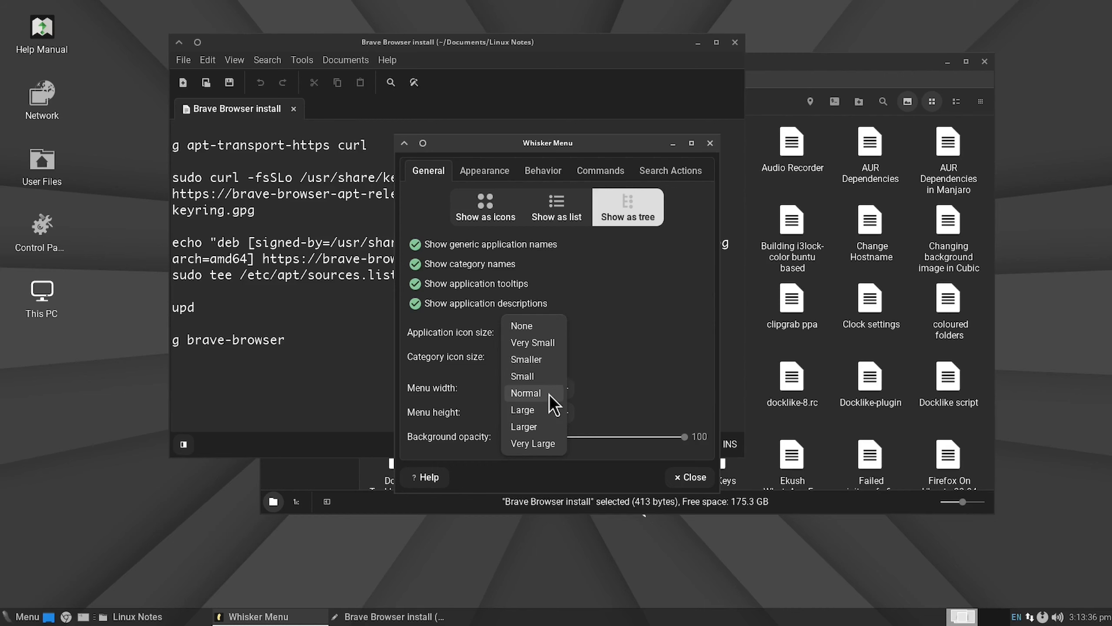
{"action": "left_click", "coordinate": [549, 393]}
{"action": "left_click", "coordinate": [551, 356]}
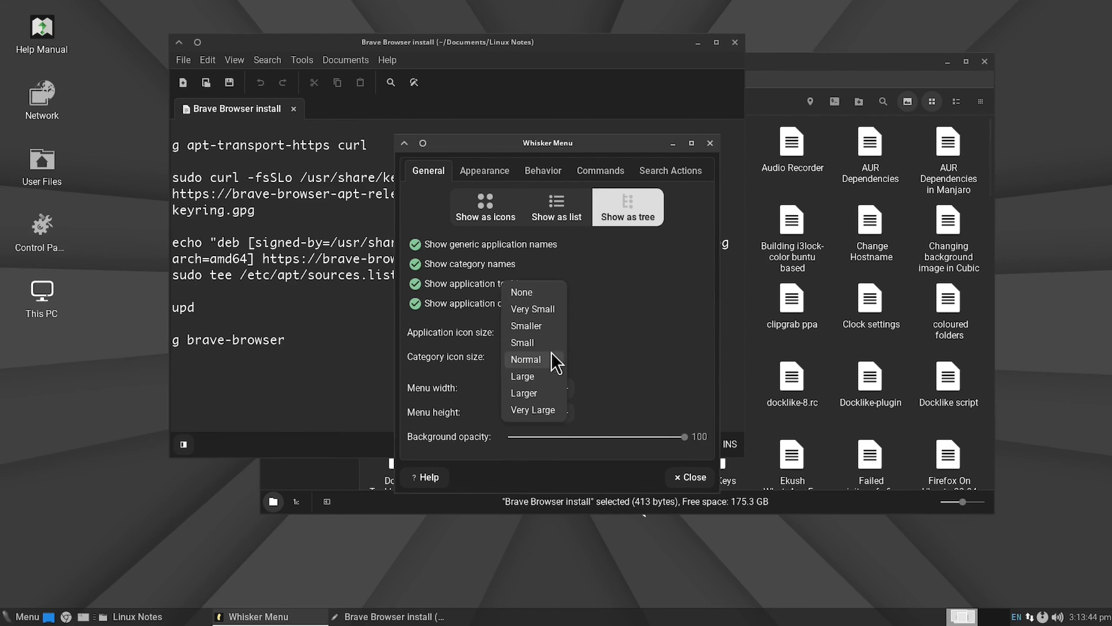
{"action": "left_click", "coordinate": [552, 344]}
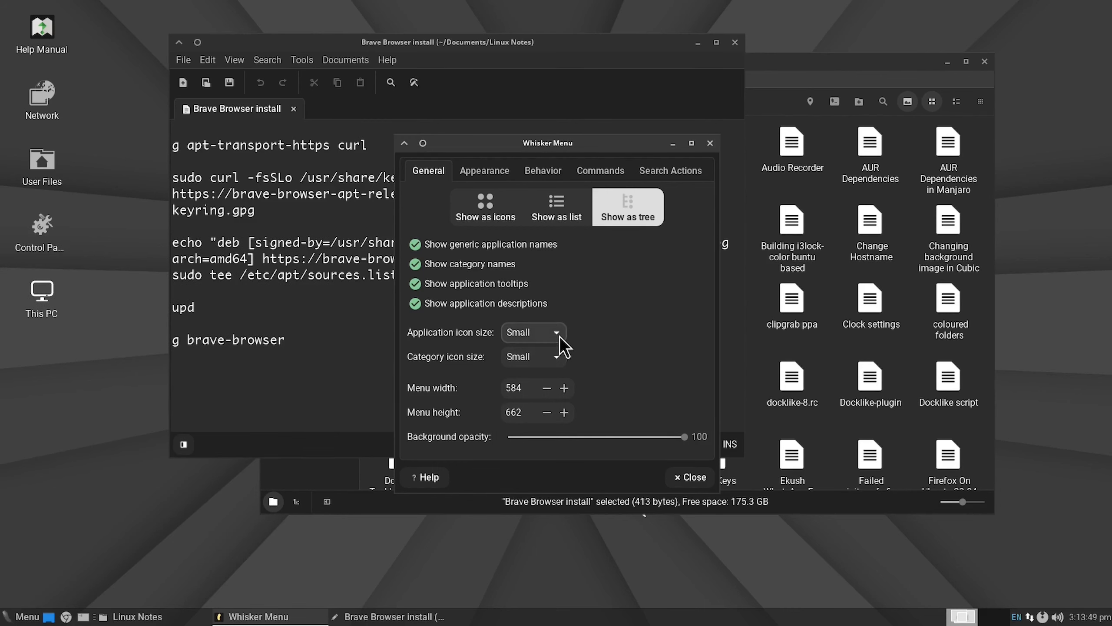
{"action": "left_click", "coordinate": [560, 335]}
{"action": "left_click", "coordinate": [553, 356]}
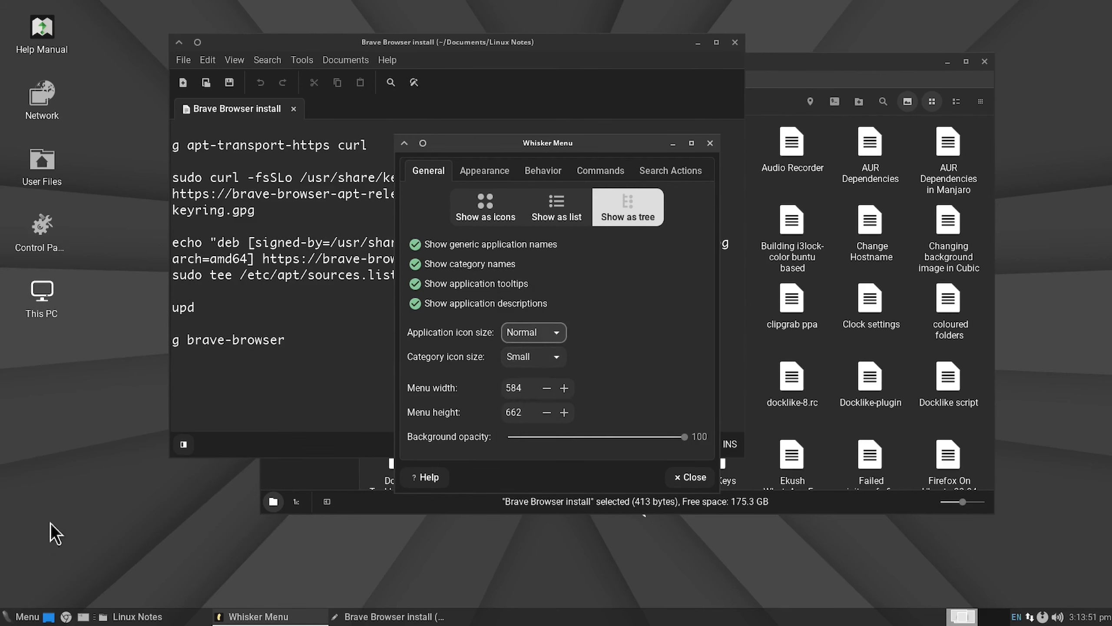
{"action": "left_click", "coordinate": [22, 616]}
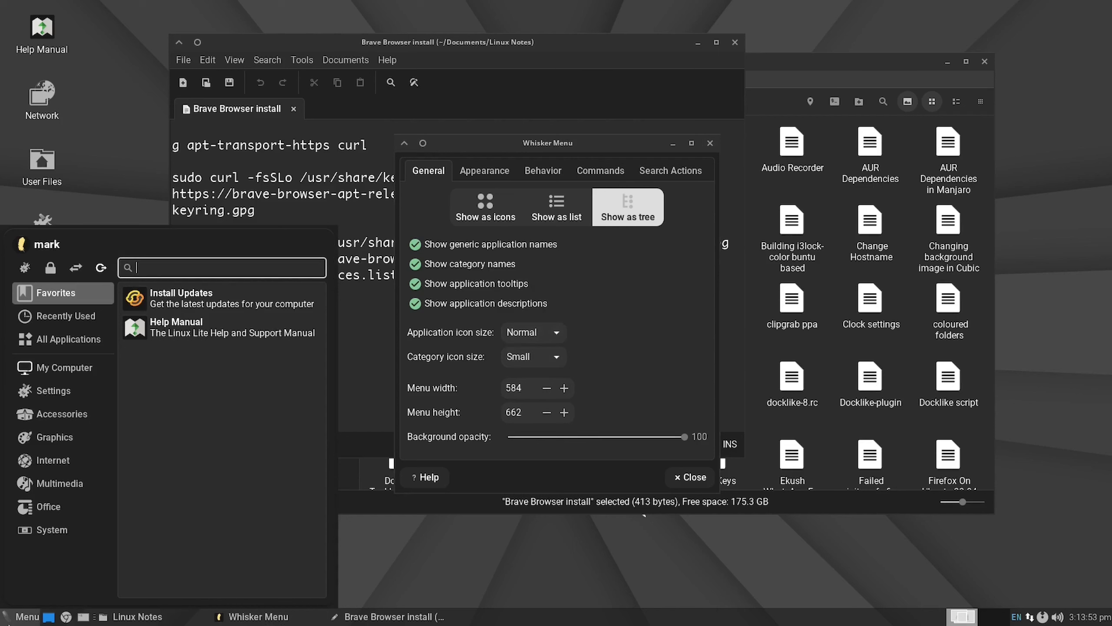
{"action": "left_click", "coordinate": [435, 550]}
Step: Turn off generic application names and application descriptions in the Whisker Menu
{"action": "left_click", "coordinate": [414, 303]}
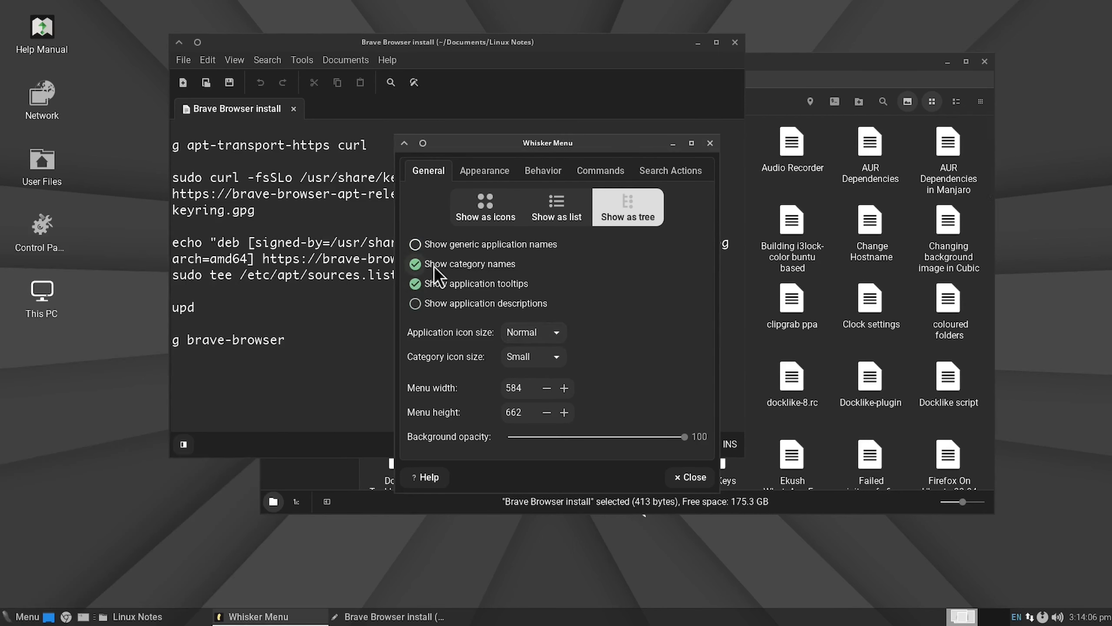
Step: Set the Whisker Menu height to 615, check the resized menu, and close its properties
{"action": "left_click", "coordinate": [22, 616]}
{"action": "left_click", "coordinate": [23, 617]}
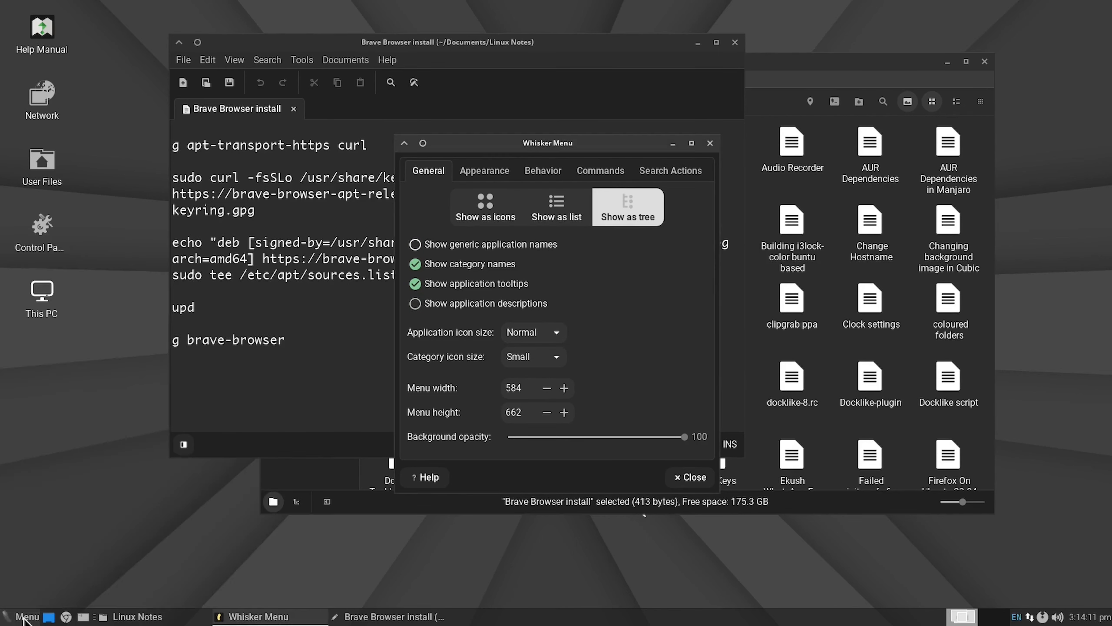
{"action": "left_click", "coordinate": [546, 412]}
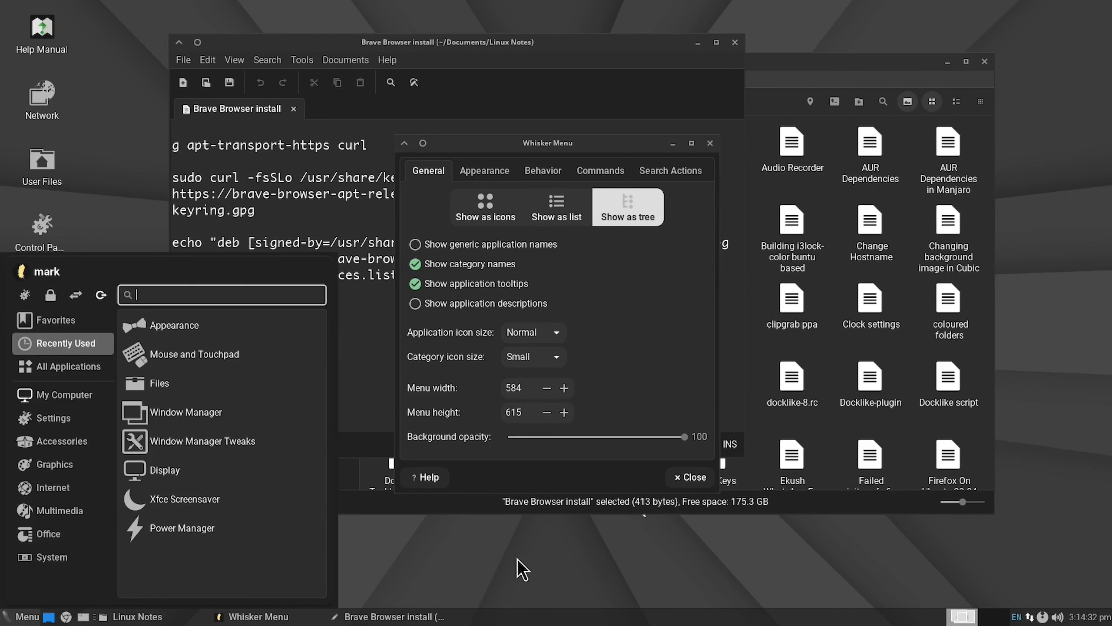
{"action": "left_click", "coordinate": [513, 558]}
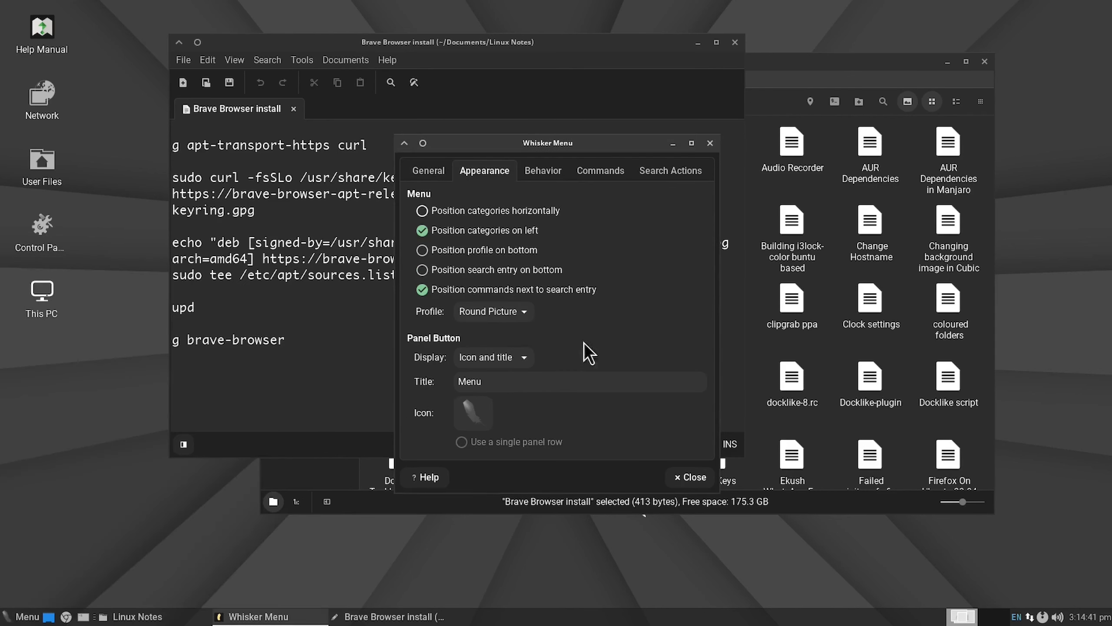
{"action": "left_click", "coordinate": [690, 477]}
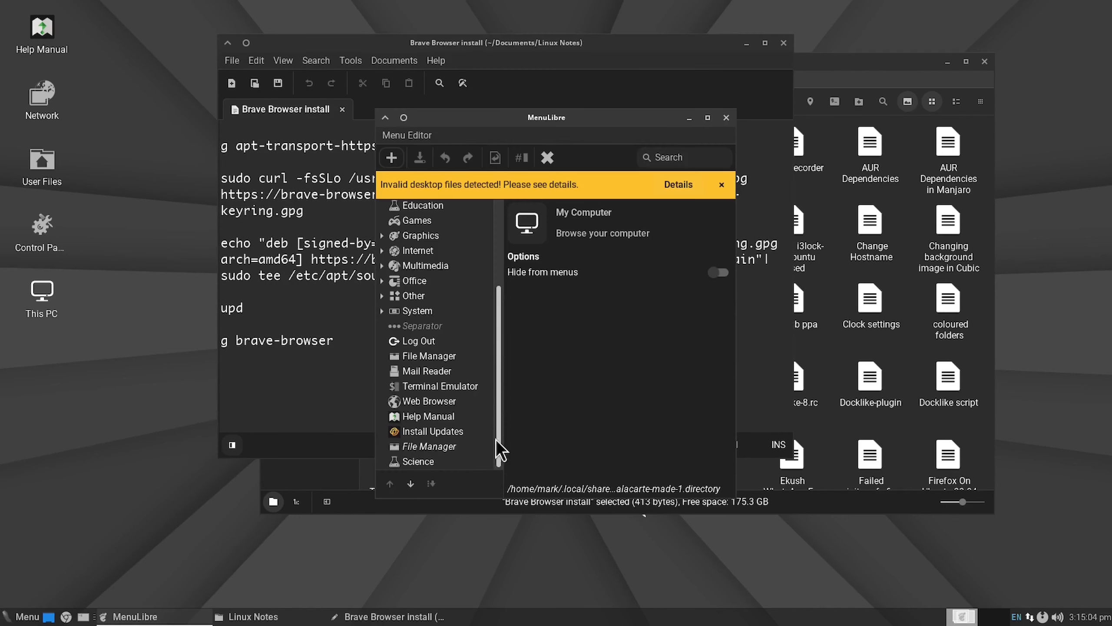
Step: Move the System category in MenuLibre to directly below Settings, dismiss the invalid desktop files notice, and close the menu editor
{"action": "scroll", "coordinate": [491, 442], "scroll_direction": "up", "scroll_amount": 2}
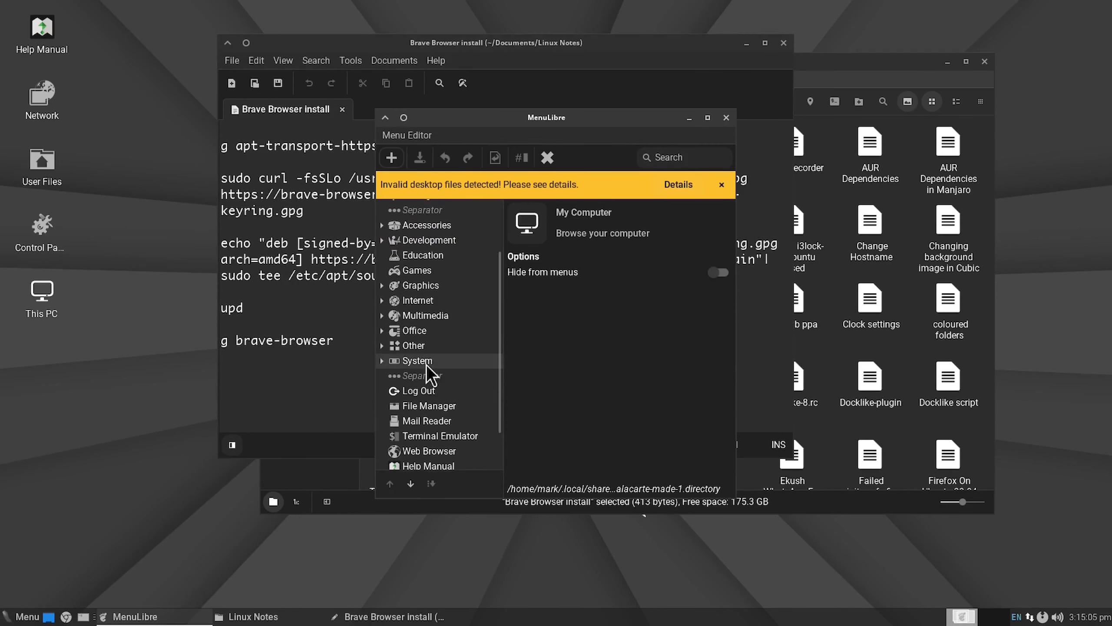
{"action": "left_click", "coordinate": [482, 361]}
{"action": "left_click", "coordinate": [389, 483]}
{"action": "left_click", "coordinate": [390, 483]}
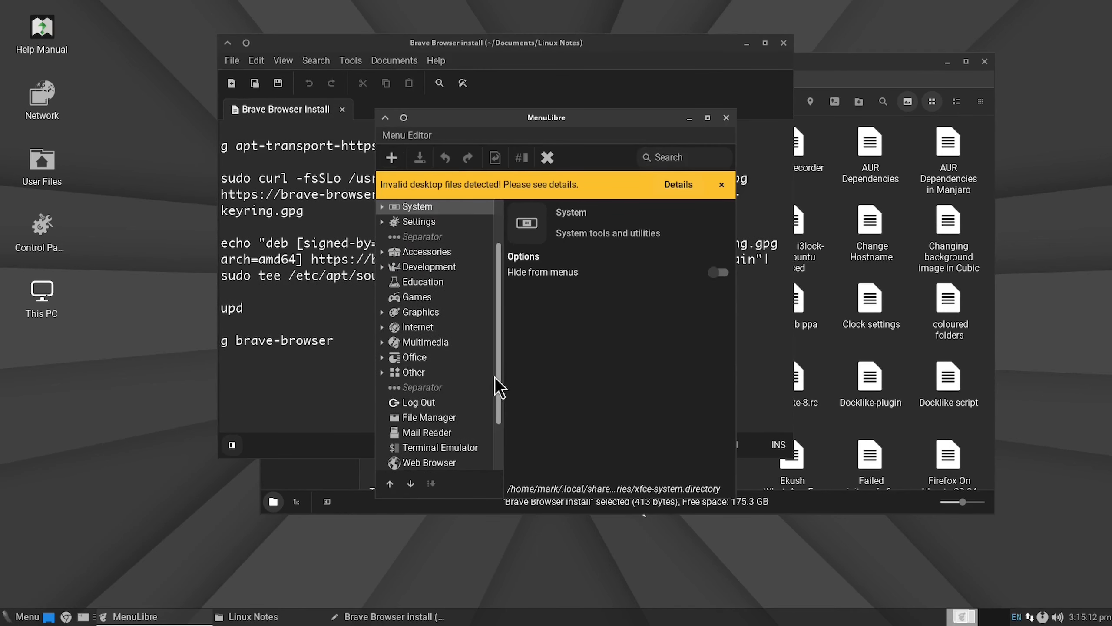
{"action": "scroll", "coordinate": [478, 330], "scroll_direction": "up", "scroll_amount": 3}
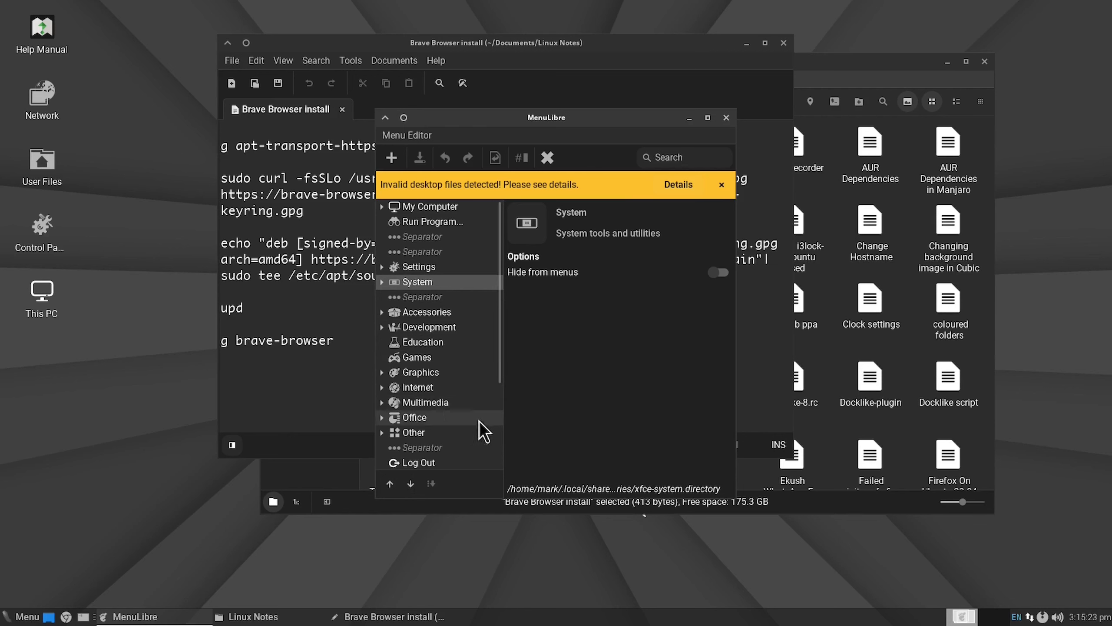
{"action": "scroll", "coordinate": [486, 429], "scroll_direction": "down", "scroll_amount": 2}
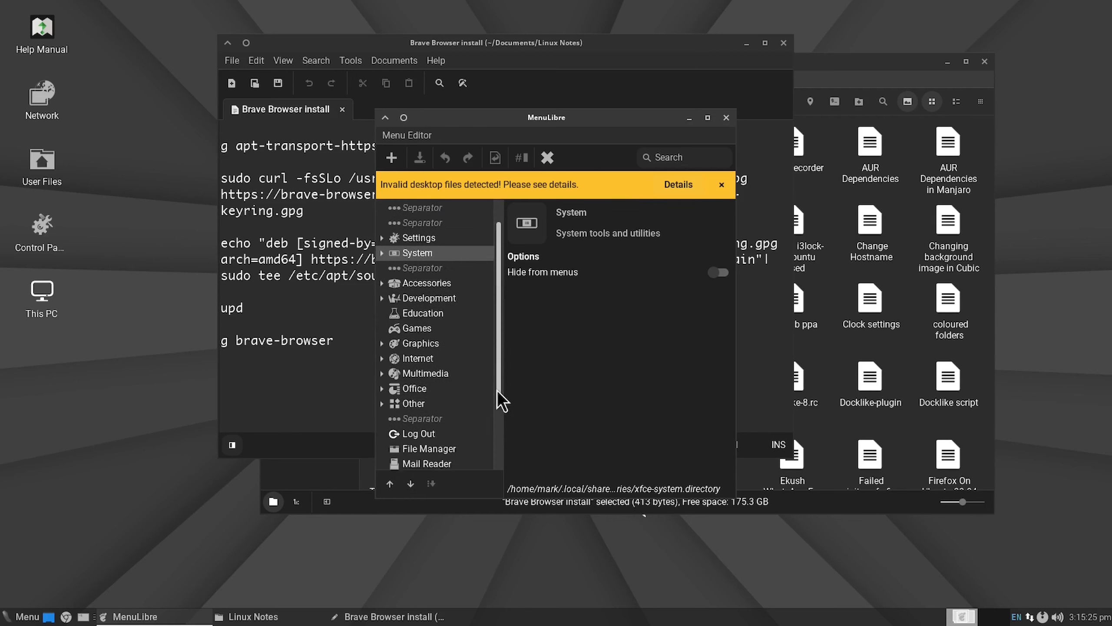
{"action": "left_click_drag", "start_coordinate": [499, 400], "coordinate": [499, 442]}
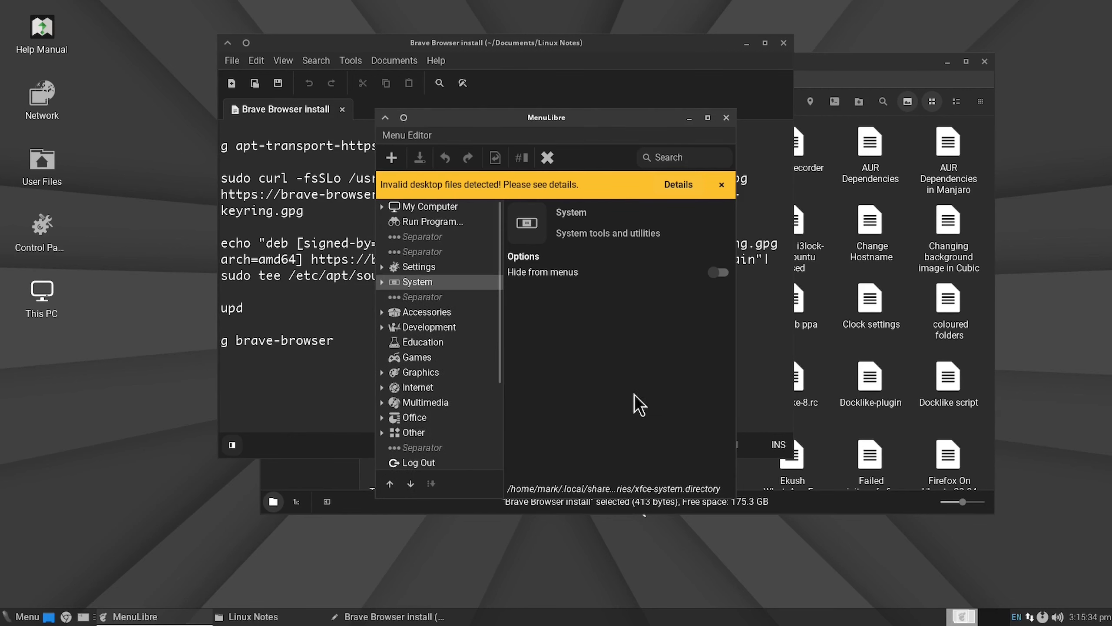
{"action": "left_click", "coordinate": [722, 185]}
{"action": "left_click", "coordinate": [726, 117]}
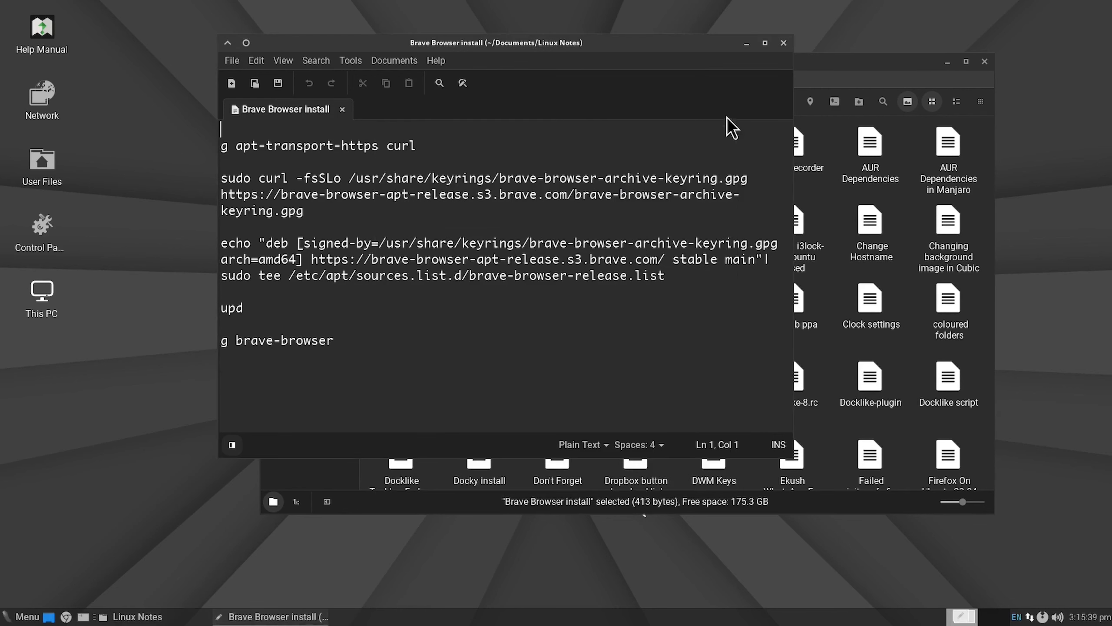
Step: Set the Whisker Menu panel button to display only the icon, clear its title, and check the menu
{"action": "left_click", "coordinate": [21, 616]}
{"action": "right_click", "coordinate": [22, 617]}
{"action": "left_click", "coordinate": [48, 526]}
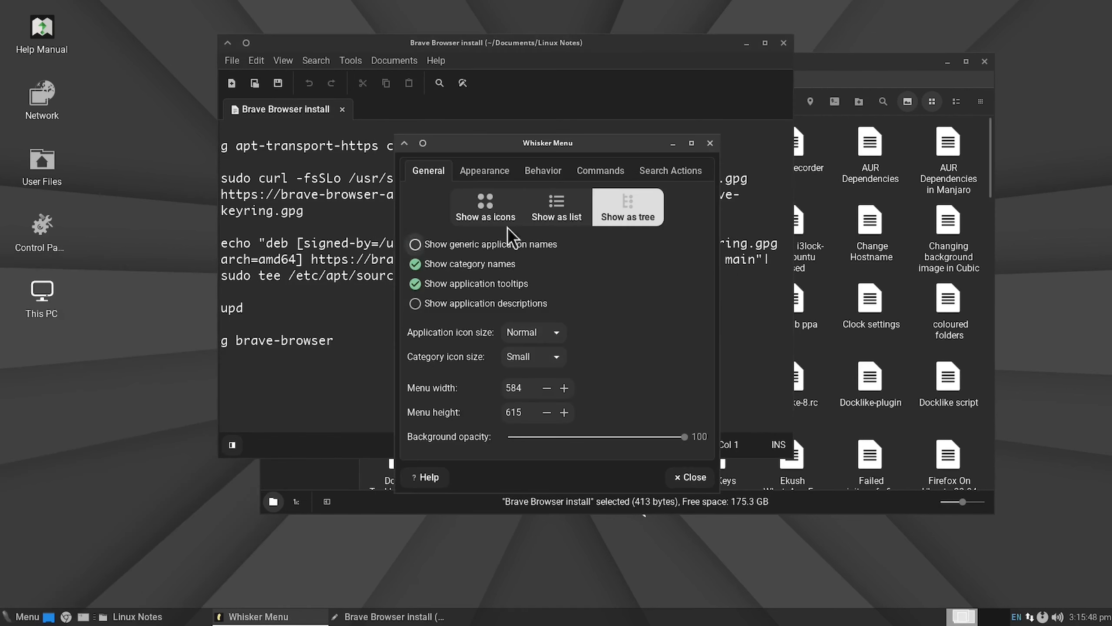
{"action": "left_click", "coordinate": [485, 170]}
{"action": "left_click", "coordinate": [507, 358]}
{"action": "left_click", "coordinate": [481, 325]}
{"action": "double_click", "coordinate": [530, 382]}
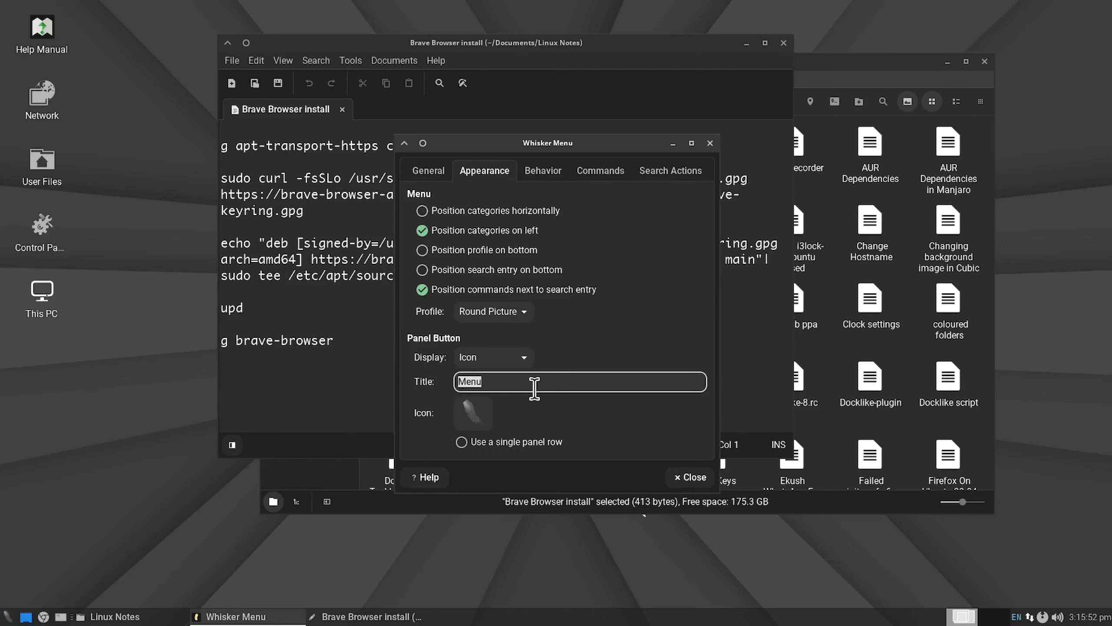
{"action": "key", "text": "BackSpace"}
{"action": "left_click", "coordinate": [690, 477]}
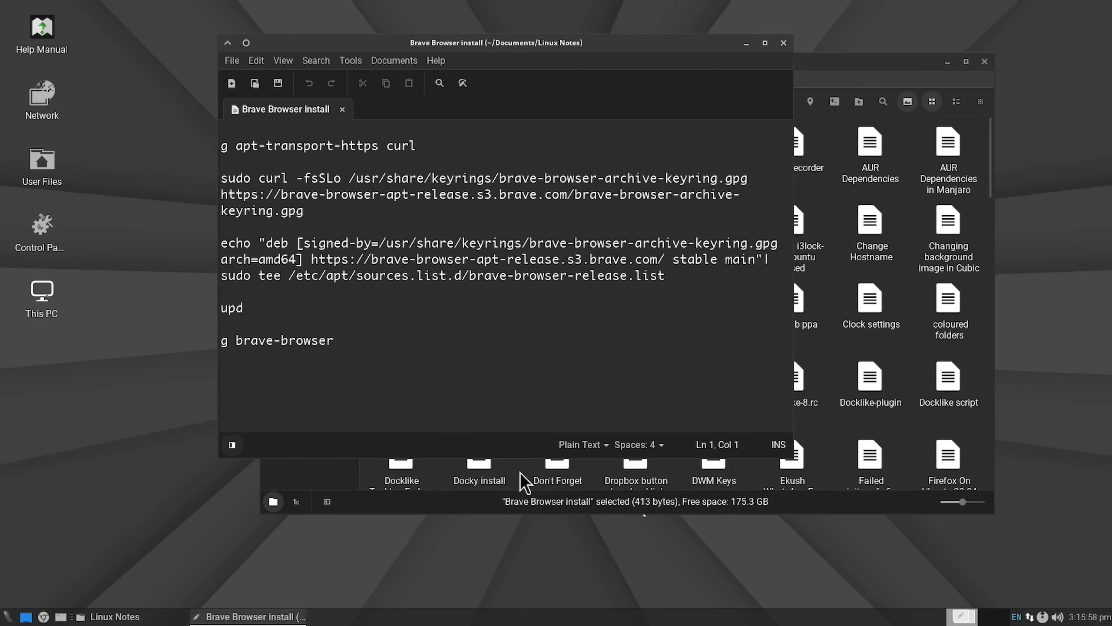
{"action": "left_click", "coordinate": [7, 616]}
{"action": "left_click", "coordinate": [8, 617]}
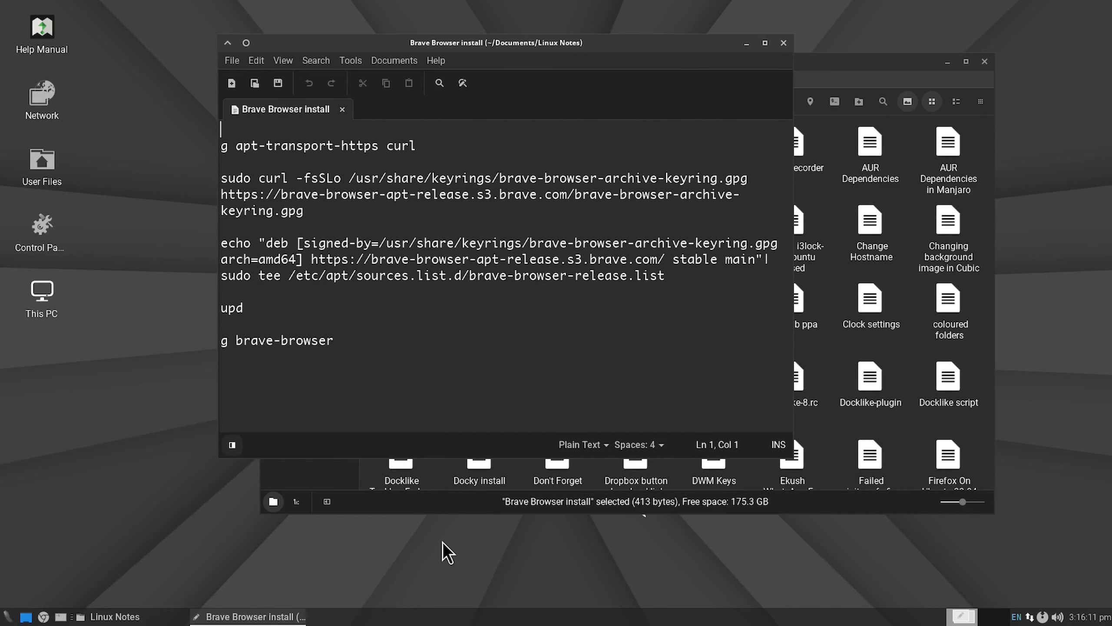
Step: Open the clipgrab ppa note from the Linux Notes folder and copy its command sudo add-apt-repository ppa:xtradeb/apps
{"action": "left_click", "coordinate": [149, 616]}
{"action": "left_click", "coordinate": [612, 291]}
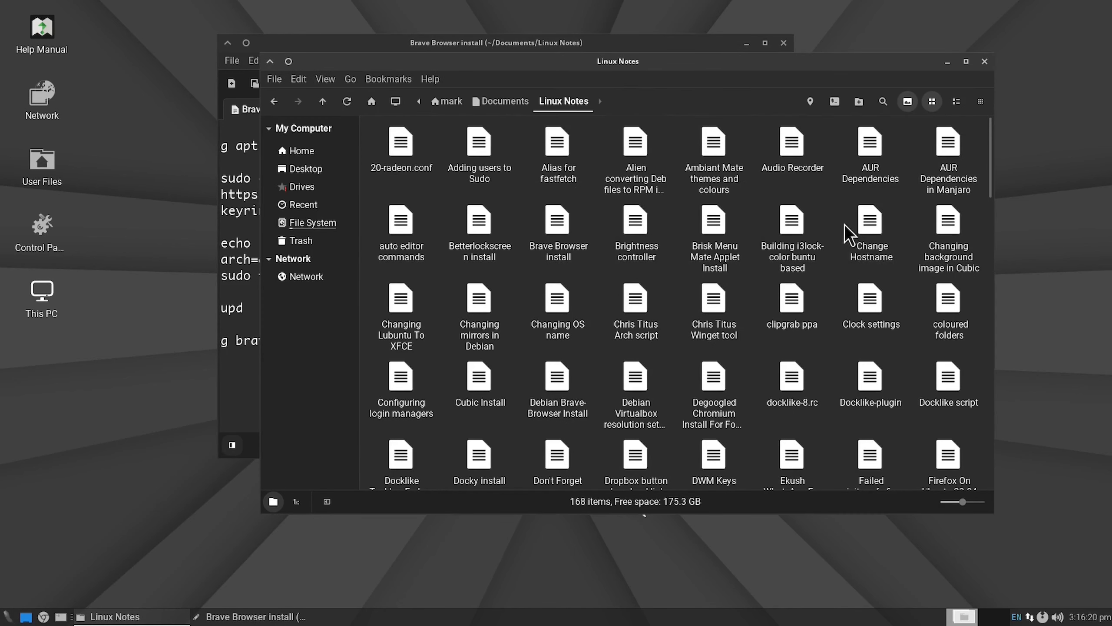
{"action": "double_click", "coordinate": [787, 309]}
{"action": "left_click_drag", "start_coordinate": [539, 129], "coordinate": [214, 147]}
{"action": "right_click", "coordinate": [399, 131]}
{"action": "left_click", "coordinate": [459, 196]}
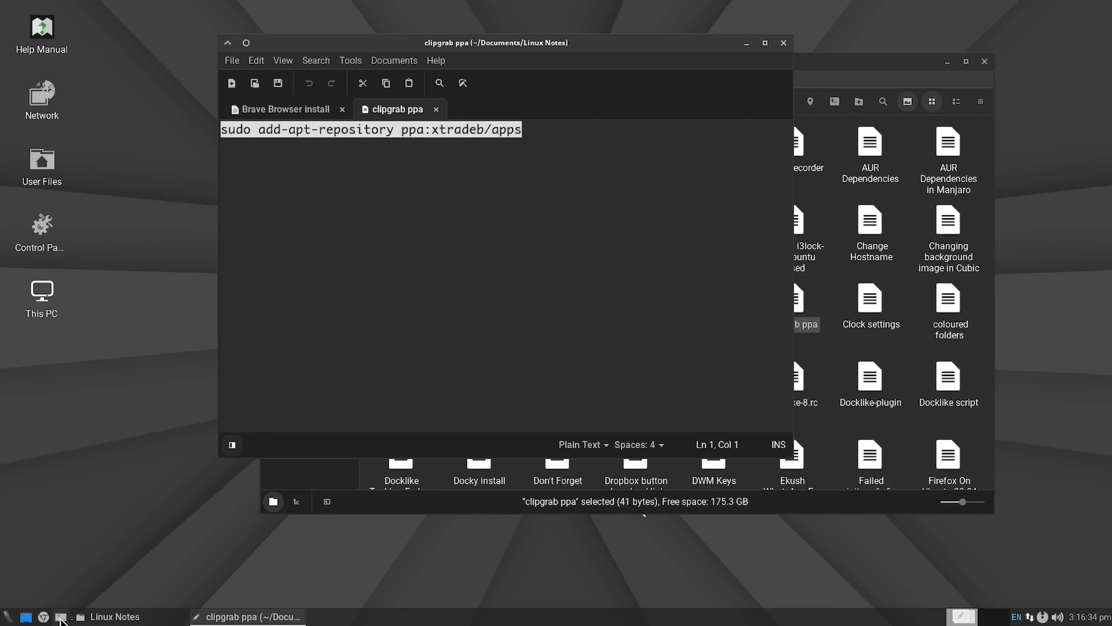
Step: Run the copied sudo add-apt-repository ppa:xtradeb/apps command in a new terminal, enter the sudo password, and accept adding the repository
{"action": "left_click", "coordinate": [61, 617]}
{"action": "right_click", "coordinate": [389, 271]}
{"action": "left_click", "coordinate": [469, 379]}
{"action": "key", "text": "Return"}
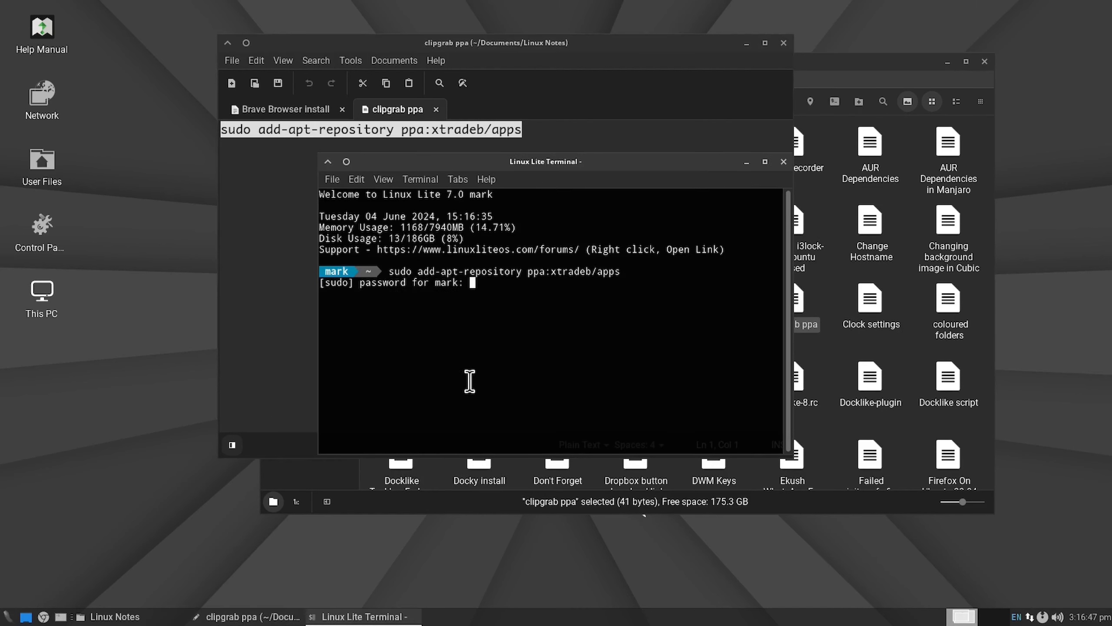
{"action": "key", "text": "Return"}
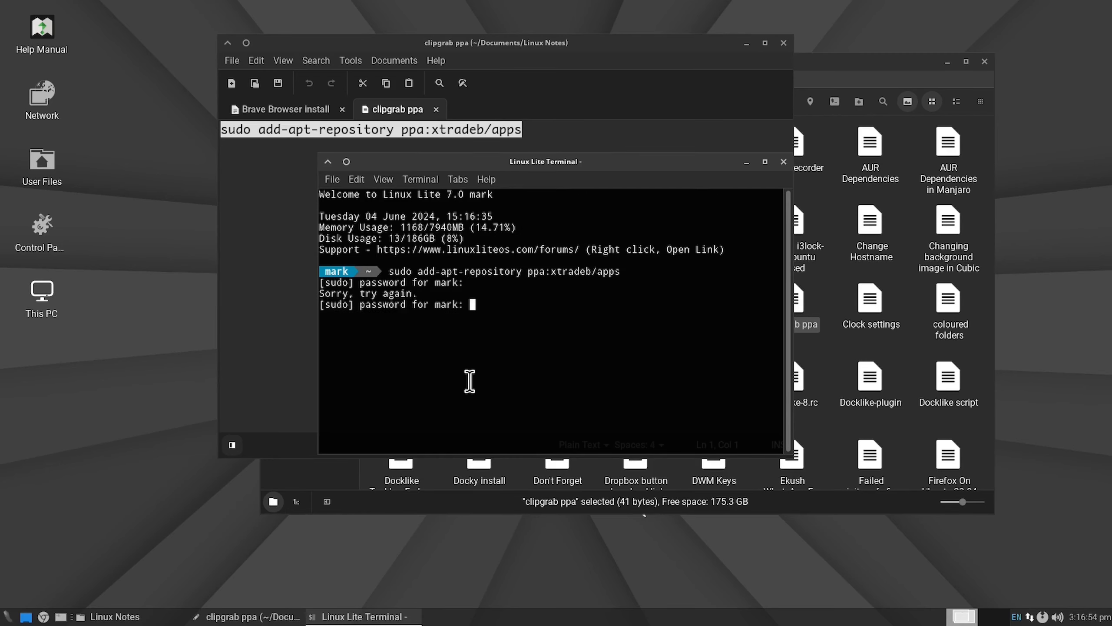
{"action": "key", "text": "Return"}
Step: Try to run the upd alias in the terminal, and close the terminal
{"action": "key", "text": "Return"}
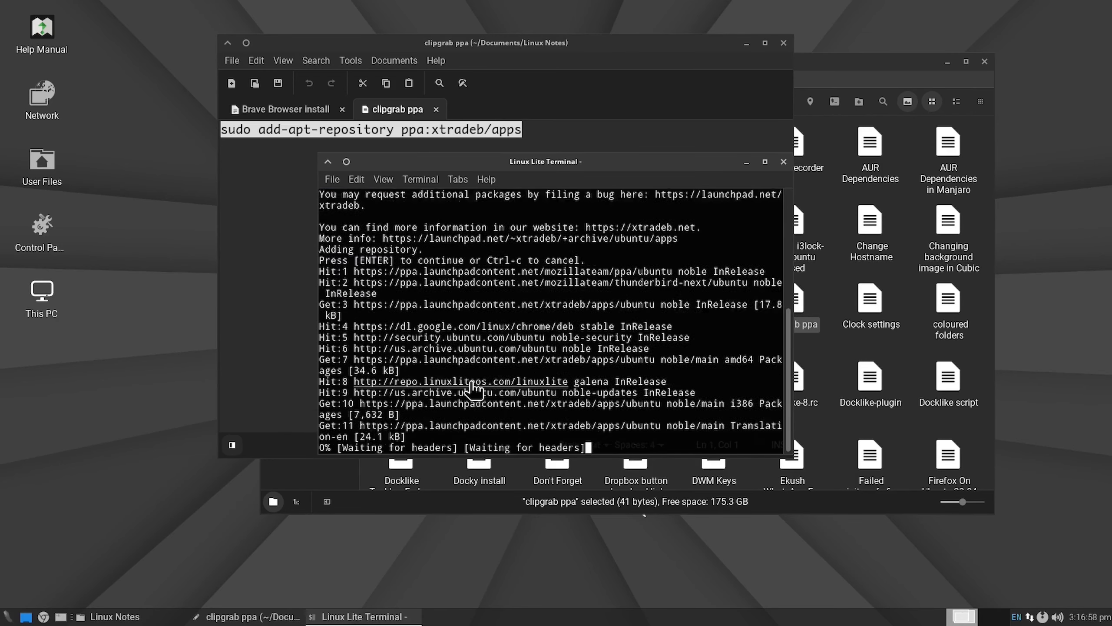
{"action": "type", "text": "upd"}
{"action": "key", "text": "Return"}
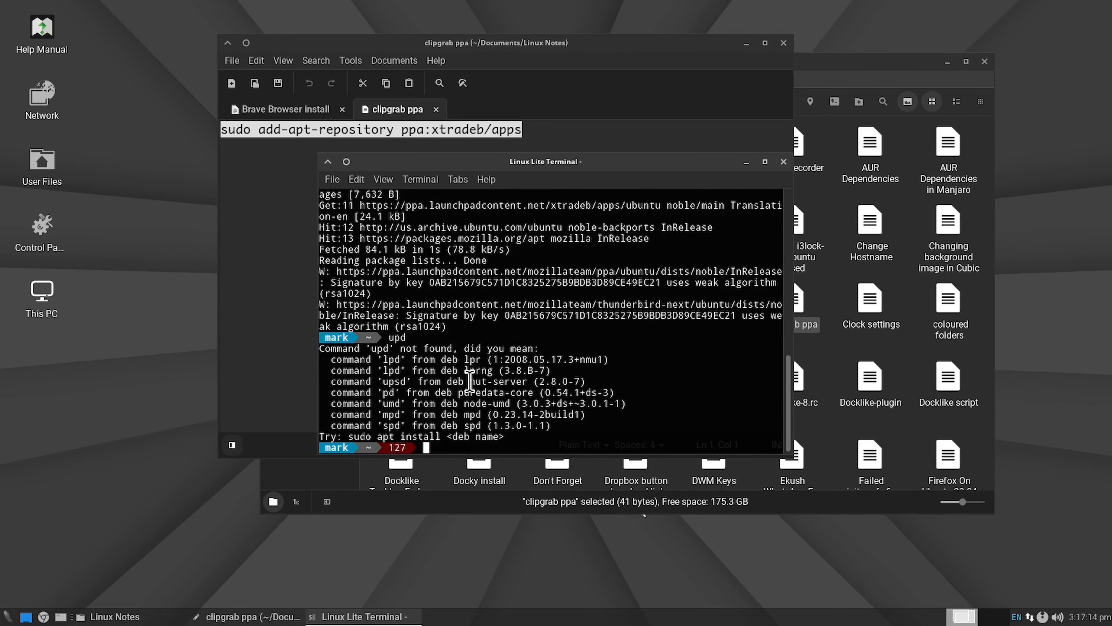
{"action": "left_click", "coordinate": [783, 161]}
{"action": "left_click", "coordinate": [544, 146]}
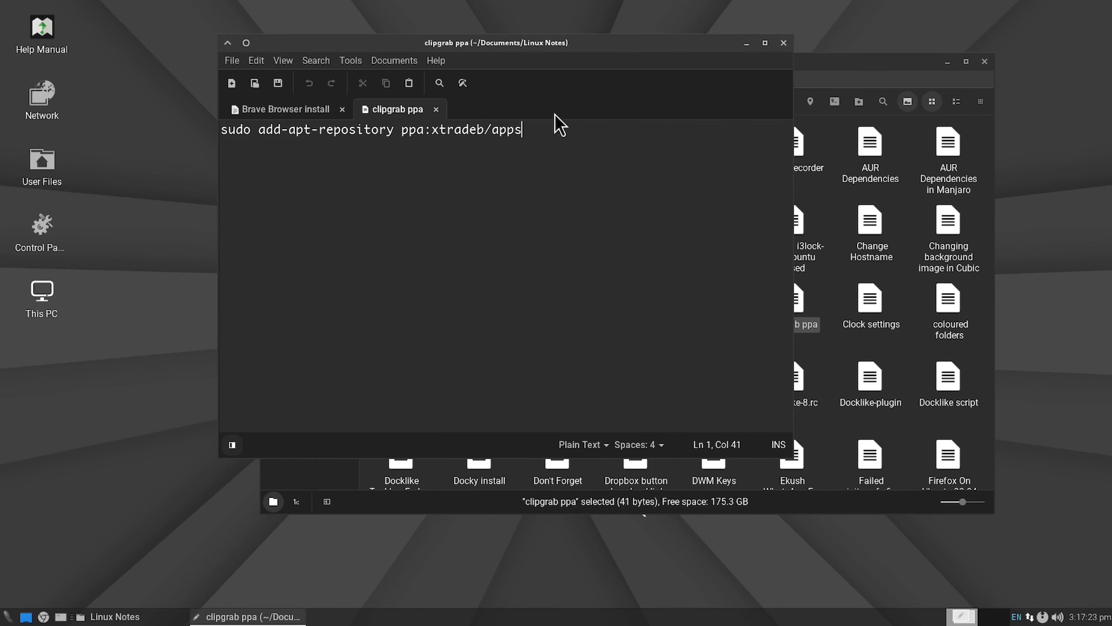
Step: Look through the Linux Notes folder for the note with the terminal aliases
{"action": "left_click", "coordinate": [864, 72]}
{"action": "scroll", "coordinate": [843, 340], "scroll_direction": "down", "scroll_amount": 10}
{"action": "scroll", "coordinate": [838, 338], "scroll_direction": "down", "scroll_amount": 5}
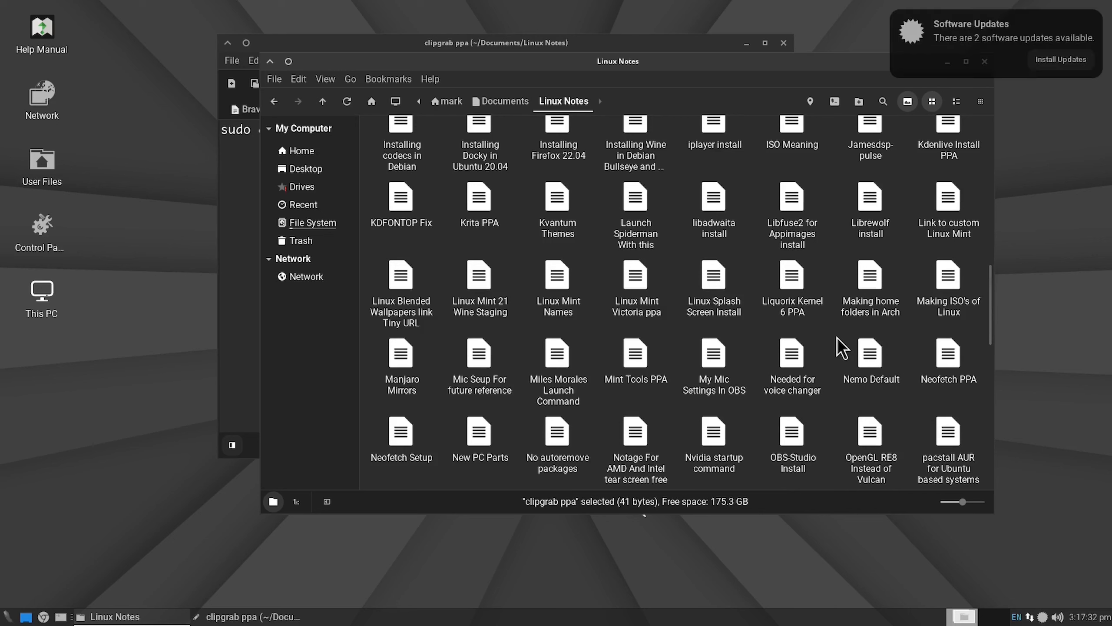
Step: Install the pending updates with Linux Lite Updates, authenticating with the account password, and decline viewing the log
{"action": "left_click", "coordinate": [1043, 617]}
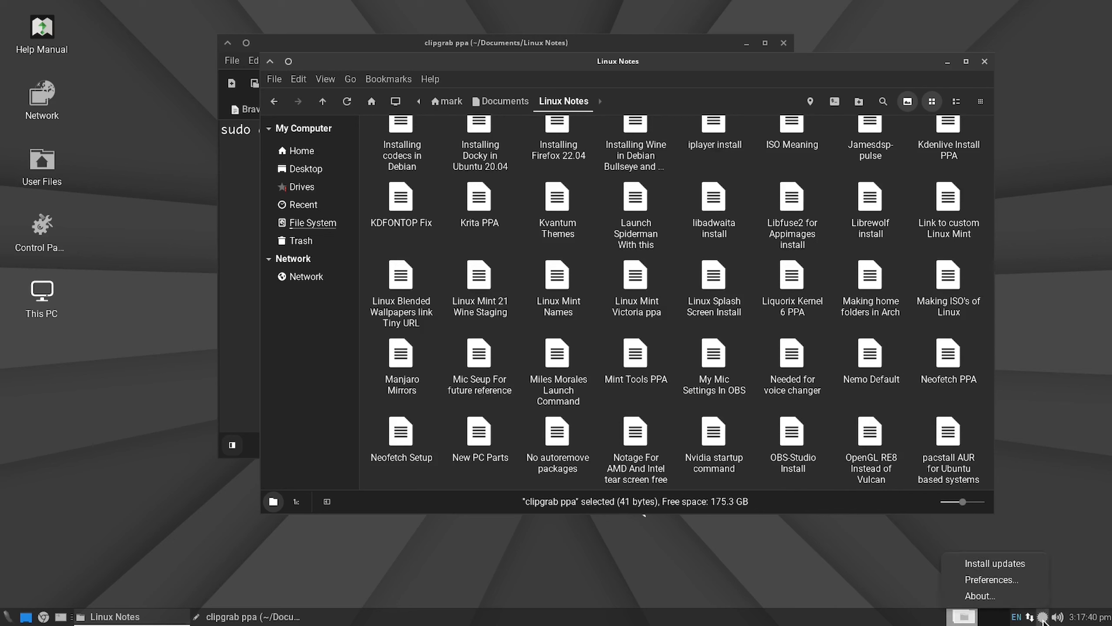
{"action": "left_click", "coordinate": [999, 562]}
{"action": "left_click", "coordinate": [640, 353]}
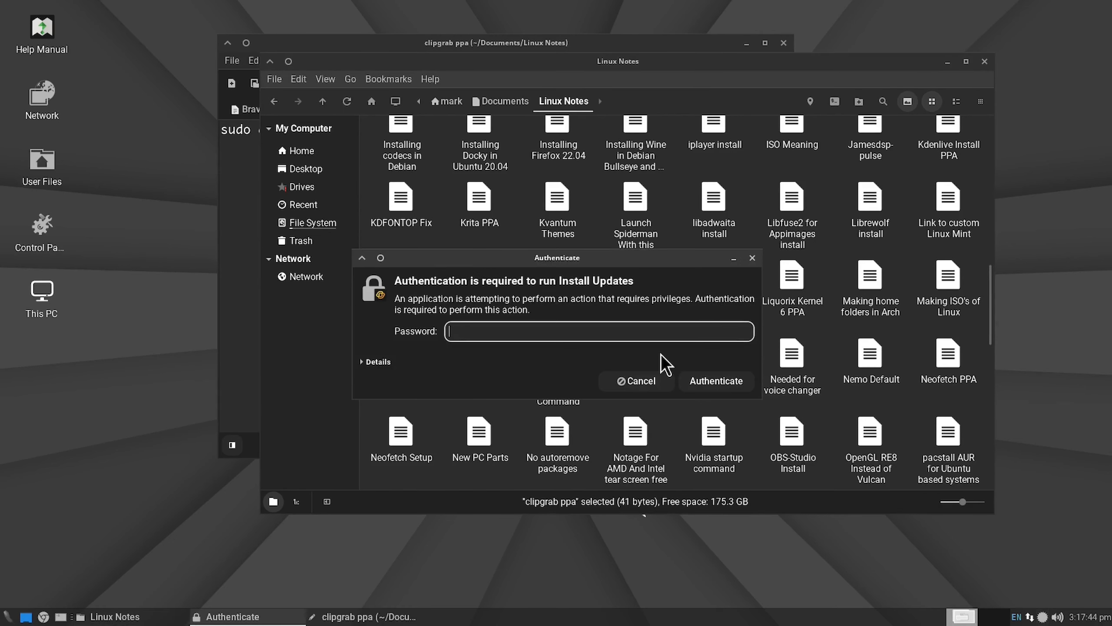
{"action": "key", "text": "Return"}
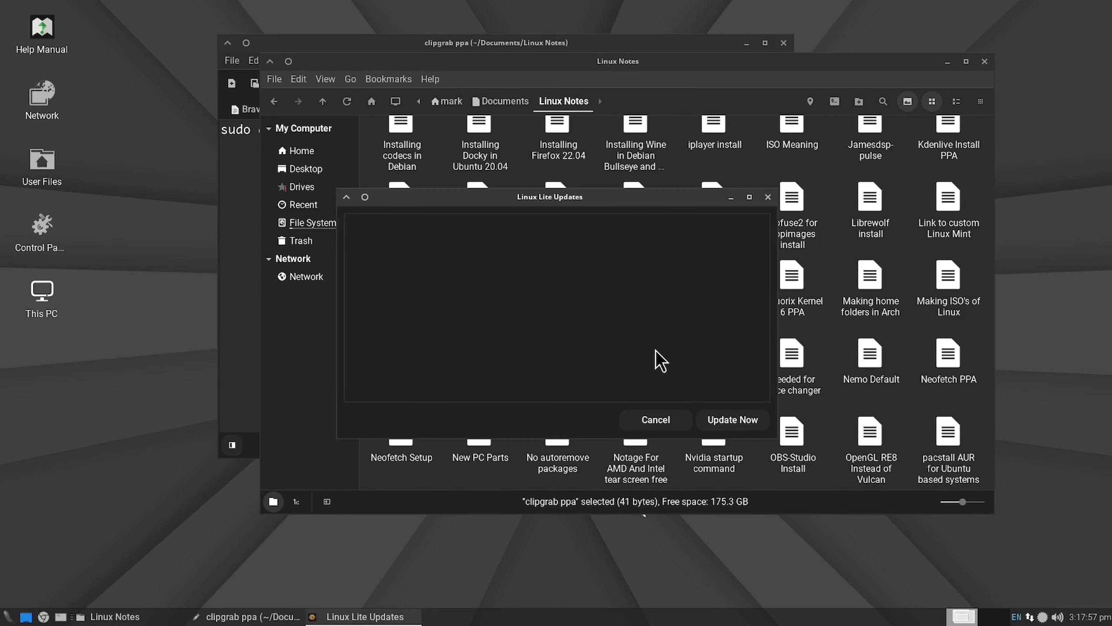
{"action": "left_click_drag", "start_coordinate": [652, 197], "coordinate": [688, 156]}
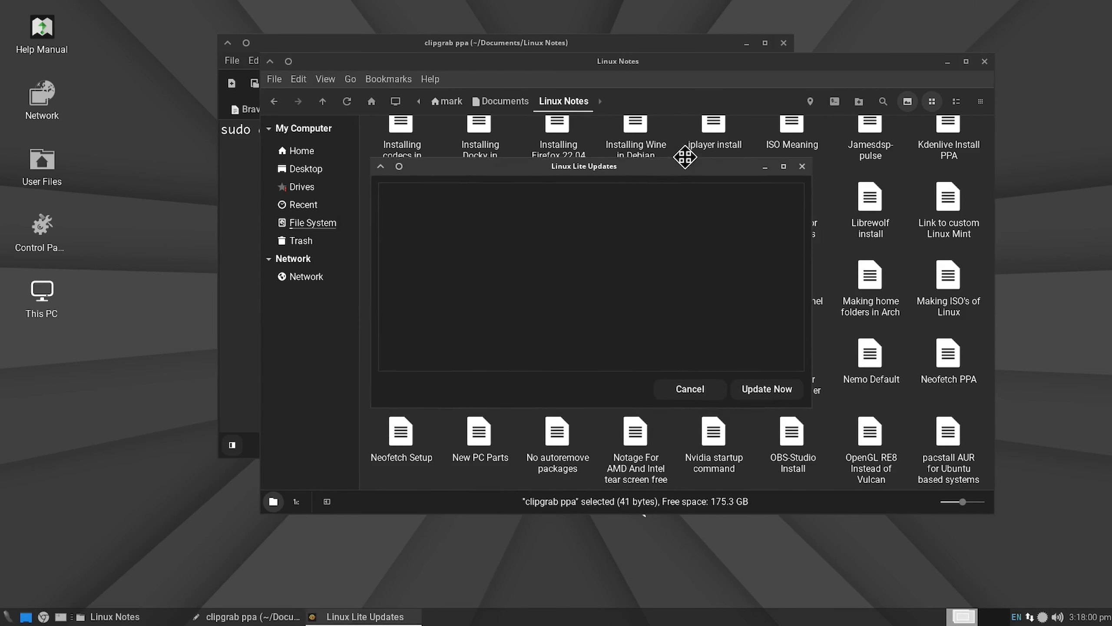
{"action": "left_click", "coordinate": [770, 380]}
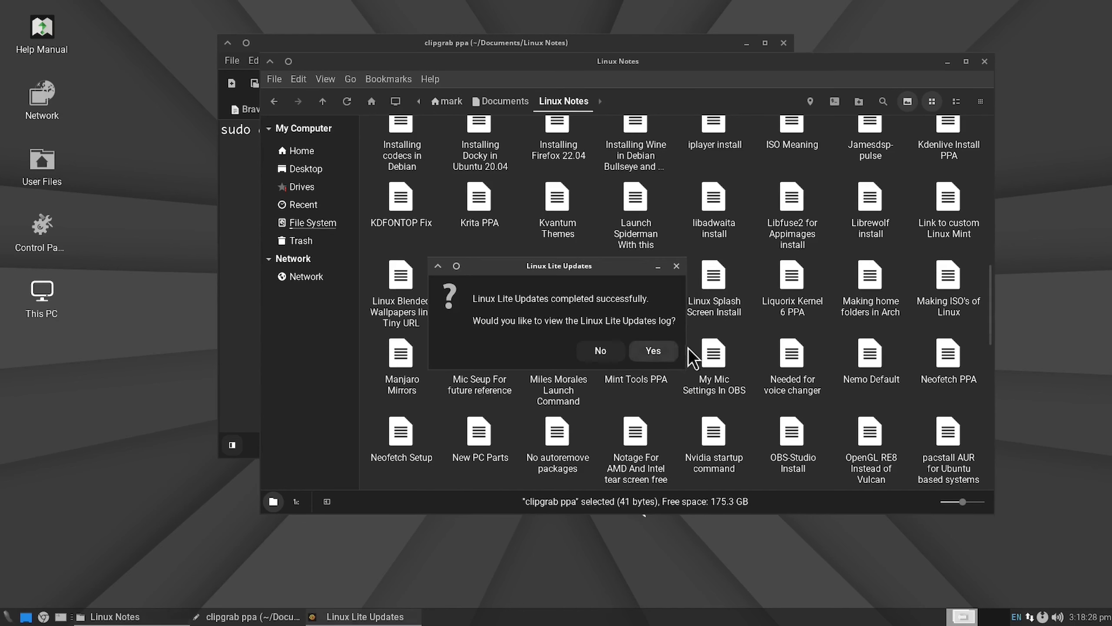
{"action": "left_click", "coordinate": [604, 351]}
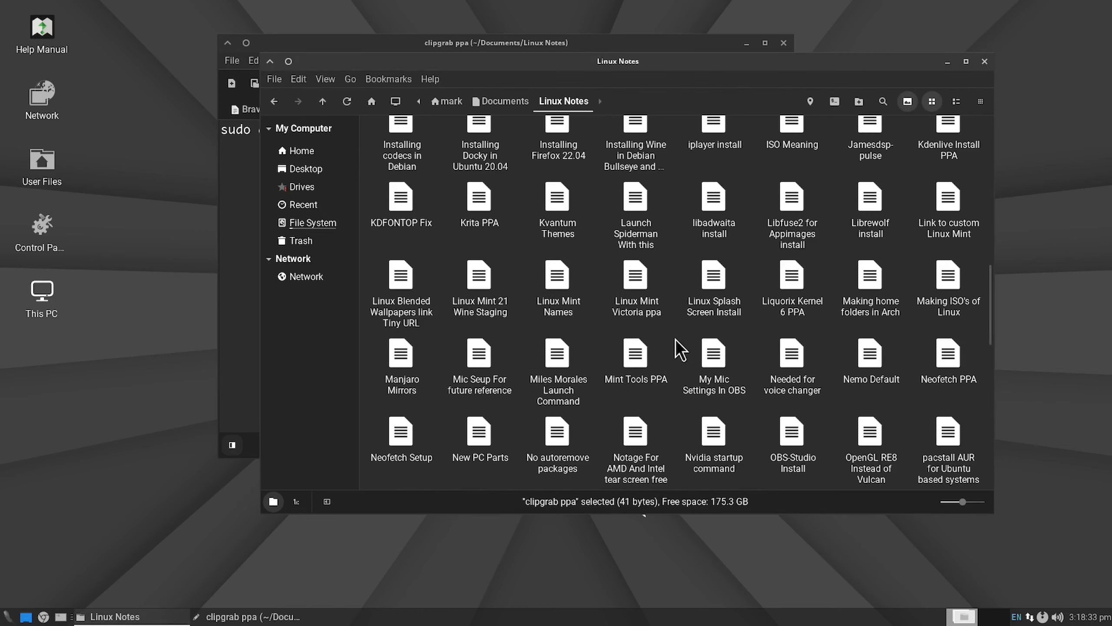
Step: Open the Terminal Aliase Commands note and copy the Ubuntu based block from the ### ALIASES ### heading through the alias xeds line
{"action": "scroll", "coordinate": [680, 349], "scroll_direction": "down", "scroll_amount": 5}
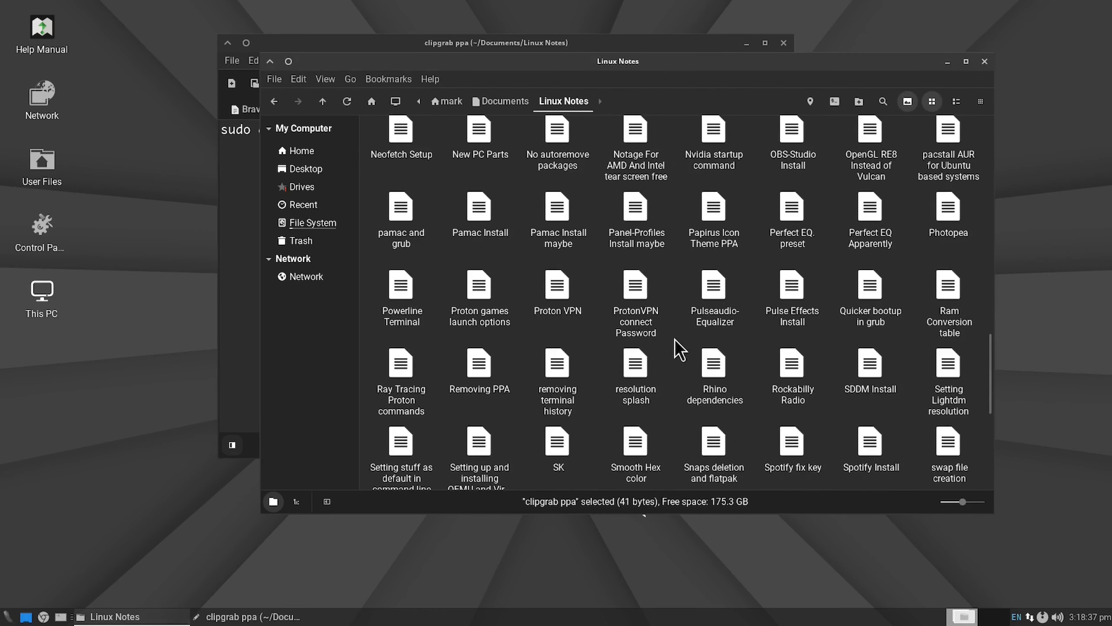
{"action": "scroll", "coordinate": [680, 350], "scroll_direction": "down", "scroll_amount": 4}
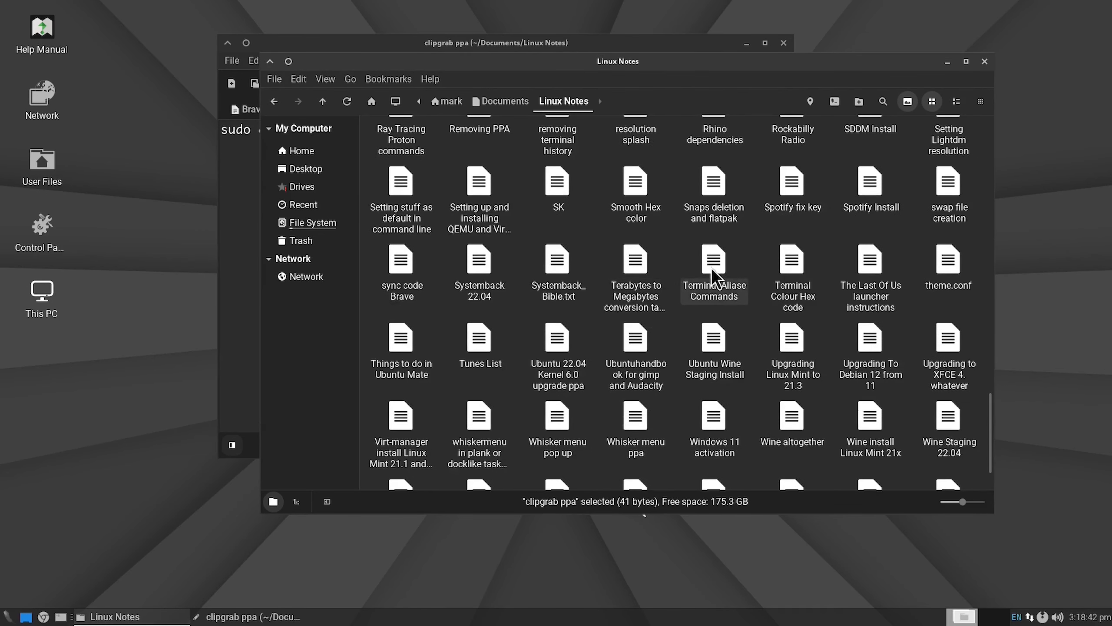
{"action": "right_click", "coordinate": [711, 267]}
{"action": "mouse_move", "coordinate": [779, 295]}
{"action": "left_click", "coordinate": [871, 312]}
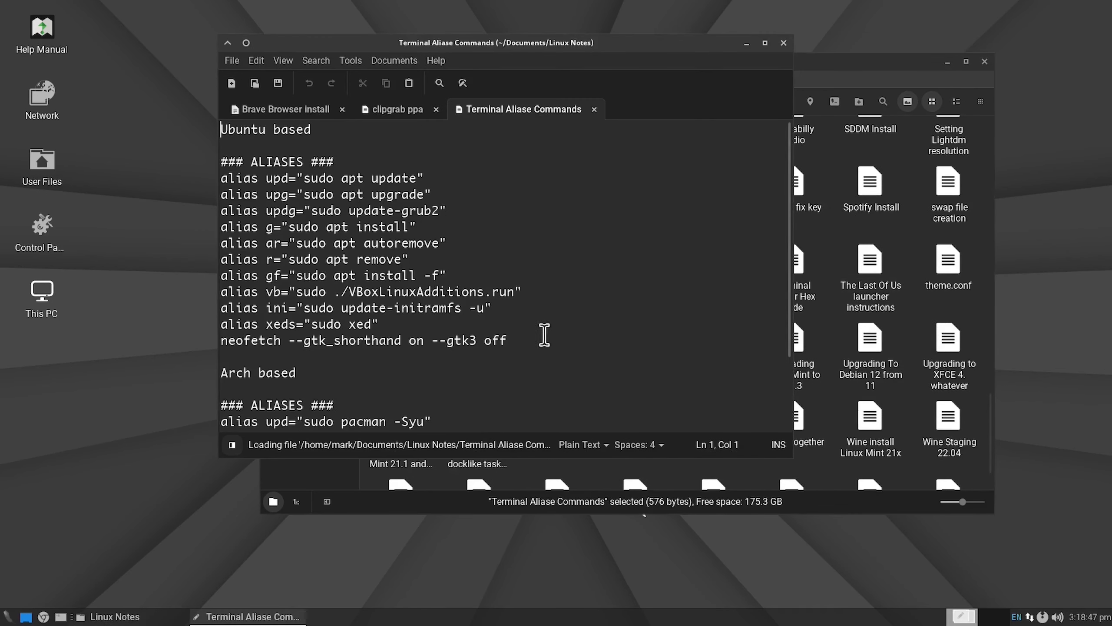
{"action": "mouse_move", "coordinate": [545, 335]}
{"action": "left_mouse_down"}
{"action": "mouse_move", "coordinate": [377, 333]}
{"action": "mouse_move", "coordinate": [524, 342]}
{"action": "left_mouse_up"}
{"action": "left_click_drag", "start_coordinate": [380, 325], "coordinate": [197, 164]}
{"action": "right_click", "coordinate": [254, 175]}
{"action": "left_click", "coordinate": [284, 241]}
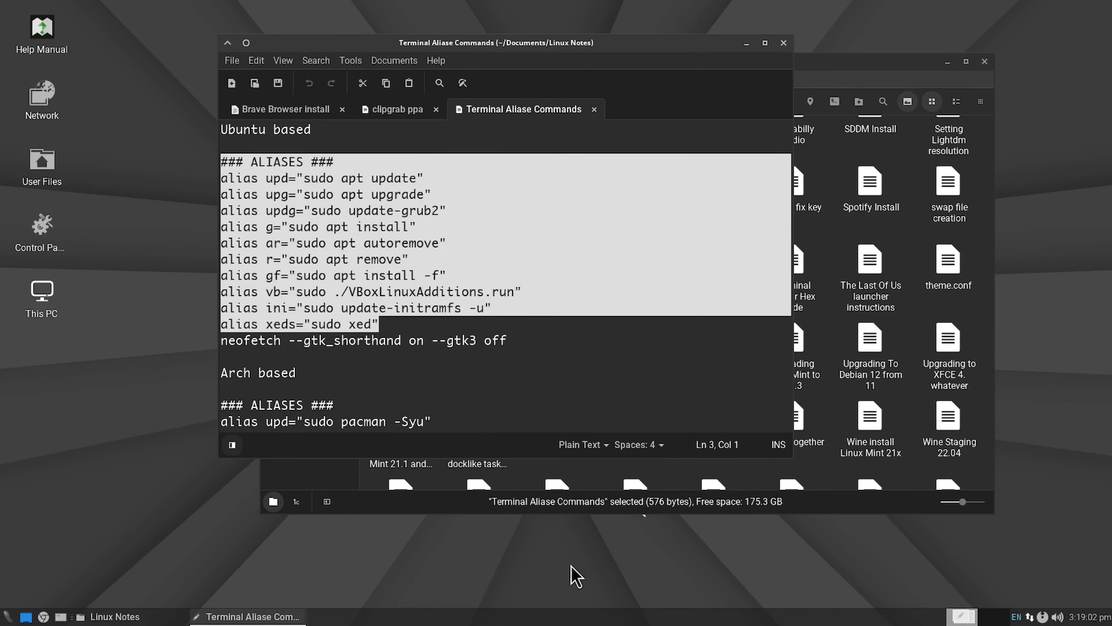
Step: Open .bashrc from the home folder, paste the copied aliases at the end of the file, and save it
{"action": "left_click", "coordinate": [843, 61]}
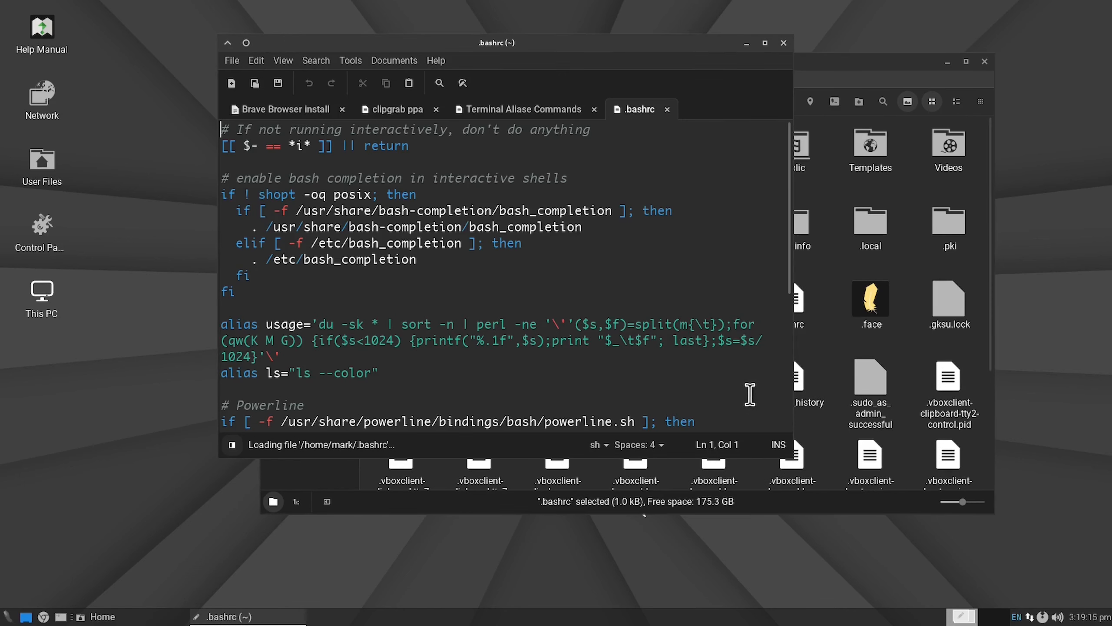
{"action": "scroll", "coordinate": [750, 394], "scroll_direction": "down", "scroll_amount": 5}
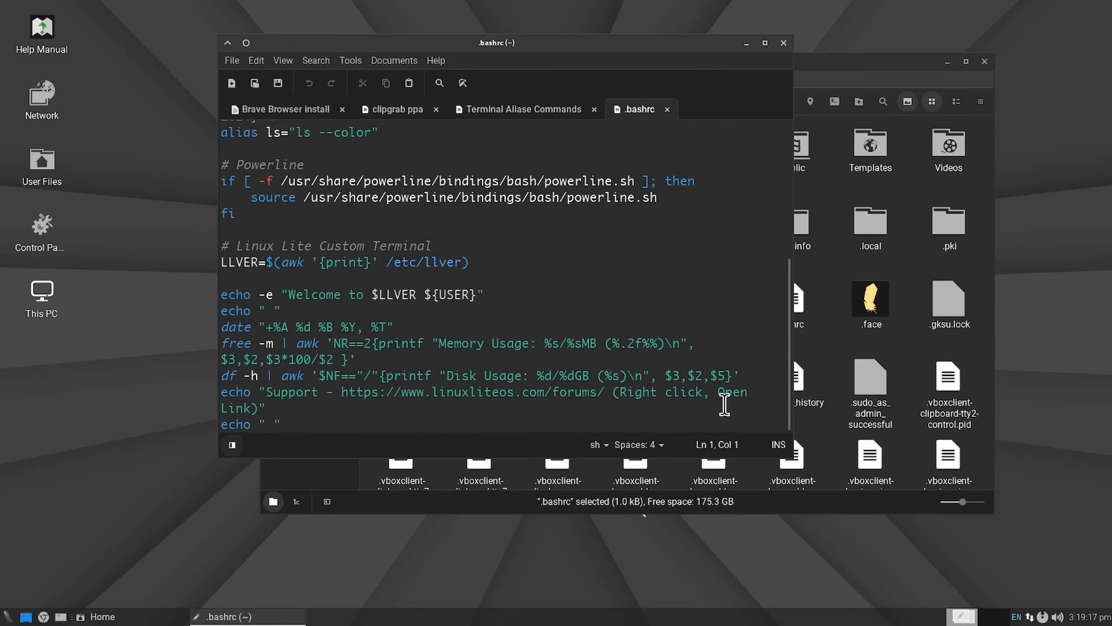
{"action": "left_click", "coordinate": [317, 424]}
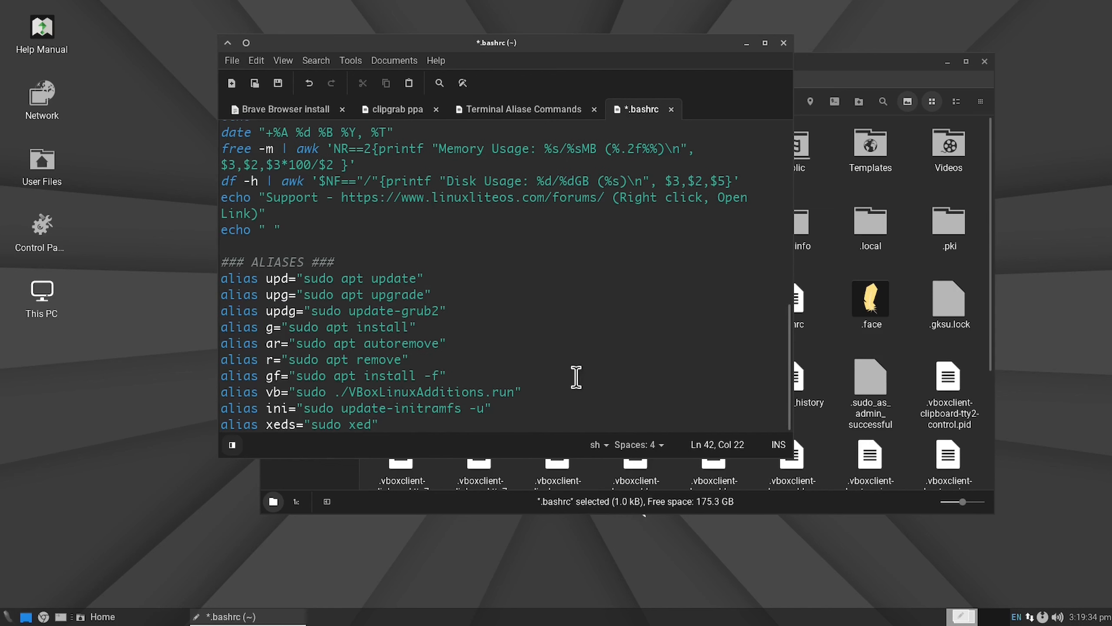
{"action": "key", "text": "ctrl+s"}
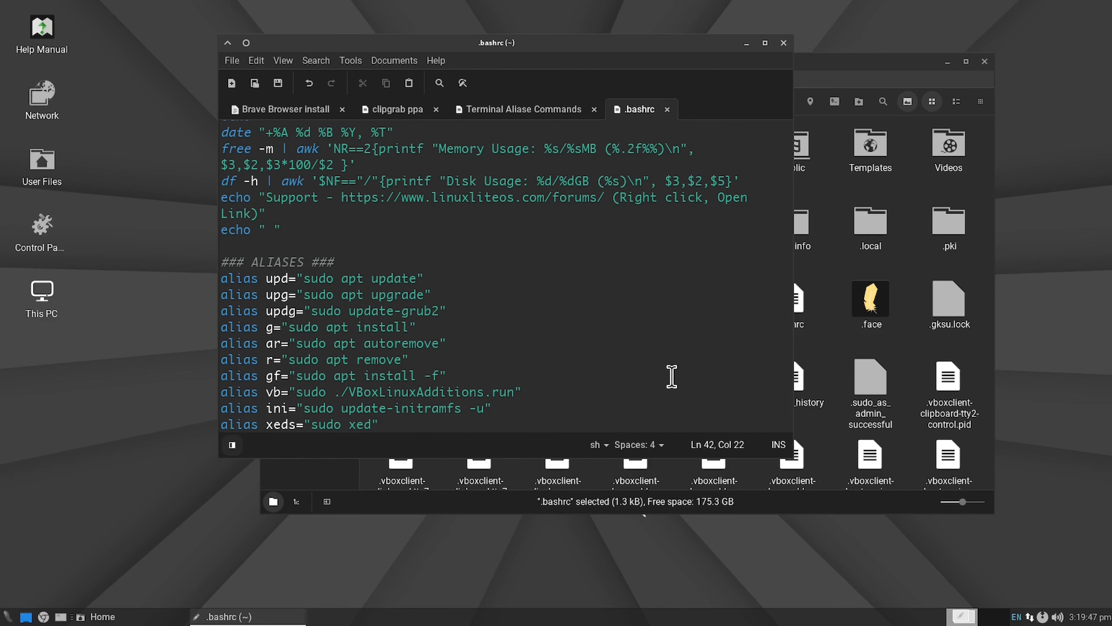
{"action": "scroll", "coordinate": [668, 378], "scroll_direction": "up", "scroll_amount": 9}
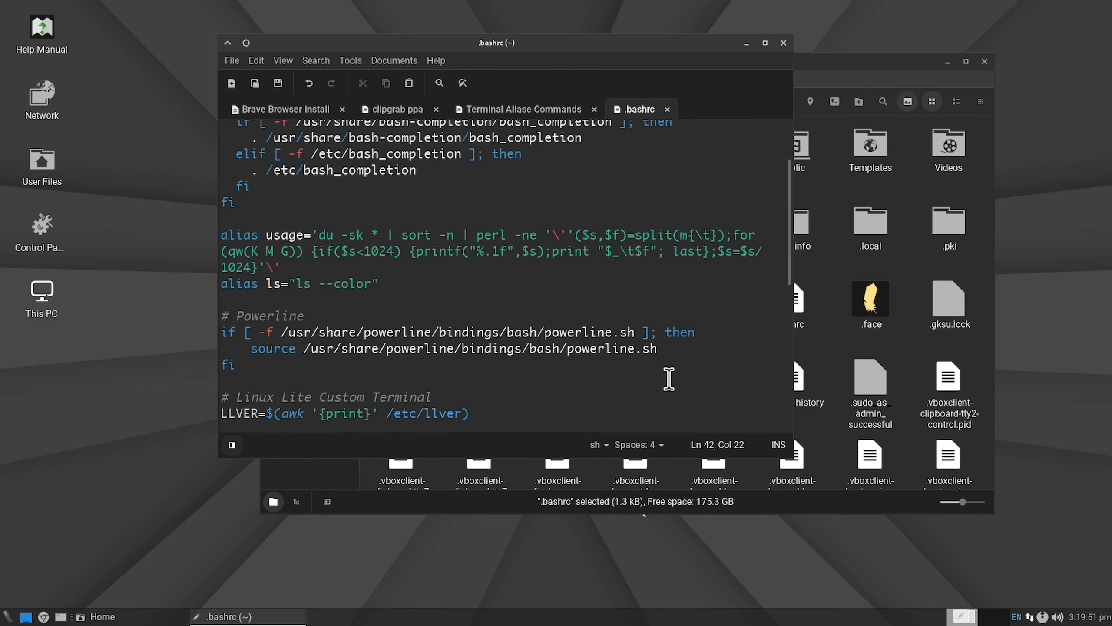
Step: Check the pasted aliases at the end of .bashrc and close the text editor
{"action": "scroll", "coordinate": [668, 378], "scroll_direction": "down", "scroll_amount": 9}
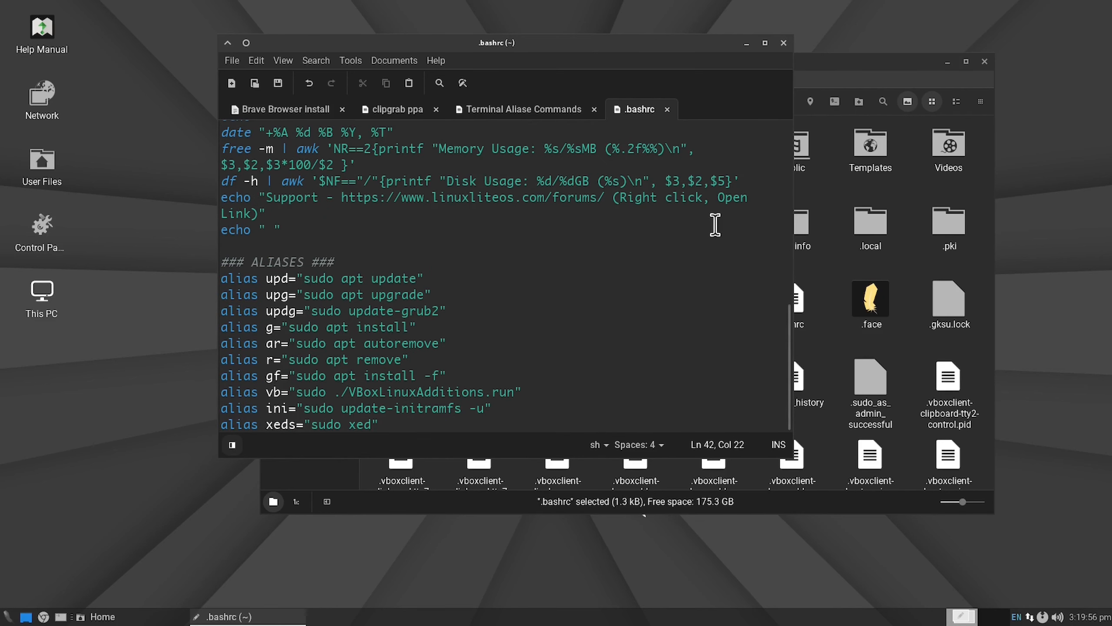
{"action": "left_click", "coordinate": [784, 43]}
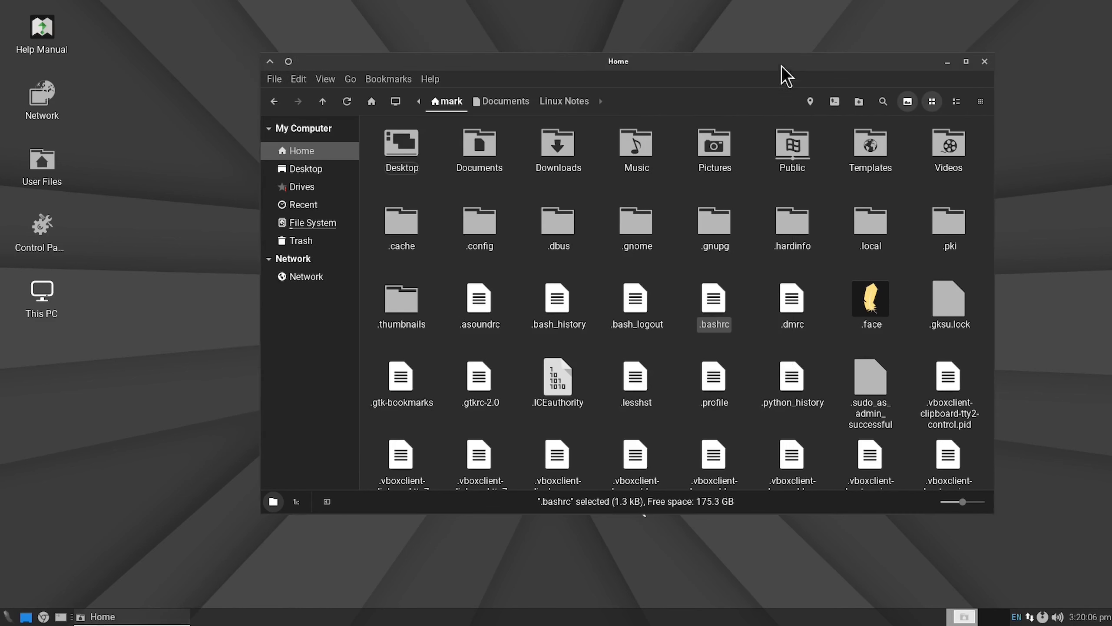
{"action": "left_click", "coordinate": [744, 360]}
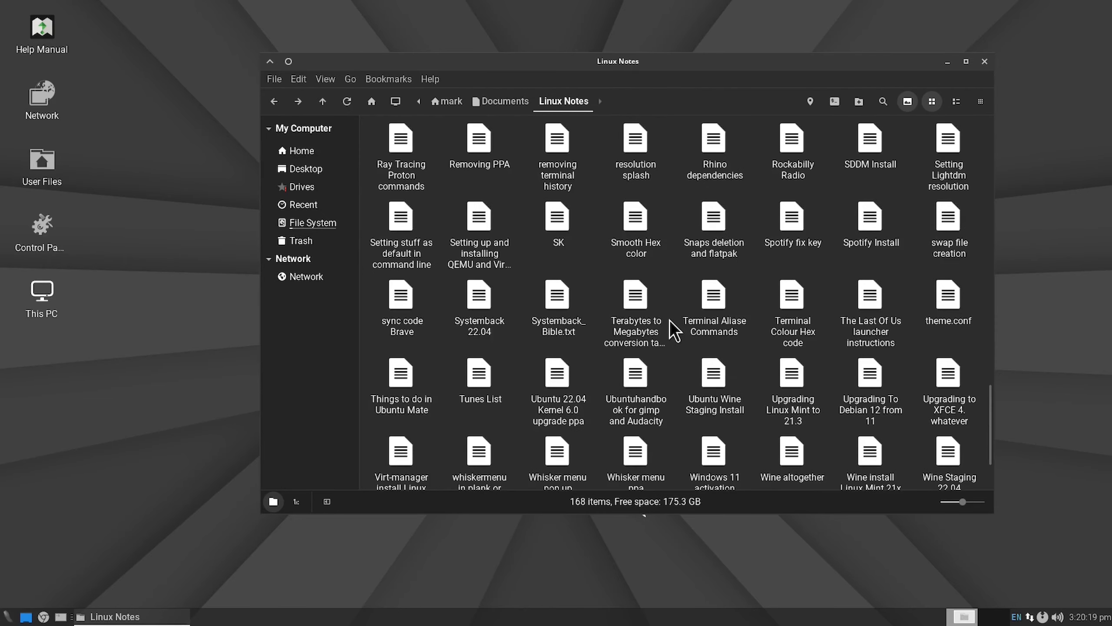
Step: Find the Brave Browser install note in the Linux Notes folder and open it in the text editor
{"action": "left_click", "coordinate": [669, 321]}
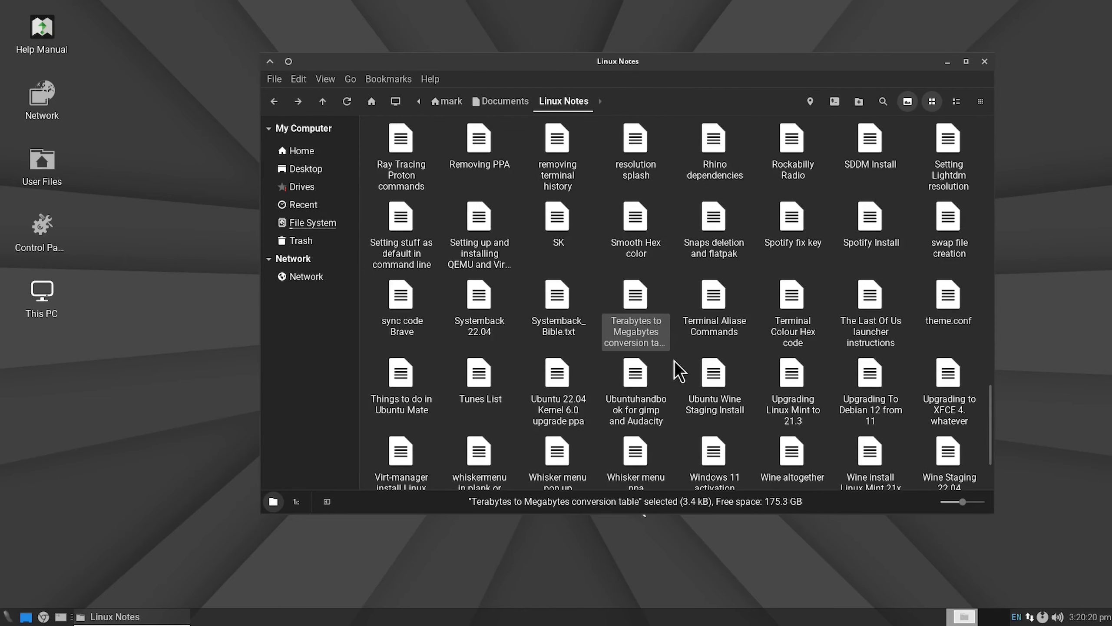
{"action": "left_click", "coordinate": [678, 365]}
{"action": "scroll", "coordinate": [652, 401], "scroll_direction": "down", "scroll_amount": 2}
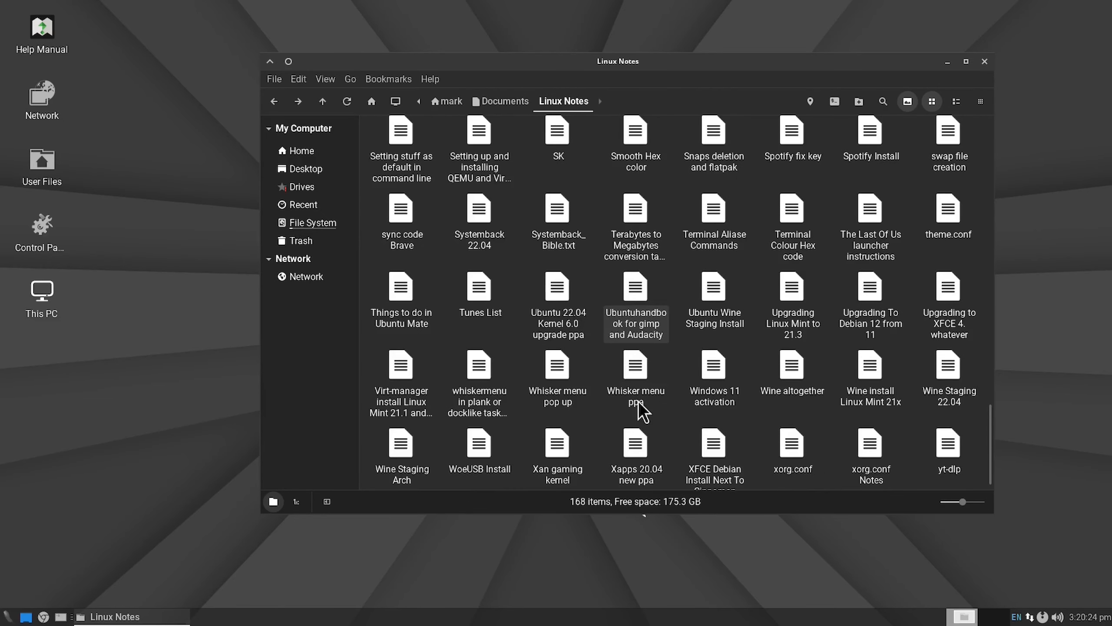
{"action": "scroll", "coordinate": [665, 400], "scroll_direction": "up", "scroll_amount": 2}
{"action": "scroll", "coordinate": [666, 400], "scroll_direction": "up", "scroll_amount": 20}
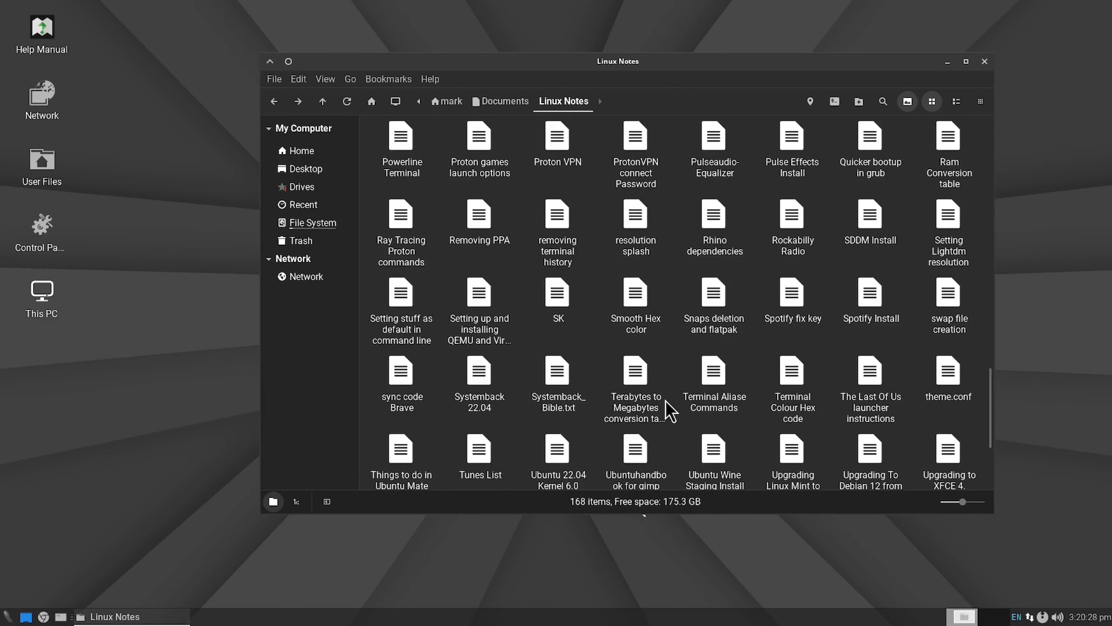
{"action": "right_click", "coordinate": [565, 228]}
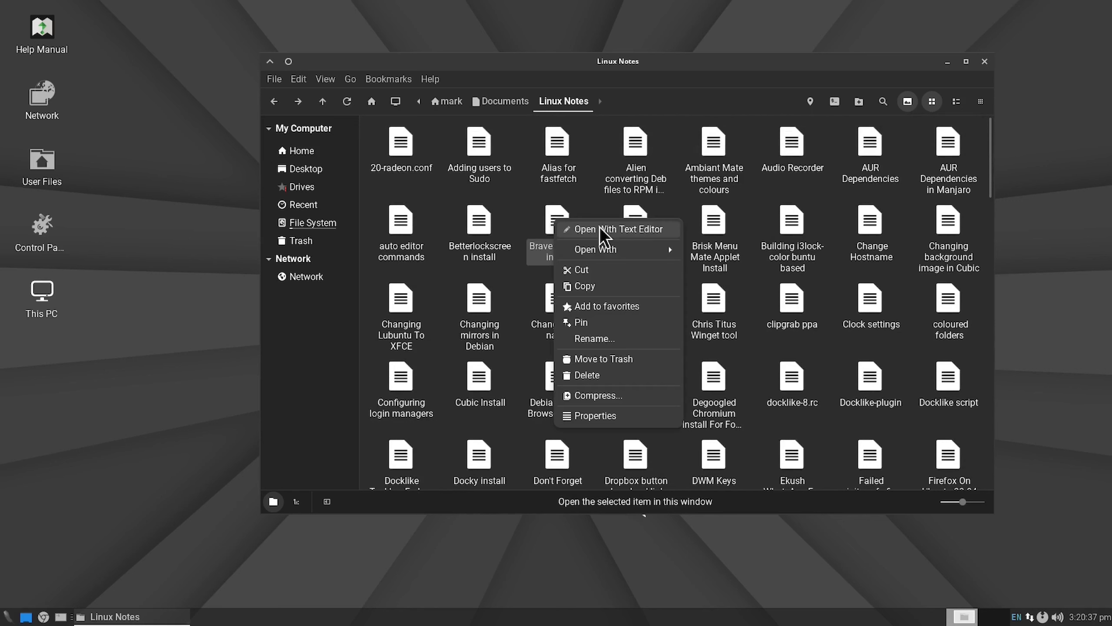
{"action": "left_click", "coordinate": [608, 232]}
Step: Copy the g apt-transport-https curl line from the note and run it in a new terminal, entering the account password
{"action": "left_click_drag", "start_coordinate": [473, 202], "coordinate": [267, 203]}
{"action": "right_click", "coordinate": [352, 203]}
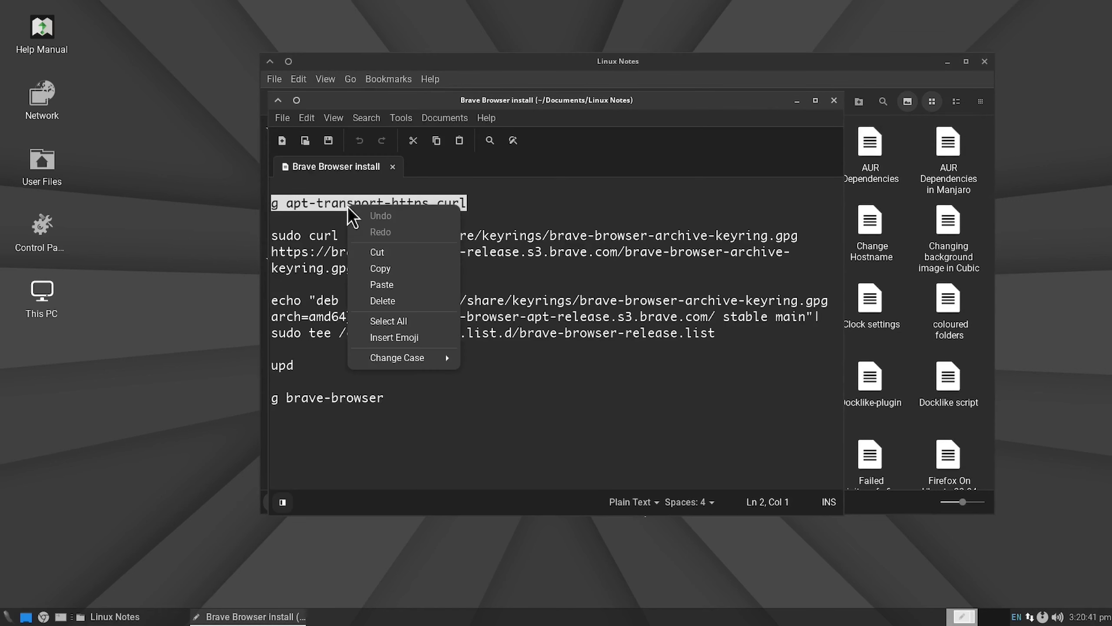
{"action": "left_click", "coordinate": [385, 269]}
{"action": "key", "text": "ctrl+alt+t"}
{"action": "key", "text": "ctrl+shift+v"}
{"action": "key", "text": "Return"}
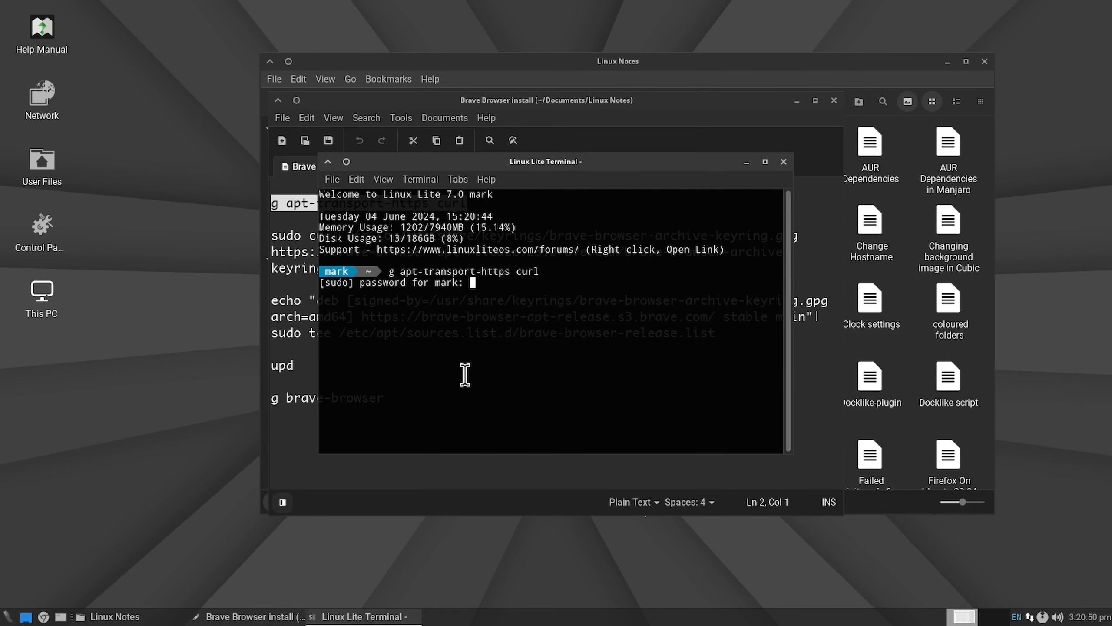
{"action": "key", "text": "Return"}
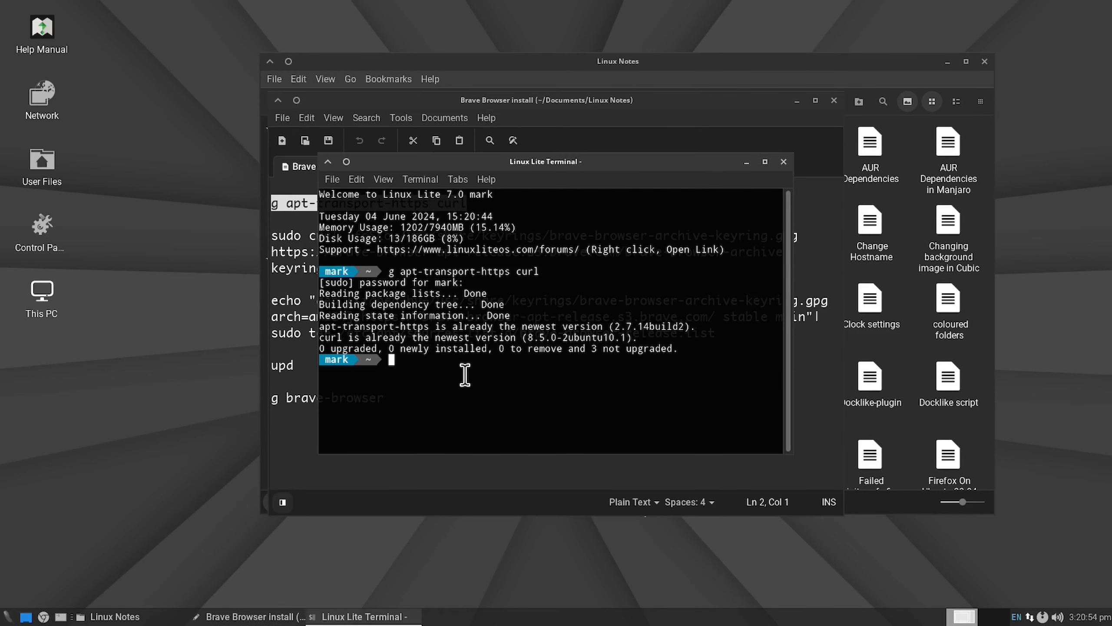
Step: Copy the sudo curl command for brave-browser-archive-keyring.gpg from the note and run it in the terminal
{"action": "left_click_drag", "start_coordinate": [640, 168], "coordinate": [691, 338]}
{"action": "left_click_drag", "start_coordinate": [357, 268], "coordinate": [272, 236]}
{"action": "right_click", "coordinate": [290, 234]}
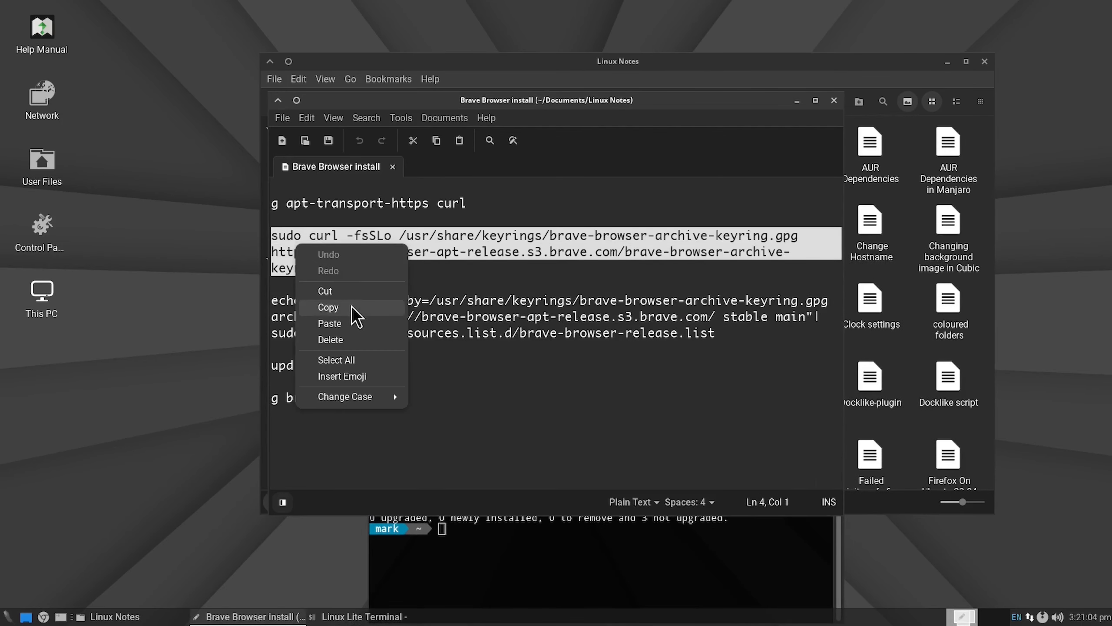
{"action": "left_click", "coordinate": [356, 312]}
{"action": "left_click", "coordinate": [471, 537]}
{"action": "right_click", "coordinate": [452, 536]}
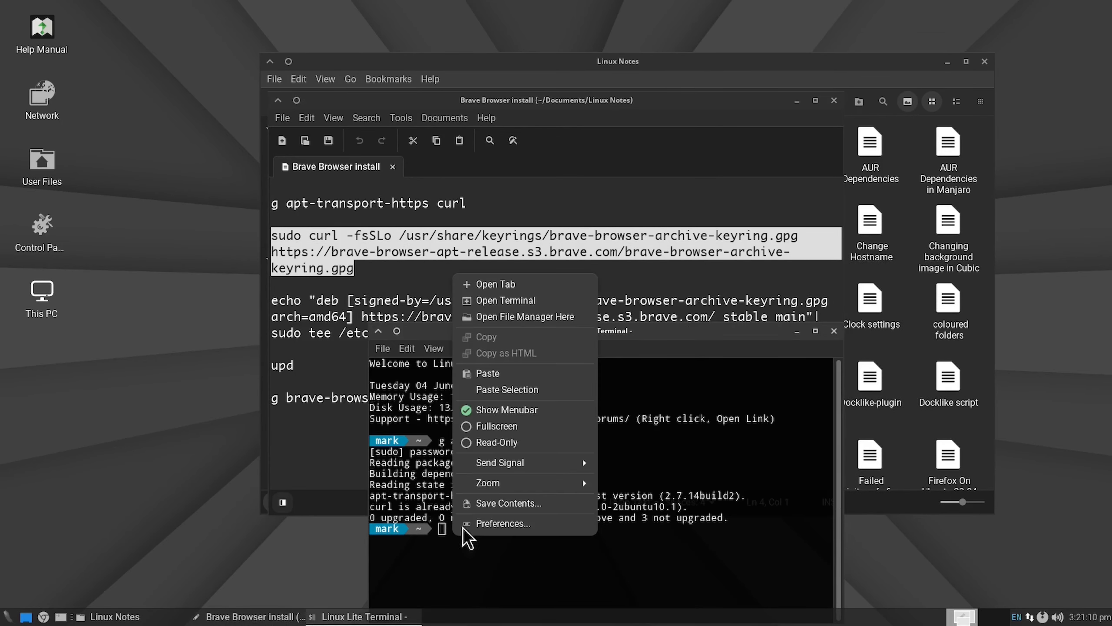
{"action": "left_click", "coordinate": [510, 374]}
{"action": "key", "text": "Return"}
Step: Copy the echo "deb command that writes brave-browser-release.list from the note and run it in the terminal
{"action": "triple_click", "coordinate": [354, 316]}
{"action": "right_click", "coordinate": [355, 316]}
{"action": "left_click", "coordinate": [390, 360]}
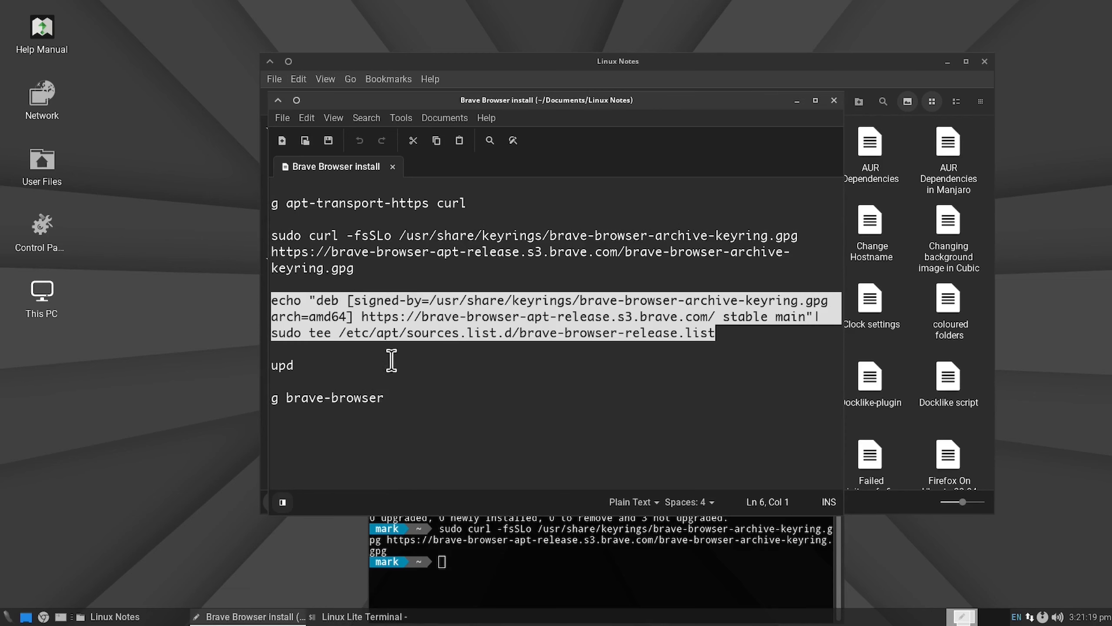
{"action": "left_click", "coordinate": [487, 559]}
{"action": "right_click", "coordinate": [453, 555]}
{"action": "left_click", "coordinate": [502, 400]}
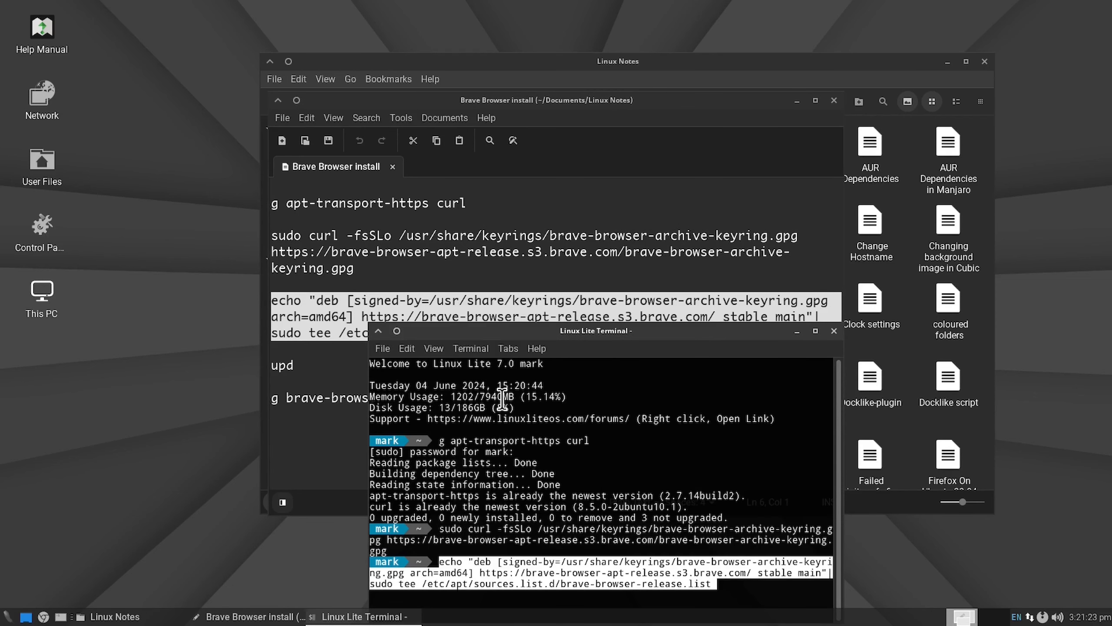
{"action": "key", "text": "Return"}
Step: Refresh the package lists with upd and install Brave with g brave-browser, agreeing to continue
{"action": "left_click_drag", "start_coordinate": [693, 349], "coordinate": [790, 242]}
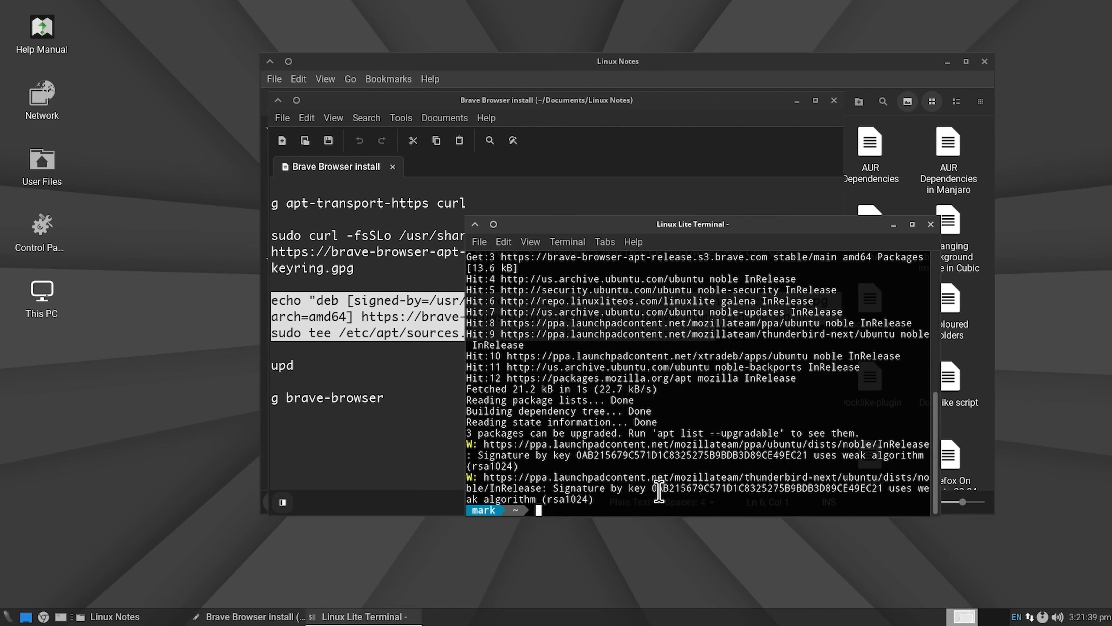
{"action": "type", "text": "g brave-b"}
{"action": "type", "text": "rowse"}
{"action": "type", "text": "r"}
{"action": "key", "text": "Return"}
{"action": "type", "text": "y"}
{"action": "key", "text": "Return"}
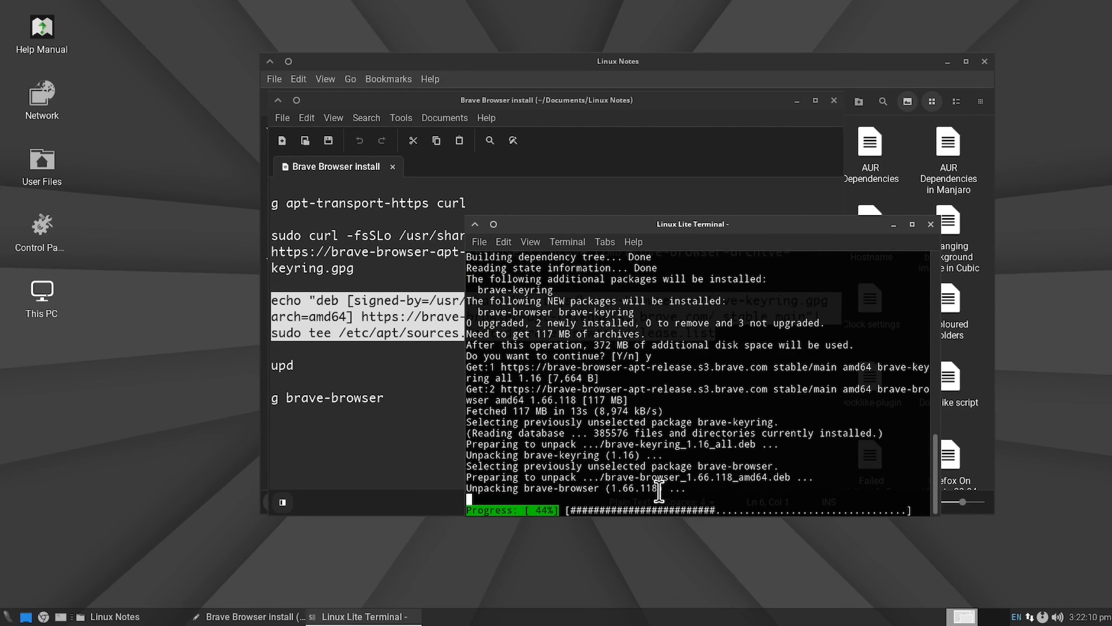
Step: Remove the gnome-keyring package with r gnome-keyring, agreeing to continue
{"action": "type", "text": "r gno"}
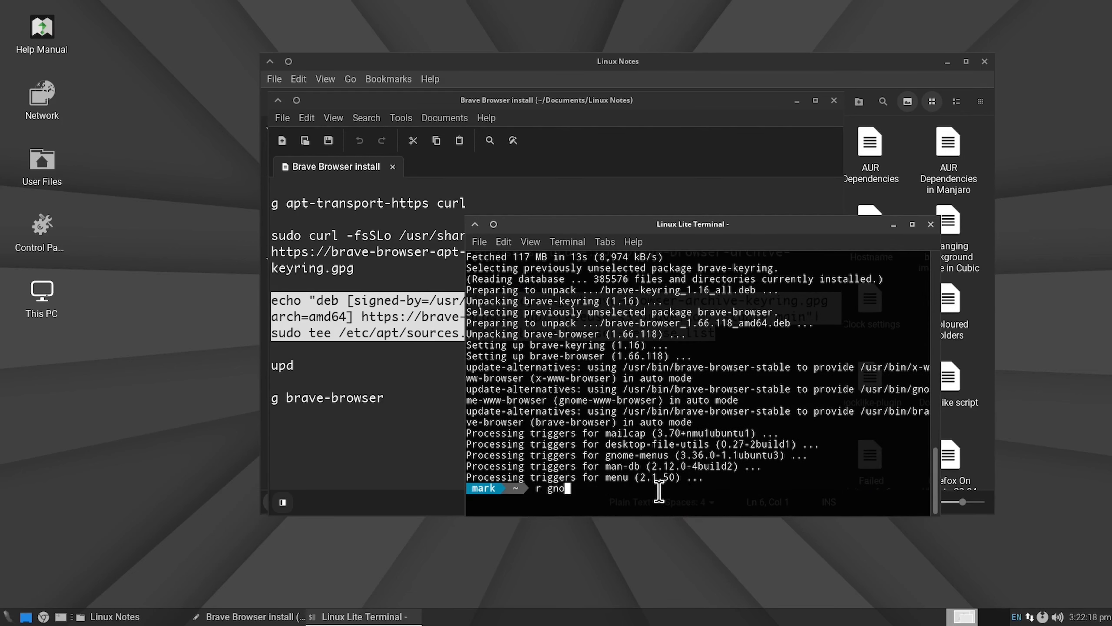
{"action": "type", "text": "me-keyring"}
{"action": "key", "text": "Return"}
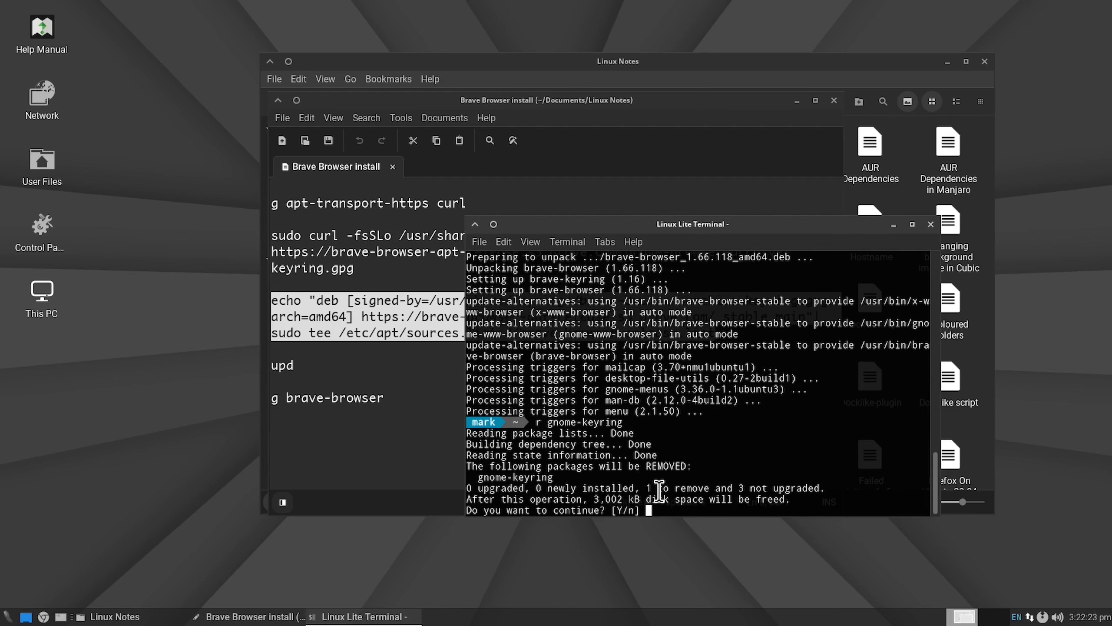
{"action": "type", "text": "y"}
{"action": "key", "text": "Return"}
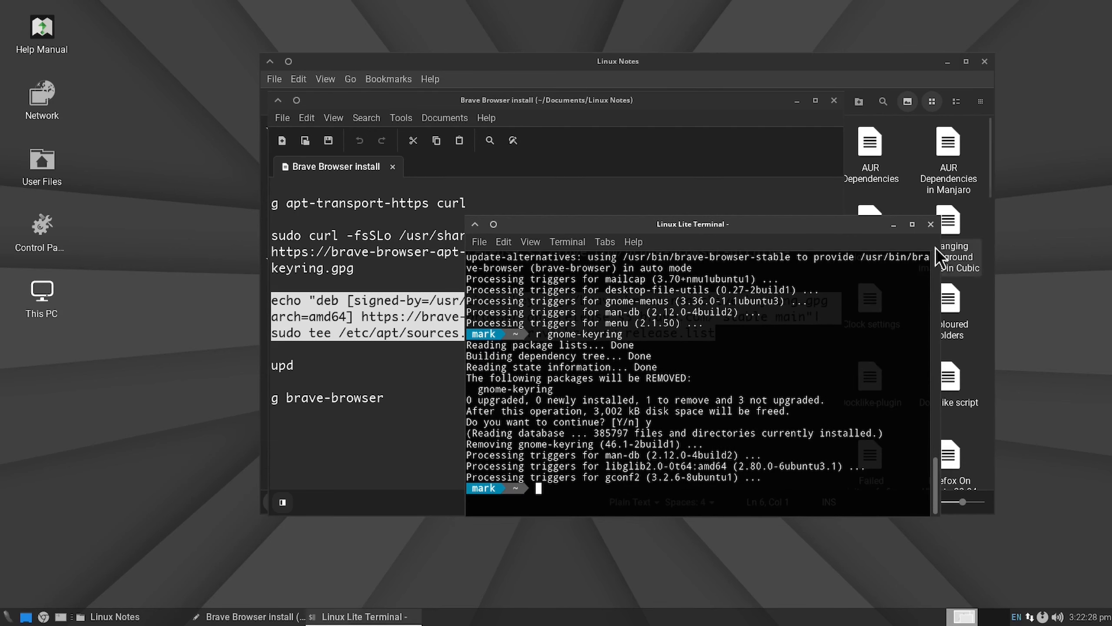
Step: Close the terminal, the Brave Browser install note and the Linux Notes folder
{"action": "left_click", "coordinate": [930, 224]}
{"action": "left_click", "coordinate": [834, 100]}
{"action": "left_click", "coordinate": [989, 63]}
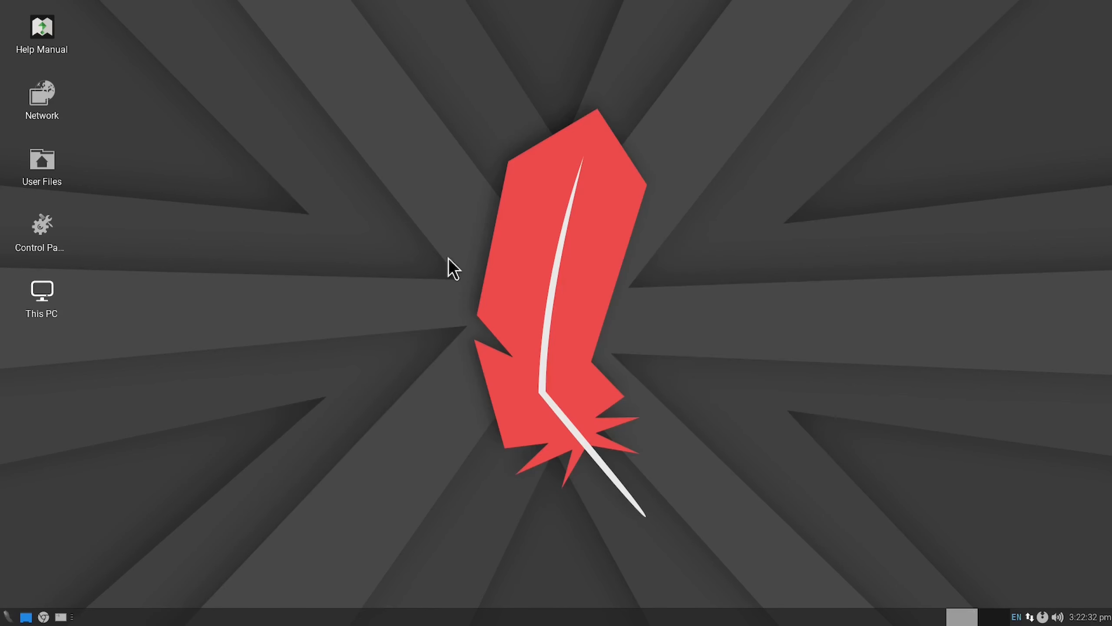
Step: Restart the virtual machine and log back in with the account password
{"action": "left_click", "coordinate": [6, 614]}
{"action": "left_click", "coordinate": [323, 270]}
{"action": "left_click", "coordinate": [556, 260]}
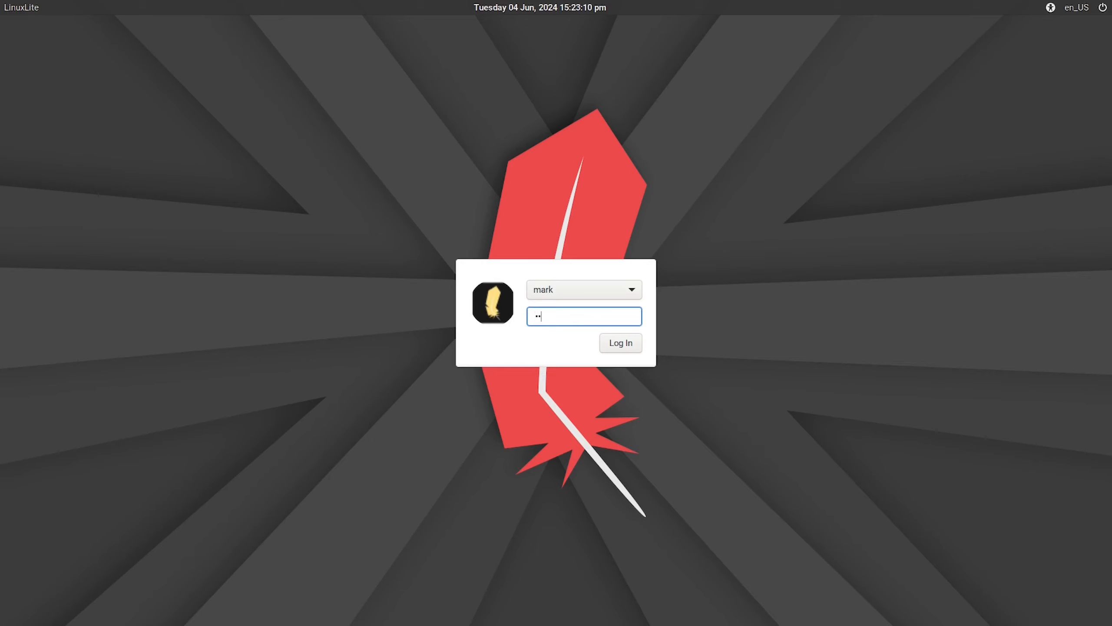
{"action": "key", "text": "Return"}
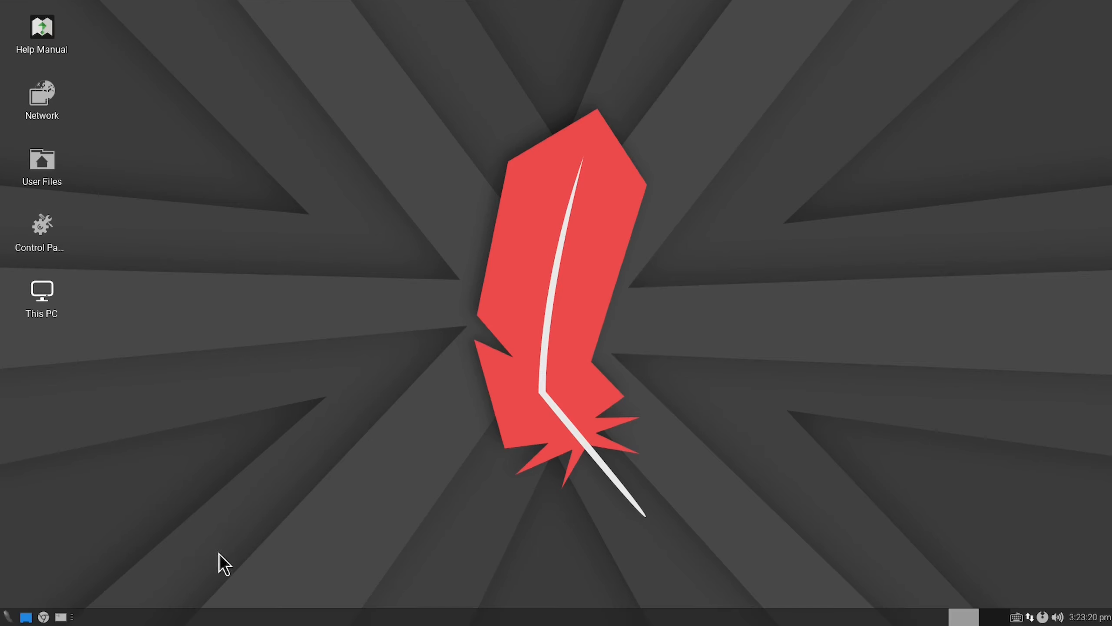
Step: Review the items of Panel 1 in Panel Preferences and close the dialog
{"action": "left_click", "coordinate": [6, 618]}
{"action": "left_click", "coordinate": [6, 618]}
{"action": "right_click", "coordinate": [793, 615]}
{"action": "mouse_move", "coordinate": [832, 596]}
{"action": "left_click", "coordinate": [924, 539]}
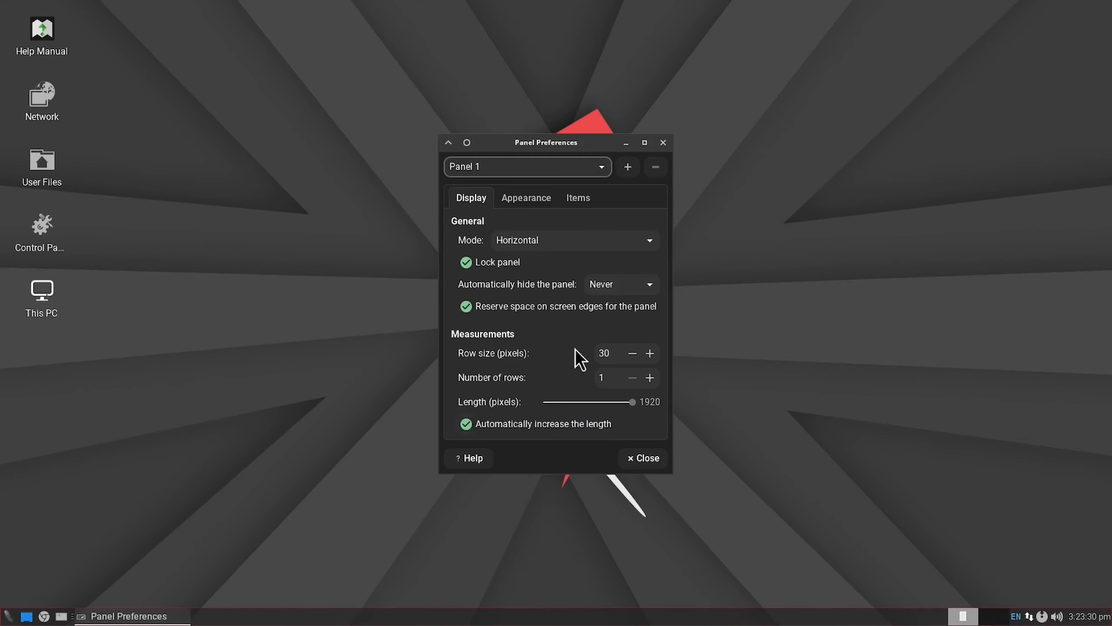
{"action": "left_click", "coordinate": [579, 198]}
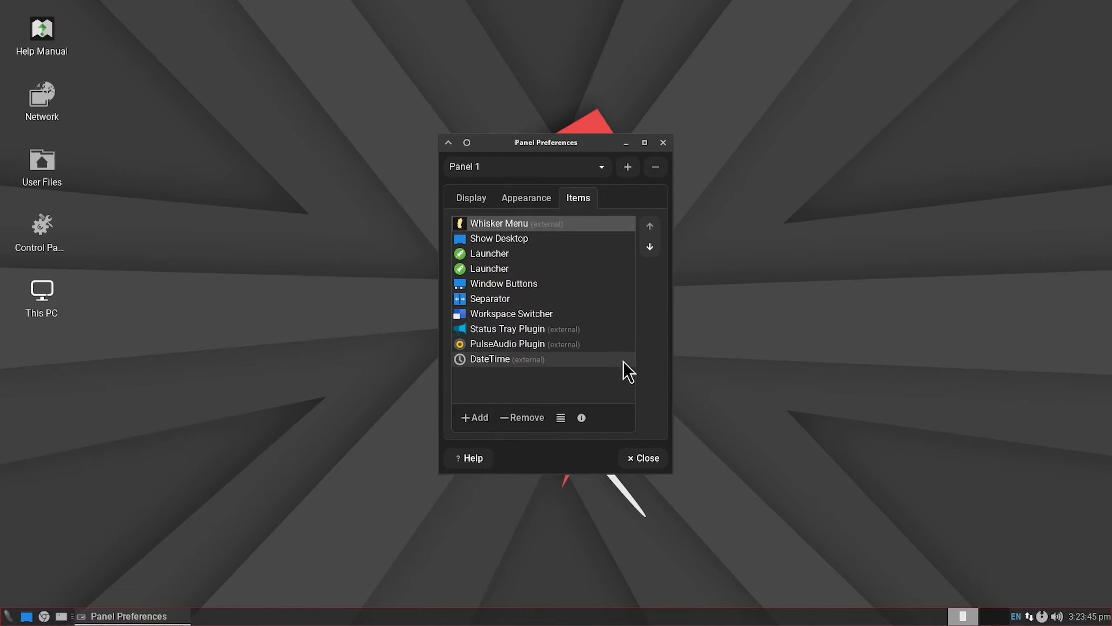
{"action": "left_click", "coordinate": [643, 457]}
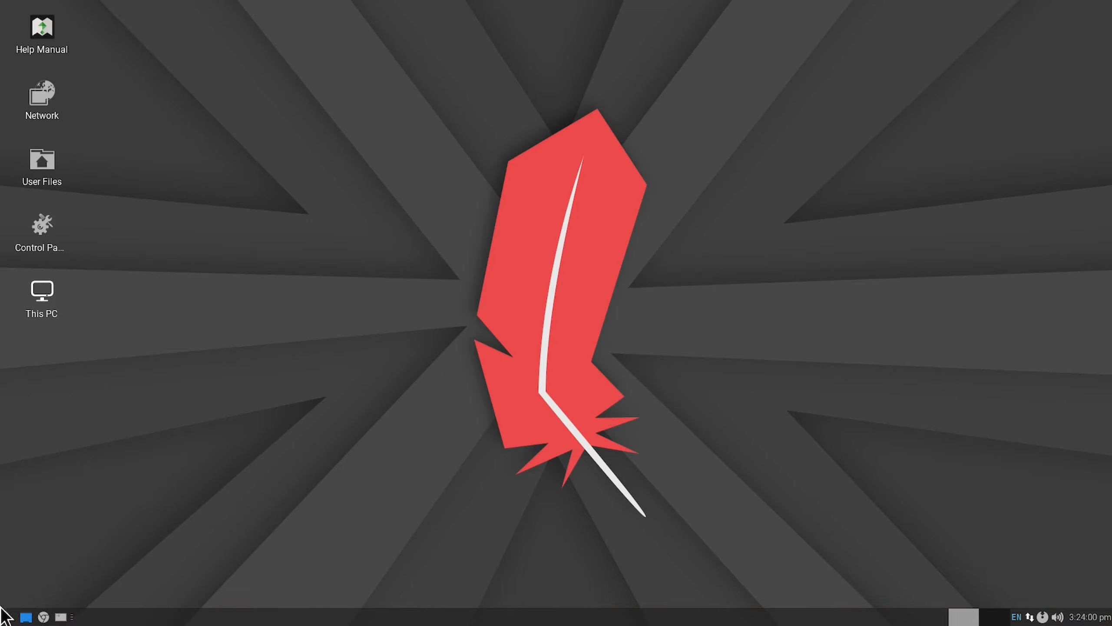
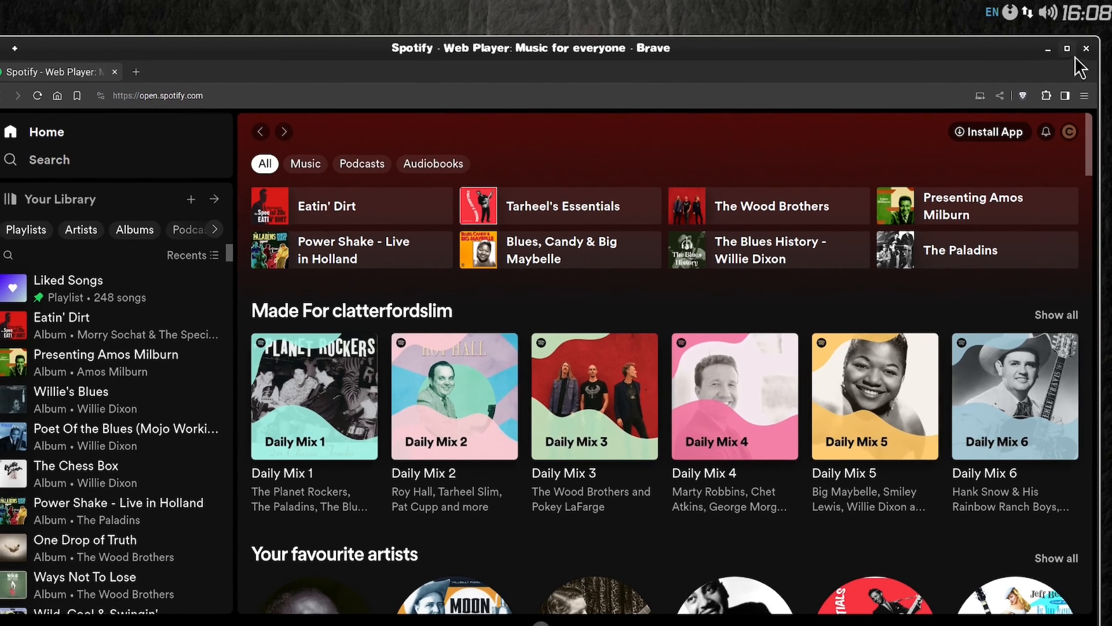
Step: Close the Spotify browser window and set the clock and tray panel (Panel 2) to hide automatically: Always
{"action": "left_click", "coordinate": [1087, 50]}
{"action": "right_click", "coordinate": [1087, 13]}
{"action": "mouse_move", "coordinate": [1059, 105]}
{"action": "left_click", "coordinate": [929, 126]}
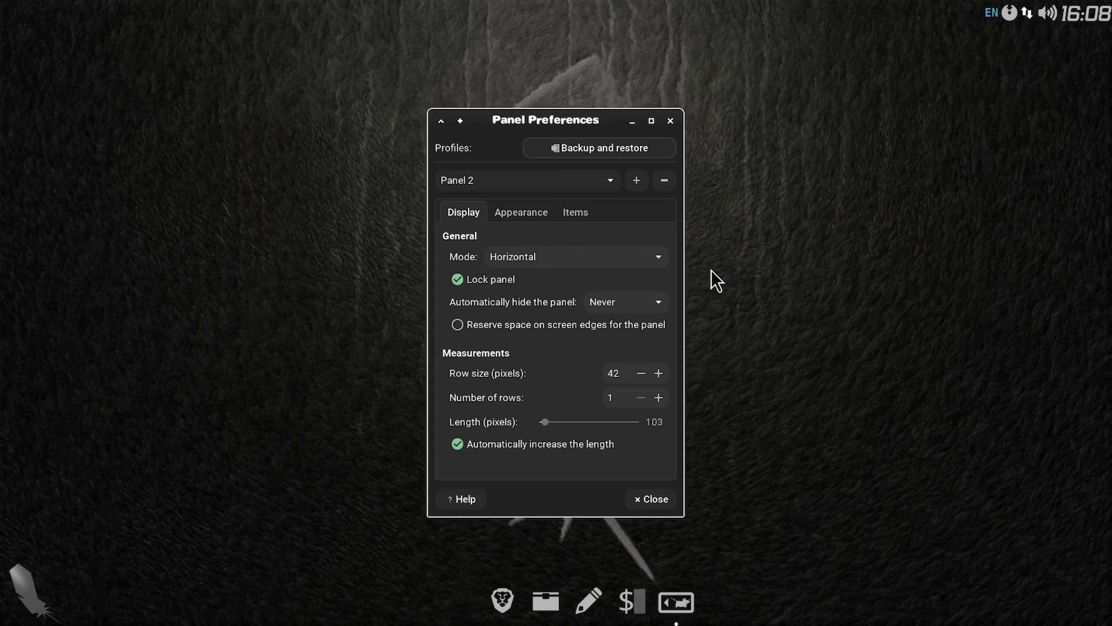
{"action": "left_click", "coordinate": [658, 299]}
{"action": "left_click", "coordinate": [648, 340]}
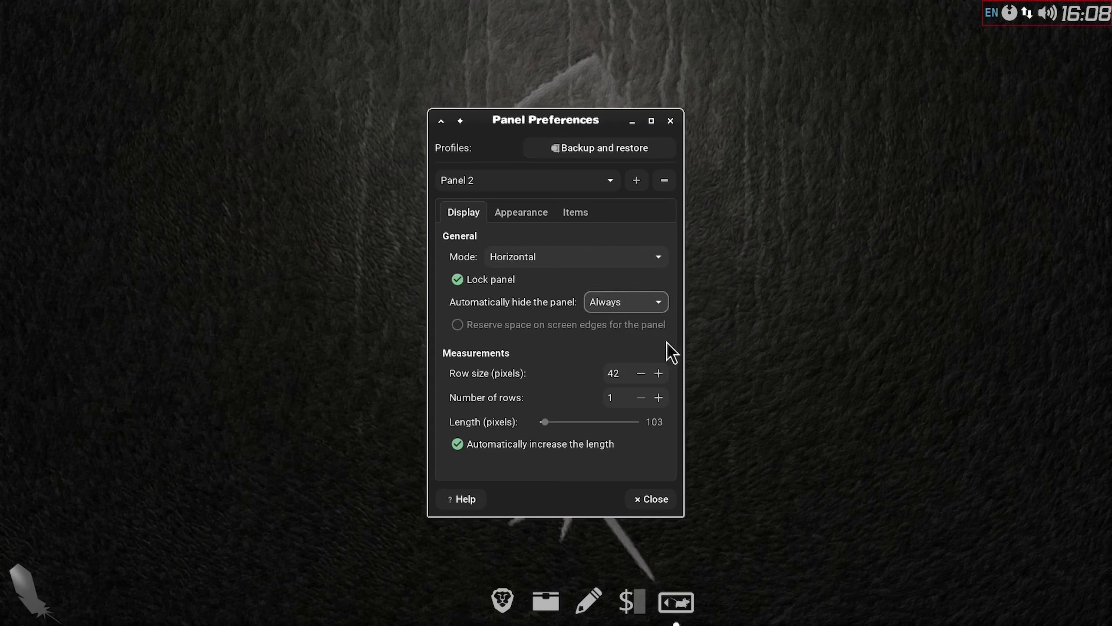
{"action": "left_click", "coordinate": [656, 499]}
Step: Check that the hidden menu panel still opens, and examine the background style in its panel preferences
{"action": "left_click", "coordinate": [11, 616]}
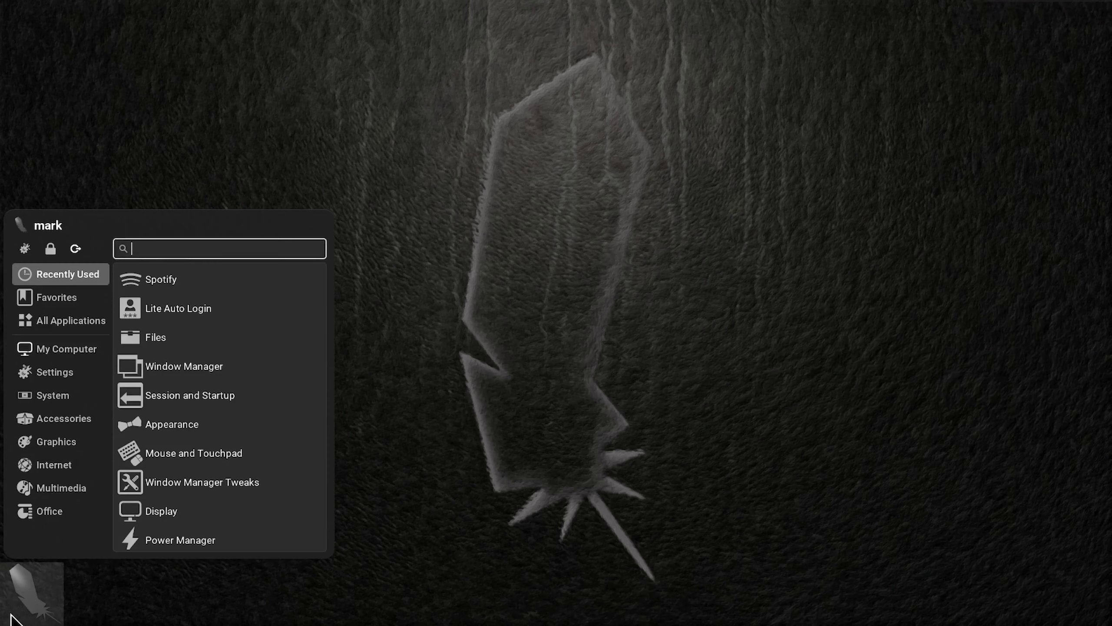
{"action": "left_click", "coordinate": [11, 615]}
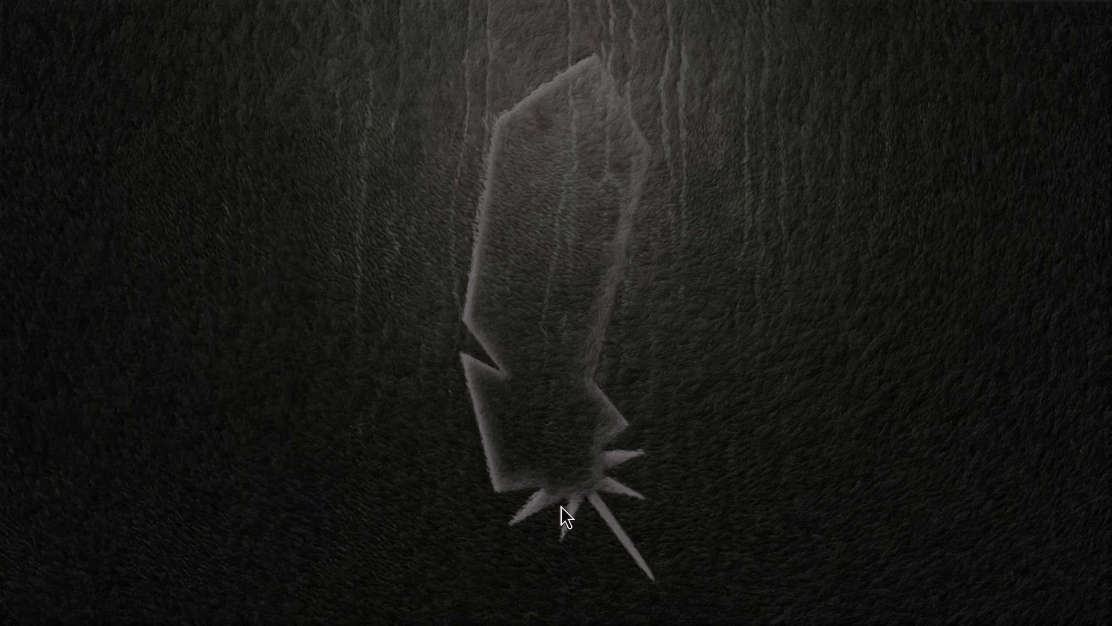
{"action": "right_click", "coordinate": [20, 615]}
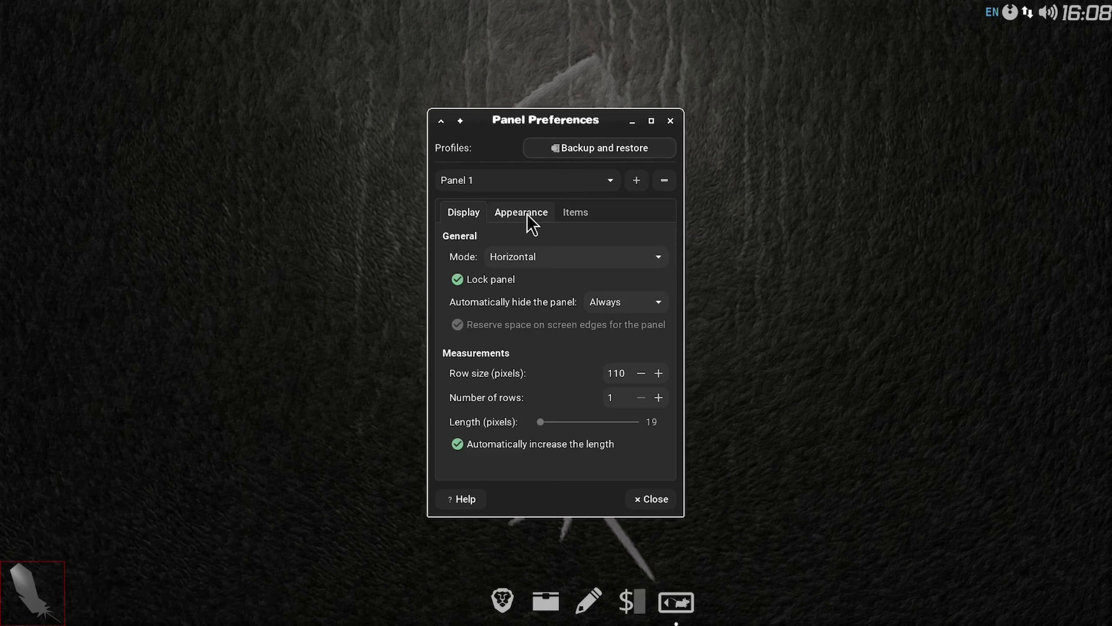
{"action": "left_click", "coordinate": [526, 214]}
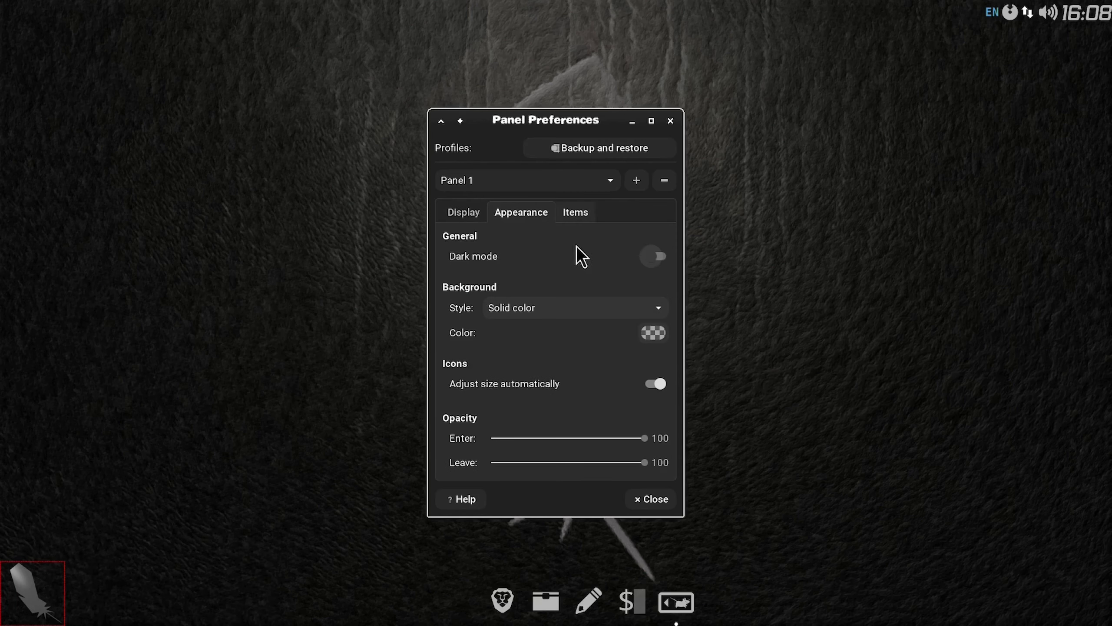
{"action": "left_click", "coordinate": [661, 308]}
{"action": "left_click", "coordinate": [662, 311]}
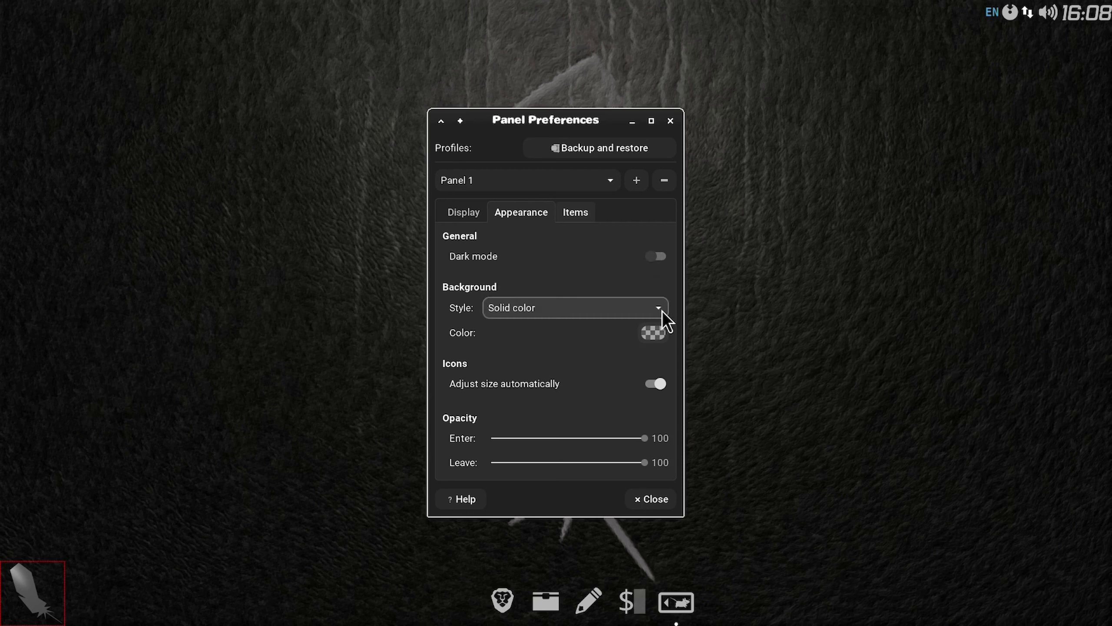
Step: Add a new panel centred along the desktop's top edge, with a transparent solid-color background
{"action": "left_click", "coordinate": [639, 179]}
{"action": "left_click_drag", "start_coordinate": [109, 113], "coordinate": [574, 10]}
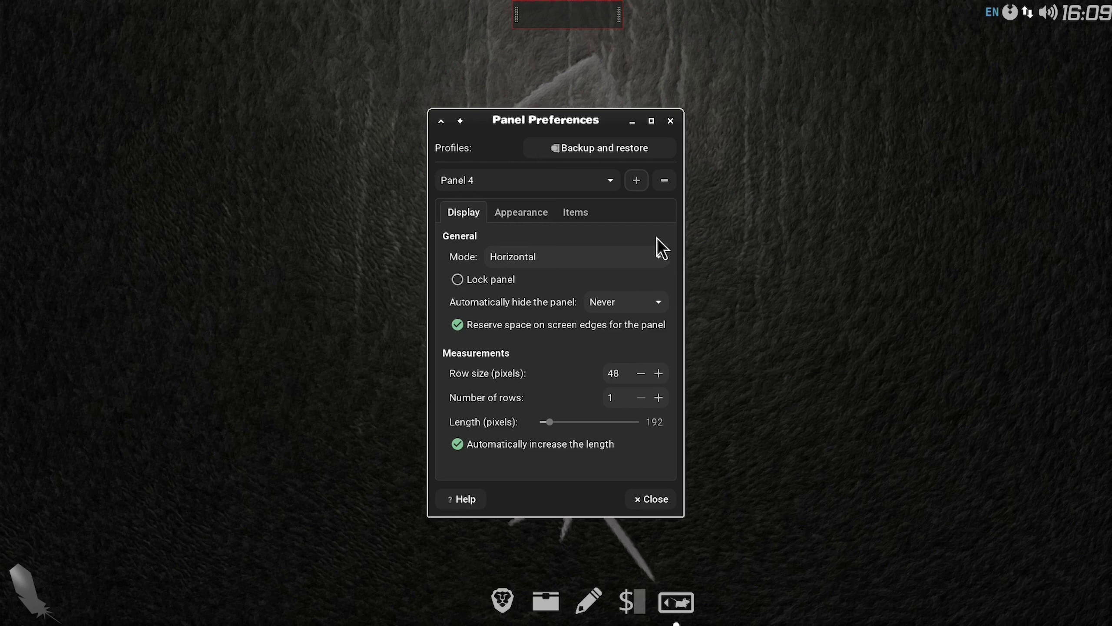
{"action": "scroll", "coordinate": [662, 376], "scroll_direction": "up", "scroll_amount": 20}
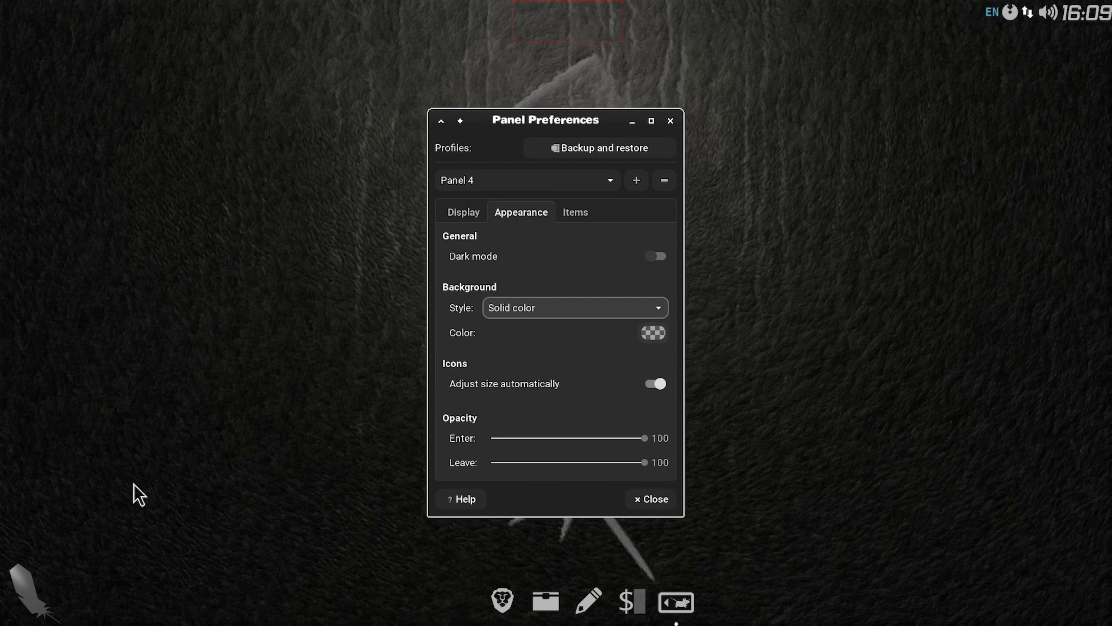
Step: Add the YouTube launcher from the Internet applications to Panel 4
{"action": "left_click", "coordinate": [27, 599]}
{"action": "left_click", "coordinate": [55, 465]}
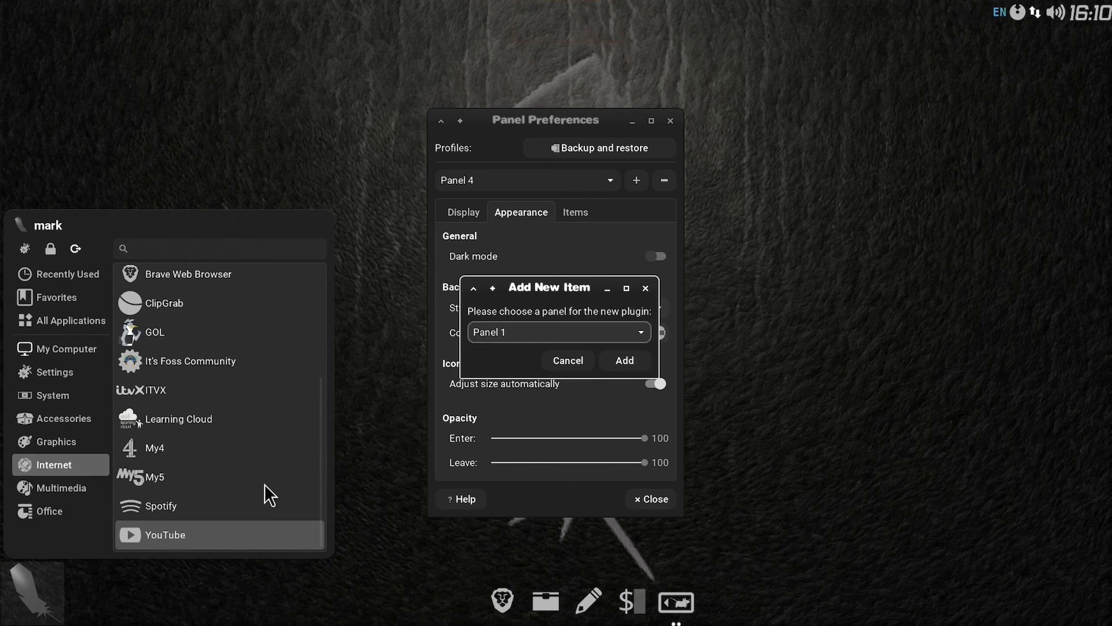
{"action": "left_click", "coordinate": [642, 333]}
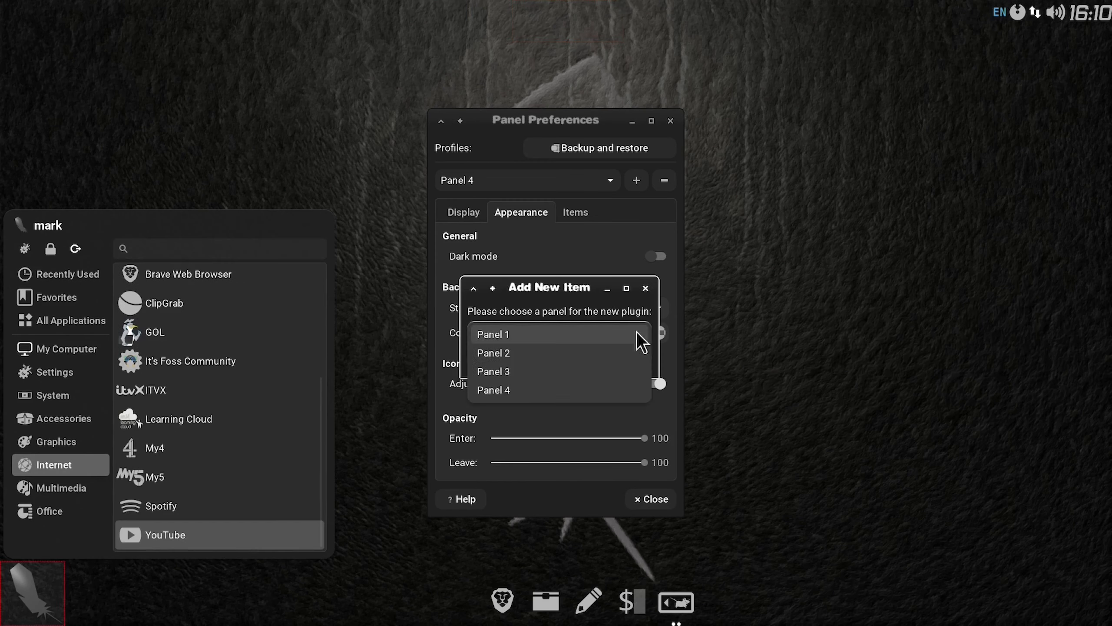
{"action": "left_click", "coordinate": [565, 389]}
{"action": "left_click", "coordinate": [624, 360]}
Step: Add the BBC_iplayer launcher from the Internet applications to Panel 4
{"action": "left_click", "coordinate": [21, 596]}
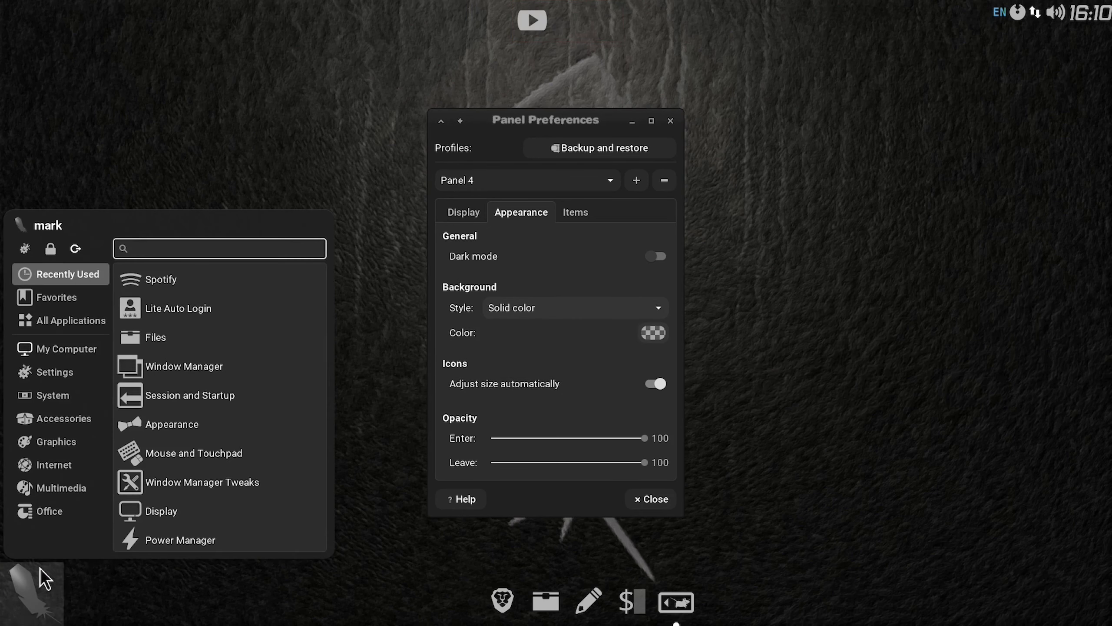
{"action": "right_click", "coordinate": [221, 389]}
{"action": "left_click", "coordinate": [254, 453]}
{"action": "left_click", "coordinate": [637, 334]}
{"action": "left_click", "coordinate": [634, 408]}
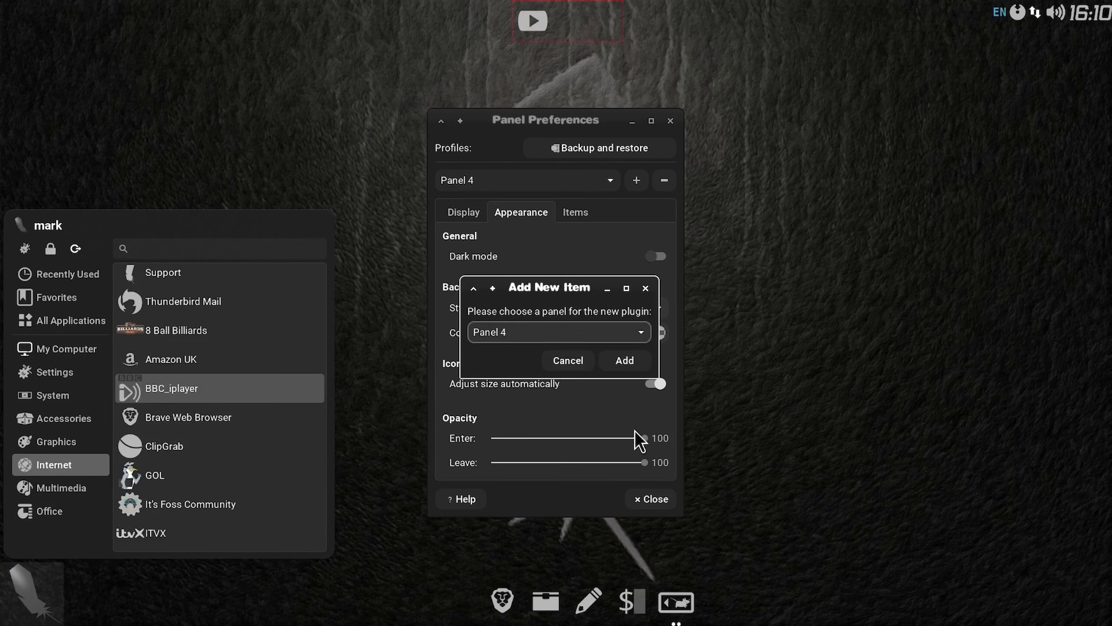
{"action": "left_click", "coordinate": [633, 365]}
Step: Add the ITVX launcher from the Internet applications to Panel 4
{"action": "left_click", "coordinate": [22, 596]}
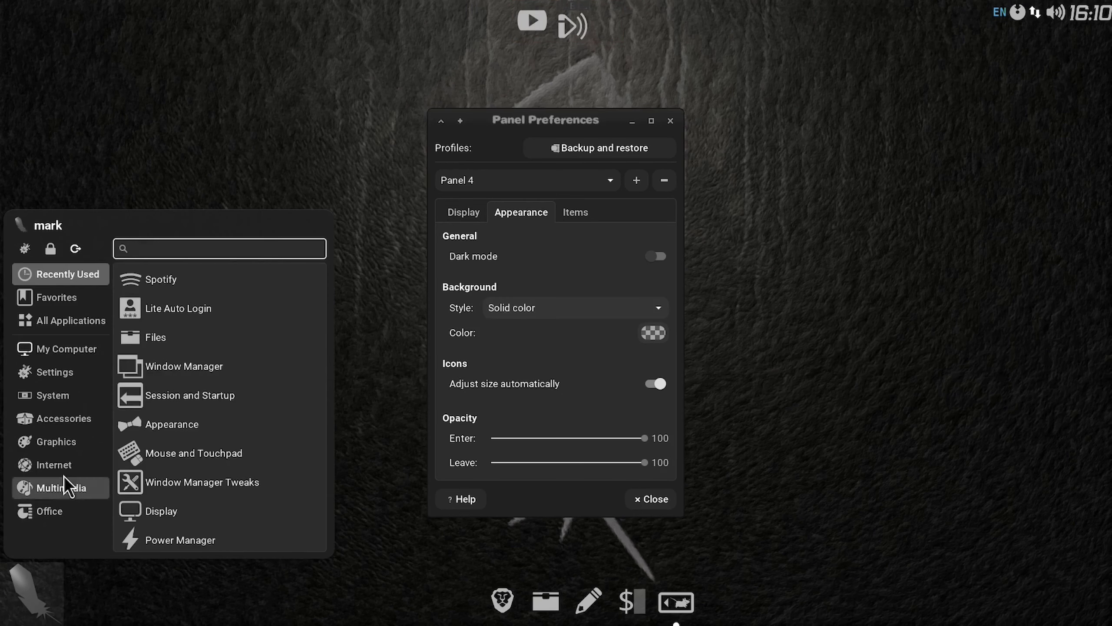
{"action": "mouse_move", "coordinate": [54, 465]}
{"action": "scroll", "coordinate": [188, 460], "scroll_direction": "down", "scroll_amount": 3}
{"action": "right_click", "coordinate": [187, 461]}
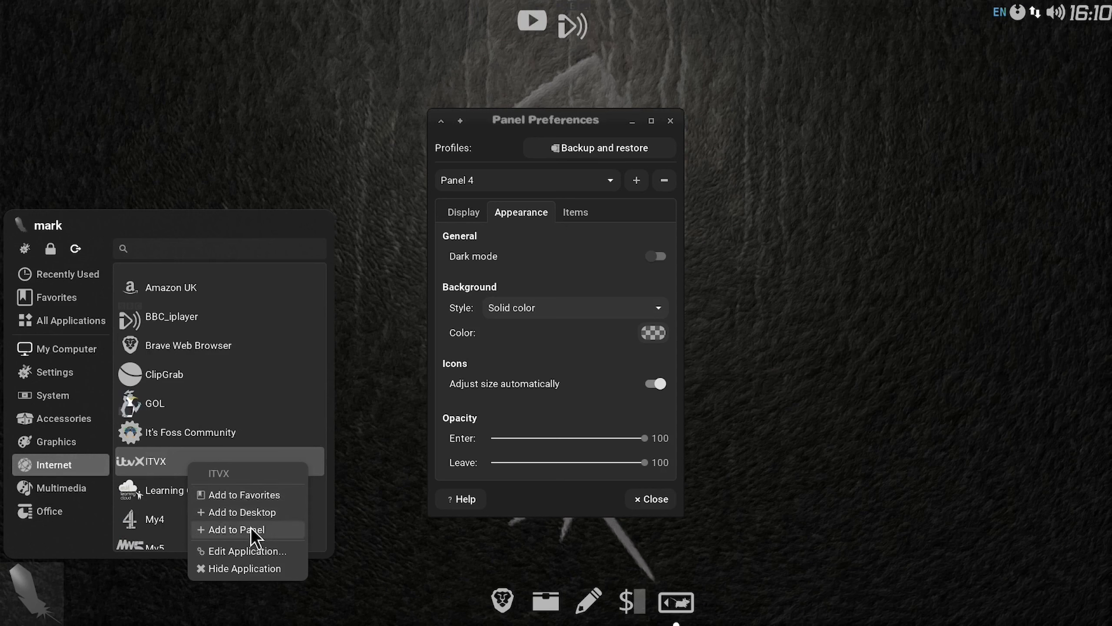
{"action": "left_click", "coordinate": [215, 529]}
{"action": "left_click", "coordinate": [624, 360]}
Step: Add the It's Foss Community launcher from the Internet applications to Panel 4
{"action": "left_click", "coordinate": [22, 612]}
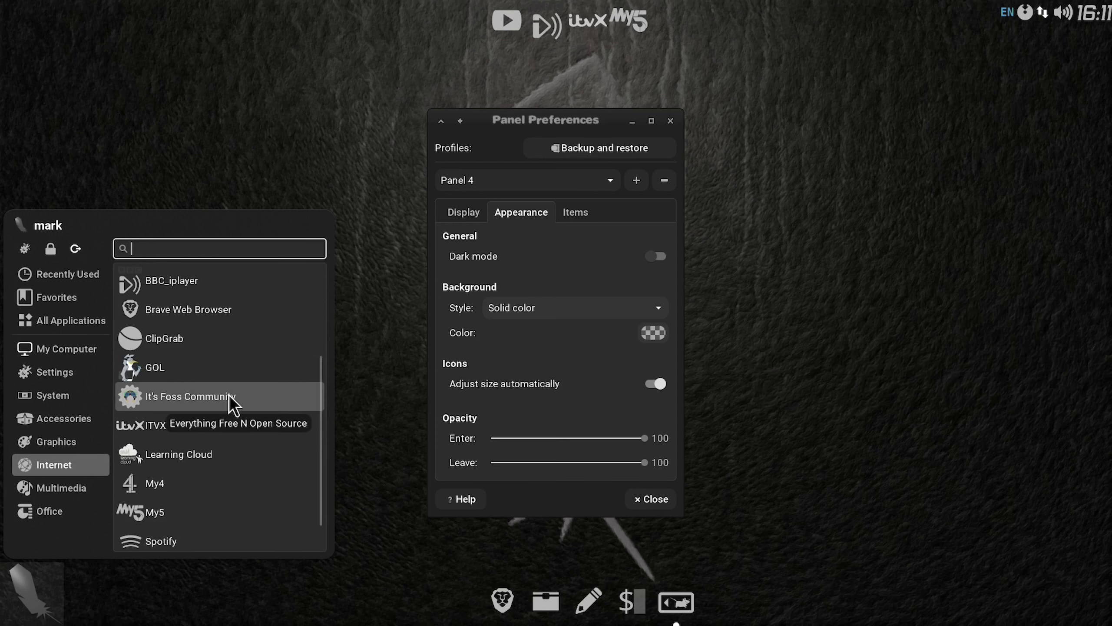
{"action": "right_click", "coordinate": [196, 396]}
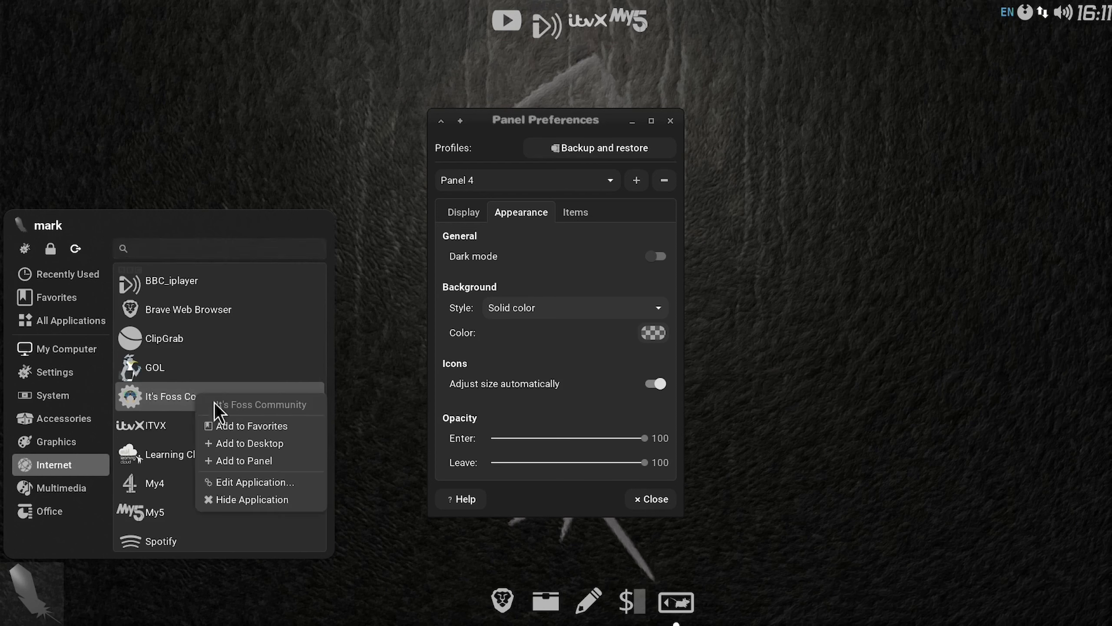
{"action": "left_click", "coordinate": [264, 463]}
{"action": "left_click", "coordinate": [587, 331]}
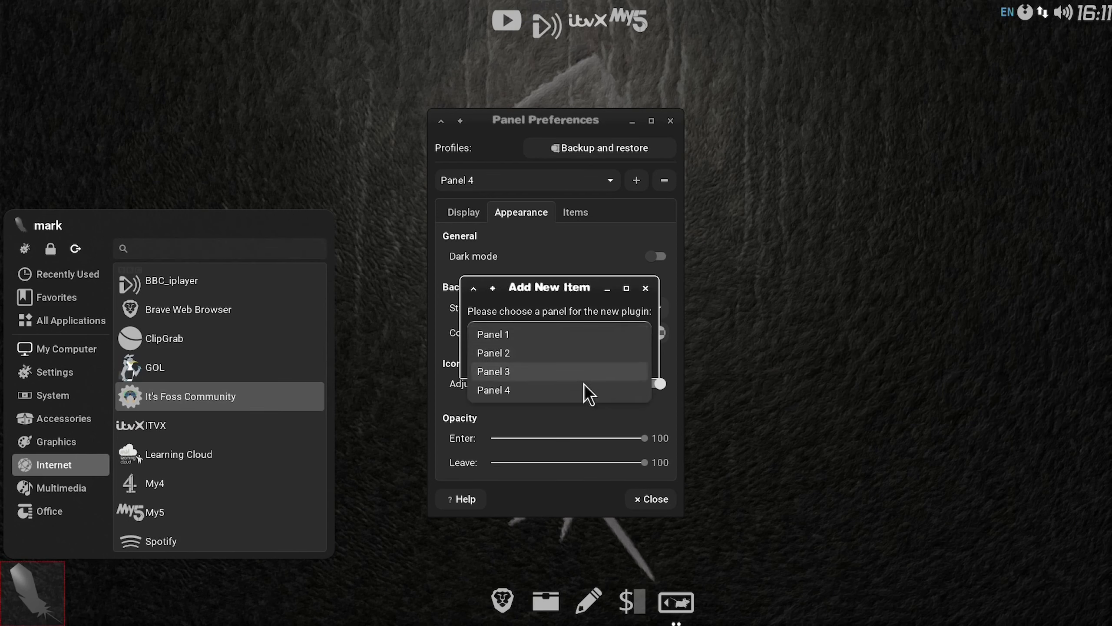
{"action": "left_click", "coordinate": [588, 389]}
{"action": "left_click", "coordinate": [630, 361]}
Step: Add the GOL launcher from the Internet applications to Panel 4
{"action": "left_click", "coordinate": [33, 594]}
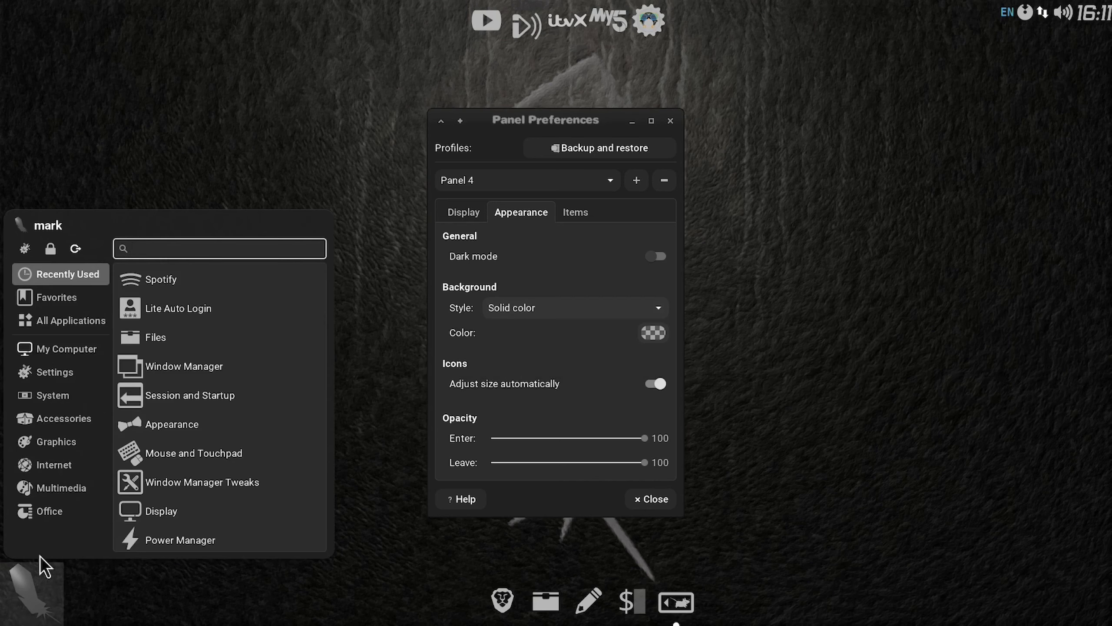
{"action": "left_click", "coordinate": [53, 465]}
{"action": "scroll", "coordinate": [206, 486], "scroll_direction": "down", "scroll_amount": 3}
{"action": "right_click", "coordinate": [232, 403]}
{"action": "left_click", "coordinate": [300, 471]}
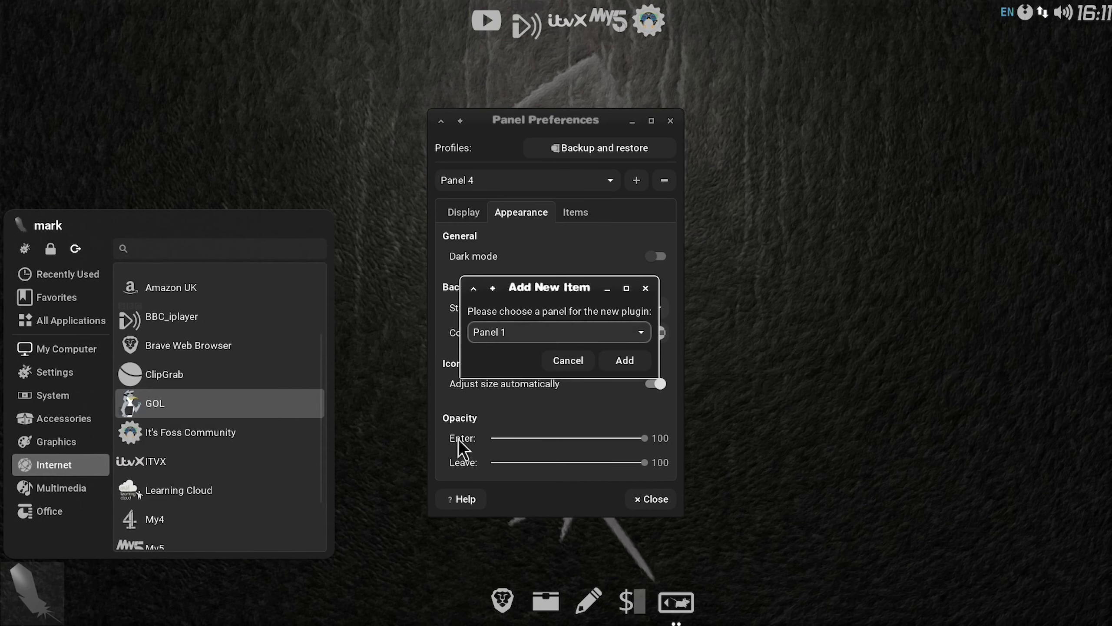
{"action": "left_click", "coordinate": [587, 333]}
{"action": "left_click", "coordinate": [589, 389]}
{"action": "left_click", "coordinate": [631, 360]}
Step: Add the Learning Cloud launcher from the Internet applications to Panel 4
{"action": "left_click", "coordinate": [13, 611]}
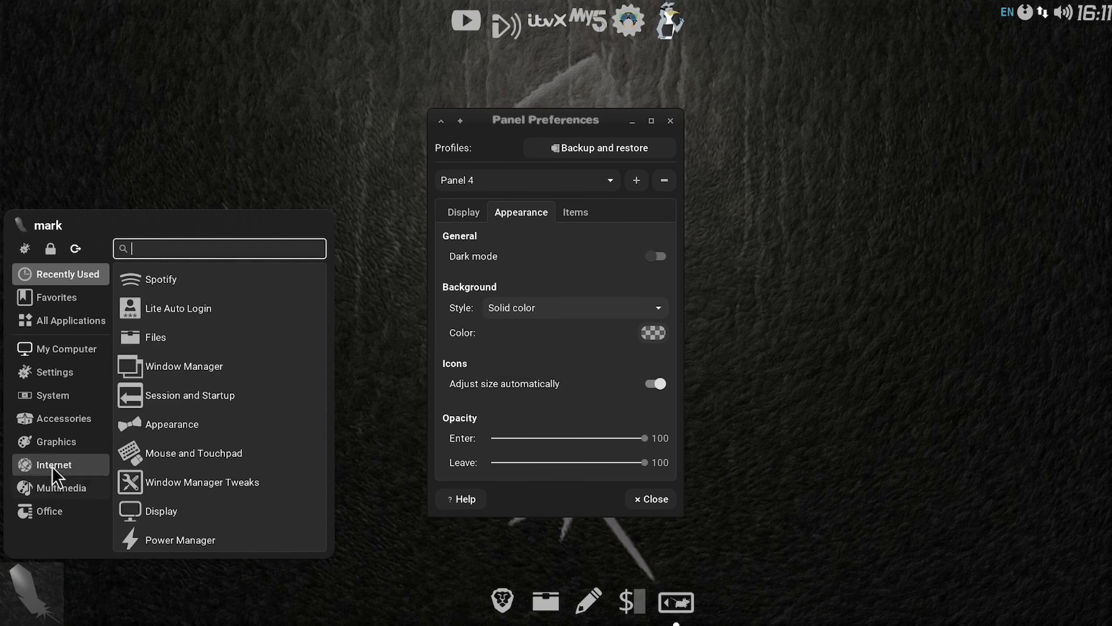
{"action": "left_click", "coordinate": [55, 469]}
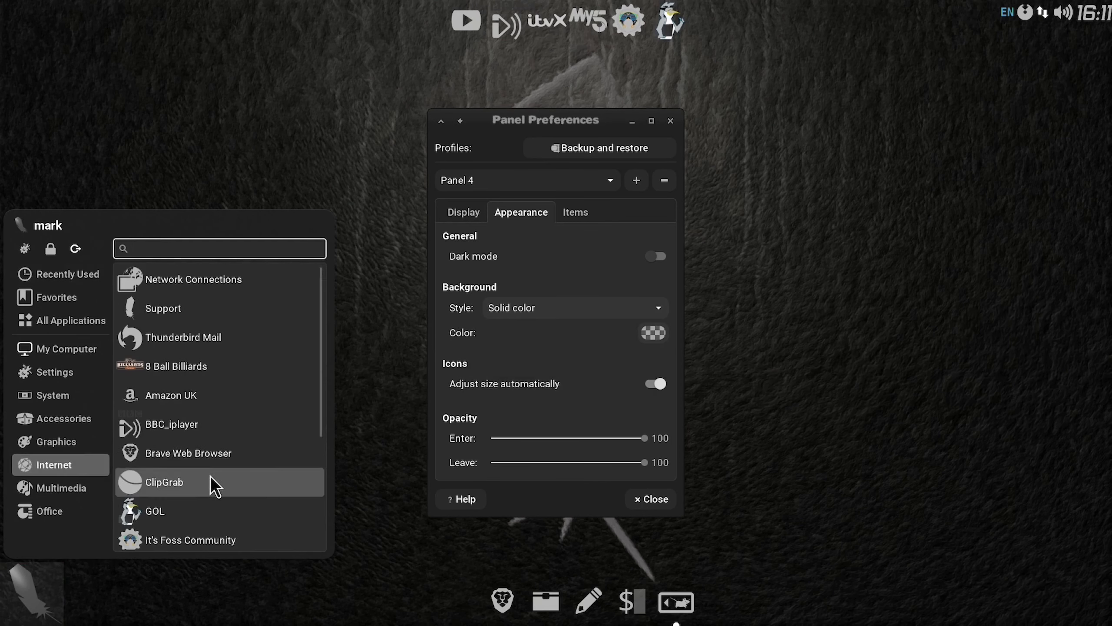
{"action": "scroll", "coordinate": [212, 482], "scroll_direction": "down", "scroll_amount": 3}
{"action": "scroll", "coordinate": [211, 478], "scroll_direction": "down", "scroll_amount": 2}
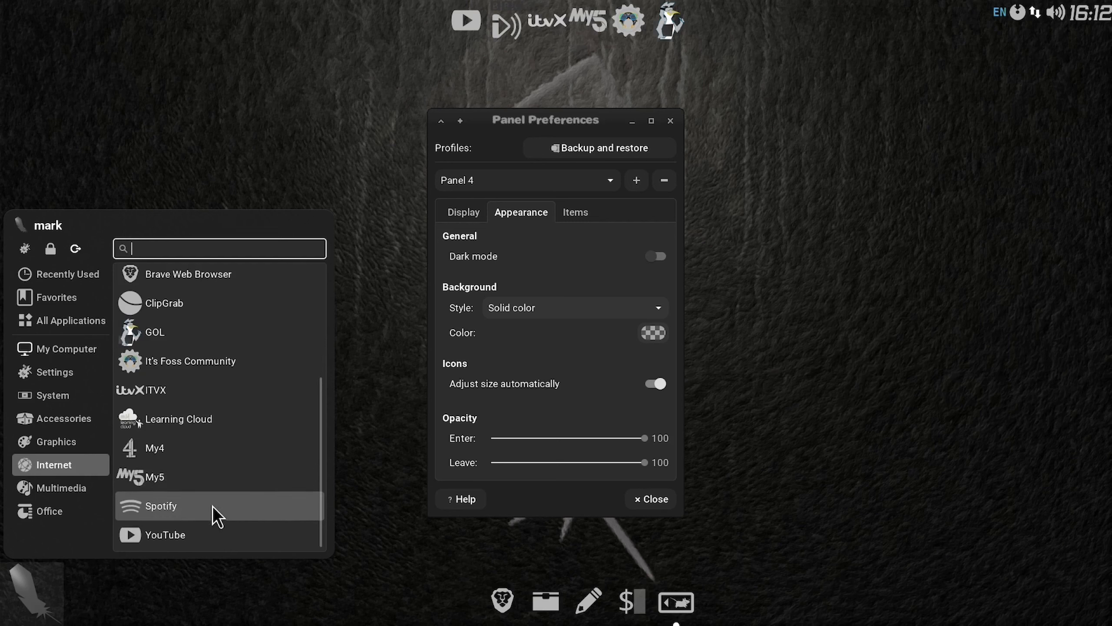
{"action": "right_click", "coordinate": [219, 425]}
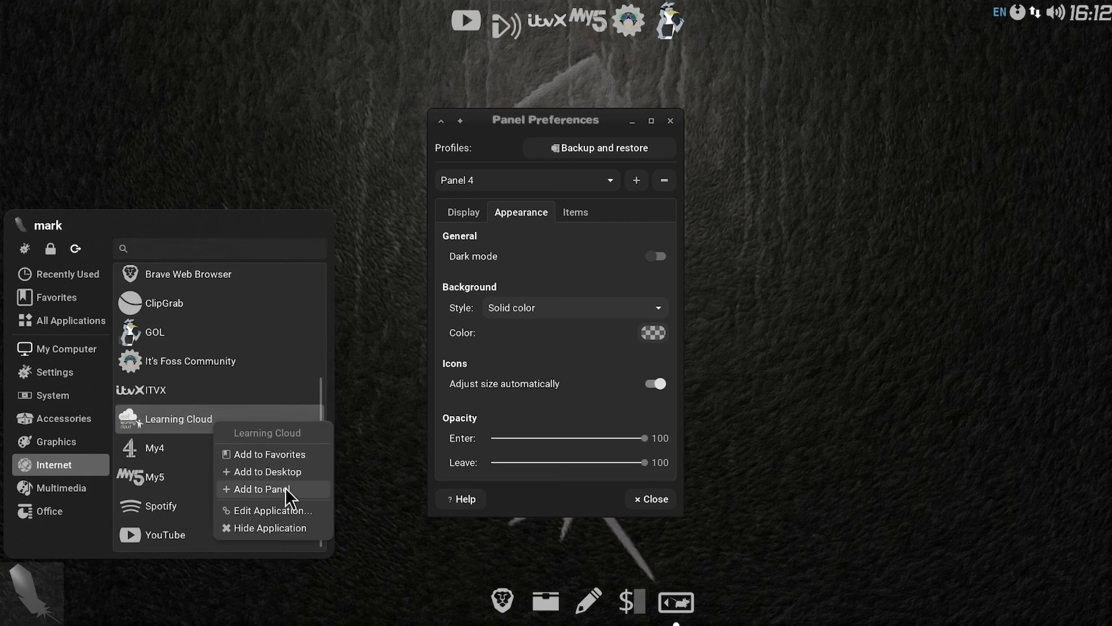
{"action": "left_click", "coordinate": [282, 489]}
{"action": "left_click", "coordinate": [644, 333]}
{"action": "left_click", "coordinate": [579, 390]}
{"action": "left_click", "coordinate": [626, 362]}
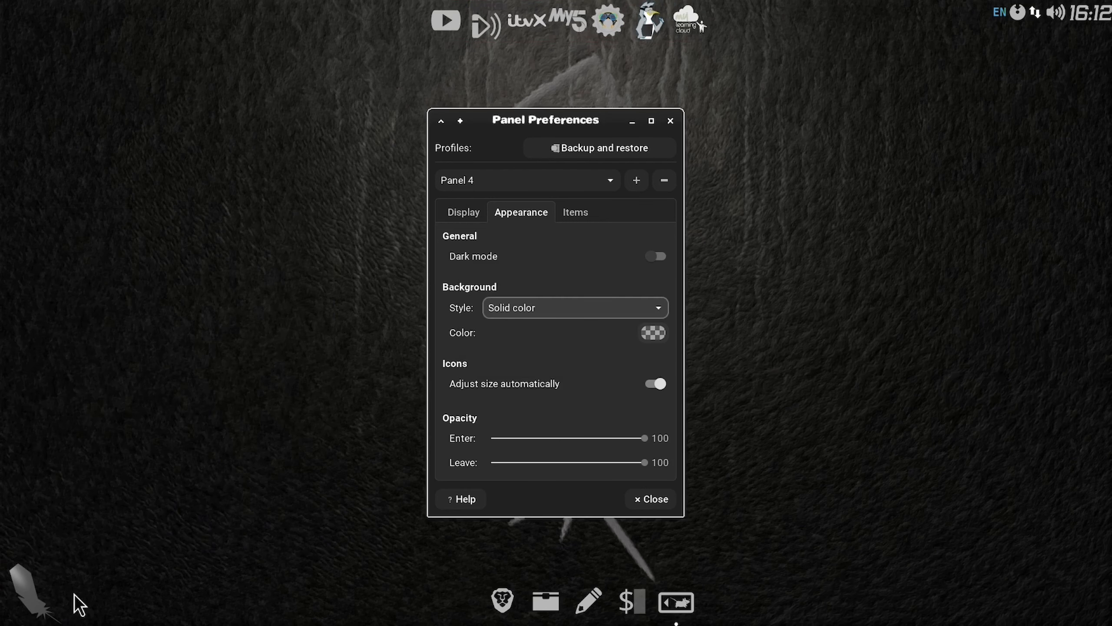
Step: Add the Amazon UK launcher from the Internet applications to Panel 4
{"action": "left_click", "coordinate": [20, 611]}
{"action": "left_click", "coordinate": [52, 464]}
{"action": "scroll", "coordinate": [202, 526], "scroll_direction": "down", "scroll_amount": 5}
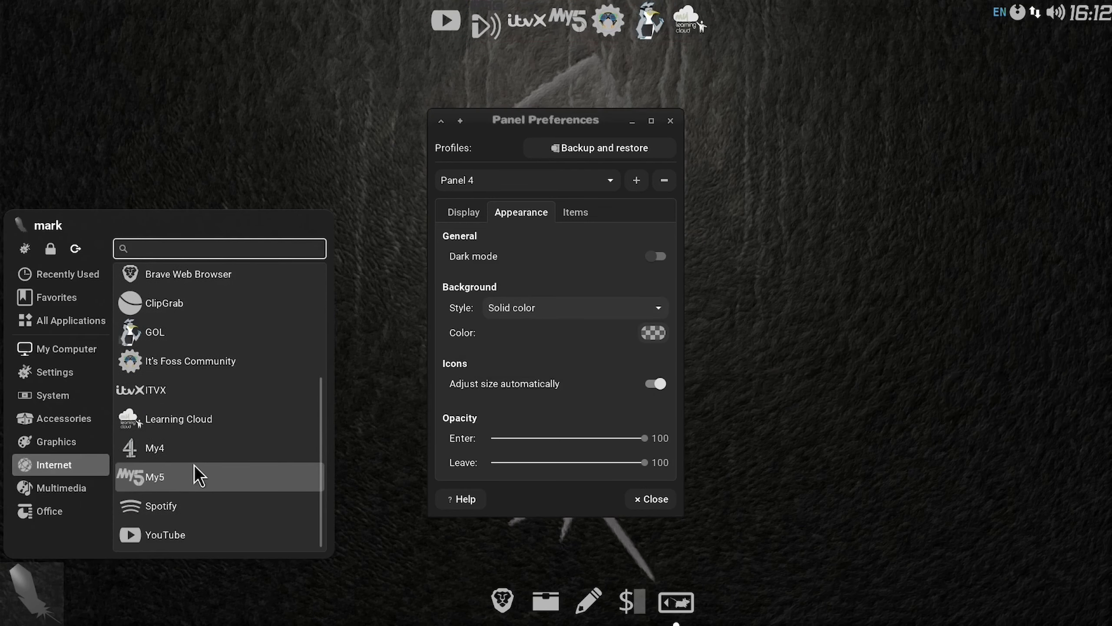
{"action": "scroll", "coordinate": [197, 473], "scroll_direction": "up", "scroll_amount": 2}
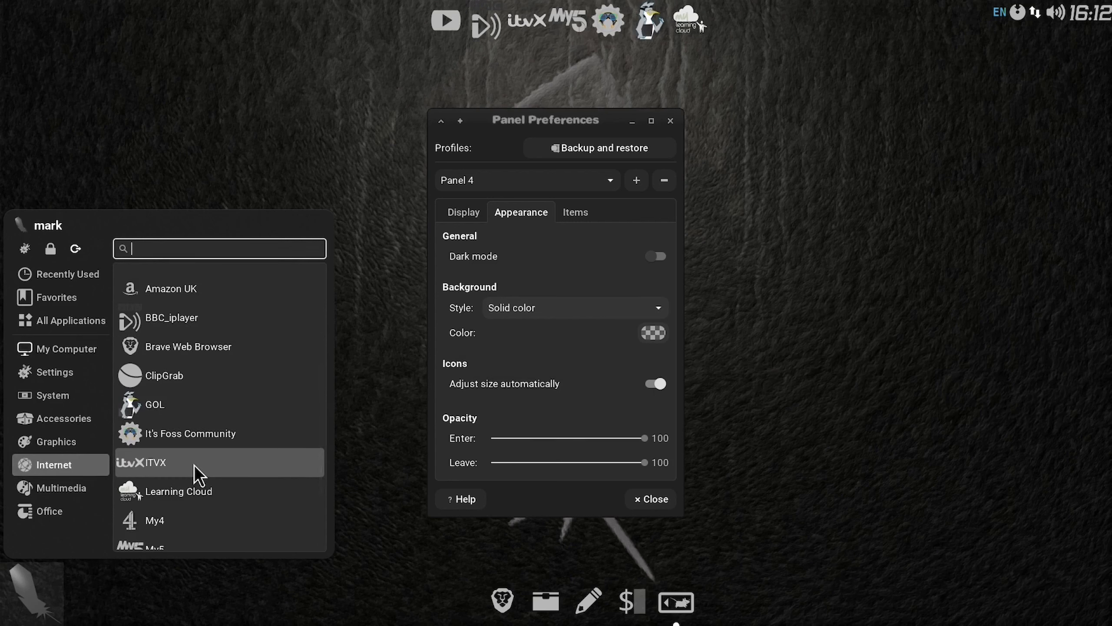
{"action": "scroll", "coordinate": [197, 475], "scroll_direction": "up", "scroll_amount": 3}
{"action": "scroll", "coordinate": [198, 476], "scroll_direction": "up", "scroll_amount": 1}
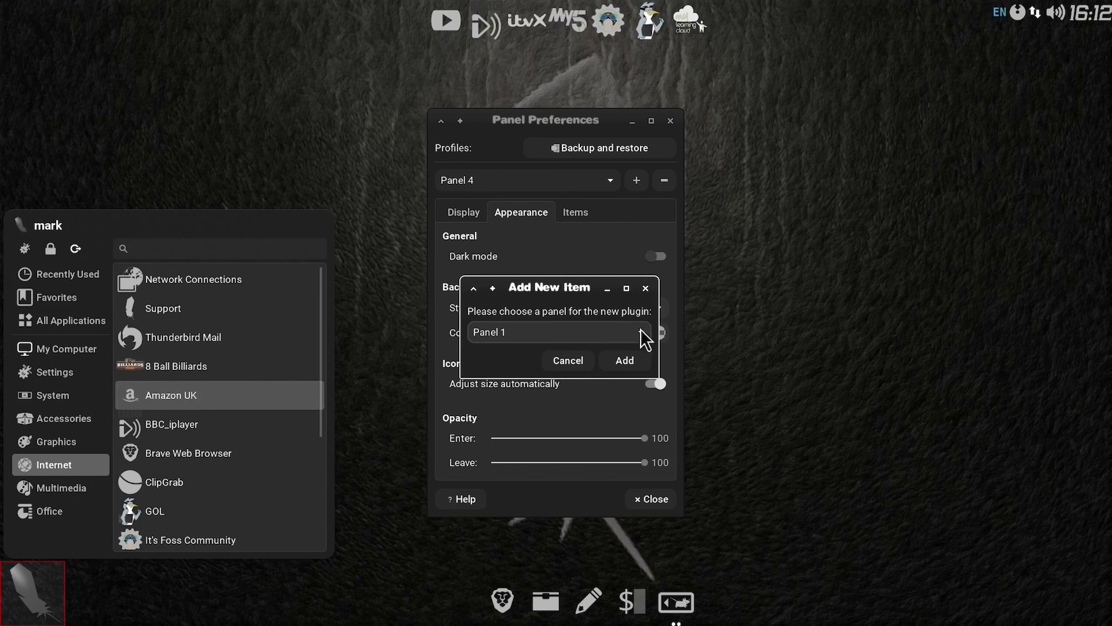
{"action": "left_click", "coordinate": [642, 337]}
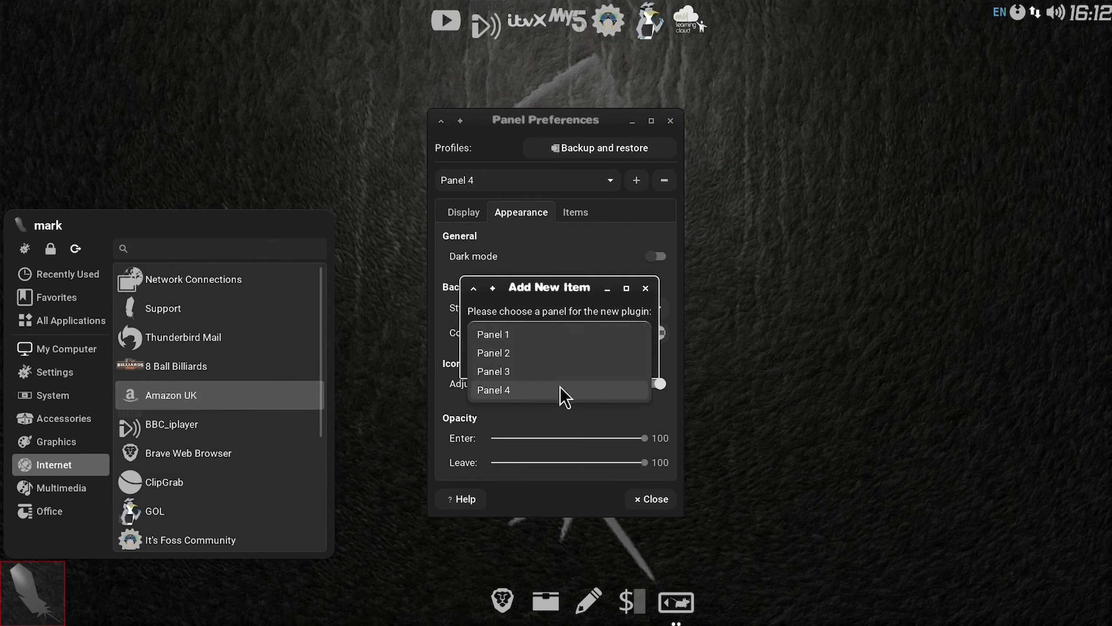
{"action": "left_click", "coordinate": [560, 390]}
{"action": "left_click", "coordinate": [625, 360]}
Step: Browse the application categories, launch LibreOffice 7.6 to view its start window, and close it again
{"action": "left_click", "coordinate": [69, 351]}
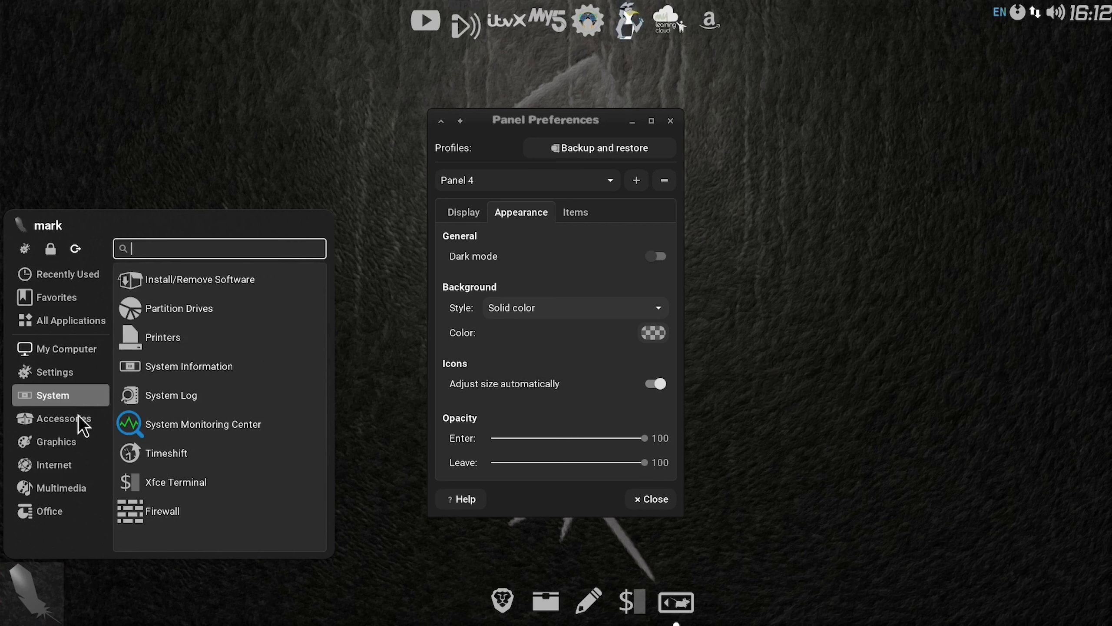
{"action": "mouse_move", "coordinate": [79, 420]}
{"action": "scroll", "coordinate": [184, 484], "scroll_direction": "down", "scroll_amount": 3}
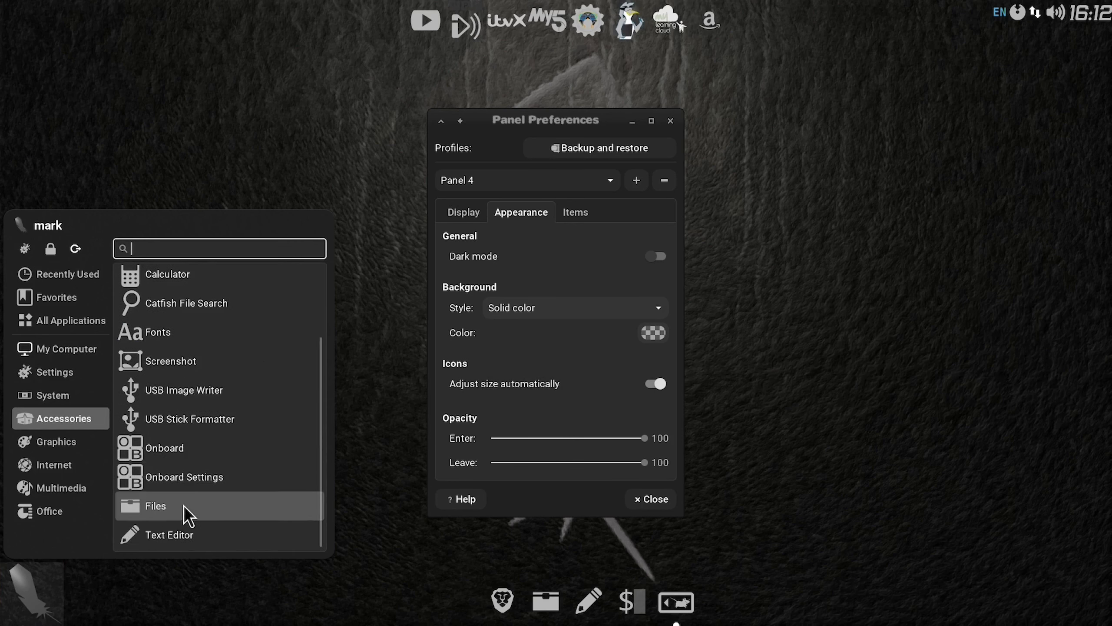
{"action": "mouse_move", "coordinate": [62, 446]}
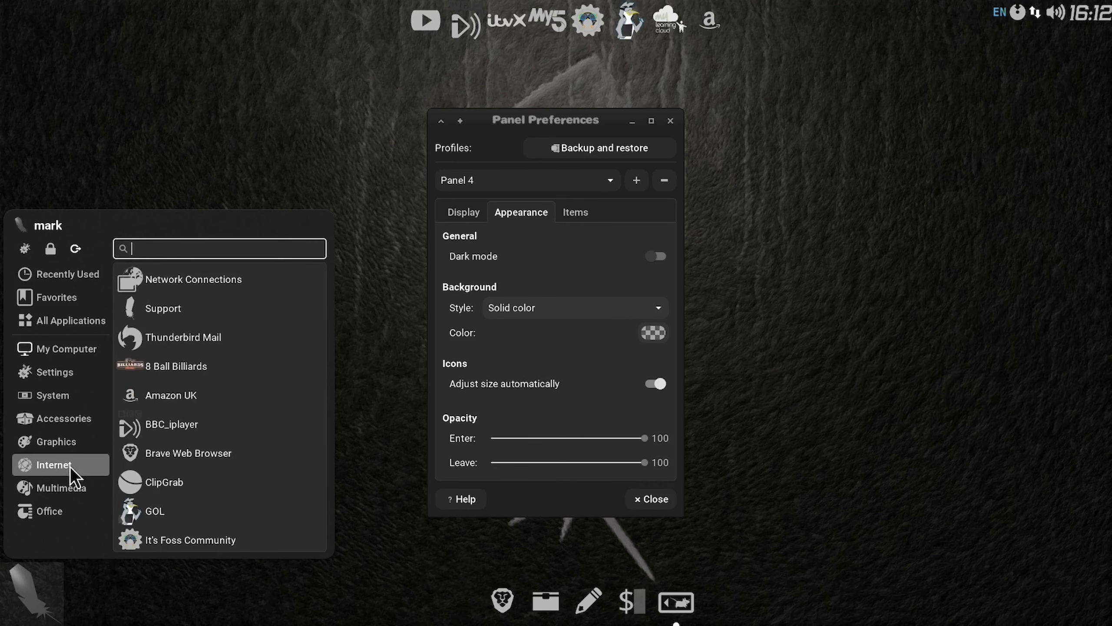
{"action": "mouse_move", "coordinate": [68, 510]}
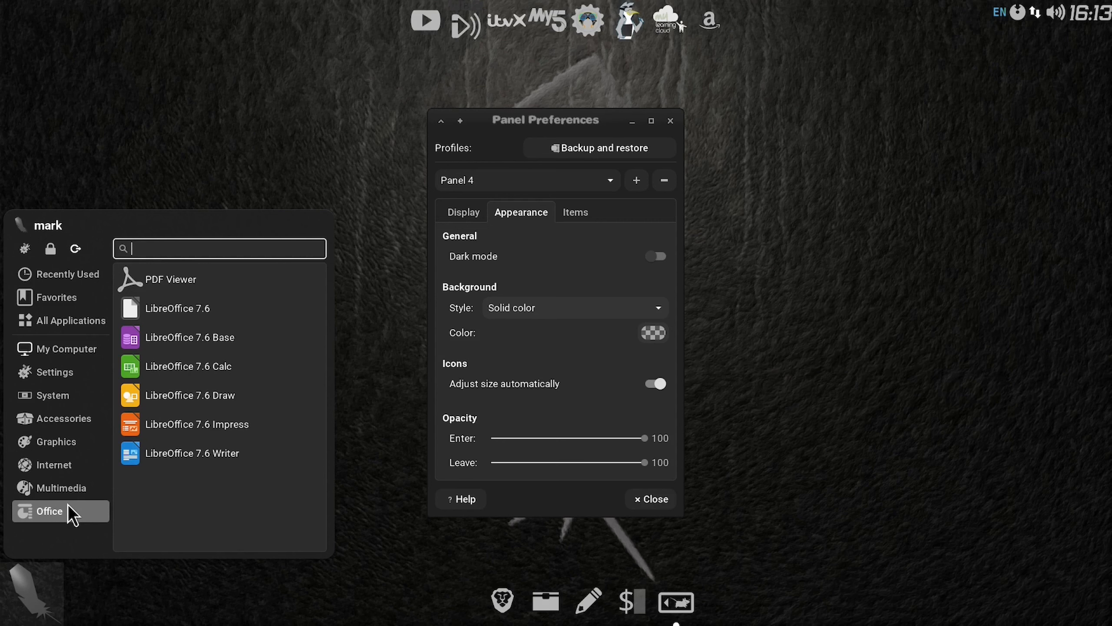
{"action": "left_click", "coordinate": [175, 308]}
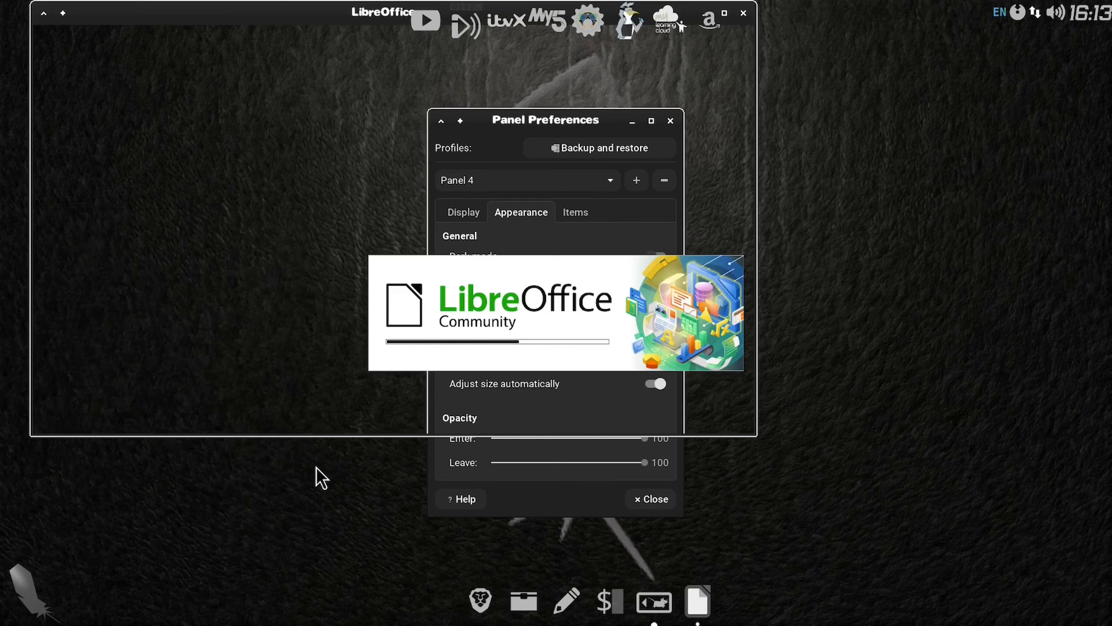
{"action": "left_click_drag", "start_coordinate": [259, 19], "coordinate": [440, 134]}
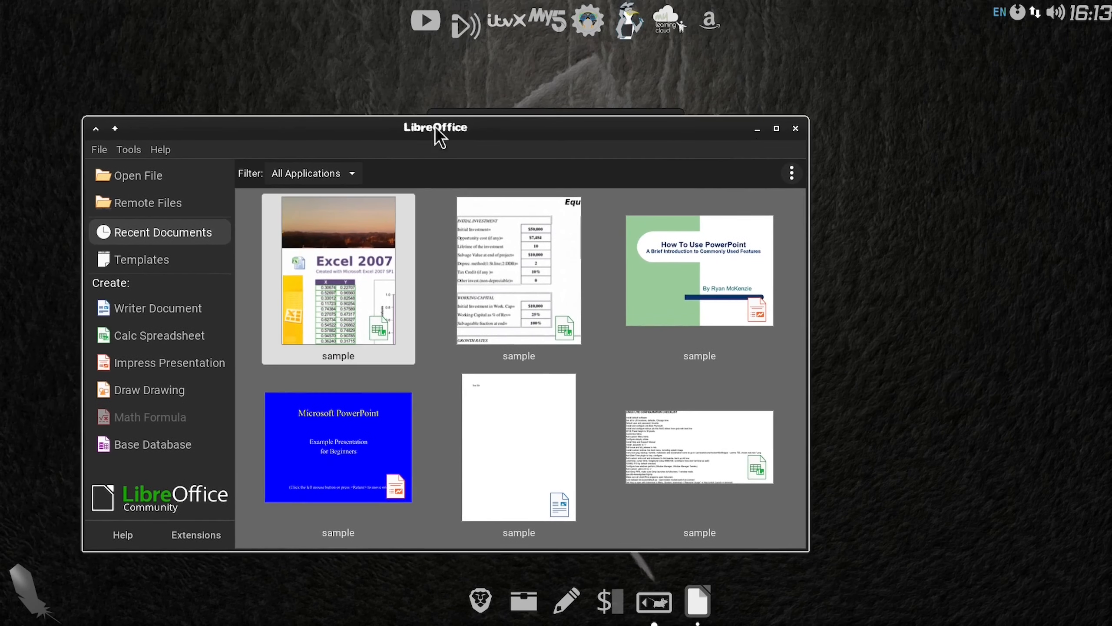
{"action": "left_click", "coordinate": [799, 133]}
Step: Add the 8 Ball Billiards launcher to Panel 4
{"action": "left_click", "coordinate": [33, 619]}
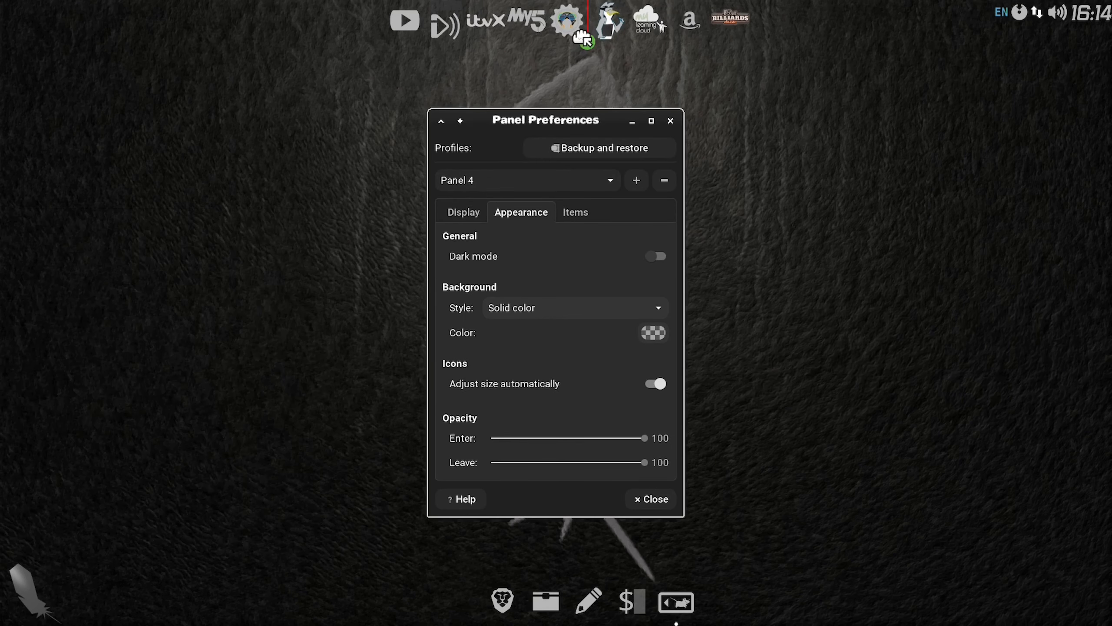
Step: Reorder the Panel 4 launchers, placing Amazon after the gear icon and the penguin between Learning Cloud and Billiards
{"action": "left_click_drag", "start_coordinate": [582, 37], "coordinate": [591, 42]}
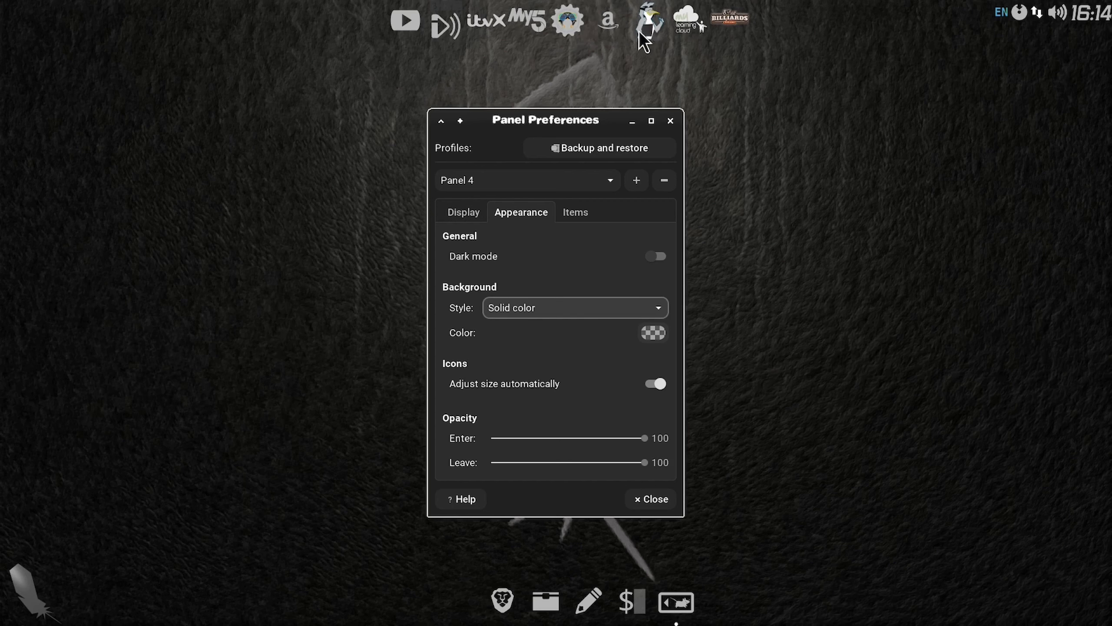
{"action": "right_click", "coordinate": [656, 29]}
{"action": "left_click", "coordinate": [681, 64]}
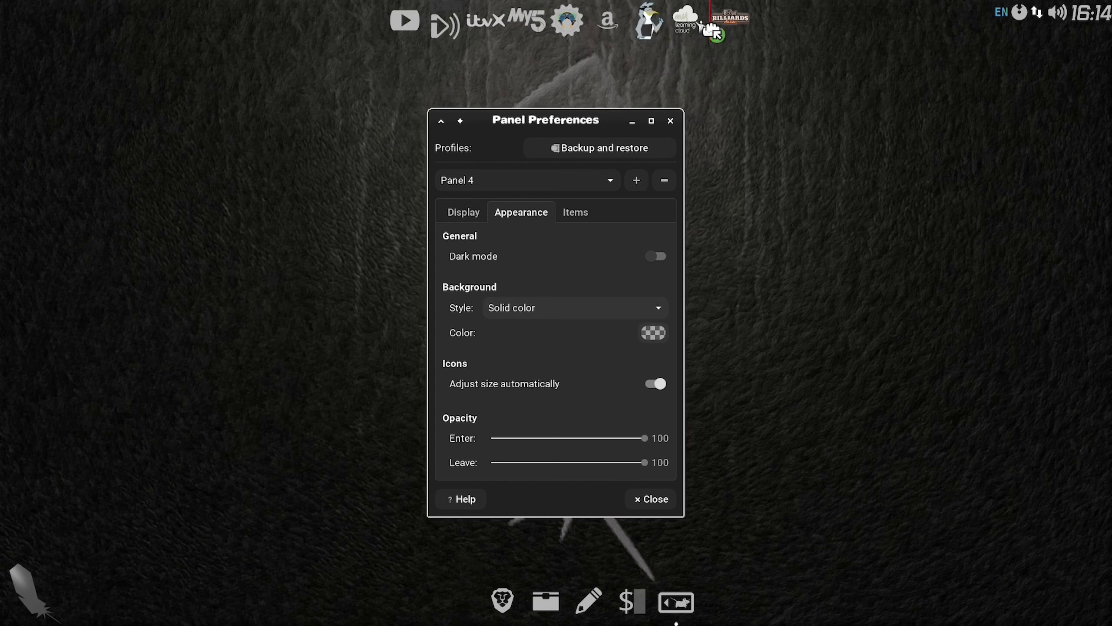
{"action": "left_click", "coordinate": [709, 29]}
Step: Test the 8 Ball Billiards launcher, exit its YouTube sign-in prompt, and close the browser and Panel Preferences
{"action": "left_click", "coordinate": [730, 18]}
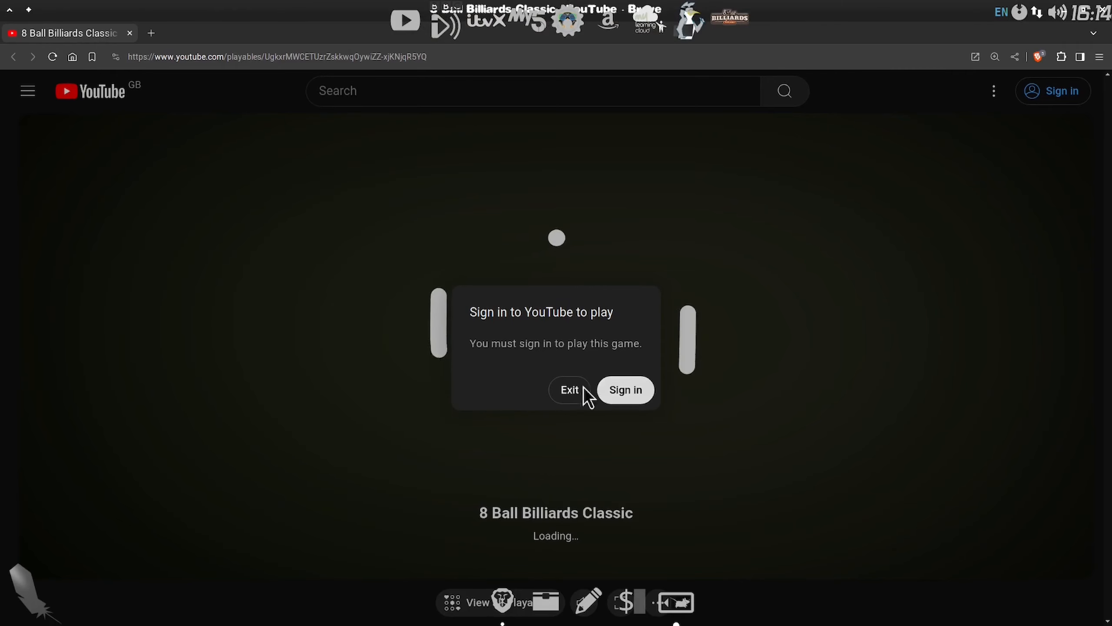
{"action": "left_click", "coordinate": [582, 390]}
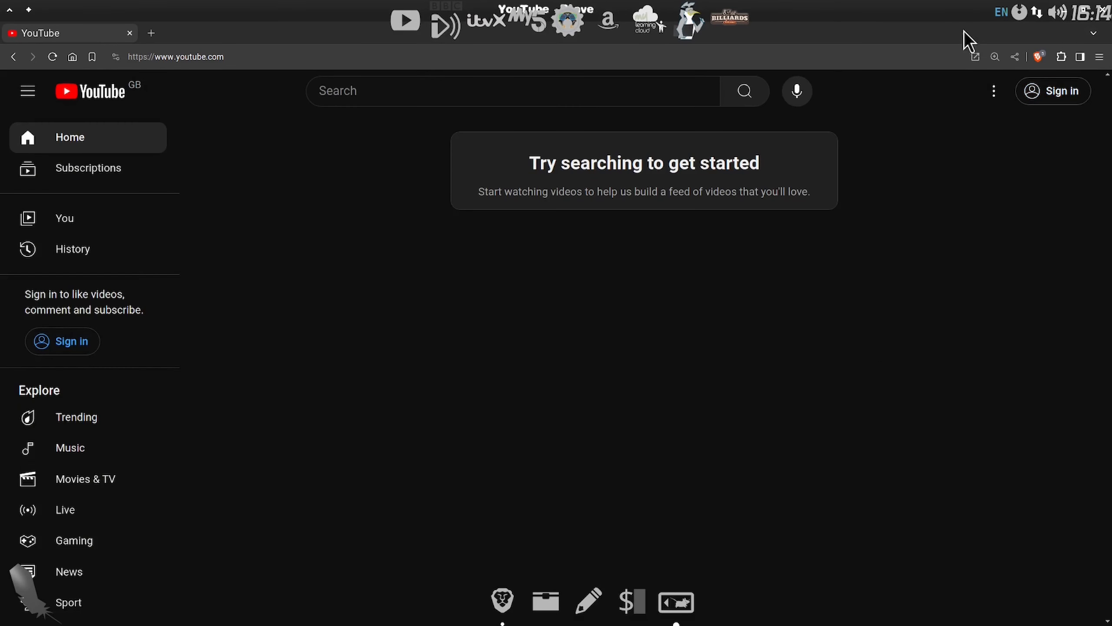
{"action": "left_click_drag", "start_coordinate": [964, 30], "coordinate": [926, 68]}
{"action": "left_click", "coordinate": [1077, 54]}
{"action": "left_click", "coordinate": [651, 500]}
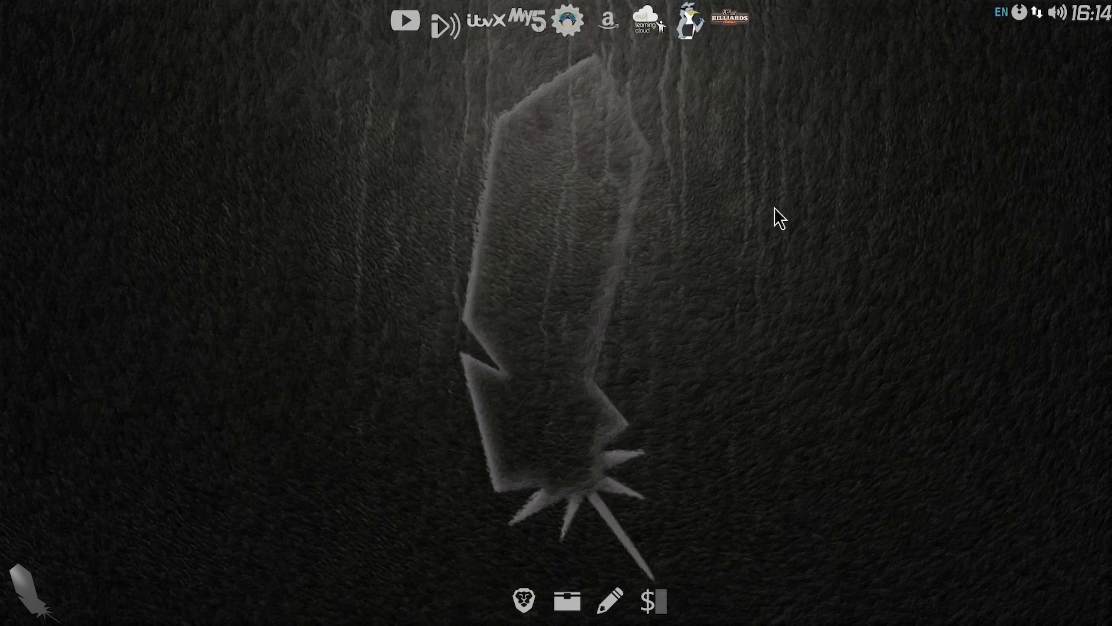
Step: Shut down the Linux Lite virtual machine and close the host's For Installation folder window
{"action": "left_click", "coordinate": [42, 616]}
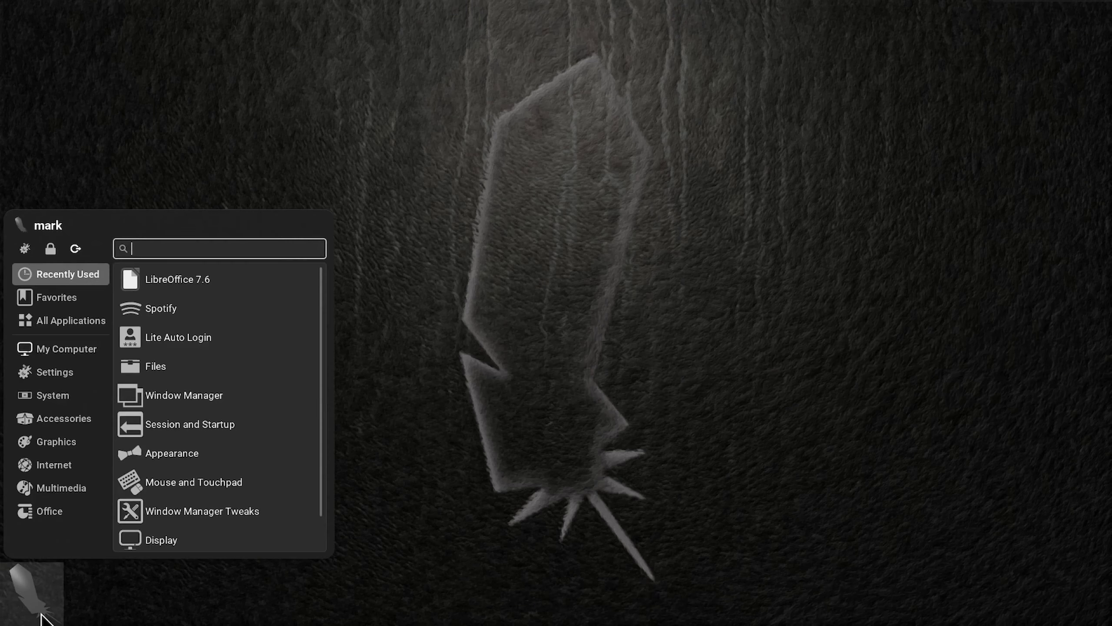
{"action": "left_click", "coordinate": [75, 249]}
{"action": "left_click", "coordinate": [627, 261]}
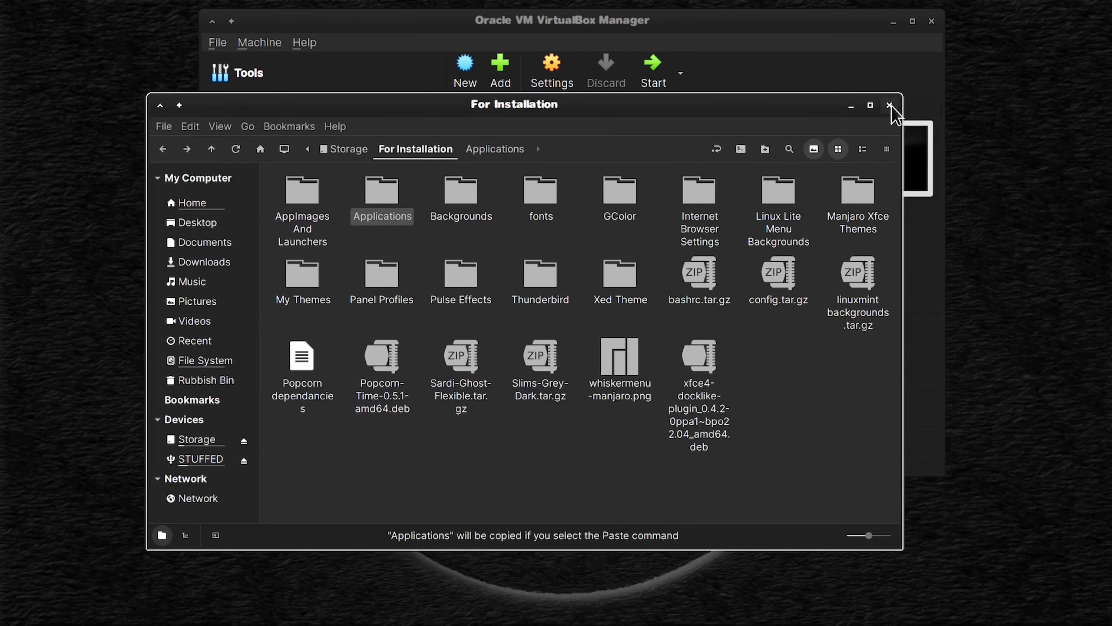
{"action": "left_click", "coordinate": [886, 104]}
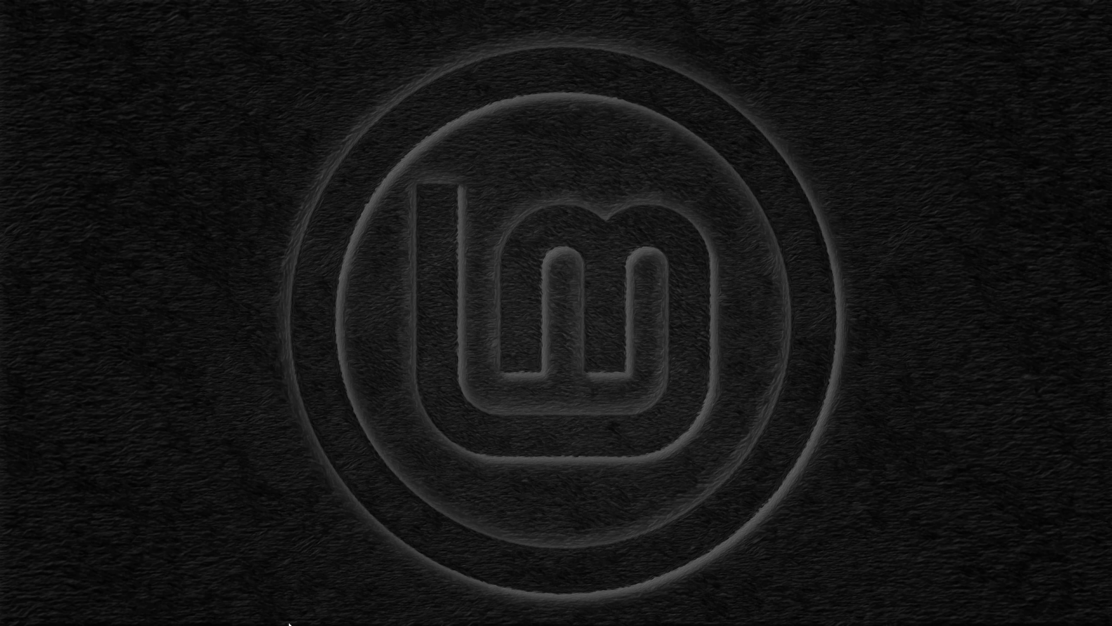
Step: Open Brave on the host desktop and search the web for "xed text editor deb file"
{"action": "mouse_move", "coordinate": [289, 624]}
{"action": "left_click", "coordinate": [259, 611]}
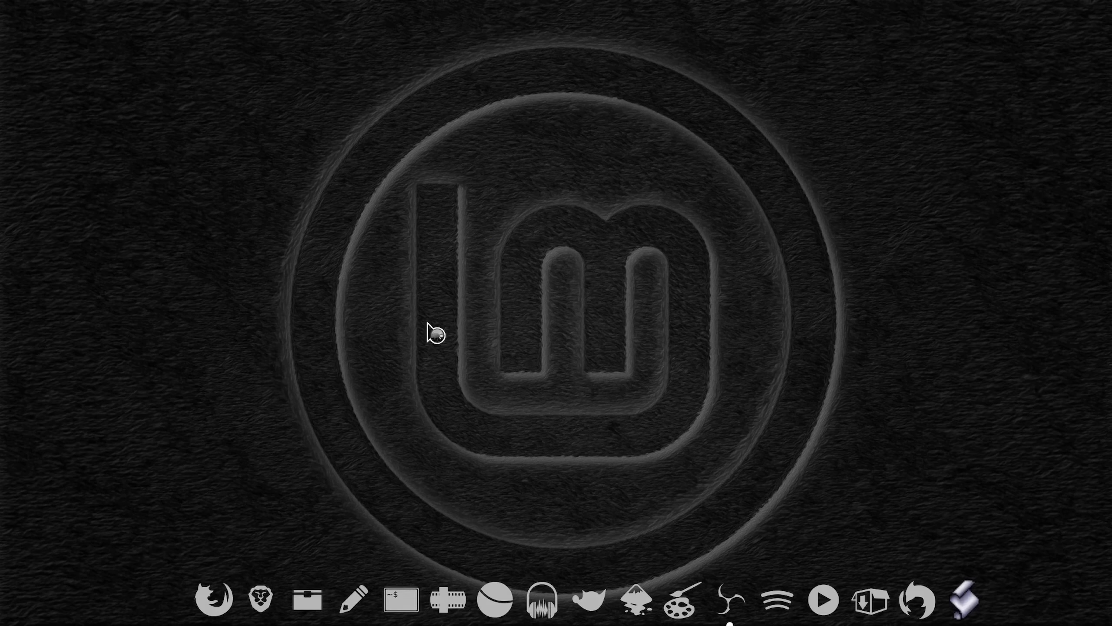
{"action": "left_click", "coordinate": [411, 156]}
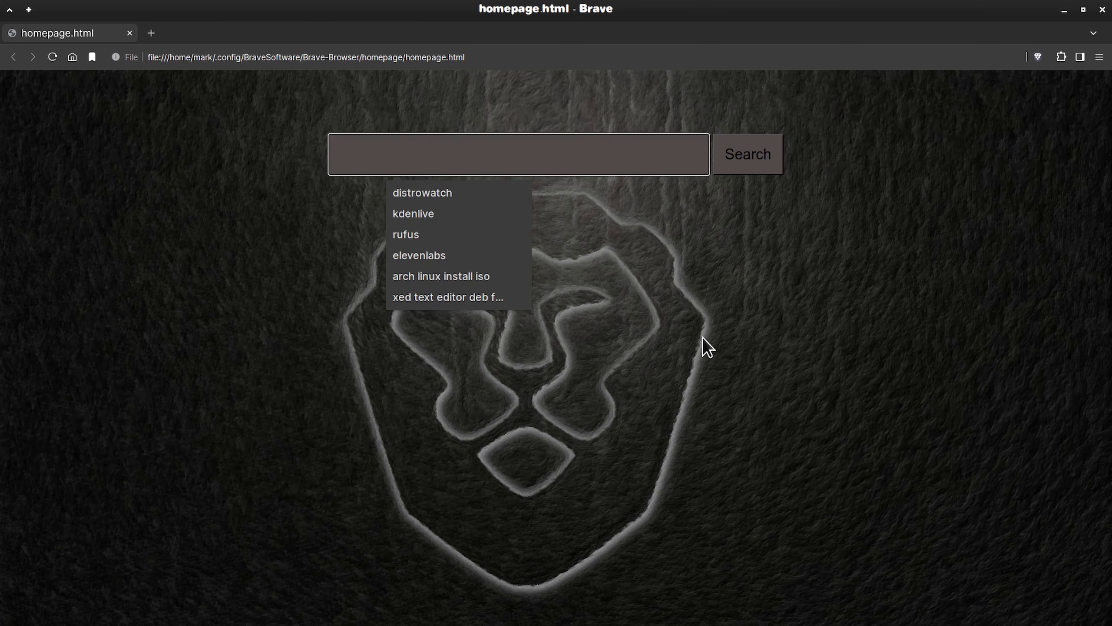
{"action": "type", "text": "xed text editor deb file"}
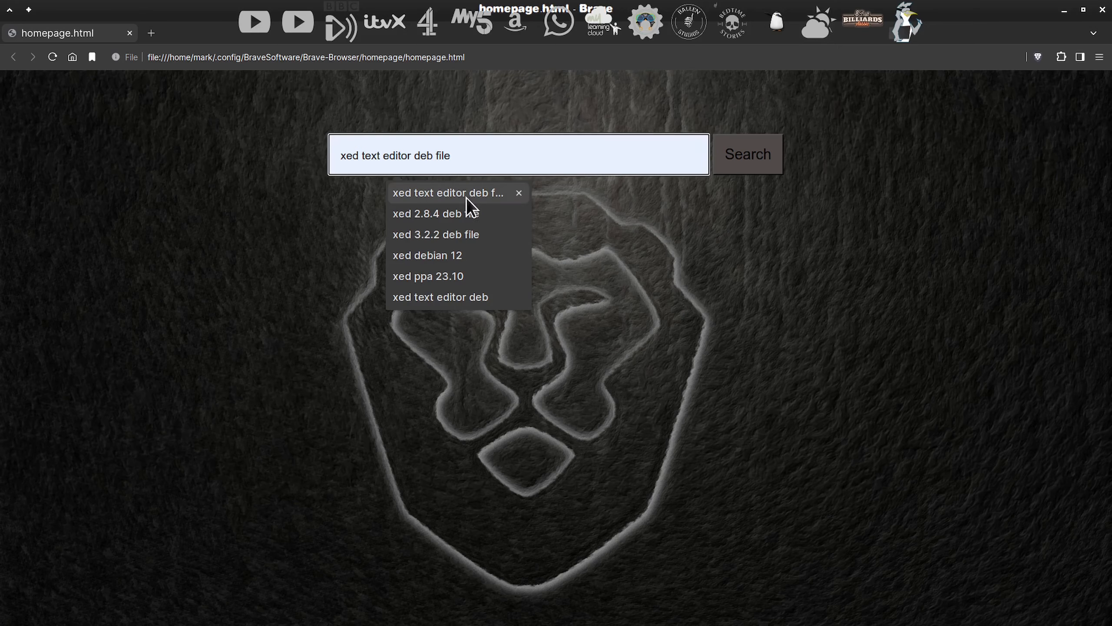
{"action": "left_click", "coordinate": [466, 197]}
Step: Open the pkgs.org Xed download result, solve the dog image captcha, and look through the listed distributions
{"action": "scroll", "coordinate": [649, 416], "scroll_direction": "down", "scroll_amount": 4}
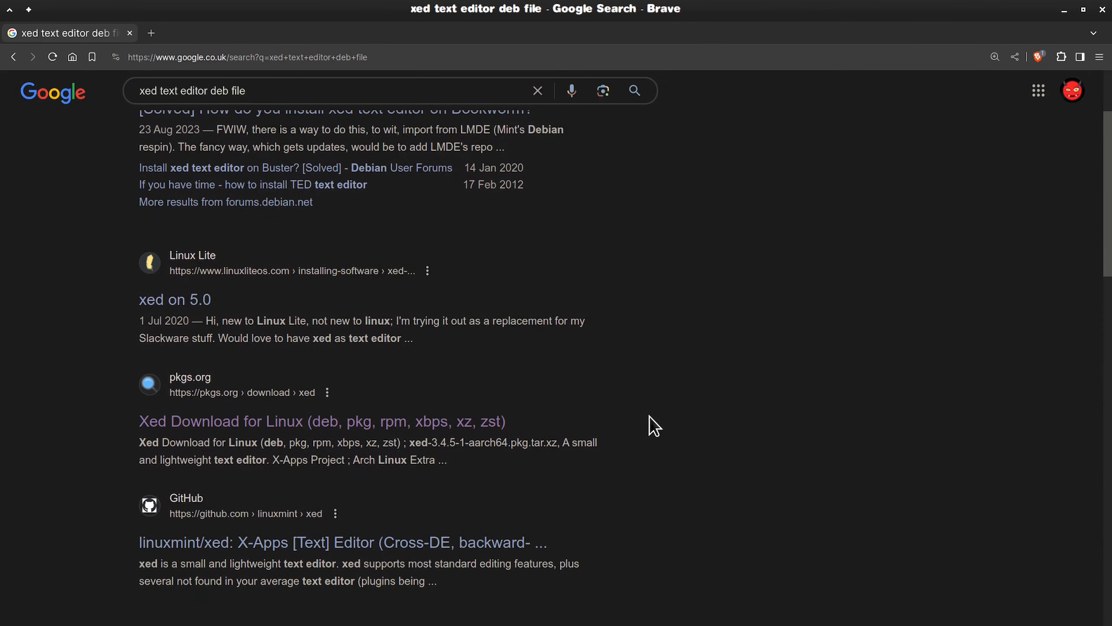
{"action": "left_click", "coordinate": [333, 346]}
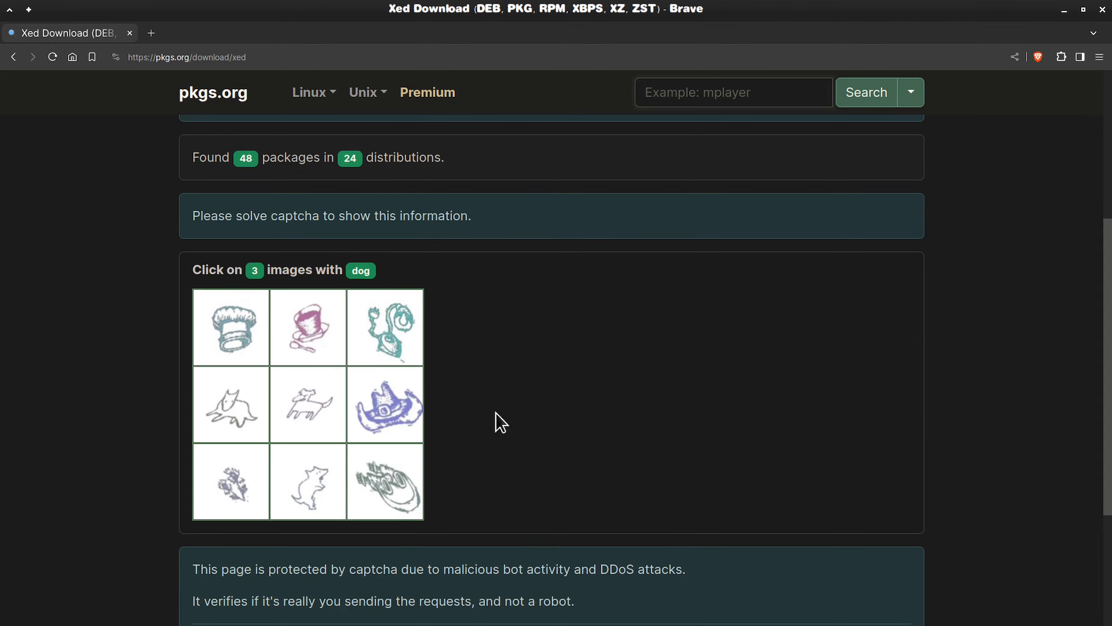
{"action": "left_click", "coordinate": [235, 405]}
{"action": "left_click", "coordinate": [292, 403]}
{"action": "left_click", "coordinate": [314, 456]}
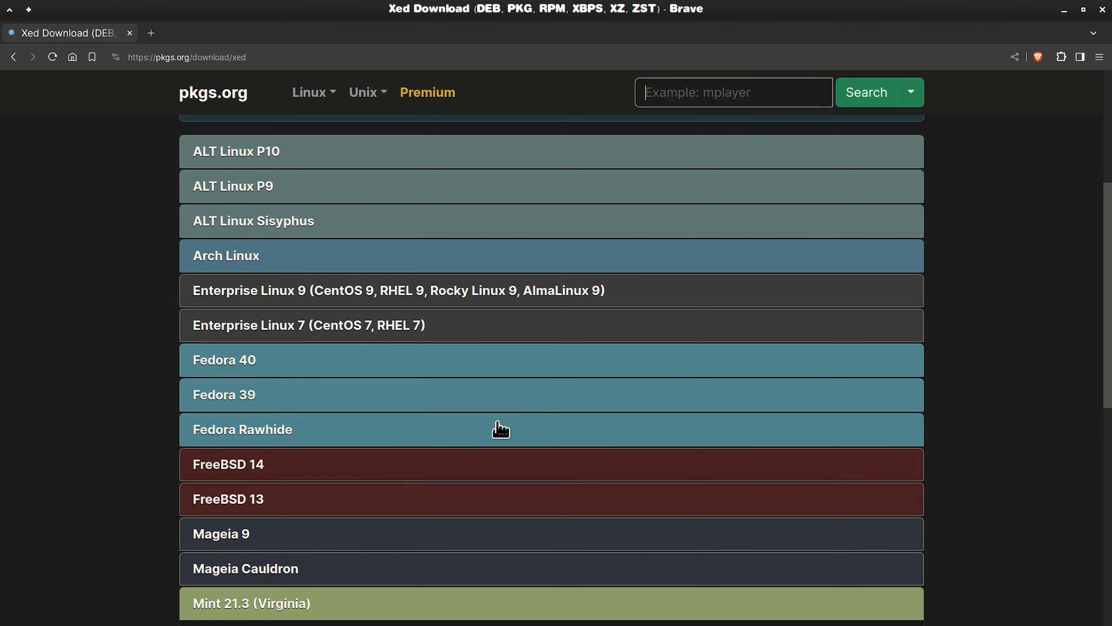
{"action": "scroll", "coordinate": [723, 416], "scroll_direction": "down", "scroll_amount": 4}
{"action": "scroll", "coordinate": [720, 415], "scroll_direction": "up", "scroll_amount": 8}
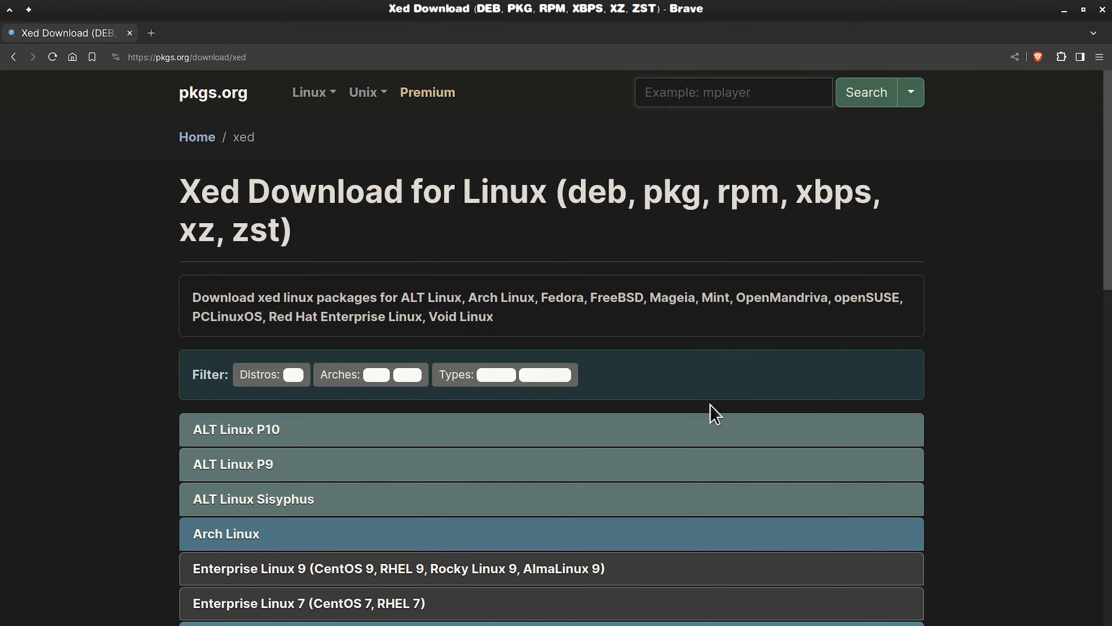
Step: Search pkgs.org for xviewer
{"action": "left_click", "coordinate": [710, 99]}
{"action": "type", "text": "xviewer"}
{"action": "key", "text": "Return"}
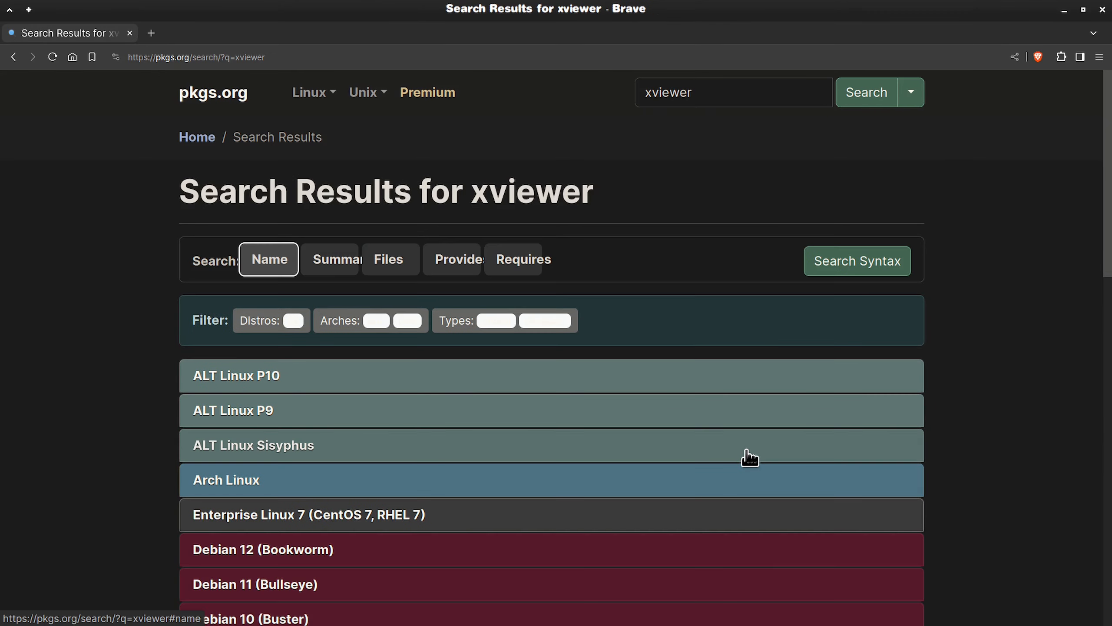
Step: Download gir1.2-xviewer-3.0_3.4.1+victoria_amd64.deb from the Mint 21.3 results via its binary package URL, saving it to Downloads
{"action": "scroll", "coordinate": [747, 455], "scroll_direction": "down", "scroll_amount": 5}
{"action": "scroll", "coordinate": [747, 458], "scroll_direction": "down", "scroll_amount": 6}
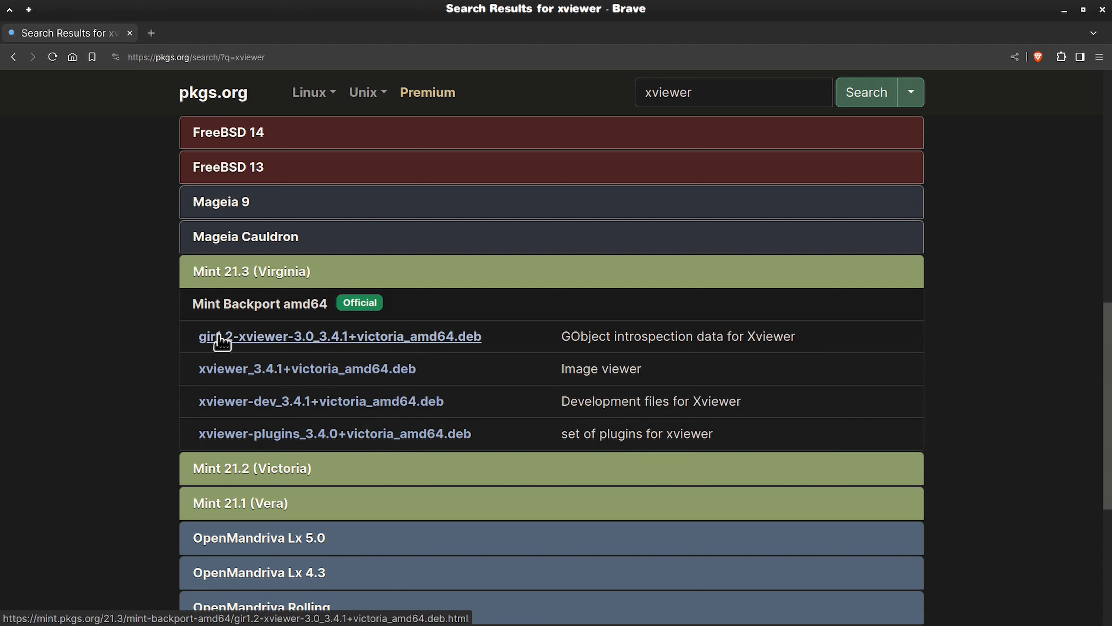
{"action": "left_click", "coordinate": [403, 335]}
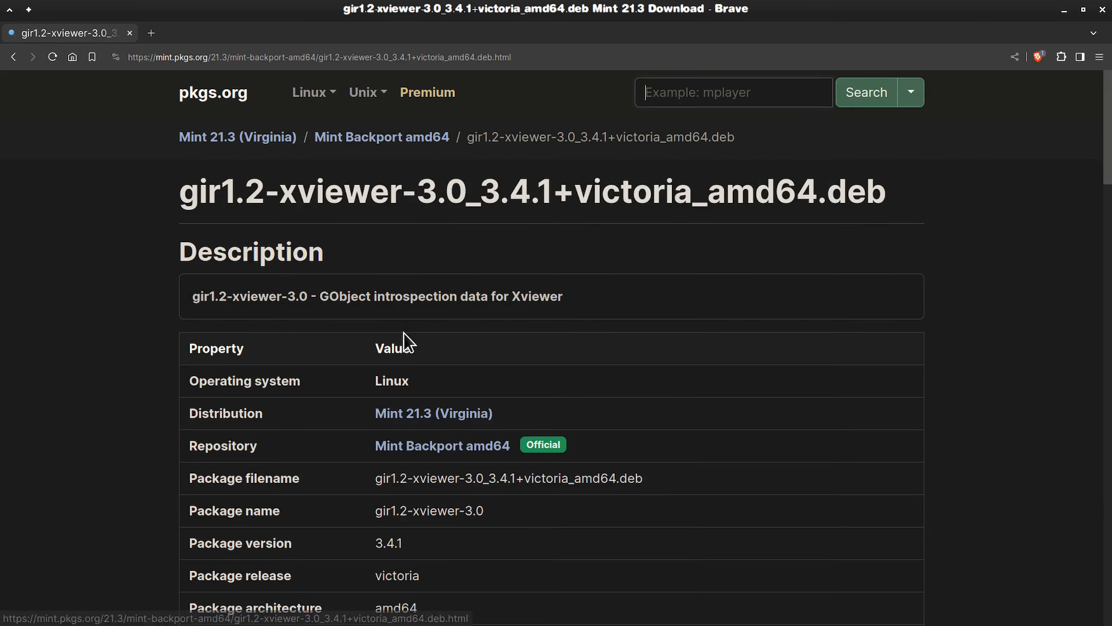
{"action": "scroll", "coordinate": [699, 400], "scroll_direction": "down", "scroll_amount": 10}
{"action": "scroll", "coordinate": [699, 400], "scroll_direction": "down", "scroll_amount": 2}
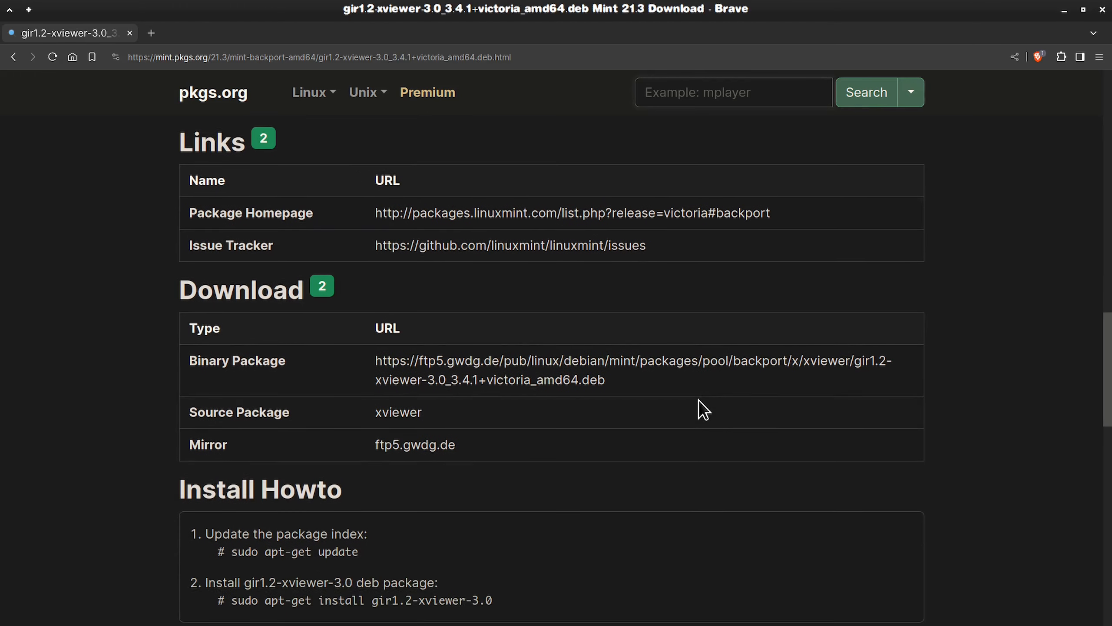
{"action": "left_click_drag", "start_coordinate": [606, 376], "coordinate": [504, 363]}
{"action": "right_click", "coordinate": [504, 363]}
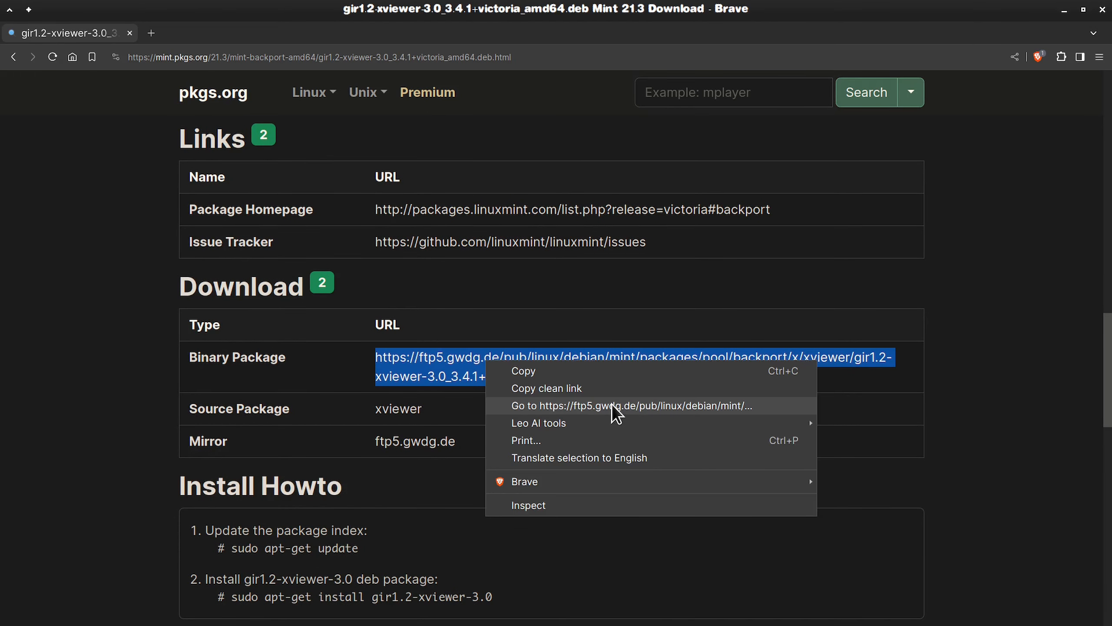
{"action": "left_click", "coordinate": [636, 404]}
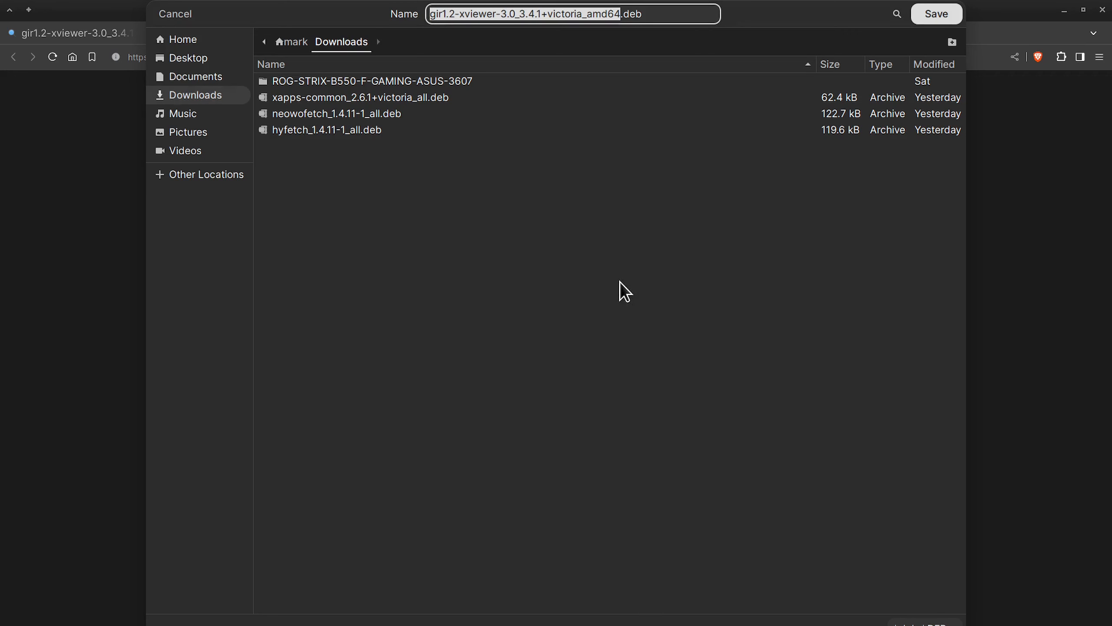
{"action": "left_click", "coordinate": [925, 18]}
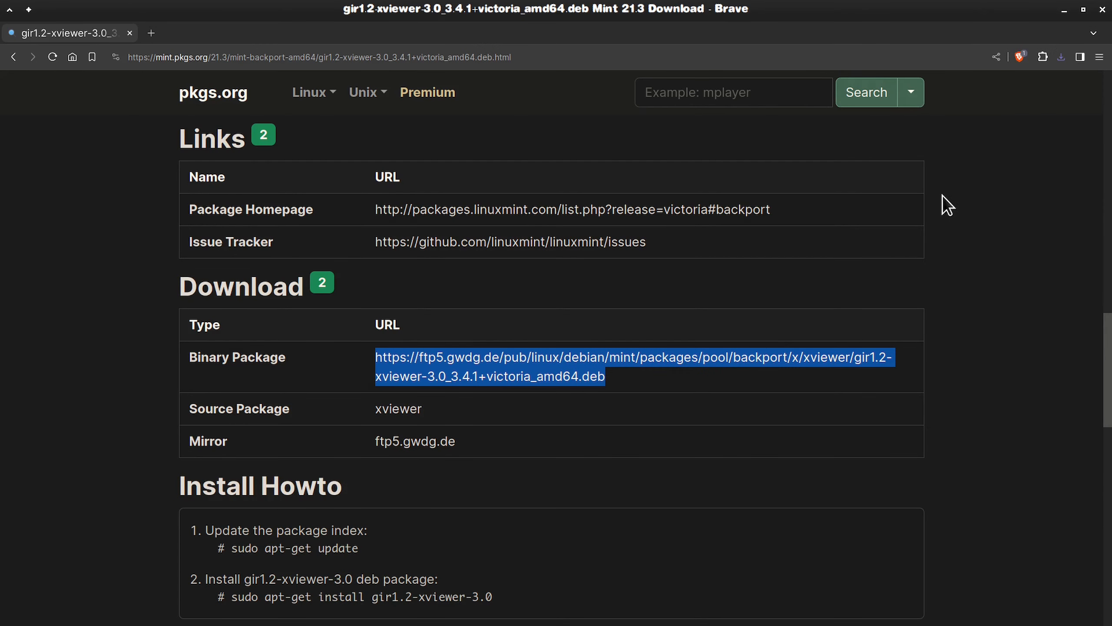
Step: Return to the xviewer results and download the Mint 21.3 xviewer-plugins_3.4.0+victoria_amd64.deb binary package to Downloads
{"action": "left_click", "coordinate": [13, 57]}
{"action": "scroll", "coordinate": [586, 380], "scroll_direction": "down", "scroll_amount": 12}
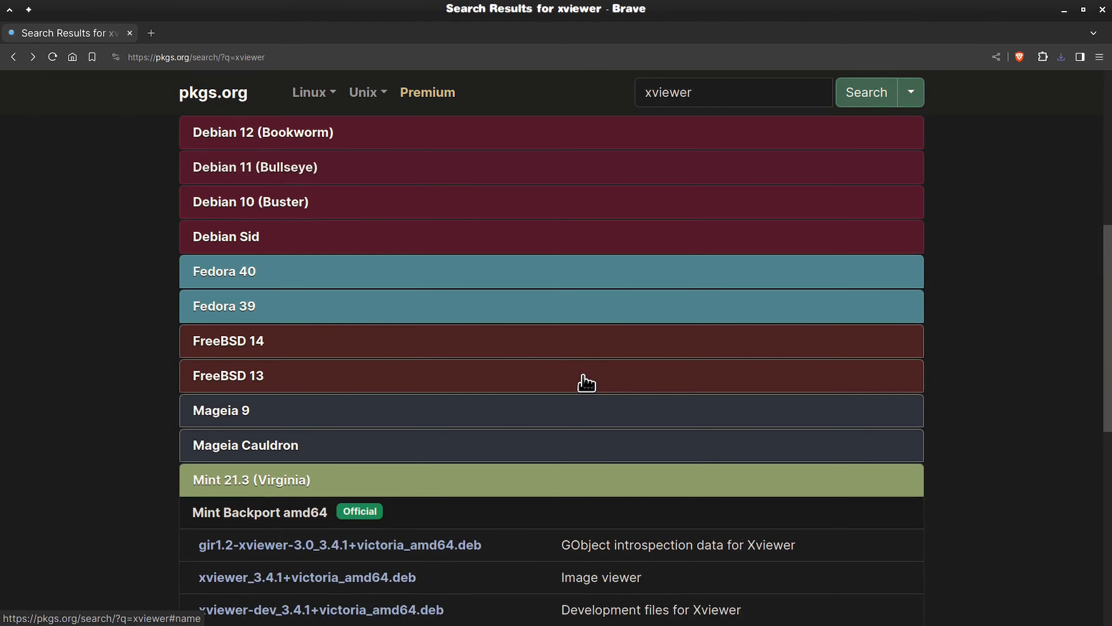
{"action": "scroll", "coordinate": [584, 382], "scroll_direction": "down", "scroll_amount": 2}
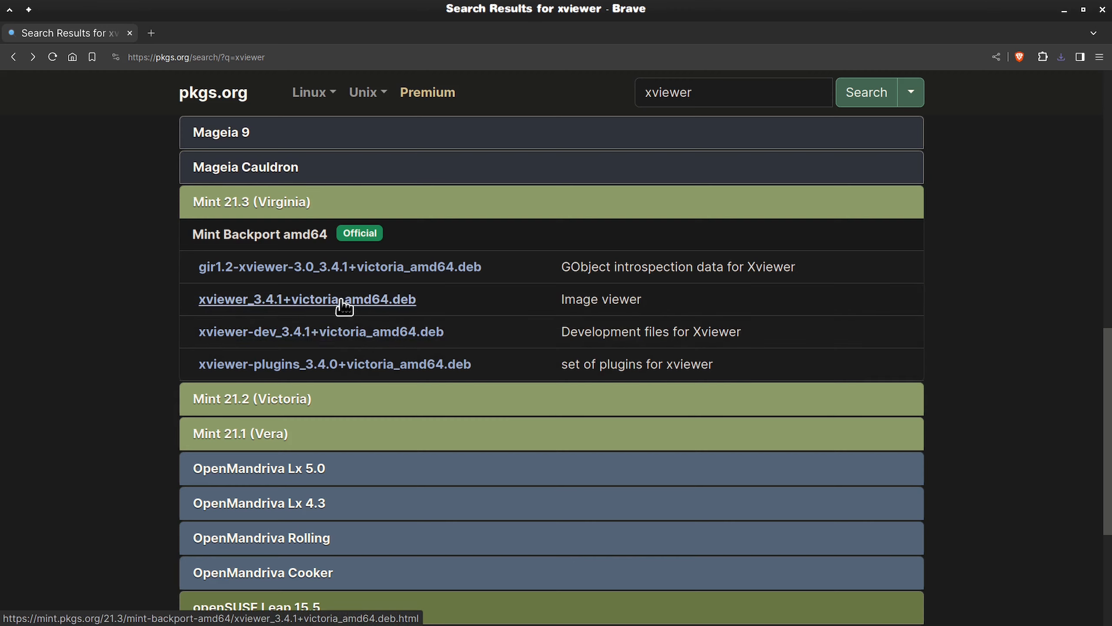
{"action": "left_click", "coordinate": [368, 365]}
{"action": "scroll", "coordinate": [676, 418], "scroll_direction": "down", "scroll_amount": 10}
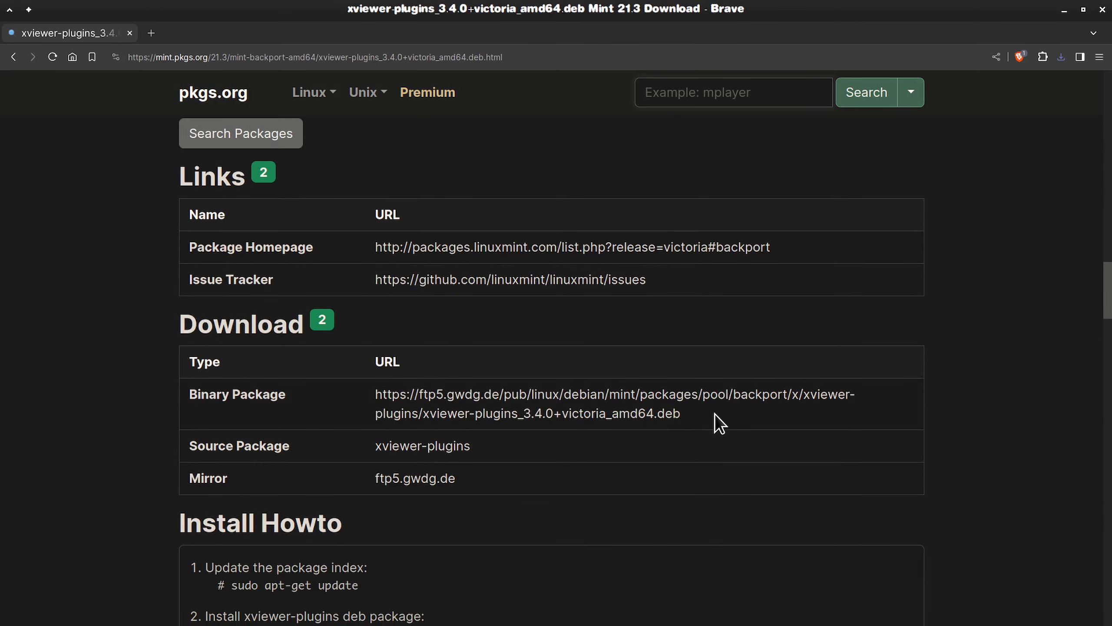
{"action": "left_click_drag", "start_coordinate": [703, 413], "coordinate": [381, 404]}
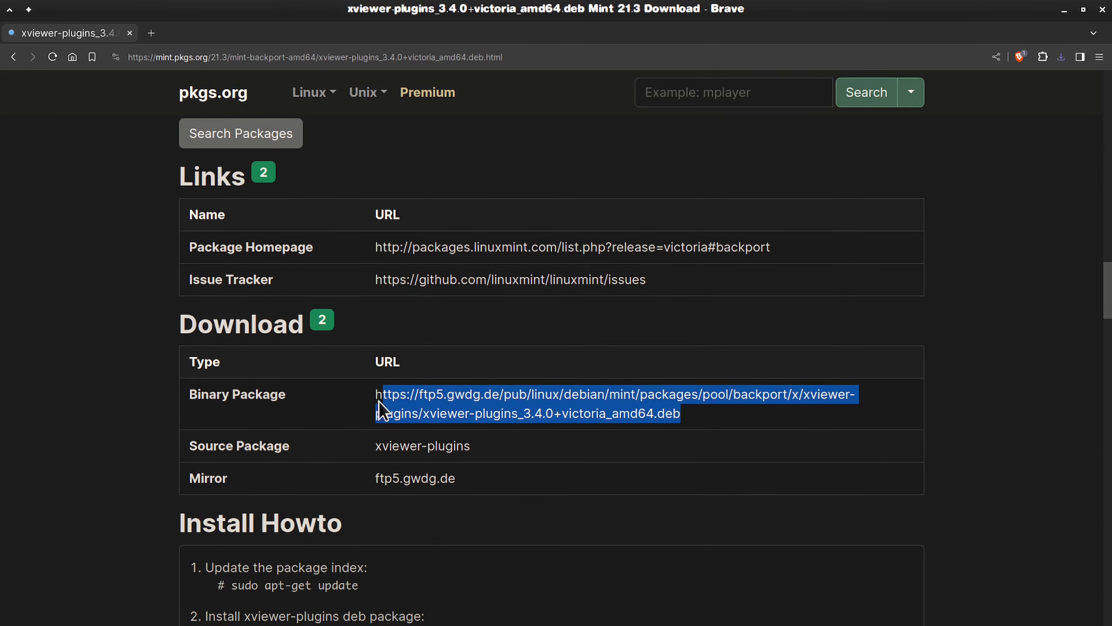
{"action": "right_click", "coordinate": [530, 392]}
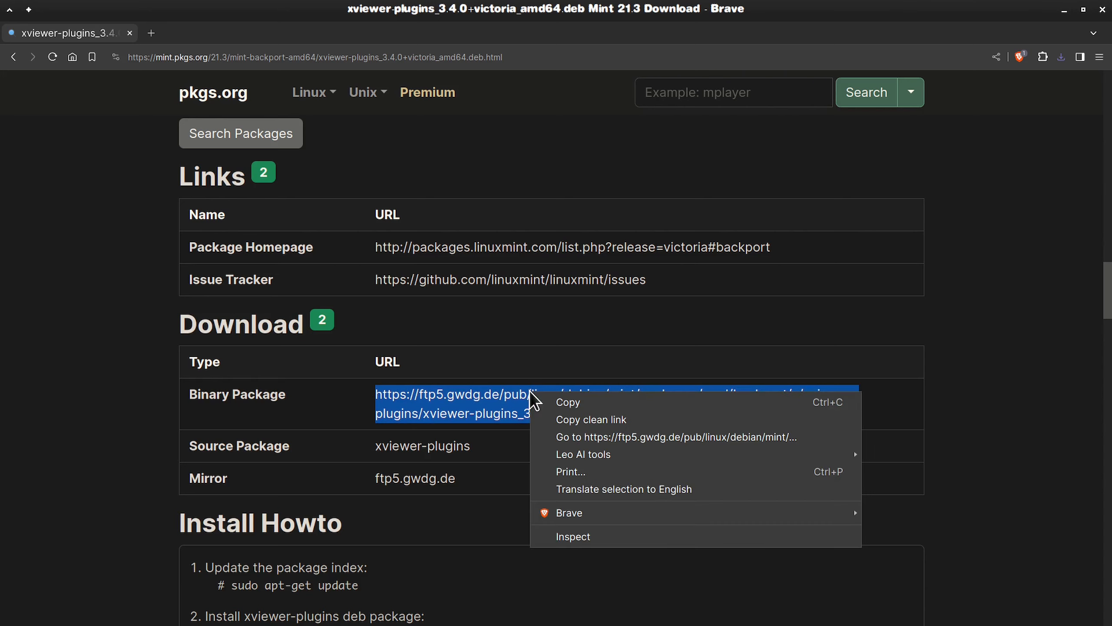
{"action": "left_click", "coordinate": [637, 437]}
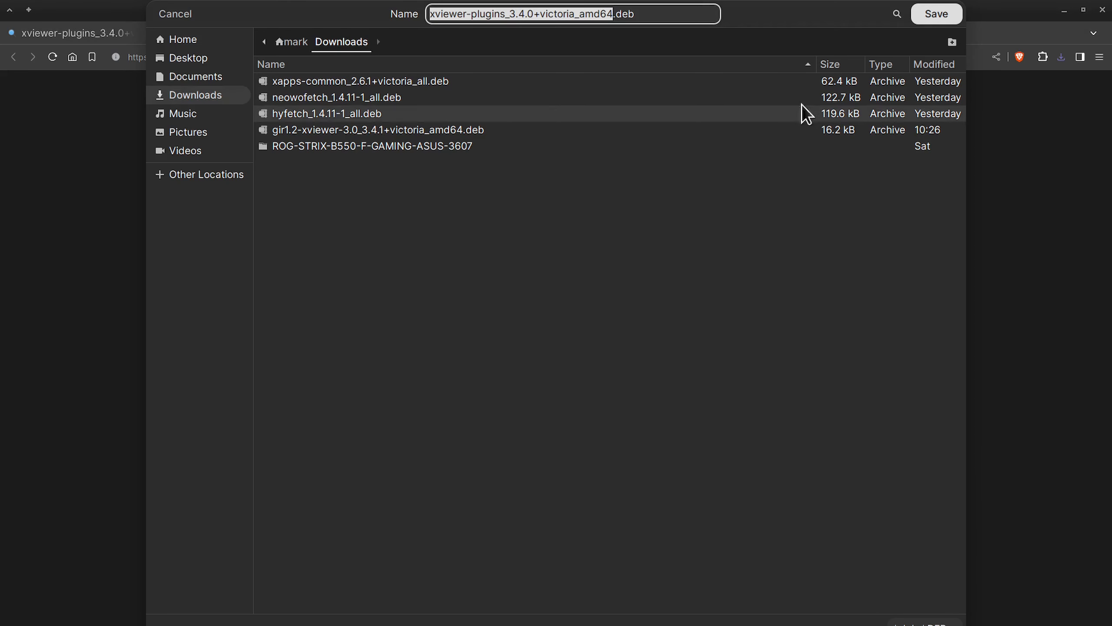
{"action": "left_click", "coordinate": [938, 16]}
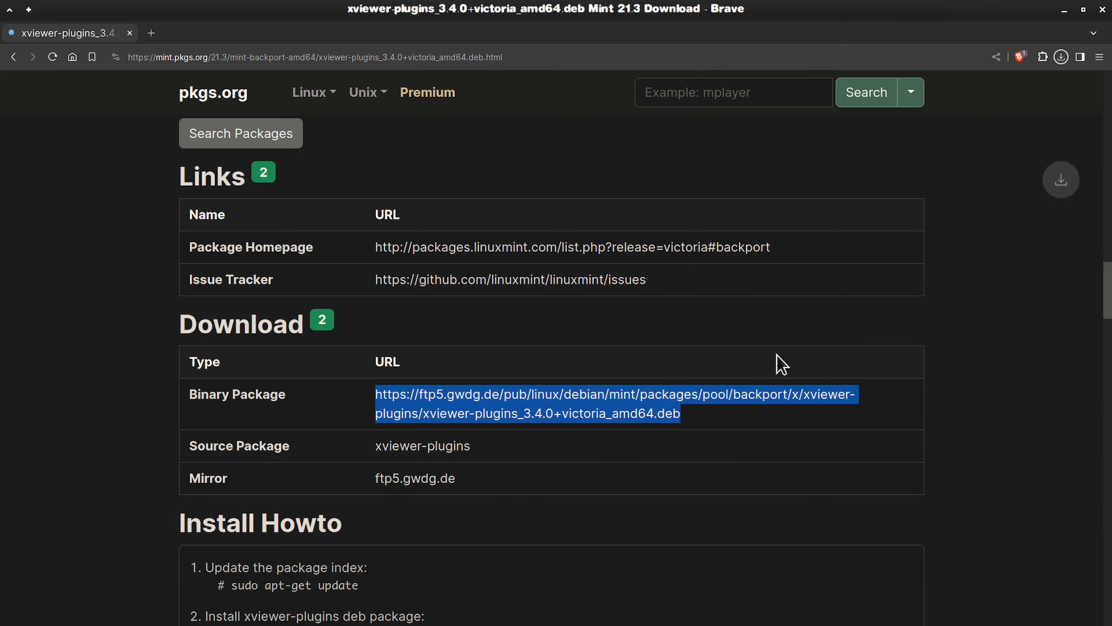
Step: Return to the xviewer results, download the Mint 21.3 xviewer_3.4.1+victoria_amd64.deb binary package to Downloads, and close the browser
{"action": "left_click", "coordinate": [14, 56]}
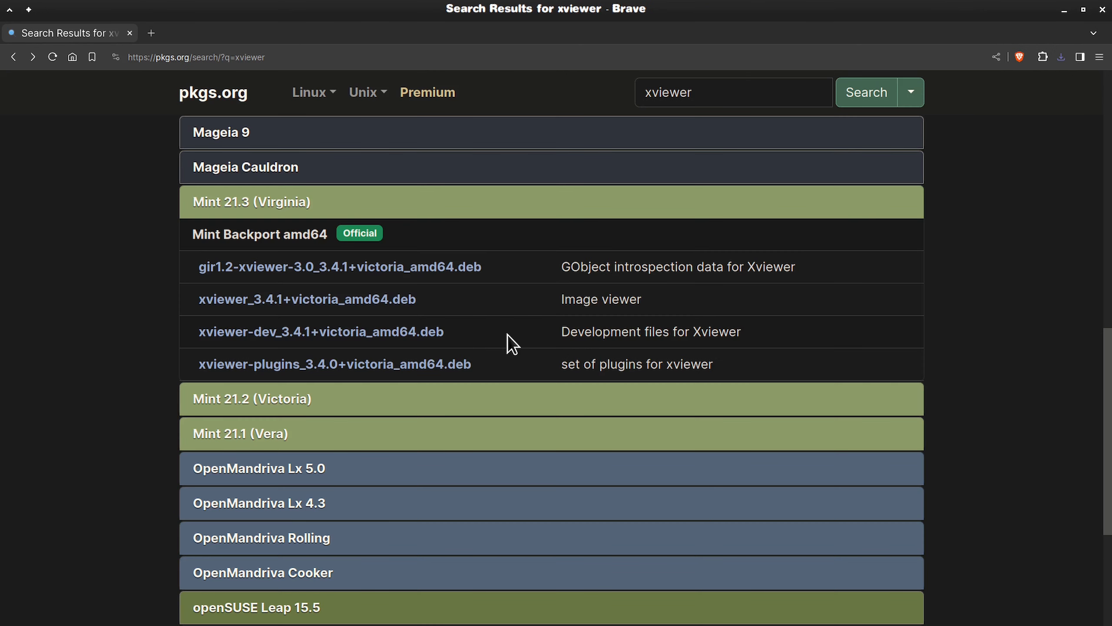
{"action": "left_click", "coordinate": [354, 299]}
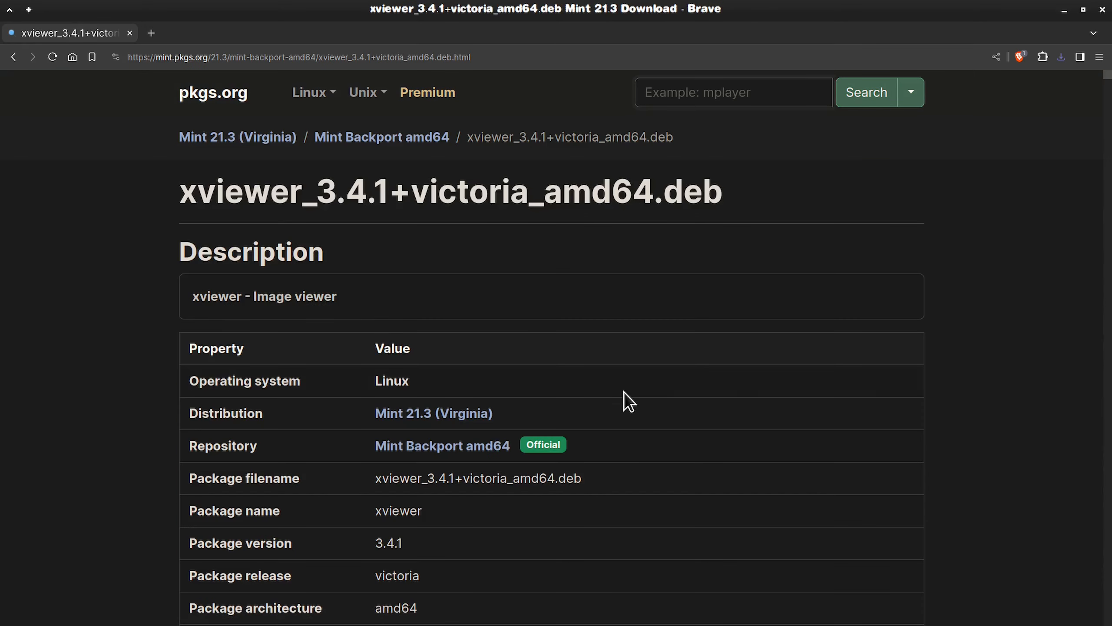
{"action": "scroll", "coordinate": [627, 389], "scroll_direction": "down", "scroll_amount": 10}
{"action": "scroll", "coordinate": [627, 390], "scroll_direction": "down", "scroll_amount": 8}
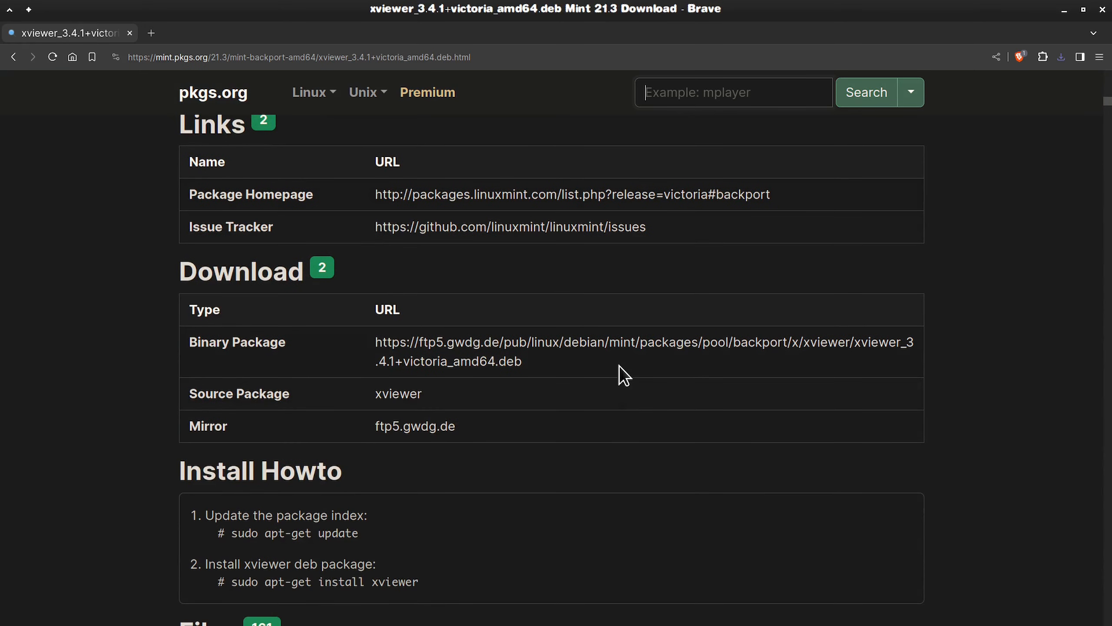
{"action": "left_click_drag", "start_coordinate": [522, 362], "coordinate": [367, 348]}
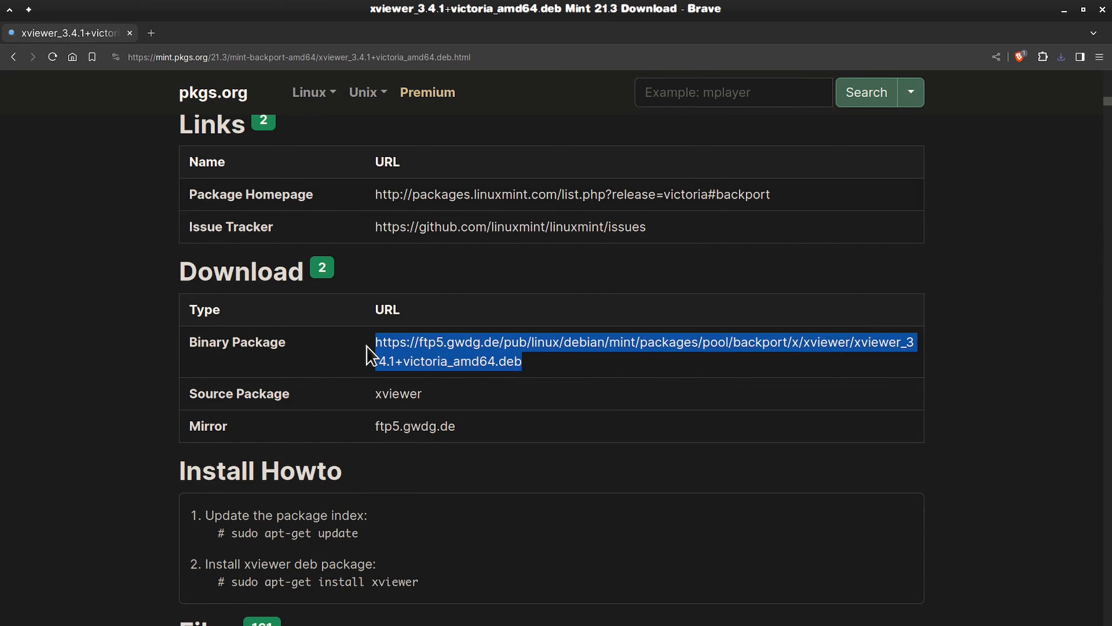
{"action": "right_click", "coordinate": [478, 346]}
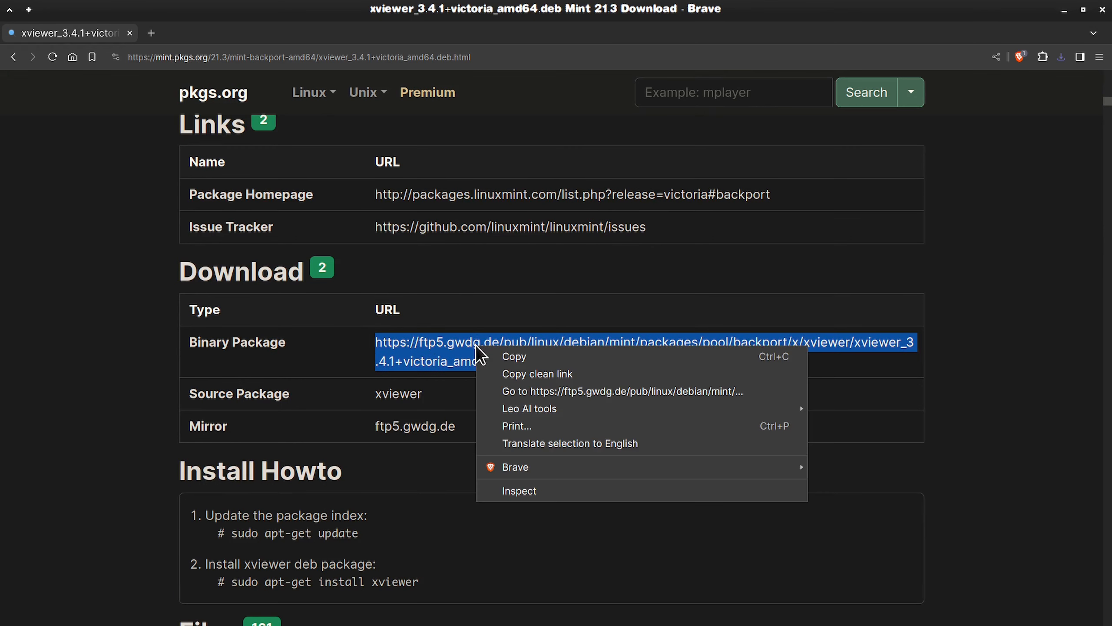
{"action": "left_click", "coordinate": [586, 392]}
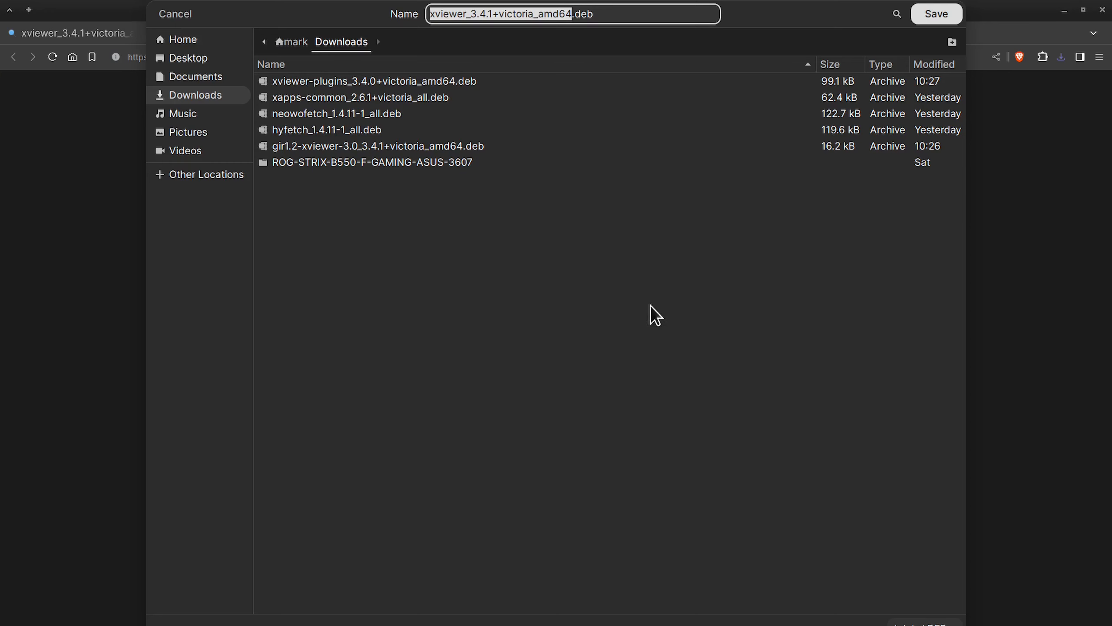
{"action": "left_click", "coordinate": [941, 15]}
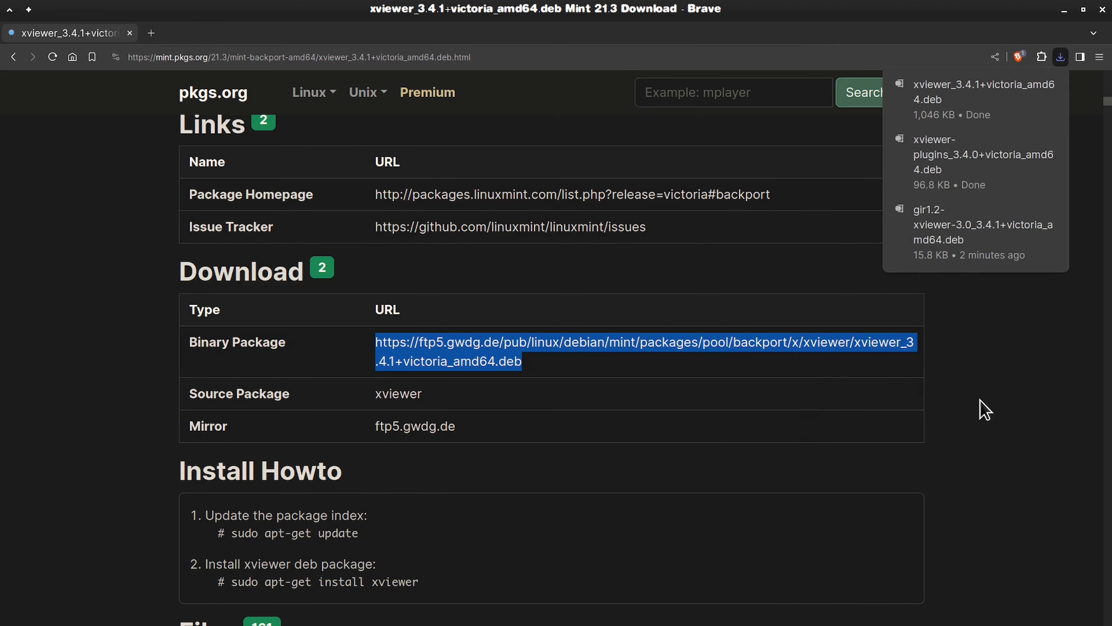
{"action": "left_click", "coordinate": [1030, 369]}
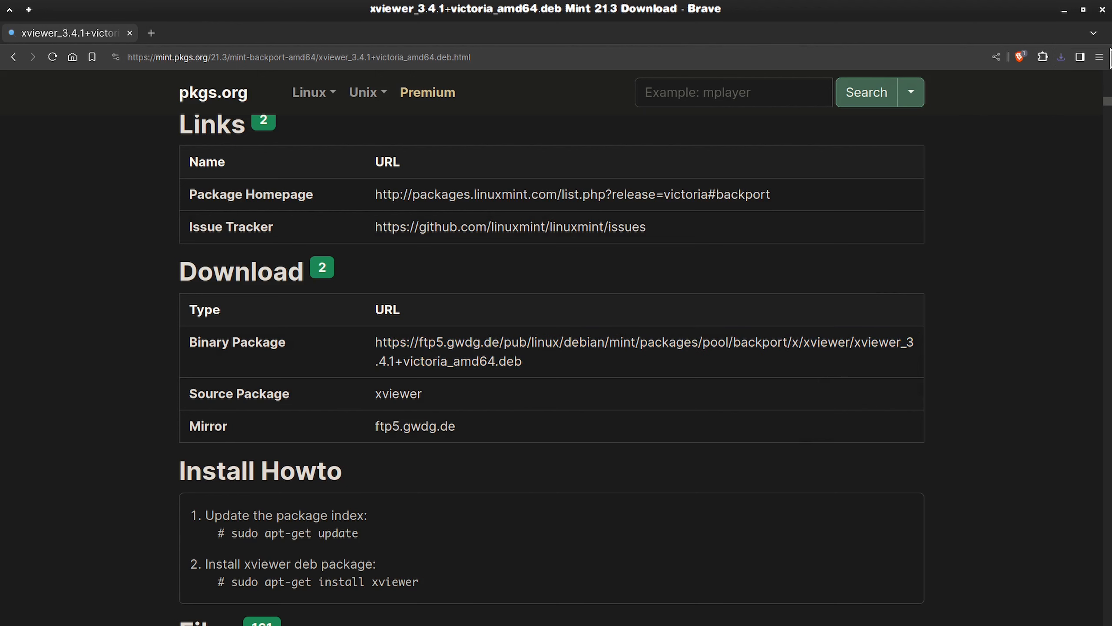
{"action": "left_click", "coordinate": [1104, 13]}
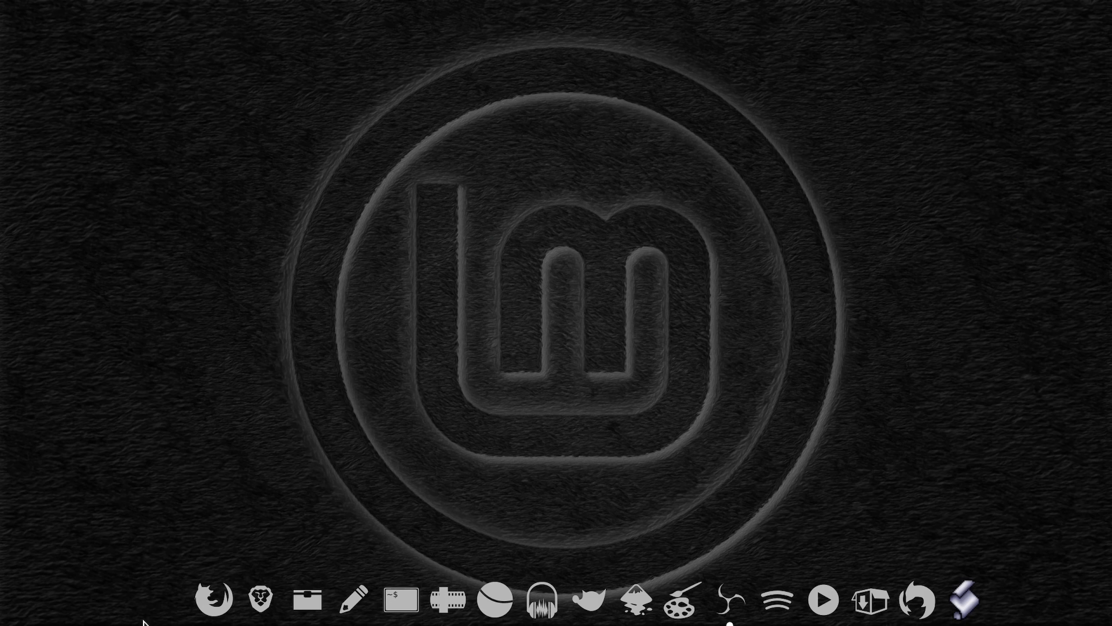
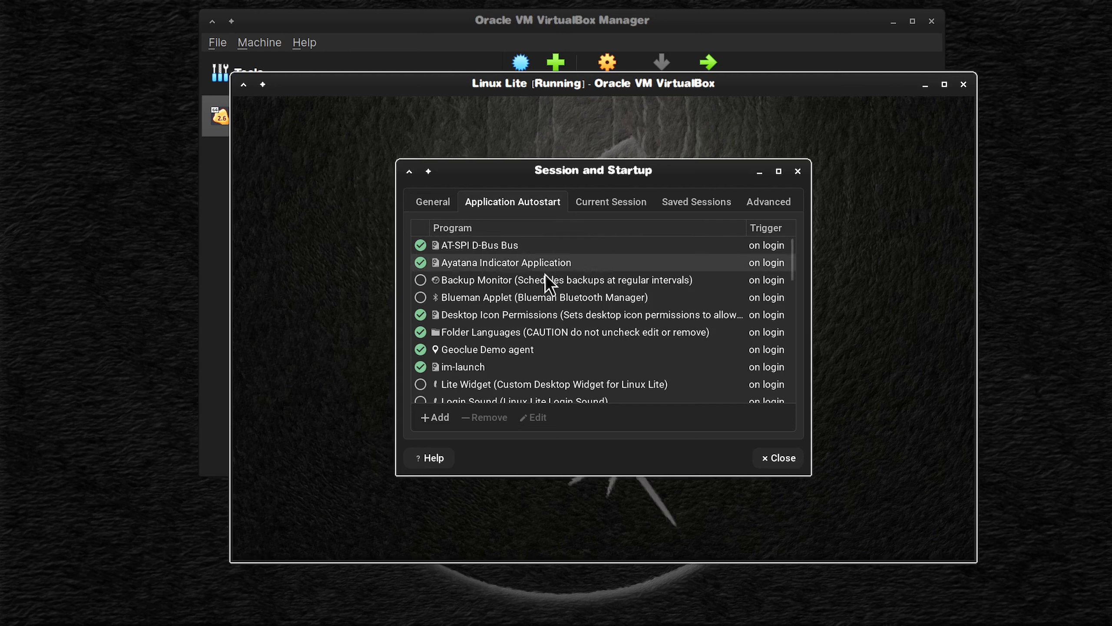
Step: Disable Ayatana Indicator Application in the login autostart list and close Session and Startup
{"action": "left_click", "coordinate": [422, 262]}
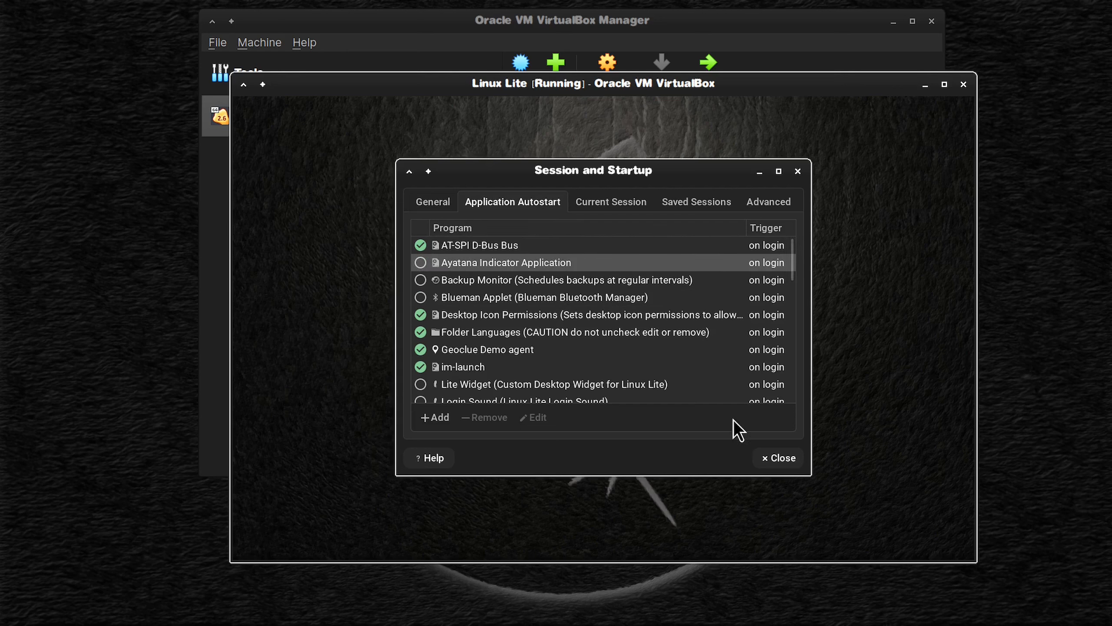
{"action": "left_click", "coordinate": [797, 456]}
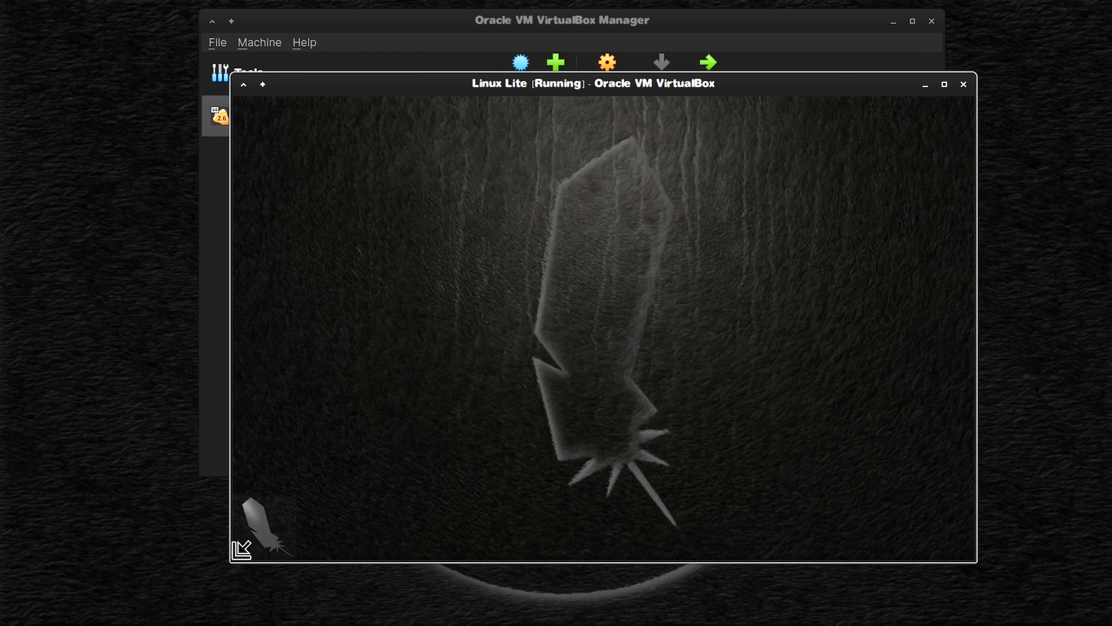
Step: In Default Applications, set the File Manager utility to the custom program nemo-desktop from /usr/bin
{"action": "left_click", "coordinate": [245, 545]}
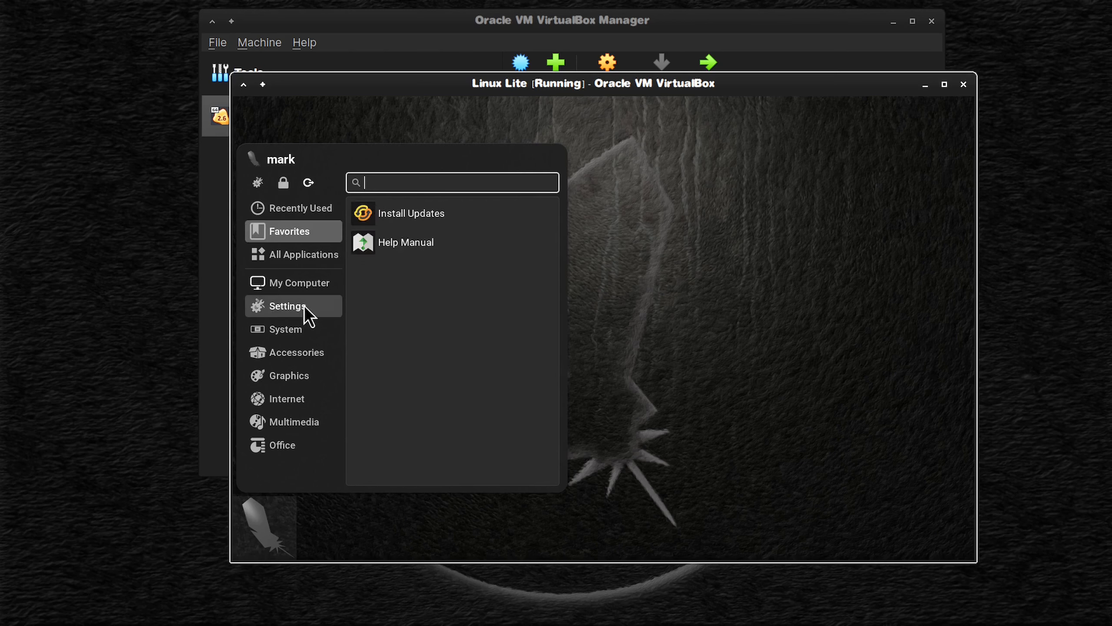
{"action": "mouse_move", "coordinate": [304, 305]}
{"action": "left_click", "coordinate": [426, 414]}
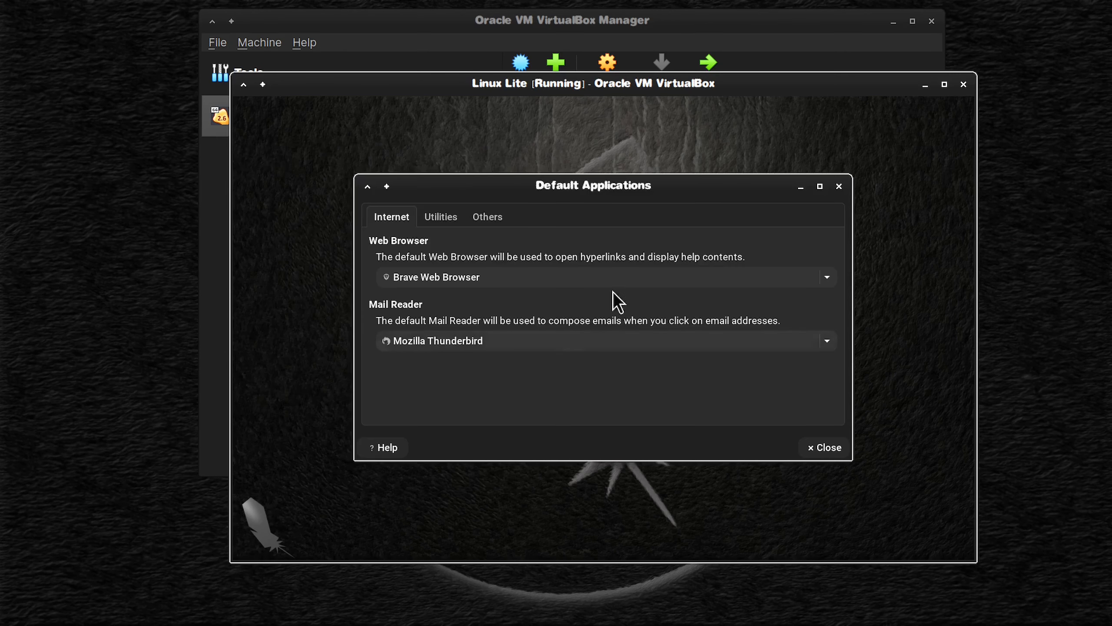
{"action": "key", "text": "ctrl+Page_Down"}
{"action": "left_click", "coordinate": [827, 277]}
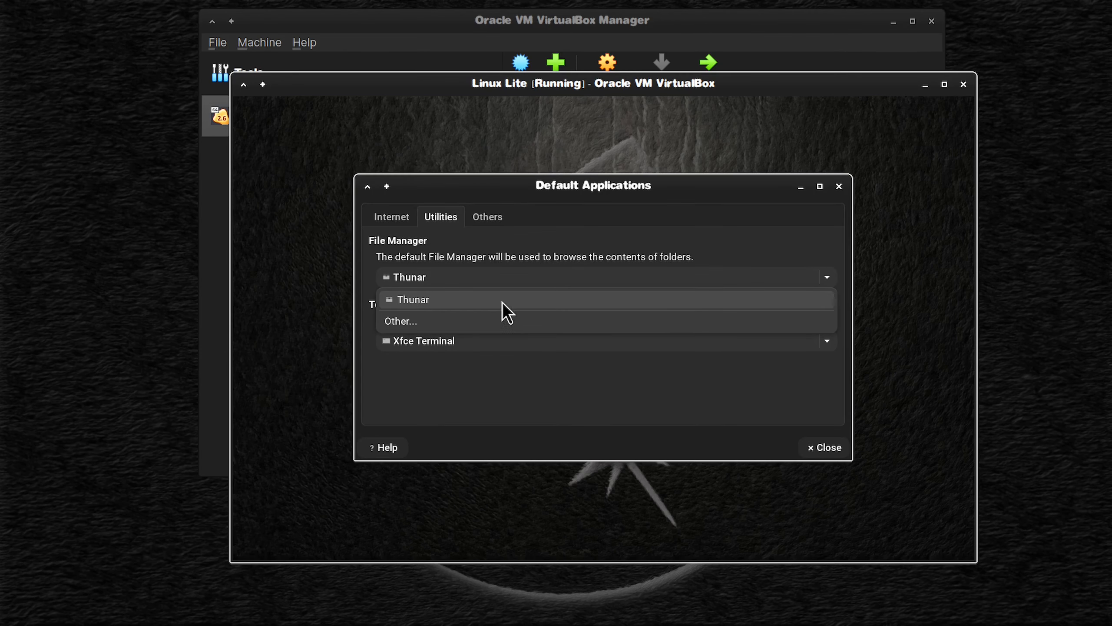
{"action": "left_click", "coordinate": [458, 322]}
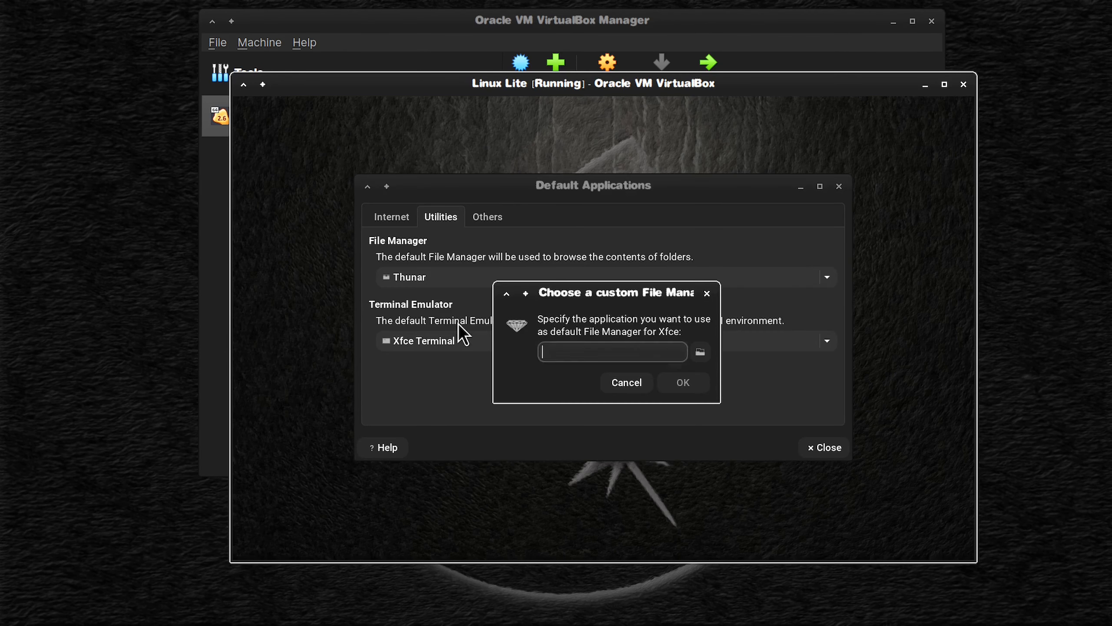
{"action": "left_click", "coordinate": [701, 352]}
{"action": "scroll", "coordinate": [461, 227], "scroll_direction": "down", "scroll_amount": 5}
{"action": "scroll", "coordinate": [461, 228], "scroll_direction": "down", "scroll_amount": 15}
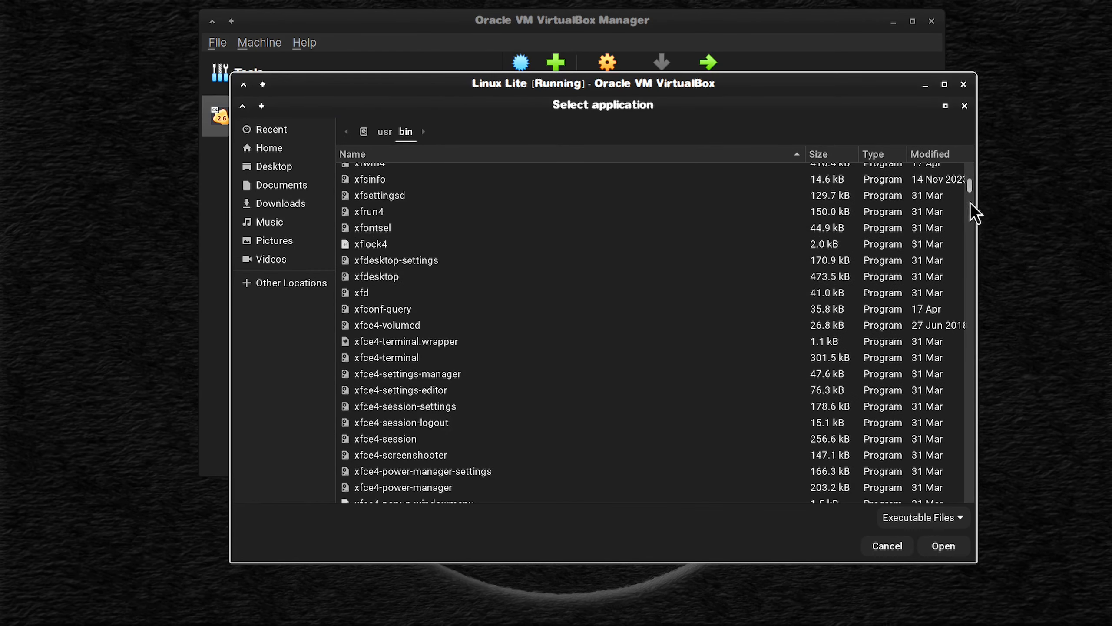
{"action": "left_click_drag", "start_coordinate": [968, 203], "coordinate": [968, 338]}
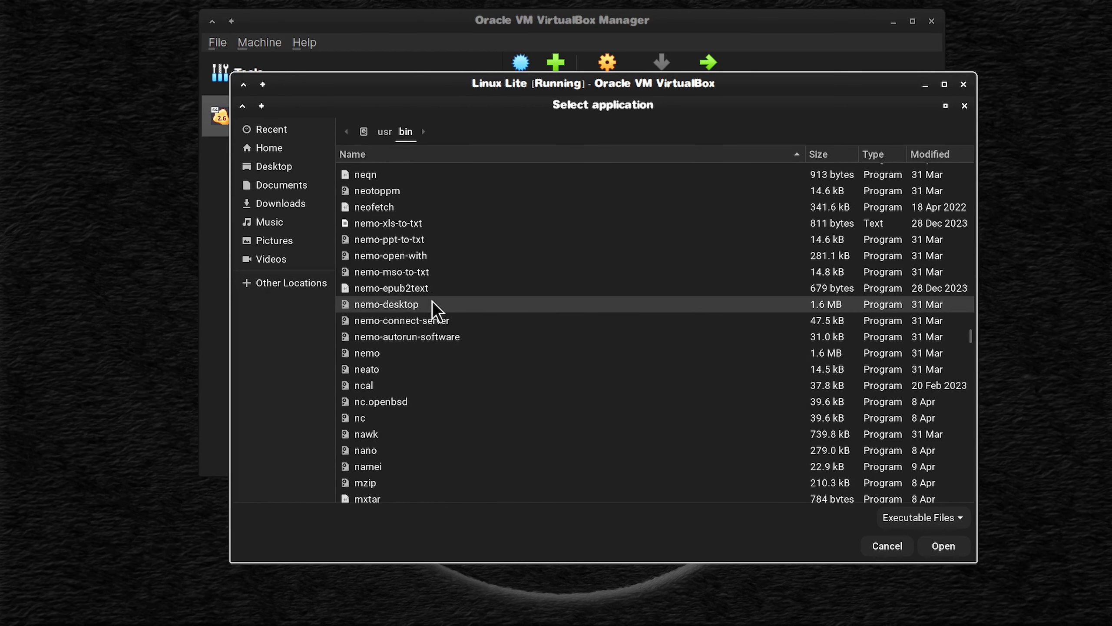
{"action": "left_click", "coordinate": [417, 306]}
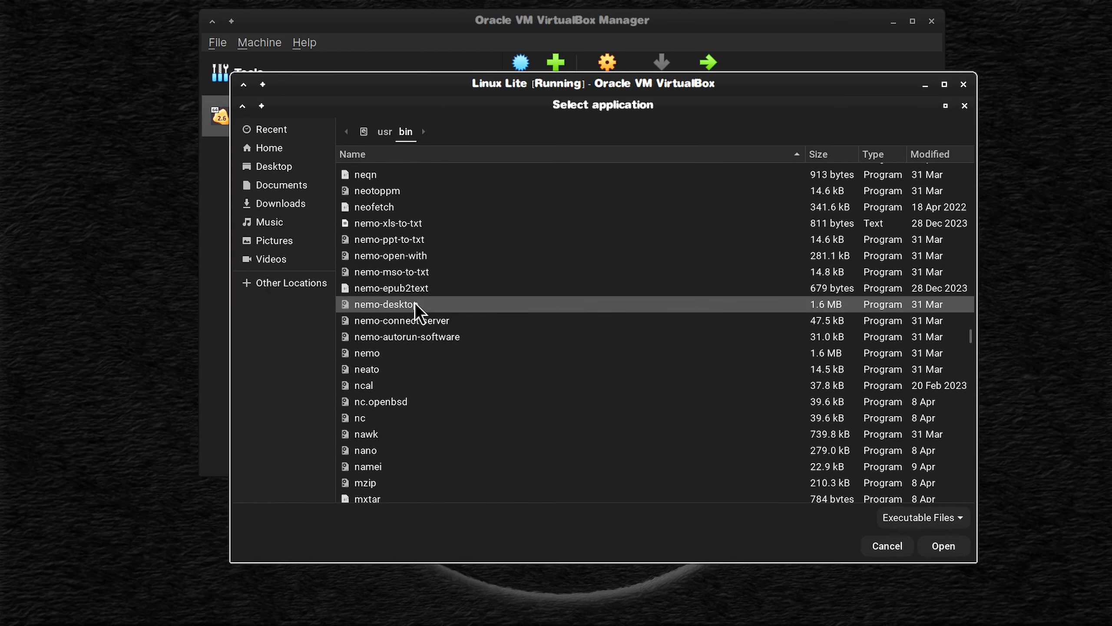
{"action": "left_click", "coordinate": [943, 546]}
{"action": "left_click", "coordinate": [696, 386]}
{"action": "key", "text": "Escape"}
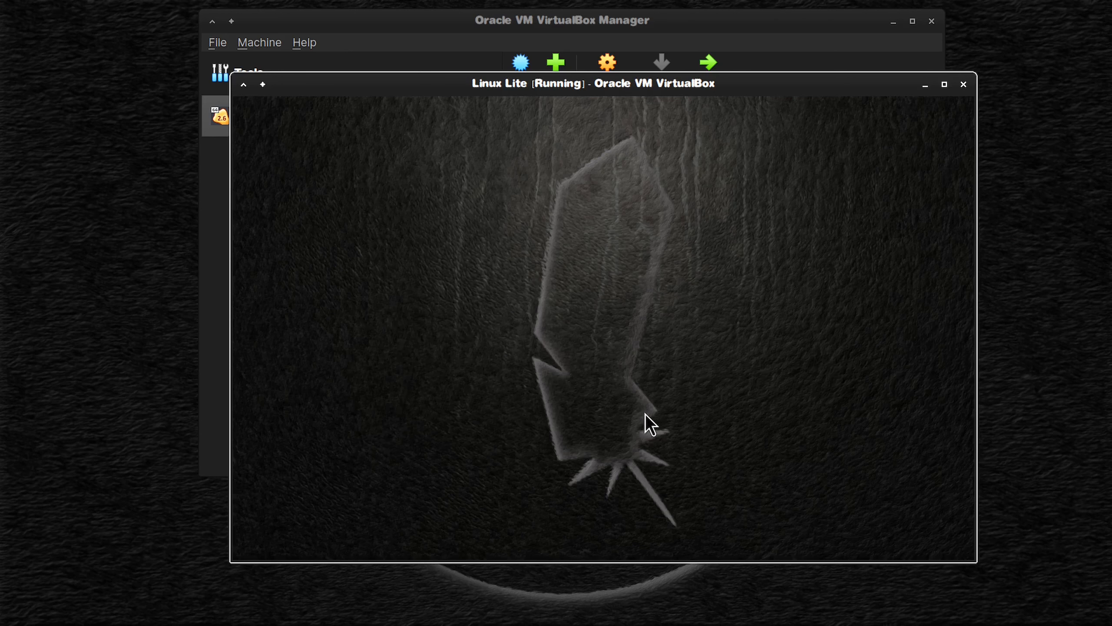
{"action": "left_click", "coordinate": [243, 551]}
{"action": "left_click", "coordinate": [308, 183]}
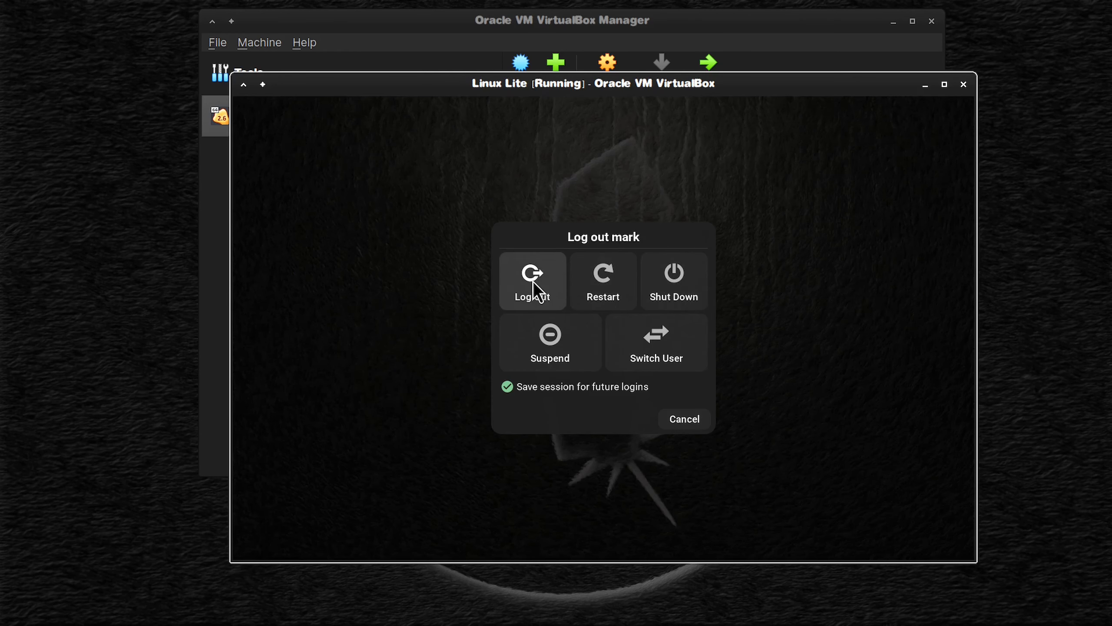
{"action": "left_click", "coordinate": [697, 420]}
Step: Disable automatic login with Lite Auto Login, authenticating with the account password, and close the tool
{"action": "left_click", "coordinate": [258, 538]}
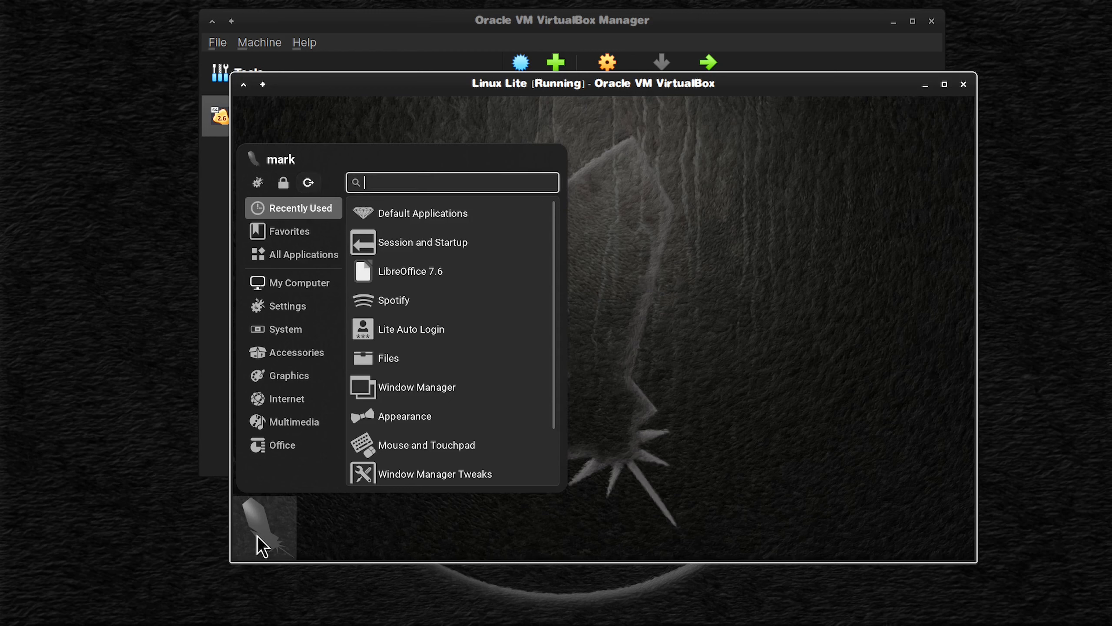
{"action": "left_click", "coordinate": [451, 335]}
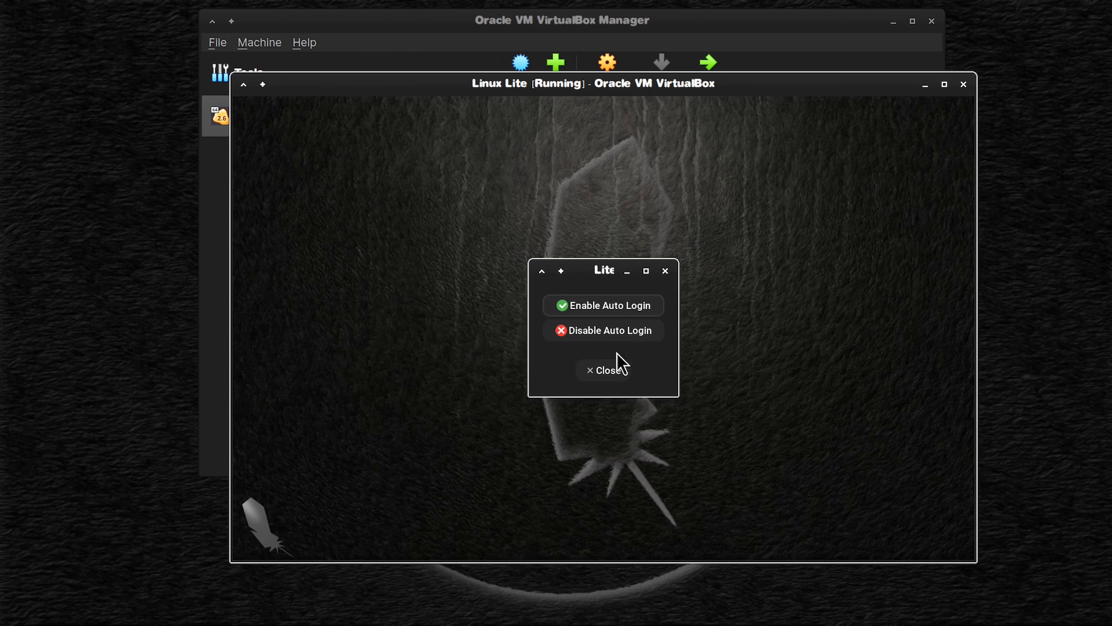
{"action": "left_click", "coordinate": [577, 332]}
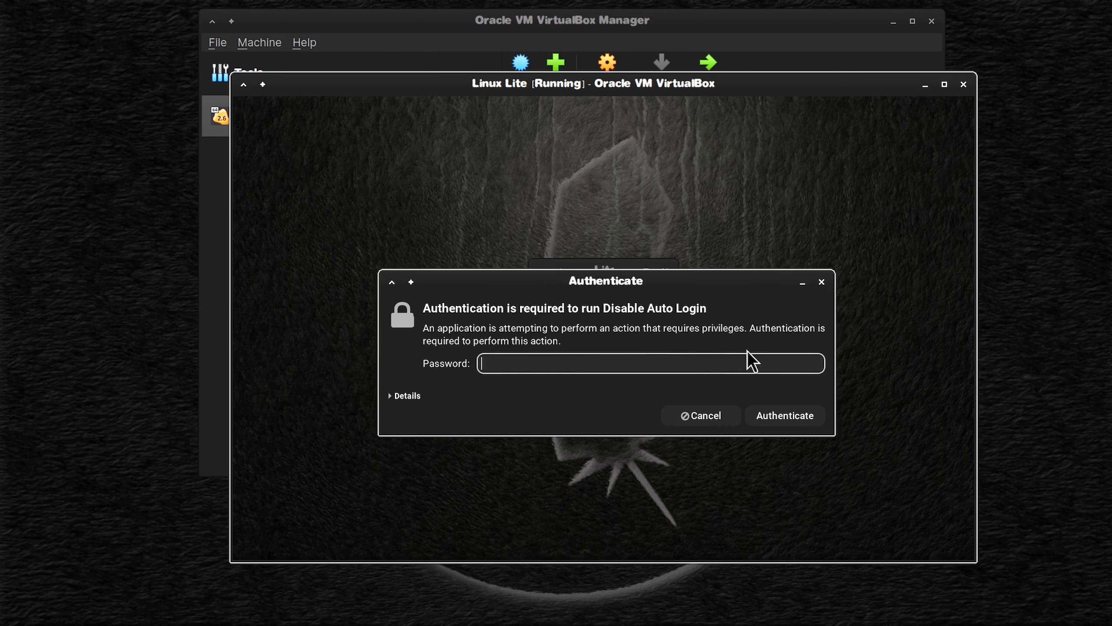
{"action": "type", "text": "******"}
{"action": "key", "text": "Return"}
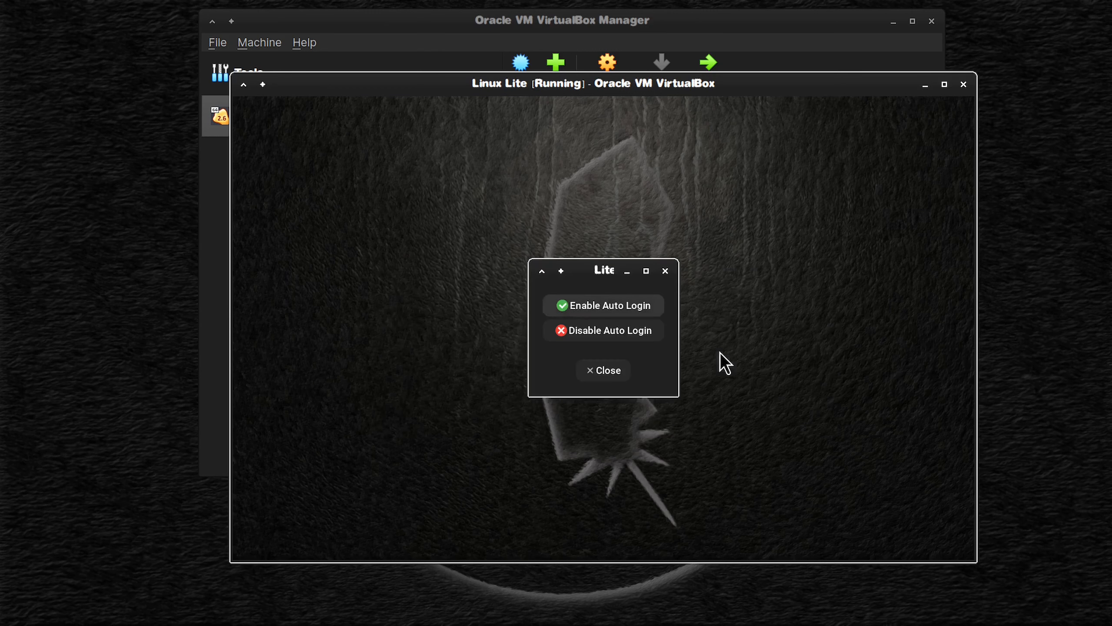
{"action": "left_click", "coordinate": [603, 371]}
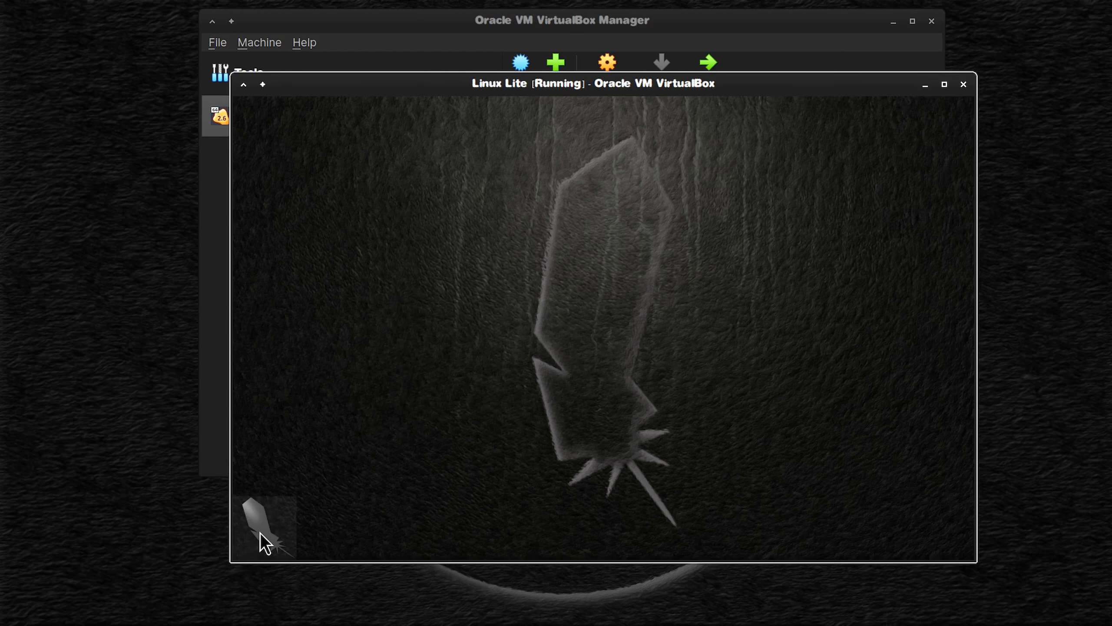
Step: Reposition the Linux Lite virtual machine window to fit the screen, choosing an option for the panel's keyboard indicator along the way
{"action": "left_click", "coordinate": [261, 538]}
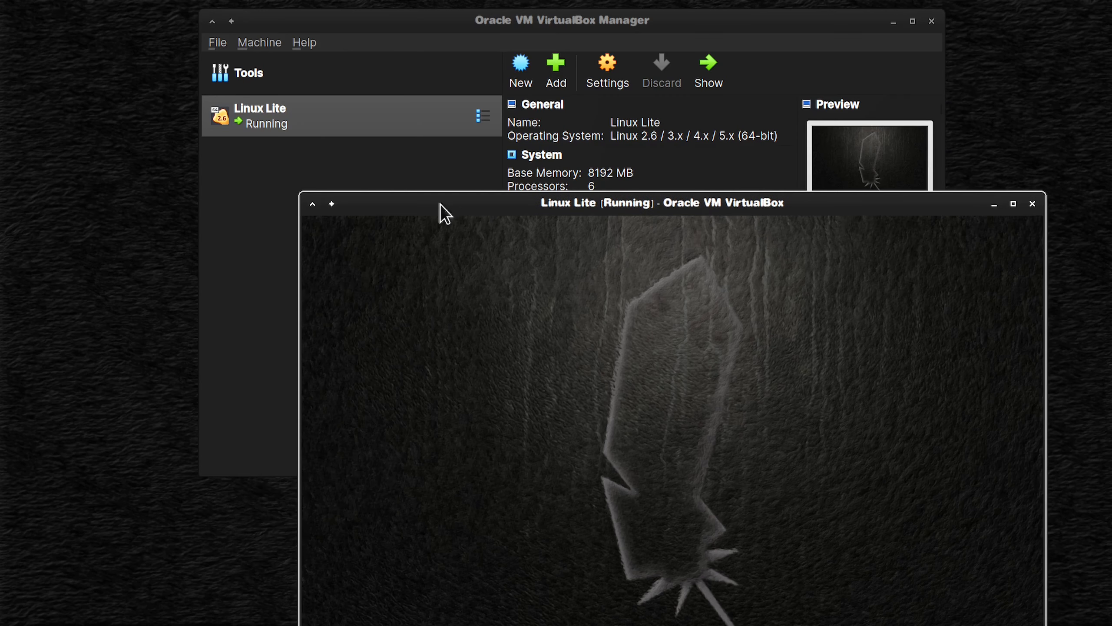
{"action": "left_click_drag", "start_coordinate": [300, 195], "coordinate": [37, 15]}
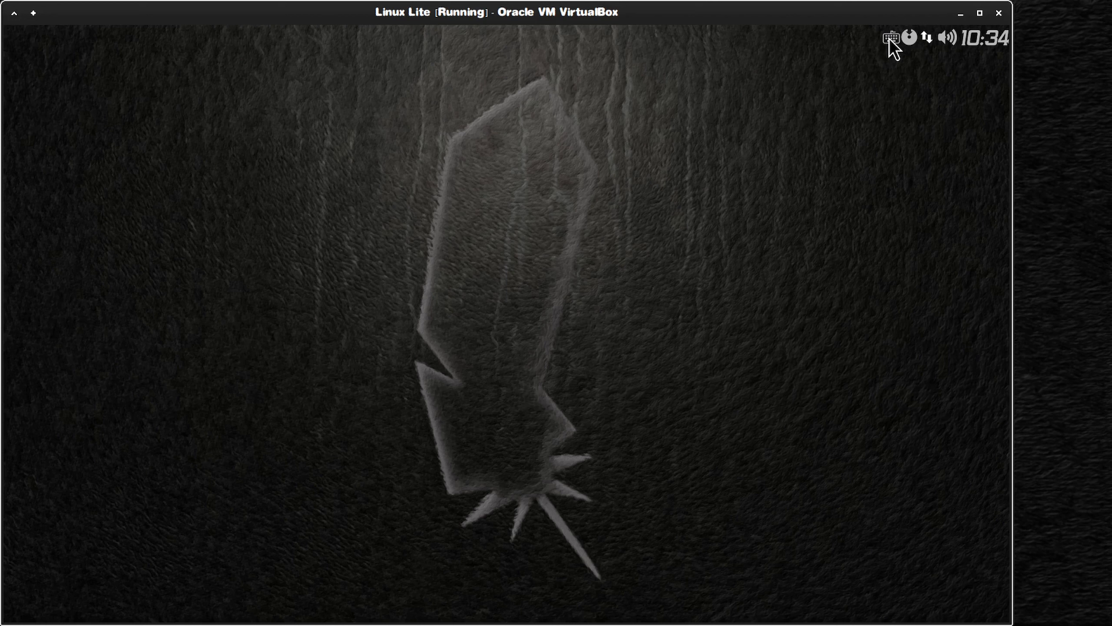
{"action": "right_click", "coordinate": [889, 38]}
{"action": "left_click", "coordinate": [920, 130]}
{"action": "left_click_drag", "start_coordinate": [650, 11], "coordinate": [718, 21]}
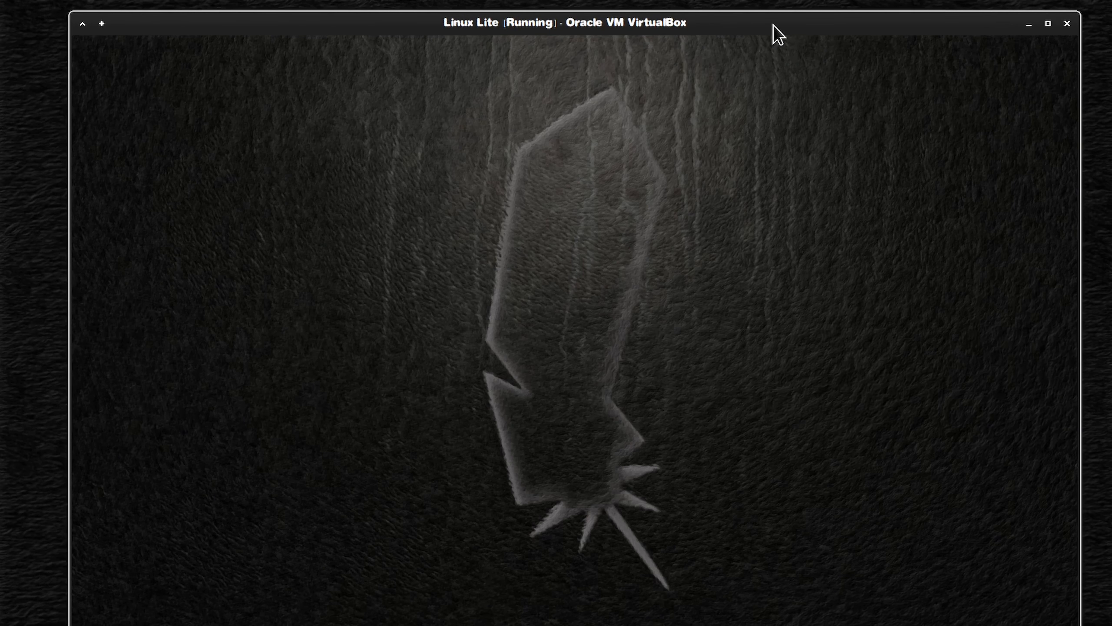
{"action": "left_click_drag", "start_coordinate": [773, 24], "coordinate": [771, 8]}
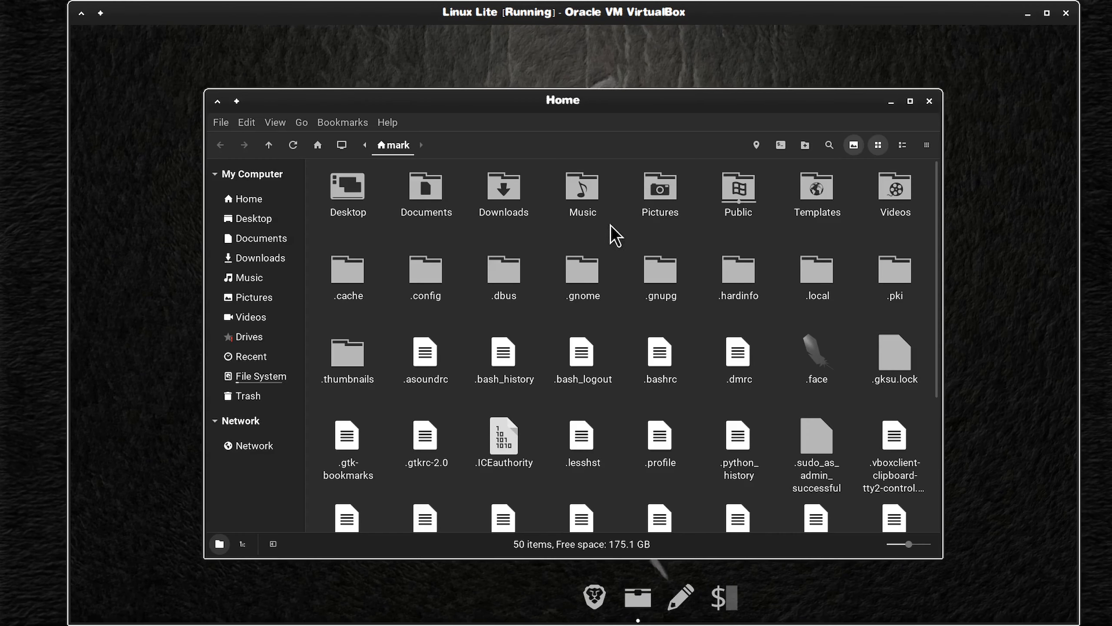
Step: Copy the Xviewer folder from the host's For Installation folder into the virtual machine's Documents folder
{"action": "left_click", "coordinate": [263, 239]}
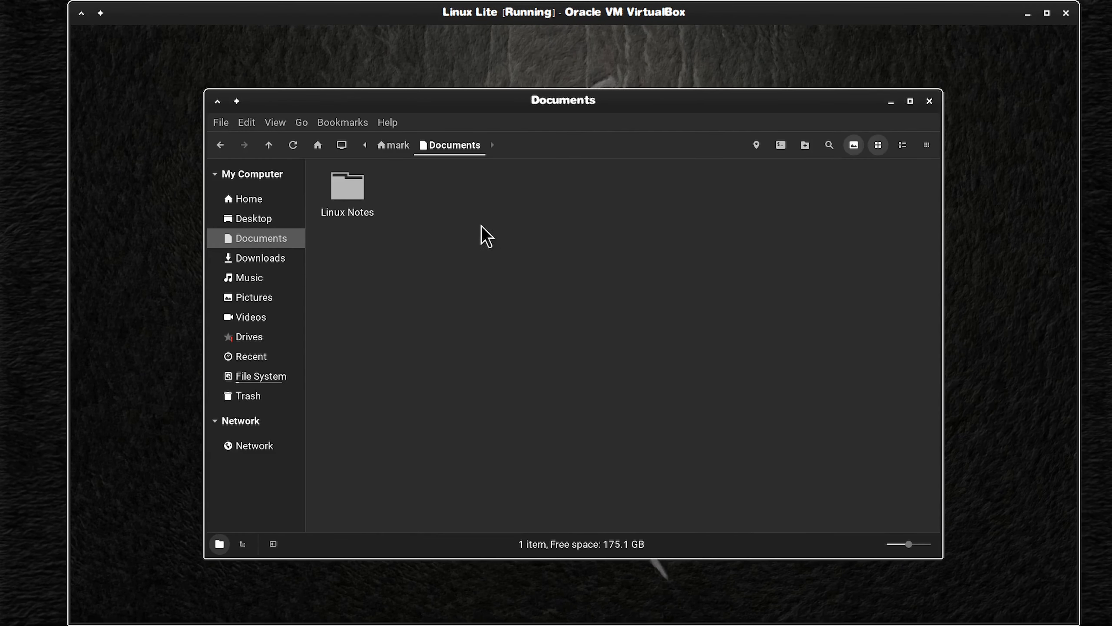
{"action": "left_click", "coordinate": [262, 612]}
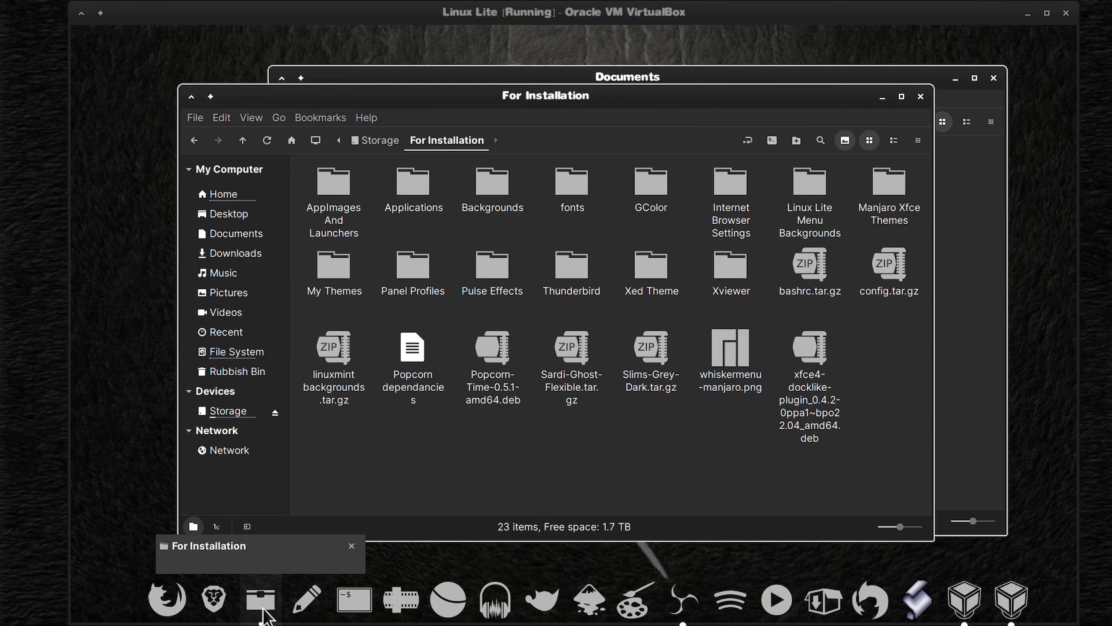
{"action": "left_click_drag", "start_coordinate": [729, 98], "coordinate": [617, 225]}
{"action": "left_click_drag", "start_coordinate": [637, 406], "coordinate": [570, 181]}
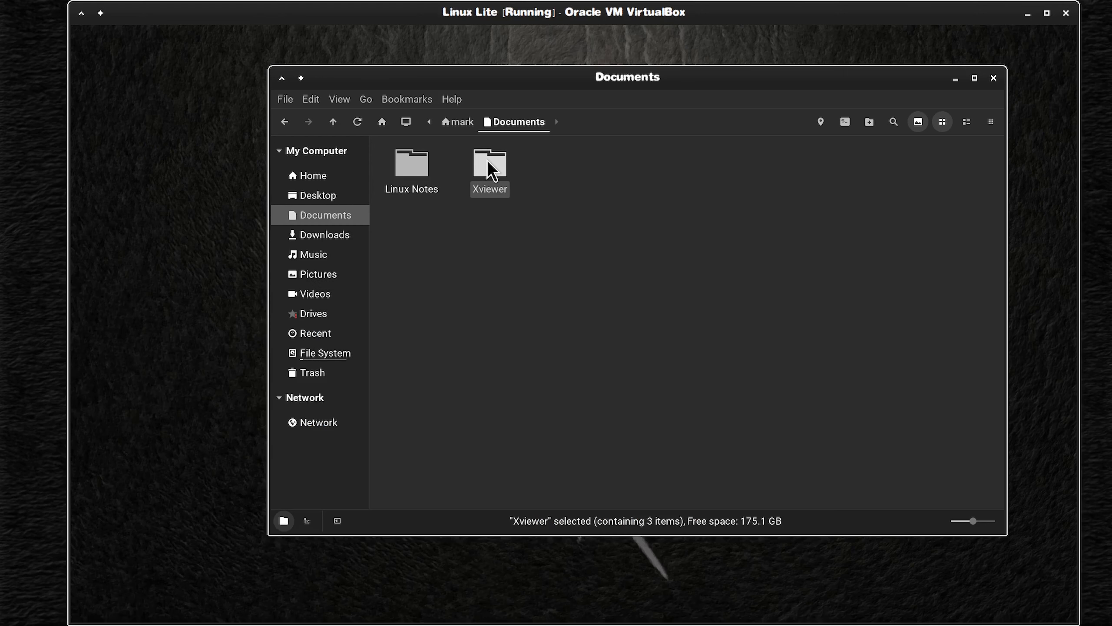
Step: Open the Xviewer folder in Documents, install xviewer_3.4.1+victoria_amd64.deb, and close the Package Installer
{"action": "double_click", "coordinate": [491, 169]}
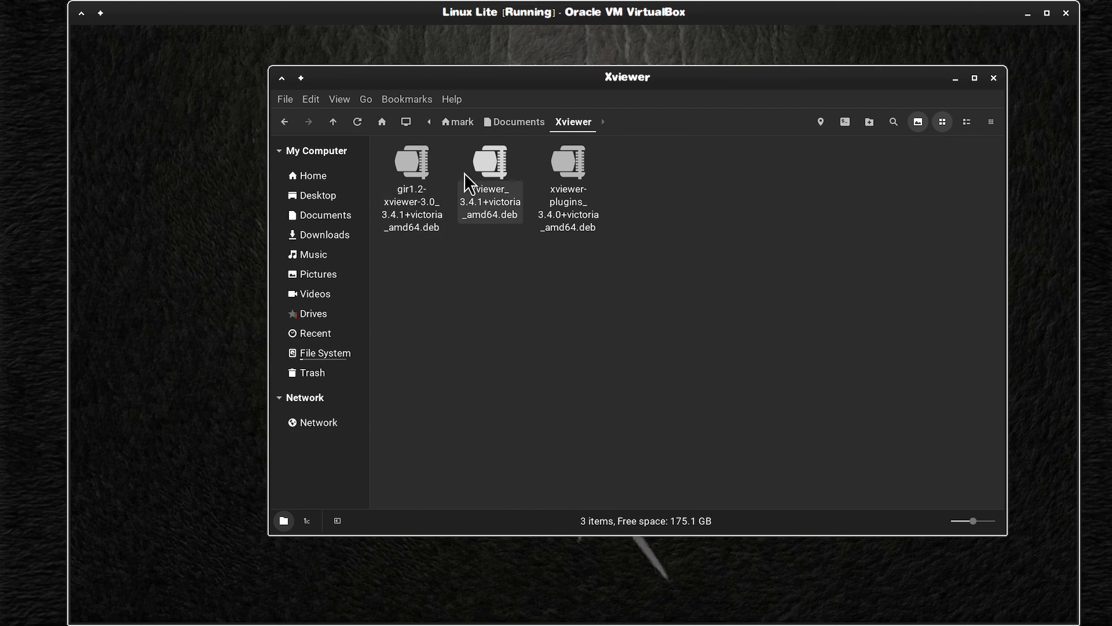
{"action": "double_click", "coordinate": [489, 165]}
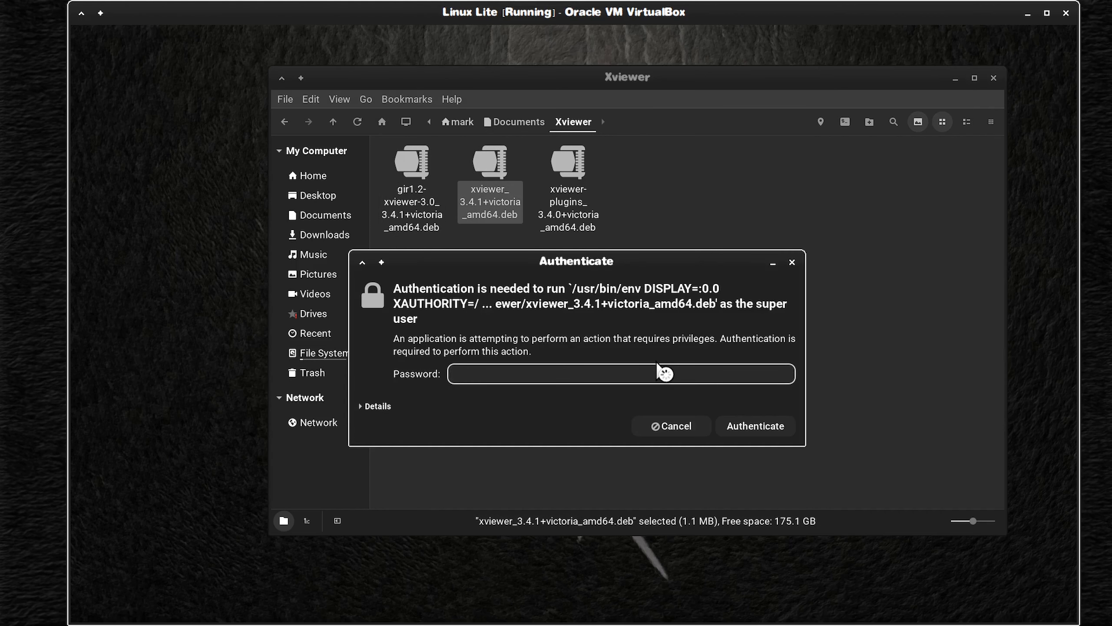
{"action": "left_click", "coordinate": [696, 252]}
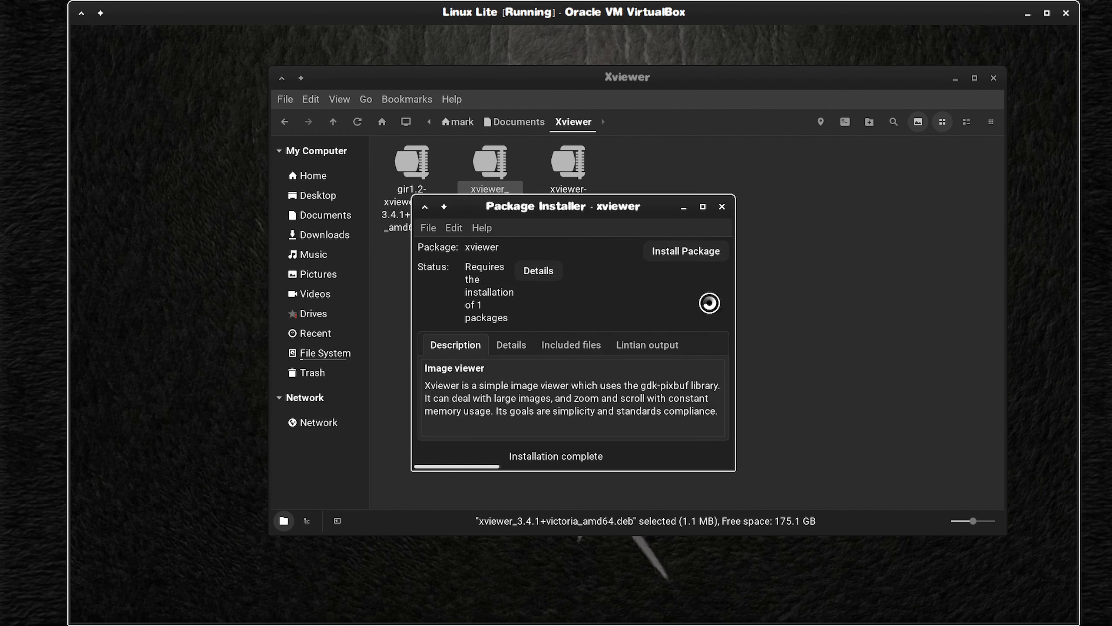
{"action": "left_click", "coordinate": [722, 206]}
Step: Install gir1.2-xviewer-3.0_3.4.1+victoria_amd64.deb from the Xviewer folder and close its Package Installer
{"action": "double_click", "coordinate": [415, 161]}
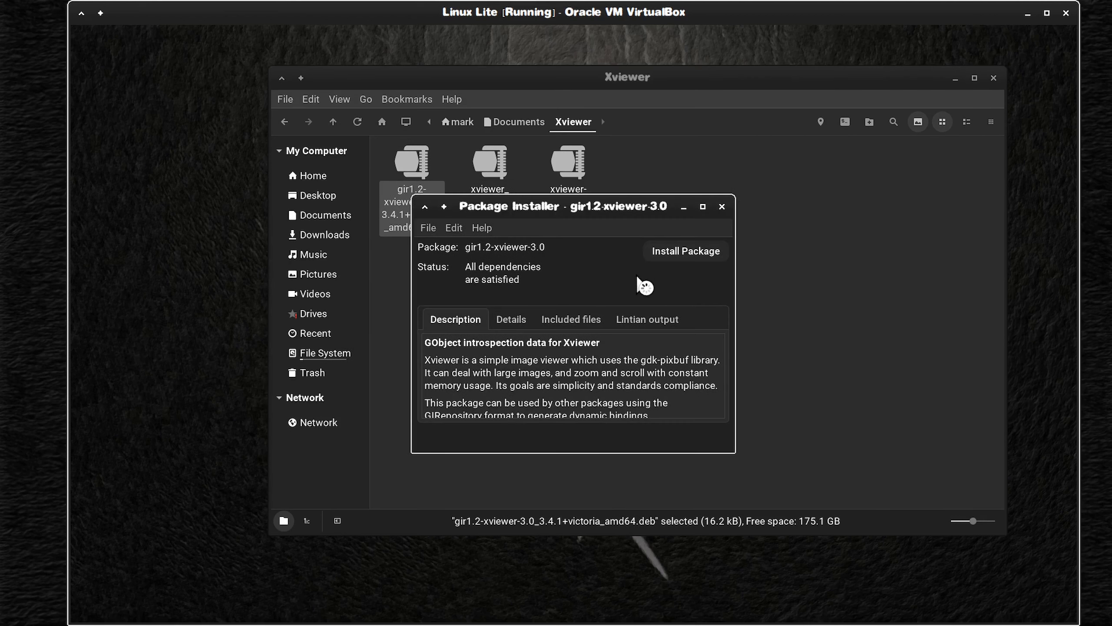
{"action": "left_click", "coordinate": [696, 254]}
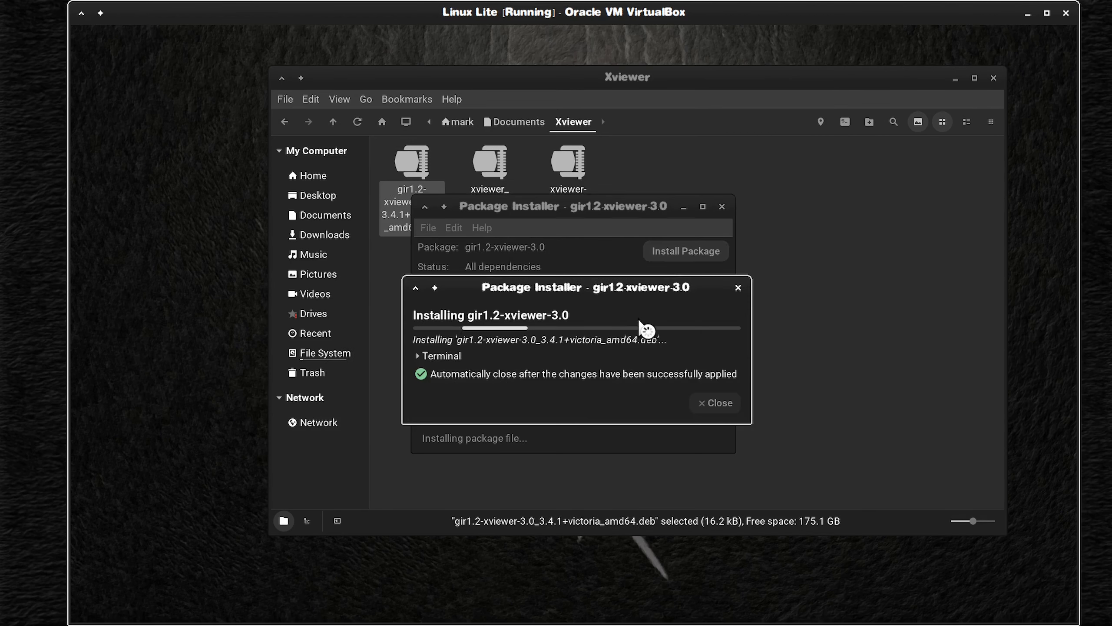
{"action": "left_click", "coordinate": [722, 206]}
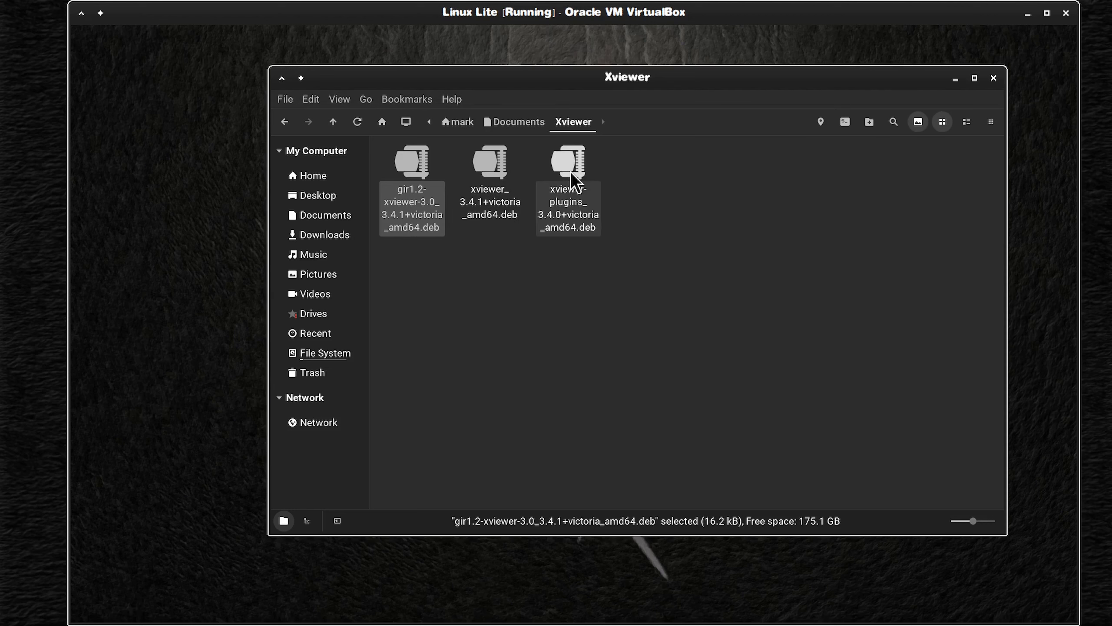
Step: Install xviewer-plugins_3.4.0+victoria_amd64.deb, then close the Package Installer and the Xviewer folder window
{"action": "double_click", "coordinate": [570, 170]}
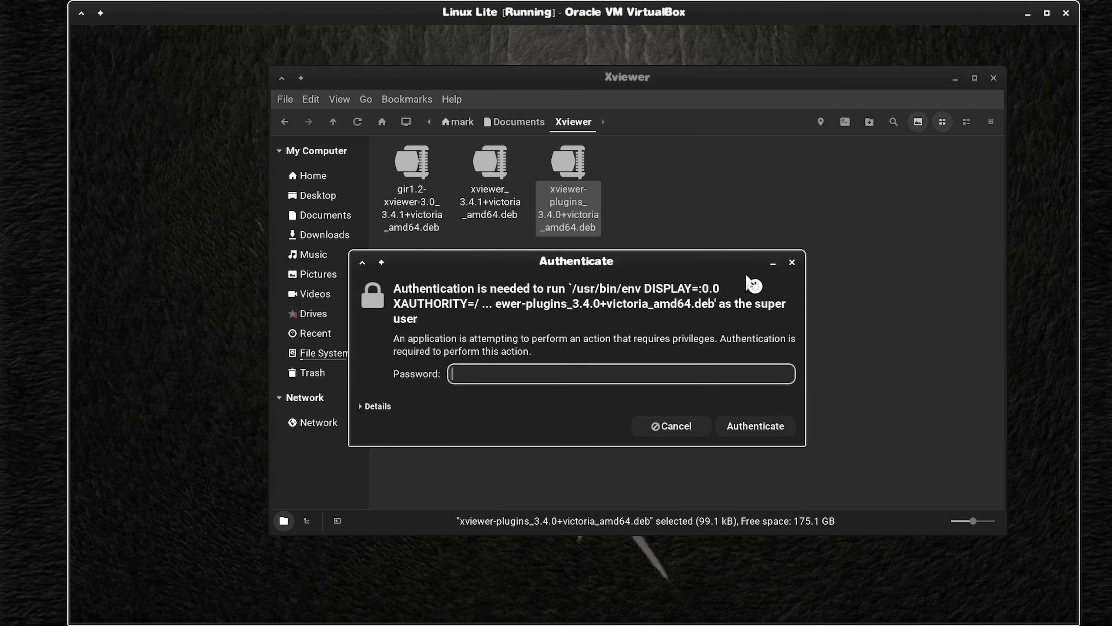
{"action": "left_click", "coordinate": [696, 251]}
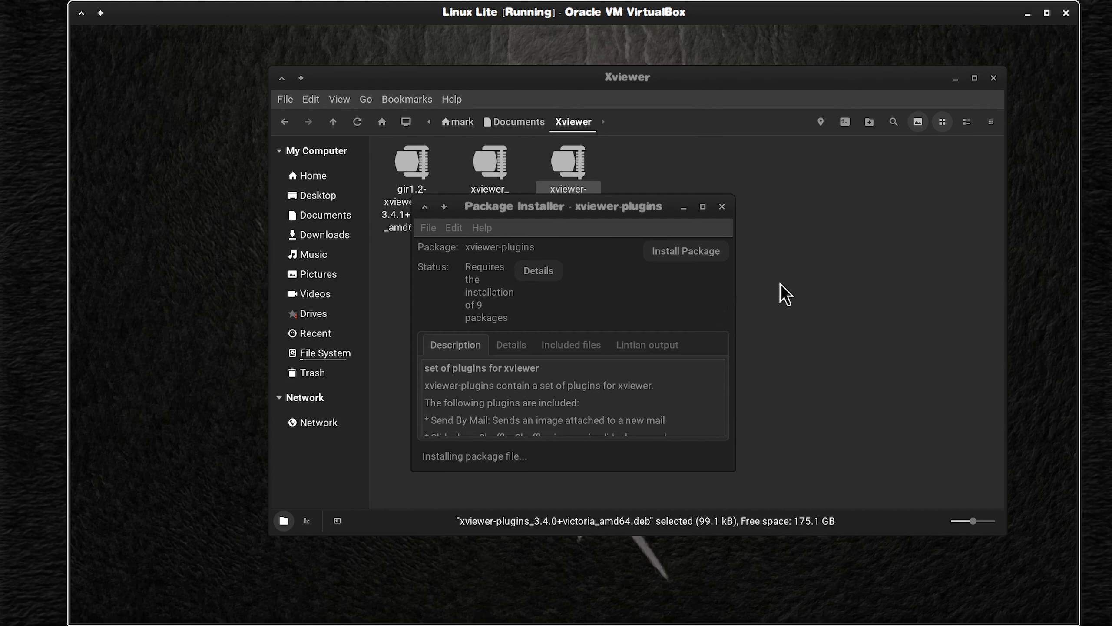
{"action": "left_click", "coordinate": [722, 207]}
{"action": "left_click_drag", "start_coordinate": [729, 76], "coordinate": [659, 62]}
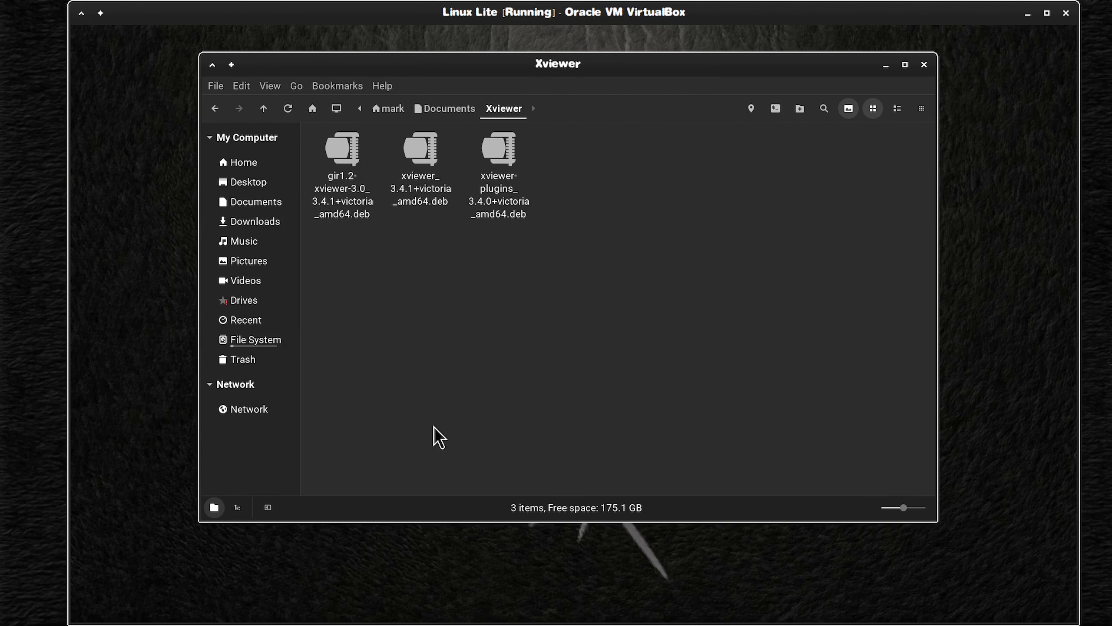
{"action": "left_click", "coordinate": [925, 65]}
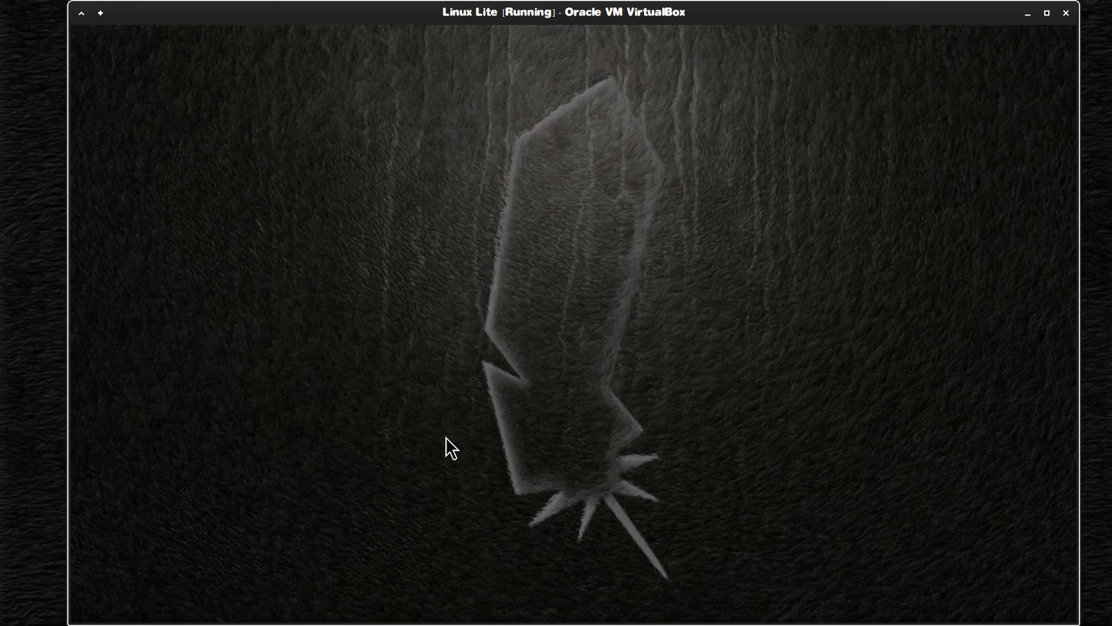
Step: Switch the Linux Lite virtual machine to full-screen display
{"action": "key", "text": "ctrl+f"}
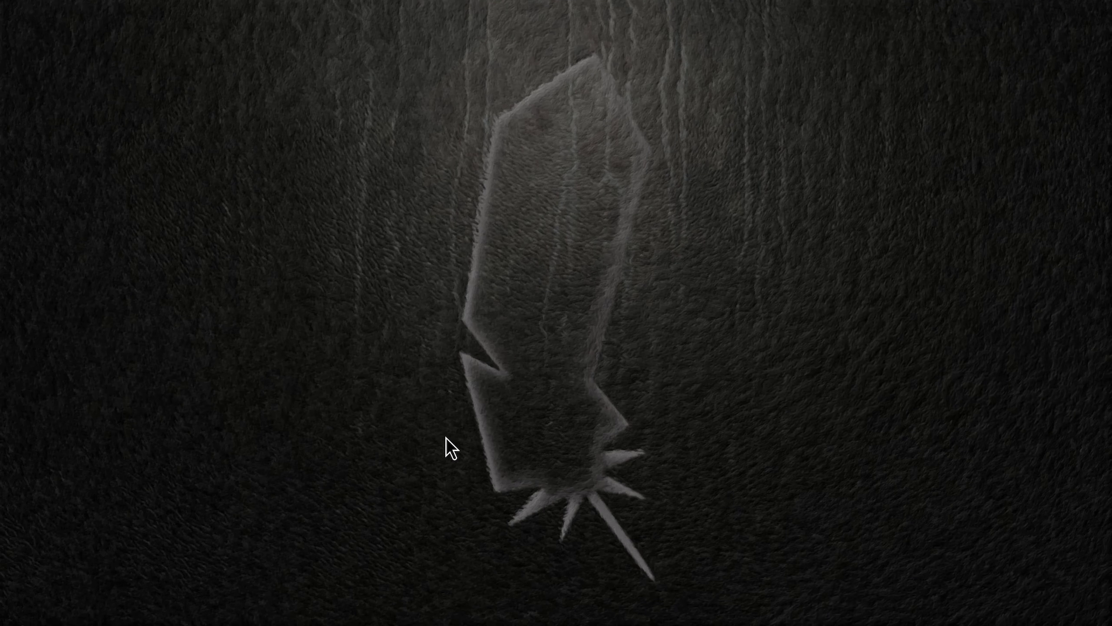
{"action": "mouse_move", "coordinate": [645, 602]}
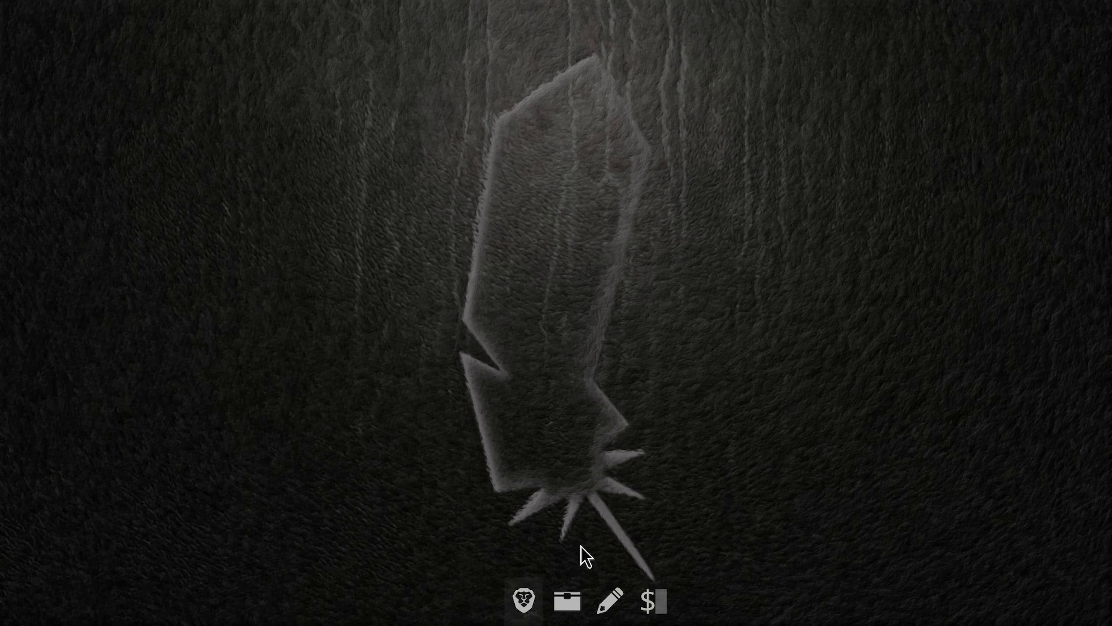
{"action": "mouse_move", "coordinate": [1086, 9]}
{"action": "left_click", "coordinate": [1010, 12]}
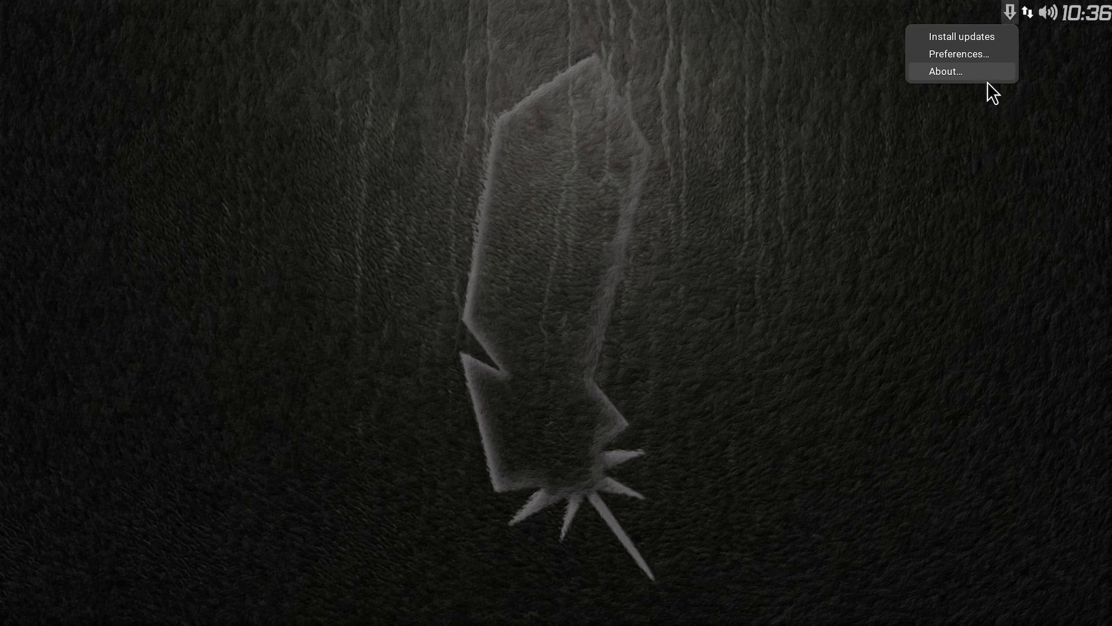
{"action": "left_click", "coordinate": [954, 118]}
{"action": "left_click", "coordinate": [31, 596]}
{"action": "left_click", "coordinate": [394, 429]}
Step: Open the terminal and its preferences, enable cursor blinking, set the cursor shape to Underline, and close the preferences
{"action": "mouse_move", "coordinate": [578, 607]}
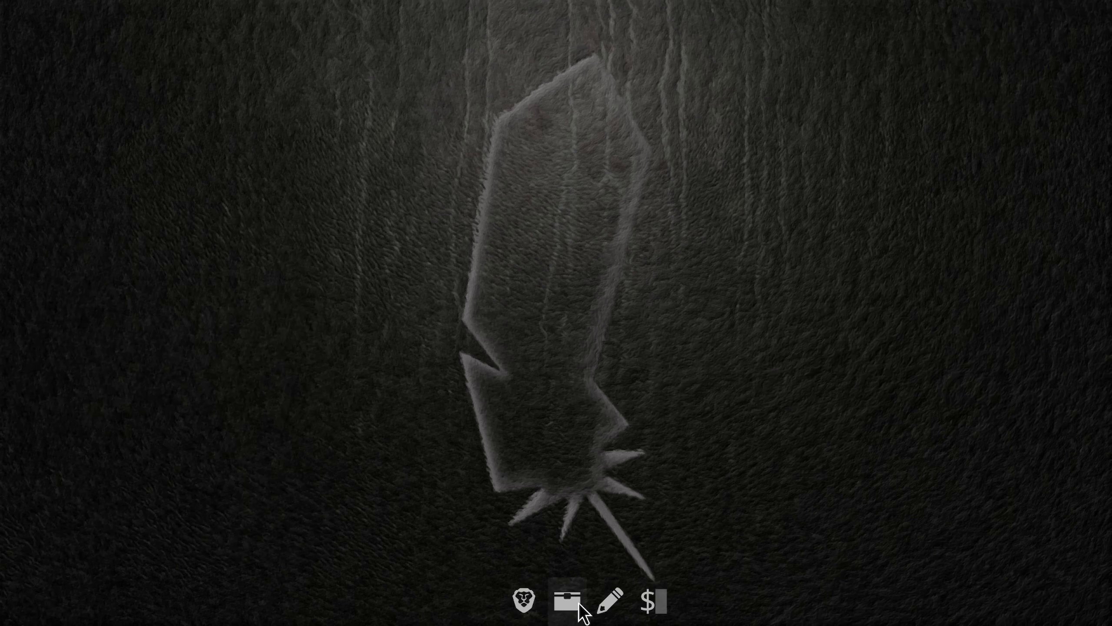
{"action": "left_click", "coordinate": [647, 602]}
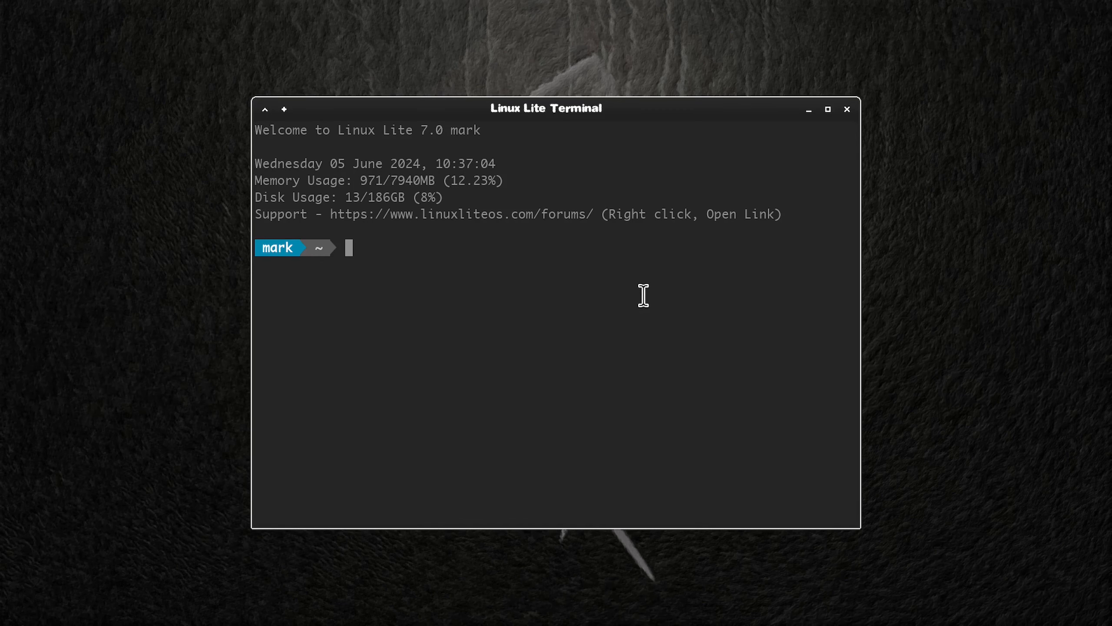
{"action": "right_click", "coordinate": [643, 296]}
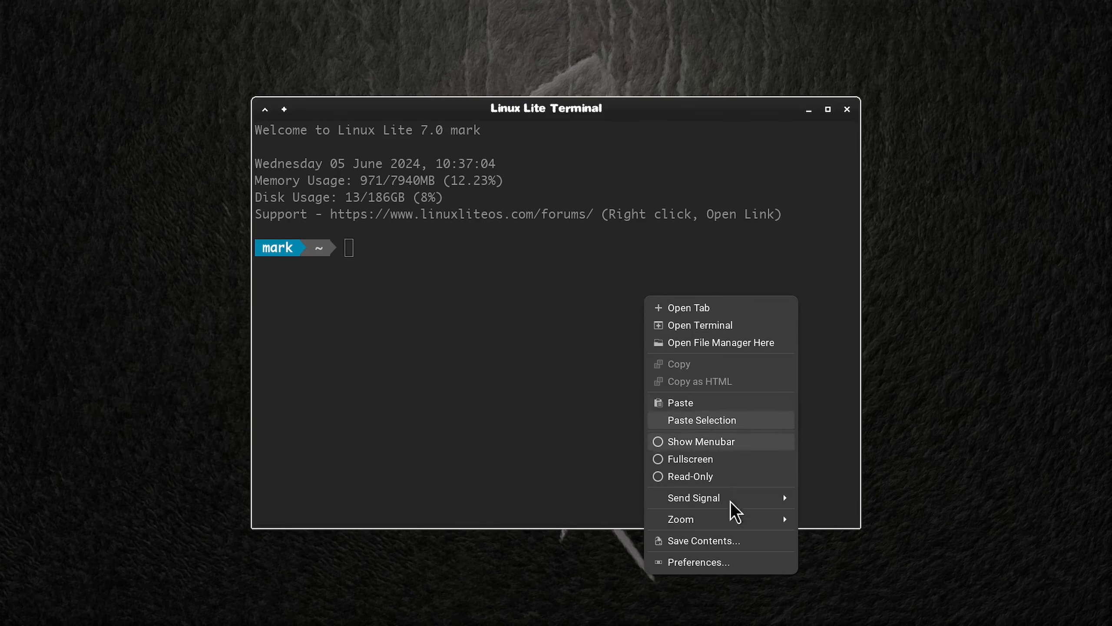
{"action": "left_click", "coordinate": [717, 565]}
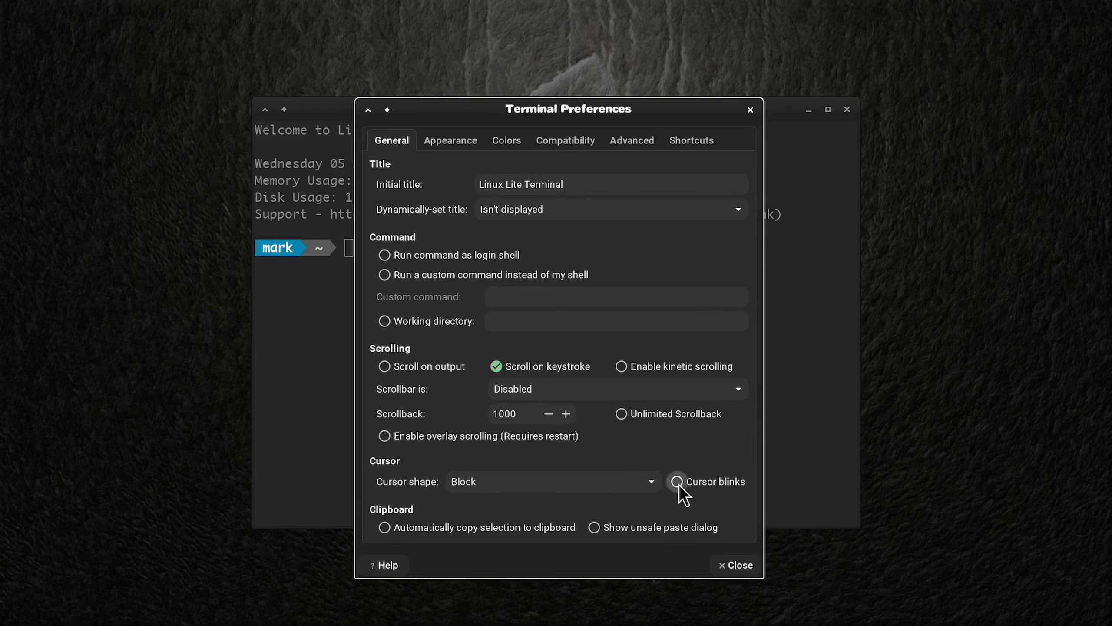
{"action": "left_click", "coordinate": [677, 482]}
{"action": "left_click", "coordinate": [634, 484]}
{"action": "left_click", "coordinate": [575, 521]}
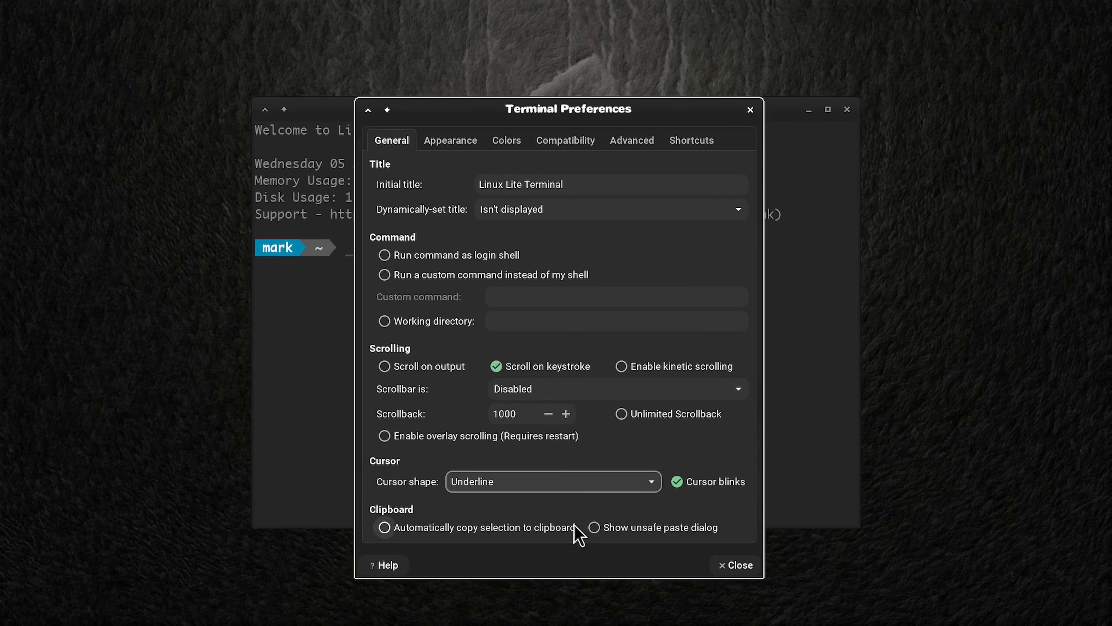
{"action": "left_click", "coordinate": [747, 563]}
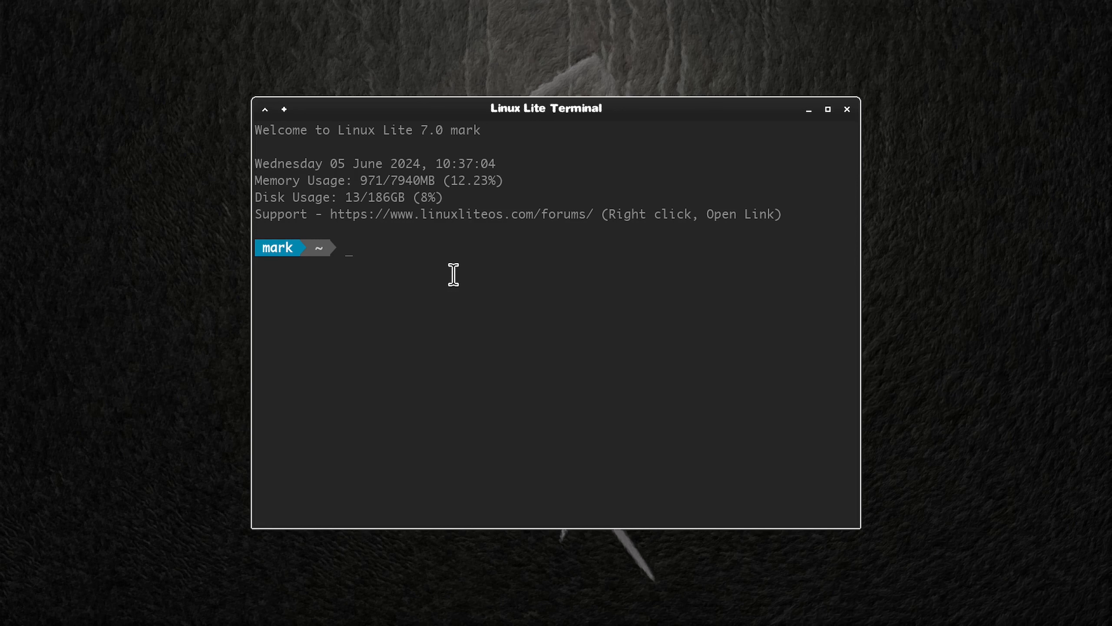
Step: Remove neofetch with the command "r neofetch", entering the sudo password and answering y to the removal
{"action": "type", "text": "neofetch"}
{"action": "key", "text": "Return"}
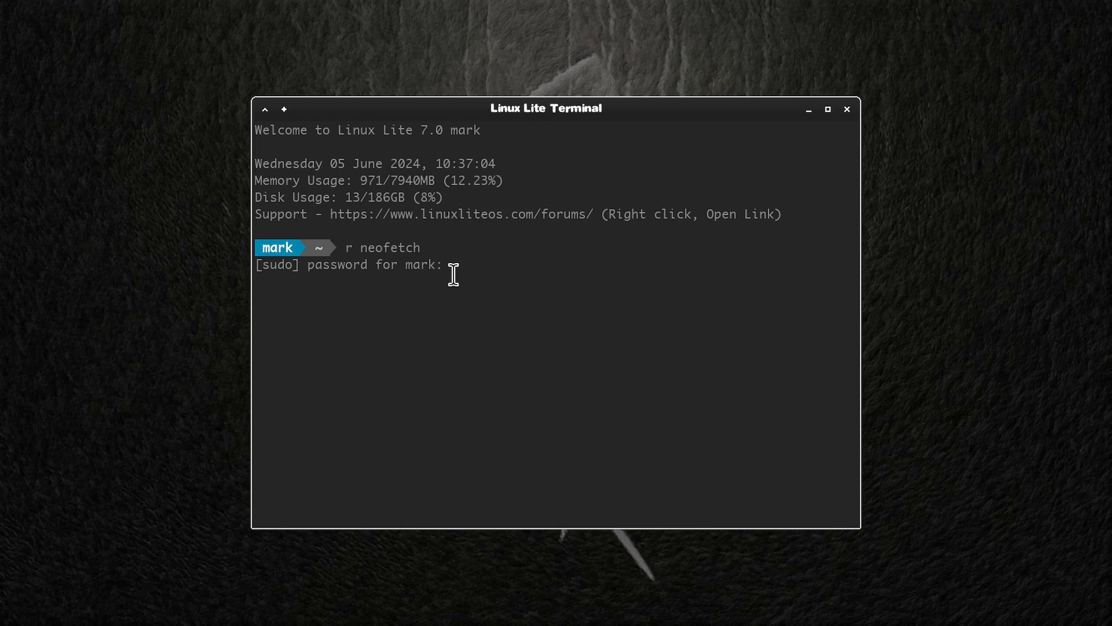
{"action": "key", "text": "Return"}
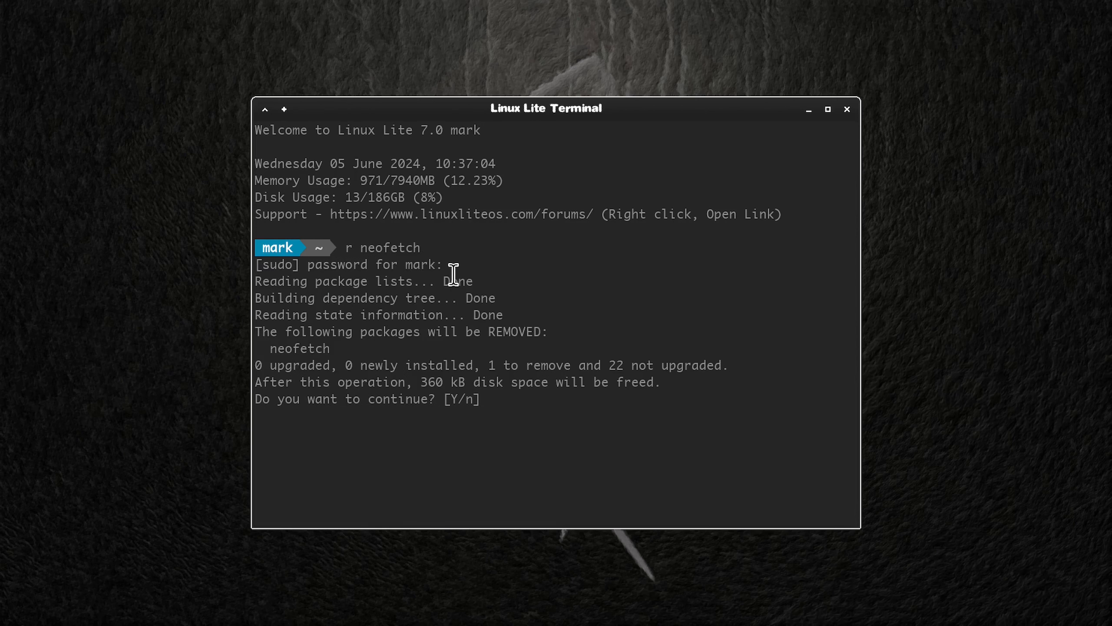
{"action": "type", "text": "y"}
{"action": "key", "text": "Return"}
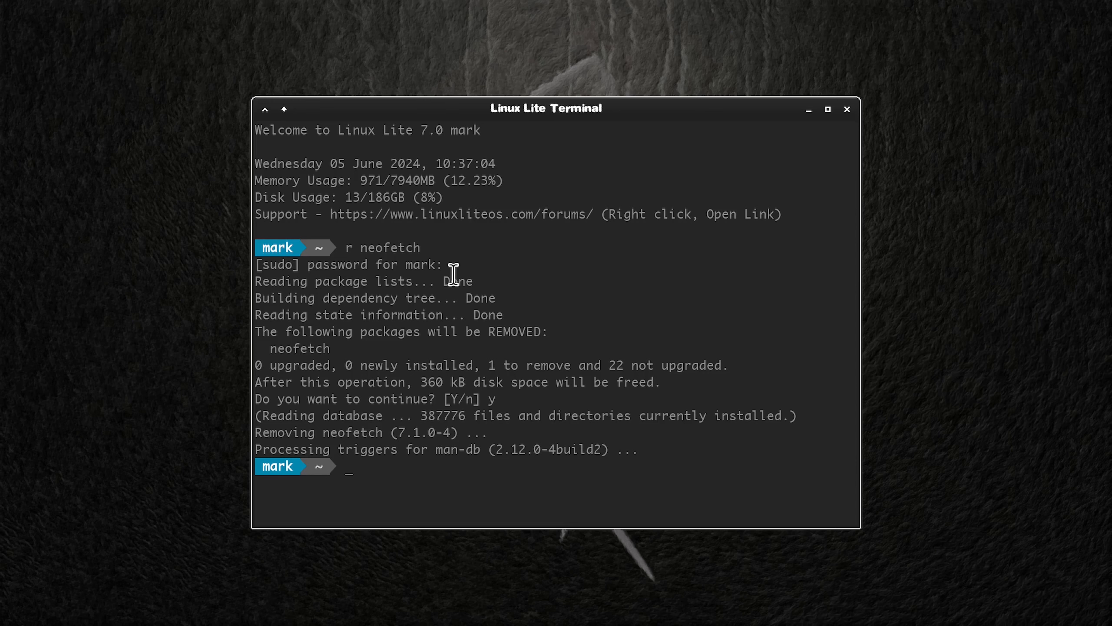
Step: Refresh the package lists with upd and list the pending packages with "sudo apt list --upgradable"
{"action": "type", "text": "upd"}
{"action": "key", "text": "Return"}
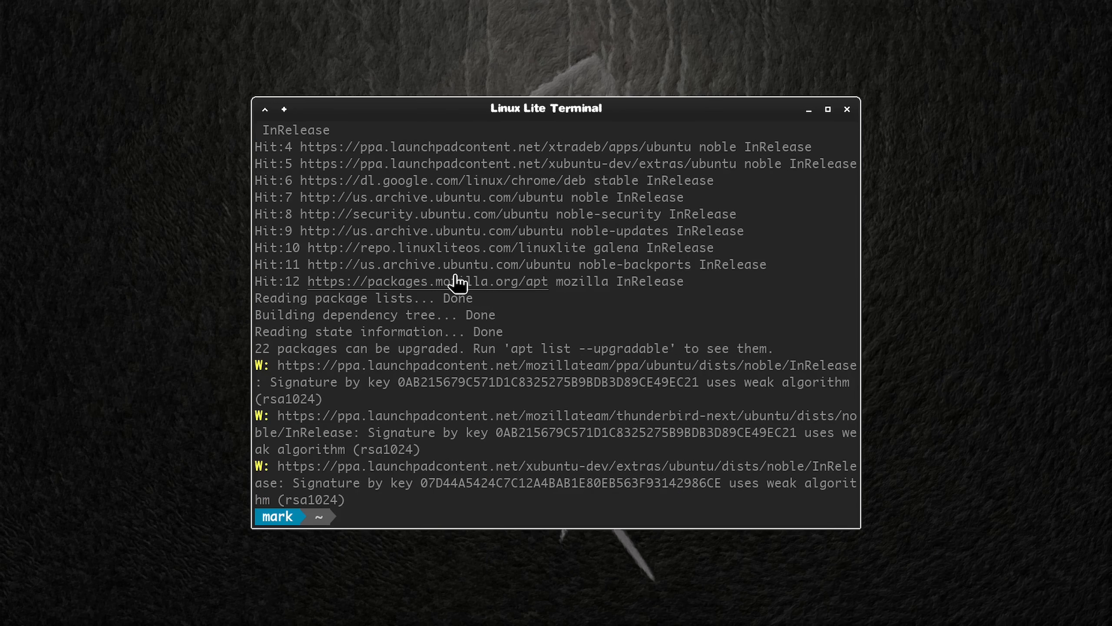
{"action": "type", "text": "sud"}
{"action": "type", "text": "o apt list --upgradable"}
{"action": "key", "text": "Return"}
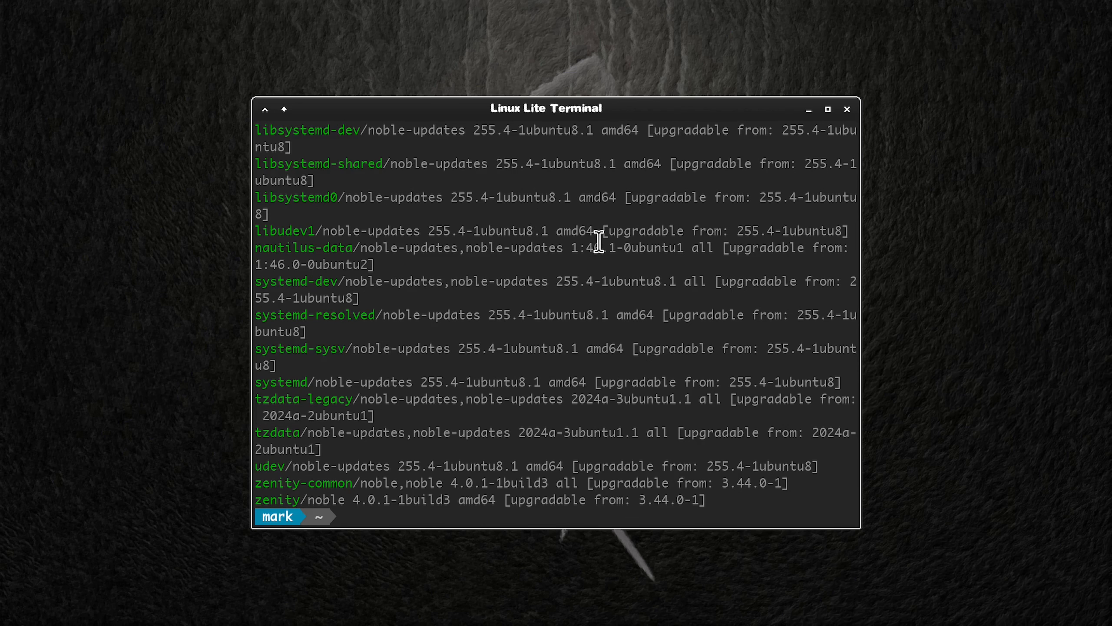
Step: Install the available package upgrades from the terminal with the upg command, confirming the installation
{"action": "type", "text": "upgrade"}
{"action": "key", "text": "Return"}
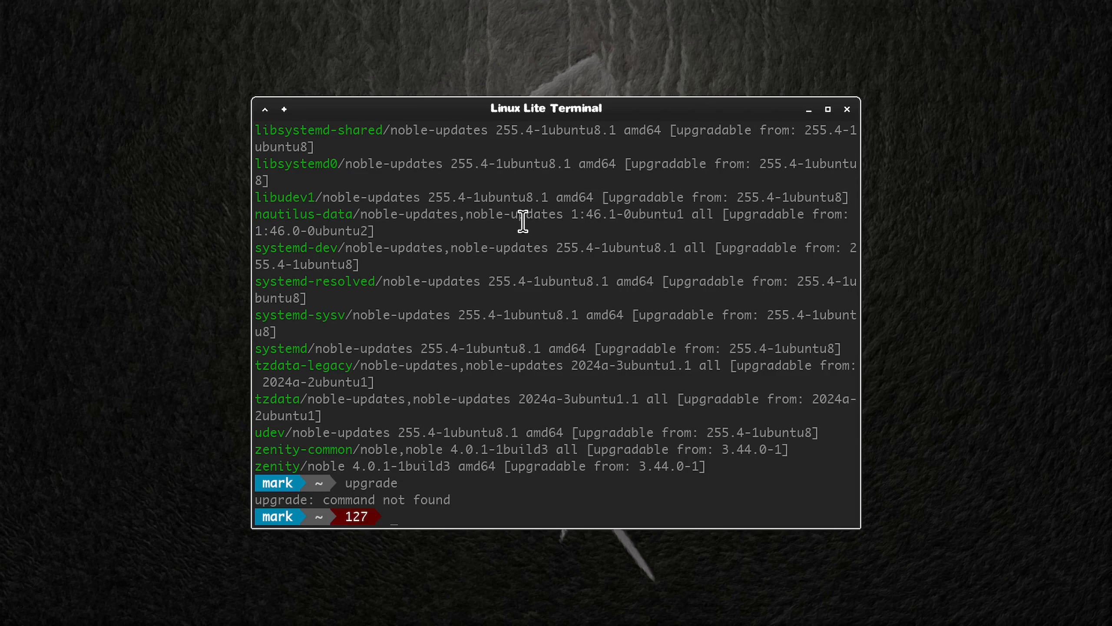
{"action": "type", "text": "upg"}
{"action": "key", "text": "Return"}
{"action": "key", "text": "Return"}
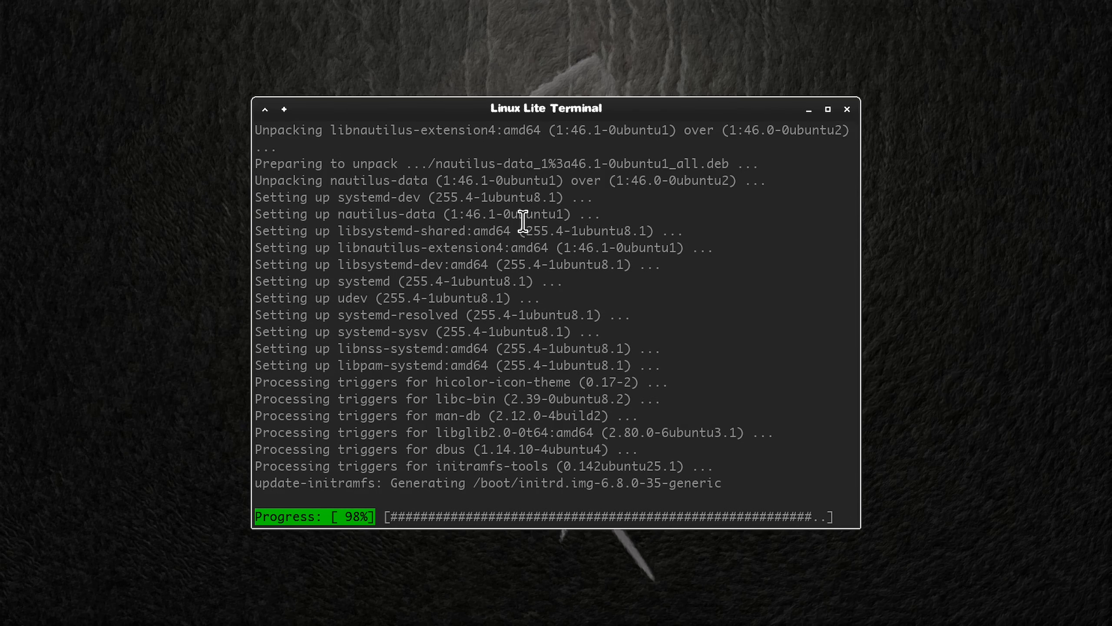
Step: In the terminal's colour preferences, replace the bright green palette entry with the light grey custom colour and open the first-row green entry
{"action": "right_click", "coordinate": [775, 206]}
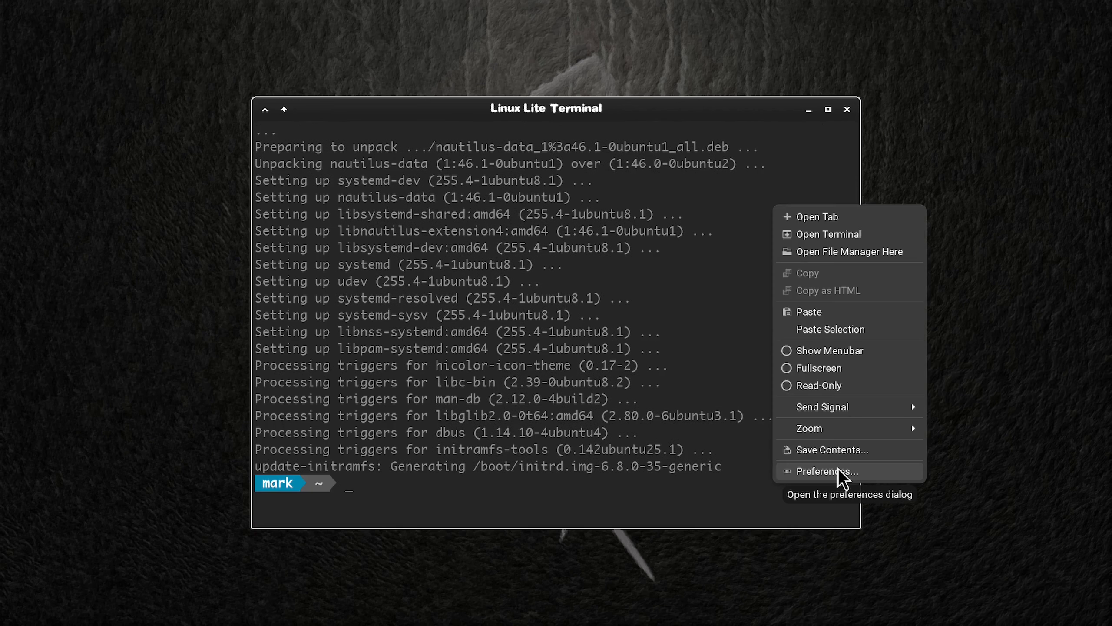
{"action": "left_click", "coordinate": [840, 473]}
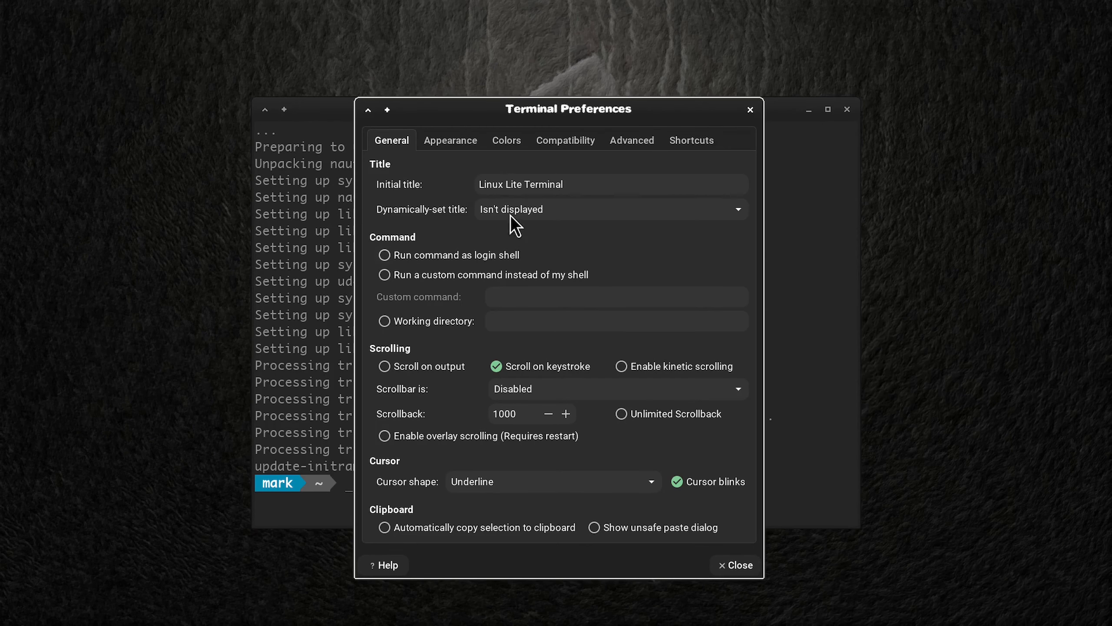
{"action": "left_click", "coordinate": [510, 139]}
{"action": "left_click", "coordinate": [482, 396]}
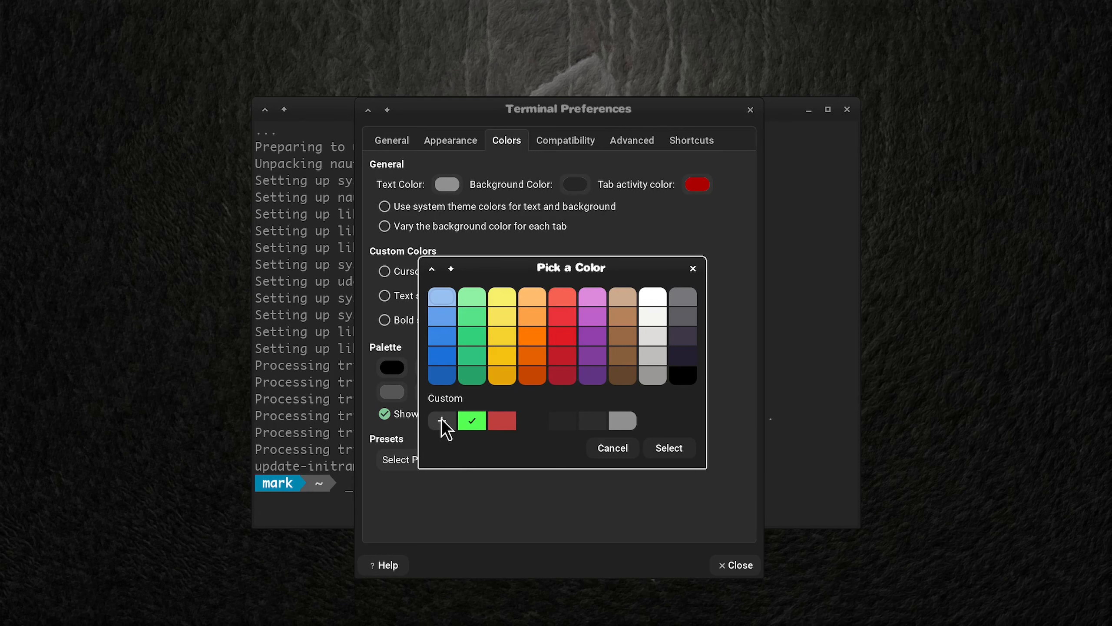
{"action": "left_click", "coordinate": [616, 424]}
{"action": "left_click", "coordinate": [672, 440]}
{"action": "left_click", "coordinate": [472, 371]}
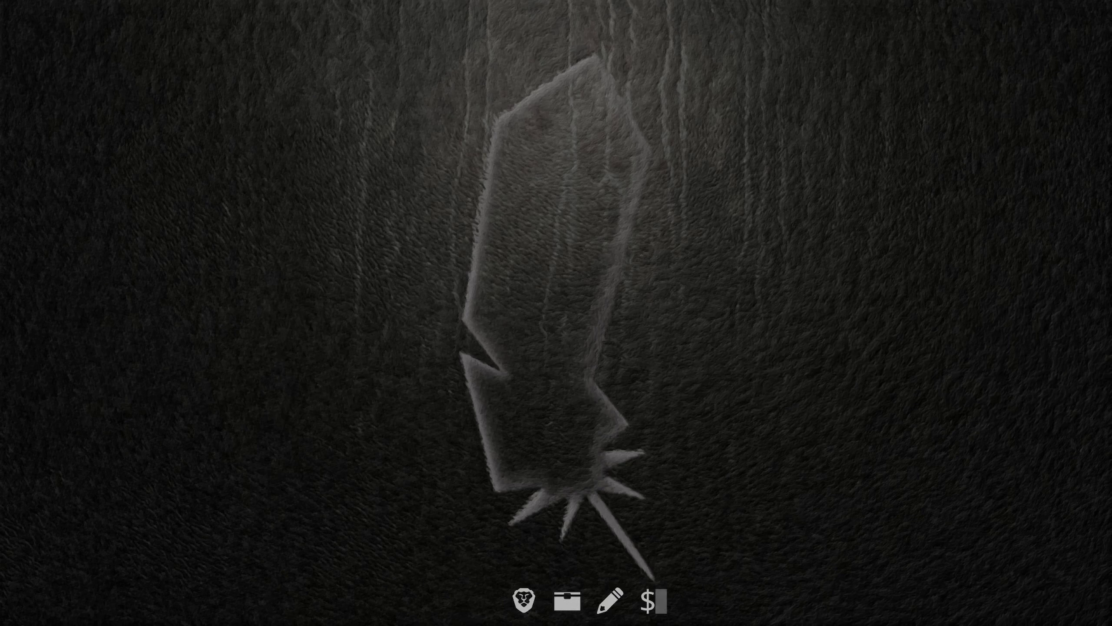
Step: Launch Install/Remove Software from the System category and authenticate with the account password
{"action": "left_click", "coordinate": [26, 613]}
{"action": "left_click", "coordinate": [66, 349]}
{"action": "left_click", "coordinate": [66, 272]}
{"action": "left_click", "coordinate": [78, 375]}
{"action": "left_click", "coordinate": [69, 390]}
{"action": "left_click", "coordinate": [67, 376]}
{"action": "left_click", "coordinate": [66, 396]}
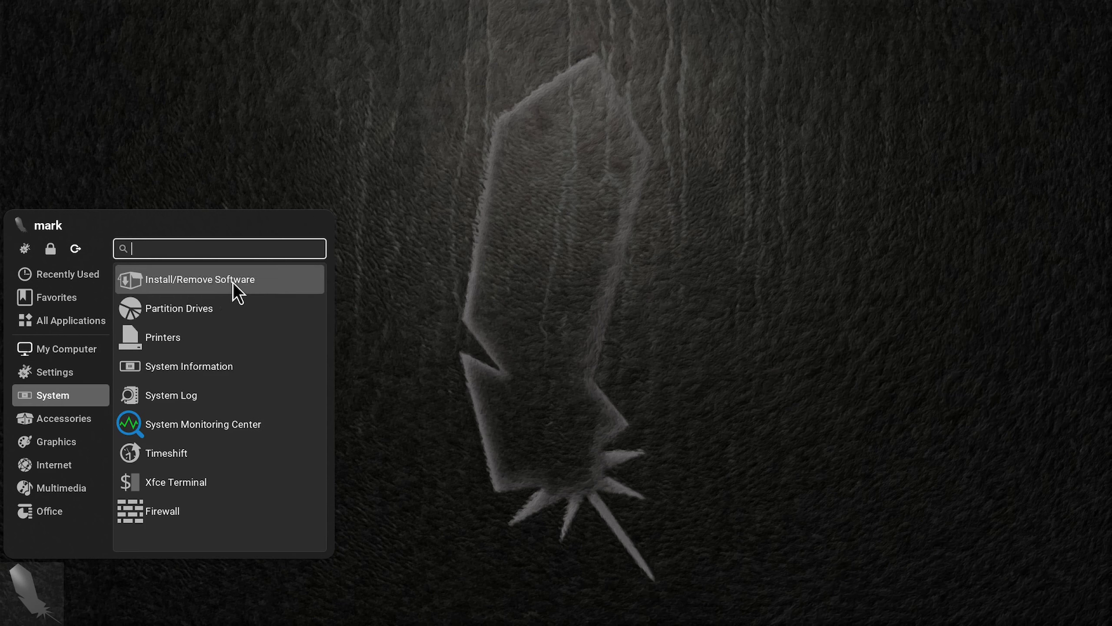
{"action": "left_click", "coordinate": [232, 282]}
{"action": "type", "text": "********"}
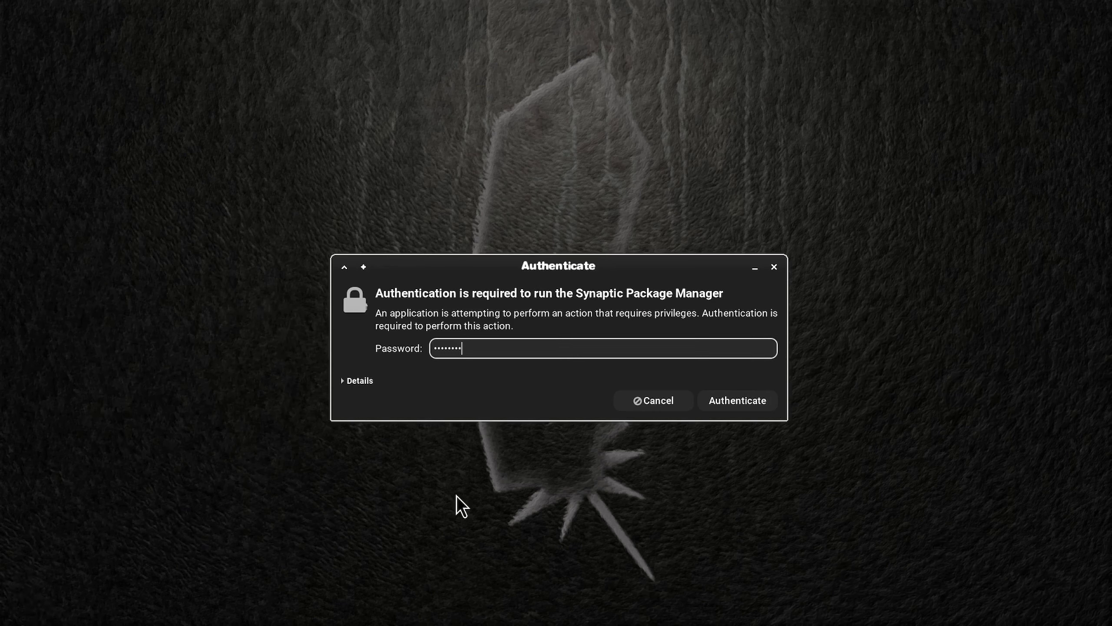
{"action": "type", "text": "**"}
{"action": "key", "text": "Return"}
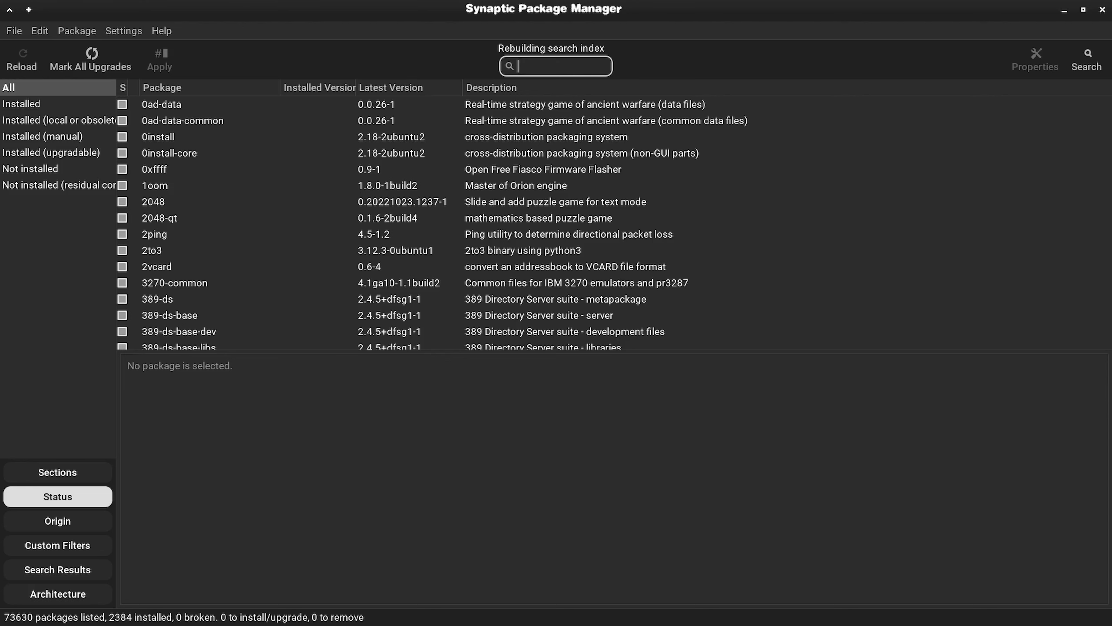
Step: Mark all available package upgrades in Synaptic and restore its window from the maximised size
{"action": "right_click", "coordinate": [676, 603]}
{"action": "left_click", "coordinate": [758, 313]}
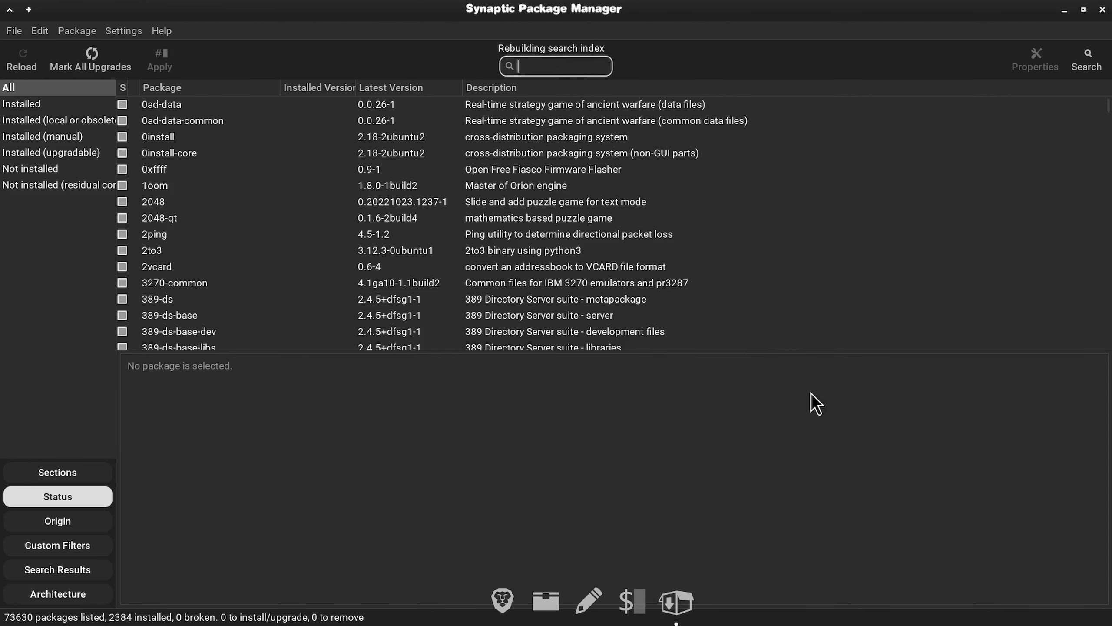
{"action": "left_click", "coordinate": [91, 60]}
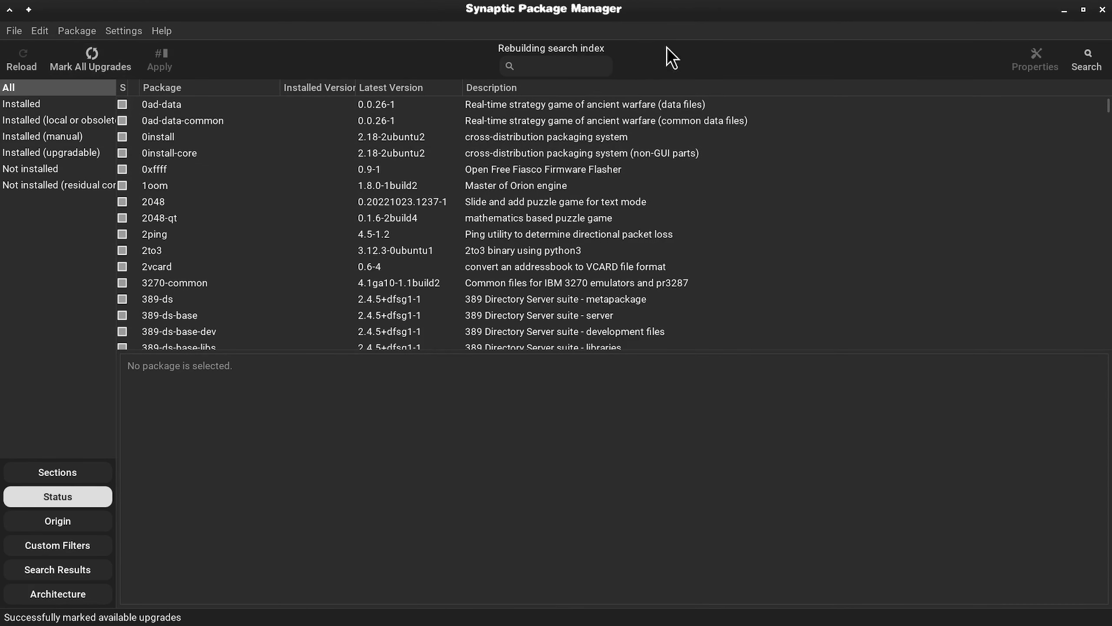
{"action": "left_click", "coordinate": [1083, 9]}
Step: Filter the packages by lightdm and mark lightdm-settings for installation together with its required additional packages
{"action": "left_click", "coordinate": [574, 97]}
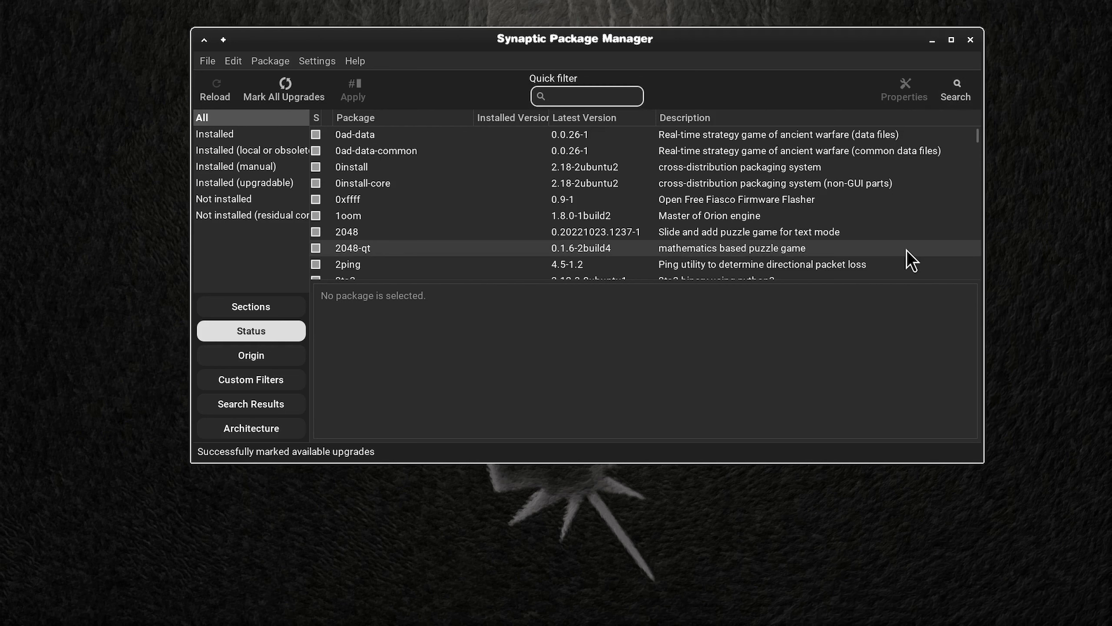
{"action": "type", "text": "lightdm"}
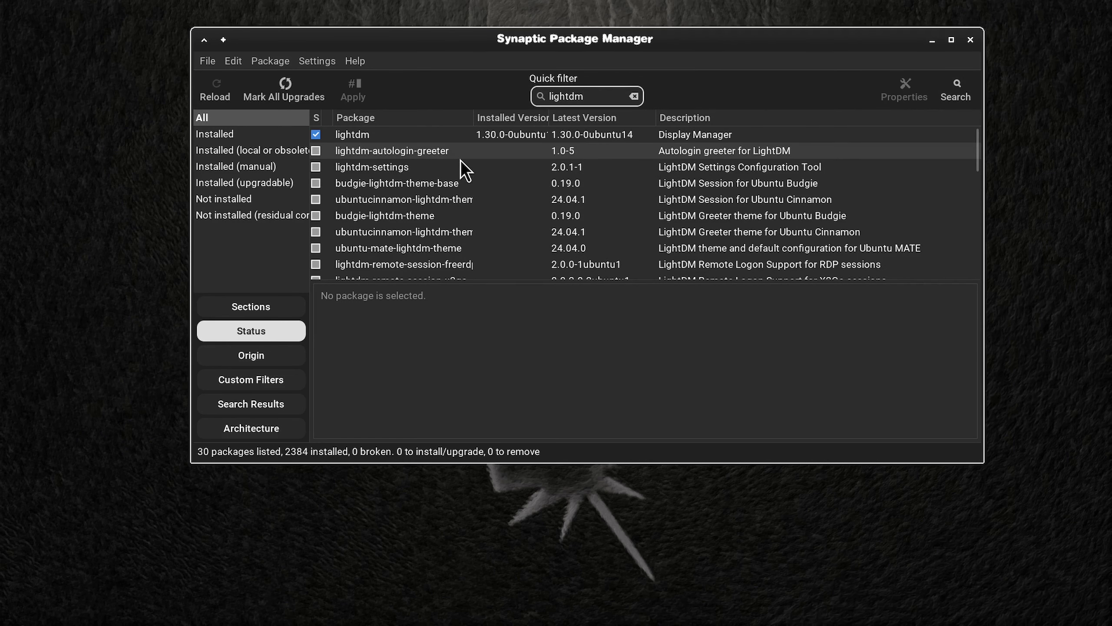
{"action": "left_click", "coordinate": [403, 167]}
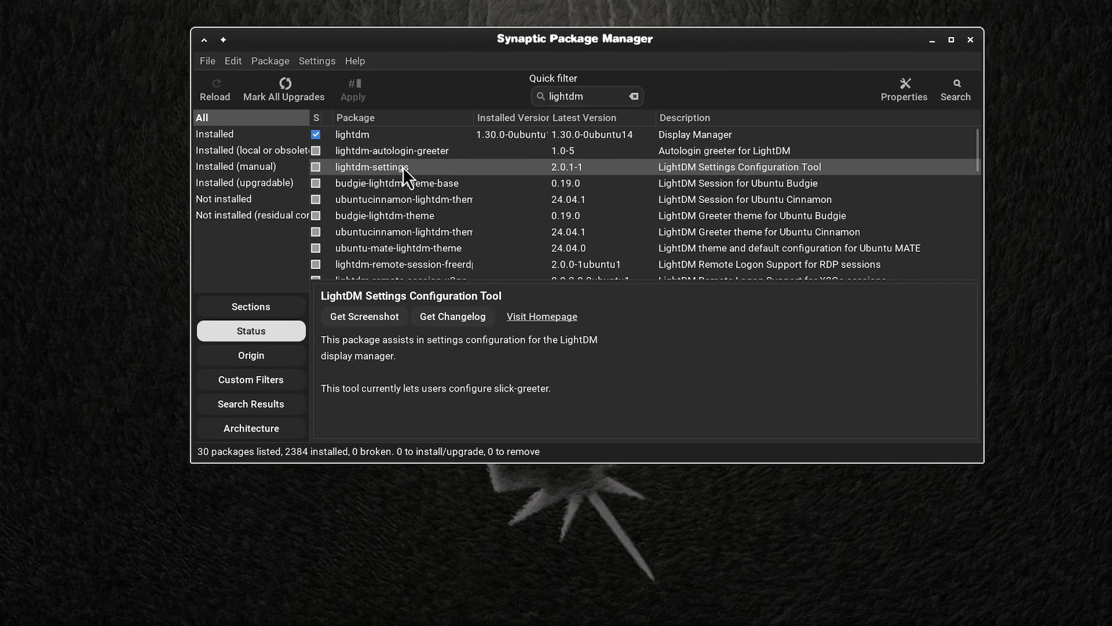
{"action": "right_click", "coordinate": [422, 166]}
{"action": "left_click", "coordinate": [473, 194]}
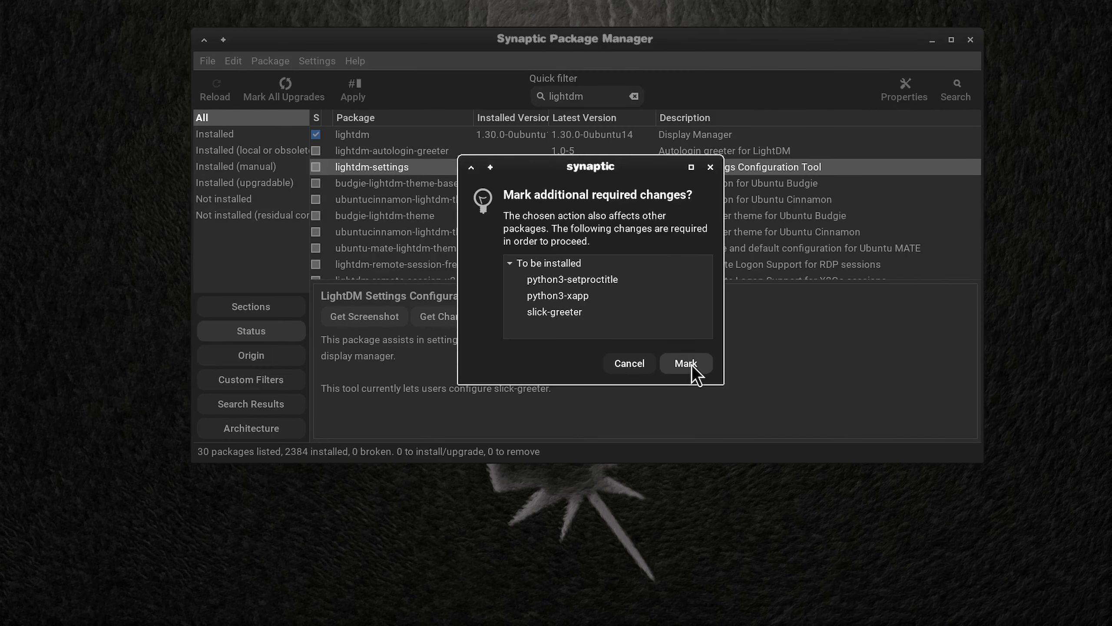
{"action": "left_click", "coordinate": [685, 363]}
Step: Mark the lightdm-gtk-greeter-settings package for complete removal
{"action": "scroll", "coordinate": [503, 196], "scroll_direction": "down", "scroll_amount": 2}
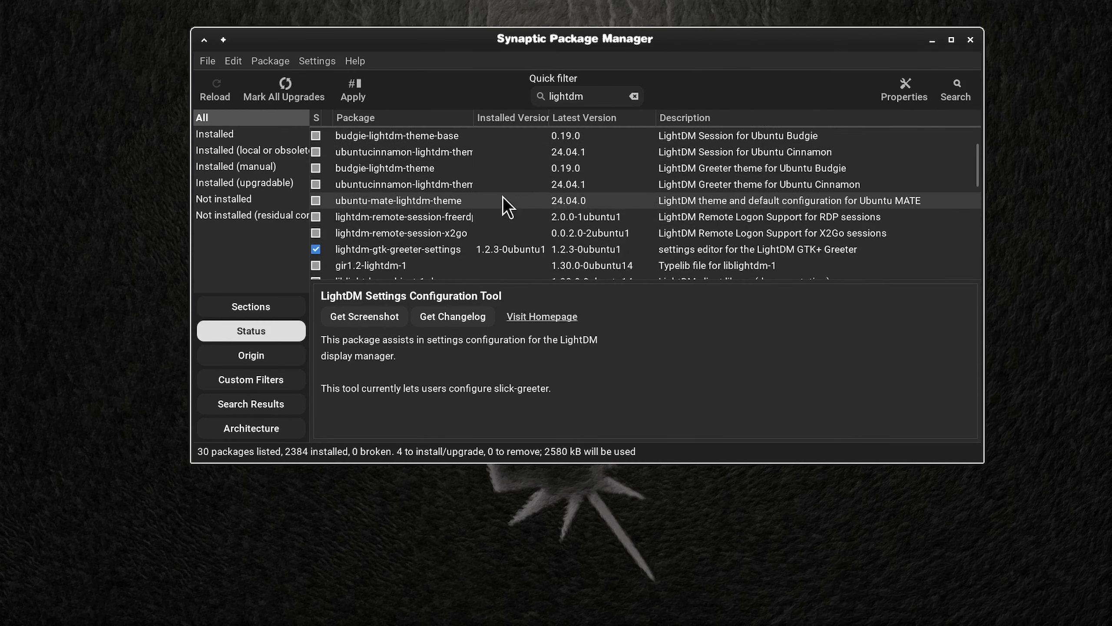
{"action": "scroll", "coordinate": [502, 197], "scroll_direction": "down", "scroll_amount": 2}
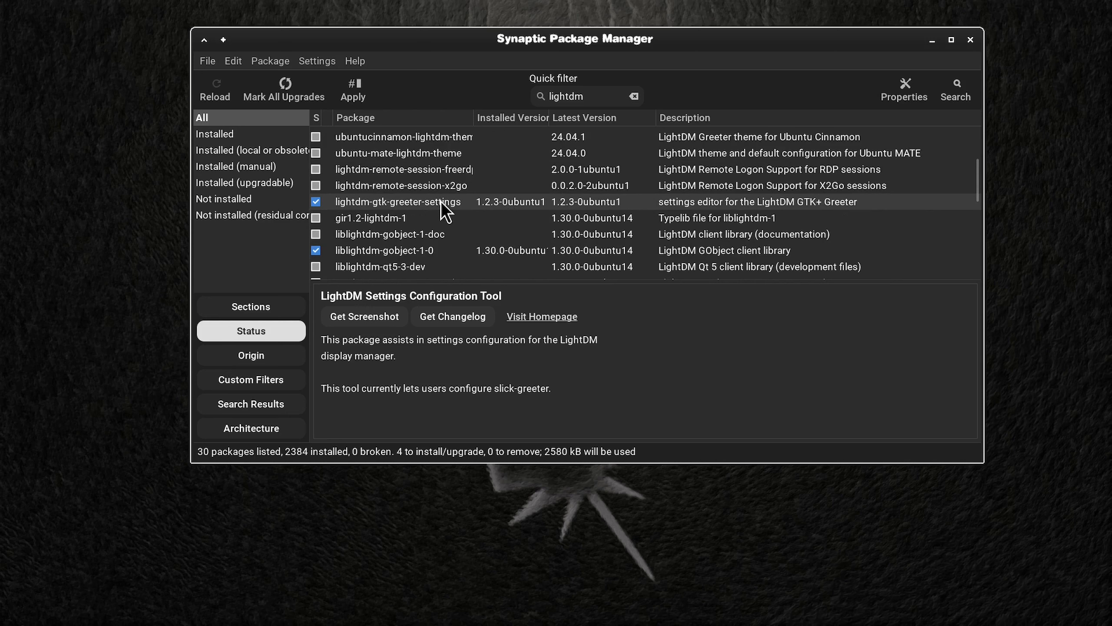
{"action": "left_click", "coordinate": [442, 203]}
{"action": "right_click", "coordinate": [456, 202]}
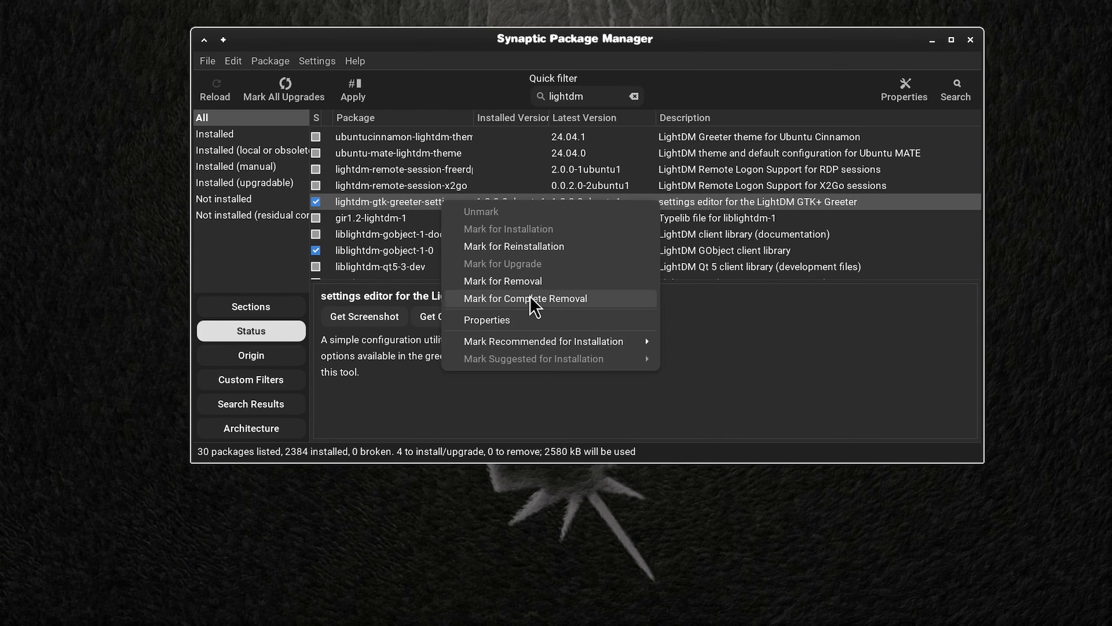
{"action": "left_click", "coordinate": [530, 296]}
Step: Mark the lightdm-gtk-greeter package for complete removal
{"action": "scroll", "coordinate": [464, 222], "scroll_direction": "down", "scroll_amount": 1}
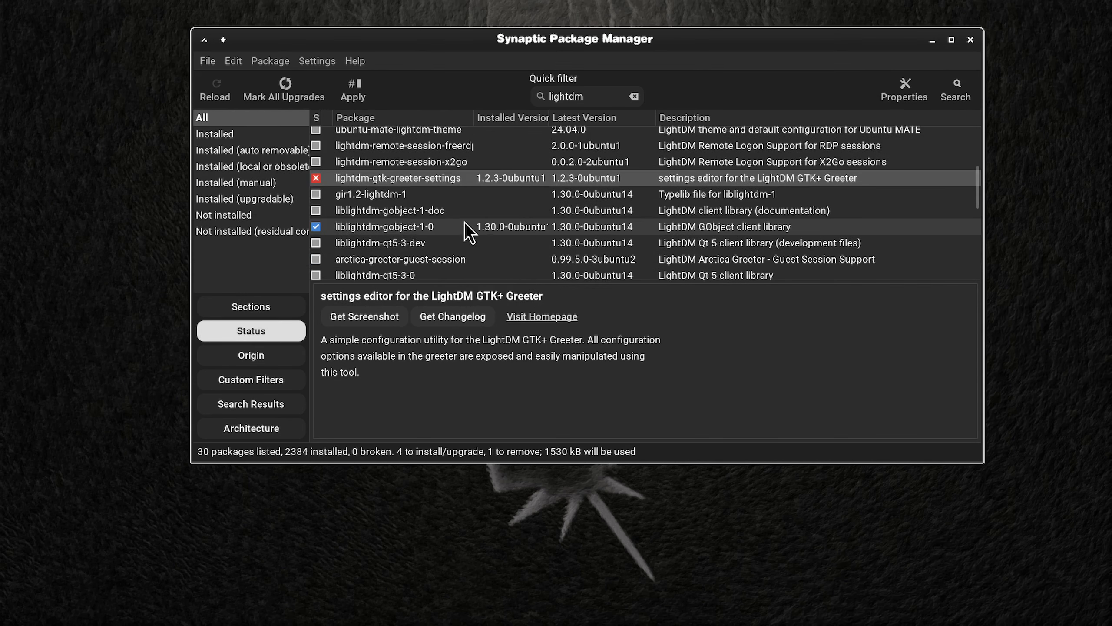
{"action": "scroll", "coordinate": [464, 221], "scroll_direction": "down", "scroll_amount": 2}
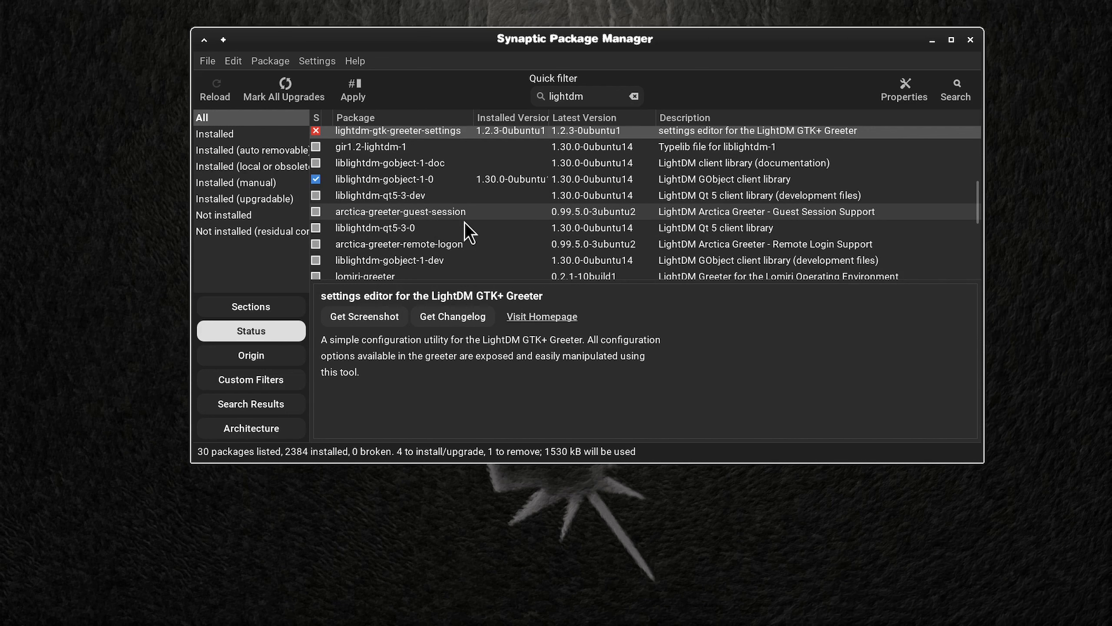
{"action": "scroll", "coordinate": [464, 222], "scroll_direction": "down", "scroll_amount": 1}
{"action": "scroll", "coordinate": [464, 222], "scroll_direction": "down", "scroll_amount": 2}
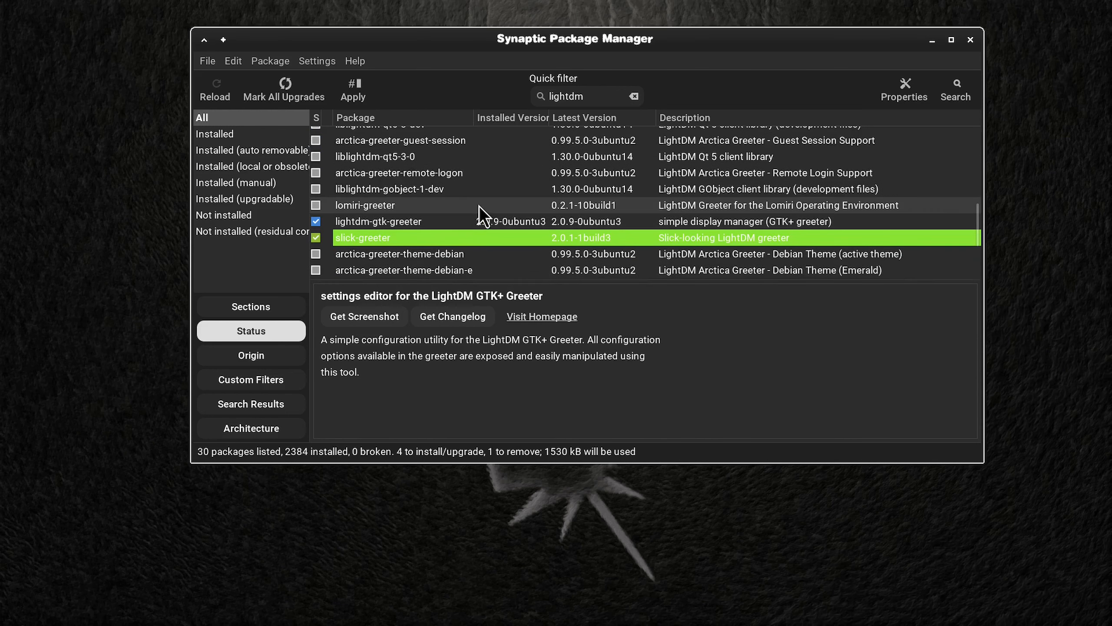
{"action": "right_click", "coordinate": [459, 212]}
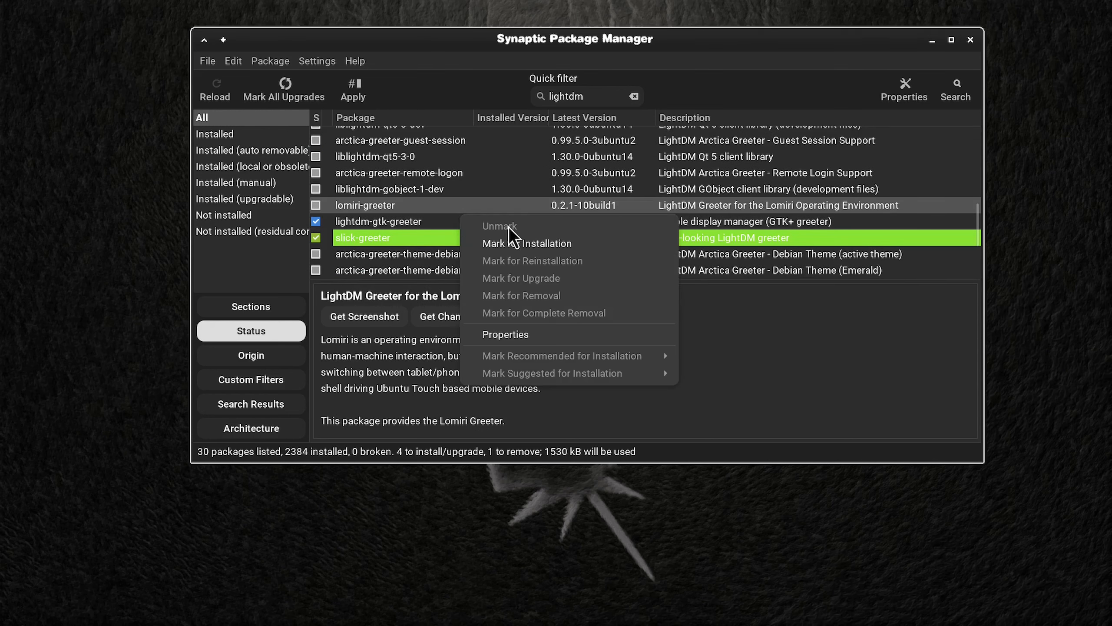
{"action": "left_click", "coordinate": [412, 221]}
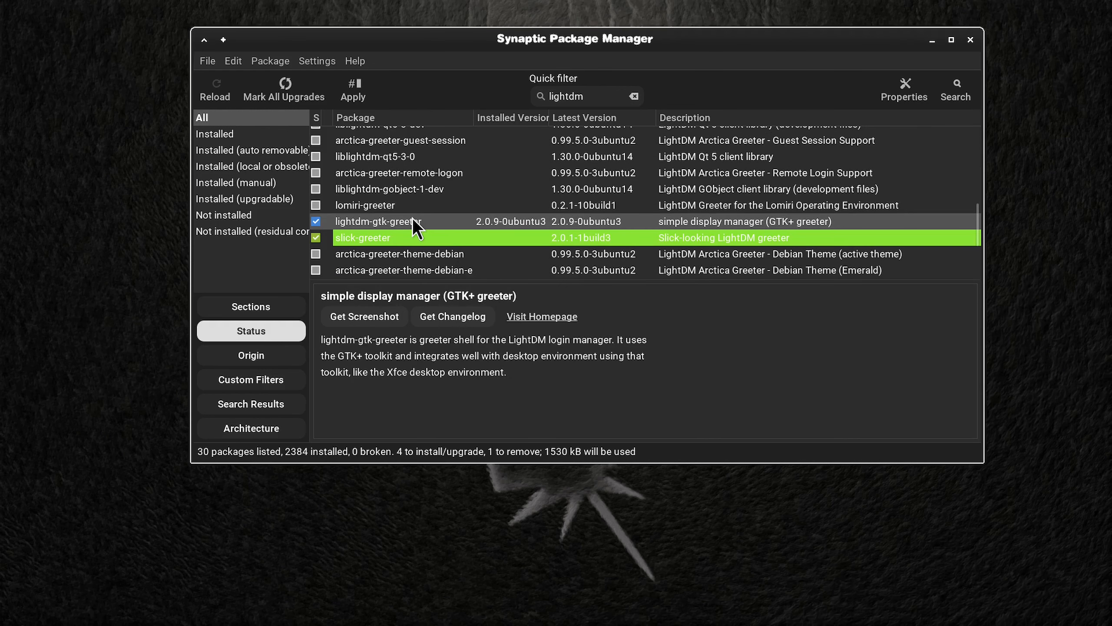
{"action": "right_click", "coordinate": [426, 217]}
{"action": "left_click", "coordinate": [573, 312]}
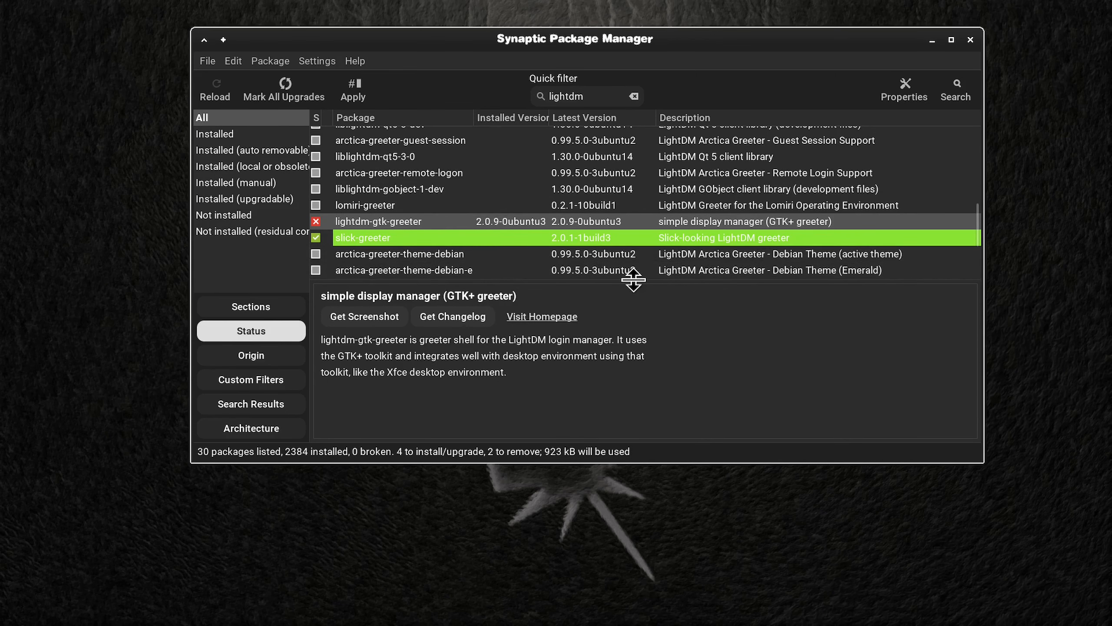
Step: Apply all marked package installations and removals, and close the package manager once they are processed
{"action": "scroll", "coordinate": [557, 253], "scroll_direction": "up", "scroll_amount": 5}
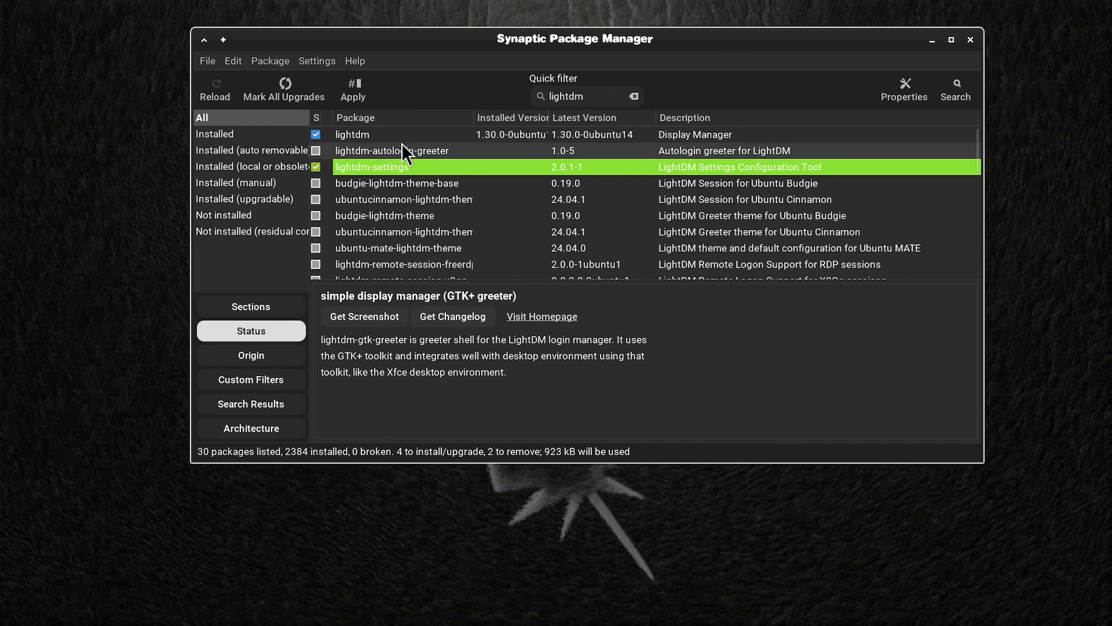
{"action": "left_click", "coordinate": [352, 94]}
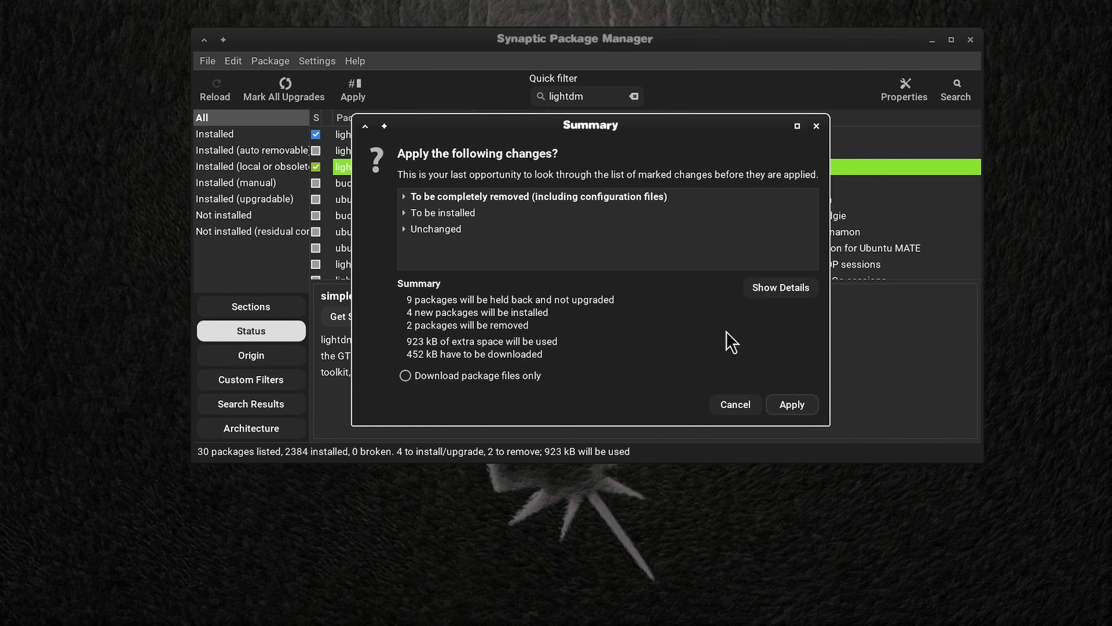
{"action": "left_click", "coordinate": [788, 405]}
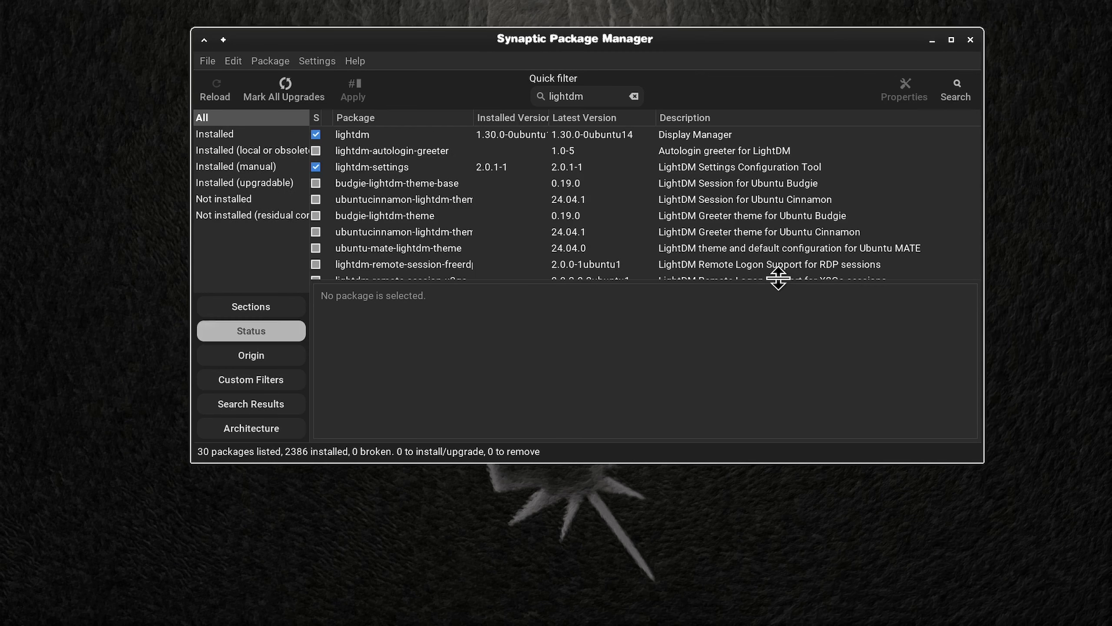
{"action": "left_click", "coordinate": [970, 39]}
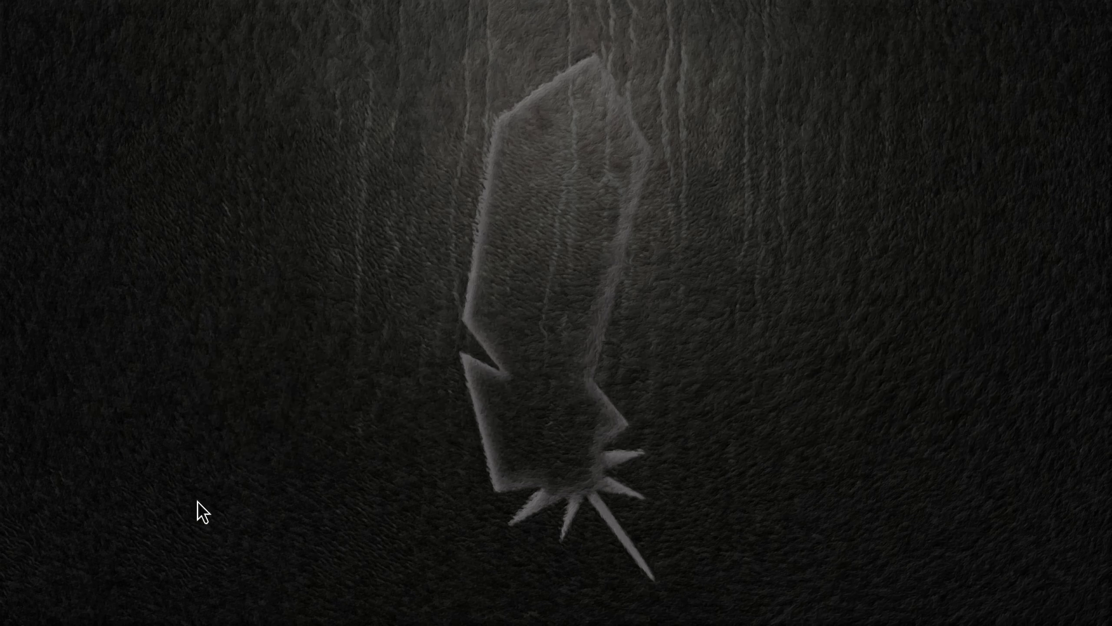
Step: Launch the Login Window settings from the System category and authenticate with the account password
{"action": "left_click", "coordinate": [18, 615]}
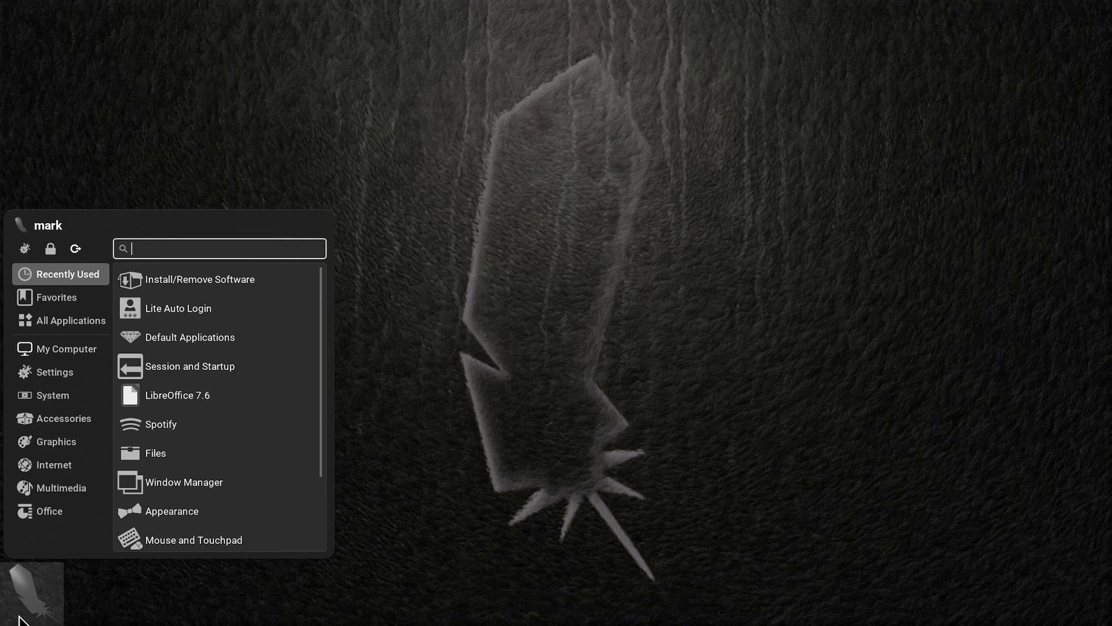
{"action": "mouse_move", "coordinate": [56, 393]}
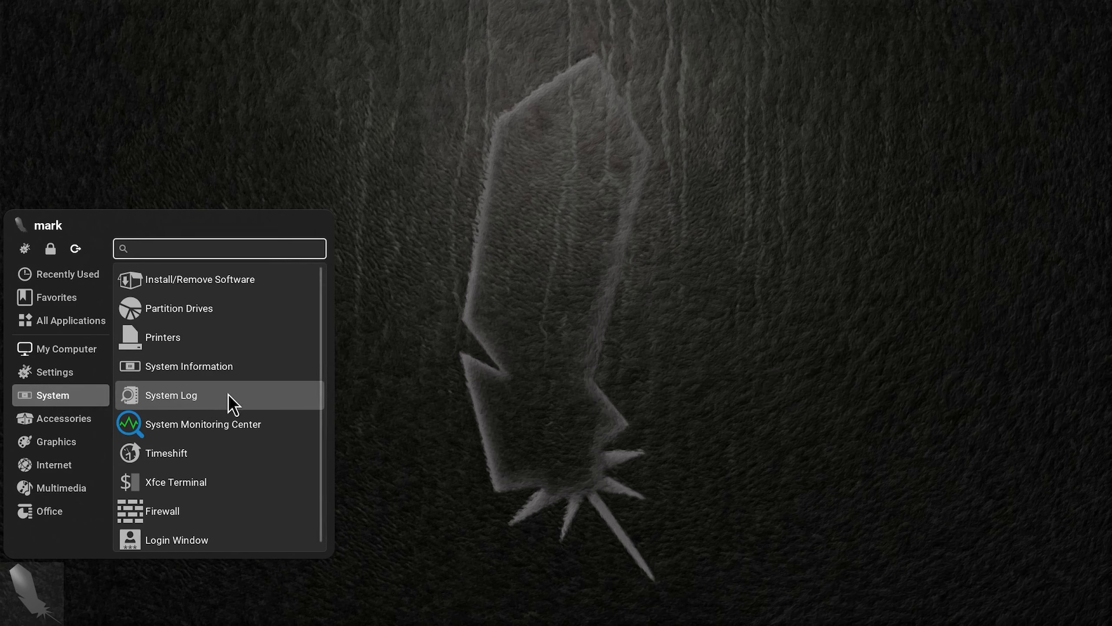
{"action": "scroll", "coordinate": [227, 394], "scroll_direction": "down", "scroll_amount": 1}
{"action": "left_click", "coordinate": [204, 535]}
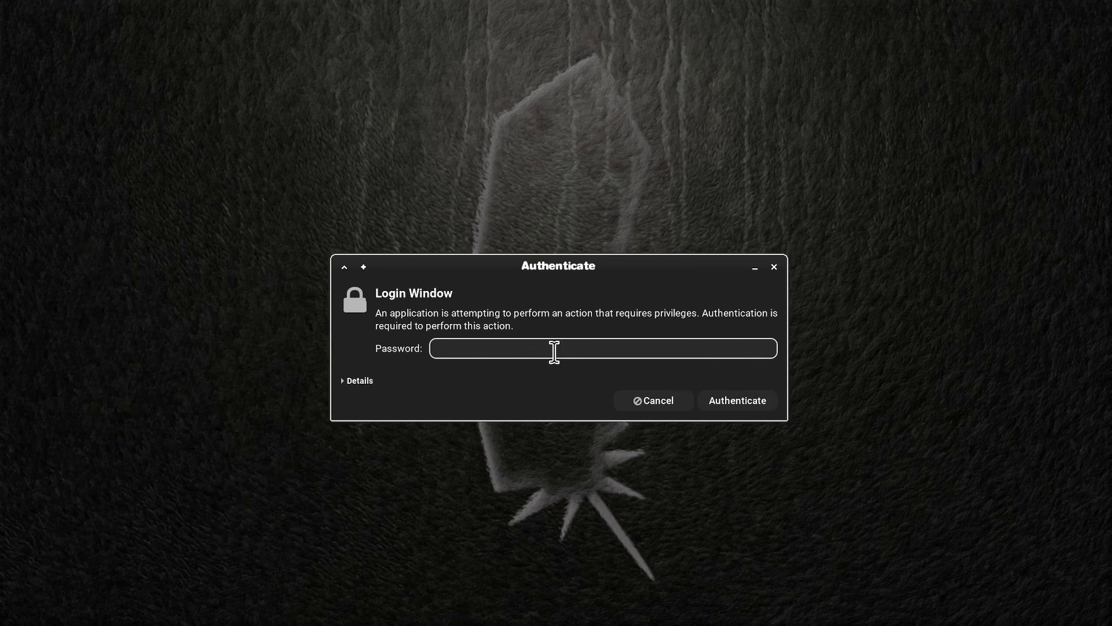
{"action": "type", "text": "••••••••"}
{"action": "key", "text": "Return"}
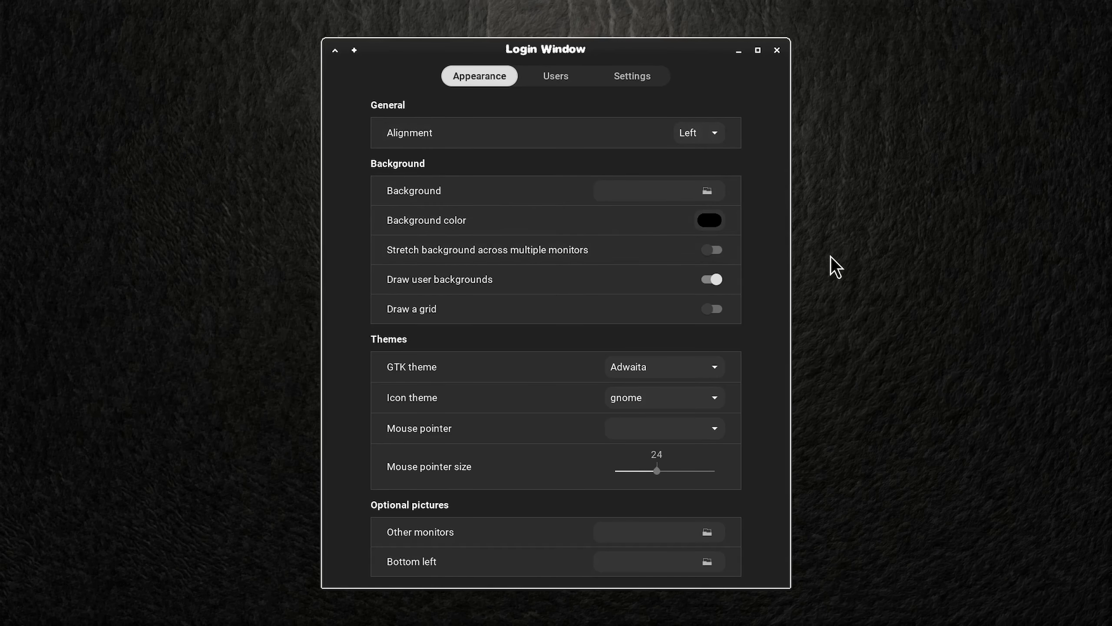
Step: Set the login screen's GTK theme to Orchis-Grey-Dark and its icon theme to Sardi-Ghost-Flexible
{"action": "left_click", "coordinate": [713, 370]}
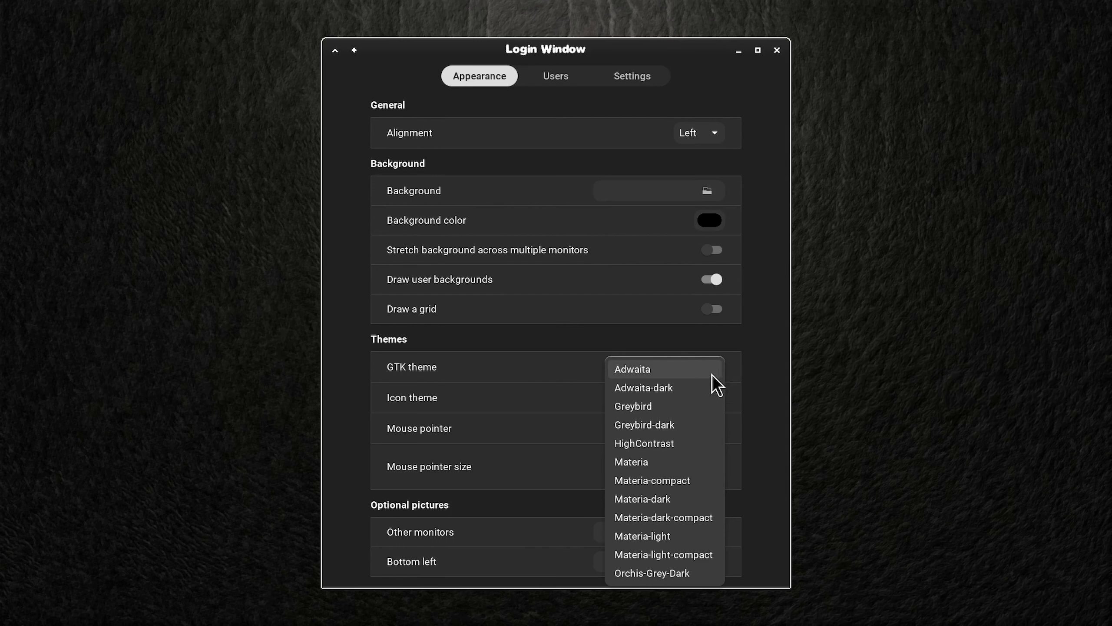
{"action": "left_click", "coordinate": [687, 569]}
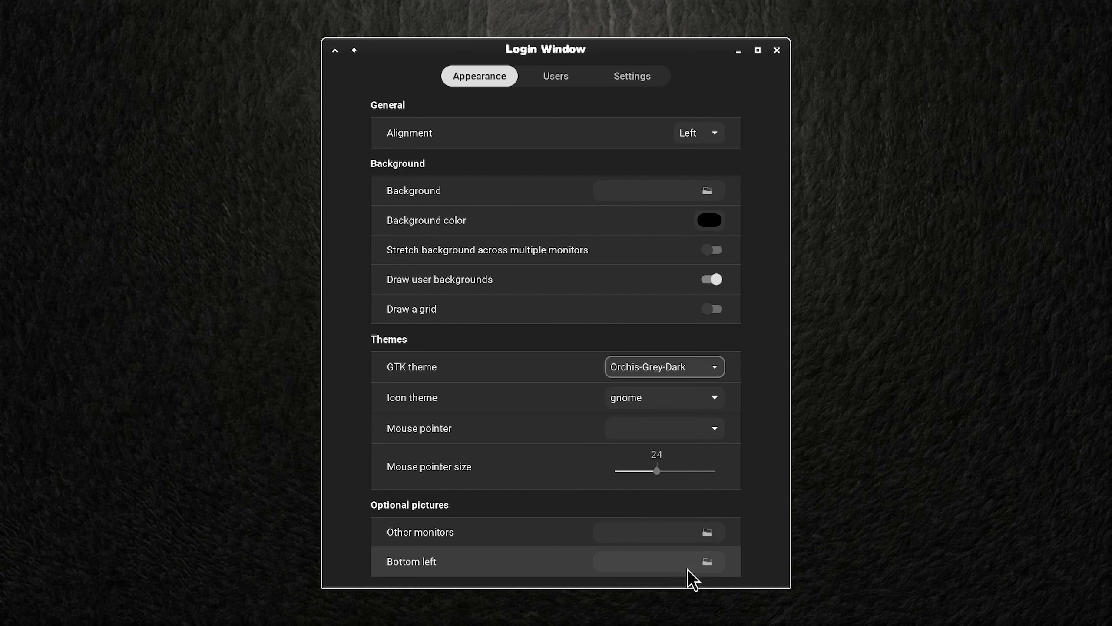
{"action": "left_click", "coordinate": [717, 400]}
{"action": "left_click", "coordinate": [671, 596]}
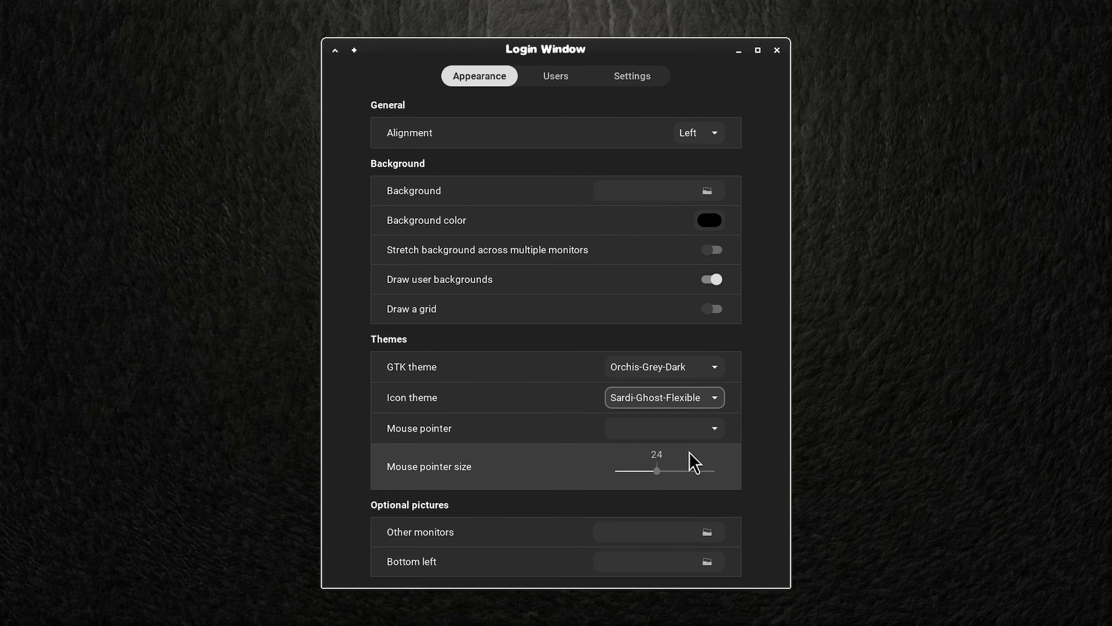
Step: Set the login screen's mouse pointer to DMZ-Black with a pointer size of 41
{"action": "left_click", "coordinate": [715, 429]}
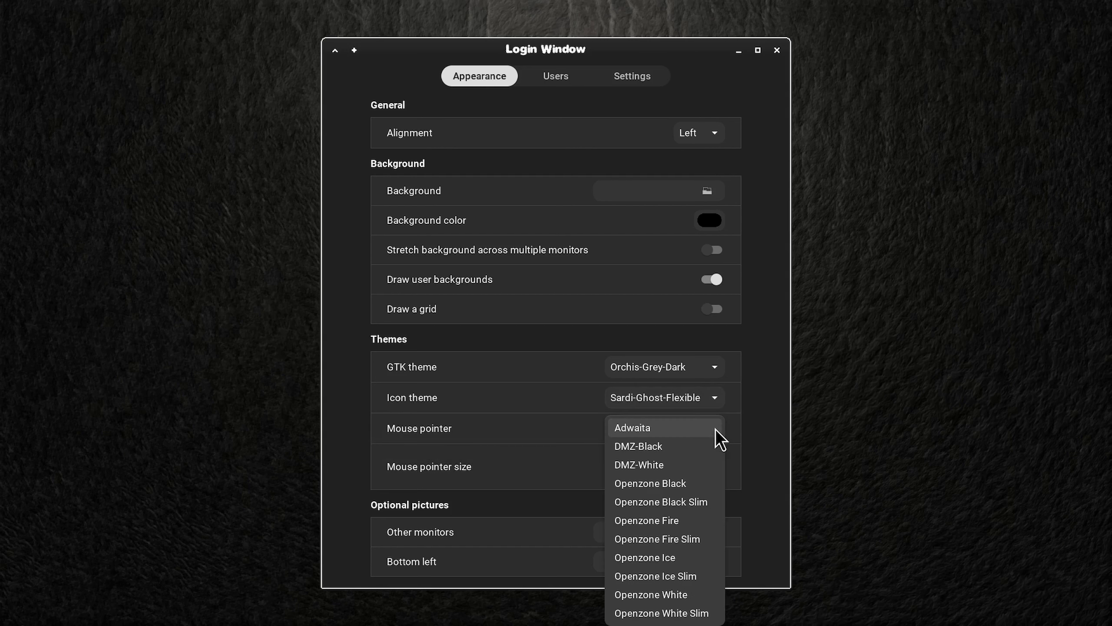
{"action": "left_click", "coordinate": [687, 455]}
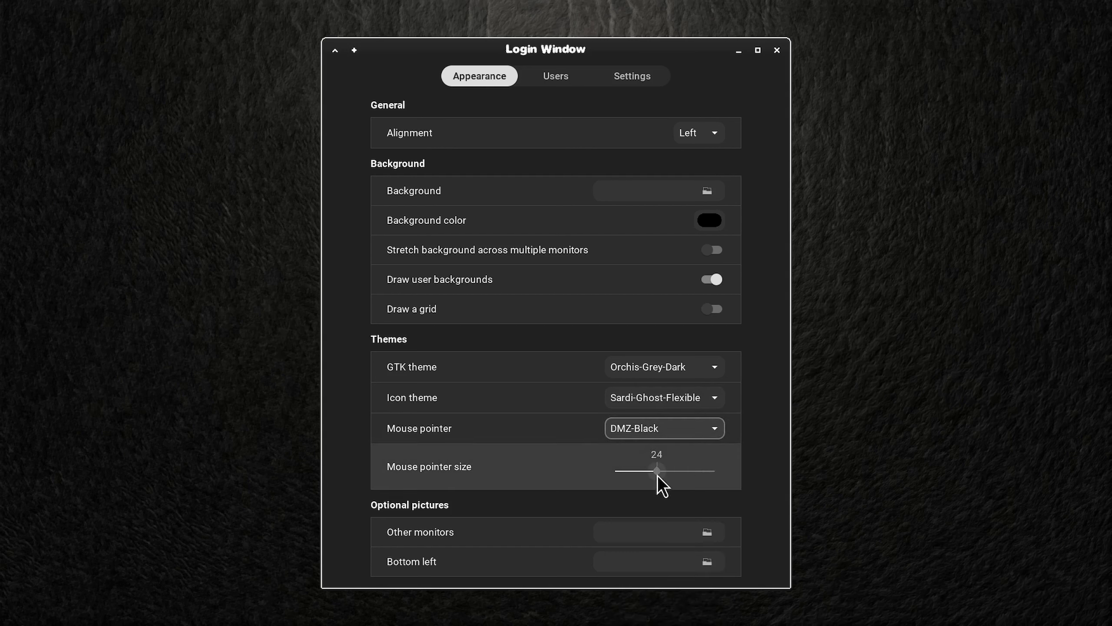
{"action": "left_click_drag", "start_coordinate": [657, 475], "coordinate": [696, 475]}
Step: Disable drawing user backgrounds and set the login background image to LLgrey.png from /usr/share/xfce4/backdrops
{"action": "left_click", "coordinate": [715, 279]}
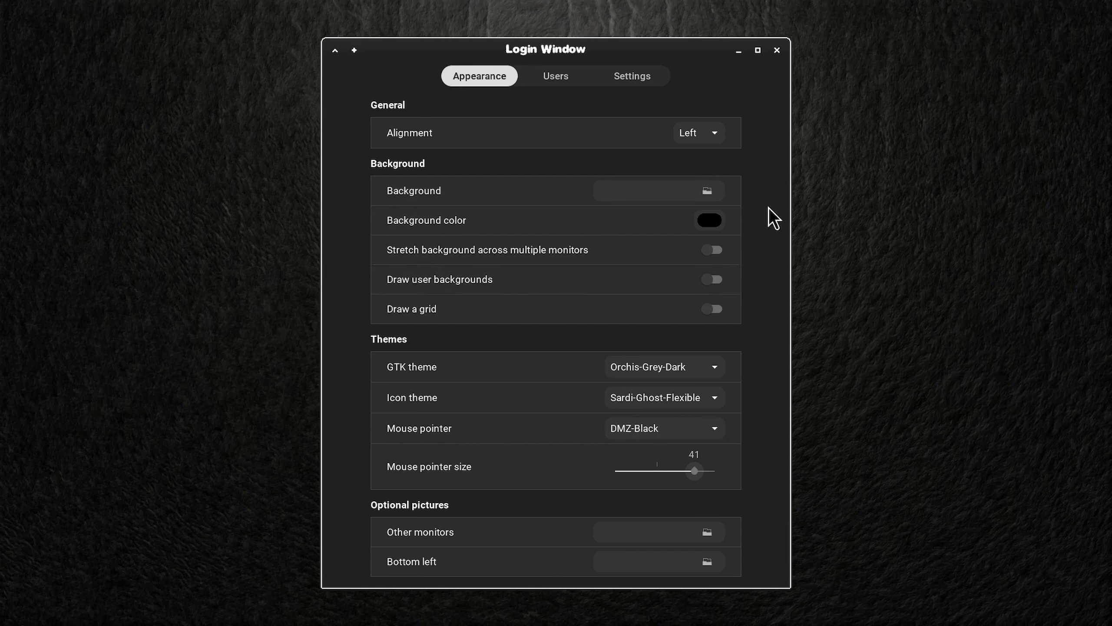
{"action": "left_click", "coordinate": [707, 192]}
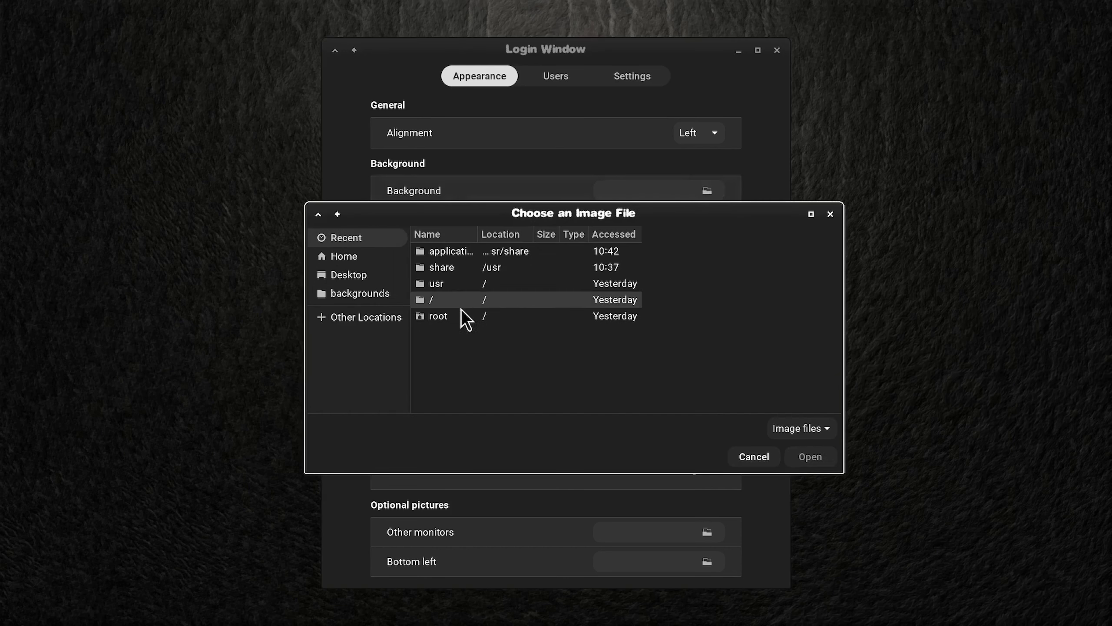
{"action": "left_click", "coordinate": [344, 292]}
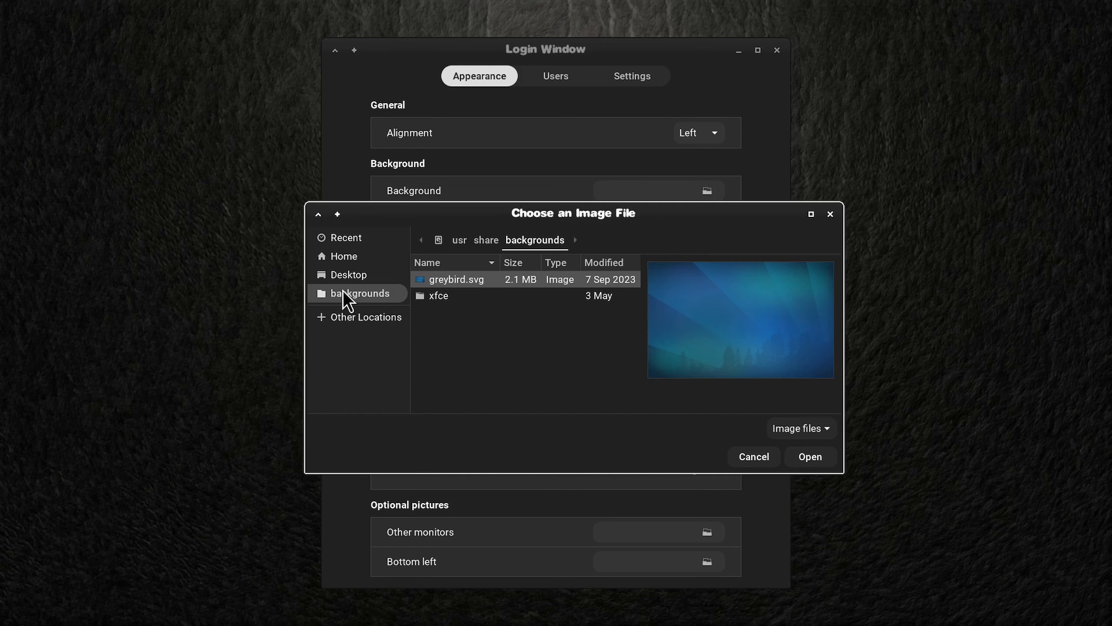
{"action": "left_click", "coordinate": [367, 318]}
{"action": "left_click", "coordinate": [438, 240]}
{"action": "scroll", "coordinate": [538, 303], "scroll_direction": "down", "scroll_amount": 3}
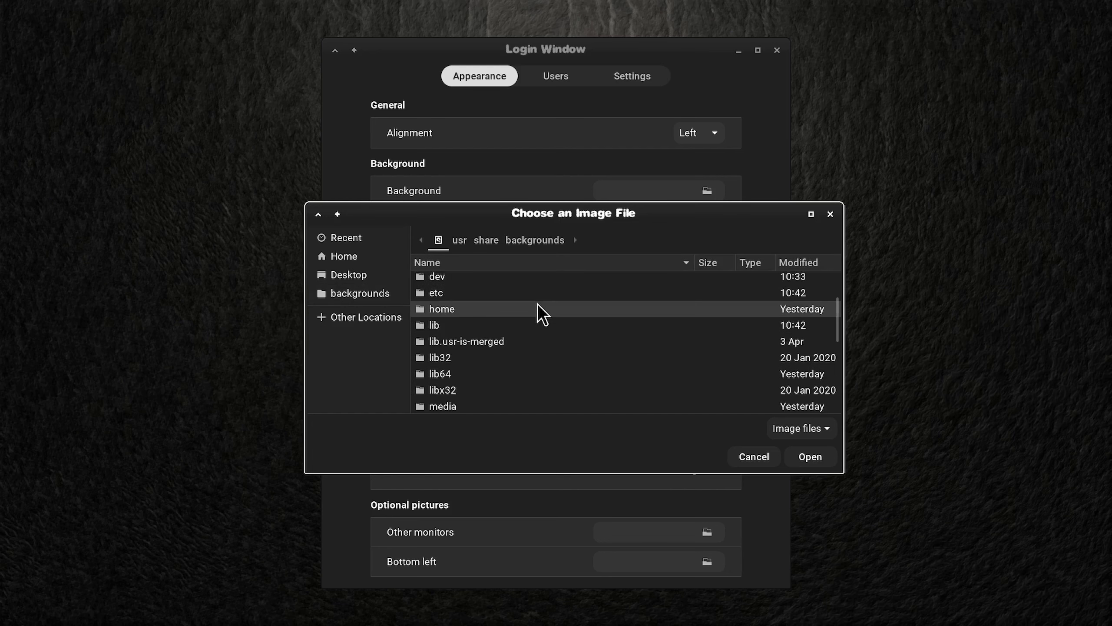
{"action": "scroll", "coordinate": [543, 313], "scroll_direction": "down", "scroll_amount": 5}
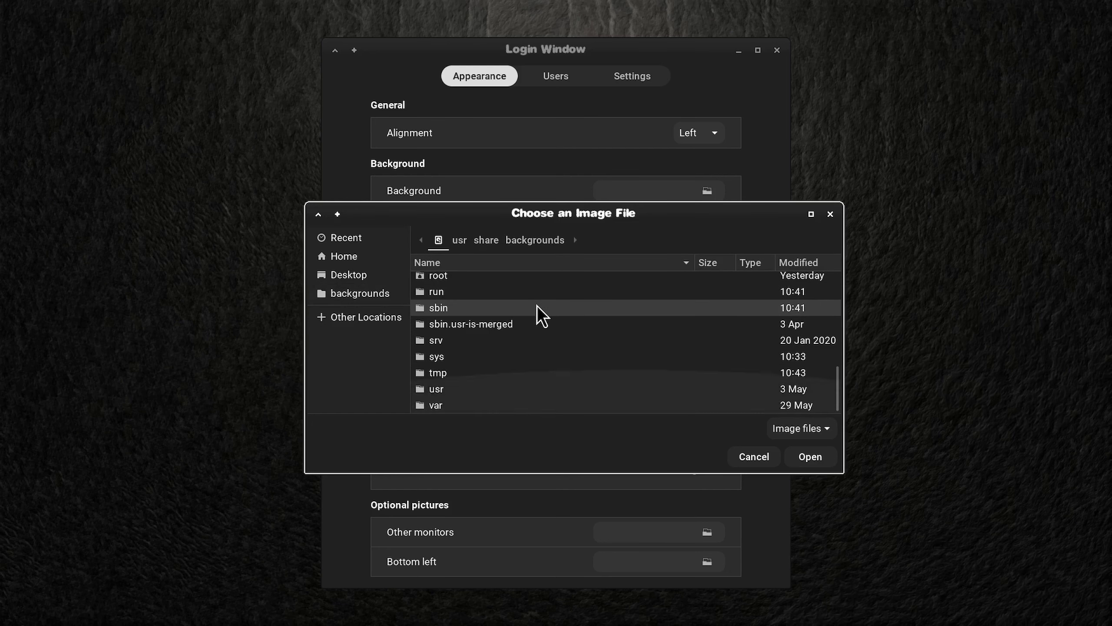
{"action": "scroll", "coordinate": [496, 346], "scroll_direction": "down", "scroll_amount": 10}
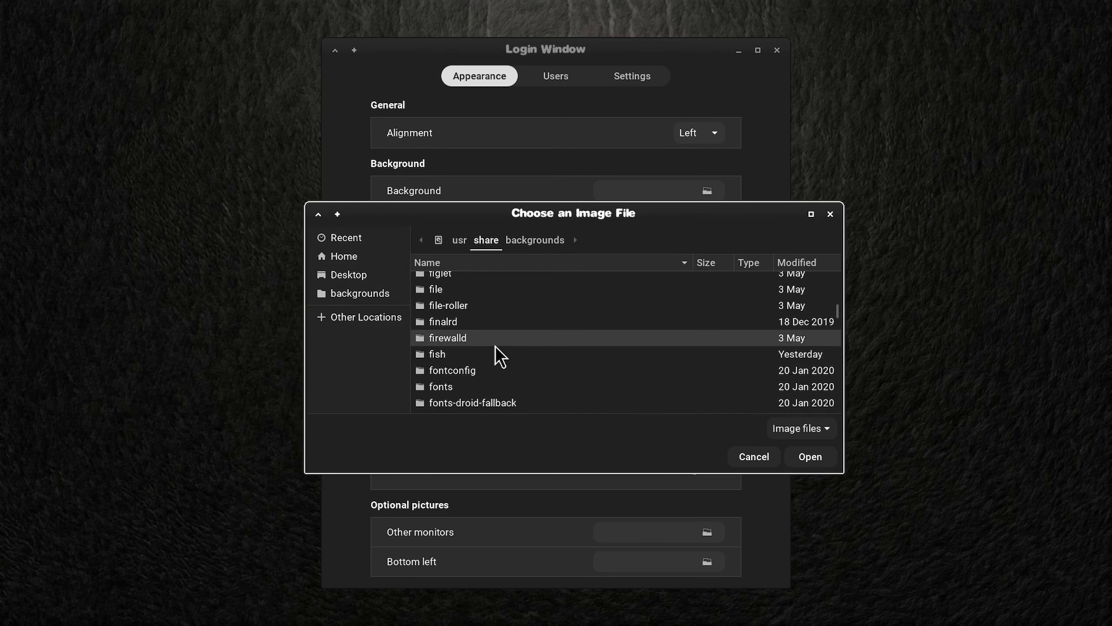
{"action": "scroll", "coordinate": [496, 347], "scroll_direction": "down", "scroll_amount": 15}
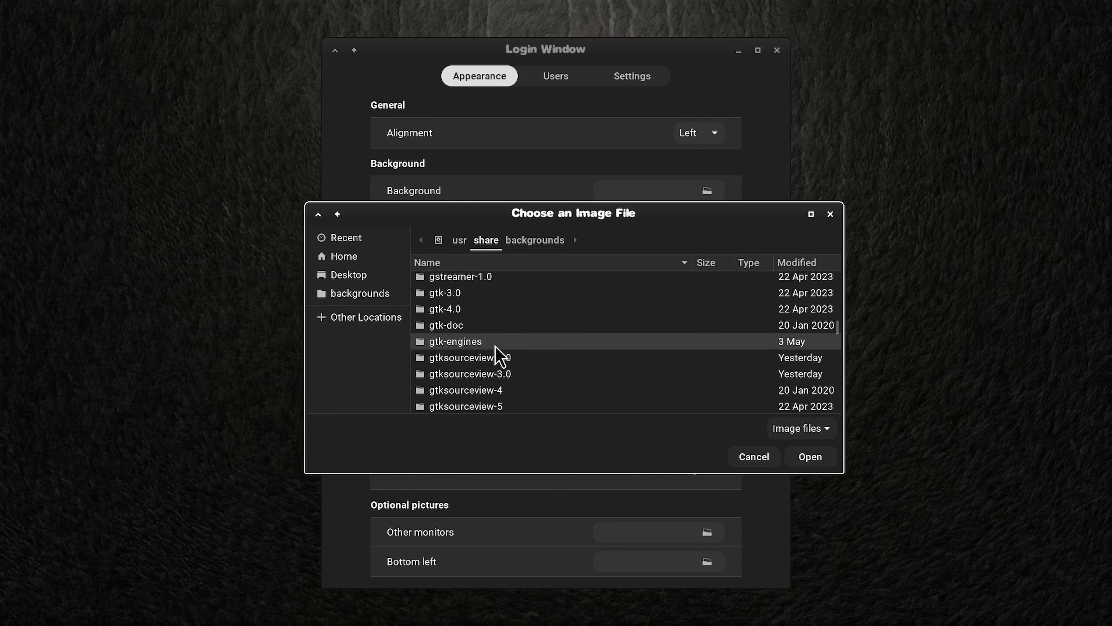
{"action": "scroll", "coordinate": [495, 347], "scroll_direction": "down", "scroll_amount": 20}
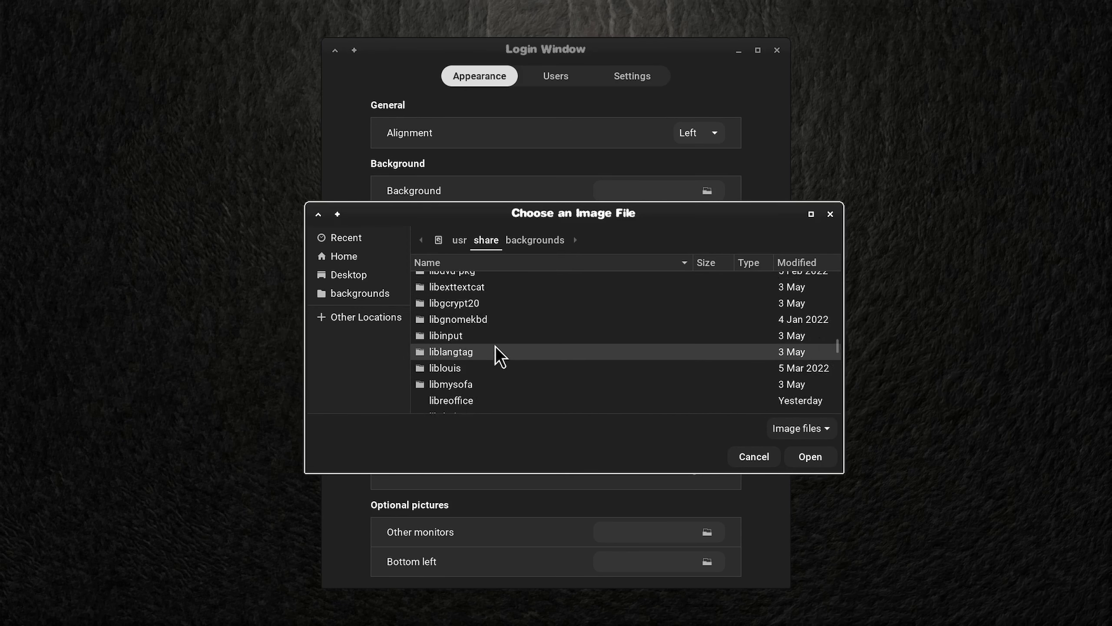
{"action": "scroll", "coordinate": [496, 347], "scroll_direction": "down", "scroll_amount": 20}
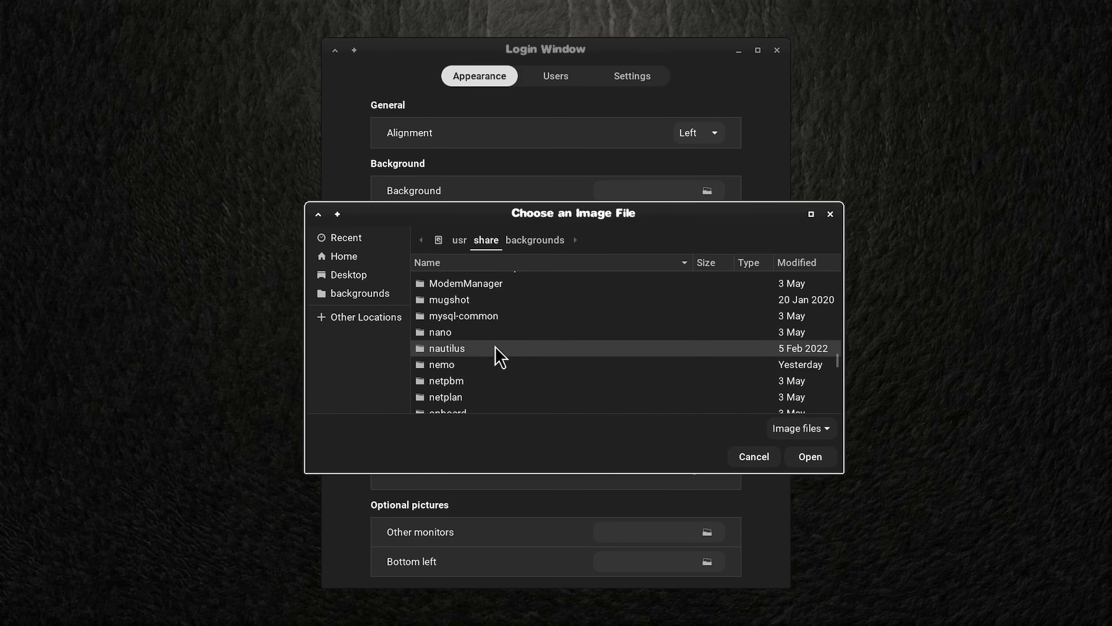
{"action": "scroll", "coordinate": [496, 346], "scroll_direction": "down", "scroll_amount": 20}
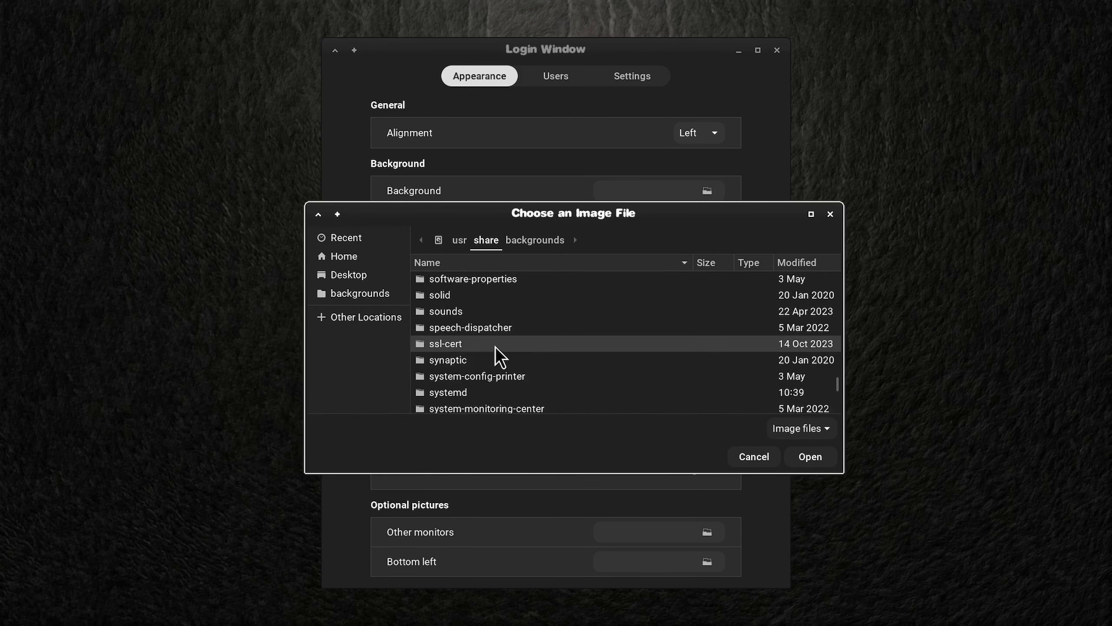
{"action": "scroll", "coordinate": [494, 346], "scroll_direction": "down", "scroll_amount": 5}
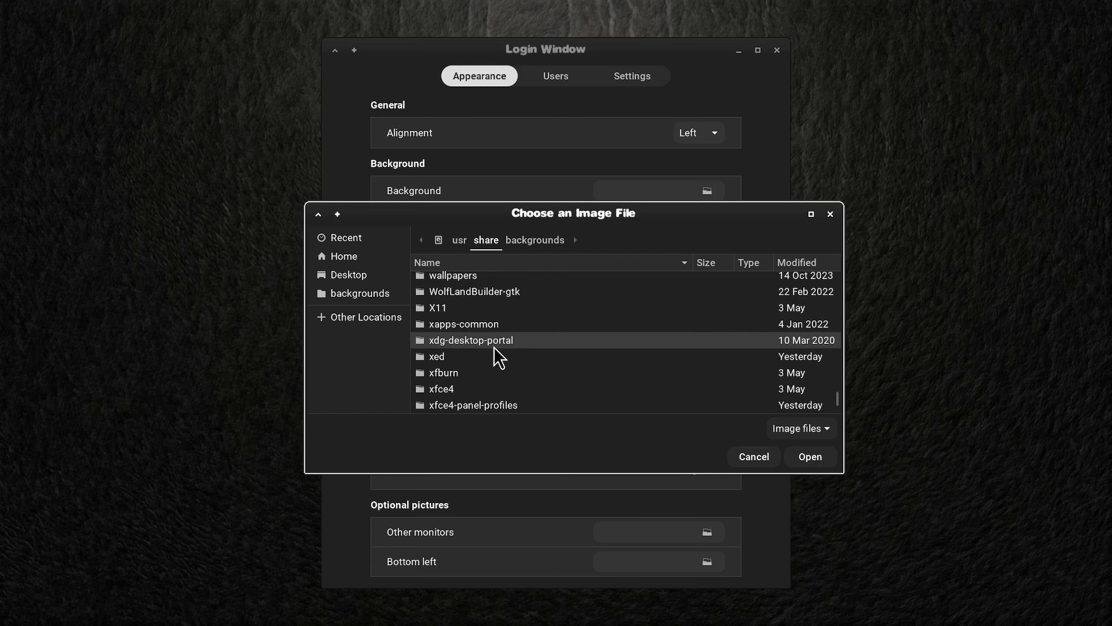
{"action": "double_click", "coordinate": [471, 390]}
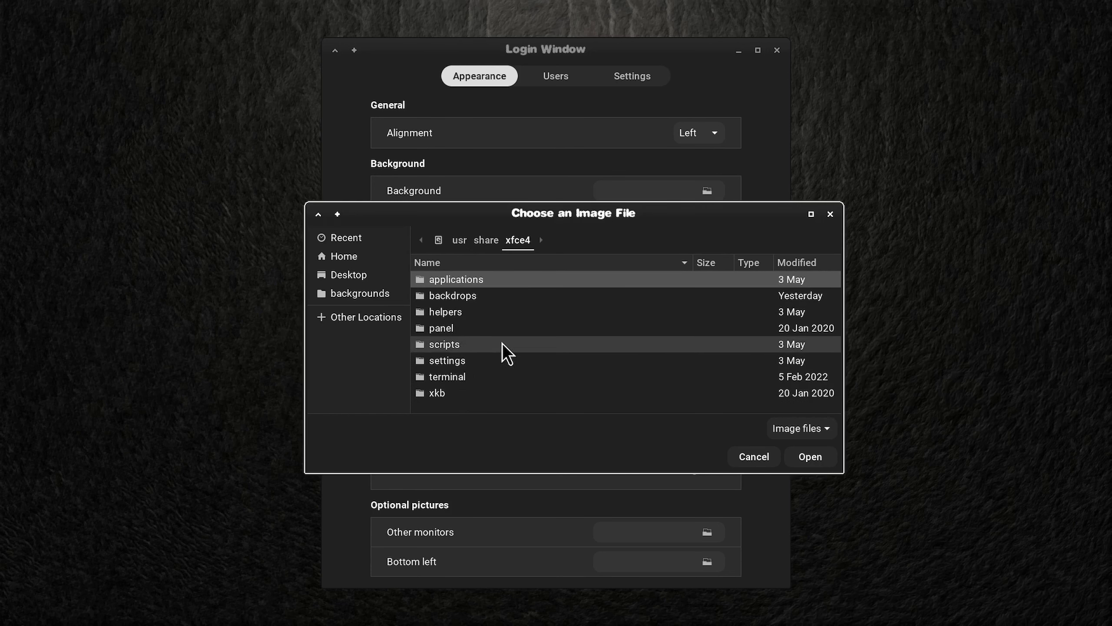
{"action": "double_click", "coordinate": [482, 296]}
{"action": "scroll", "coordinate": [583, 341], "scroll_direction": "down", "scroll_amount": 3}
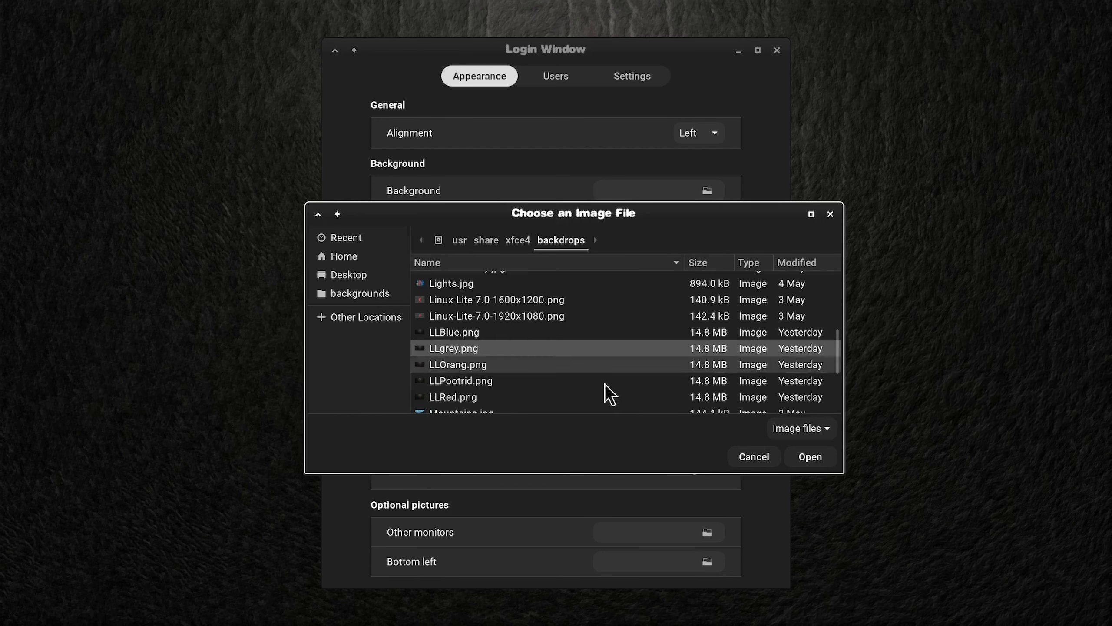
{"action": "left_click", "coordinate": [817, 462]}
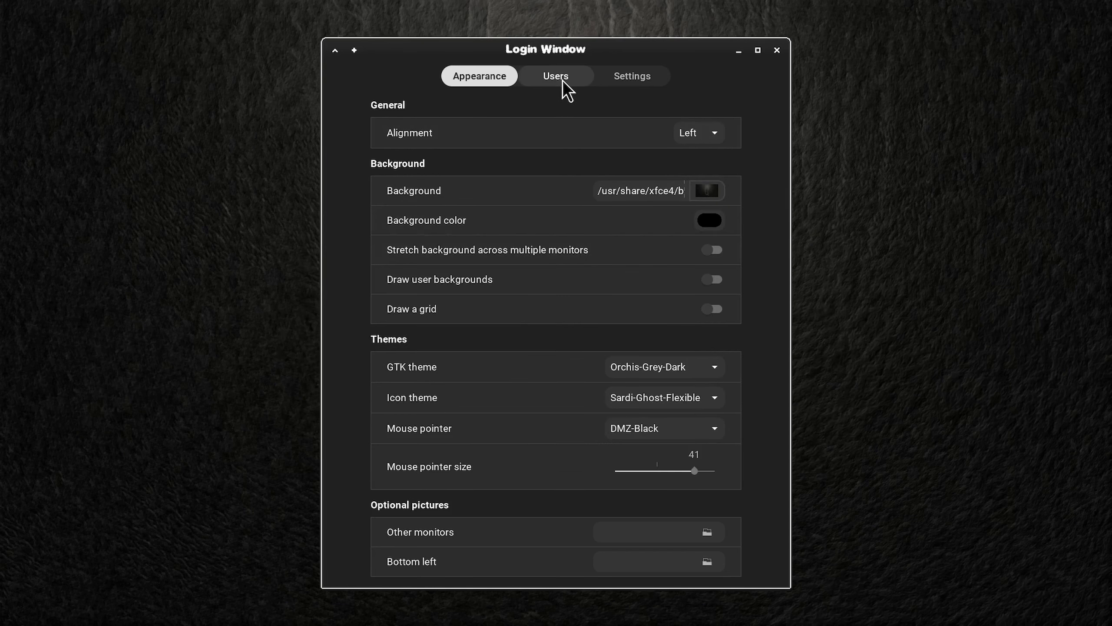
Step: Review the login window's user options, its panel indicator settings and the on-screen keyboard layout choices
{"action": "left_click", "coordinate": [563, 81]}
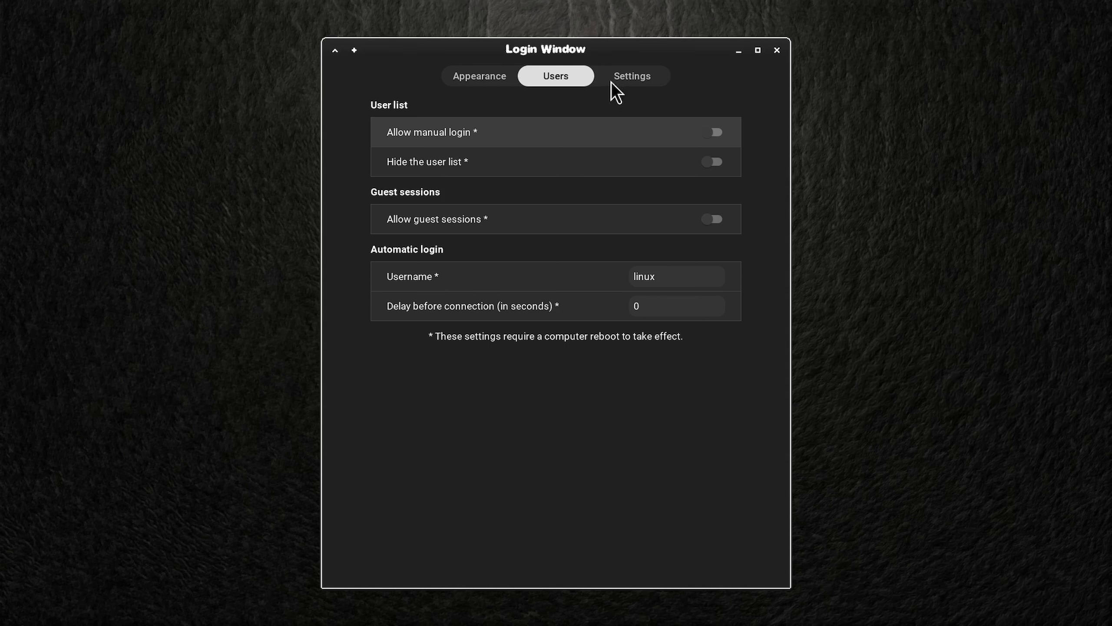
{"action": "left_click", "coordinate": [631, 76]}
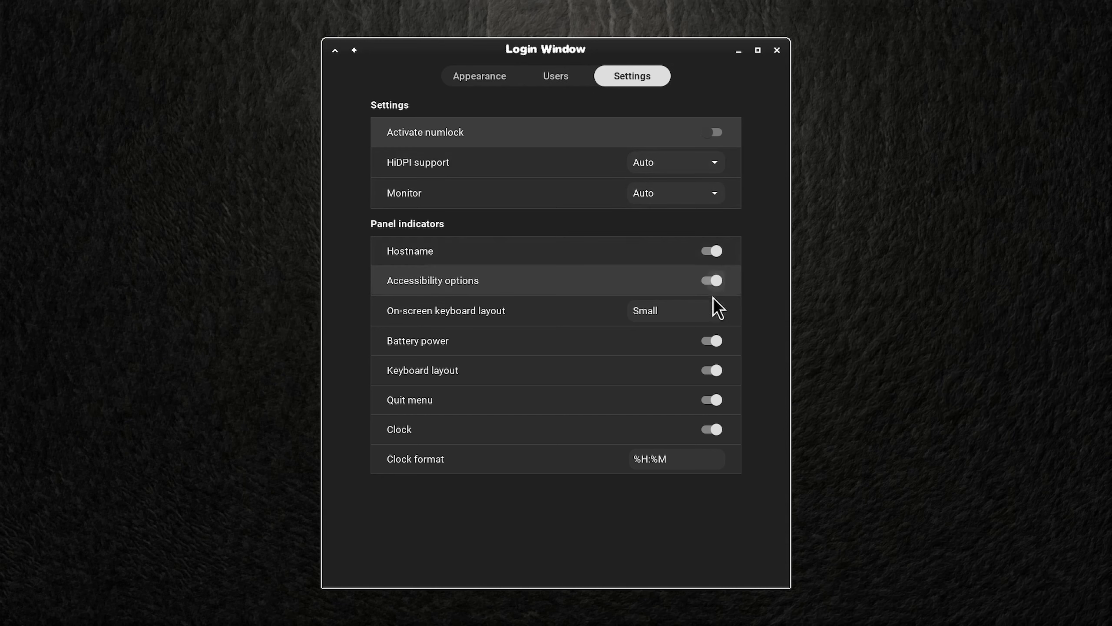
{"action": "left_click", "coordinate": [714, 310]}
{"action": "left_click", "coordinate": [712, 312]}
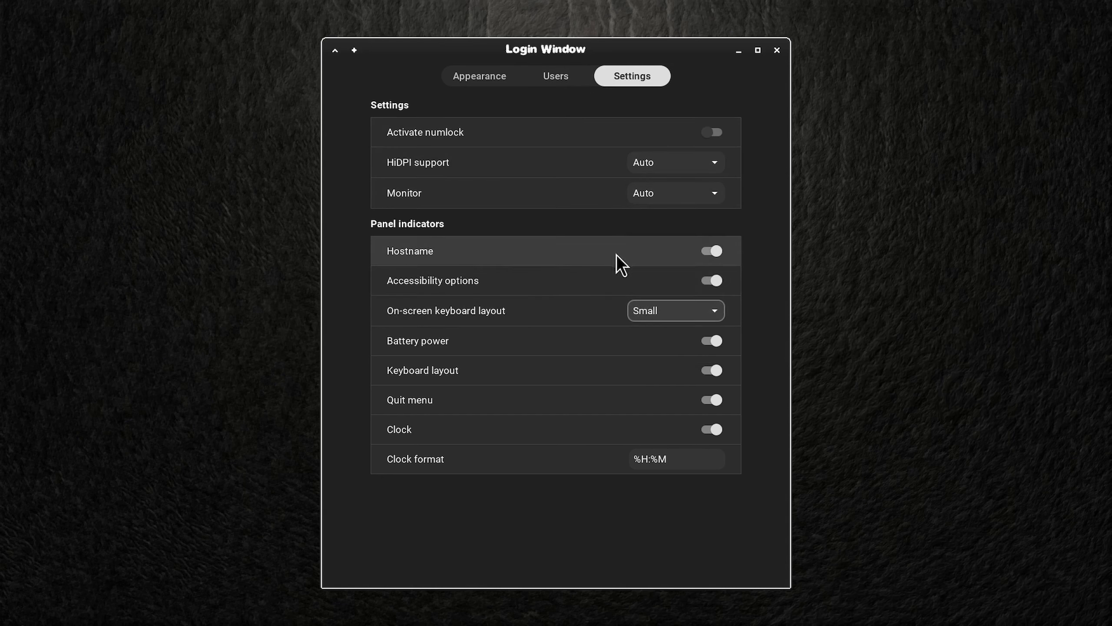
Step: Set the login window's clock format to %R and close the login window settings
{"action": "left_click_drag", "start_coordinate": [675, 459], "coordinate": [633, 458]}
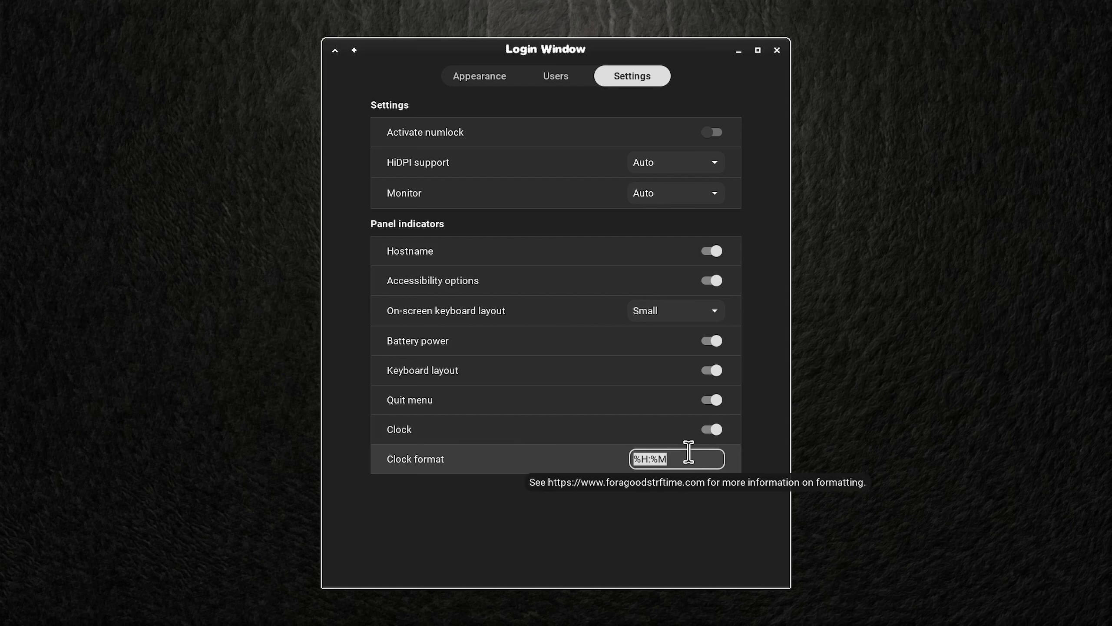
{"action": "type", "text": "%R"}
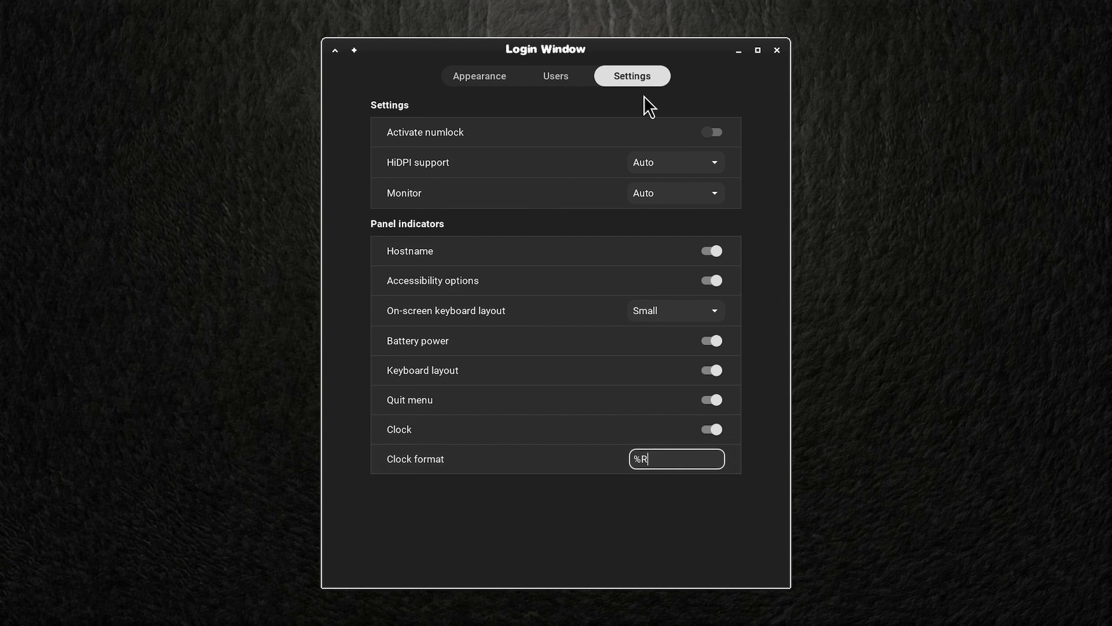
{"action": "left_click", "coordinate": [776, 51]}
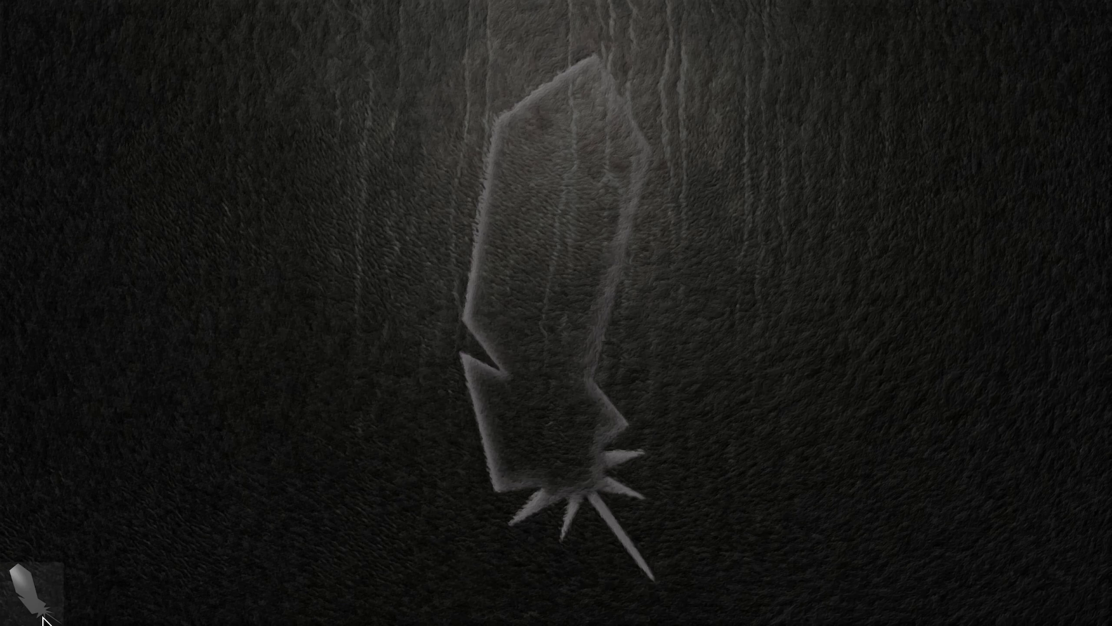
Step: Log out of the session and log back in by entering the account password on the new login screen
{"action": "left_click", "coordinate": [31, 594]}
{"action": "left_click", "coordinate": [74, 249]}
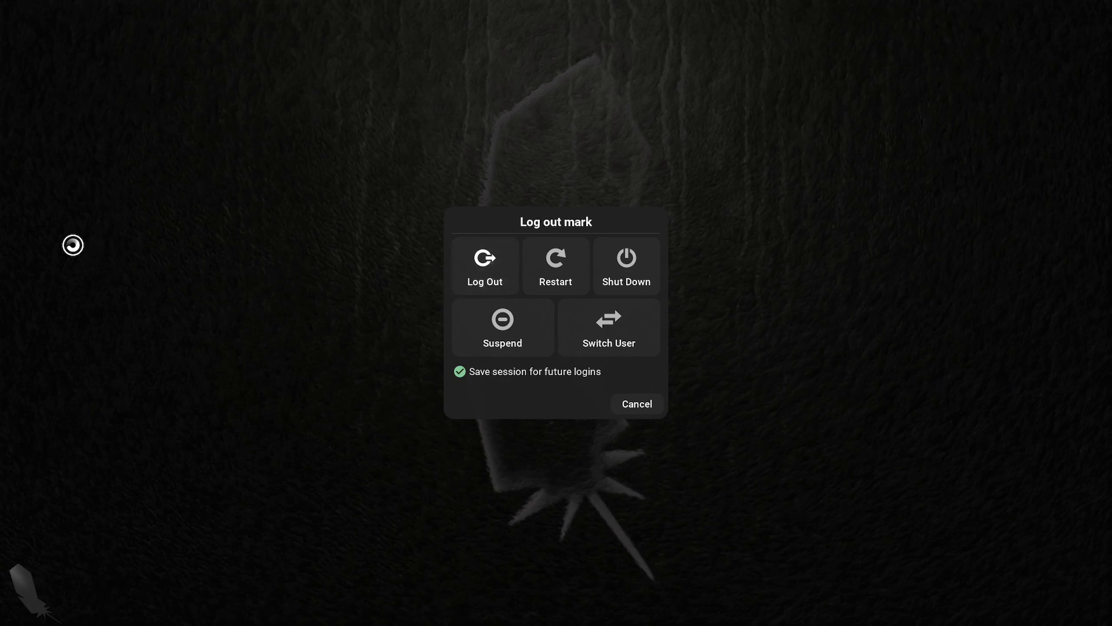
{"action": "left_click", "coordinate": [491, 272]}
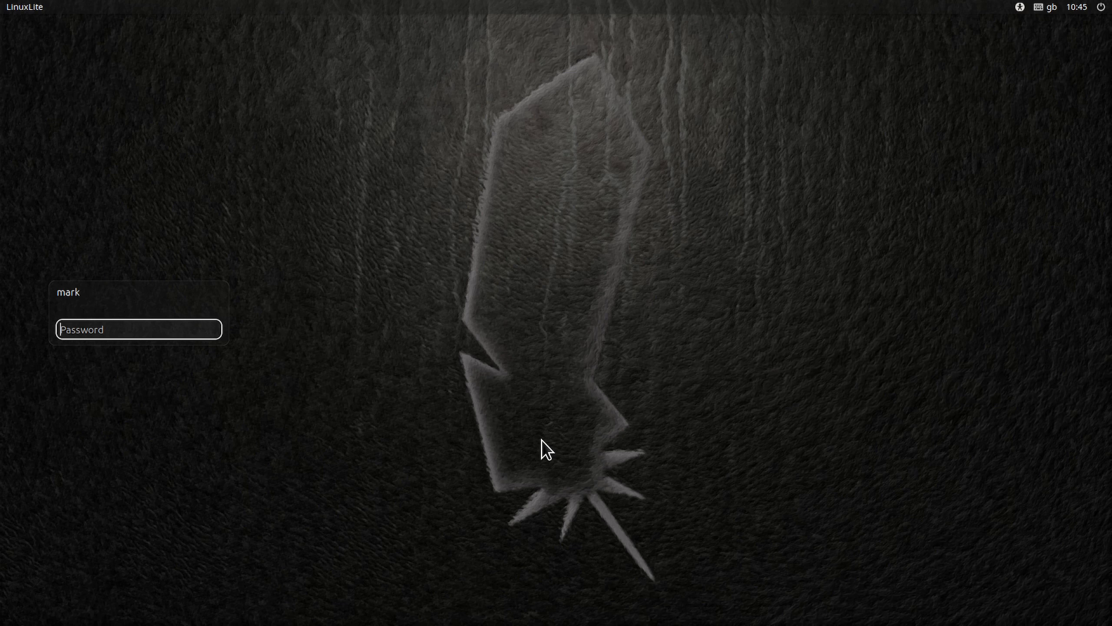
{"action": "type", "text": "•••••••"}
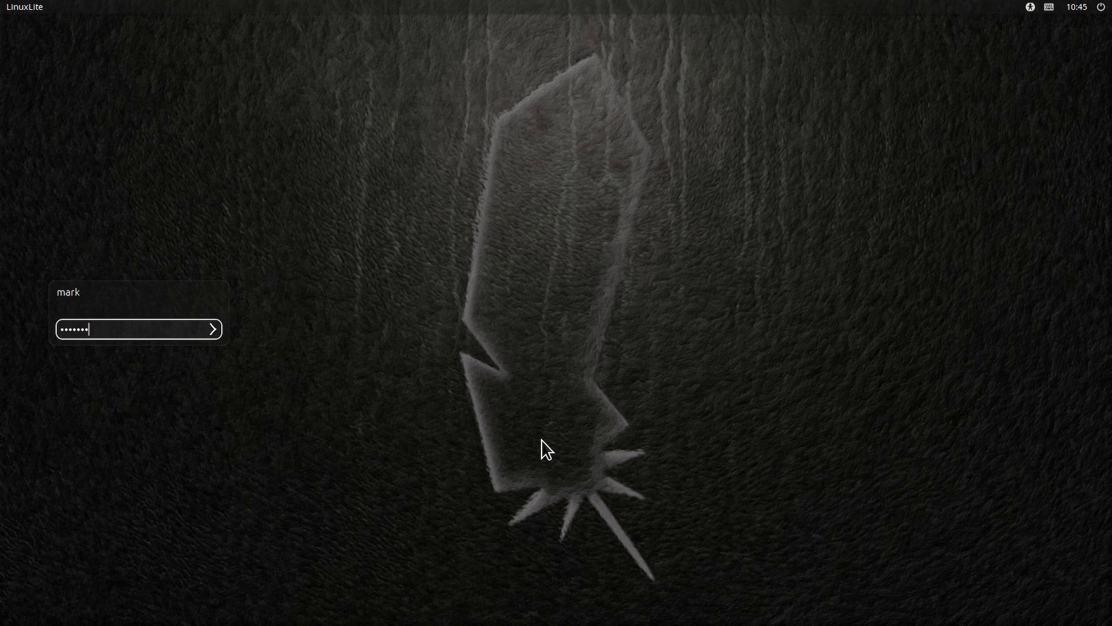
{"action": "type", "text": "•••"}
{"action": "key", "text": "Return"}
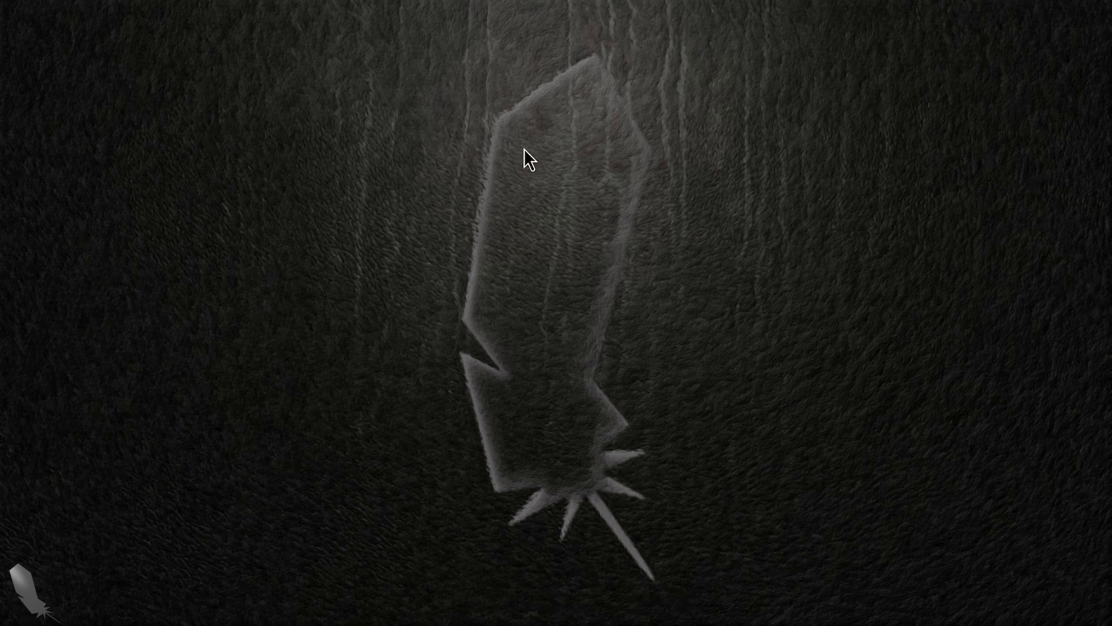
Step: Open the home folder in the file manager and turn off the display of hidden files
{"action": "mouse_move", "coordinate": [1077, 3]}
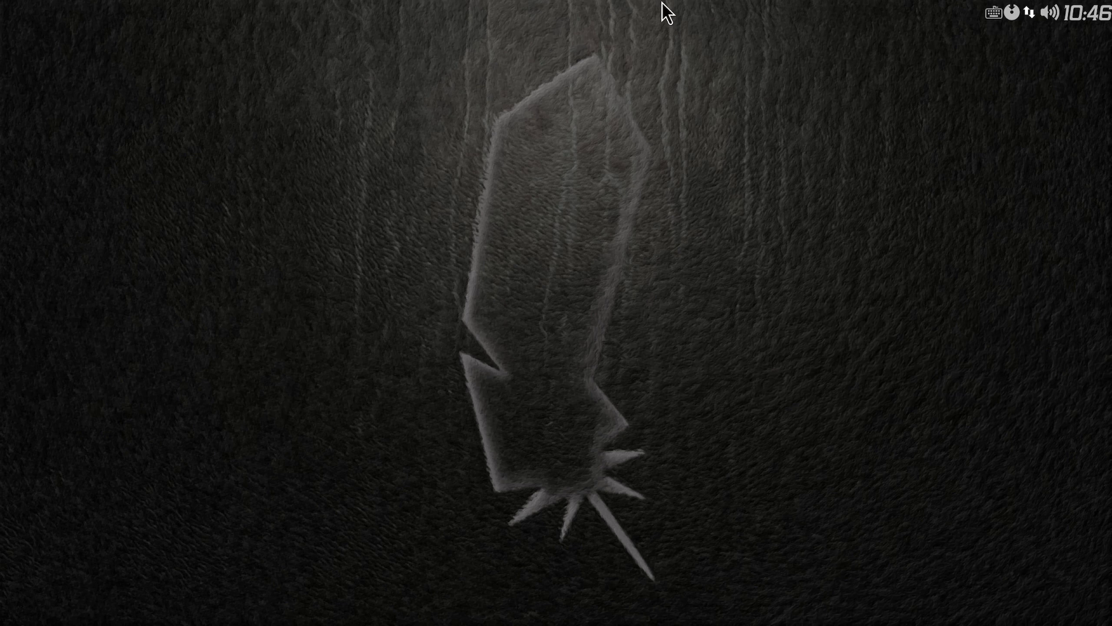
{"action": "mouse_move", "coordinate": [661, 2]}
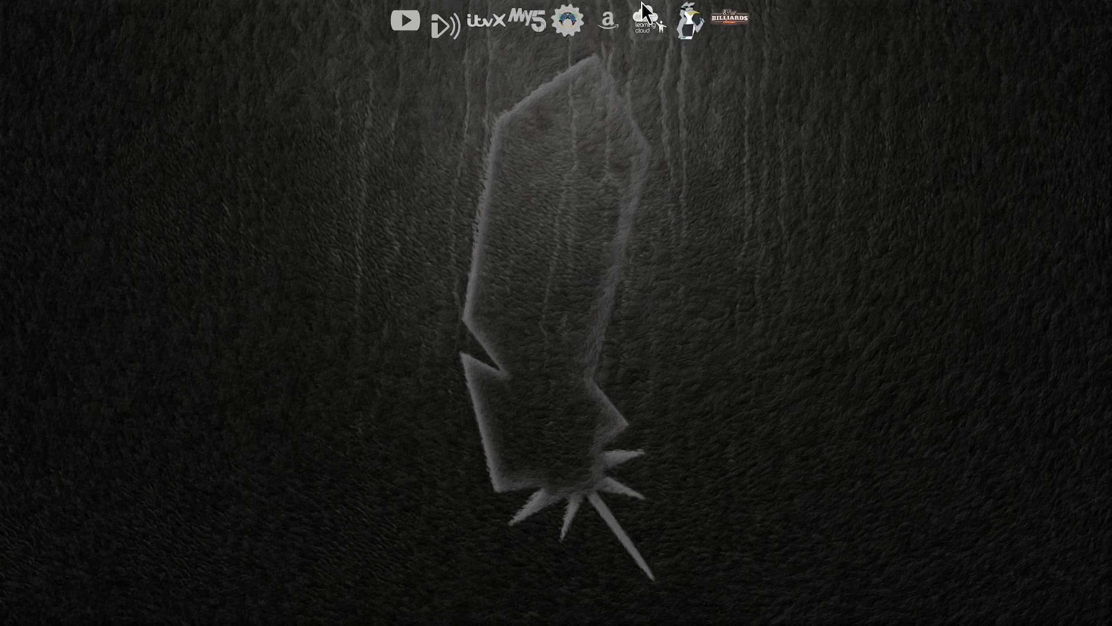
{"action": "mouse_move", "coordinate": [676, 603]}
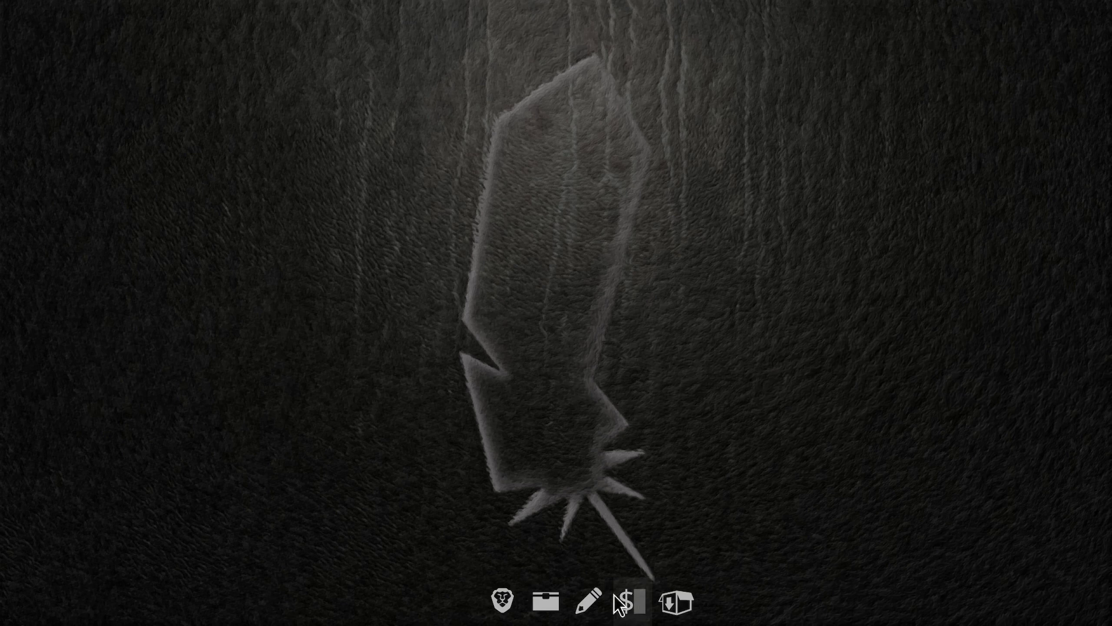
{"action": "left_click", "coordinate": [541, 610]}
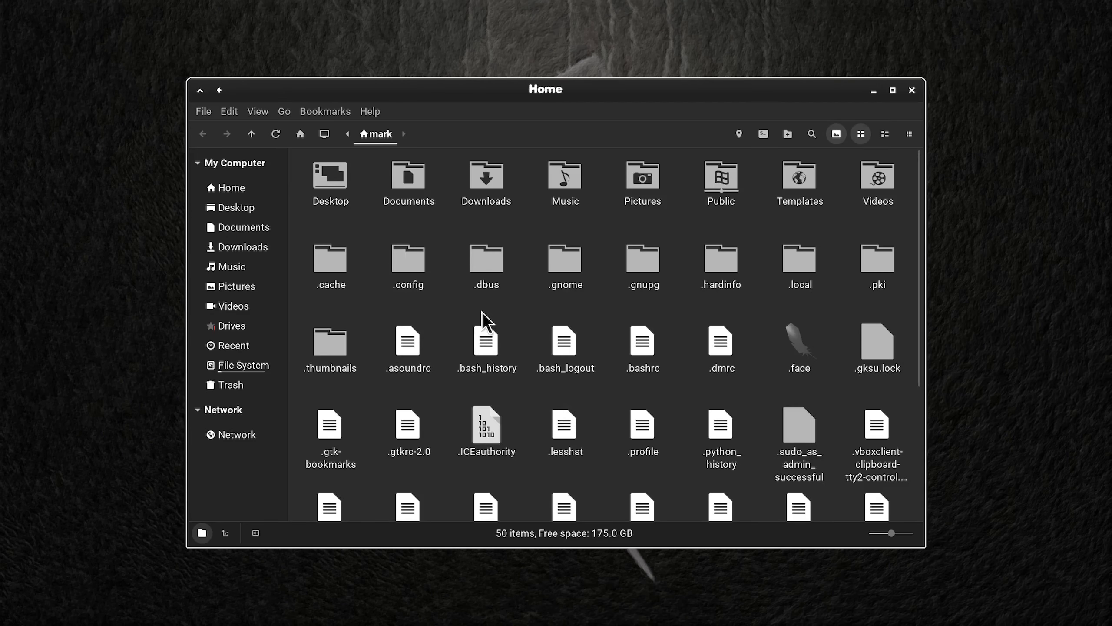
{"action": "key", "text": "ctrl+h"}
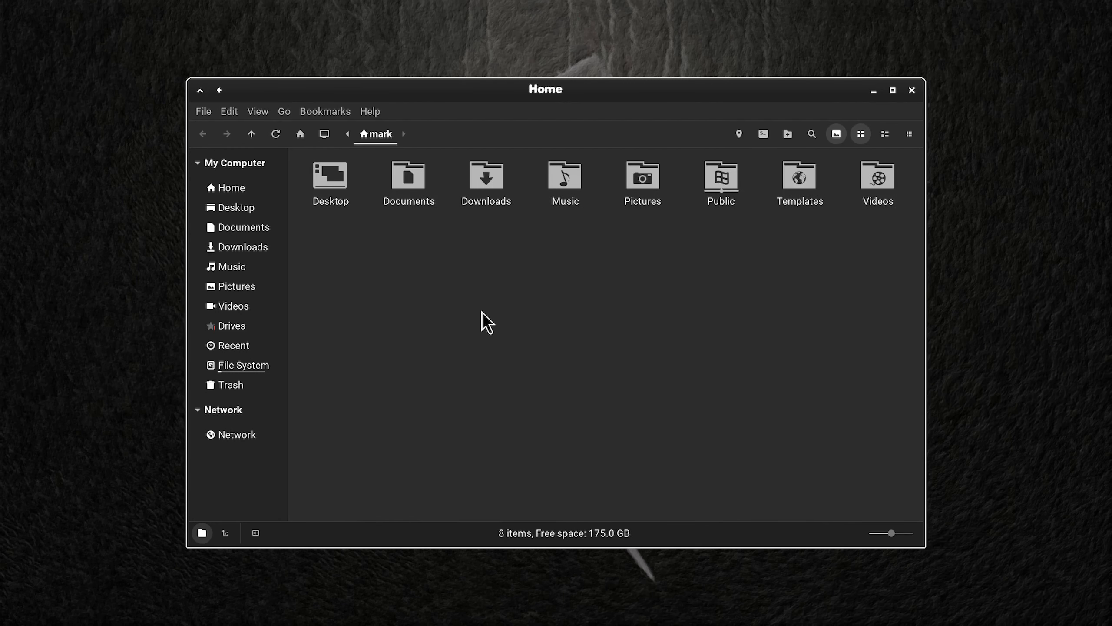
Step: Browse to /usr/share/applications and open the folder as root, authenticating with the account password
{"action": "left_click", "coordinate": [262, 365]}
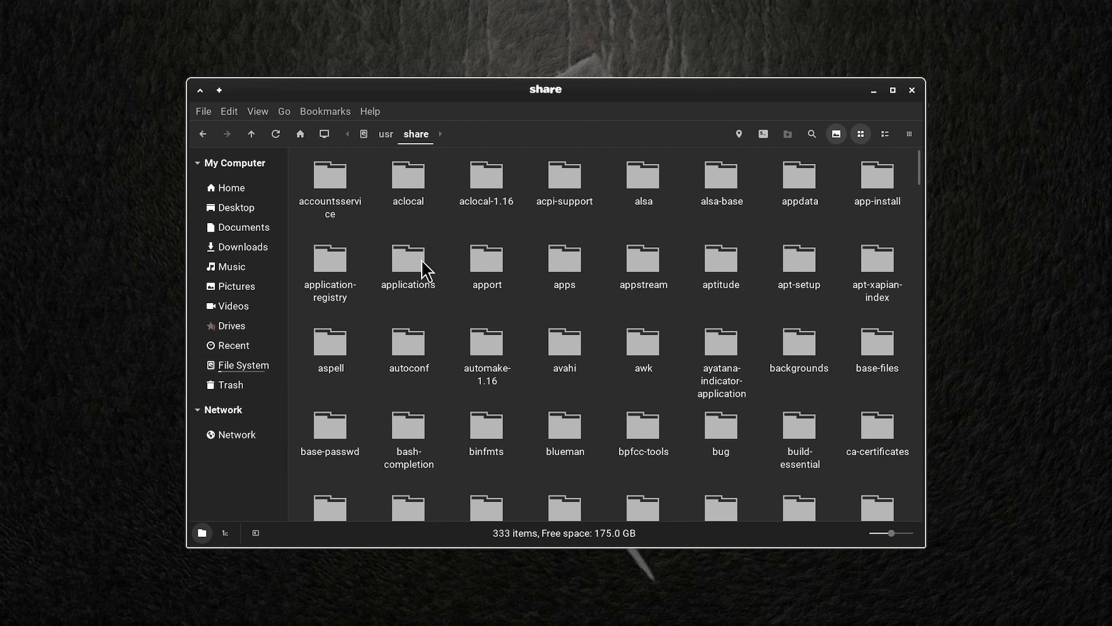
{"action": "double_click", "coordinate": [418, 267]}
{"action": "right_click", "coordinate": [682, 314]}
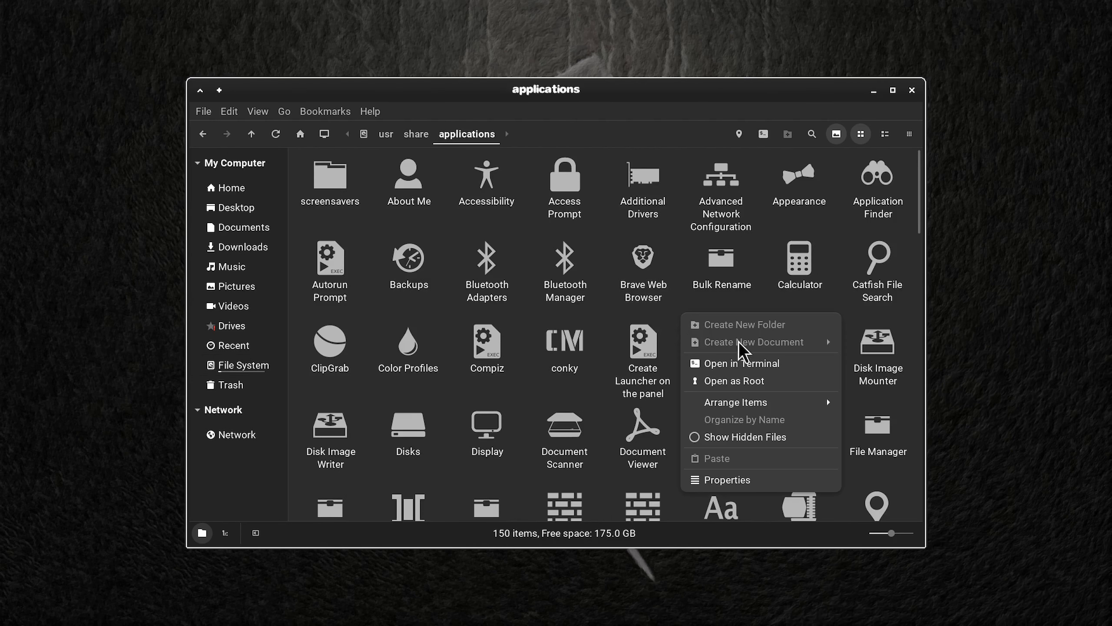
{"action": "left_click", "coordinate": [735, 380]}
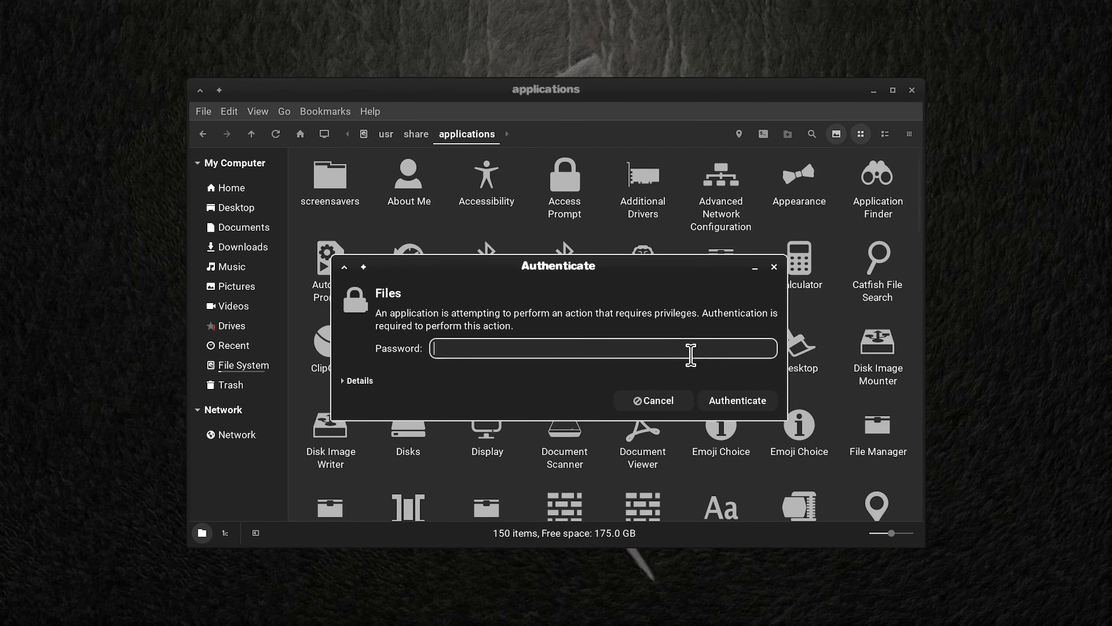
{"action": "type", "text": "••••••••••"}
{"action": "key", "text": "Return"}
Step: Change the Xfce Terminal launcher's icon to the "terminal" icon, found by searching the icon chooser for "term"
{"action": "left_click_drag", "start_coordinate": [858, 243], "coordinate": [847, 480]}
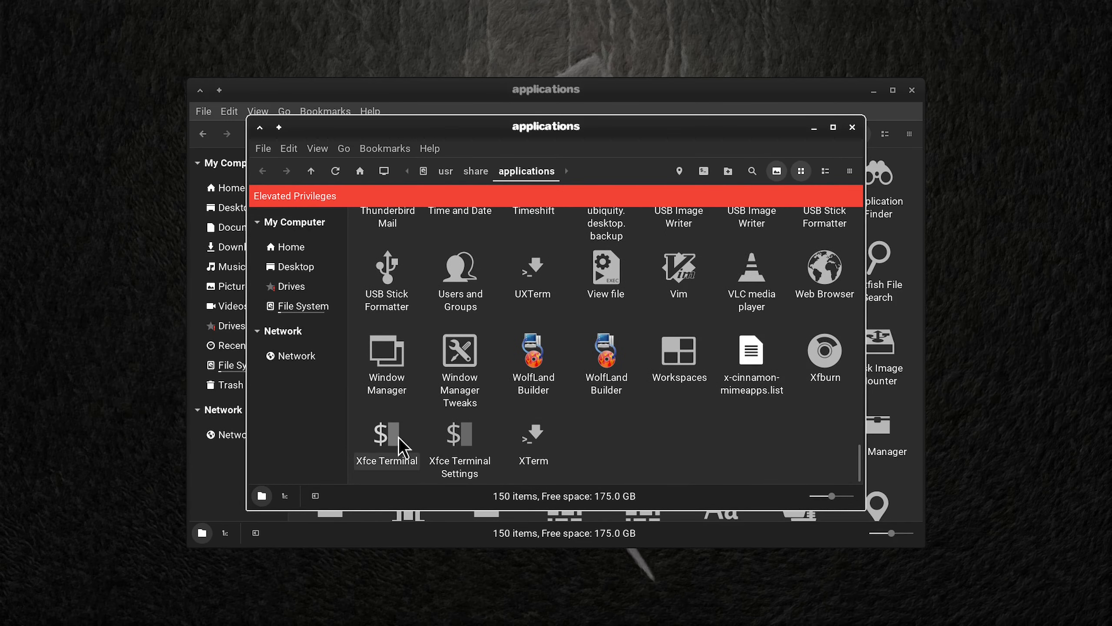
{"action": "right_click", "coordinate": [388, 432]}
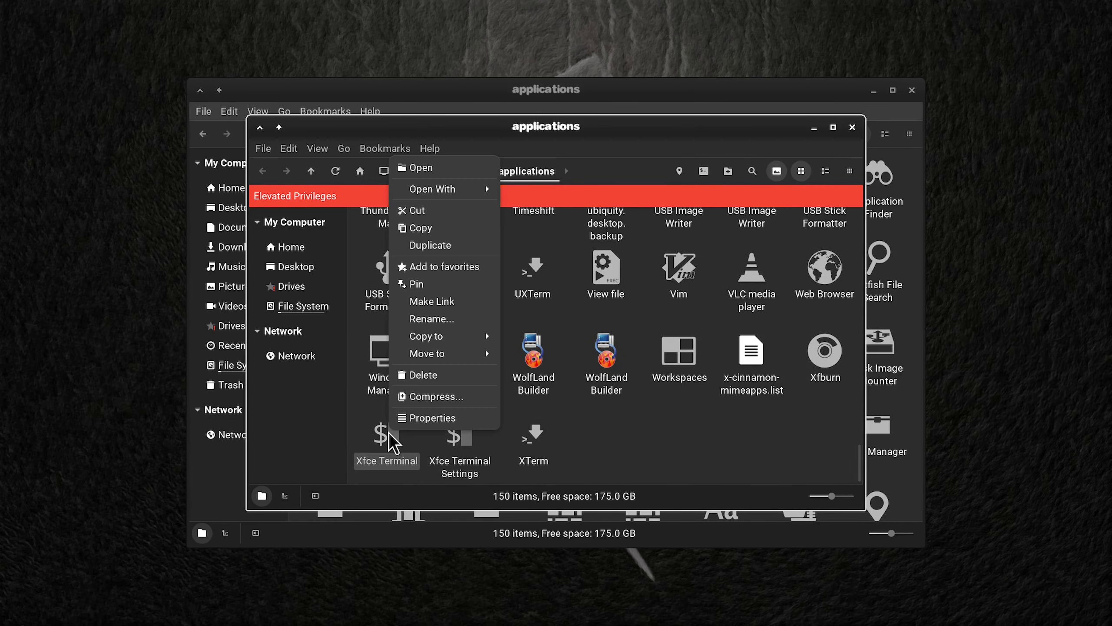
{"action": "left_click", "coordinate": [434, 418]}
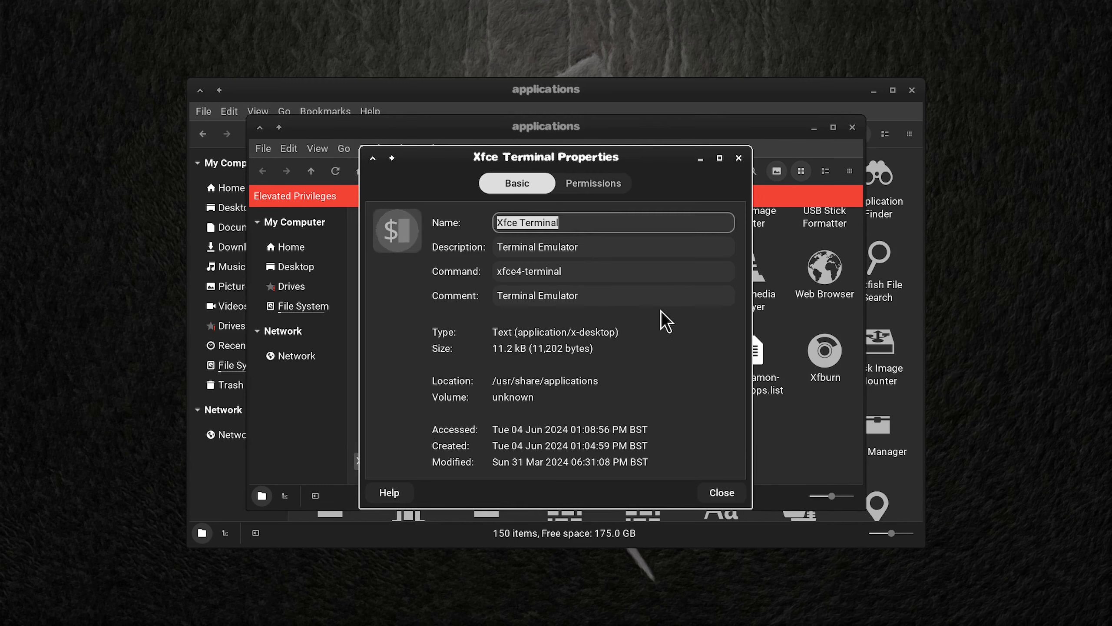
{"action": "type", "text": "term"}
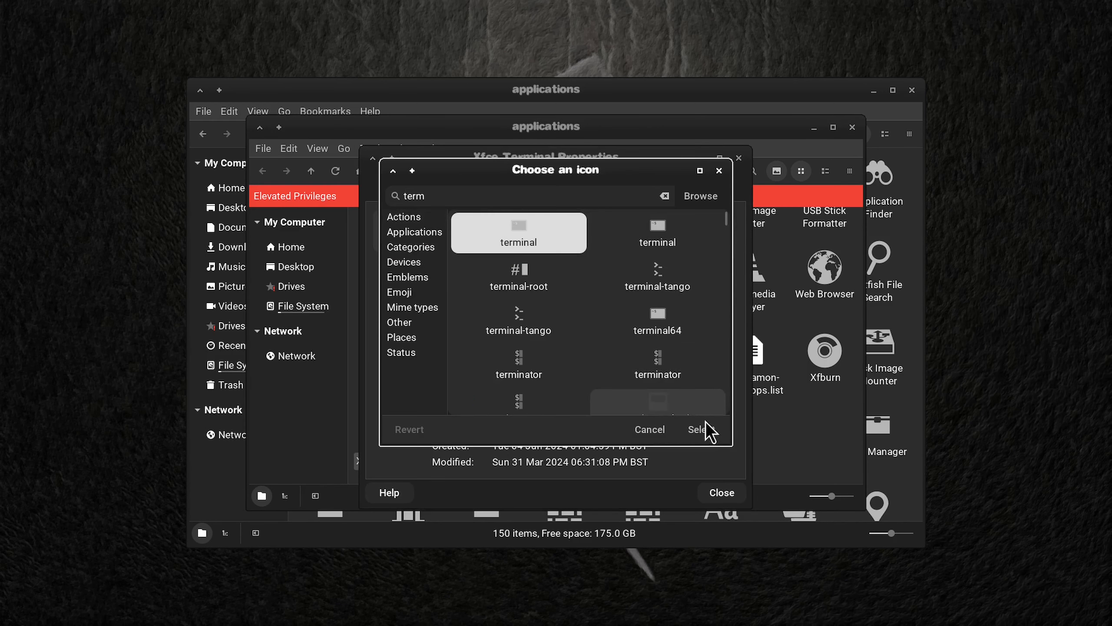
{"action": "left_click", "coordinate": [705, 426]}
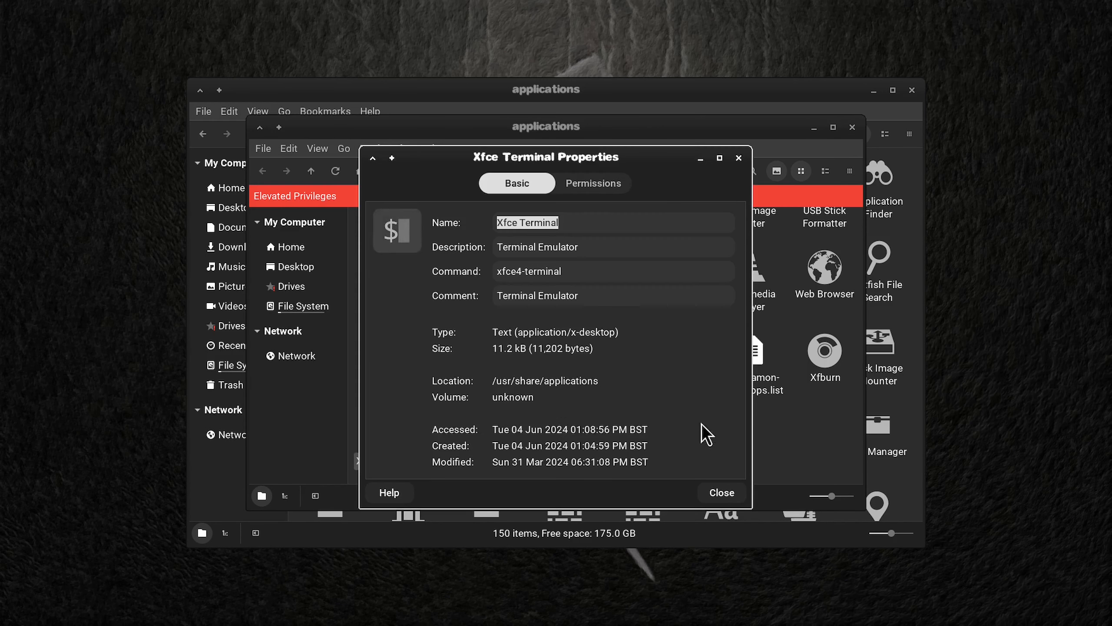
{"action": "left_click", "coordinate": [721, 492]}
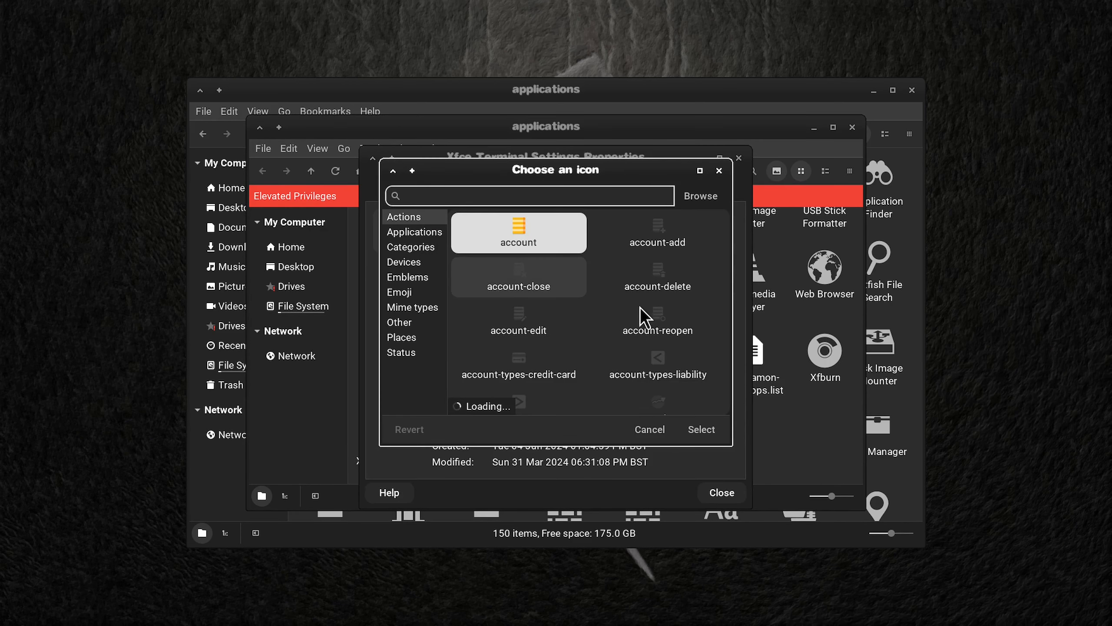
Step: Give the Xfce Terminal Settings launcher the same "terminal" icon and close its properties
{"action": "type", "text": "term"}
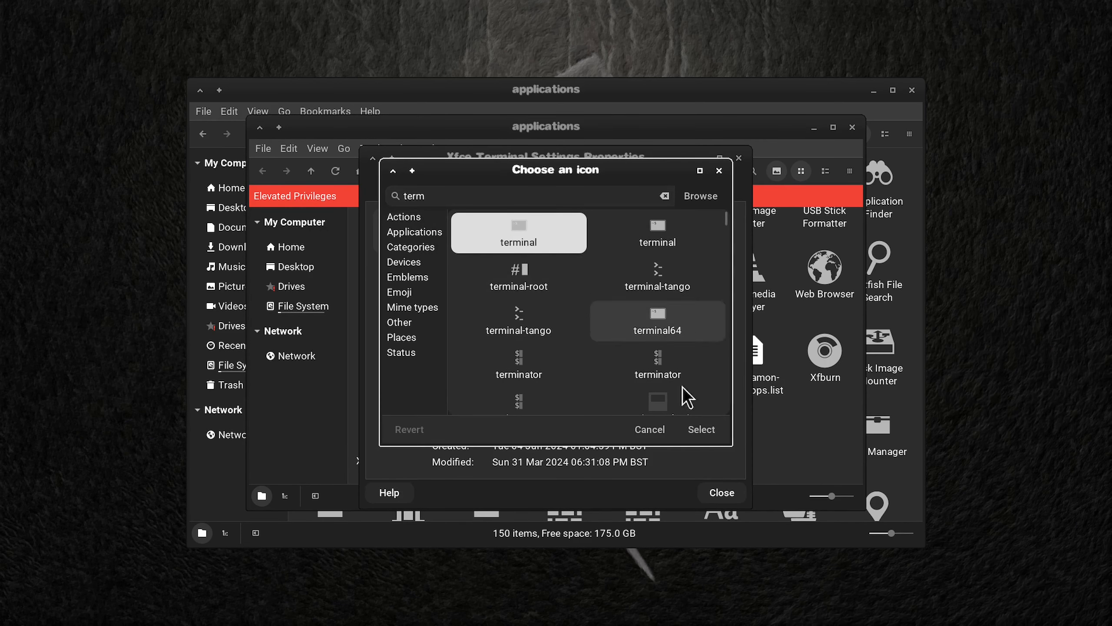
{"action": "left_click", "coordinate": [702, 429]}
{"action": "key", "text": "Escape"}
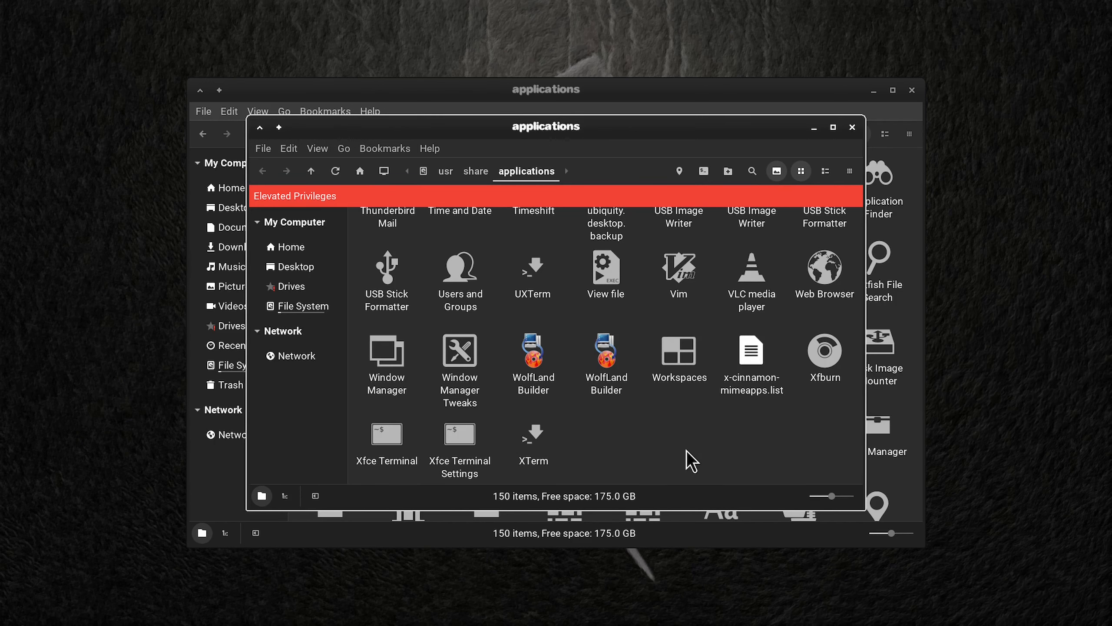
Step: Look through the other launcher icons in the elevated applications folder and close both file manager windows
{"action": "left_click_drag", "start_coordinate": [654, 127], "coordinate": [708, 103]}
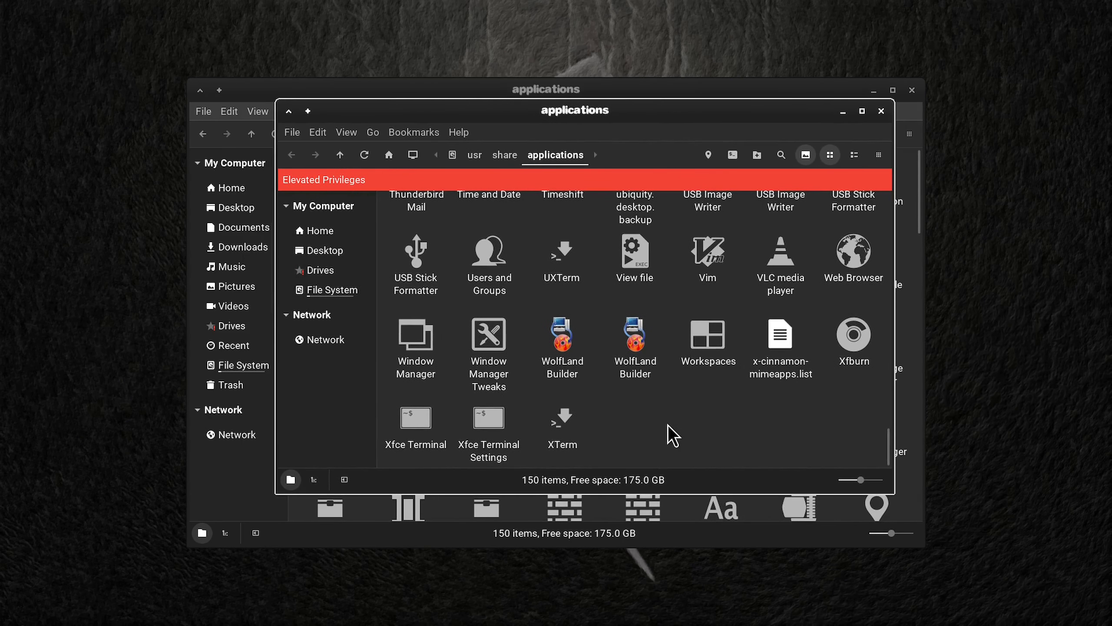
{"action": "scroll", "coordinate": [678, 427], "scroll_direction": "up", "scroll_amount": 3}
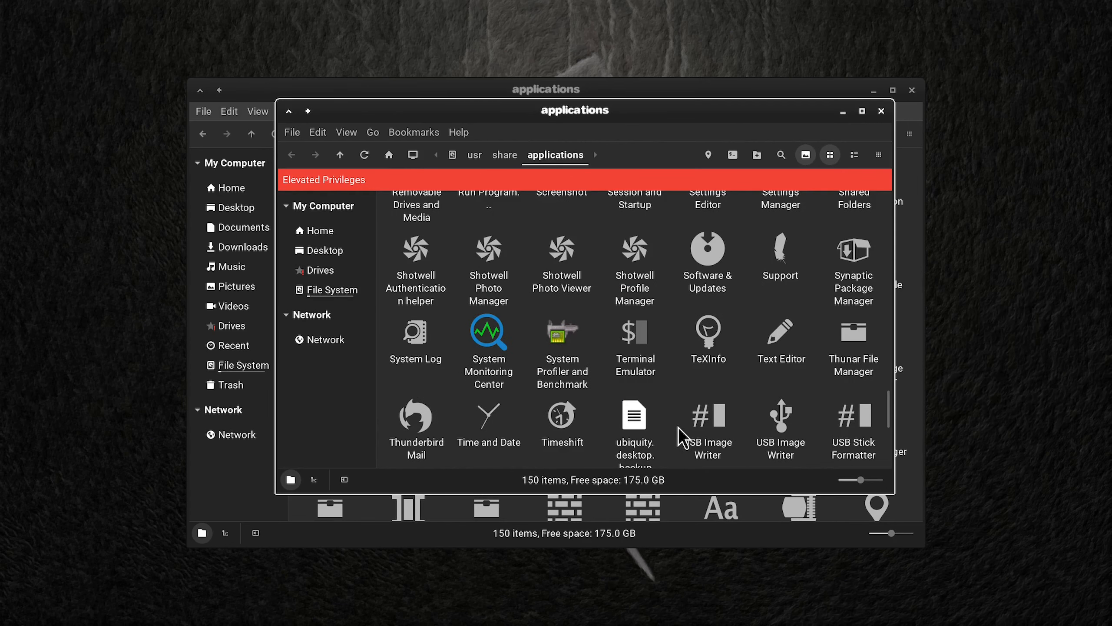
{"action": "scroll", "coordinate": [678, 426], "scroll_direction": "up", "scroll_amount": 2}
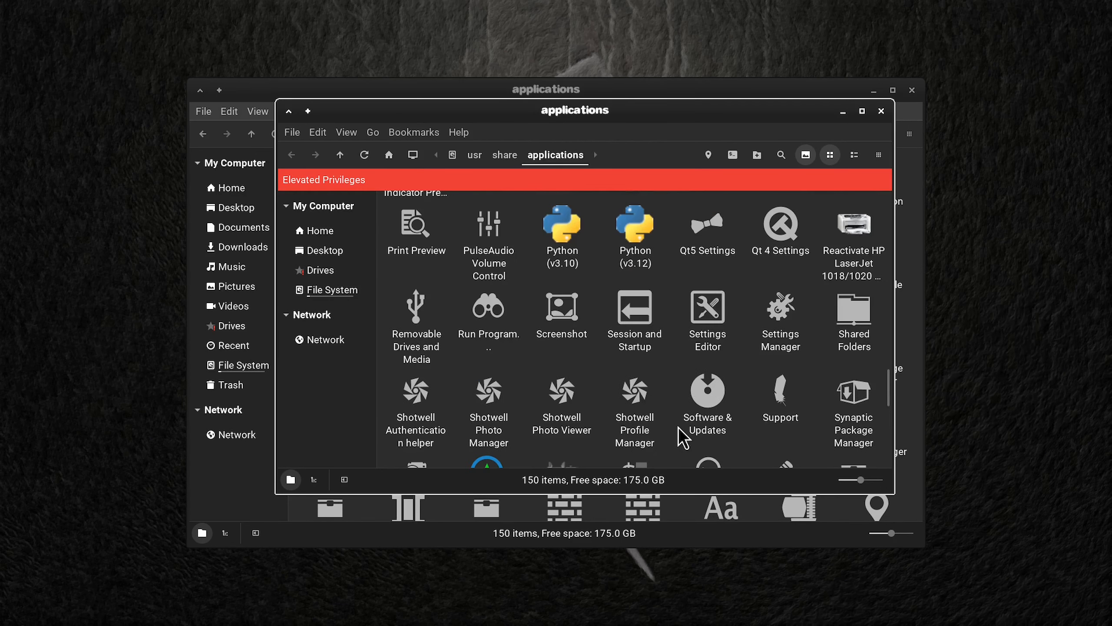
{"action": "scroll", "coordinate": [678, 427], "scroll_direction": "up", "scroll_amount": 1}
{"action": "scroll", "coordinate": [677, 426], "scroll_direction": "down", "scroll_amount": 2}
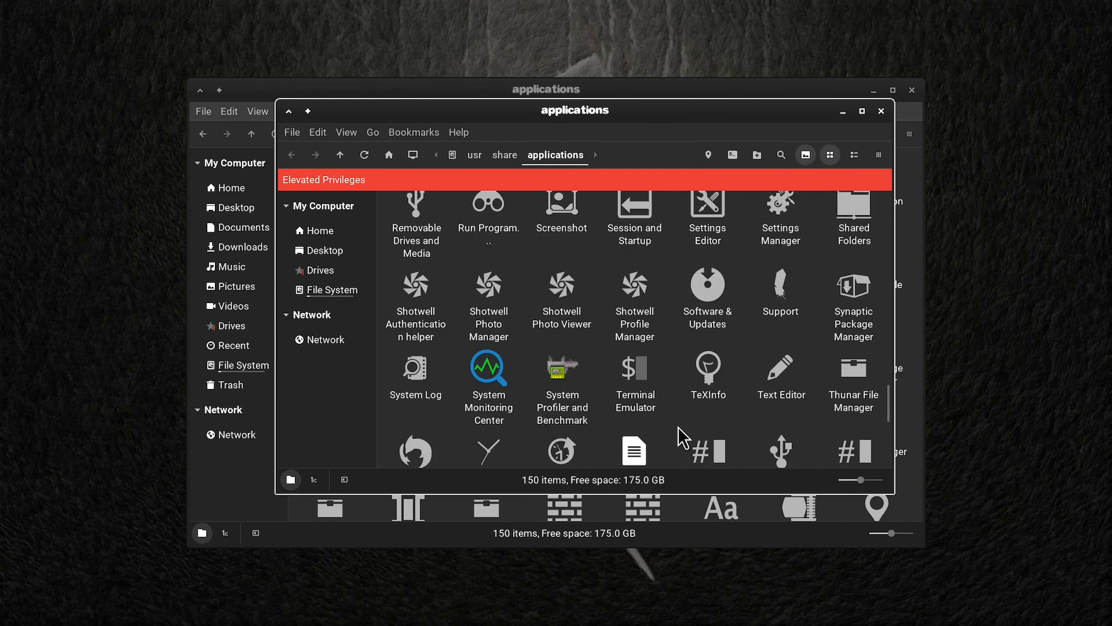
{"action": "scroll", "coordinate": [677, 427], "scroll_direction": "down", "scroll_amount": 5}
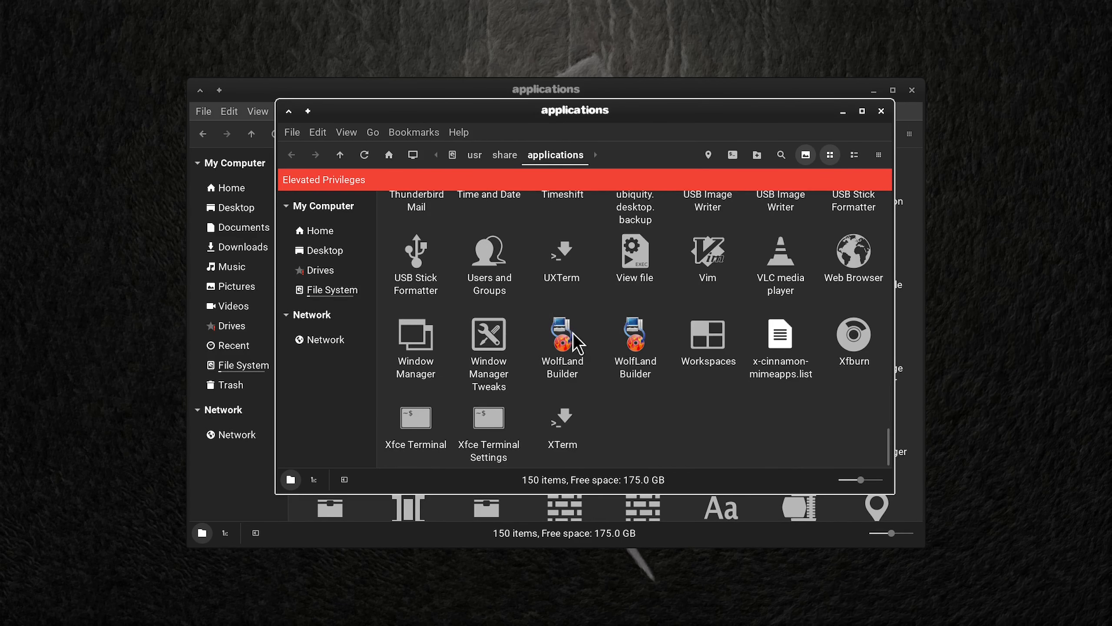
{"action": "left_click", "coordinate": [881, 111]}
{"action": "left_click", "coordinate": [912, 90]}
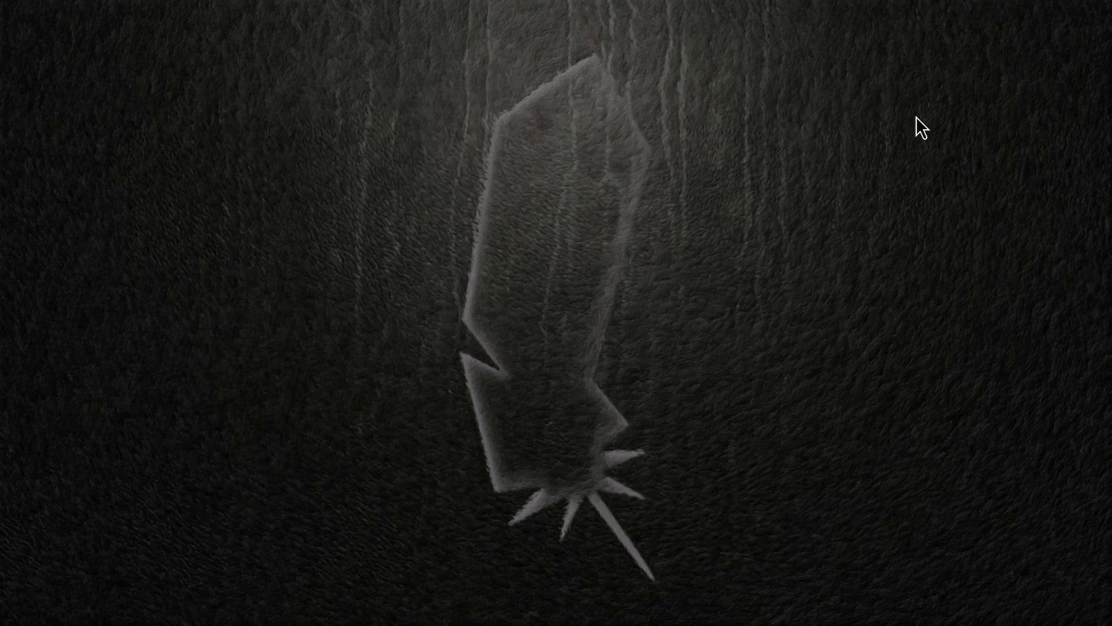
Step: Add the My4 launcher from the Internet applications to the panel that holds the YouTube, ITVX and My5 launchers
{"action": "mouse_move", "coordinate": [632, 622]}
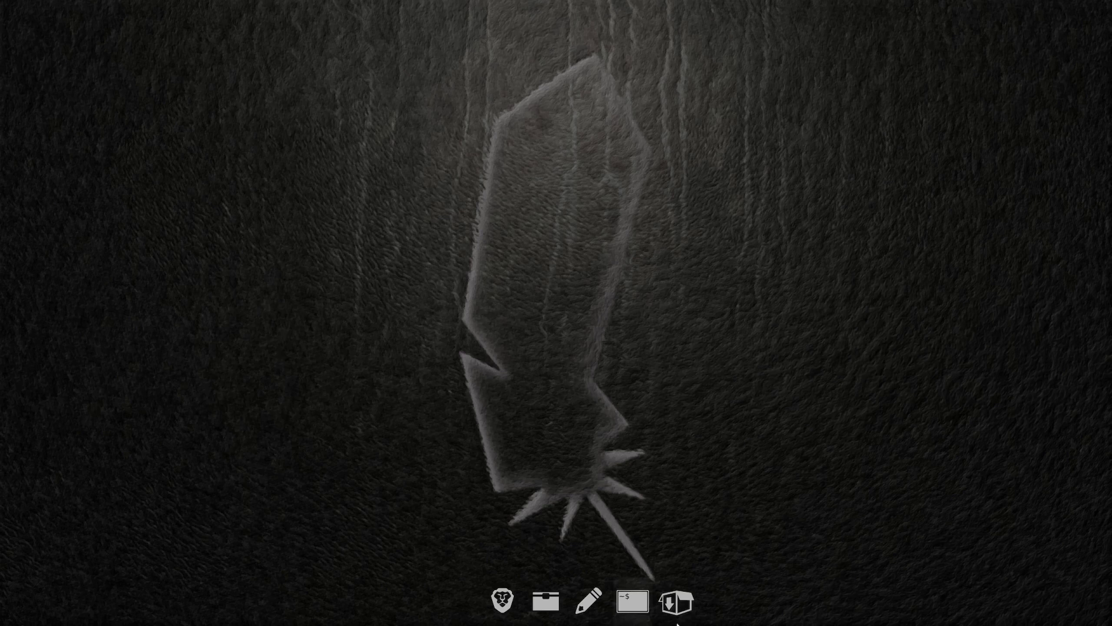
{"action": "left_click", "coordinate": [20, 618]}
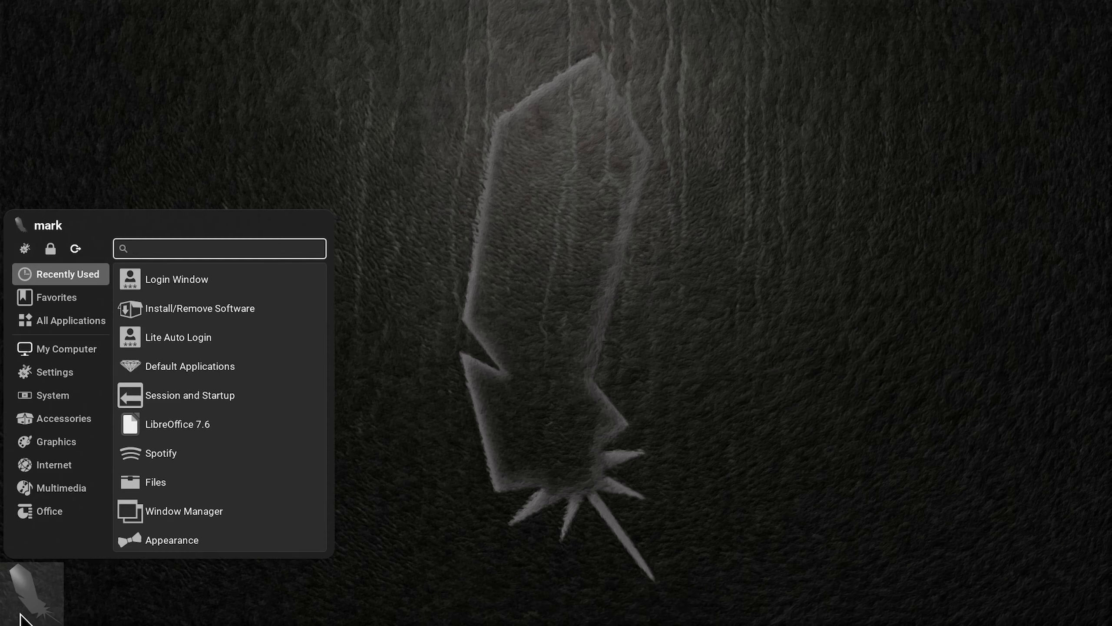
{"action": "left_click", "coordinate": [62, 471]}
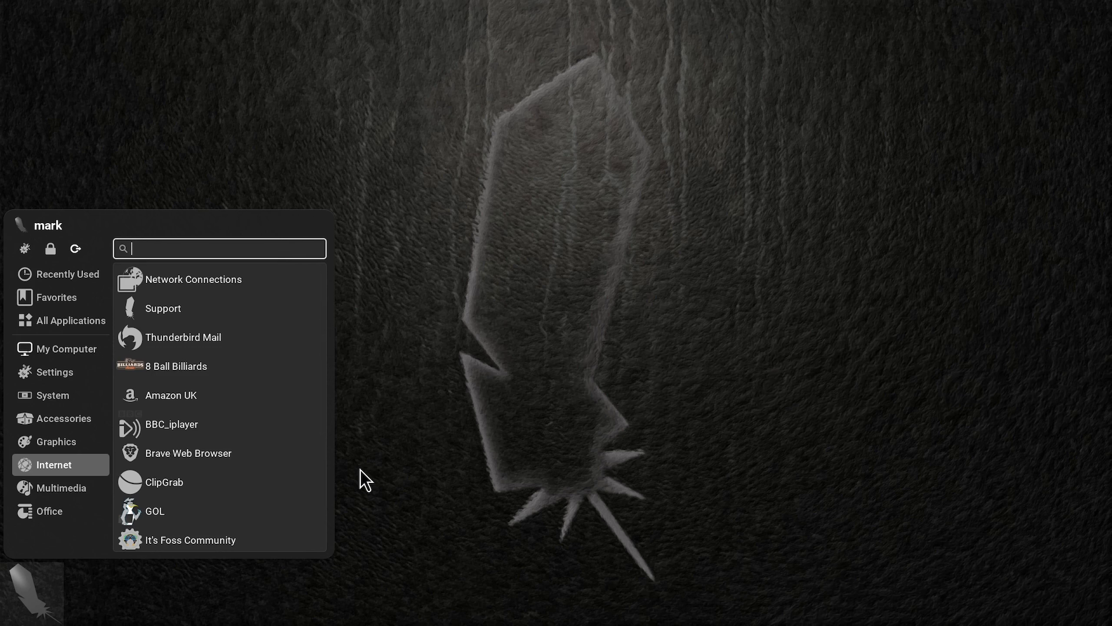
{"action": "mouse_move", "coordinate": [644, 13]}
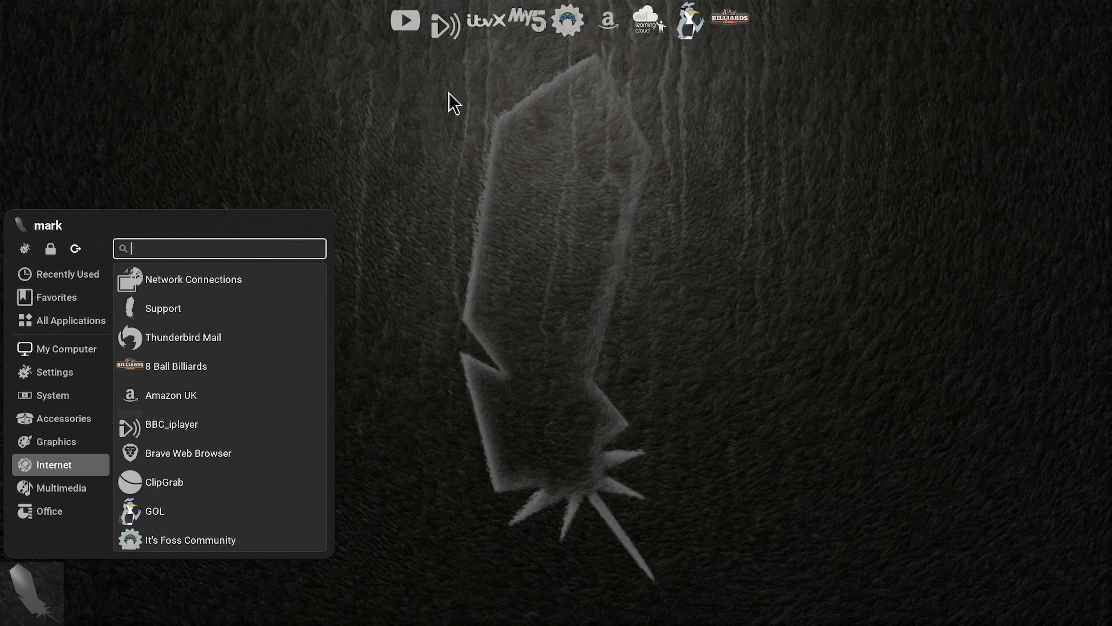
{"action": "scroll", "coordinate": [219, 450], "scroll_direction": "down", "scroll_amount": 3}
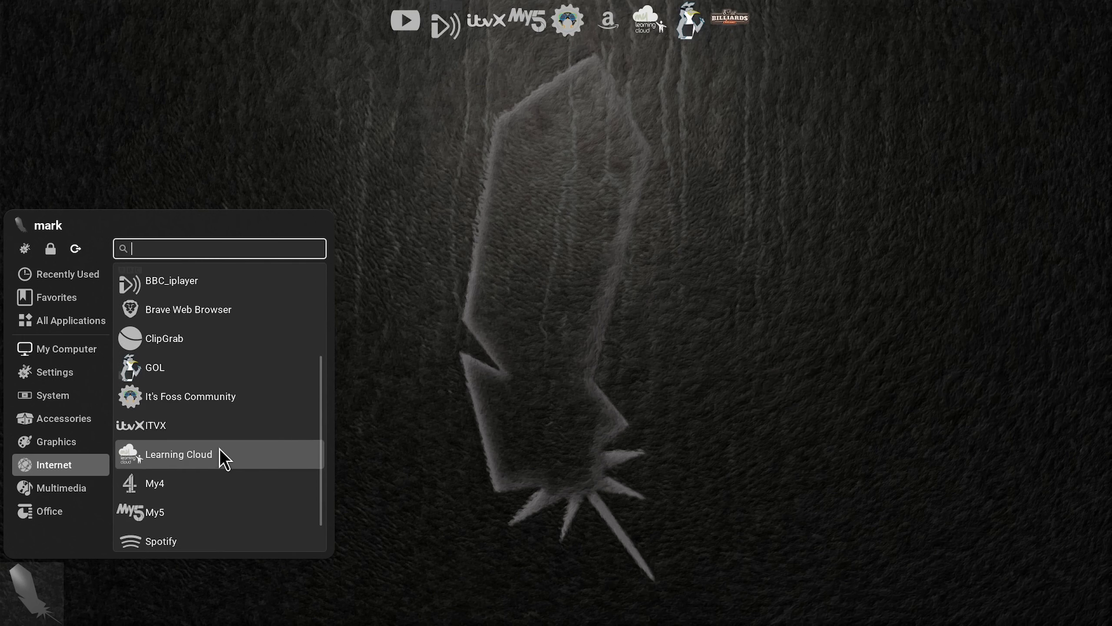
{"action": "right_click", "coordinate": [189, 478]}
{"action": "left_click", "coordinate": [227, 544]}
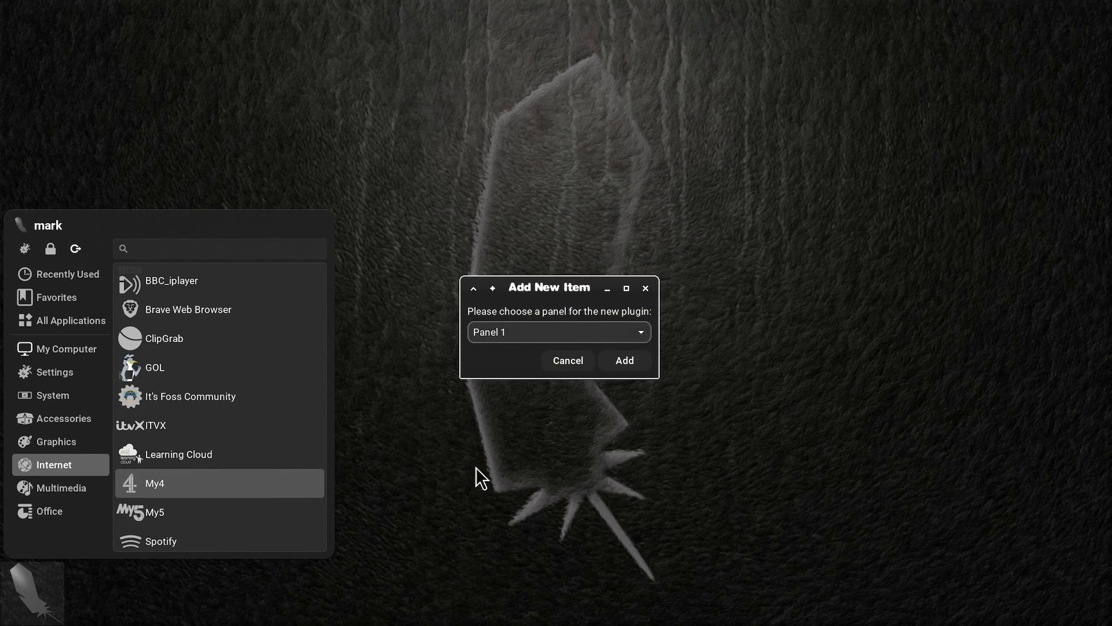
{"action": "left_click", "coordinate": [626, 335]}
{"action": "left_click", "coordinate": [592, 390]}
{"action": "left_click", "coordinate": [625, 362]}
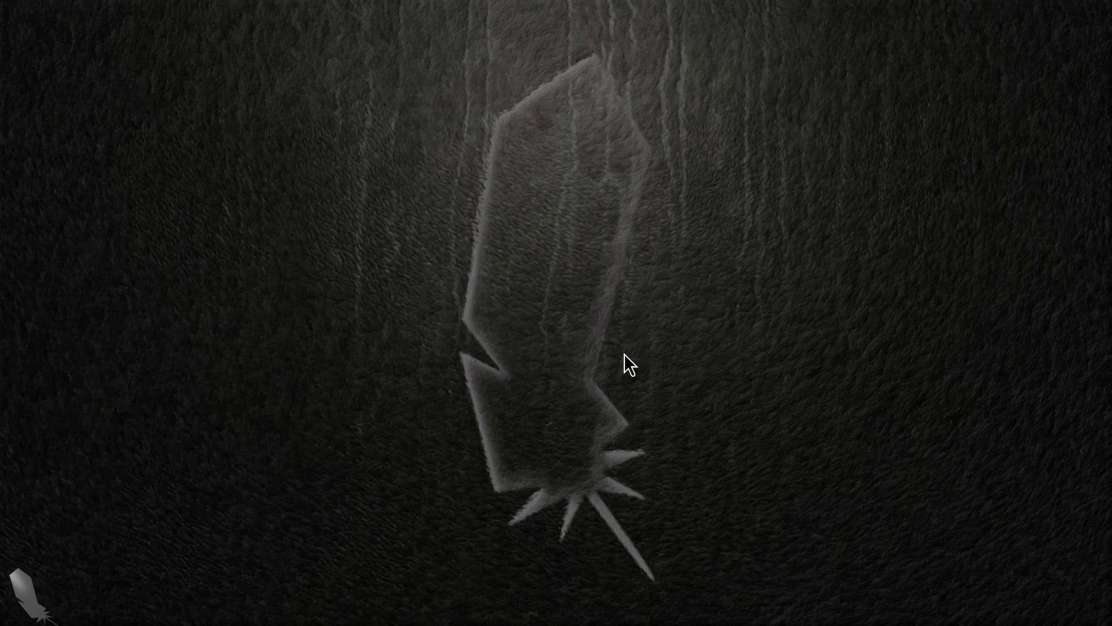
Step: Move the My4 launcher between ITVX and My5 on its panel
{"action": "right_click", "coordinate": [760, 22]}
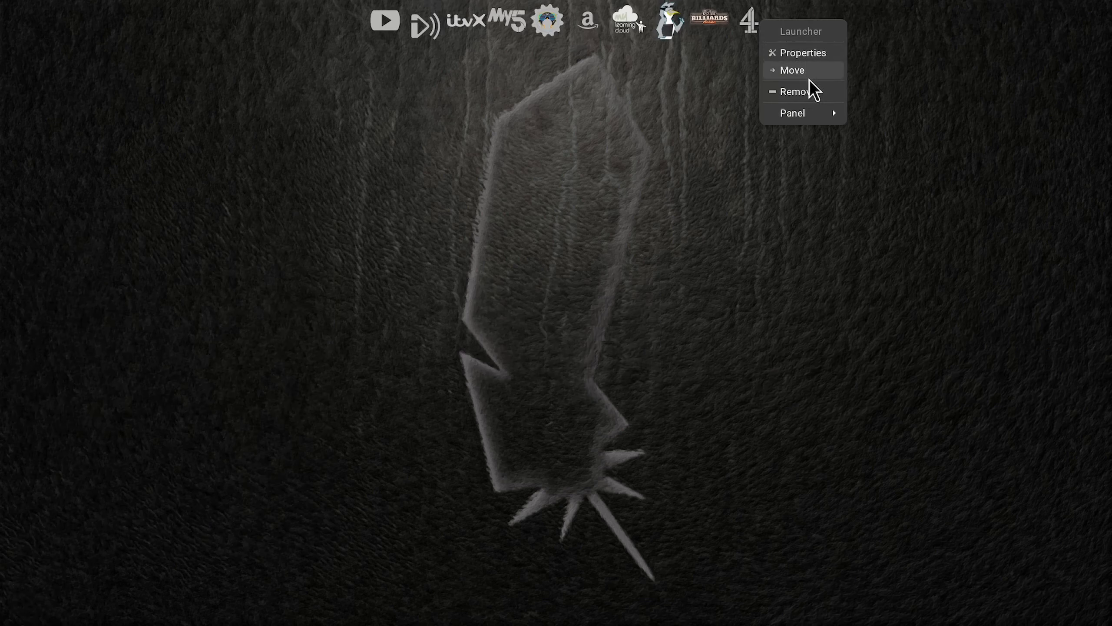
{"action": "left_click", "coordinate": [808, 75]}
{"action": "left_click", "coordinate": [494, 28]}
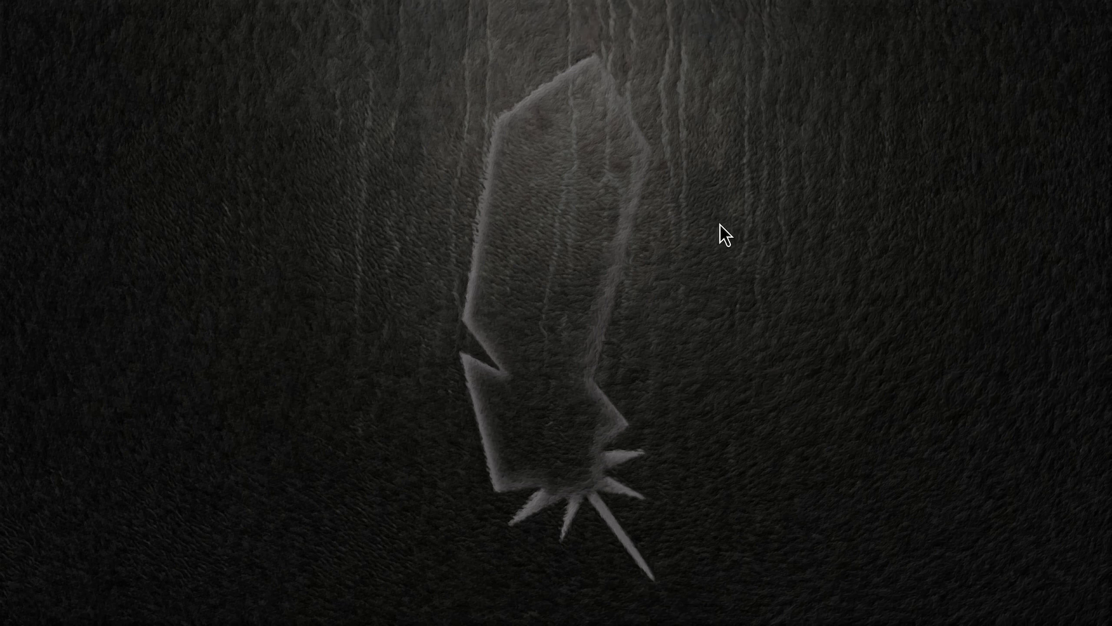
{"action": "mouse_move", "coordinate": [680, 598]}
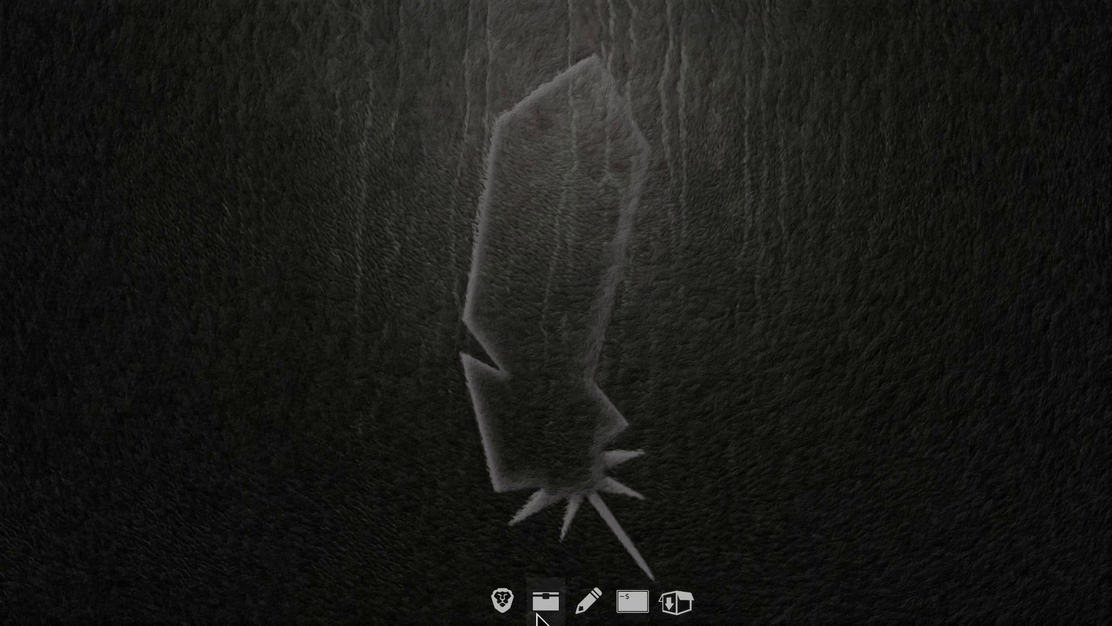
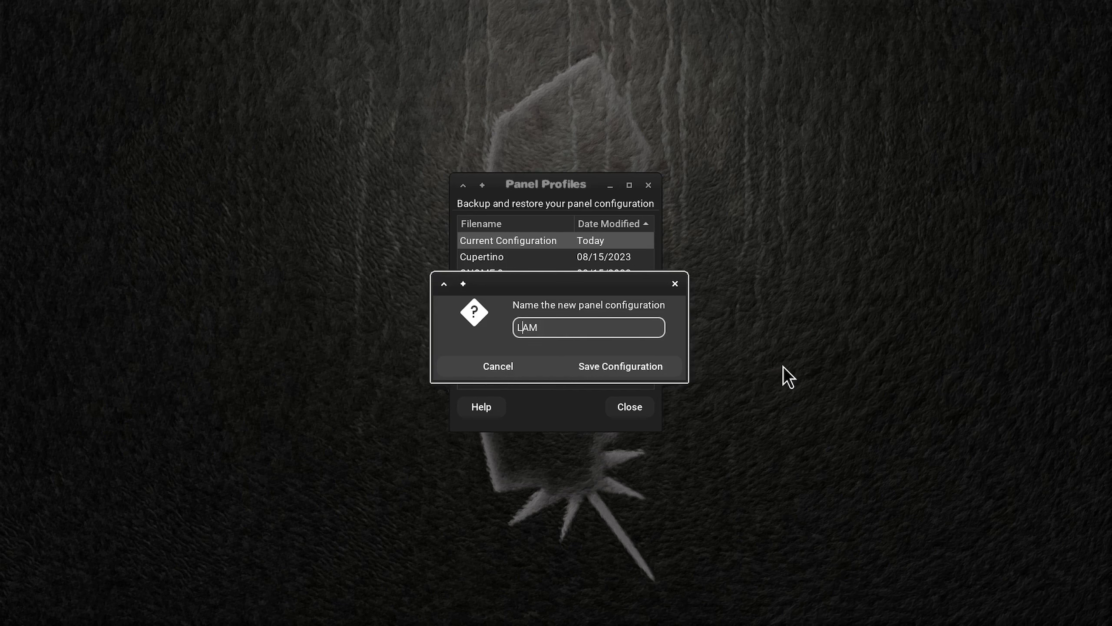
Step: Save the current panel configuration as a new profile named LLBackyWacky
{"action": "key", "text": "Left"}
{"action": "key", "text": "Left"}
{"action": "type", "text": "BackyWacky"}
{"action": "key", "text": "Delete"}
{"action": "key", "text": "Delete"}
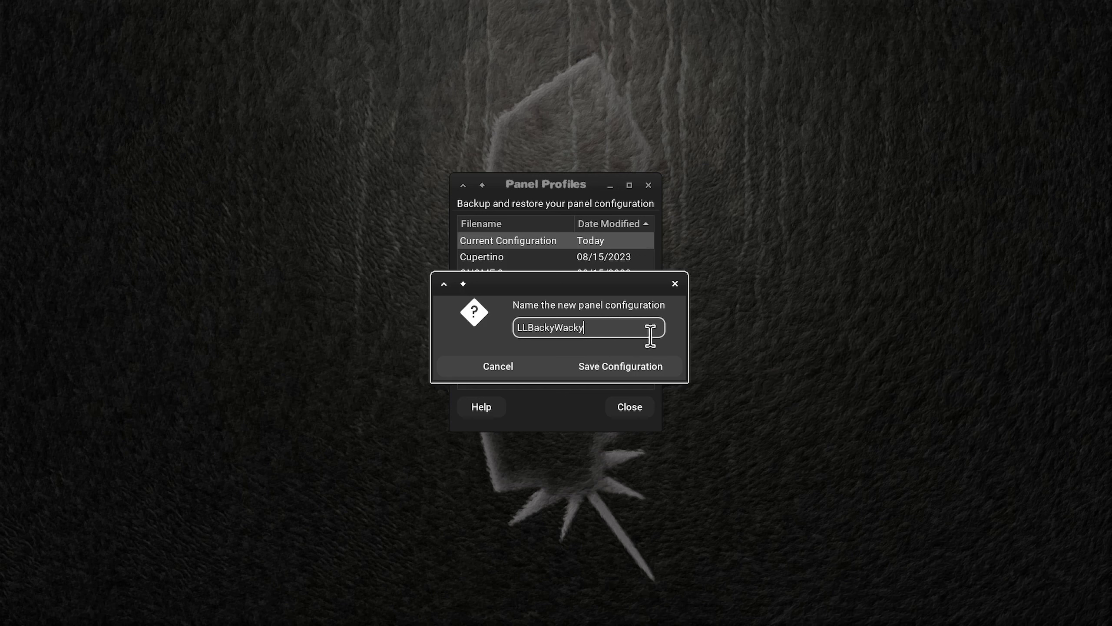
{"action": "left_click", "coordinate": [639, 365]}
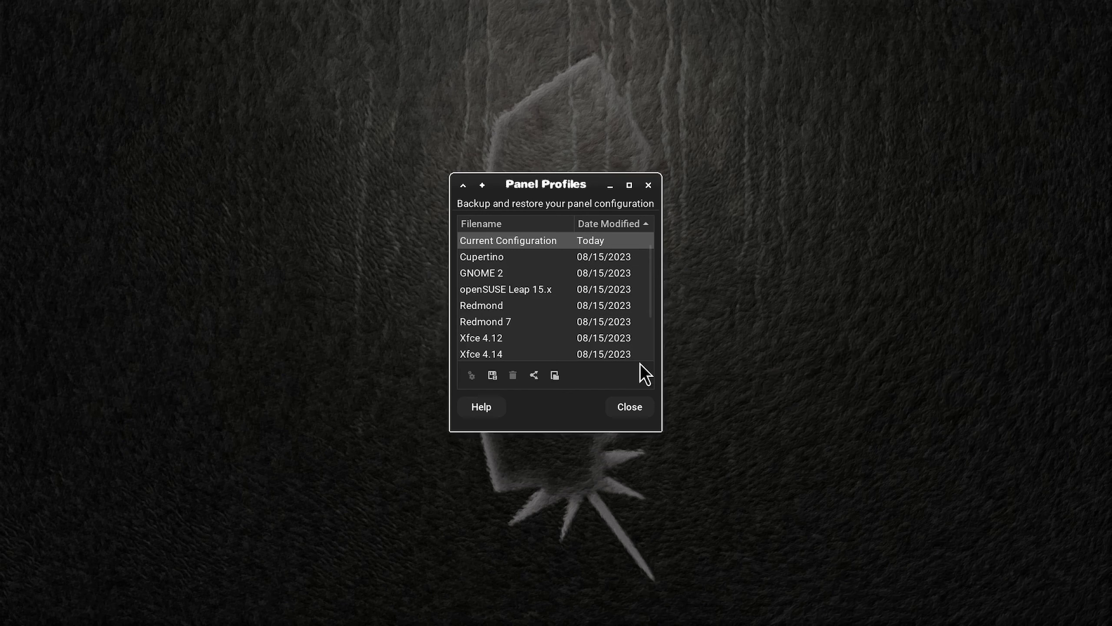
{"action": "scroll", "coordinate": [601, 263], "scroll_direction": "down", "scroll_amount": 3}
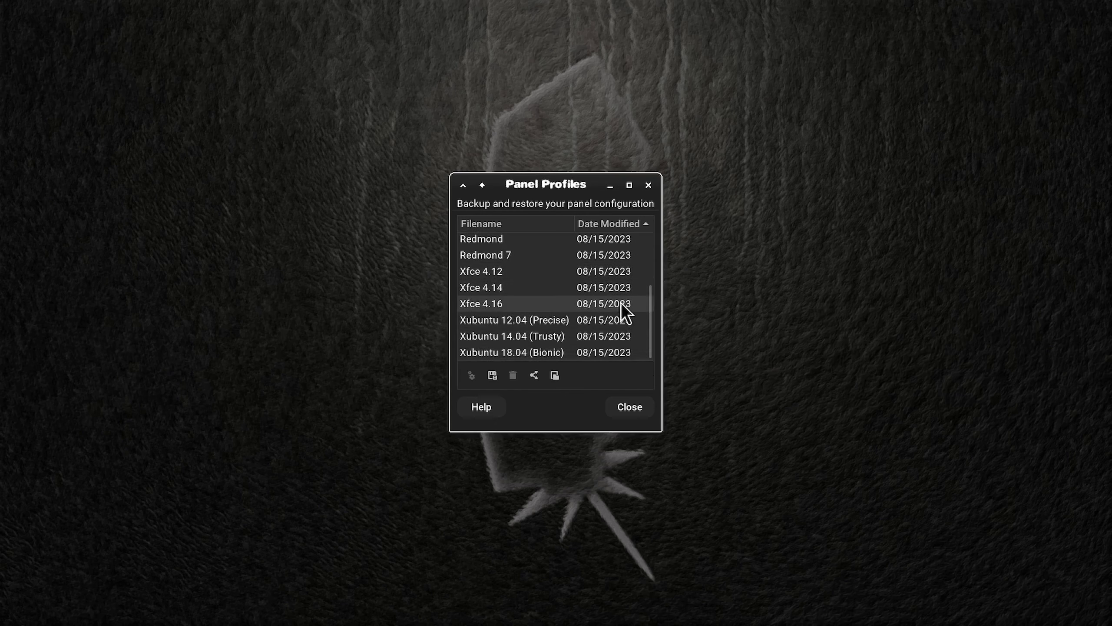
{"action": "scroll", "coordinate": [619, 293], "scroll_direction": "up", "scroll_amount": 3}
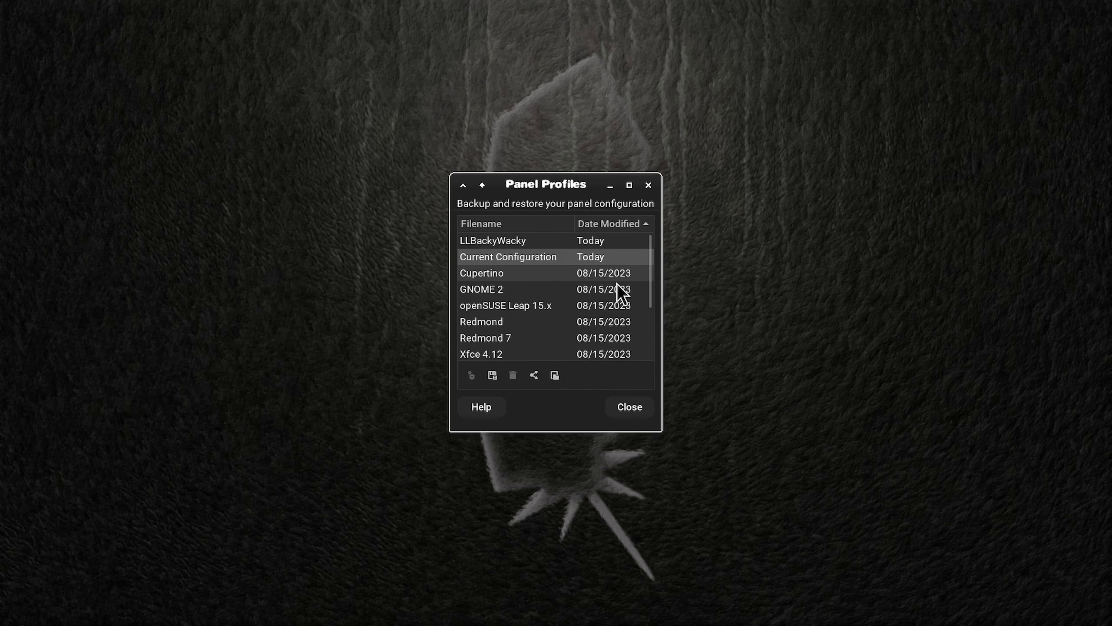
Step: Apply the LLBackyWacky panel profile without a backup of the current configuration and close Panel Profiles
{"action": "left_click", "coordinate": [532, 245]}
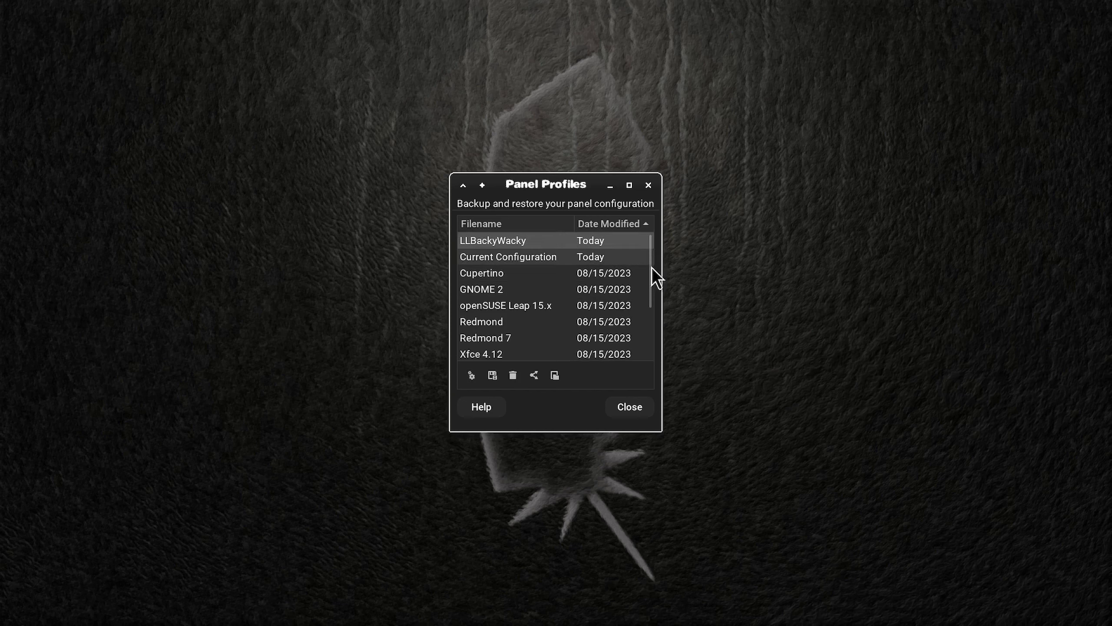
{"action": "left_click", "coordinate": [470, 376]}
{"action": "left_click", "coordinate": [614, 377]}
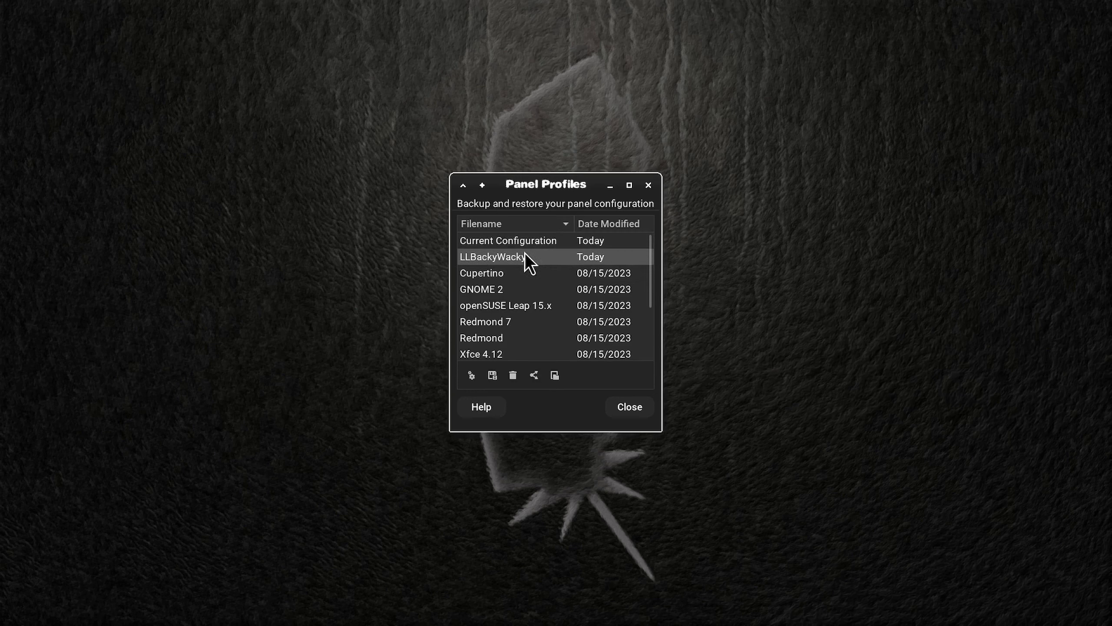
{"action": "left_click", "coordinate": [470, 376]}
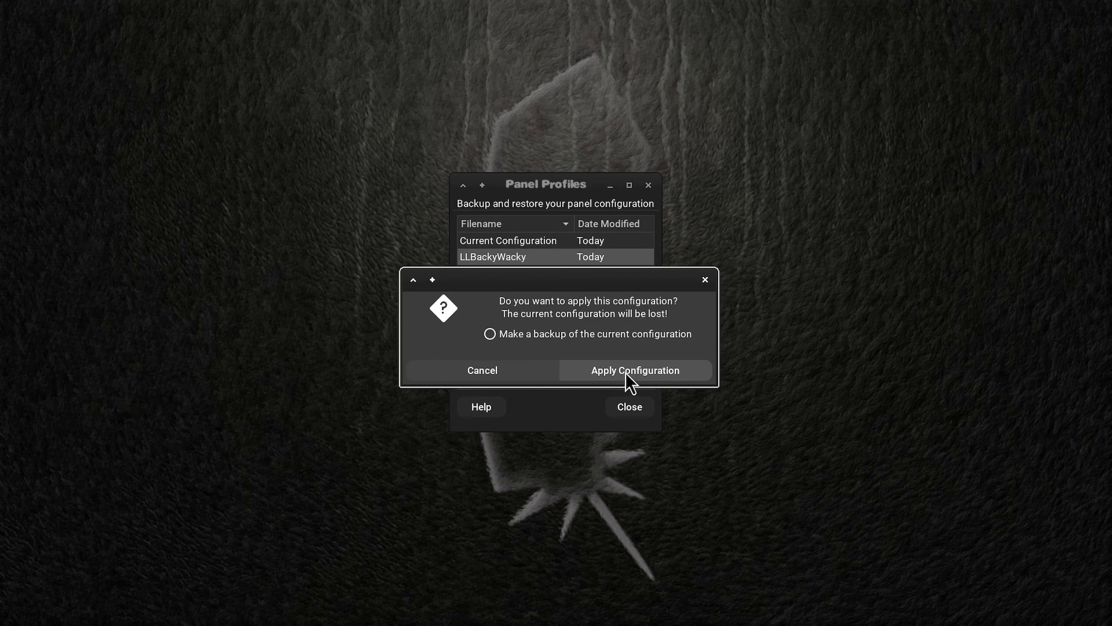
{"action": "left_click", "coordinate": [631, 376]}
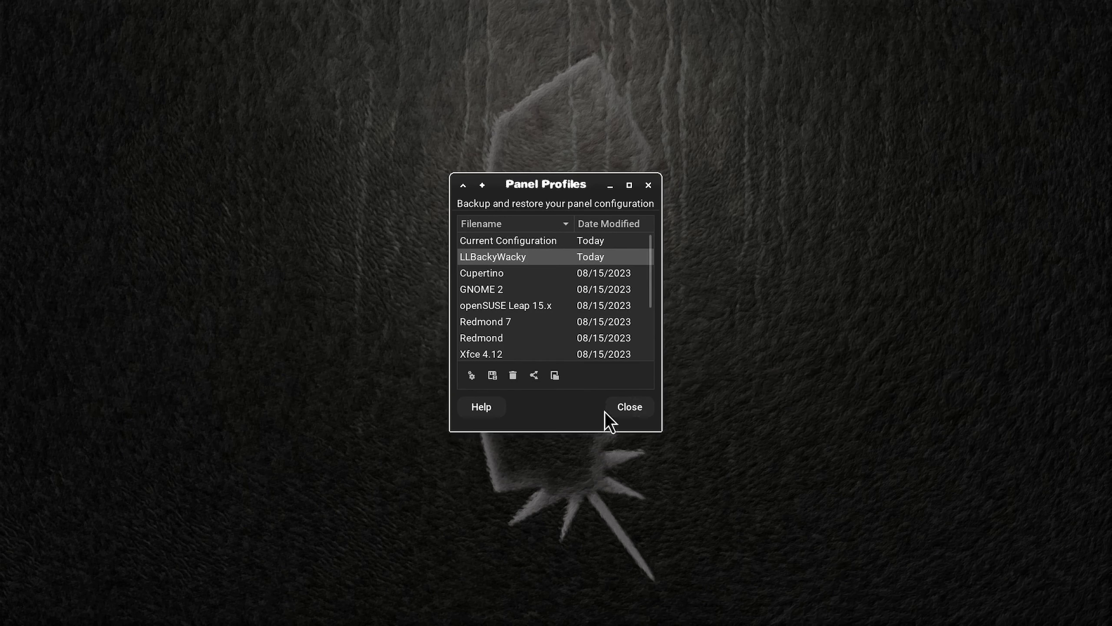
{"action": "left_click", "coordinate": [634, 406]}
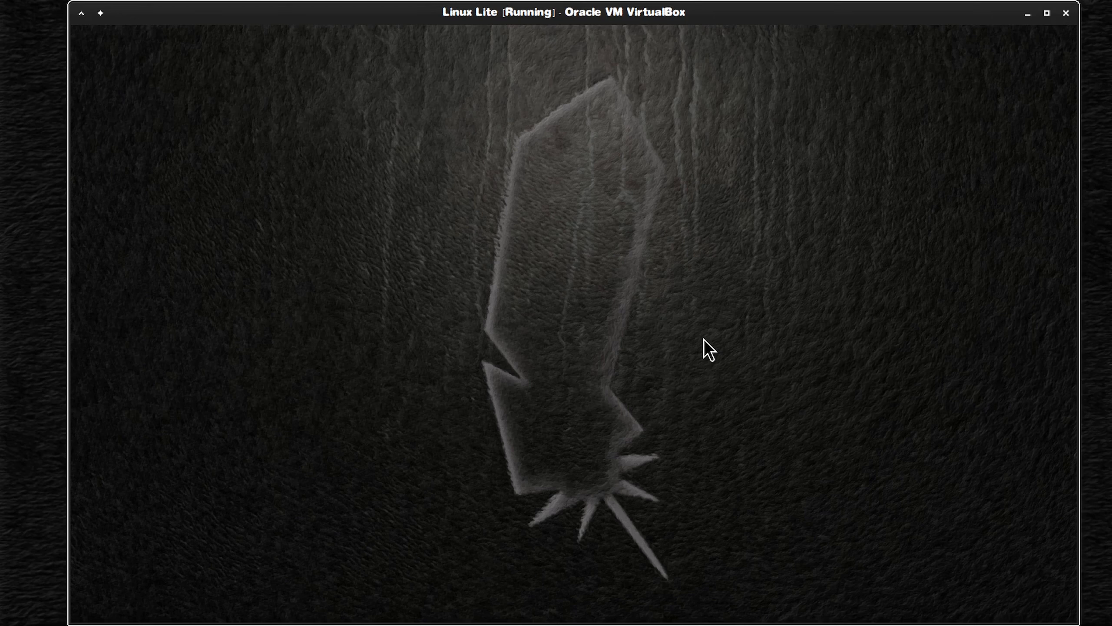
Step: Log out of the virtual machine's session and log back in with the account password
{"action": "right_click", "coordinate": [746, 170]}
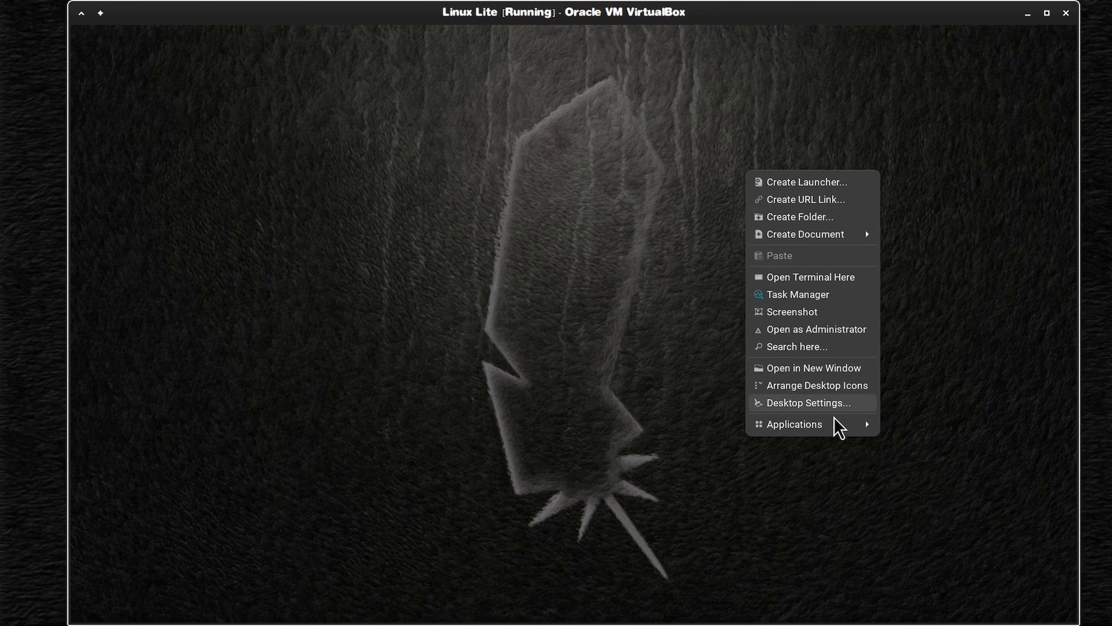
{"action": "mouse_move", "coordinate": [834, 421]}
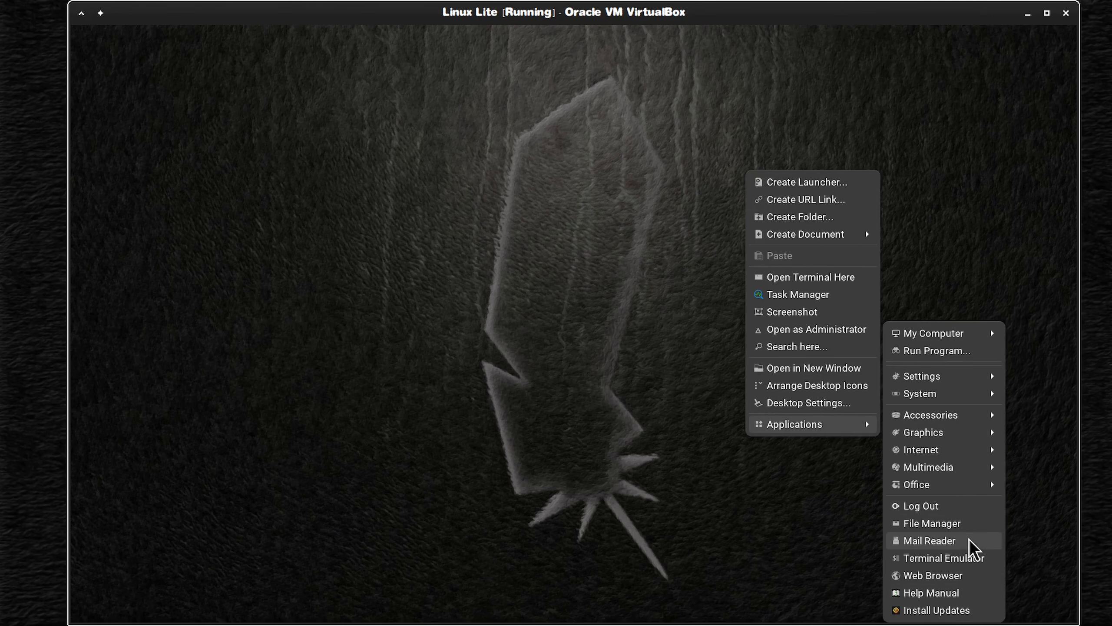
{"action": "left_click", "coordinate": [968, 504]}
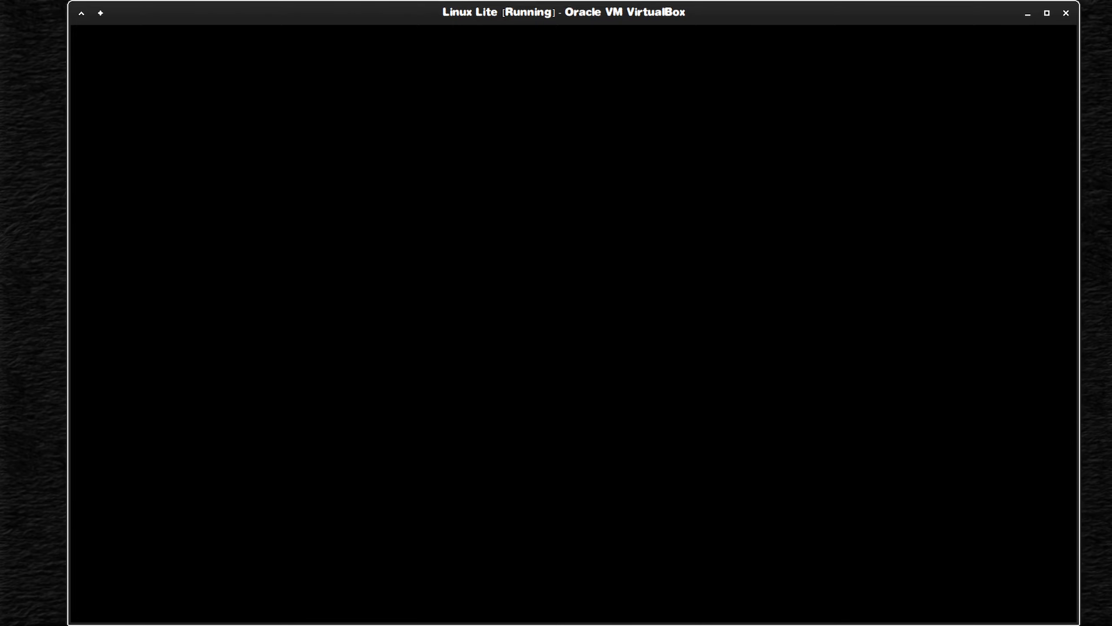
{"action": "type", "text": "••••••••"}
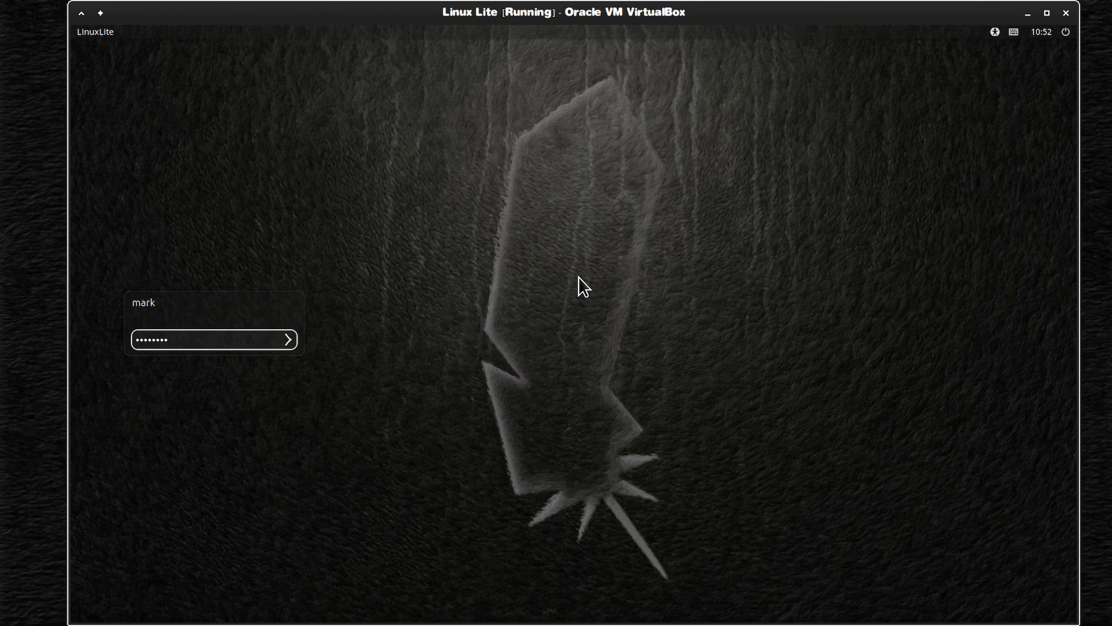
{"action": "type", "text": "••"}
{"action": "key", "text": "Return"}
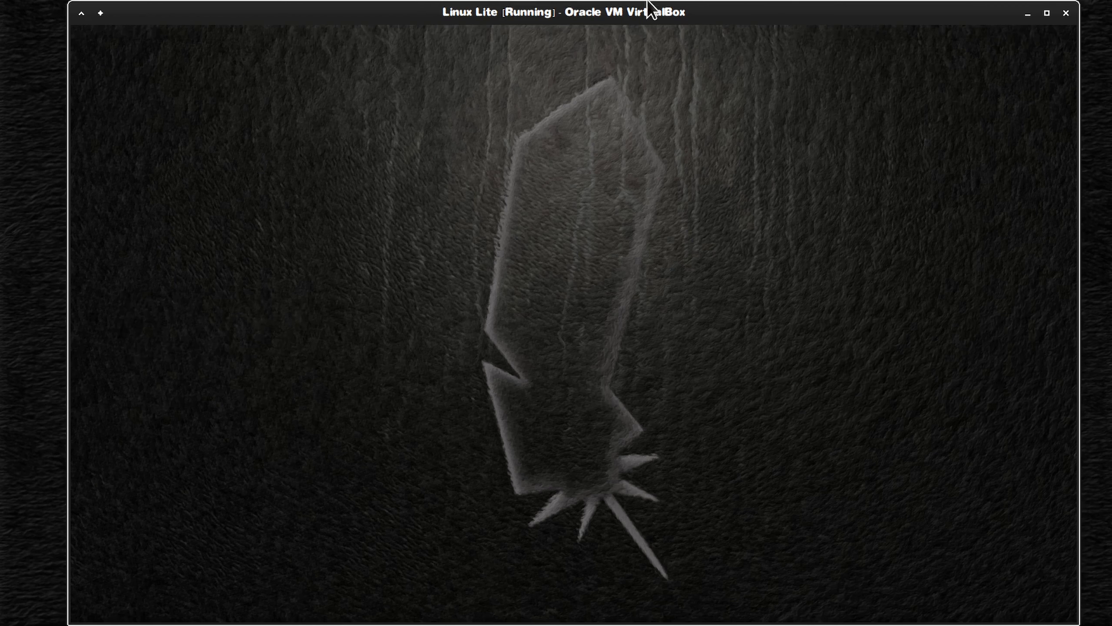
Step: Log out once more, log back in with the account password and switch the virtual machine to full screen
{"action": "left_click_drag", "start_coordinate": [859, 20], "coordinate": [853, 44]}
{"action": "right_click", "coordinate": [732, 245]}
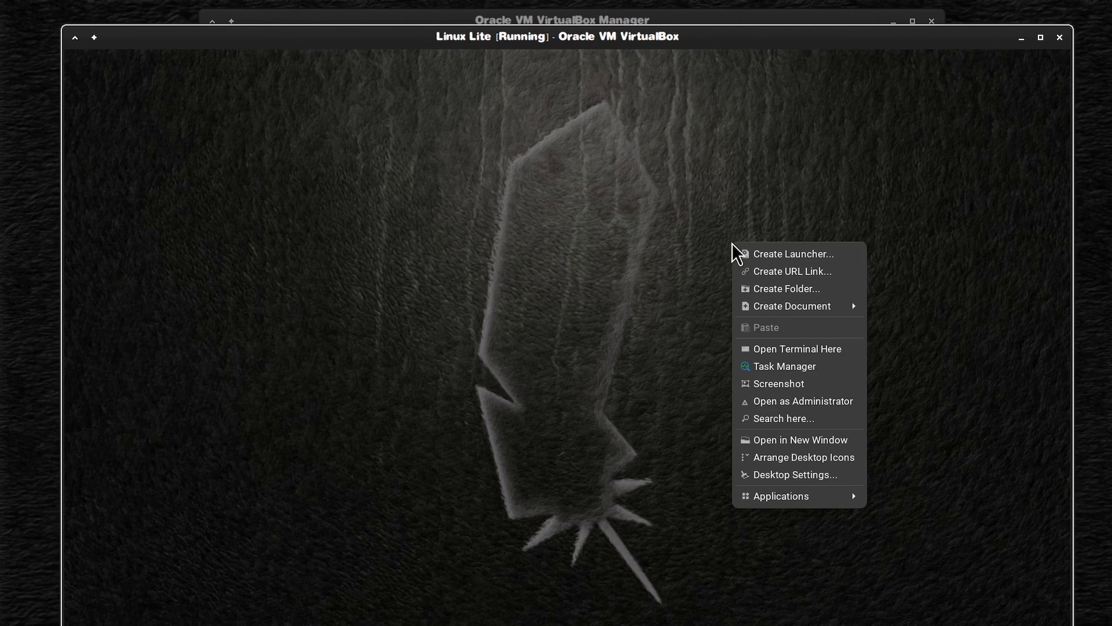
{"action": "mouse_move", "coordinate": [835, 510]}
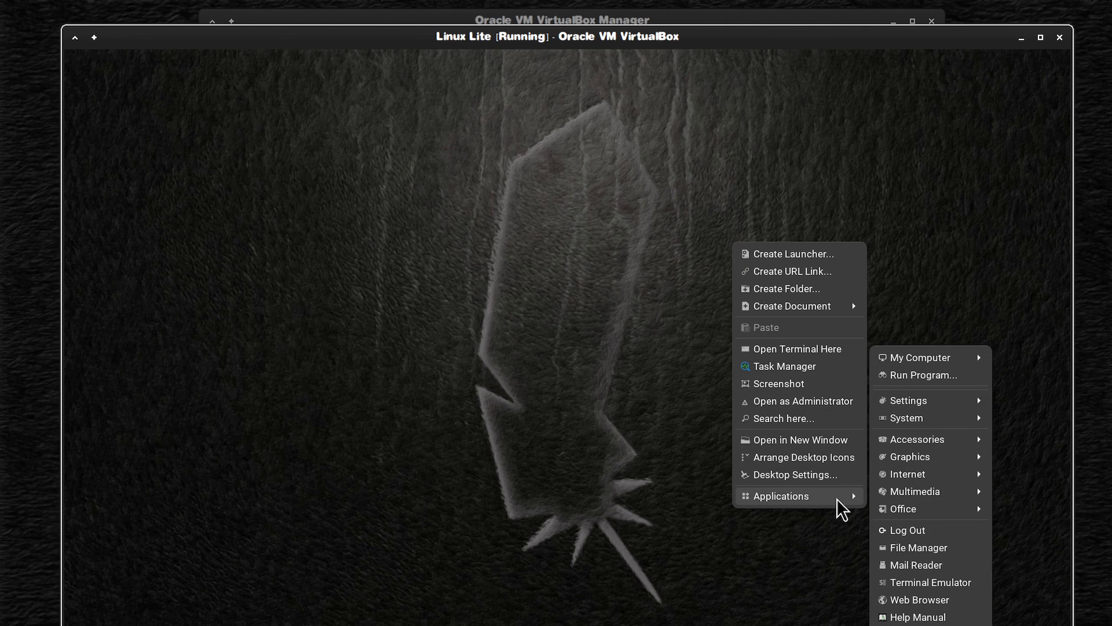
{"action": "left_click", "coordinate": [942, 531]}
{"action": "left_click", "coordinate": [576, 294]}
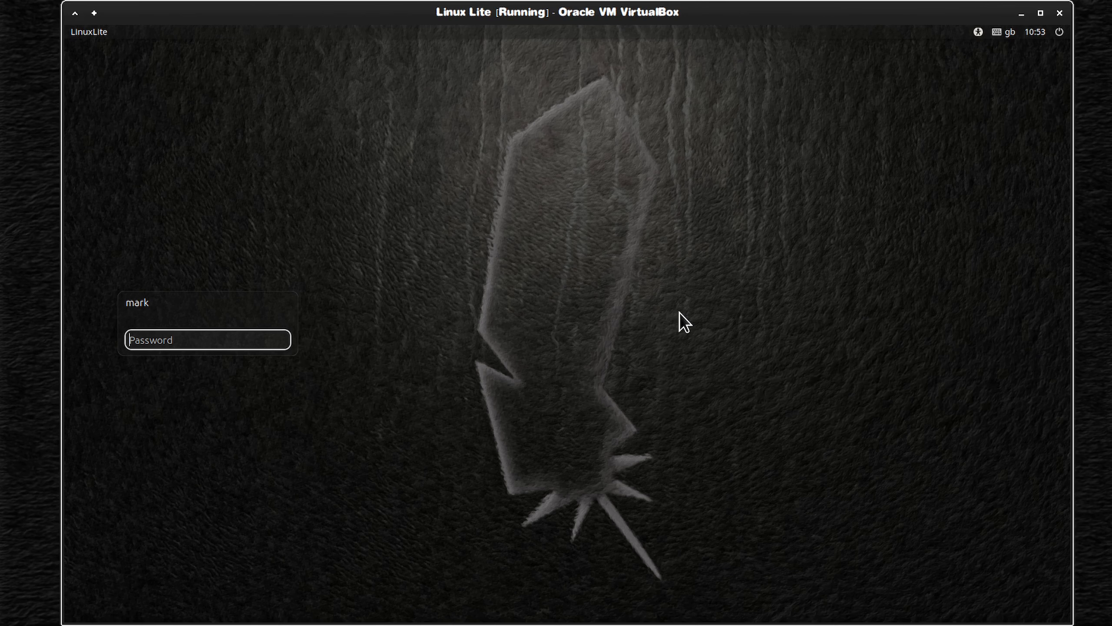
{"action": "type", "text": "•••••••••••"}
{"action": "key", "text": "Return"}
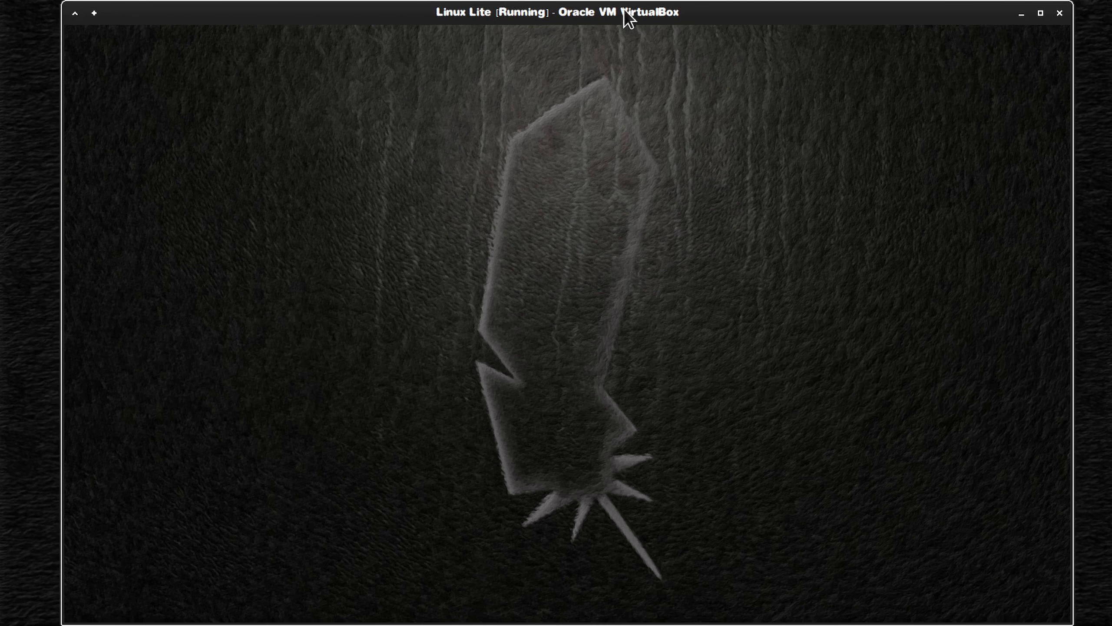
{"action": "key", "text": "ctrl+f"}
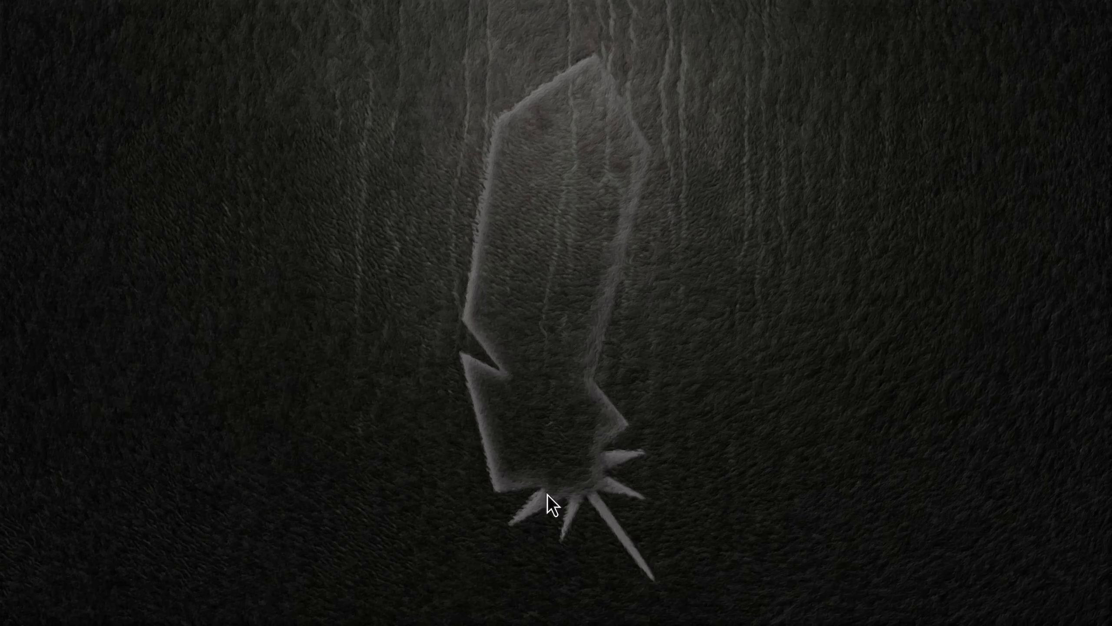
Step: Open Panel Profiles from the desktop's application settings
{"action": "right_click", "coordinate": [511, 493]}
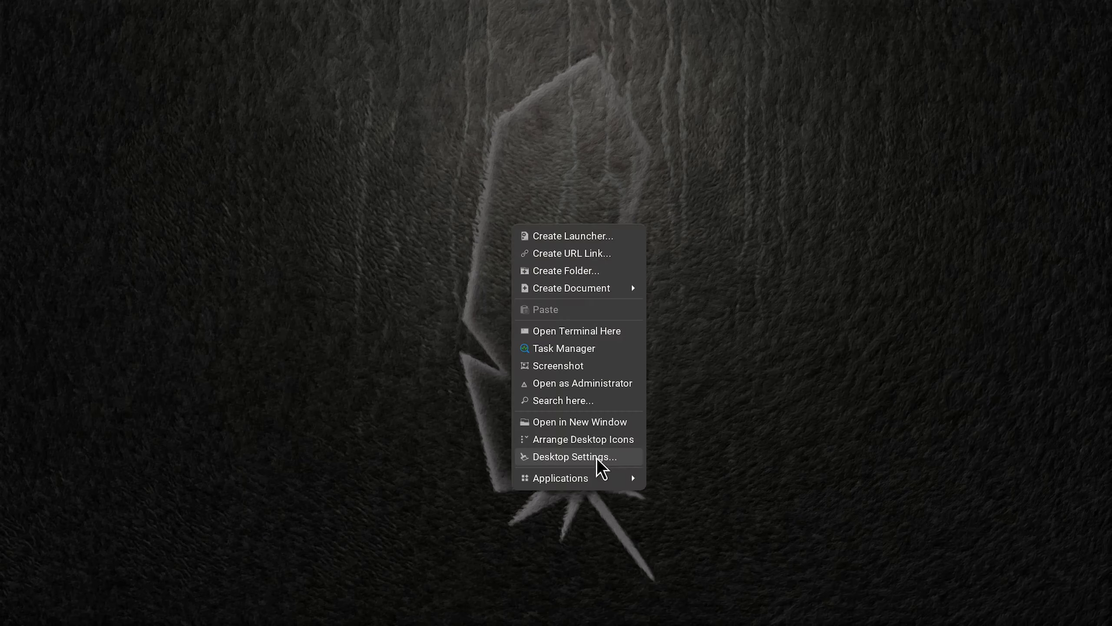
{"action": "mouse_move", "coordinate": [596, 478]}
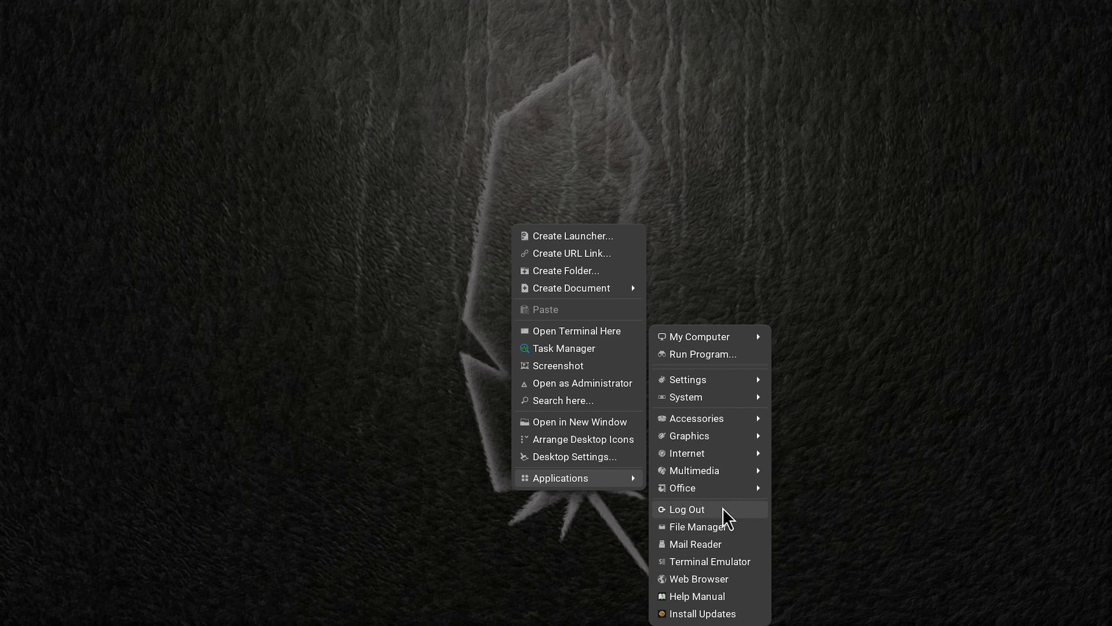
{"action": "mouse_move", "coordinate": [726, 380]}
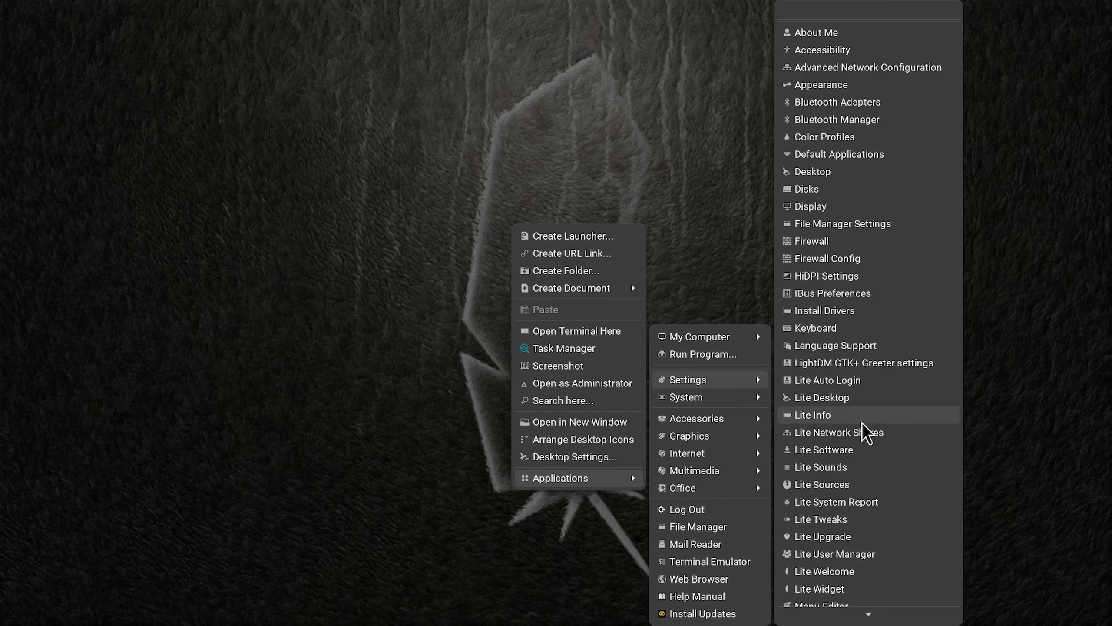
{"action": "scroll", "coordinate": [858, 495], "scroll_direction": "down", "scroll_amount": 3}
{"action": "scroll", "coordinate": [858, 497], "scroll_direction": "down", "scroll_amount": 5}
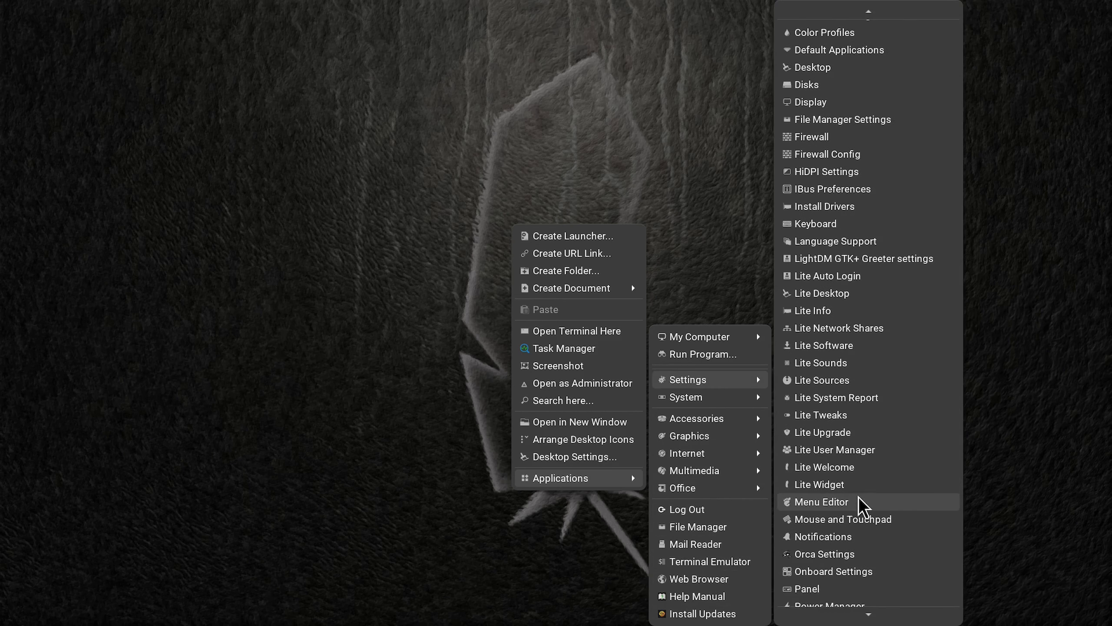
{"action": "scroll", "coordinate": [856, 555], "scroll_direction": "down", "scroll_amount": 6}
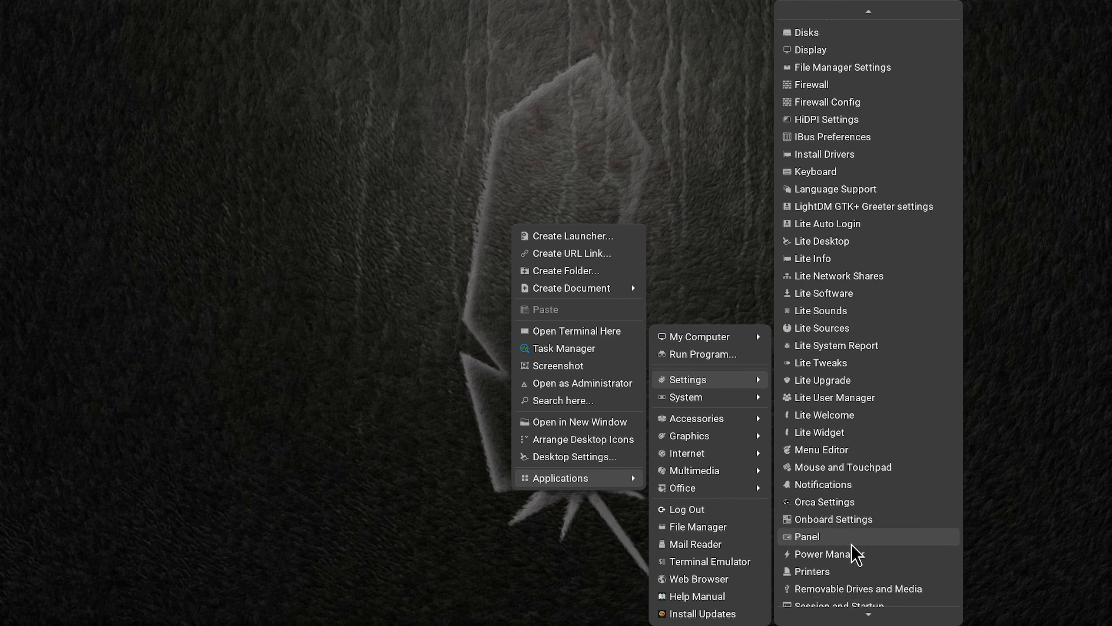
{"action": "scroll", "coordinate": [852, 547], "scroll_direction": "down", "scroll_amount": 2}
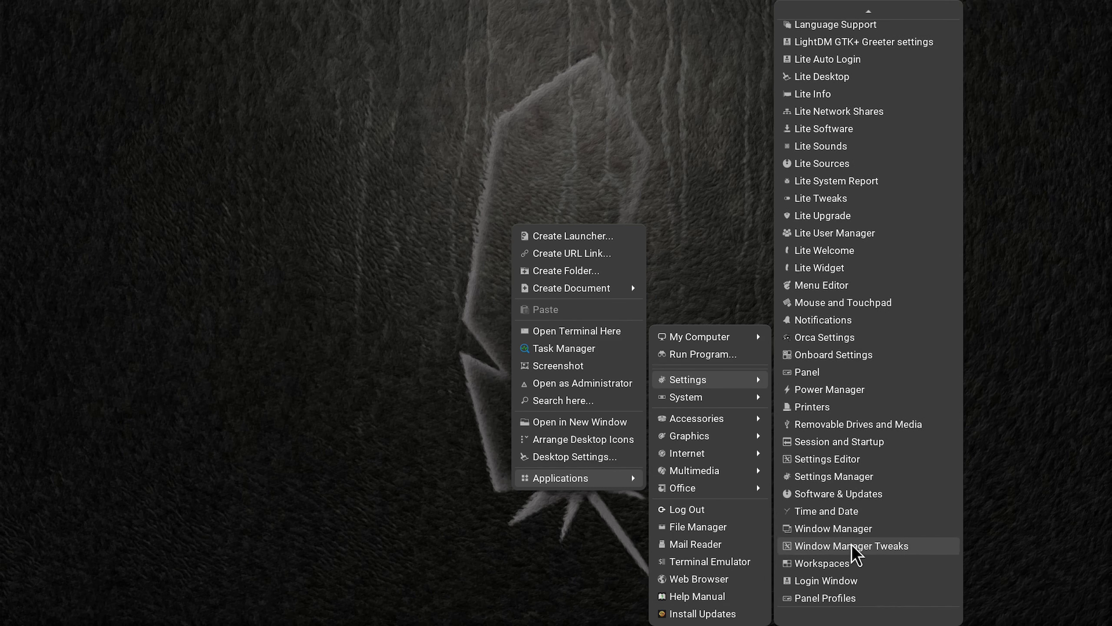
{"action": "left_click", "coordinate": [851, 597]}
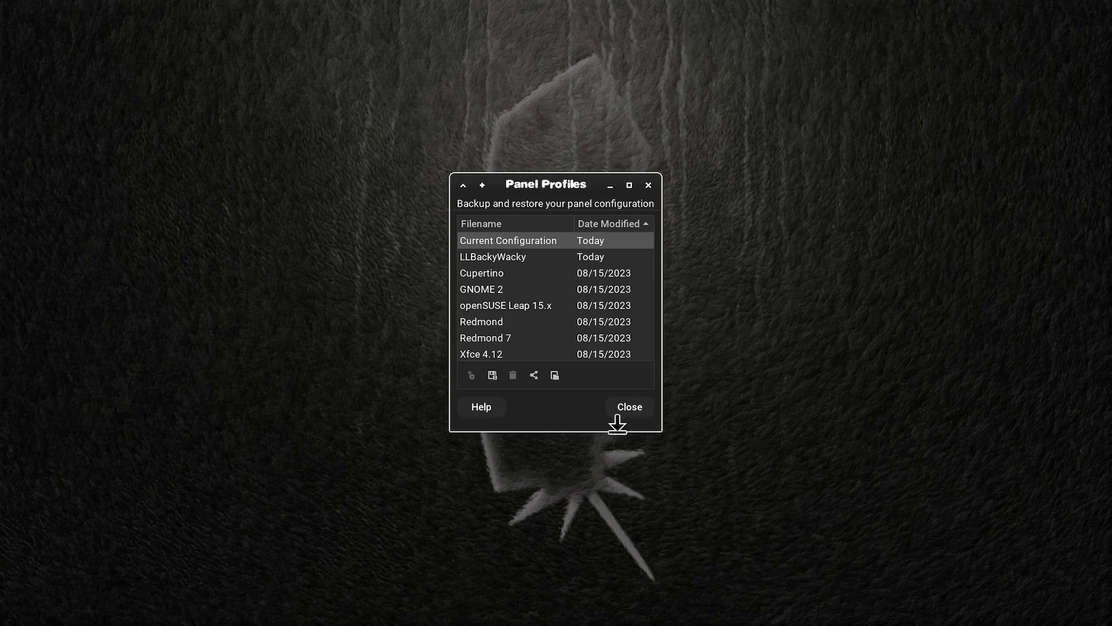
Step: Reapply the LLBackyWacky panel profile without making a backup and close Panel Profiles
{"action": "left_click", "coordinate": [503, 256]}
{"action": "left_click", "coordinate": [471, 375]}
{"action": "left_click", "coordinate": [484, 374]}
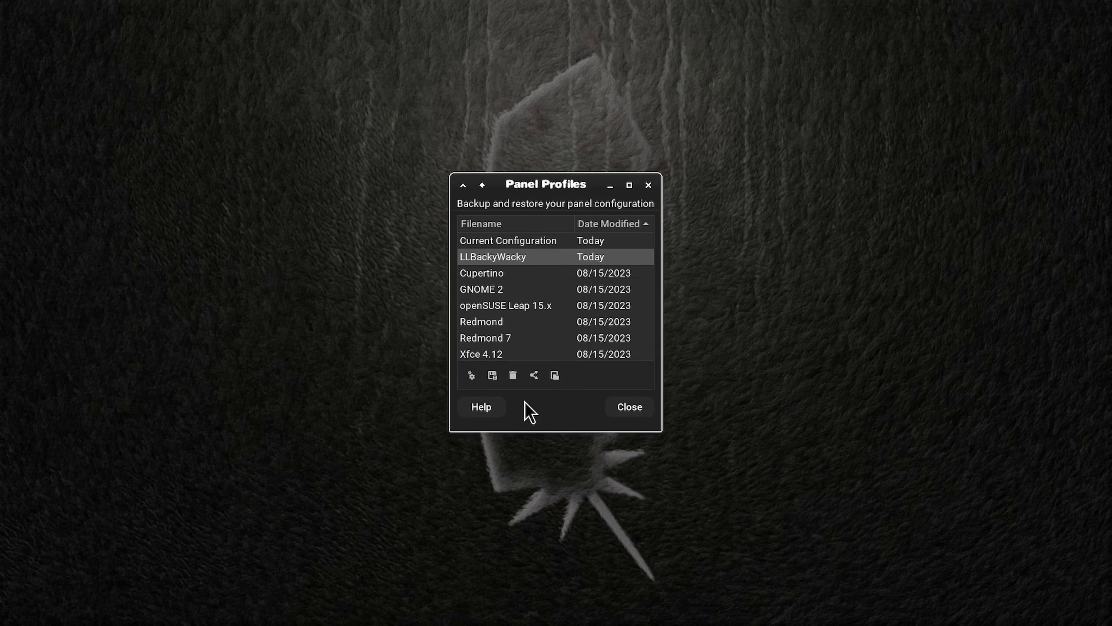
{"action": "left_click", "coordinate": [471, 375]}
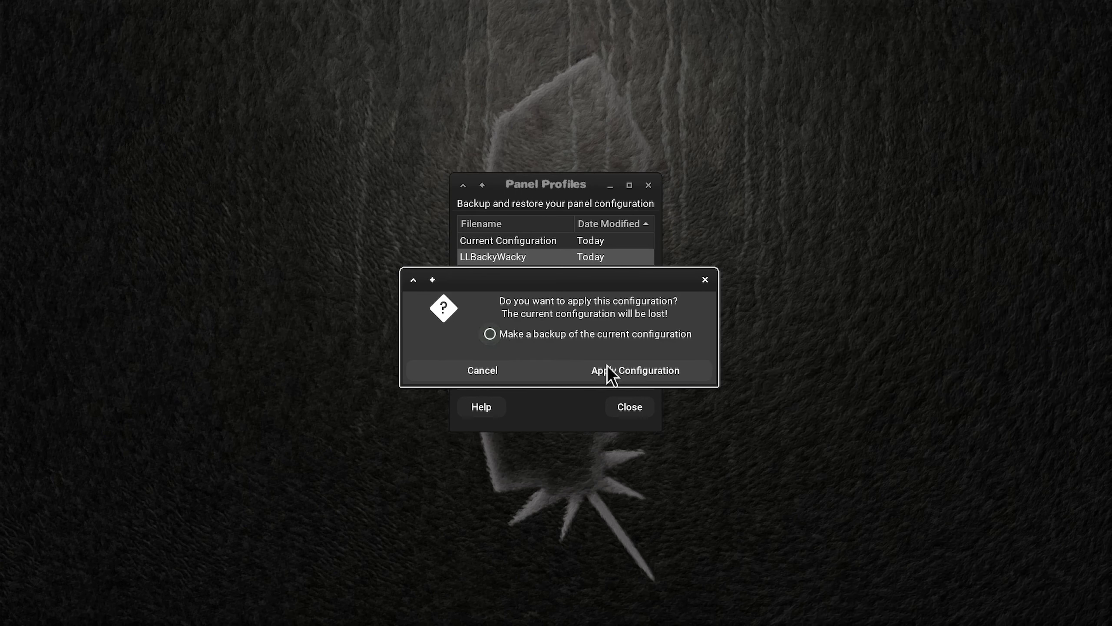
{"action": "left_click", "coordinate": [650, 371]}
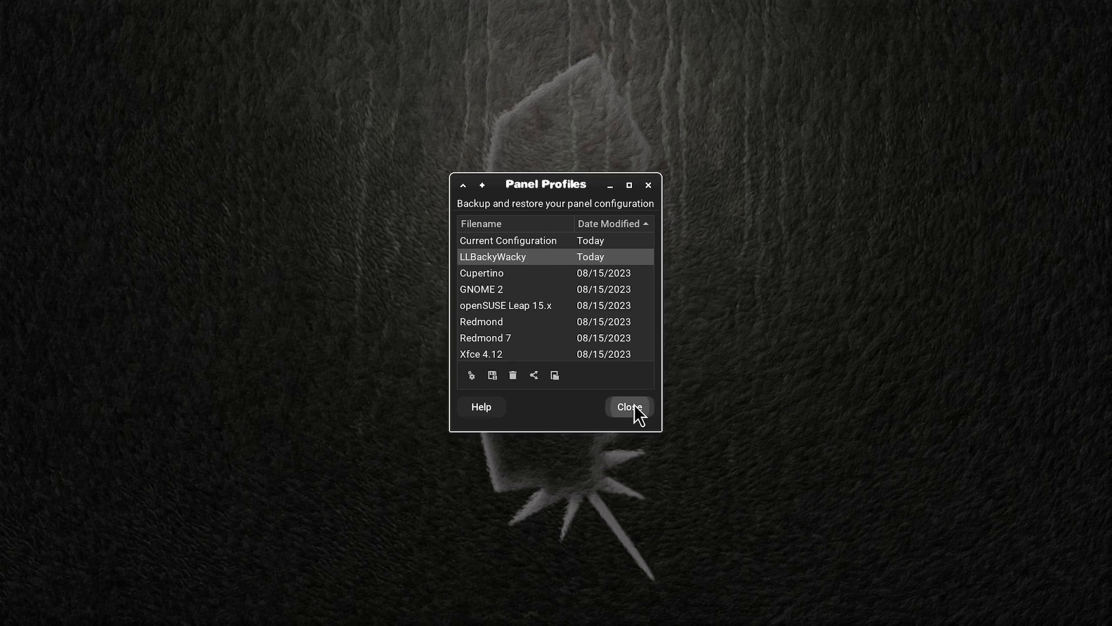
{"action": "left_click", "coordinate": [634, 405]}
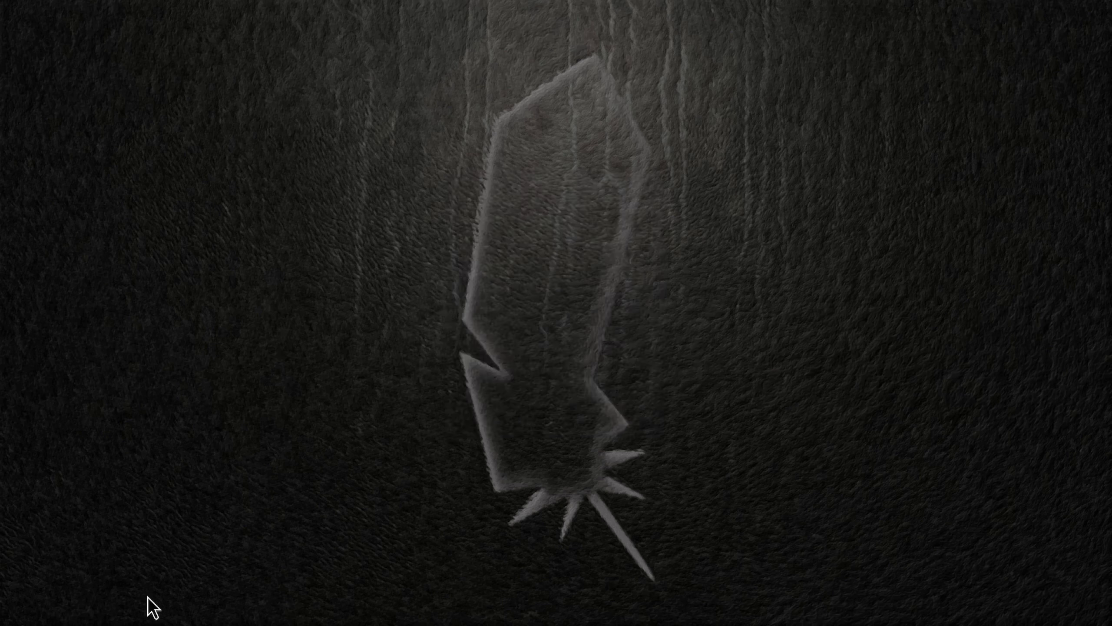
Step: Open Panel Profiles again from the desktop's application settings
{"action": "right_click", "coordinate": [468, 91]}
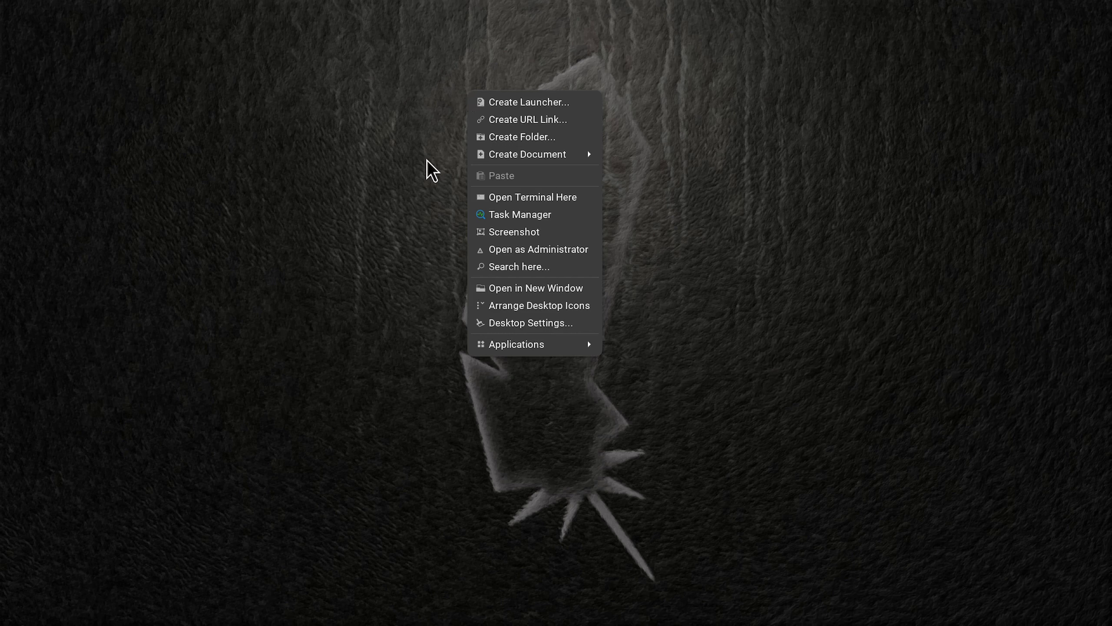
{"action": "right_click", "coordinate": [544, 250]}
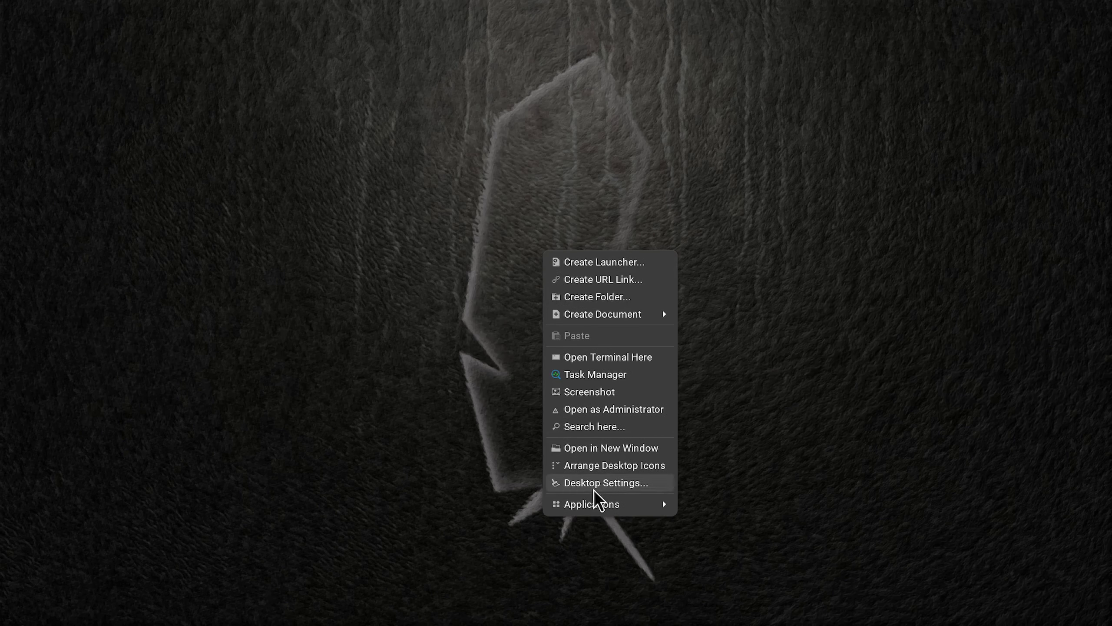
{"action": "mouse_move", "coordinate": [614, 508]}
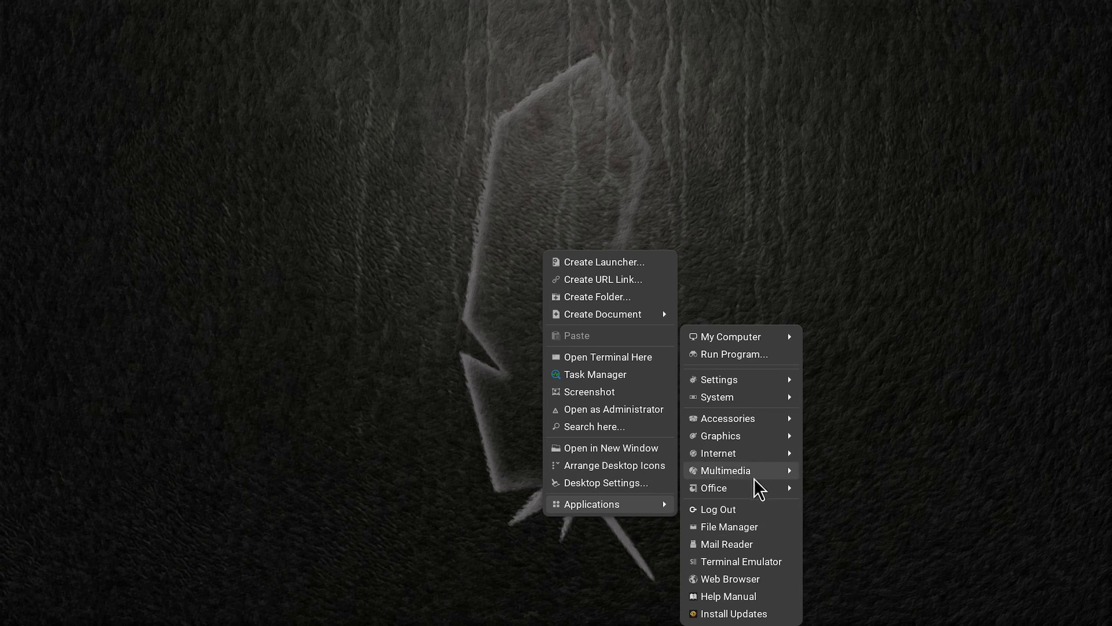
{"action": "scroll", "coordinate": [881, 530], "scroll_direction": "down", "scroll_amount": 8}
{"action": "left_click", "coordinate": [874, 599]}
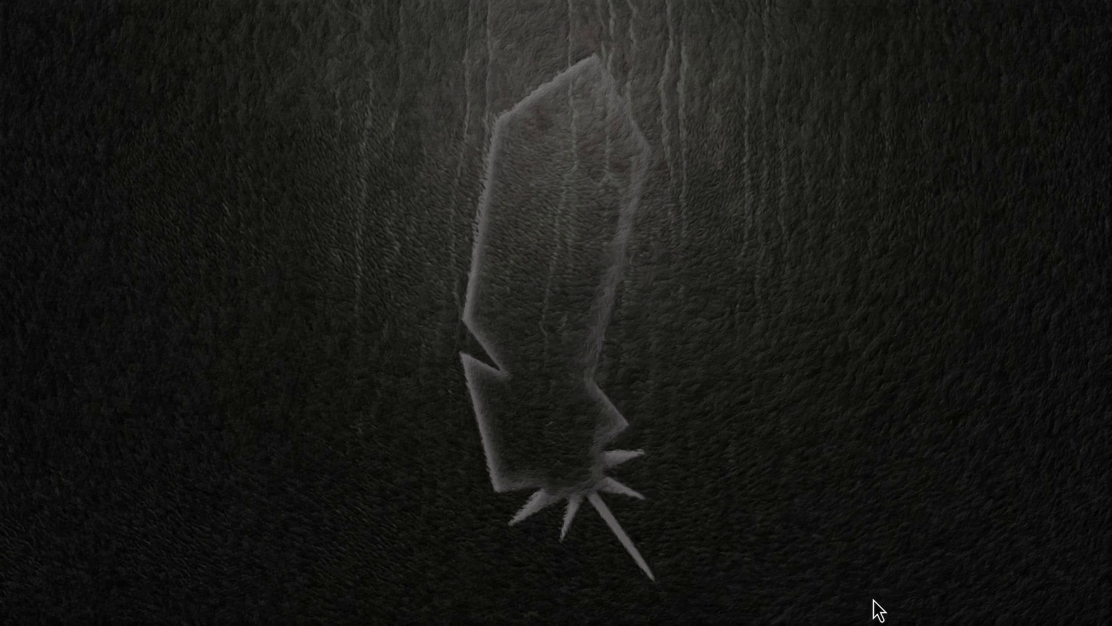
Step: Apply the GNOME 2 panel profile and then the Redmond 7 profile, without making a backup
{"action": "left_click", "coordinate": [499, 258]}
{"action": "left_click", "coordinate": [498, 273]}
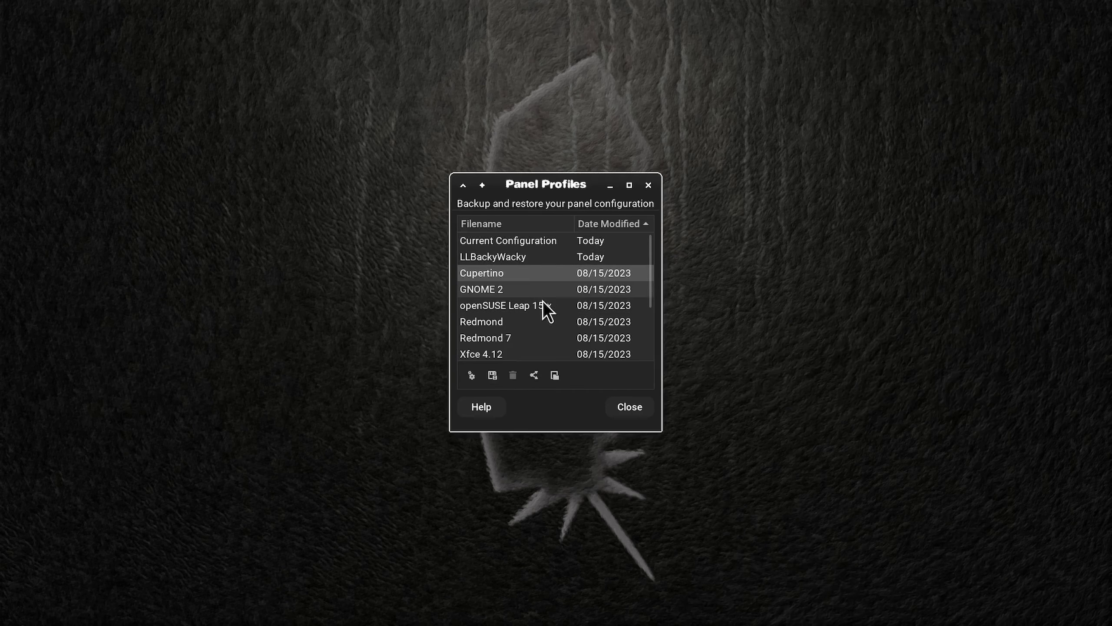
{"action": "left_click", "coordinate": [482, 290]}
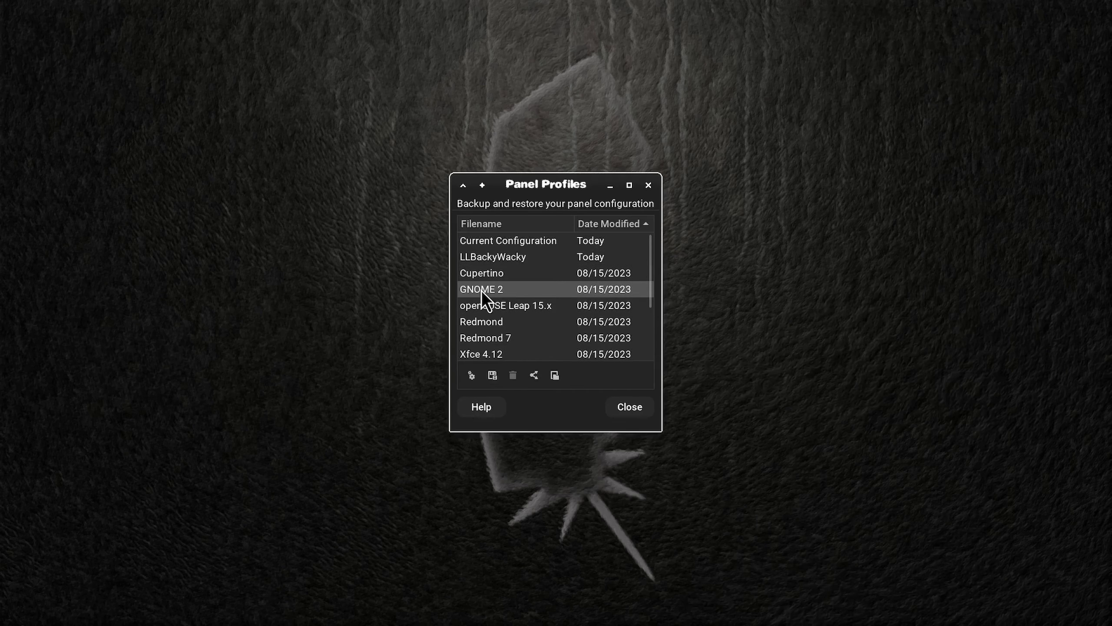
{"action": "left_click", "coordinate": [471, 375]}
{"action": "left_click", "coordinate": [597, 369]}
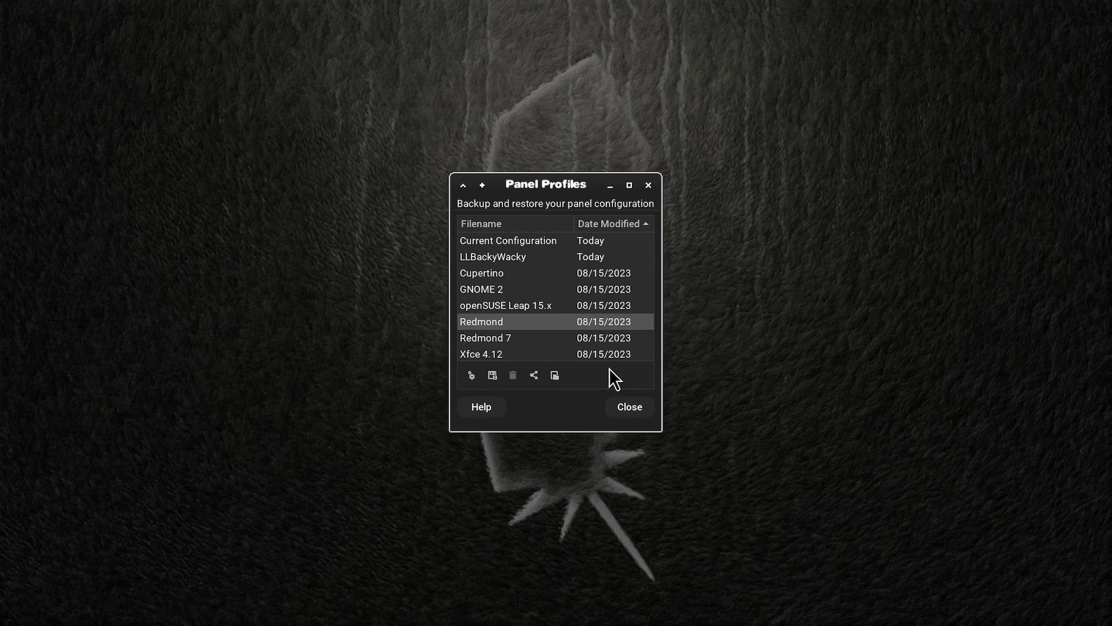
{"action": "left_click", "coordinate": [491, 339]}
{"action": "left_click", "coordinate": [471, 375]}
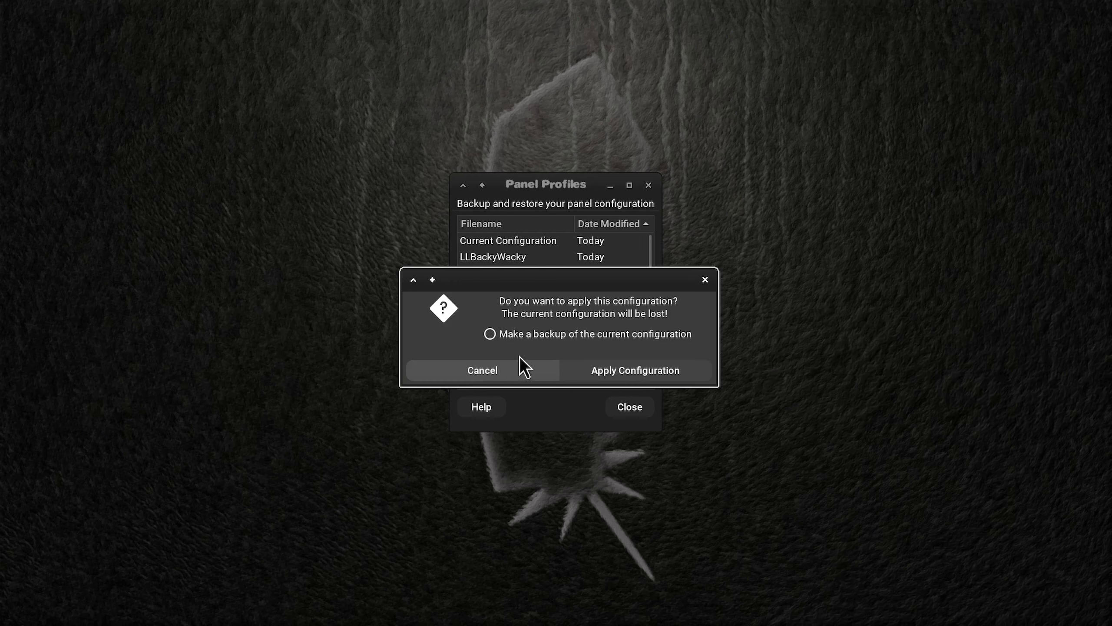
{"action": "left_click", "coordinate": [605, 366]}
Step: Apply the Xfce 4.12 panel profile without a backup, then select LLBackyWacky and close Panel Profiles
{"action": "left_click", "coordinate": [481, 354]}
{"action": "left_click", "coordinate": [471, 372]}
{"action": "left_click", "coordinate": [614, 367]}
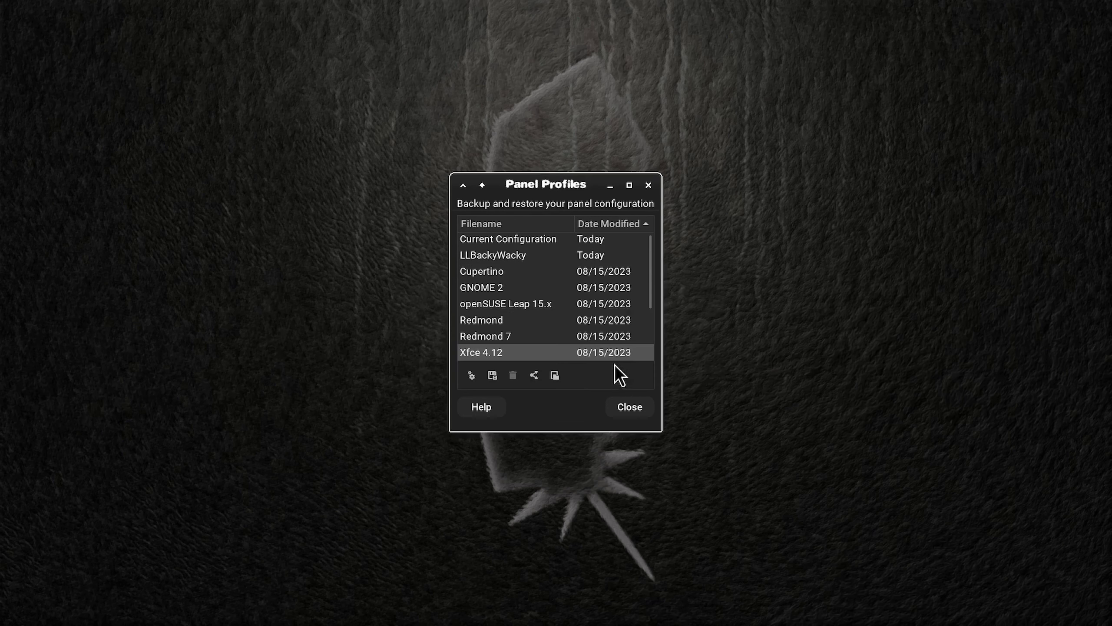
{"action": "left_click", "coordinate": [525, 254]}
{"action": "left_click", "coordinate": [630, 411]}
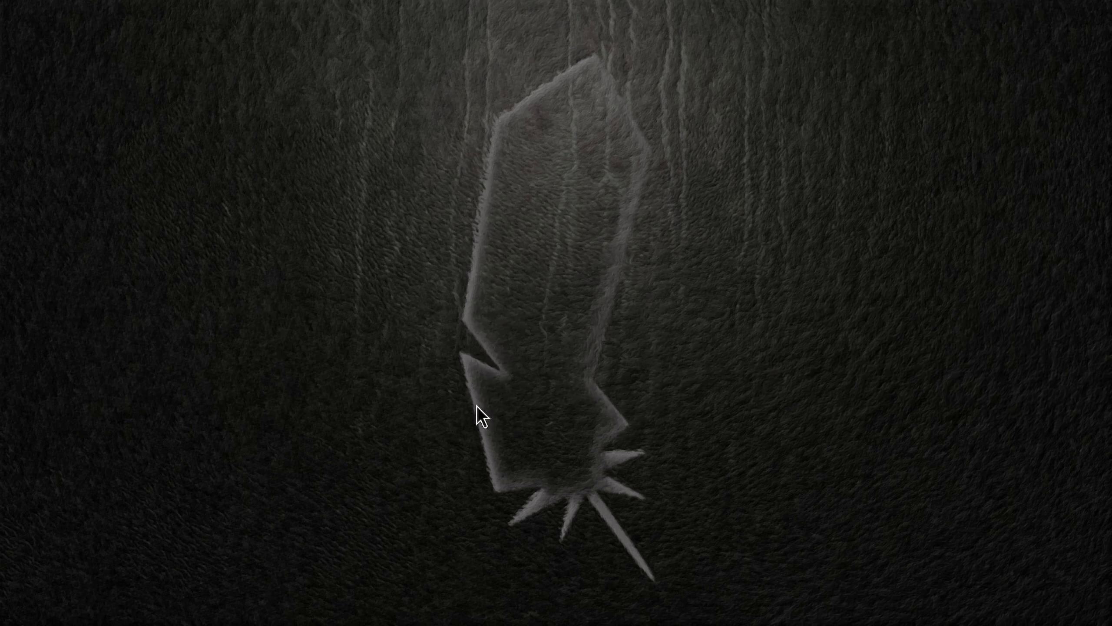
Step: Log out of the virtual machine's session from the desktop's applications
{"action": "right_click", "coordinate": [557, 233]}
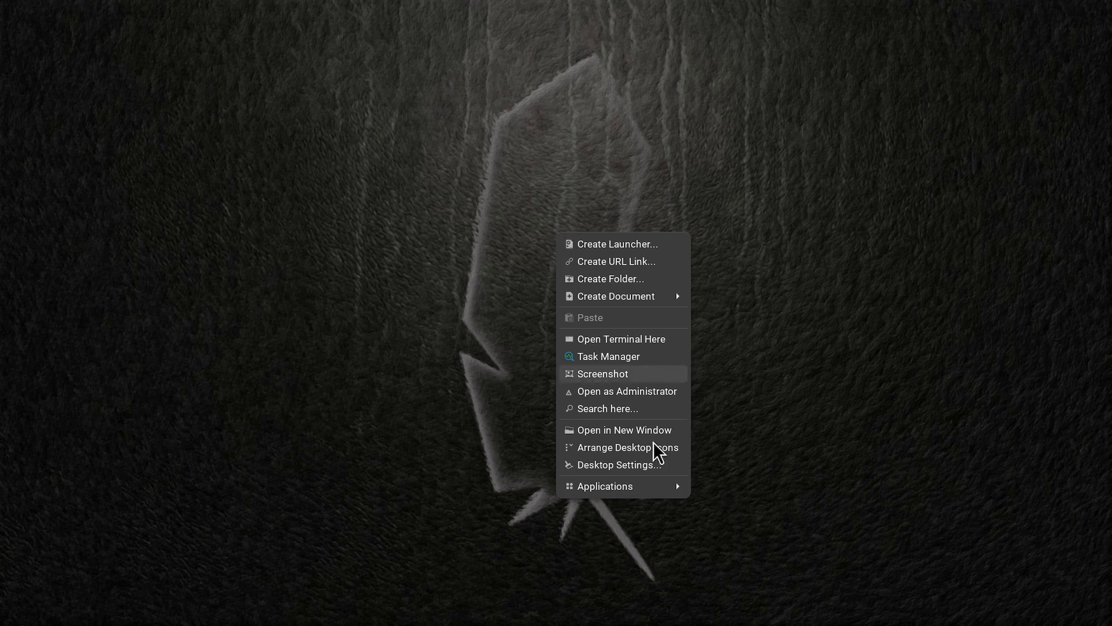
{"action": "mouse_move", "coordinate": [657, 486]}
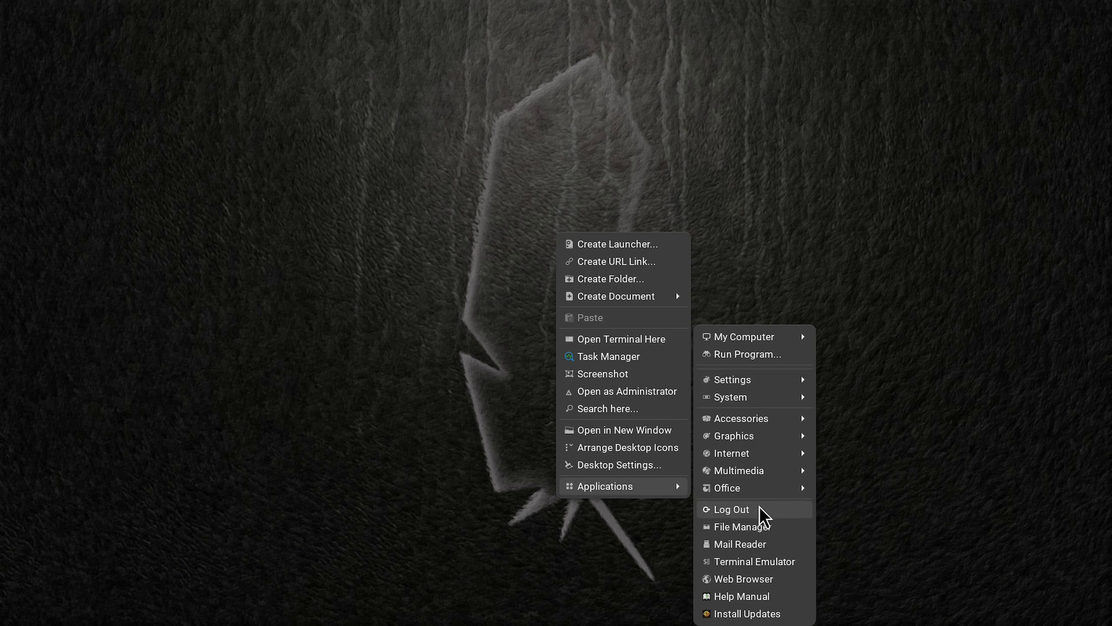
{"action": "left_click", "coordinate": [762, 510]}
{"action": "left_click", "coordinate": [563, 273]}
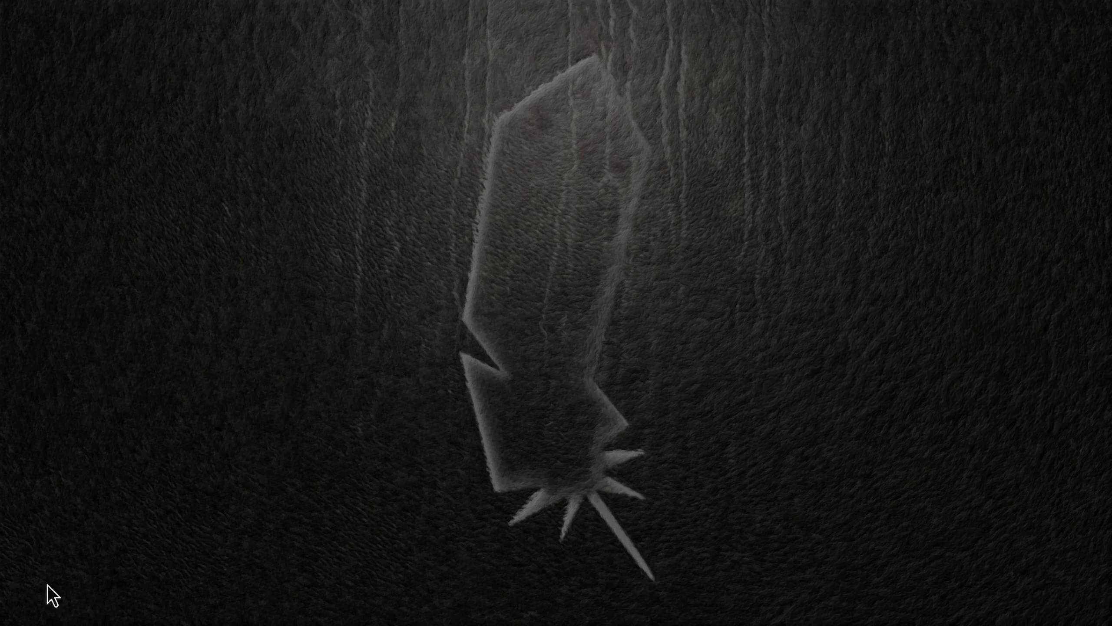
Step: Try to open the Panel preferences from the desktop's application settings
{"action": "right_click", "coordinate": [580, 324]}
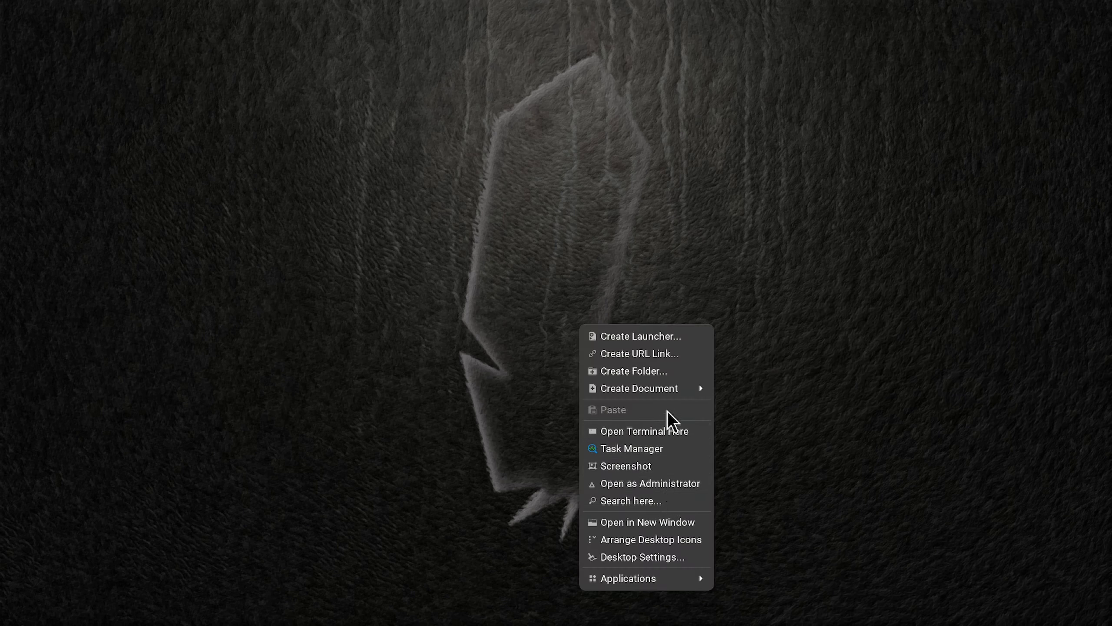
{"action": "mouse_move", "coordinate": [648, 578]}
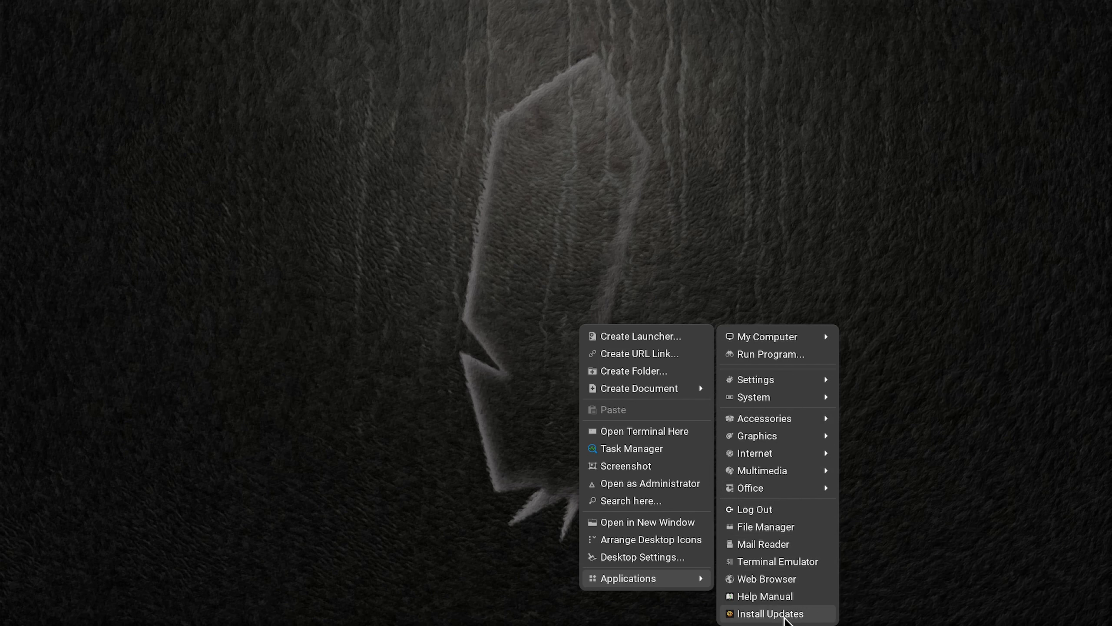
{"action": "left_click", "coordinate": [796, 595]}
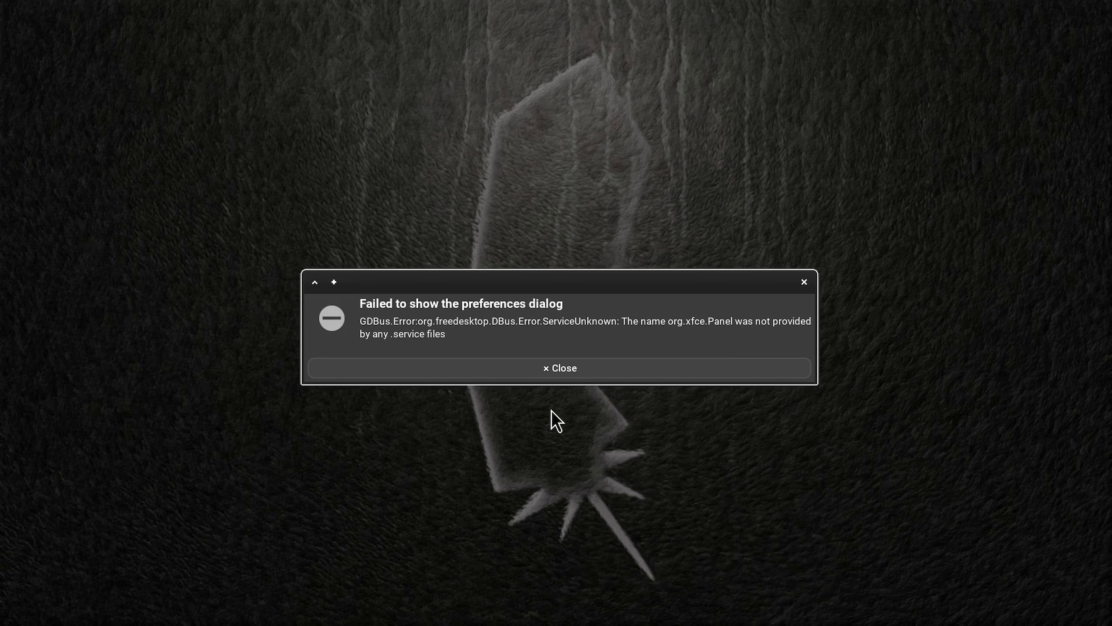
{"action": "left_click", "coordinate": [585, 372]}
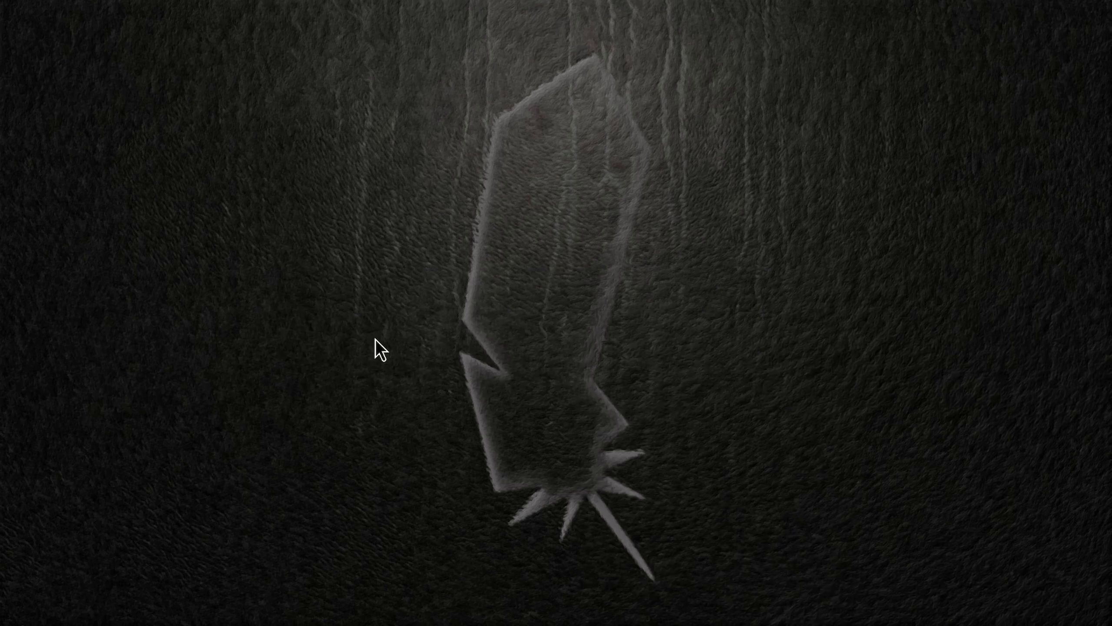
Step: Open the Session and Startup settings and show the Application Autostart list
{"action": "right_click", "coordinate": [430, 242]}
{"action": "mouse_move", "coordinate": [482, 494]}
{"action": "mouse_move", "coordinate": [609, 379]}
{"action": "scroll", "coordinate": [765, 482], "scroll_direction": "down", "scroll_amount": 5}
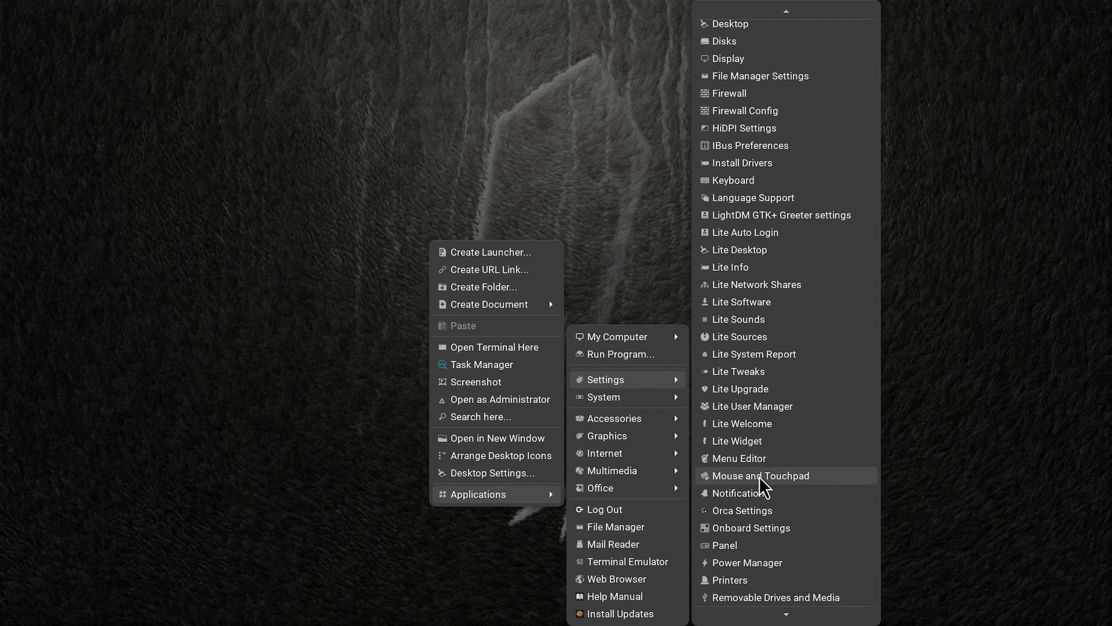
{"action": "scroll", "coordinate": [761, 479], "scroll_direction": "down", "scroll_amount": 6}
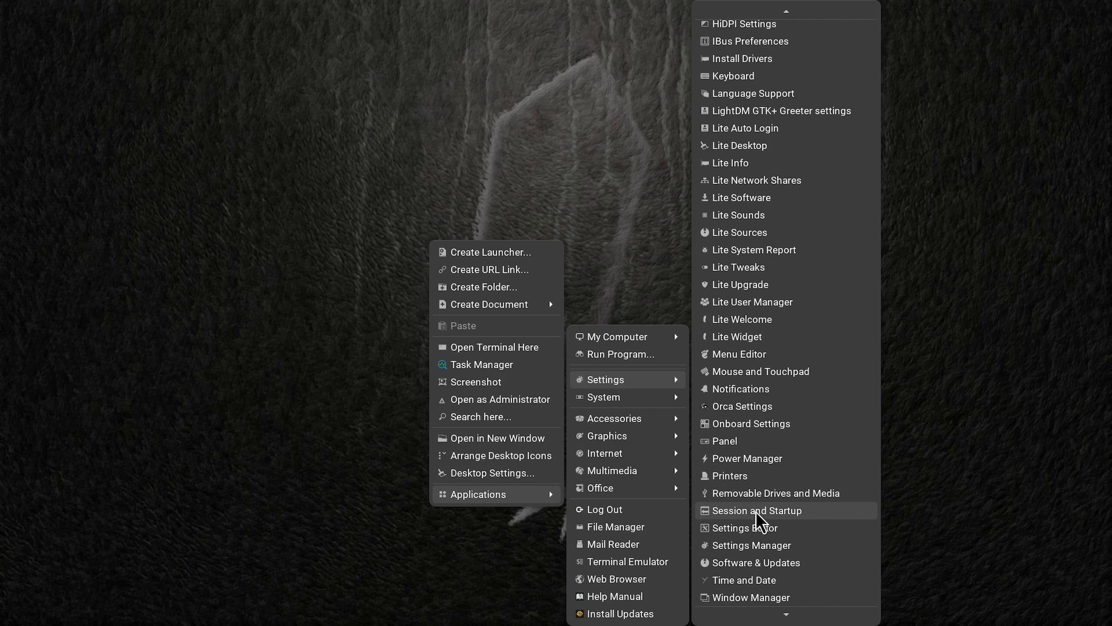
{"action": "left_click", "coordinate": [756, 512]}
{"action": "left_click", "coordinate": [460, 187]}
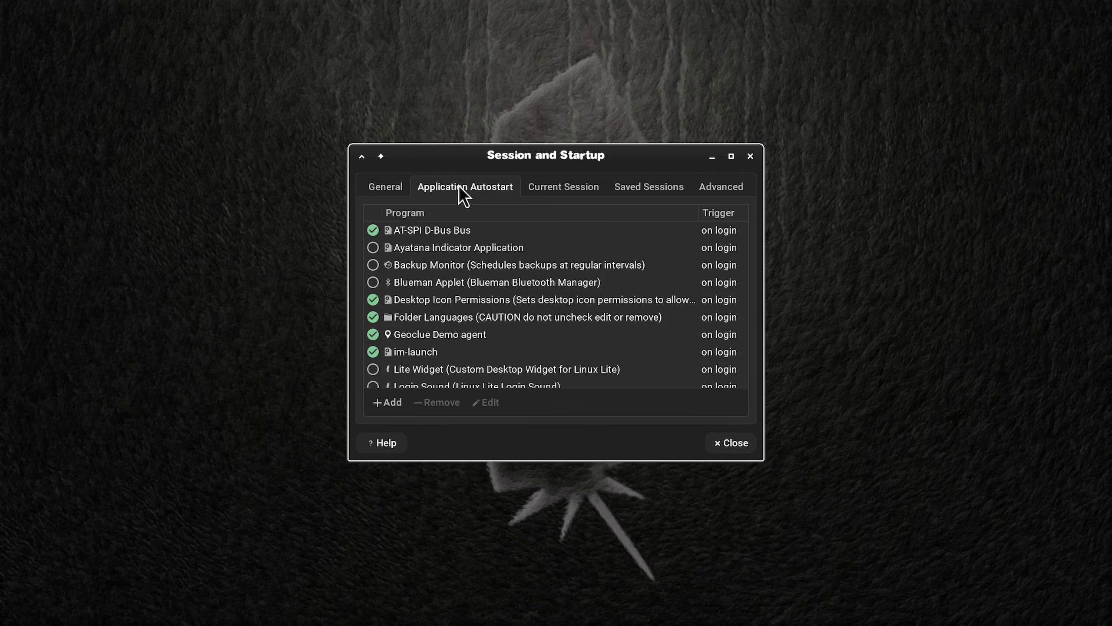
Step: Set Ayatana Indicator Application and Stop Screen blanking to start on login, and turn off Xfce Screensaver
{"action": "left_click", "coordinate": [372, 247]}
{"action": "scroll", "coordinate": [521, 249], "scroll_direction": "down", "scroll_amount": 5}
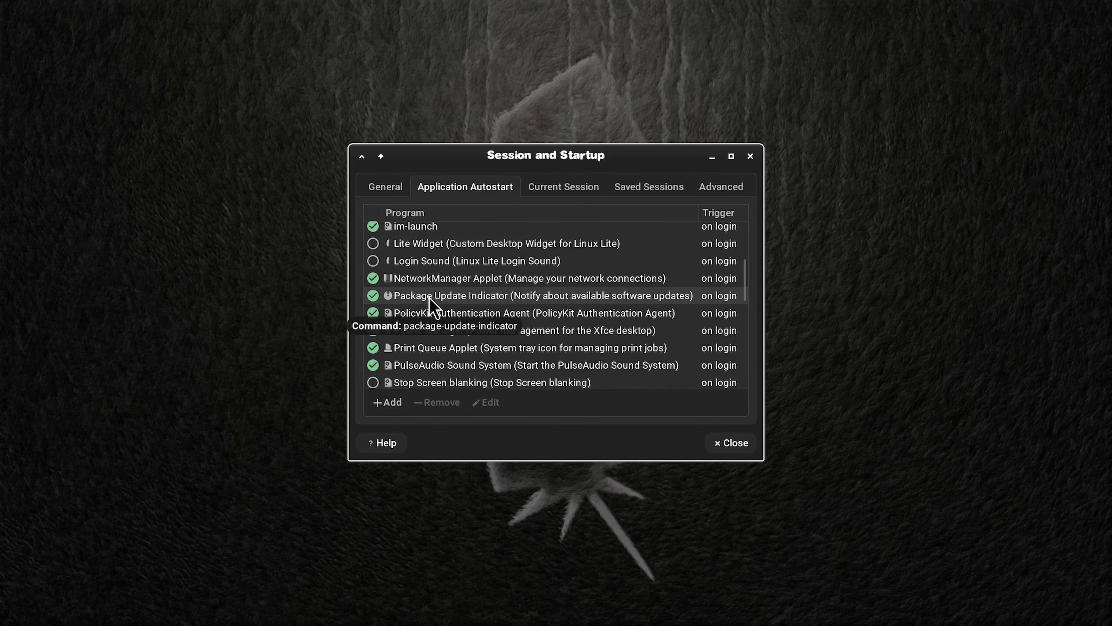
{"action": "scroll", "coordinate": [524, 310], "scroll_direction": "down", "scroll_amount": 2}
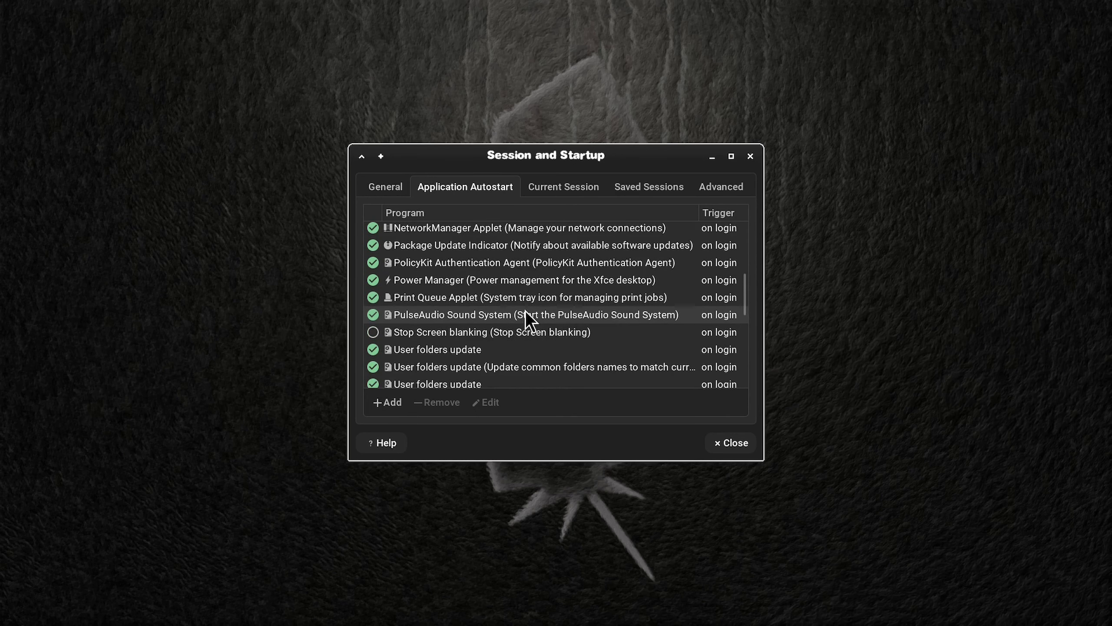
{"action": "scroll", "coordinate": [525, 310], "scroll_direction": "up", "scroll_amount": 4}
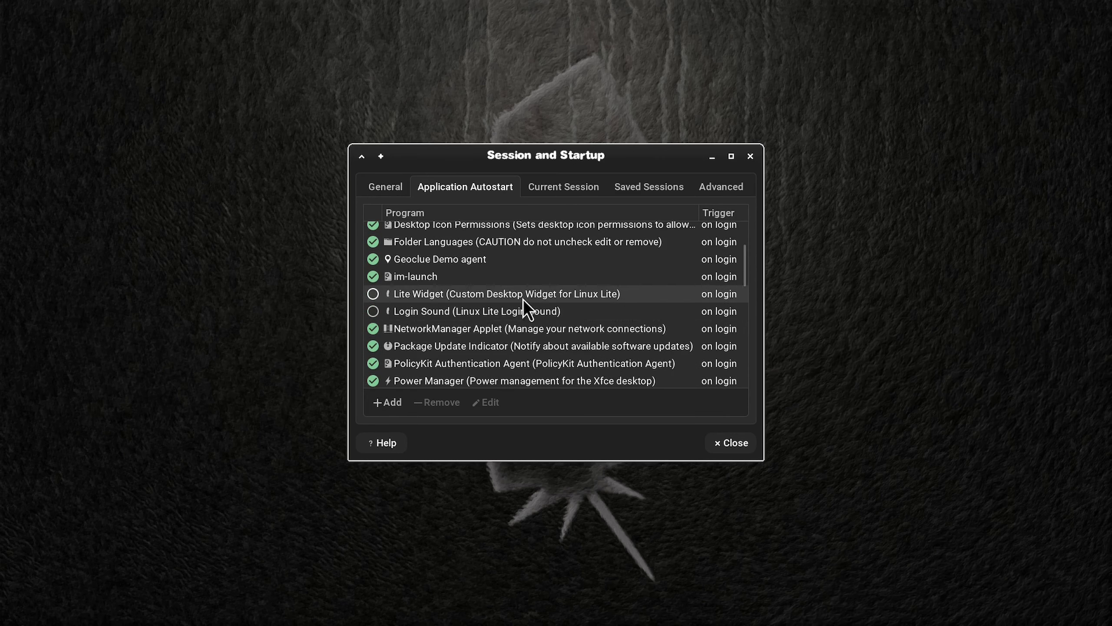
{"action": "scroll", "coordinate": [524, 300], "scroll_direction": "up", "scroll_amount": 2}
{"action": "scroll", "coordinate": [523, 299], "scroll_direction": "down", "scroll_amount": 6}
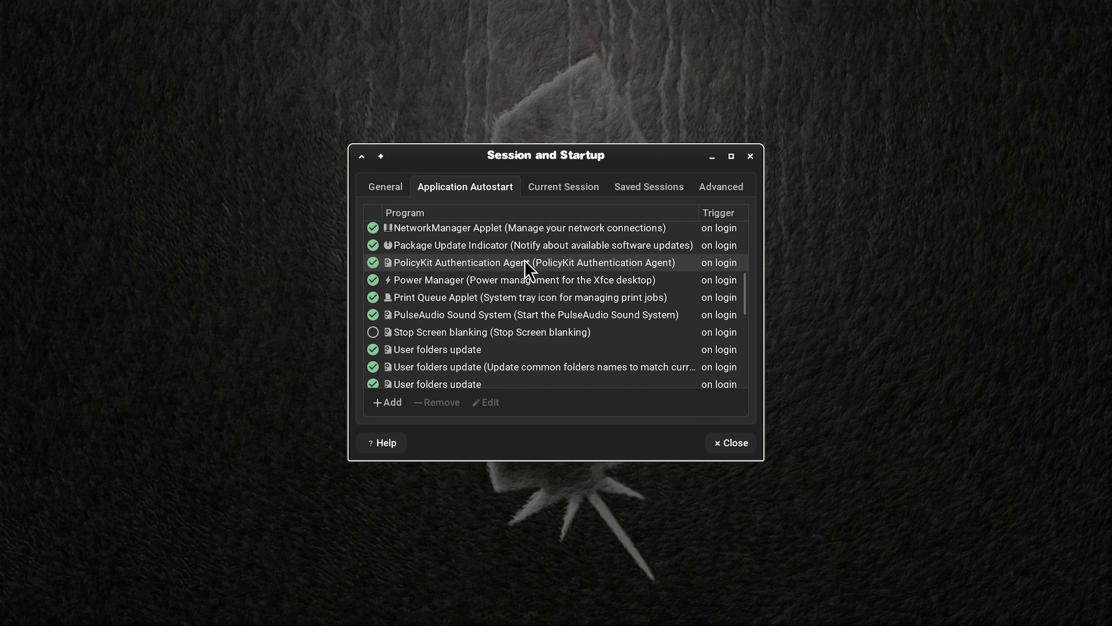
{"action": "scroll", "coordinate": [527, 272], "scroll_direction": "down", "scroll_amount": 2}
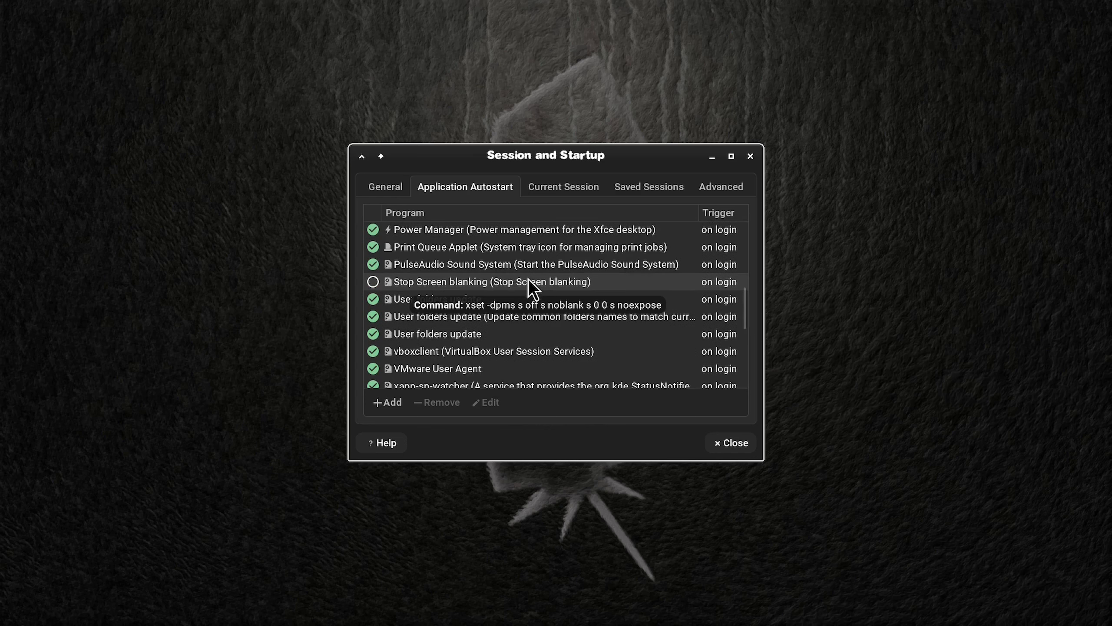
{"action": "left_click", "coordinate": [420, 282]}
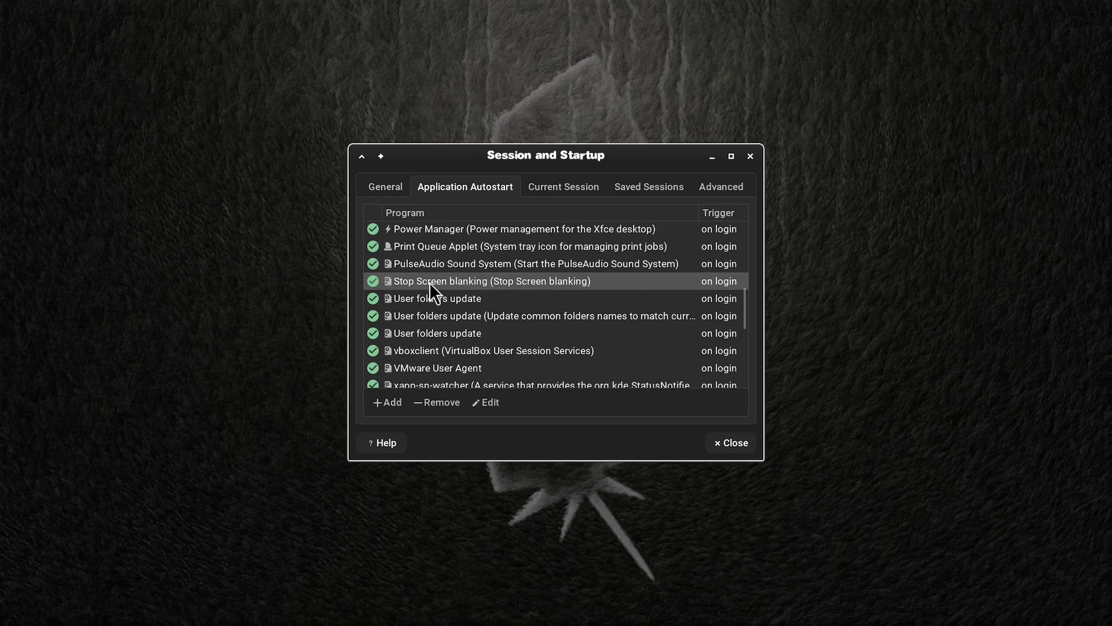
{"action": "scroll", "coordinate": [514, 319], "scroll_direction": "down", "scroll_amount": 4}
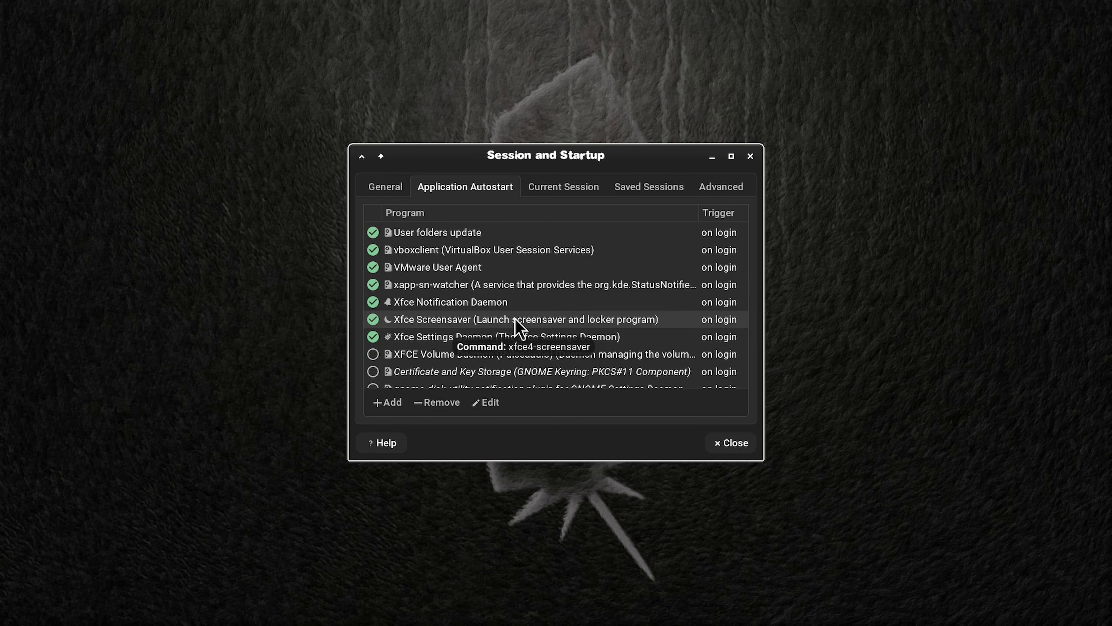
{"action": "left_click", "coordinate": [373, 320]}
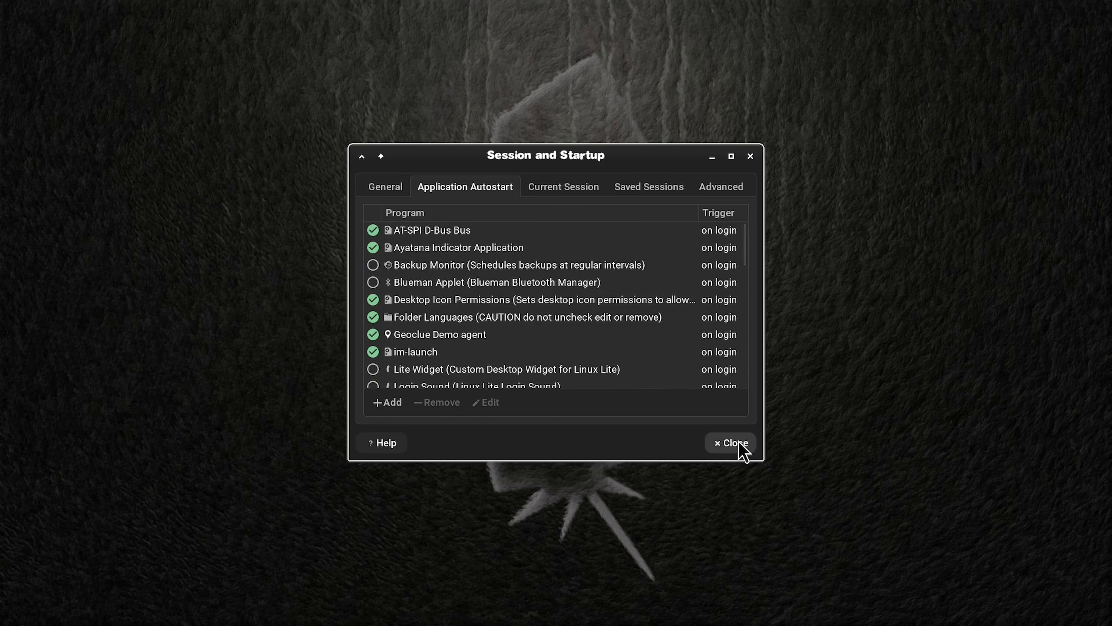
Step: Leave the Session and Startup settings, then log out and back in with the account password
{"action": "left_click", "coordinate": [578, 188]}
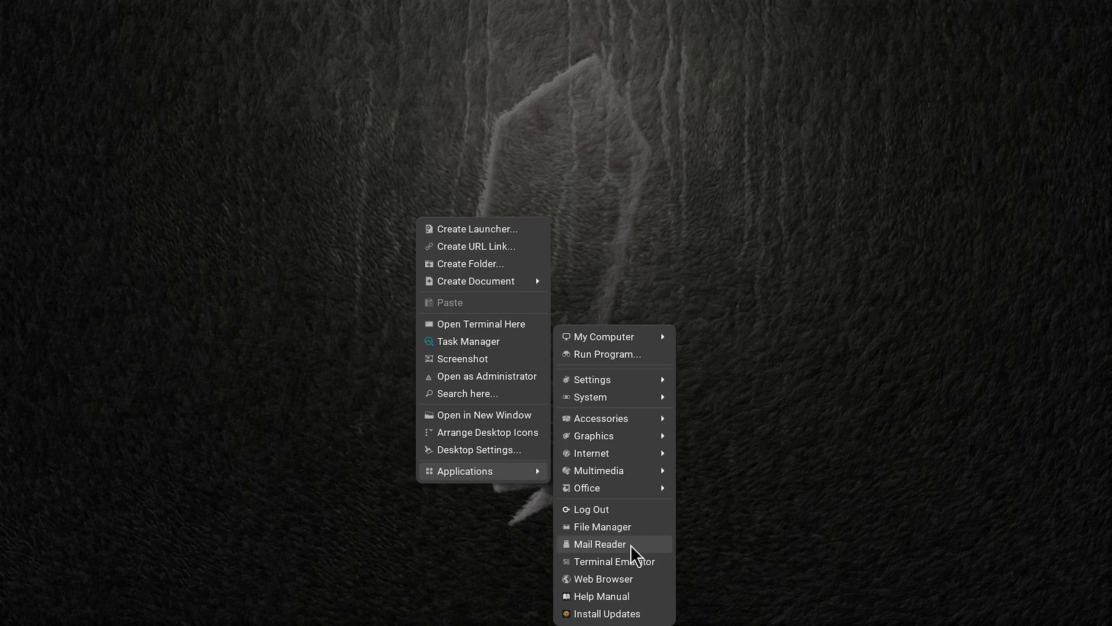
{"action": "left_click", "coordinate": [631, 506]}
{"action": "left_click", "coordinate": [589, 365]}
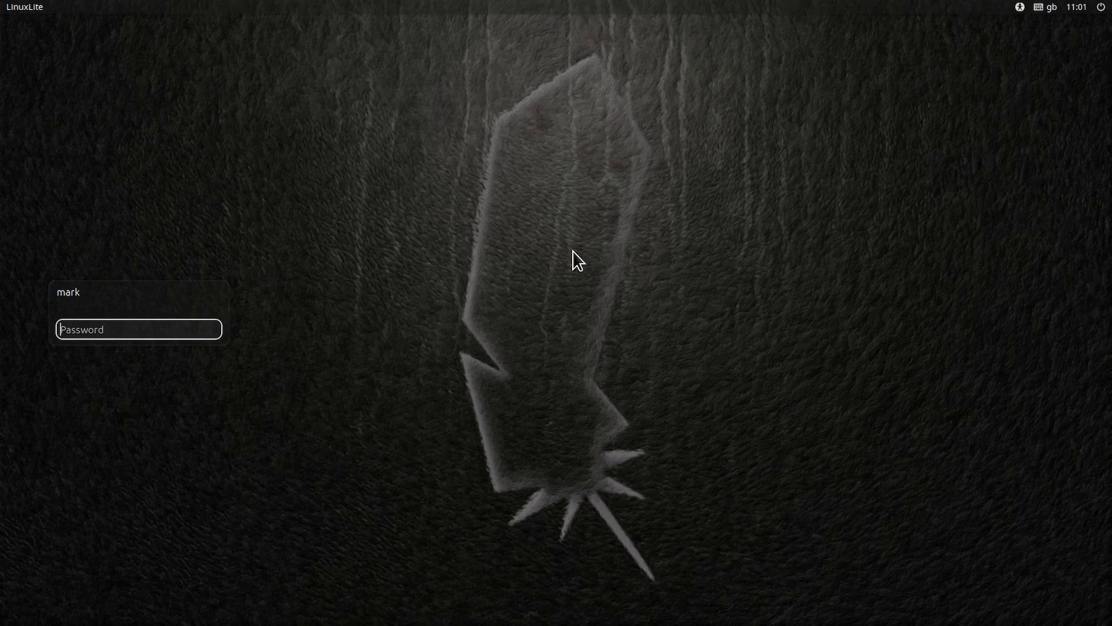
{"action": "type", "text": "••"}
{"action": "key", "text": "Return"}
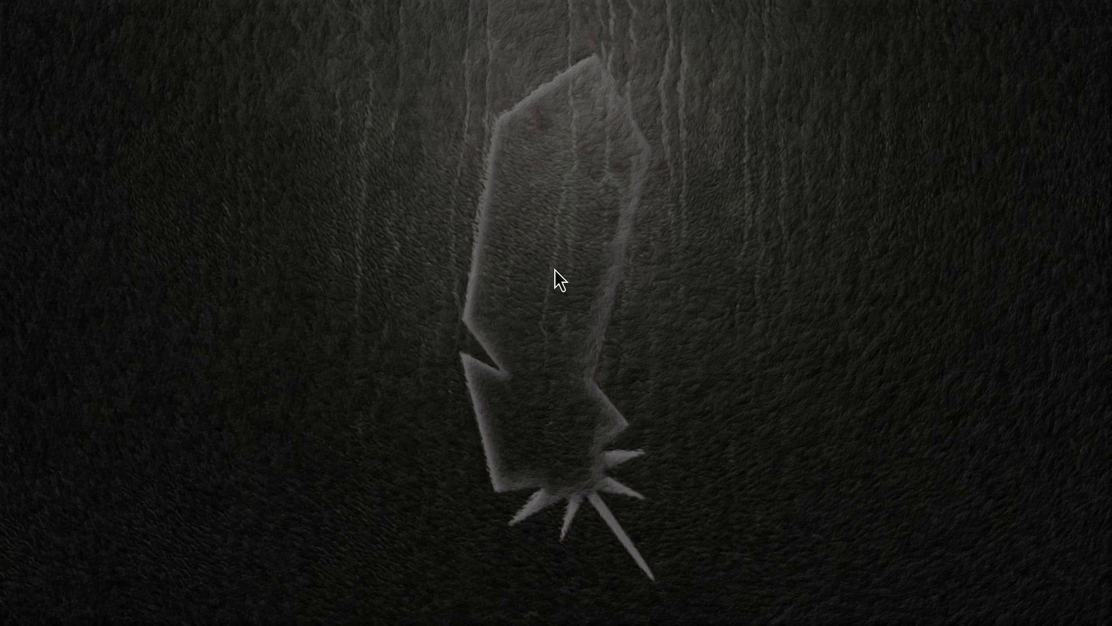
Step: Check the Utilities defaults in the Default Applications settings
{"action": "right_click", "coordinate": [555, 270]}
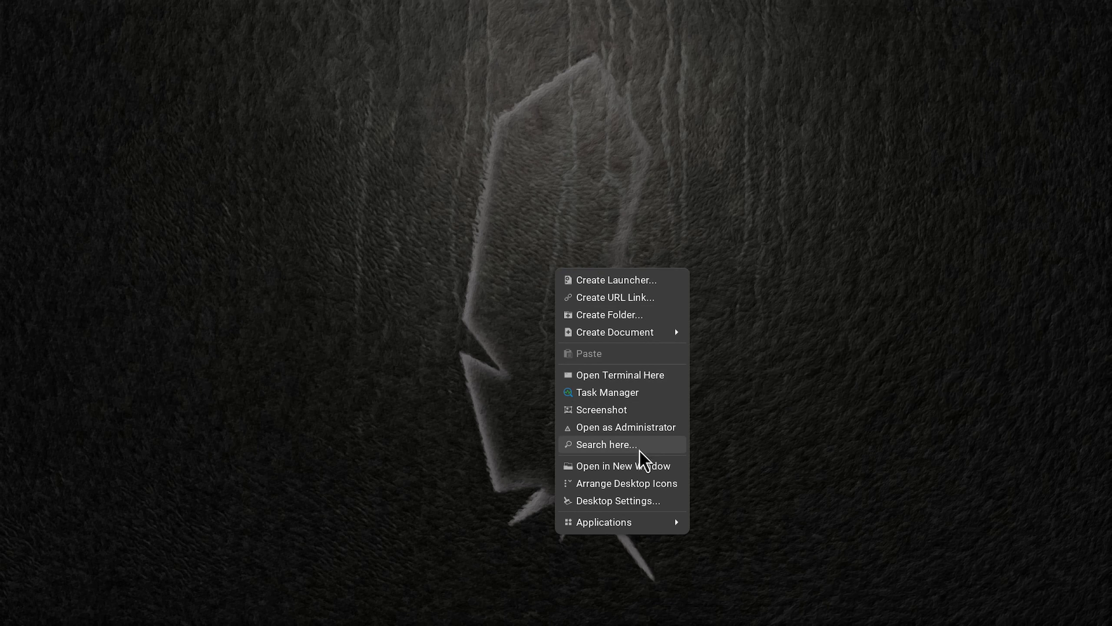
{"action": "mouse_move", "coordinate": [657, 521]}
{"action": "mouse_move", "coordinate": [754, 381]}
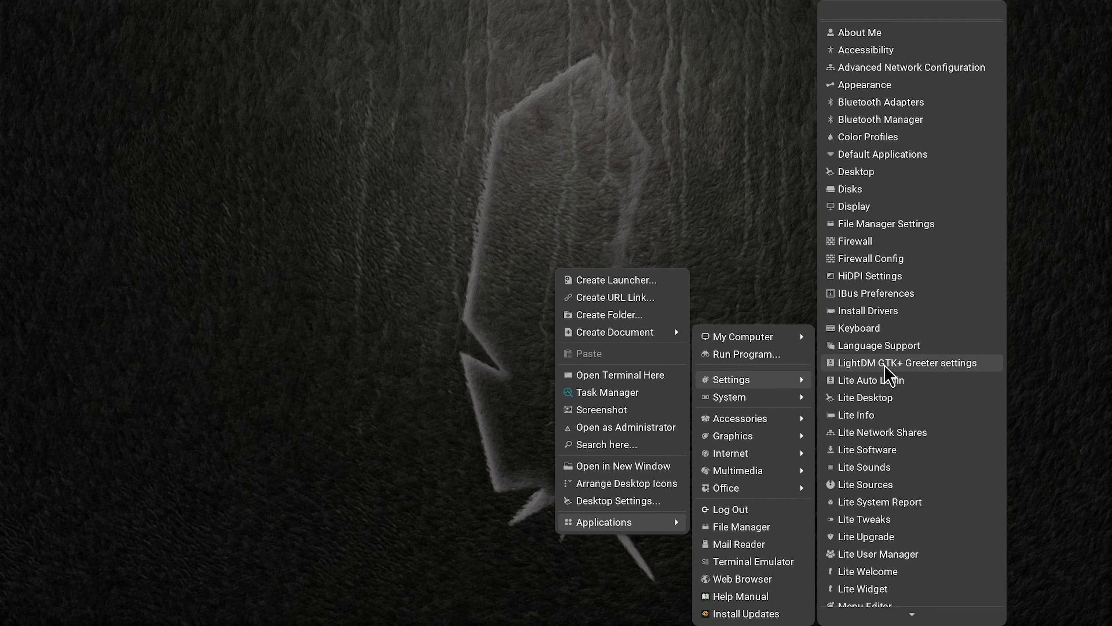
{"action": "left_click", "coordinate": [922, 154]}
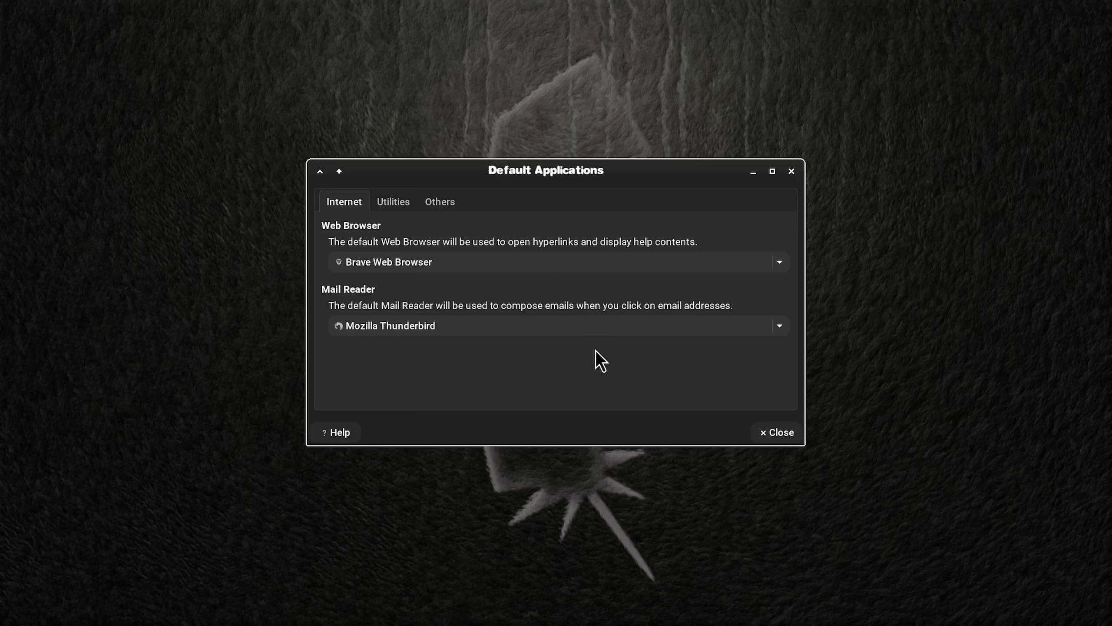
{"action": "left_click", "coordinate": [393, 204]}
{"action": "left_click", "coordinate": [780, 262]}
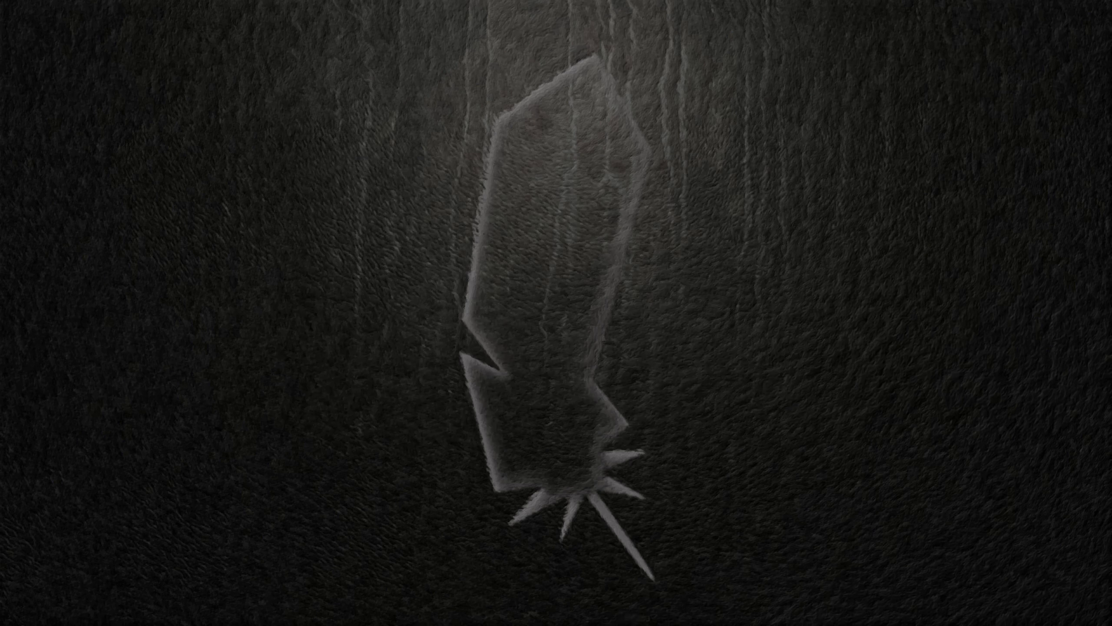
Step: Log out of the current Xfce session through the desktop's applications list
{"action": "right_click", "coordinate": [509, 186]}
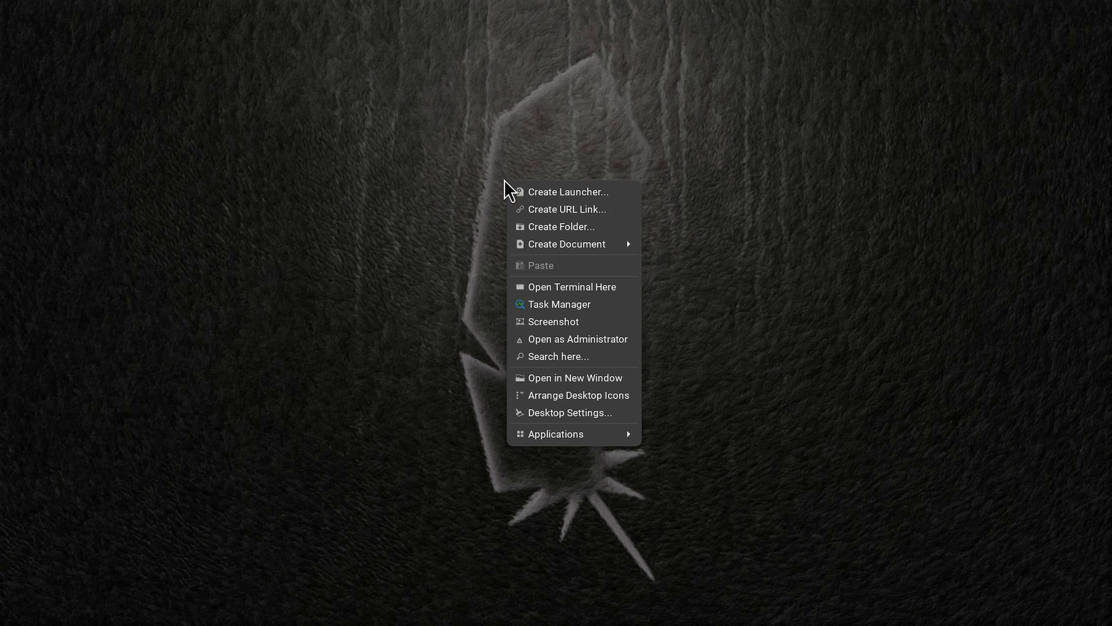
{"action": "mouse_move", "coordinate": [578, 434]}
{"action": "mouse_move", "coordinate": [718, 446]}
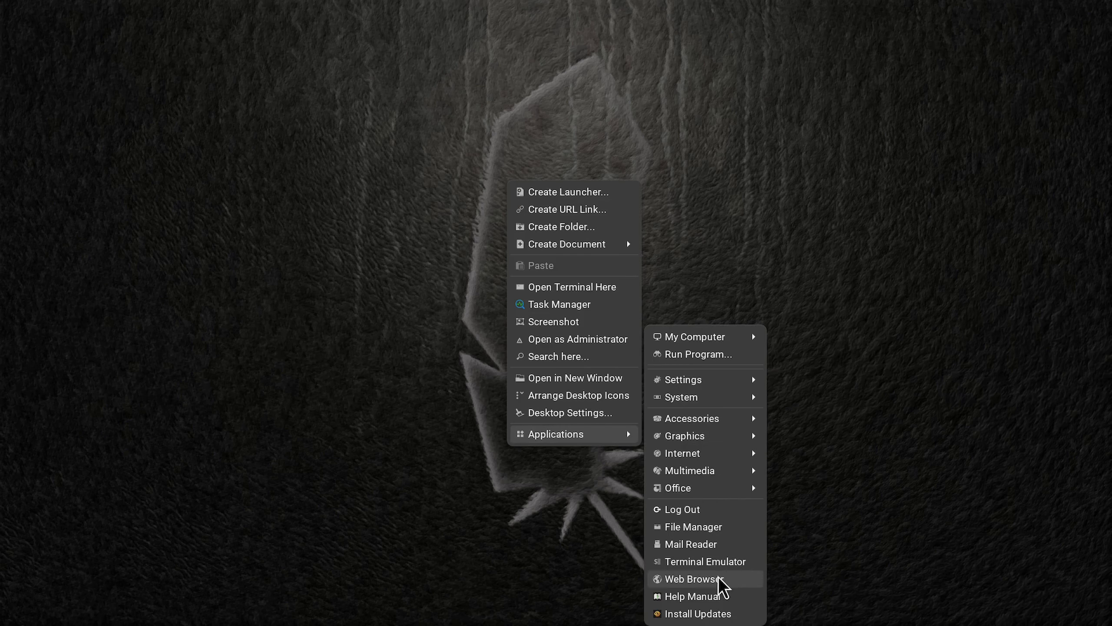
{"action": "left_click", "coordinate": [718, 516]}
{"action": "left_click", "coordinate": [542, 272]}
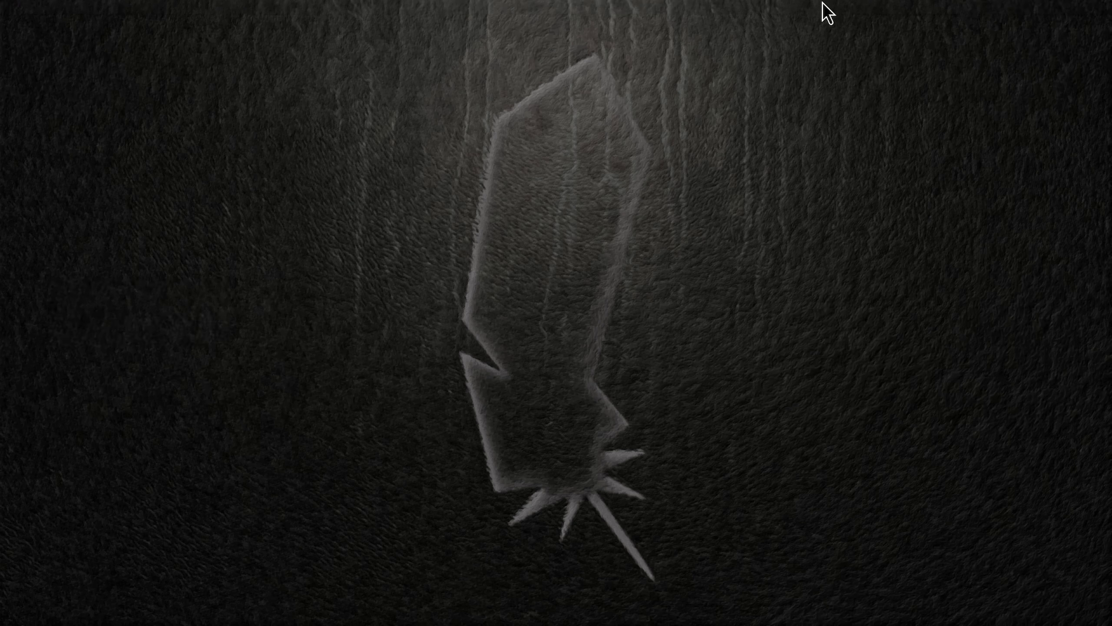
Step: Open the Files accessory and go to the Linux Notes folder inside Documents
{"action": "right_click", "coordinate": [740, 101]}
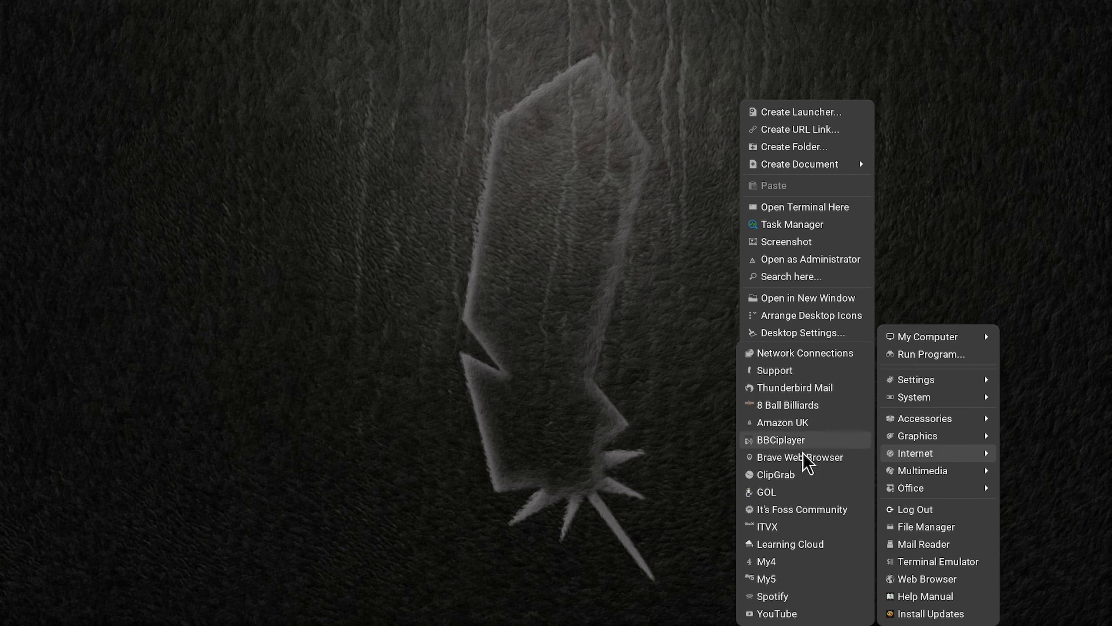
{"action": "mouse_move", "coordinate": [924, 422]}
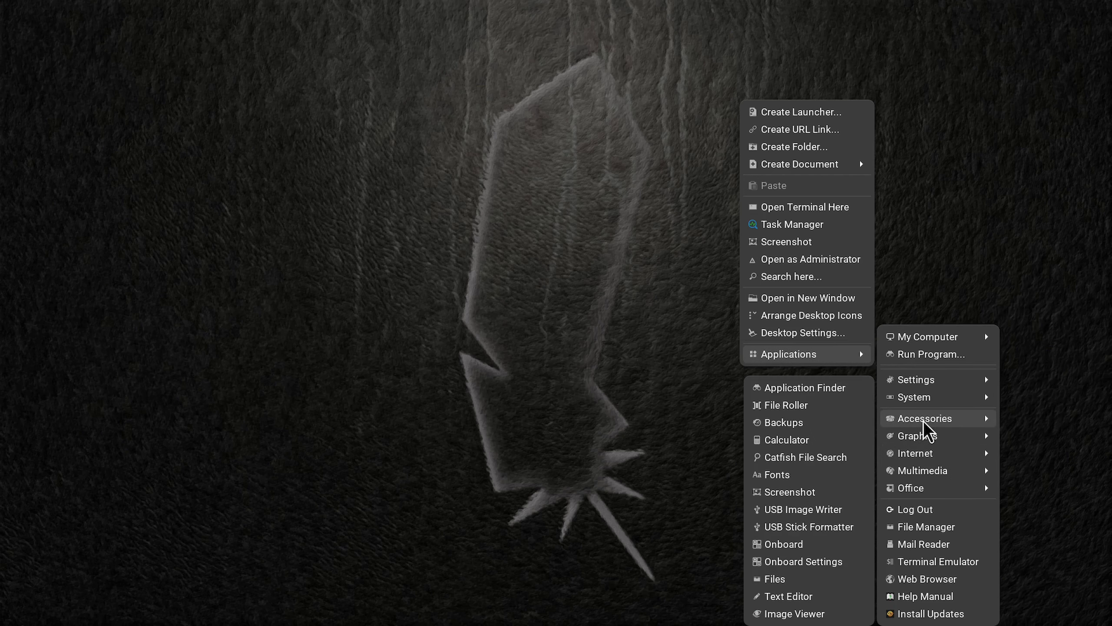
{"action": "left_click", "coordinate": [808, 580]}
{"action": "double_click", "coordinate": [405, 181]}
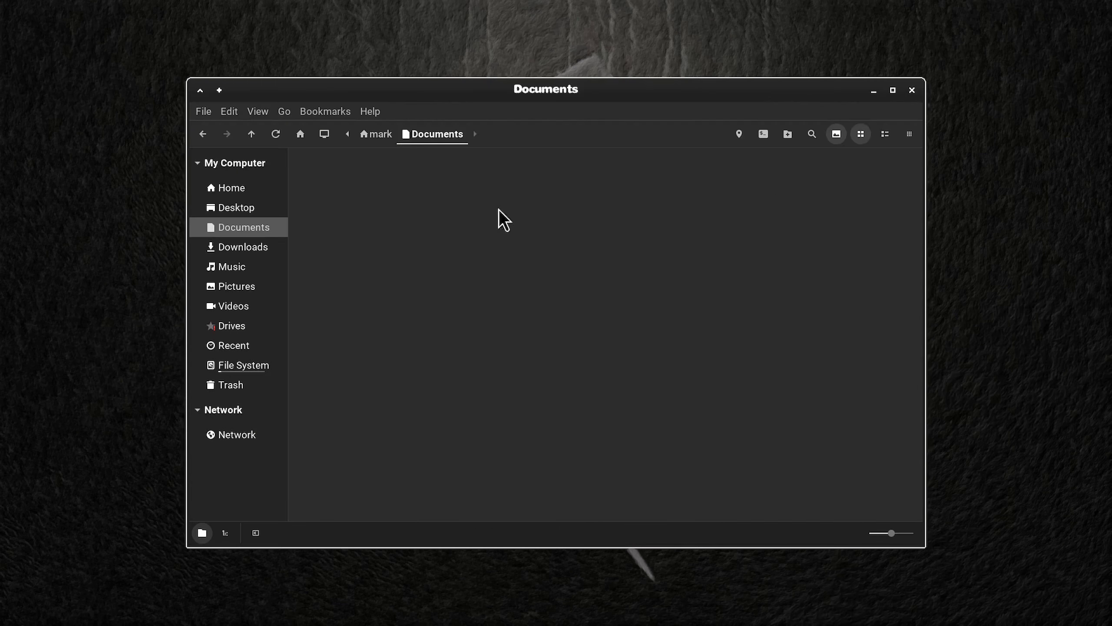
{"action": "double_click", "coordinate": [329, 180]}
Step: Look through the Linux Notes folder for a note on restoring the Xfce panel, and close the folder
{"action": "scroll", "coordinate": [611, 330], "scroll_direction": "down", "scroll_amount": 2}
{"action": "scroll", "coordinate": [611, 334], "scroll_direction": "down", "scroll_amount": 3}
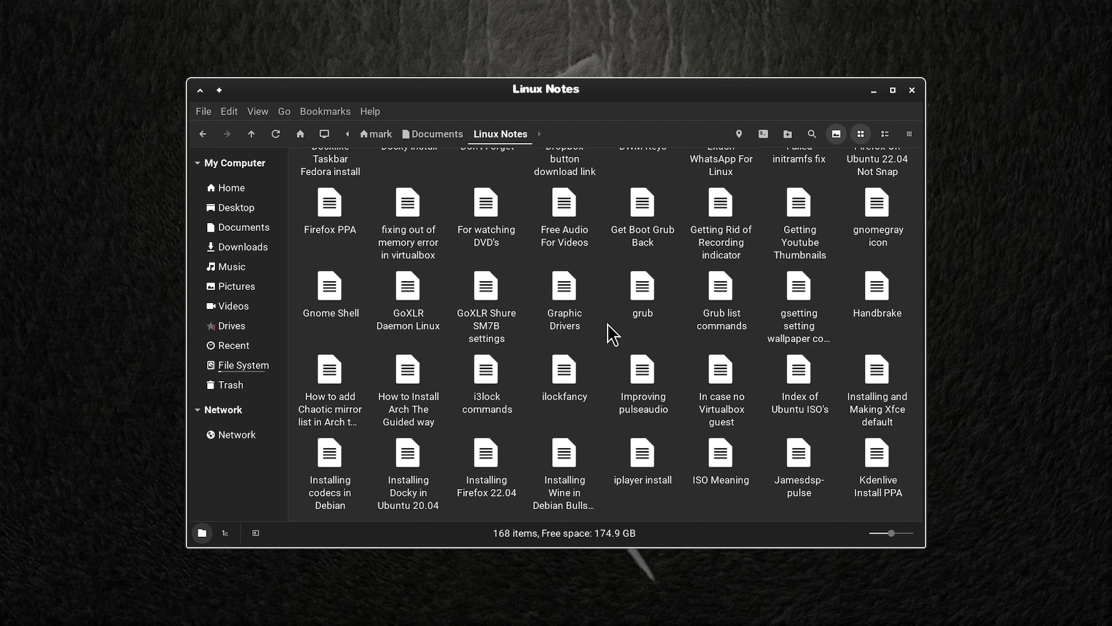
{"action": "scroll", "coordinate": [610, 332], "scroll_direction": "down", "scroll_amount": 2}
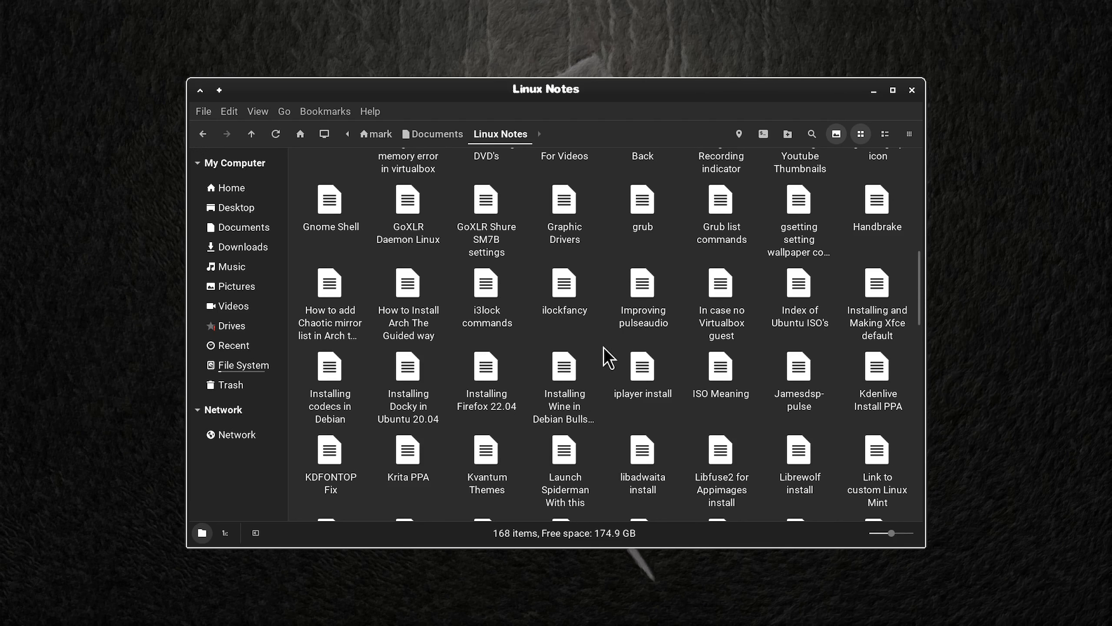
{"action": "scroll", "coordinate": [603, 347], "scroll_direction": "down", "scroll_amount": 2}
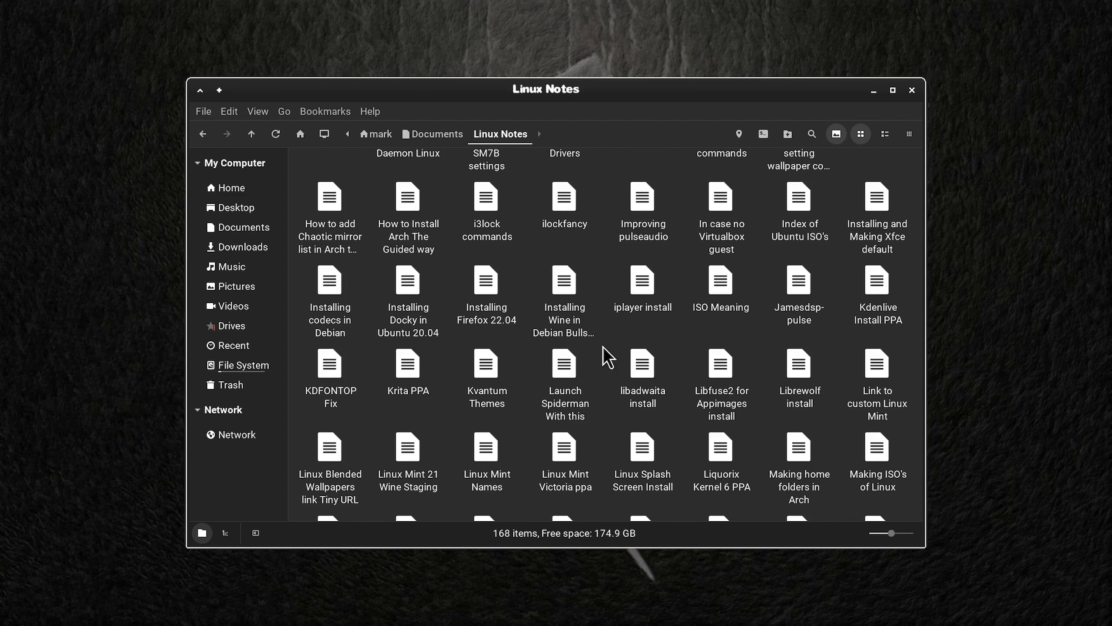
{"action": "scroll", "coordinate": [604, 347], "scroll_direction": "down", "scroll_amount": 2}
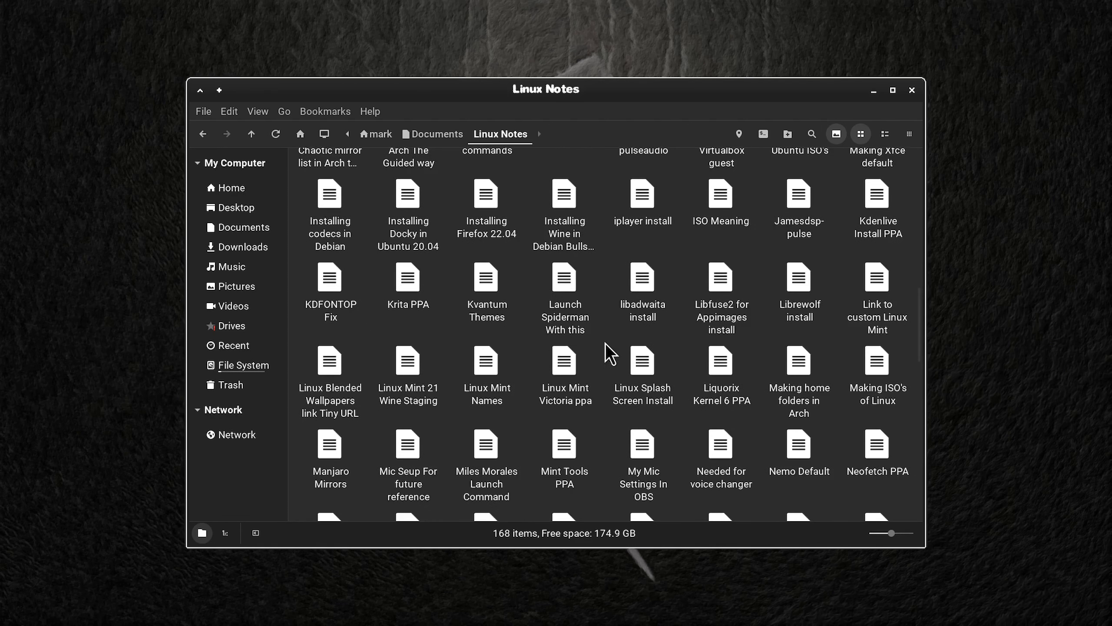
{"action": "scroll", "coordinate": [605, 343], "scroll_direction": "down", "scroll_amount": 2}
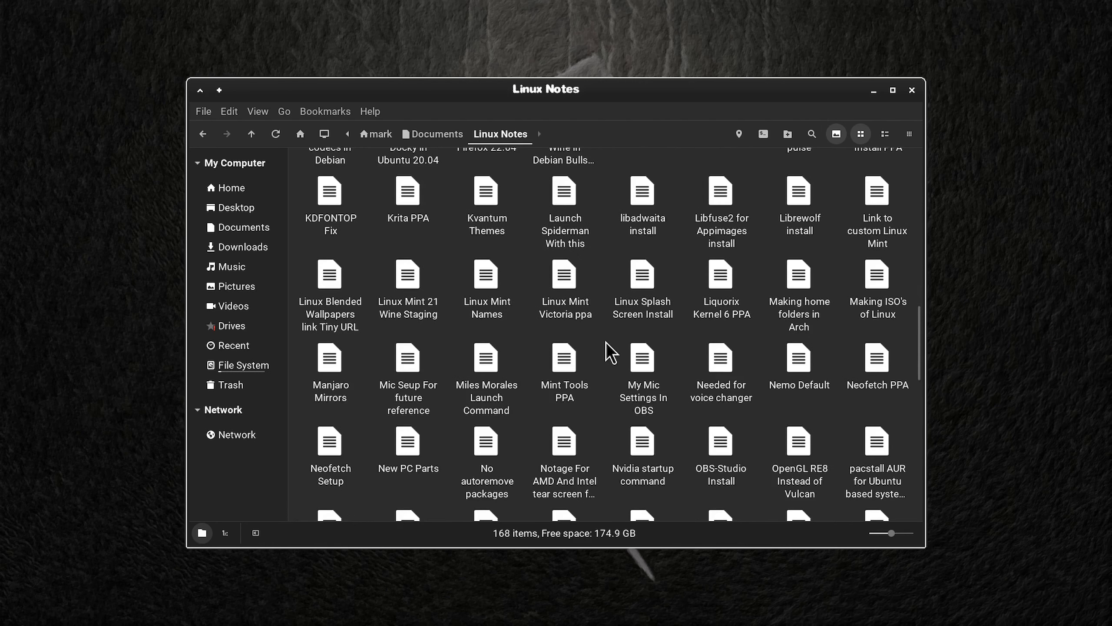
{"action": "scroll", "coordinate": [605, 342], "scroll_direction": "down", "scroll_amount": 2}
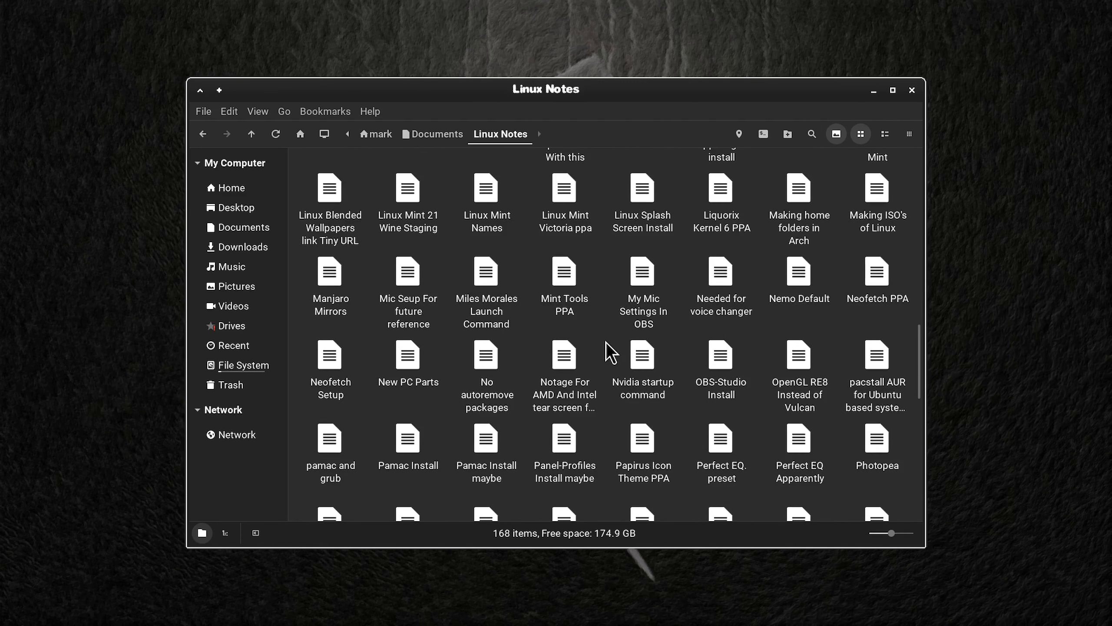
{"action": "scroll", "coordinate": [605, 342], "scroll_direction": "down", "scroll_amount": 1}
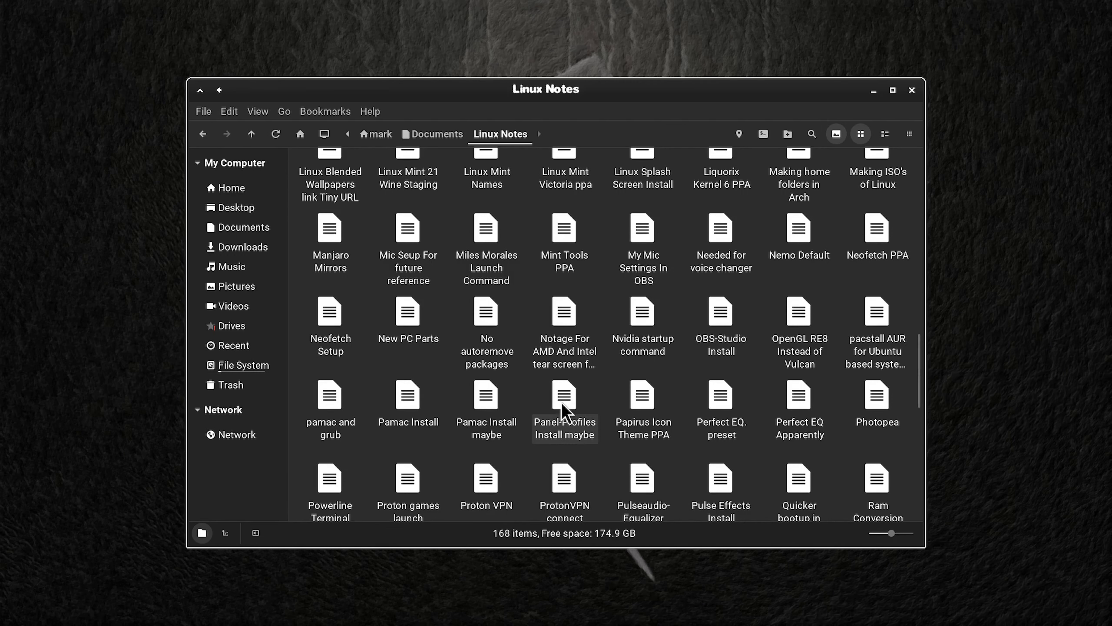
{"action": "scroll", "coordinate": [612, 369], "scroll_direction": "down", "scroll_amount": 2}
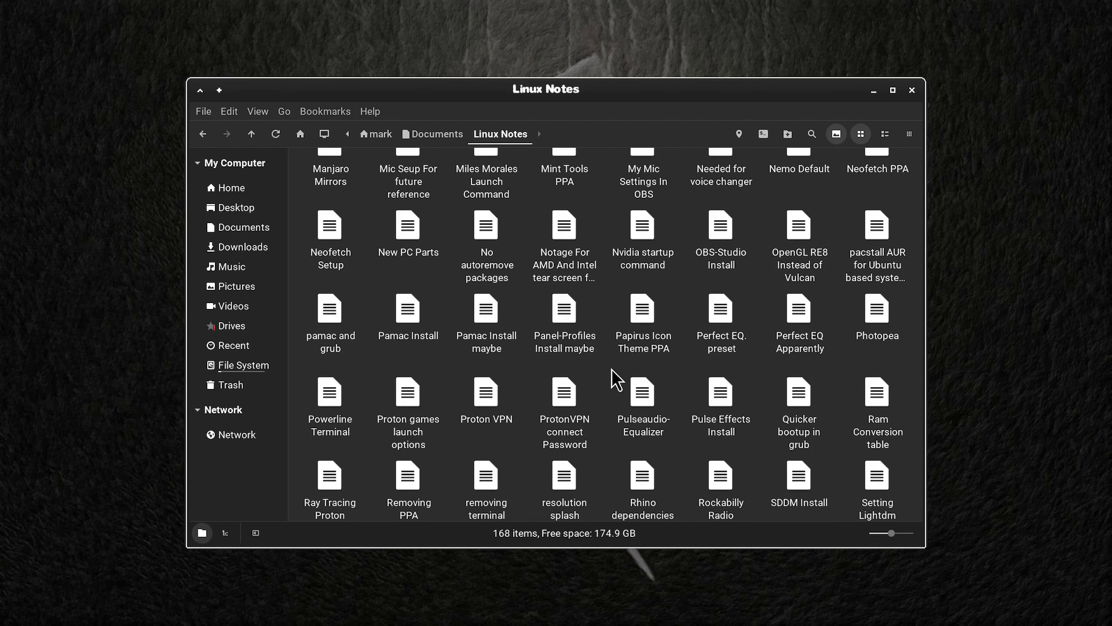
{"action": "scroll", "coordinate": [613, 379], "scroll_direction": "down", "scroll_amount": 1}
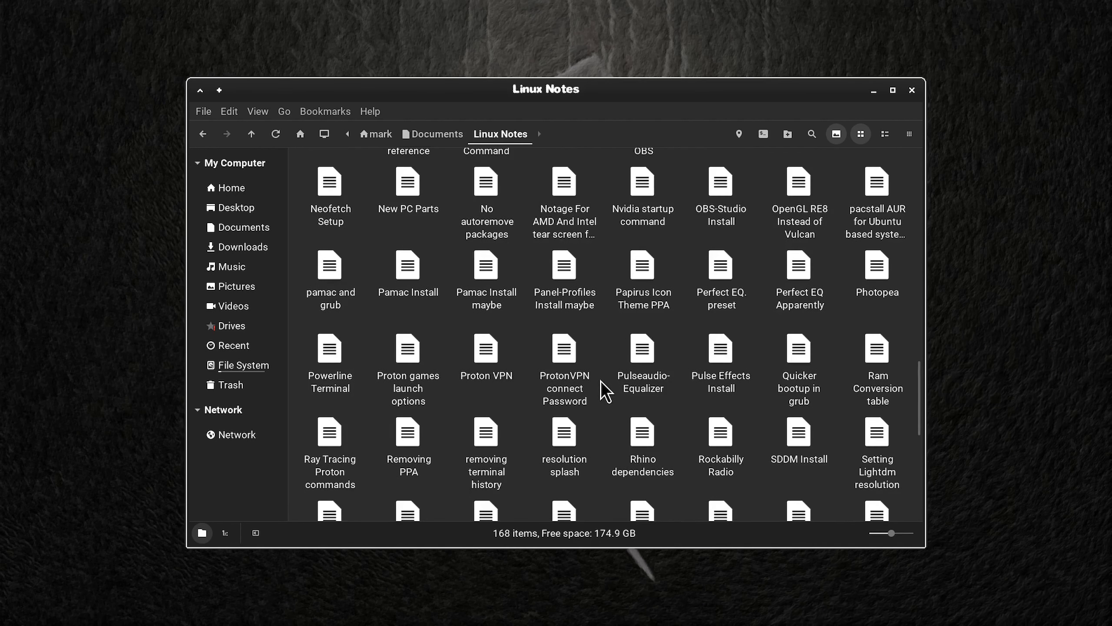
{"action": "scroll", "coordinate": [606, 392], "scroll_direction": "down", "scroll_amount": 2}
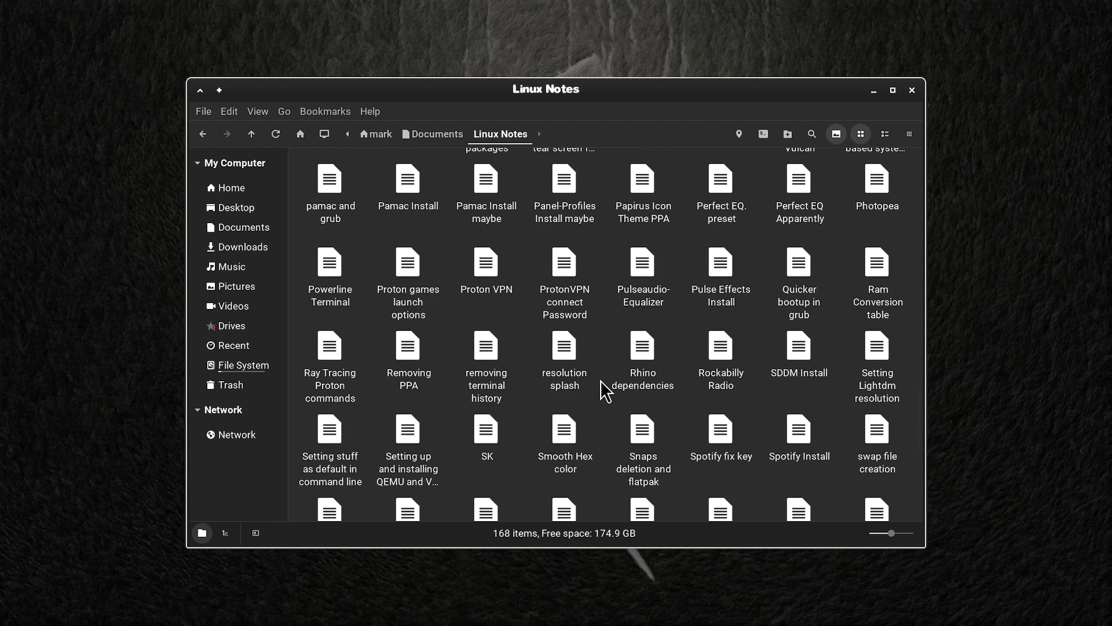
{"action": "scroll", "coordinate": [605, 392], "scroll_direction": "down", "scroll_amount": 1}
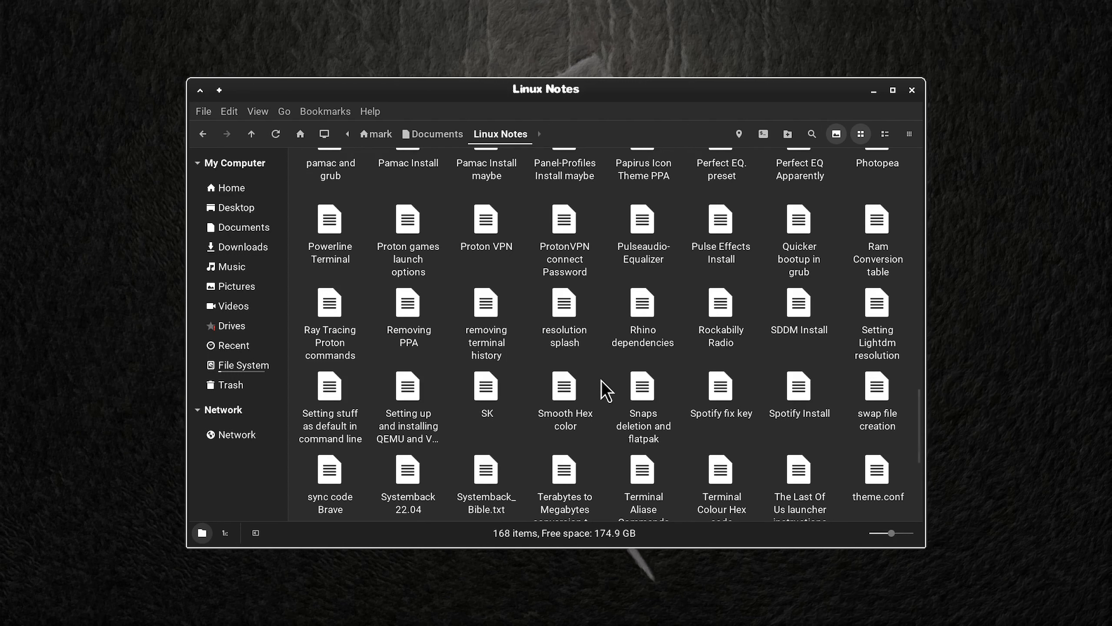
{"action": "scroll", "coordinate": [606, 392], "scroll_direction": "down", "scroll_amount": 2}
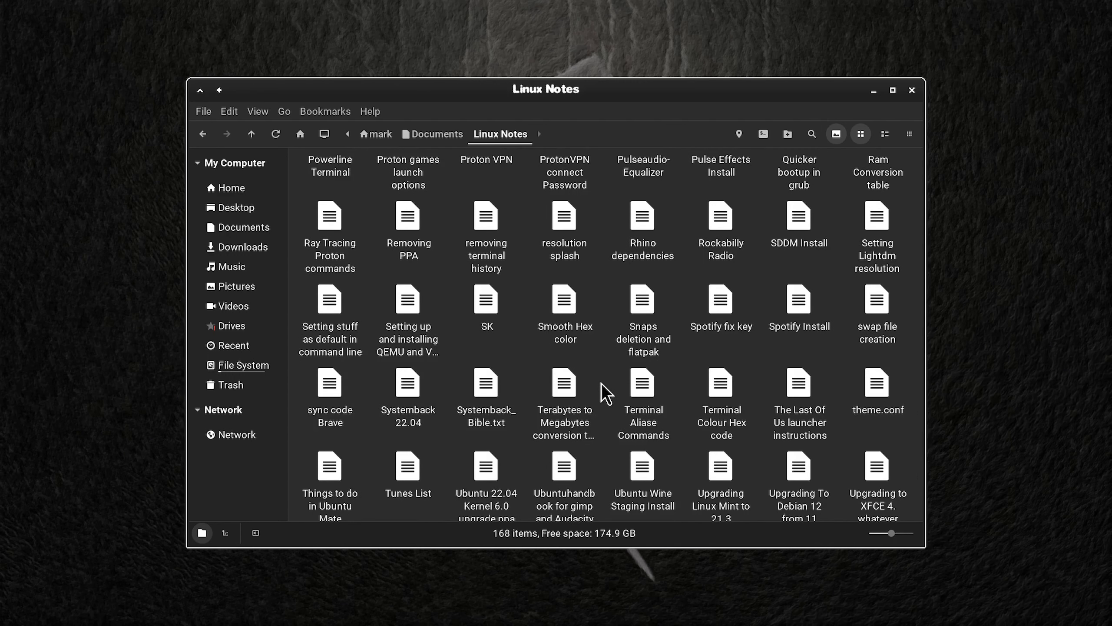
{"action": "scroll", "coordinate": [601, 384], "scroll_direction": "down", "scroll_amount": 3}
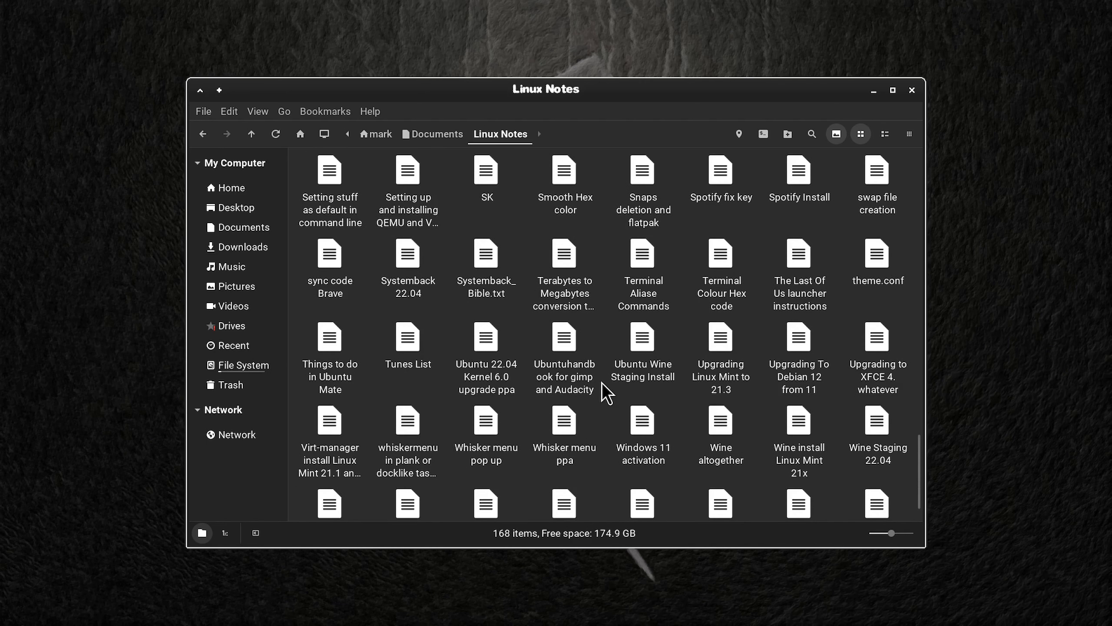
{"action": "scroll", "coordinate": [602, 383], "scroll_direction": "down", "scroll_amount": 1}
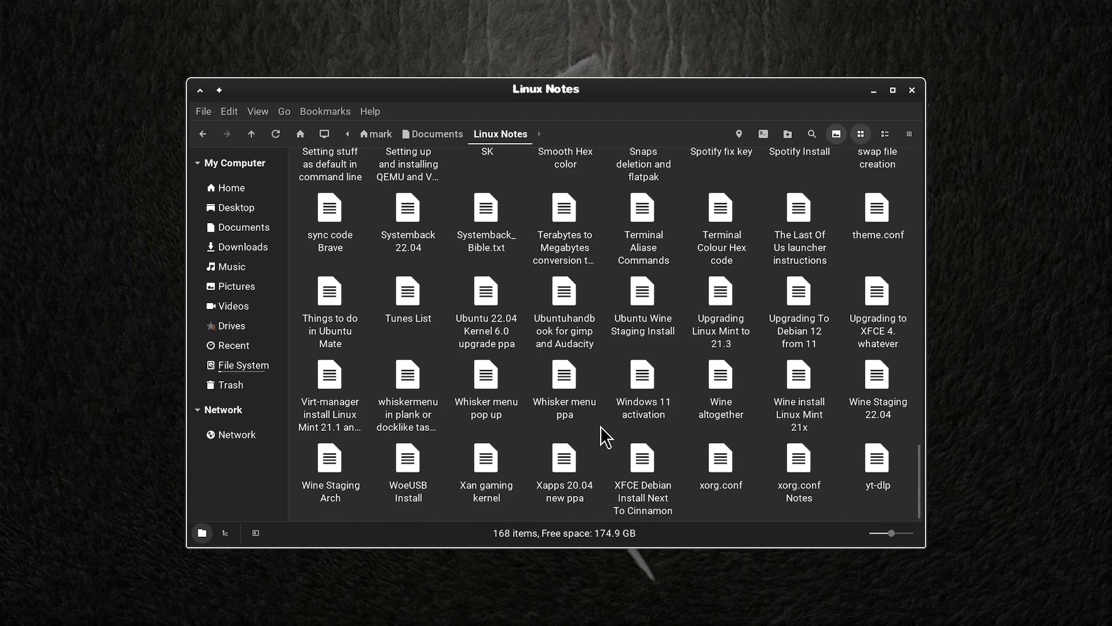
{"action": "scroll", "coordinate": [602, 429], "scroll_direction": "up", "scroll_amount": 15}
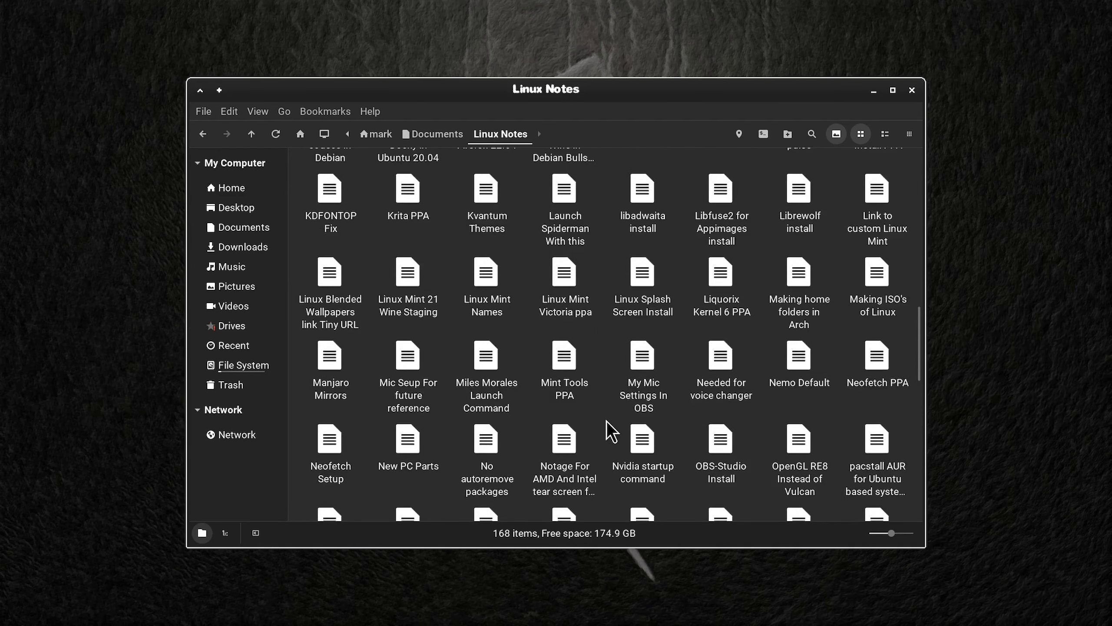
{"action": "scroll", "coordinate": [609, 428], "scroll_direction": "up", "scroll_amount": 8}
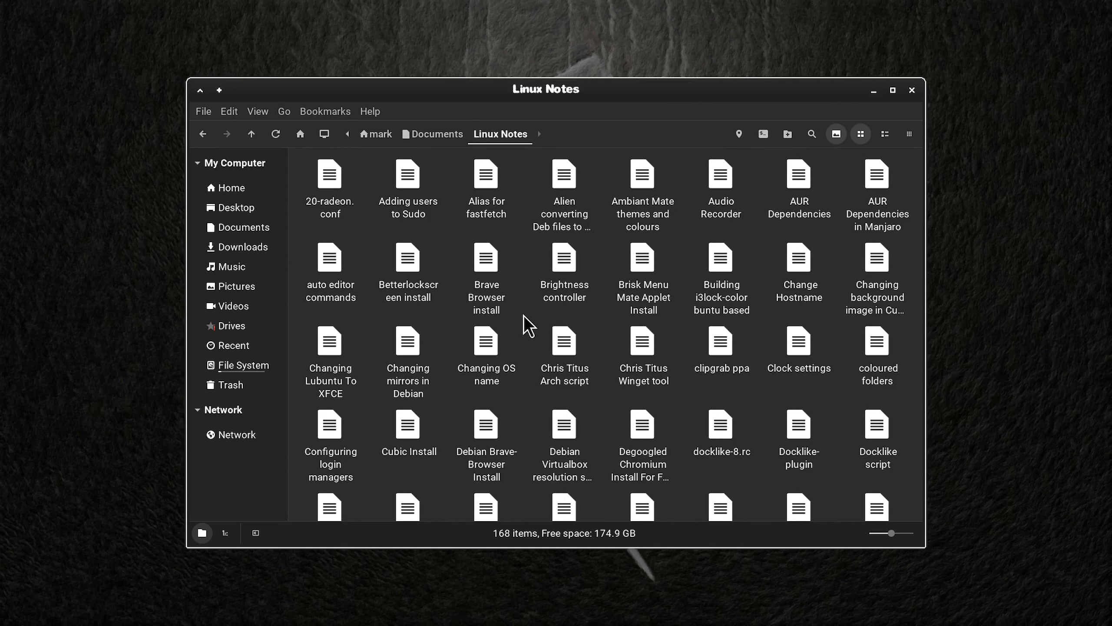
{"action": "left_click", "coordinate": [911, 90]}
Step: Toggle the Home entry among the desktop's default icons and leave the Desktop settings
{"action": "right_click", "coordinate": [614, 229]}
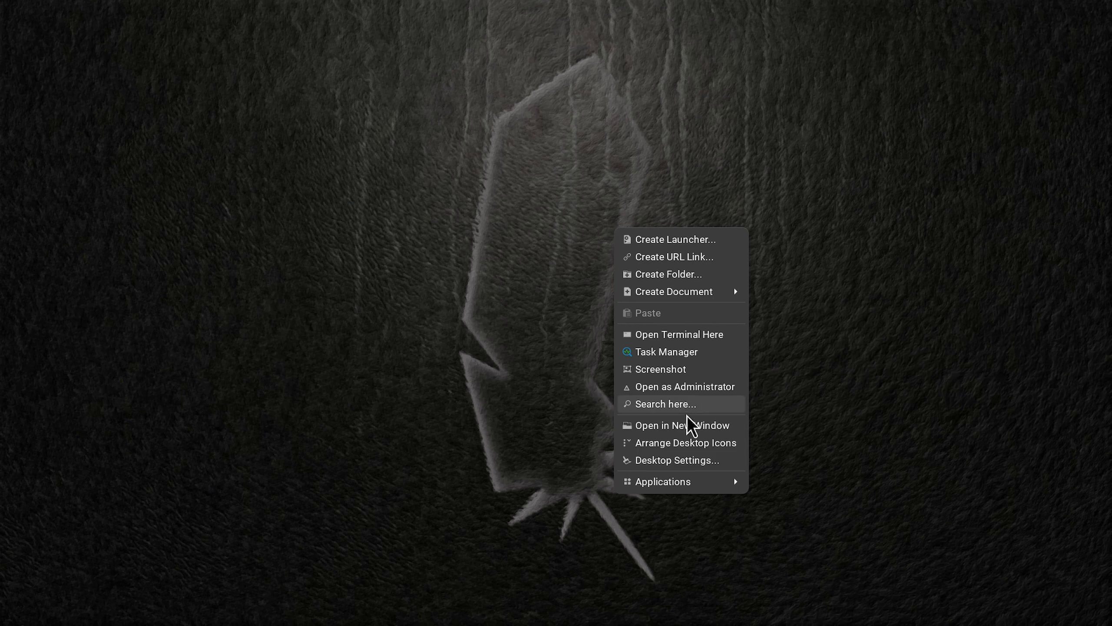
{"action": "left_click", "coordinate": [701, 460]}
{"action": "left_click", "coordinate": [375, 399]}
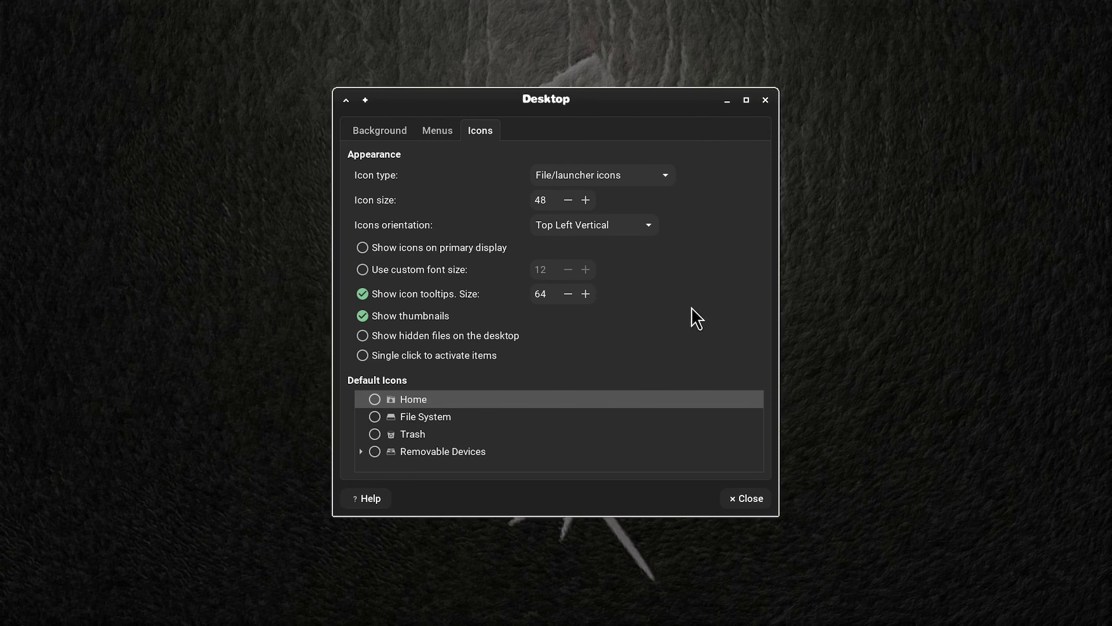
{"action": "left_click", "coordinate": [764, 101]}
Step: Open Panel Profiles and try applying the Xubuntu 12.04 (Precise) profile
{"action": "right_click", "coordinate": [635, 196]}
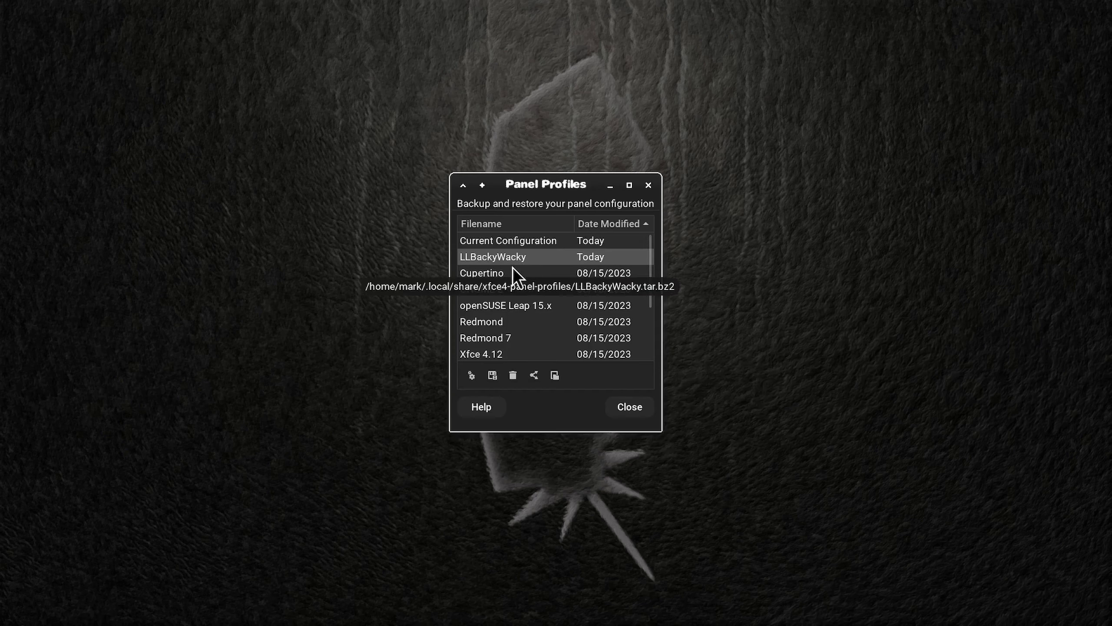
{"action": "left_click", "coordinate": [495, 274]}
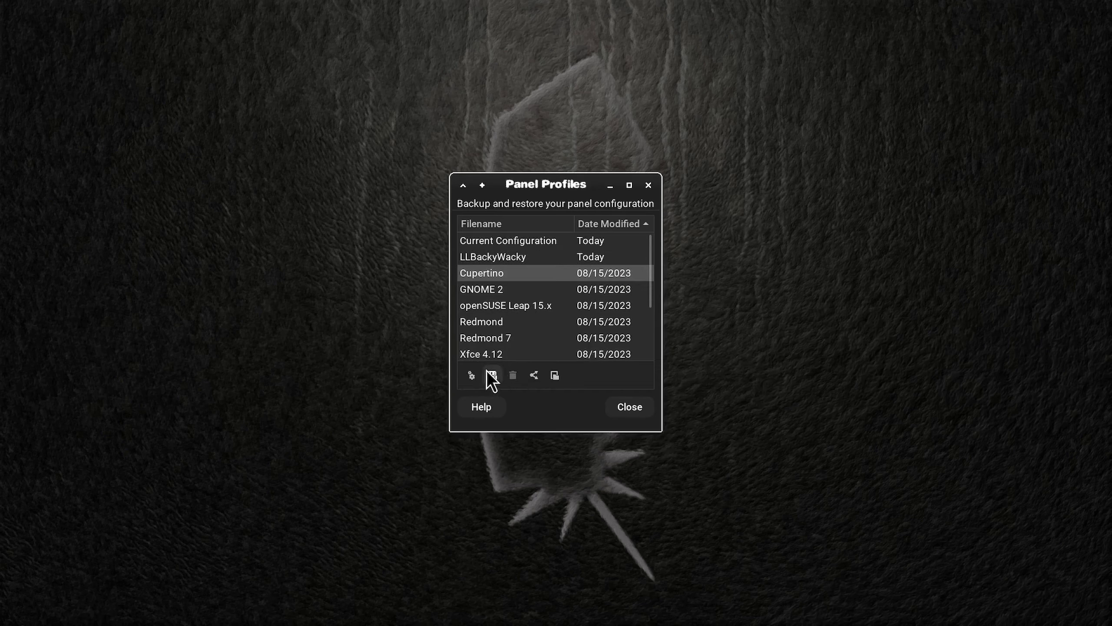
{"action": "scroll", "coordinate": [526, 346], "scroll_direction": "down", "scroll_amount": 3}
{"action": "left_click", "coordinate": [524, 321]}
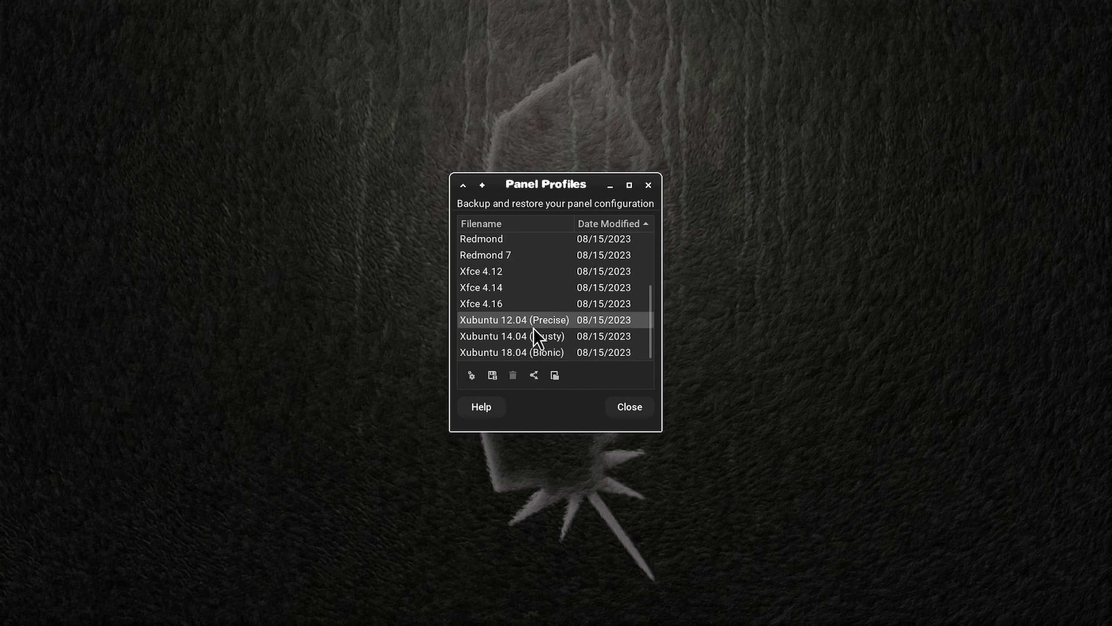
{"action": "left_click", "coordinate": [472, 375]}
{"action": "left_click", "coordinate": [619, 371]}
Step: Apply the Xfce 4.16 panel profile
{"action": "left_click", "coordinate": [525, 303]}
{"action": "left_click", "coordinate": [472, 375]}
{"action": "left_click", "coordinate": [639, 374]}
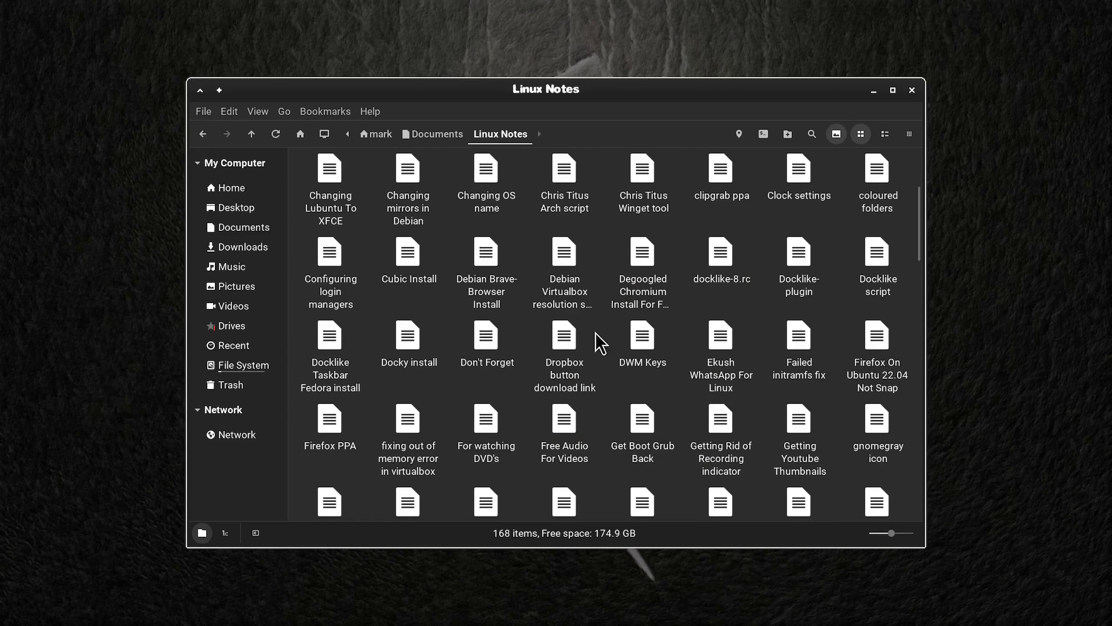
Step: Find the note "Upgrading to XFCE 4.whatever" in the Linux Notes folder and open it with Text Editor
{"action": "scroll", "coordinate": [597, 335], "scroll_direction": "down", "scroll_amount": 2}
{"action": "scroll", "coordinate": [596, 333], "scroll_direction": "down", "scroll_amount": 8}
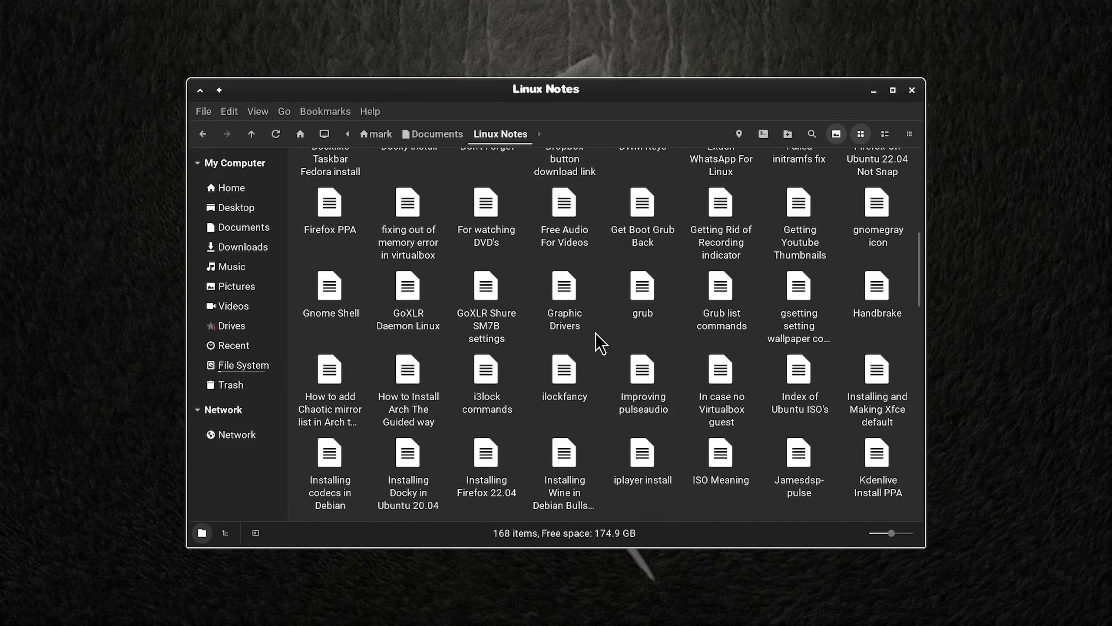
{"action": "scroll", "coordinate": [600, 344], "scroll_direction": "down", "scroll_amount": 10}
{"action": "right_click", "coordinate": [863, 290]}
{"action": "mouse_move", "coordinate": [846, 318]}
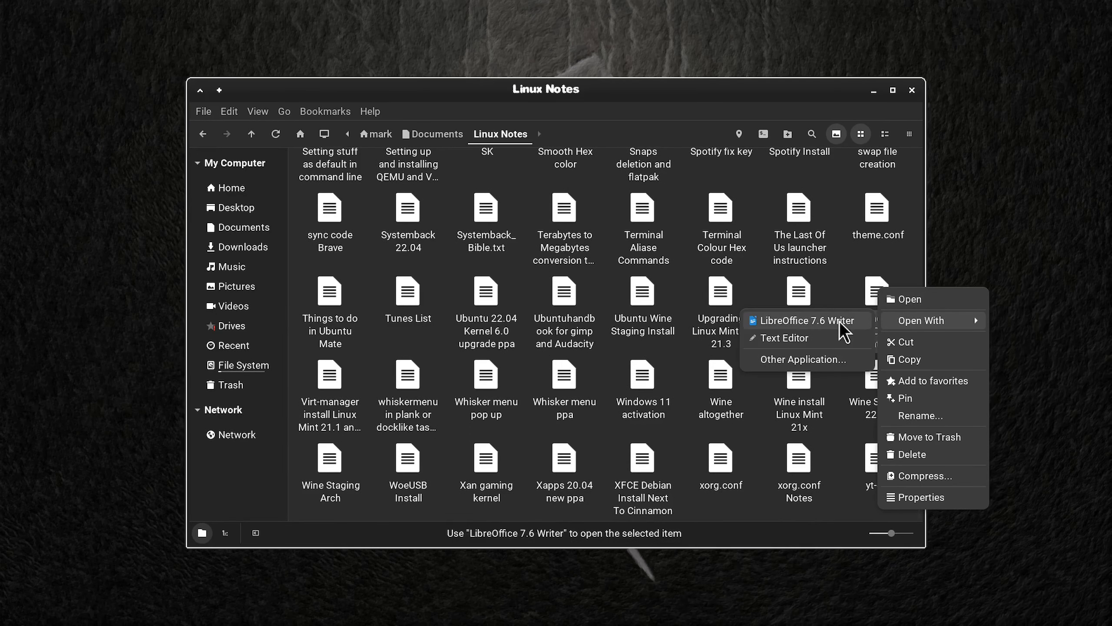
{"action": "left_click", "coordinate": [813, 335]}
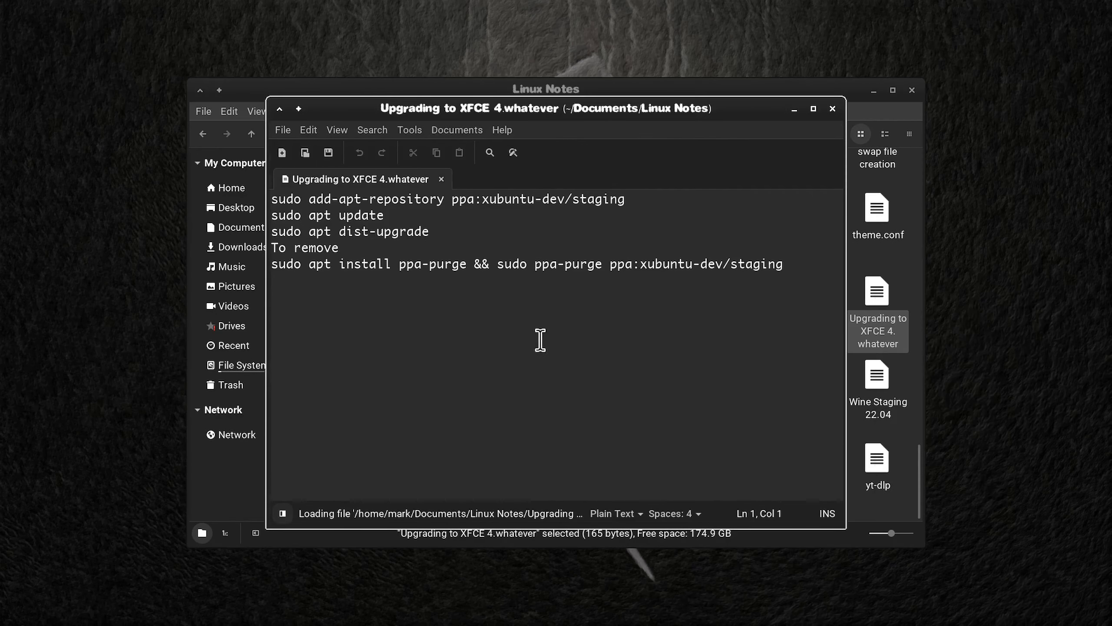
Step: Copy sudo add-apt-repository ppa:xubuntu-dev/staging from the note, run it in a new terminal, and review the dist-upgrade output
{"action": "left_click", "coordinate": [635, 201]}
{"action": "key", "text": "shift+Home"}
{"action": "key", "text": "ctrl+c"}
{"action": "key", "text": "ctrl+alt+t"}
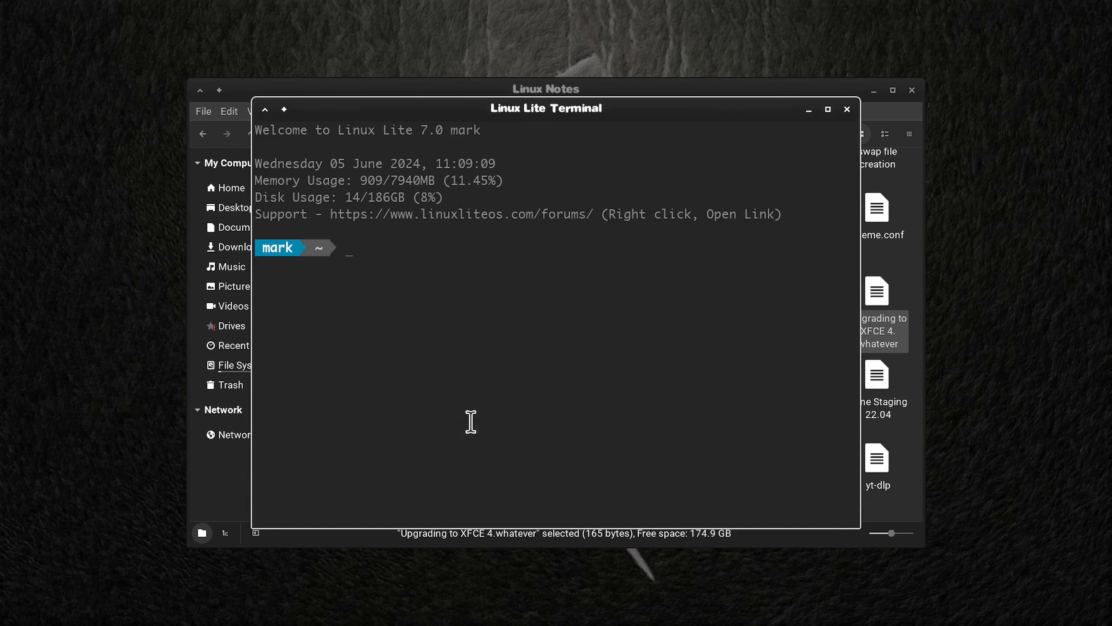
{"action": "key", "text": "ctrl+shift+v"}
{"action": "key", "text": "Return"}
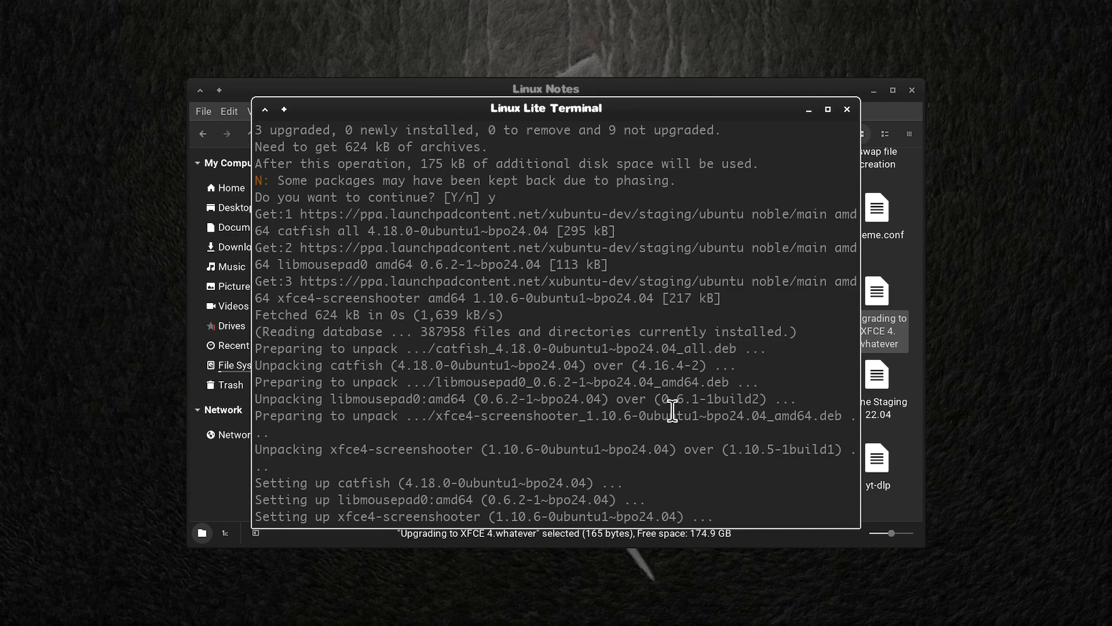
{"action": "scroll", "coordinate": [672, 410], "scroll_direction": "up", "scroll_amount": 2}
{"action": "scroll", "coordinate": [748, 414], "scroll_direction": "up", "scroll_amount": 7}
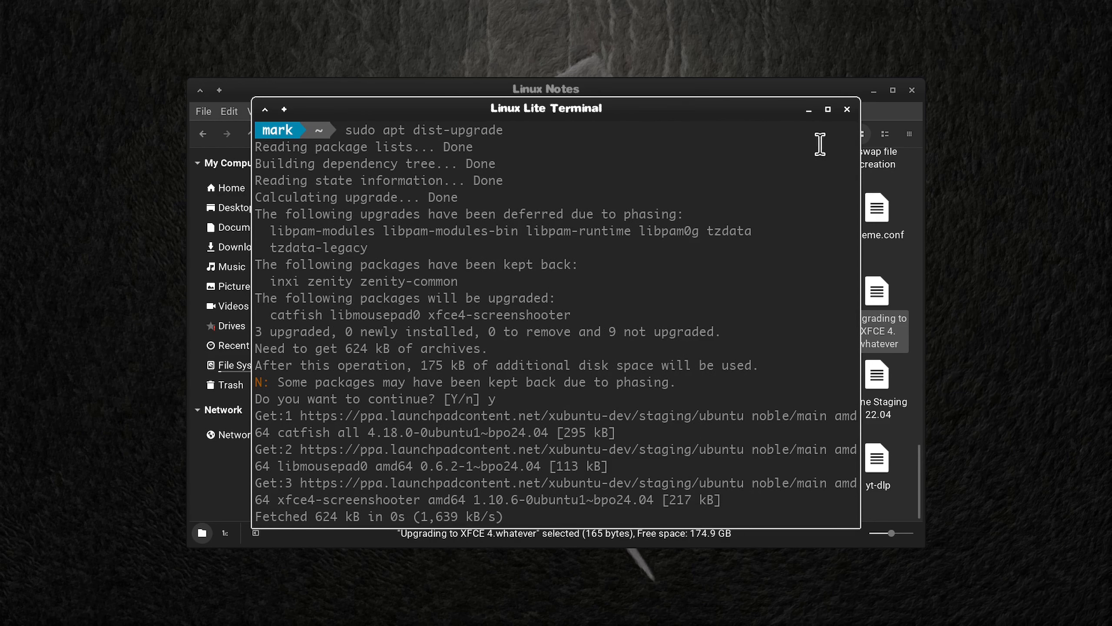
Step: Restart the Linux Lite virtual machine through the desktop's log-out options
{"action": "right_click", "coordinate": [559, 239]}
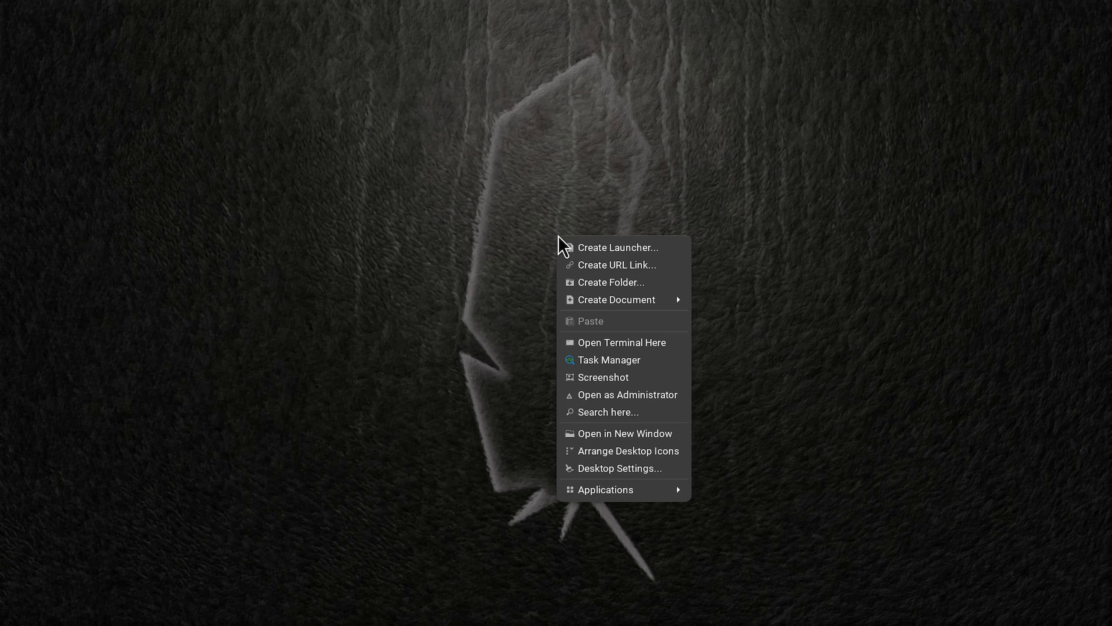
{"action": "mouse_move", "coordinate": [613, 489]}
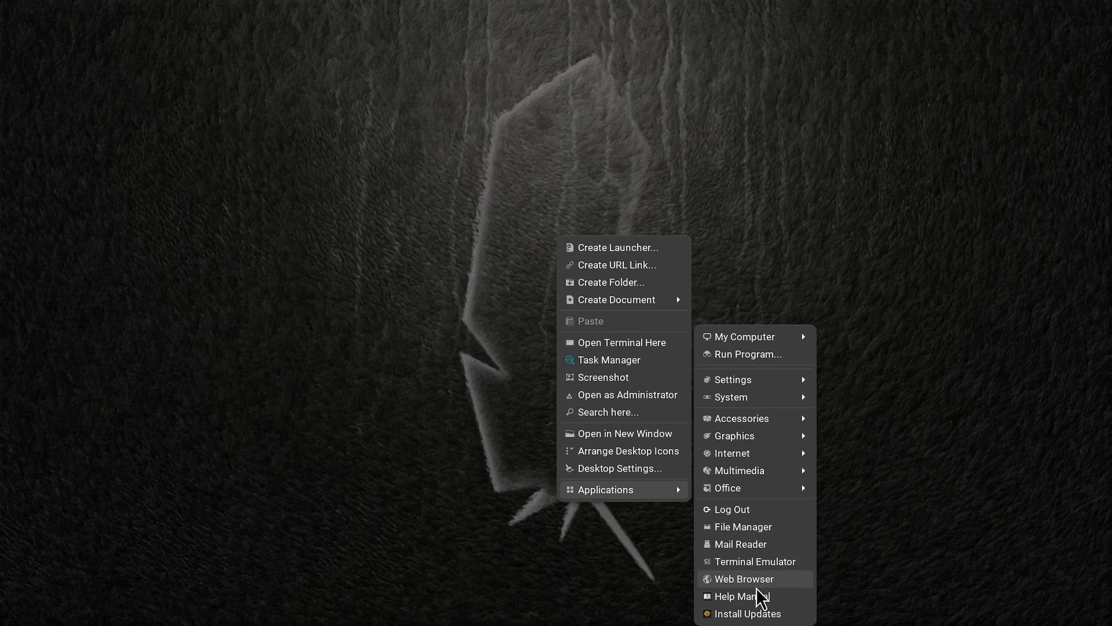
{"action": "left_click", "coordinate": [771, 512]}
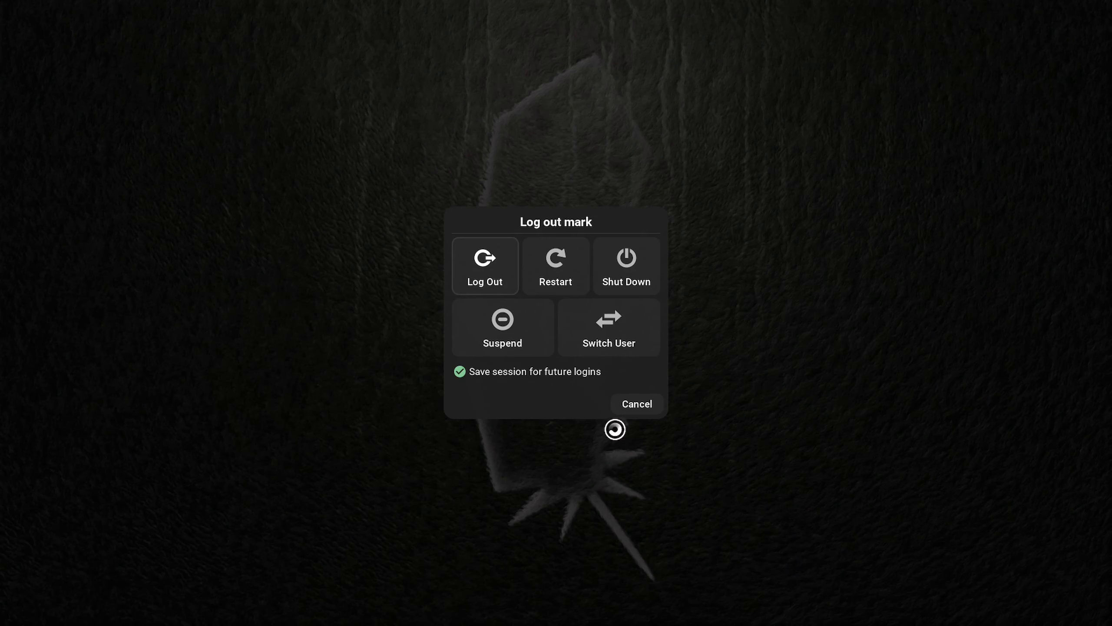
{"action": "left_click", "coordinate": [553, 265]}
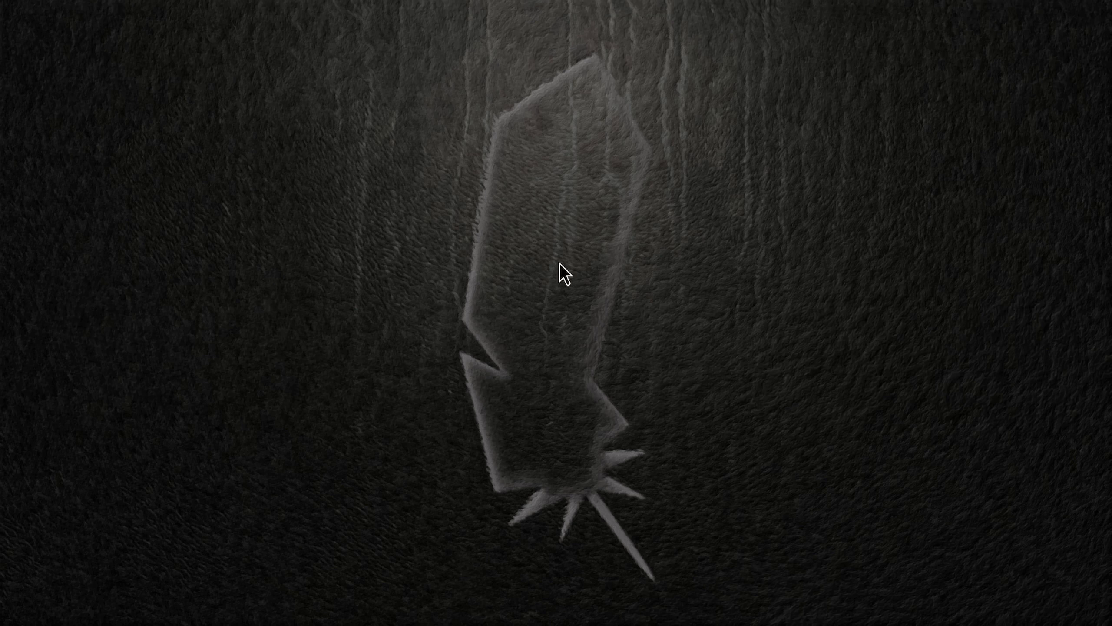
Step: Shut down the Linux Lite virtual machine and close Oracle VM VirtualBox Manager on the host
{"action": "right_click", "coordinate": [600, 249]}
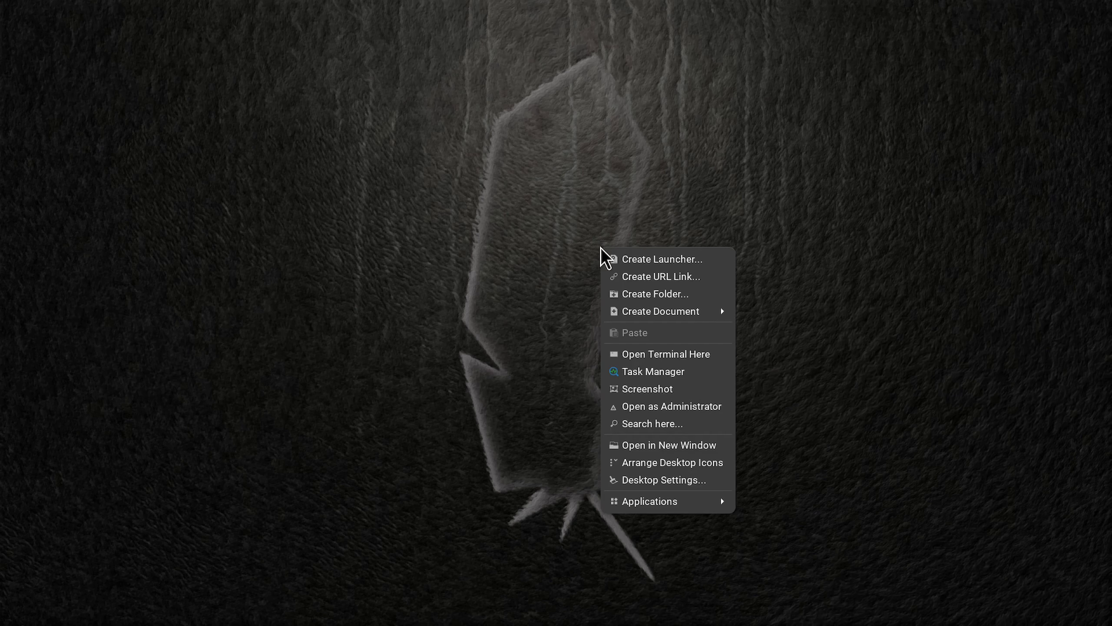
{"action": "mouse_move", "coordinate": [666, 501]}
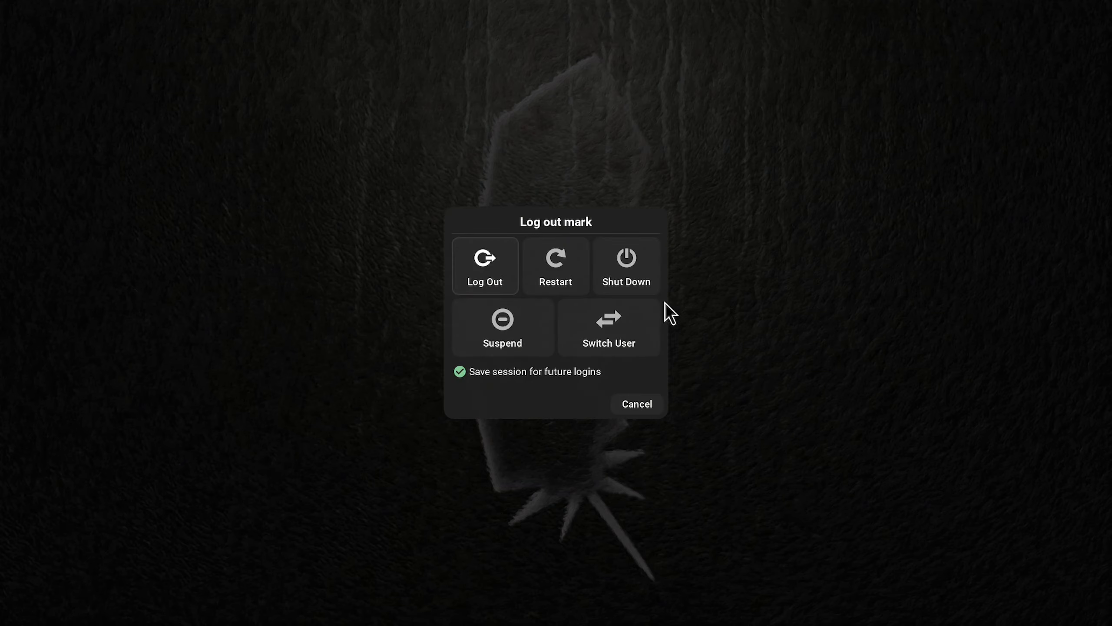
{"action": "left_click", "coordinate": [631, 261]}
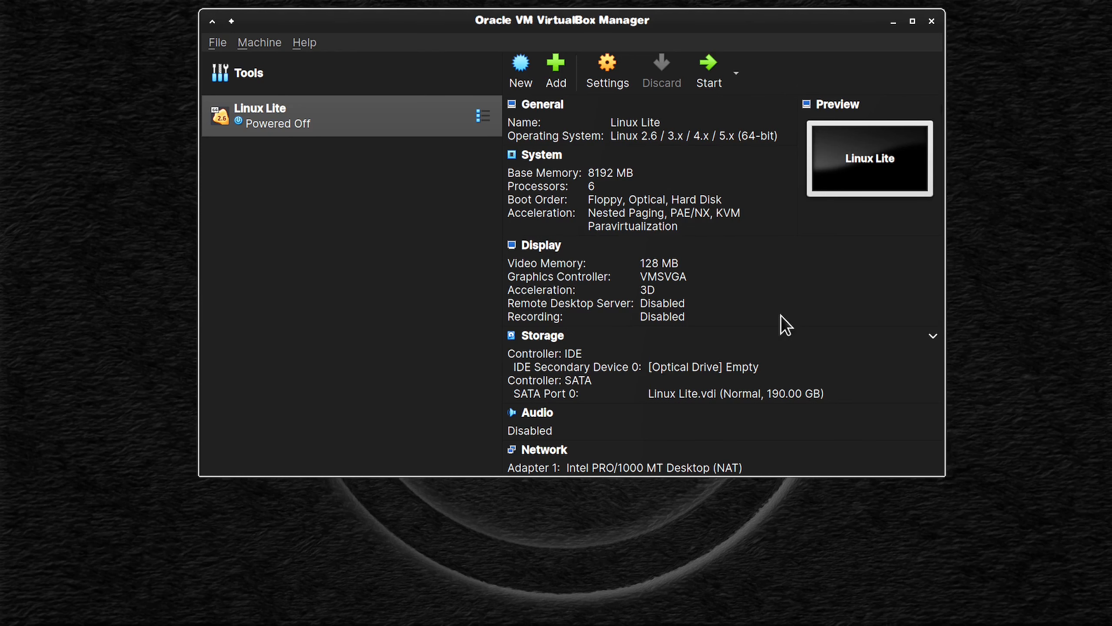
{"action": "left_click_drag", "start_coordinate": [733, 21], "coordinate": [778, 100]}
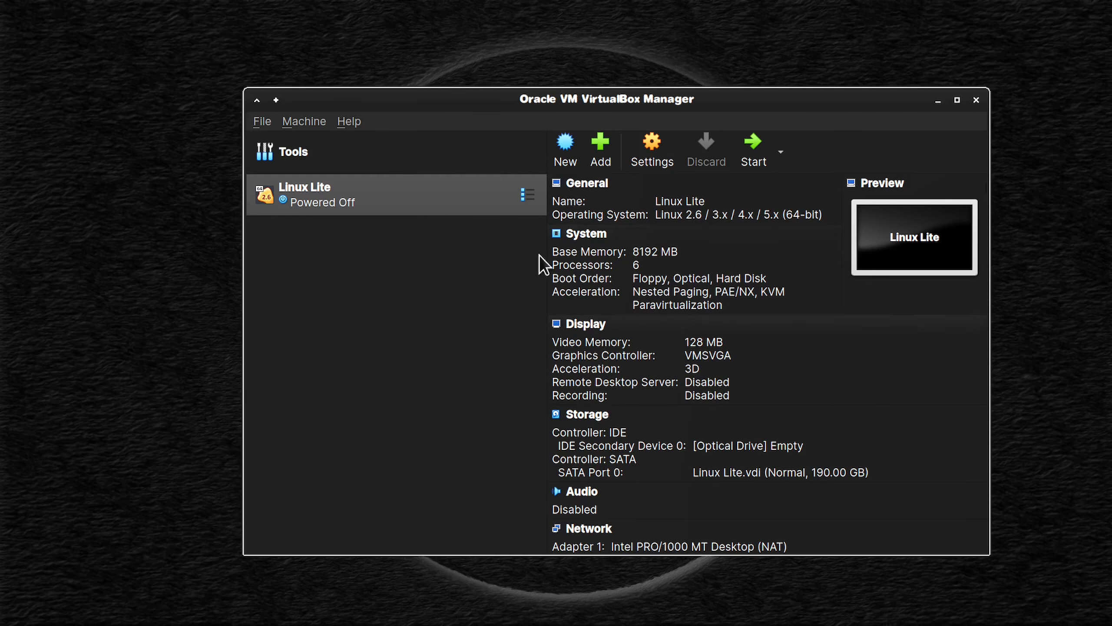
{"action": "left_click", "coordinate": [976, 102]}
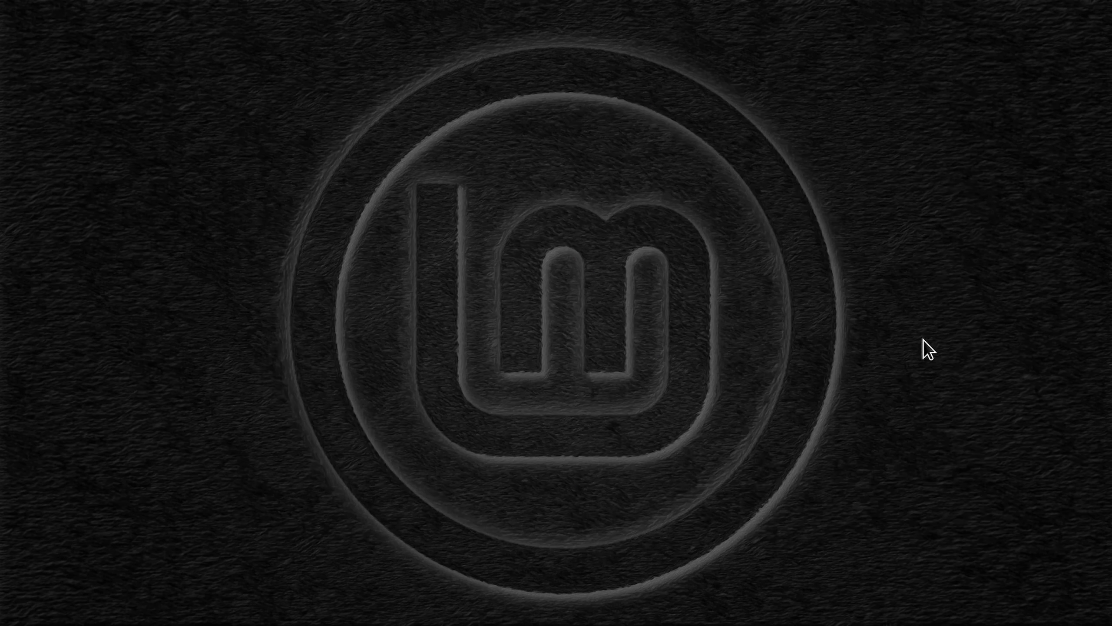